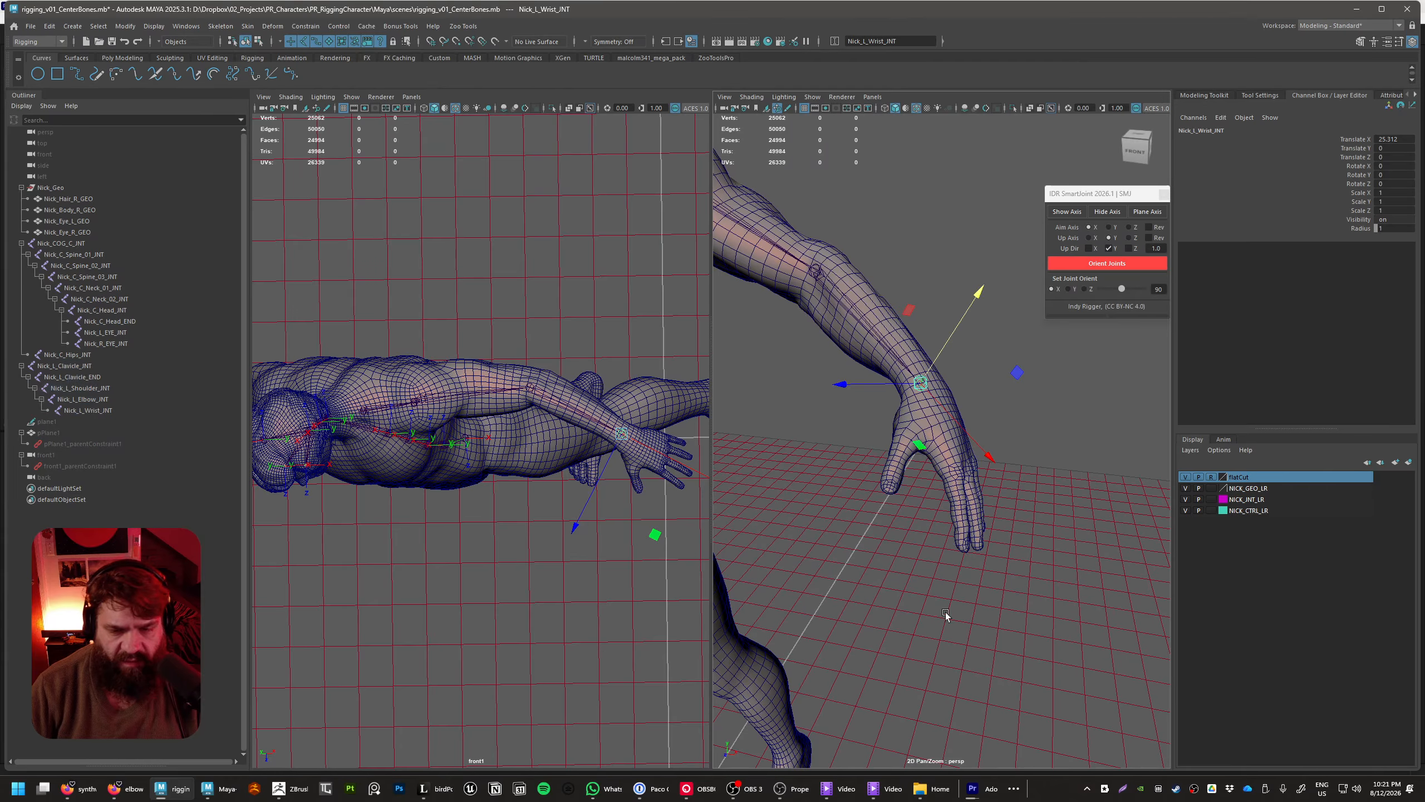
# Deselect the wrist joint and switch the perspective viewport to the front view, showing empty grid beside the hand
pyautogui.keyDown('alt'); pyautogui.moveTo(945, 613); pyautogui.dragTo(927, 511, button='middle'); pyautogui.keyUp('alt')
pyautogui.scroll(-5, 948, 494)
pyautogui.keyDown('alt'); pyautogui.moveTo(971, 476); pyautogui.dragTo(922, 460); pyautogui.keyUp('alt')
pyautogui.keyDown('alt'); pyautogui.moveTo(940, 648); pyautogui.dragTo(901, 617); pyautogui.keyUp('alt')
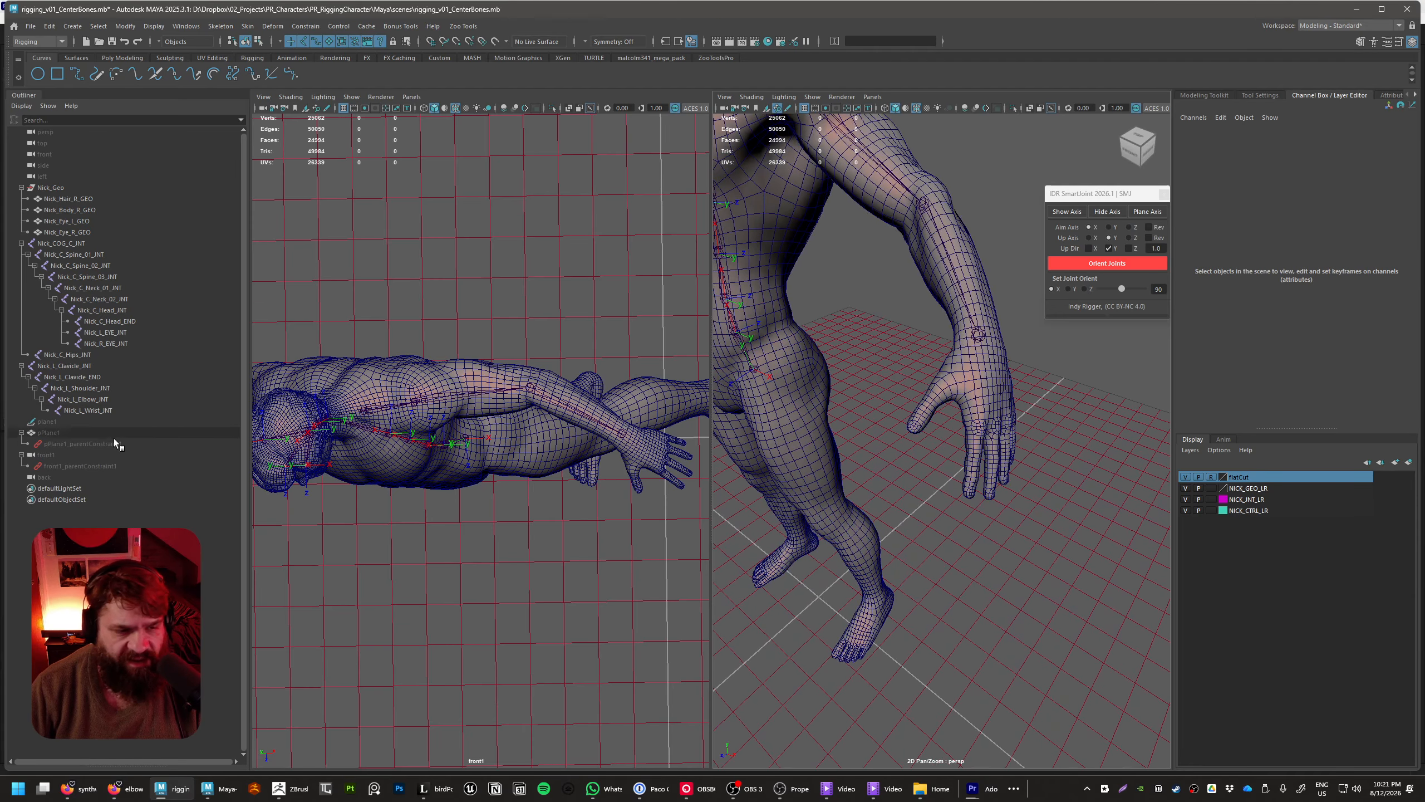
pyautogui.press('space')
pyautogui.moveTo(1008, 556); pyautogui.dragTo(1021, 599)
pyautogui.keyDown('alt'); pyautogui.moveTo(776, 485); pyautogui.dragTo(897, 536, button='right'); pyautogui.keyUp('alt')
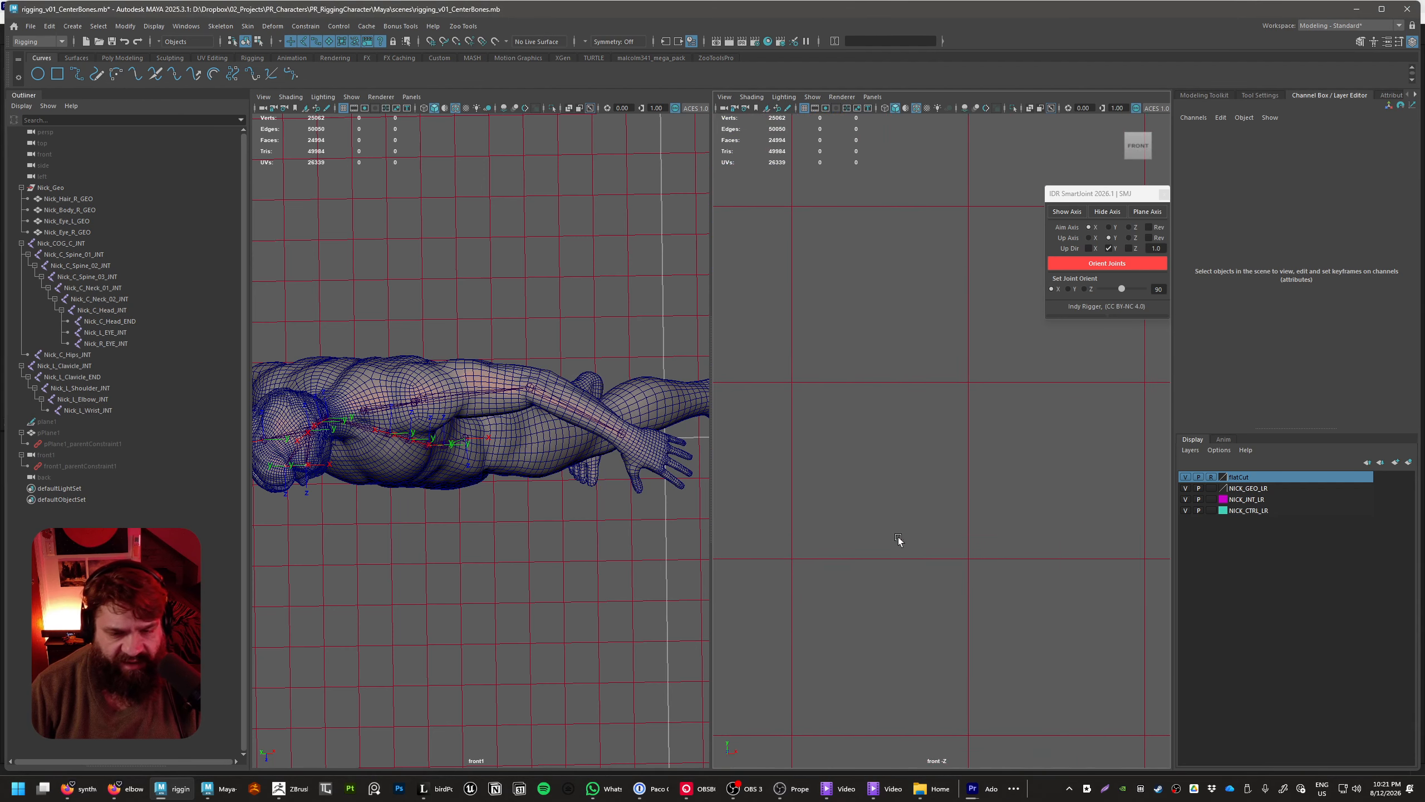
pyautogui.keyDown('alt'); pyautogui.moveTo(898, 536); pyautogui.dragTo(1149, 527, button='middle'); pyautogui.keyUp('alt')
pyautogui.keyDown('alt'); pyautogui.moveTo(1149, 527); pyautogui.dragTo(1071, 466, button='right'); pyautogui.keyUp('alt')
pyautogui.keyDown('alt'); pyautogui.moveTo(1071, 466); pyautogui.dragTo(949, 440, button='middle'); pyautogui.keyUp('alt')
pyautogui.keyDown('alt'); pyautogui.moveTo(949, 440); pyautogui.dragTo(926, 429, button='right'); pyautogui.keyUp('alt')
pyautogui.keyDown('alt'); pyautogui.moveTo(926, 429); pyautogui.dragTo(797, 370, button='middle'); pyautogui.keyUp('alt')
pyautogui.keyDown('alt'); pyautogui.moveTo(948, 374); pyautogui.dragTo(857, 386, button='middle'); pyautogui.keyUp('alt')
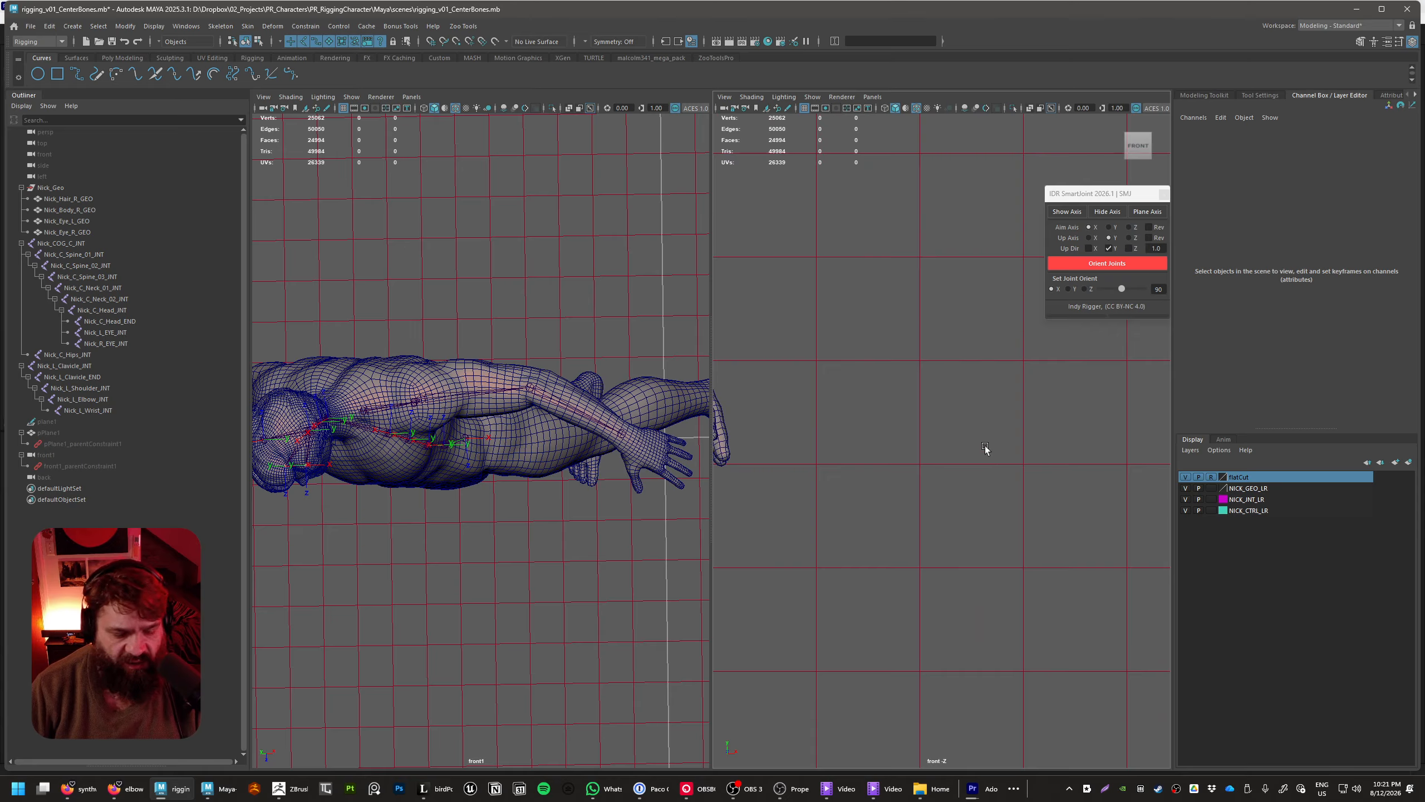
# Create a straight vertical three-joint chain on the grid beside the hand, spacing the joints 10 units apart
pyautogui.press('space')
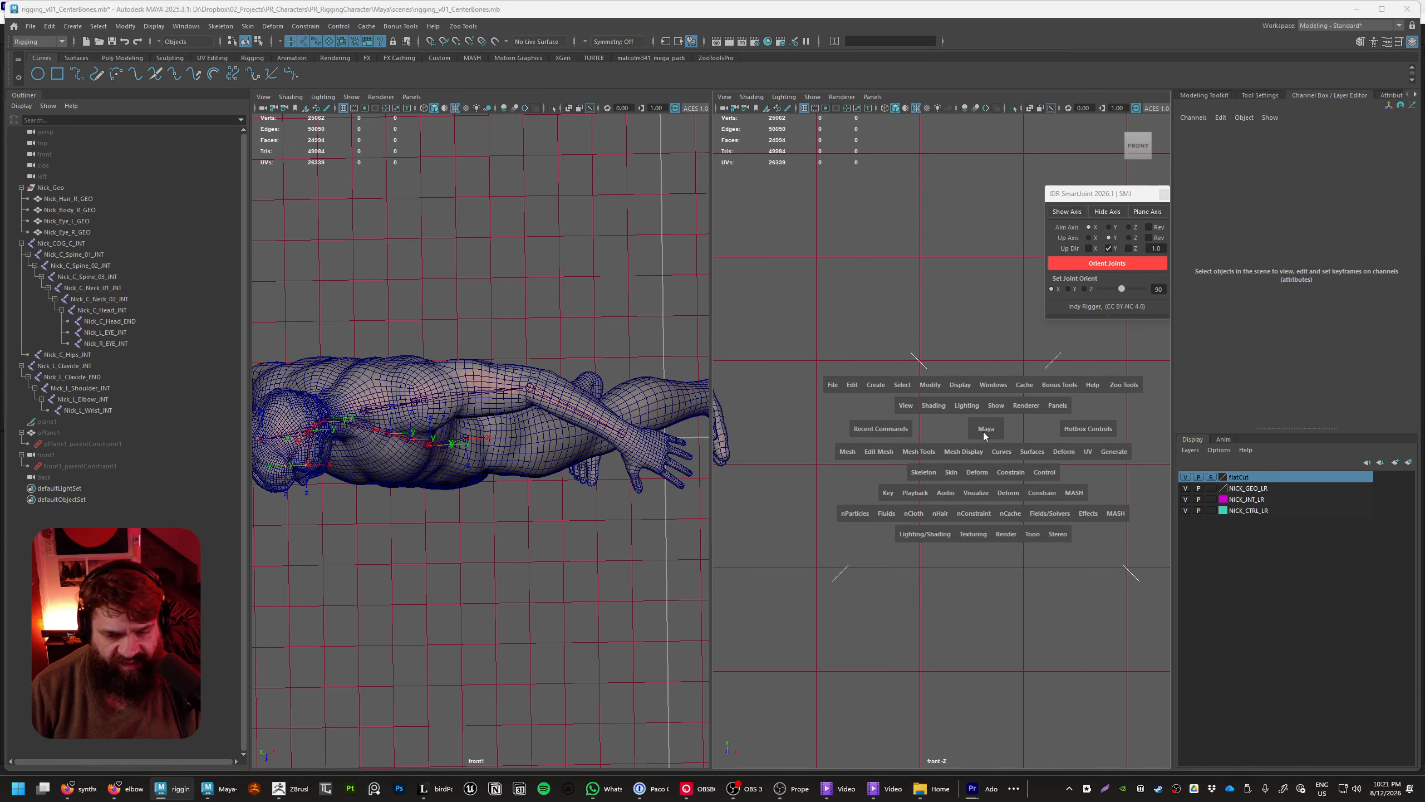
pyautogui.click(931, 475)
pyautogui.click(954, 504)
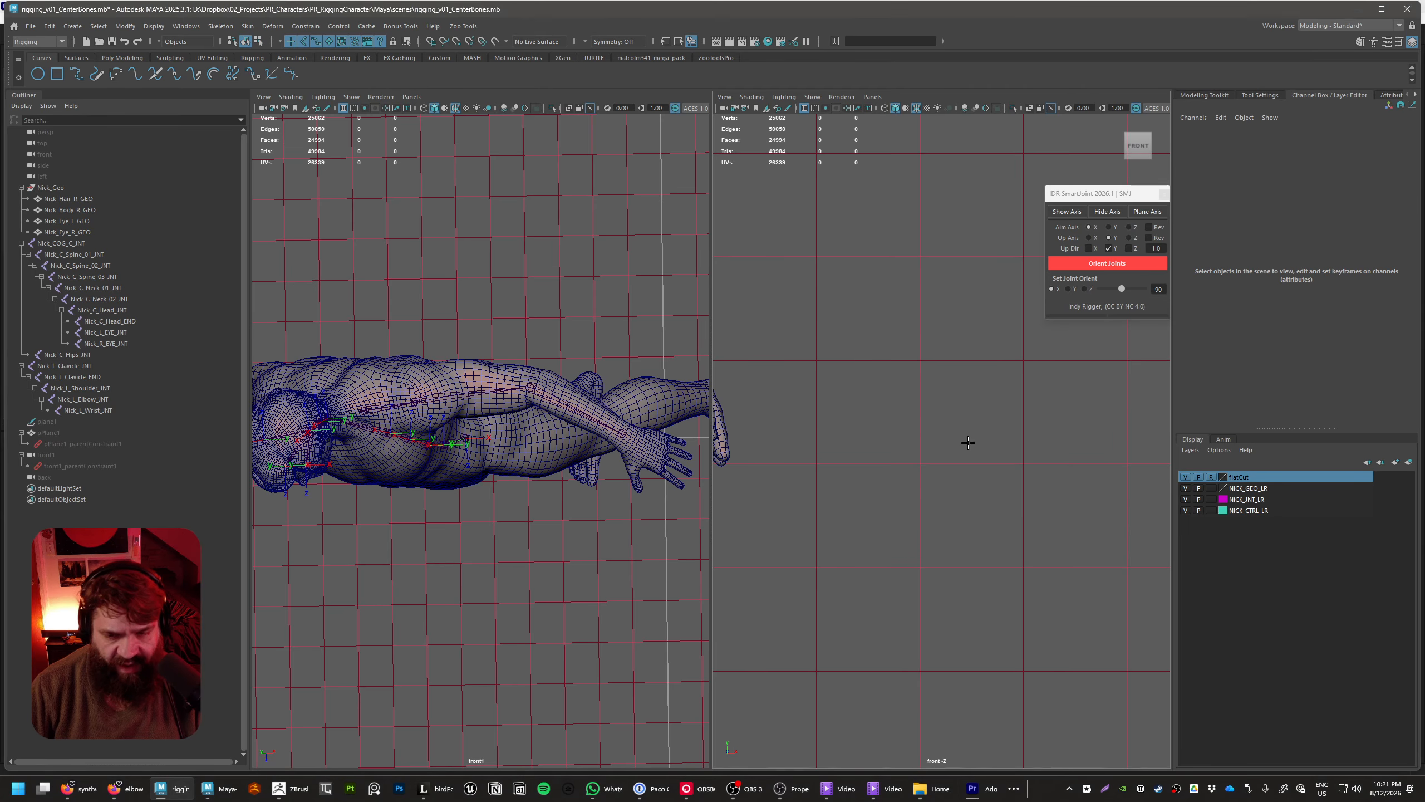
pyautogui.click(919, 361)
pyautogui.click(919, 463)
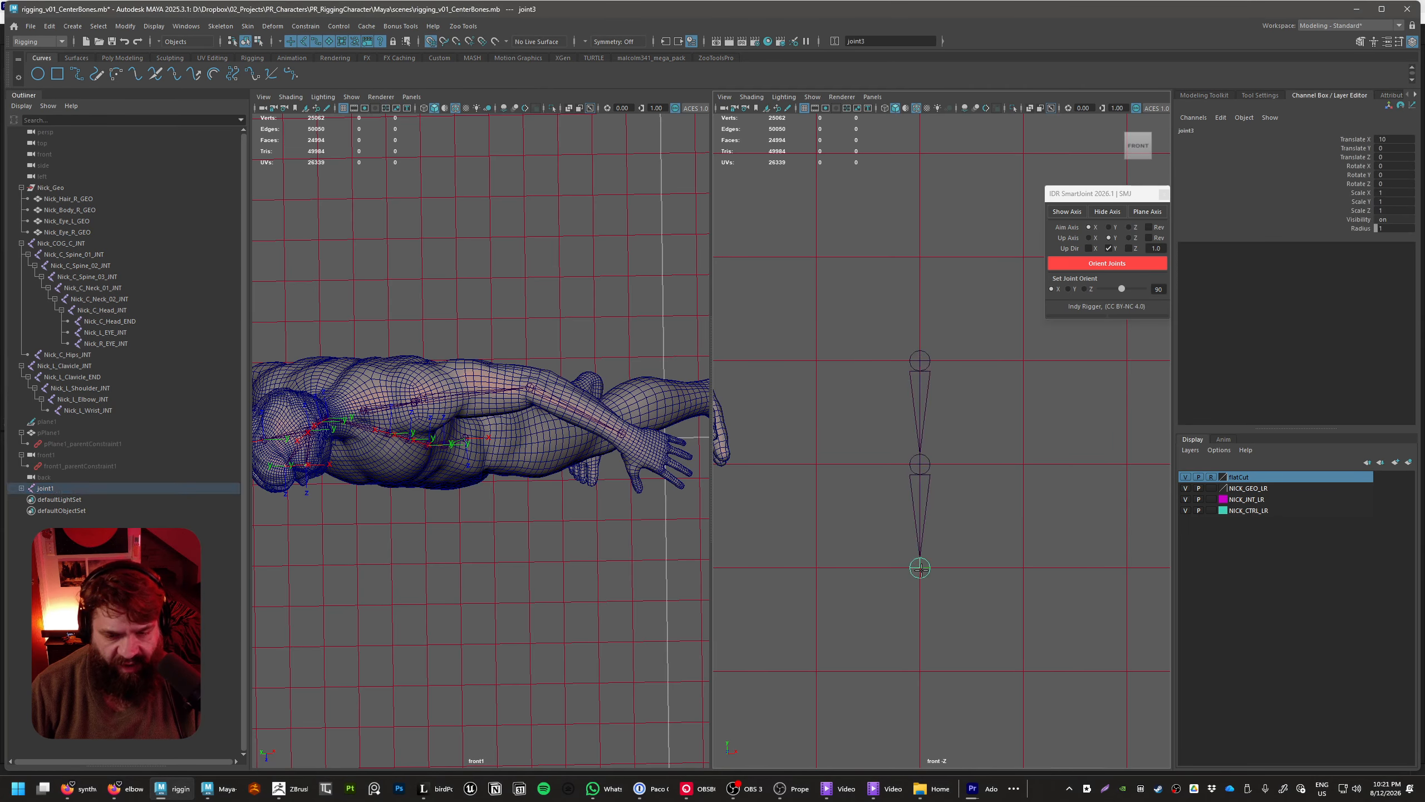
pyautogui.press('Return')
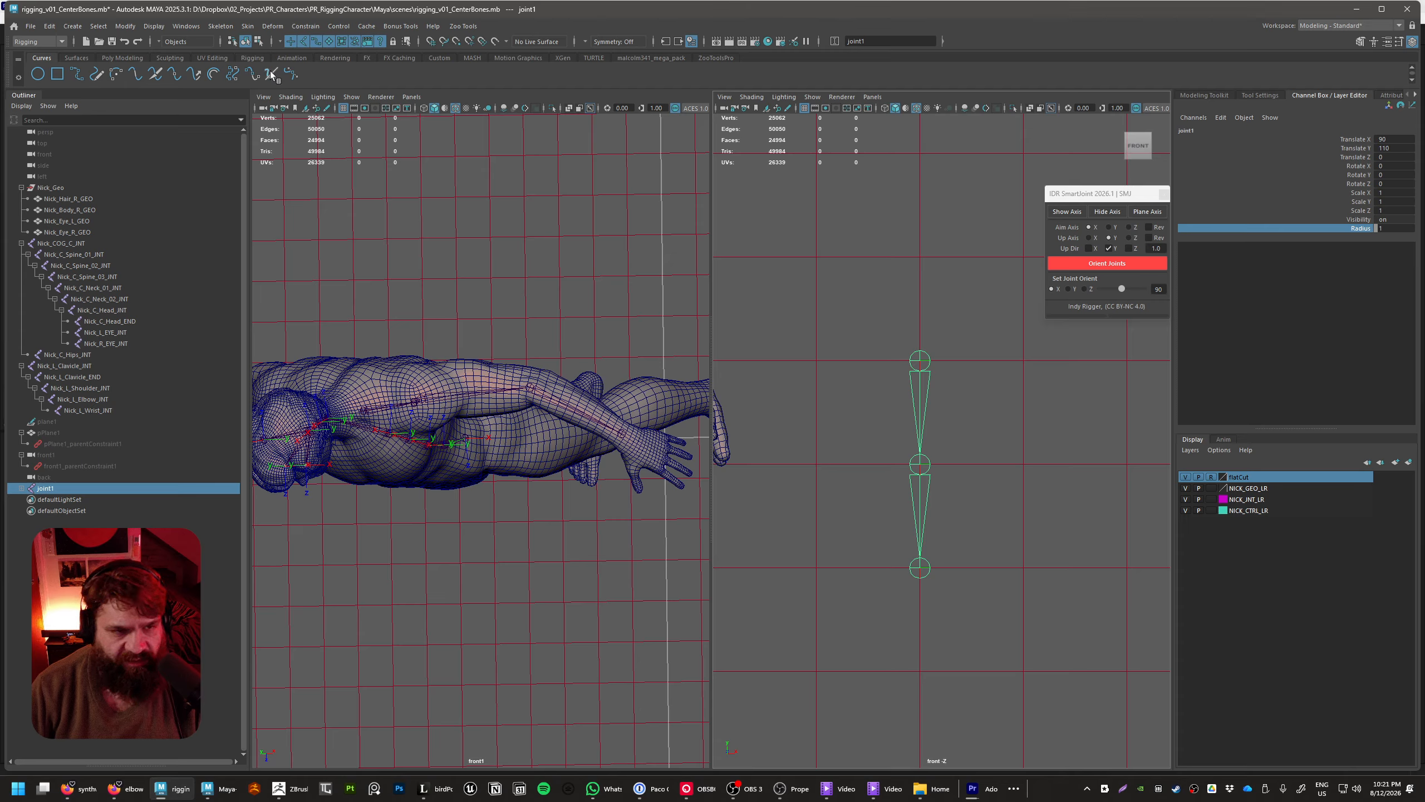
# Select the whole hierarchy of the new joint chain and set the joint radius to 0.3
pyautogui.click(252, 58)
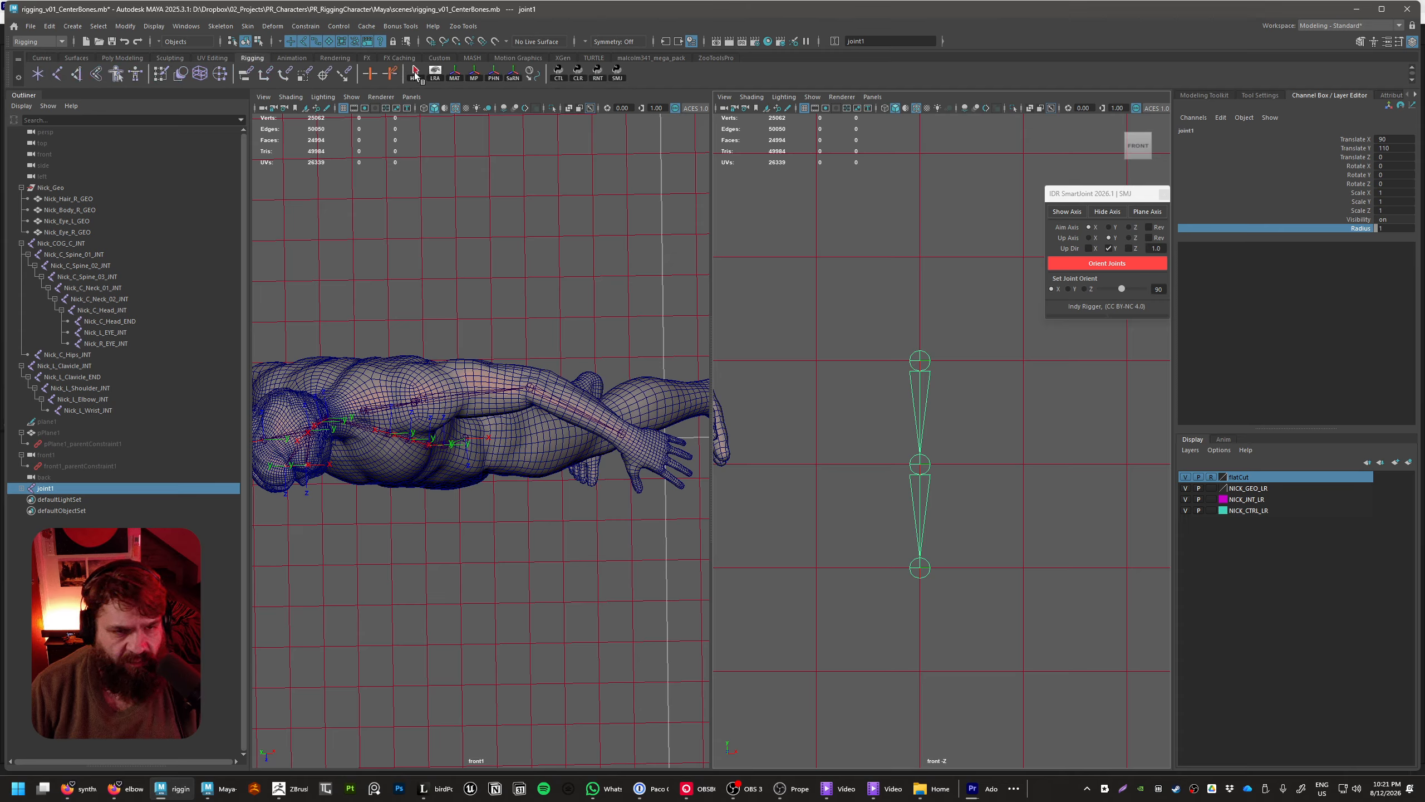
pyautogui.click(417, 74)
pyautogui.moveTo(1064, 368); pyautogui.dragTo(1066, 417, button='middle')
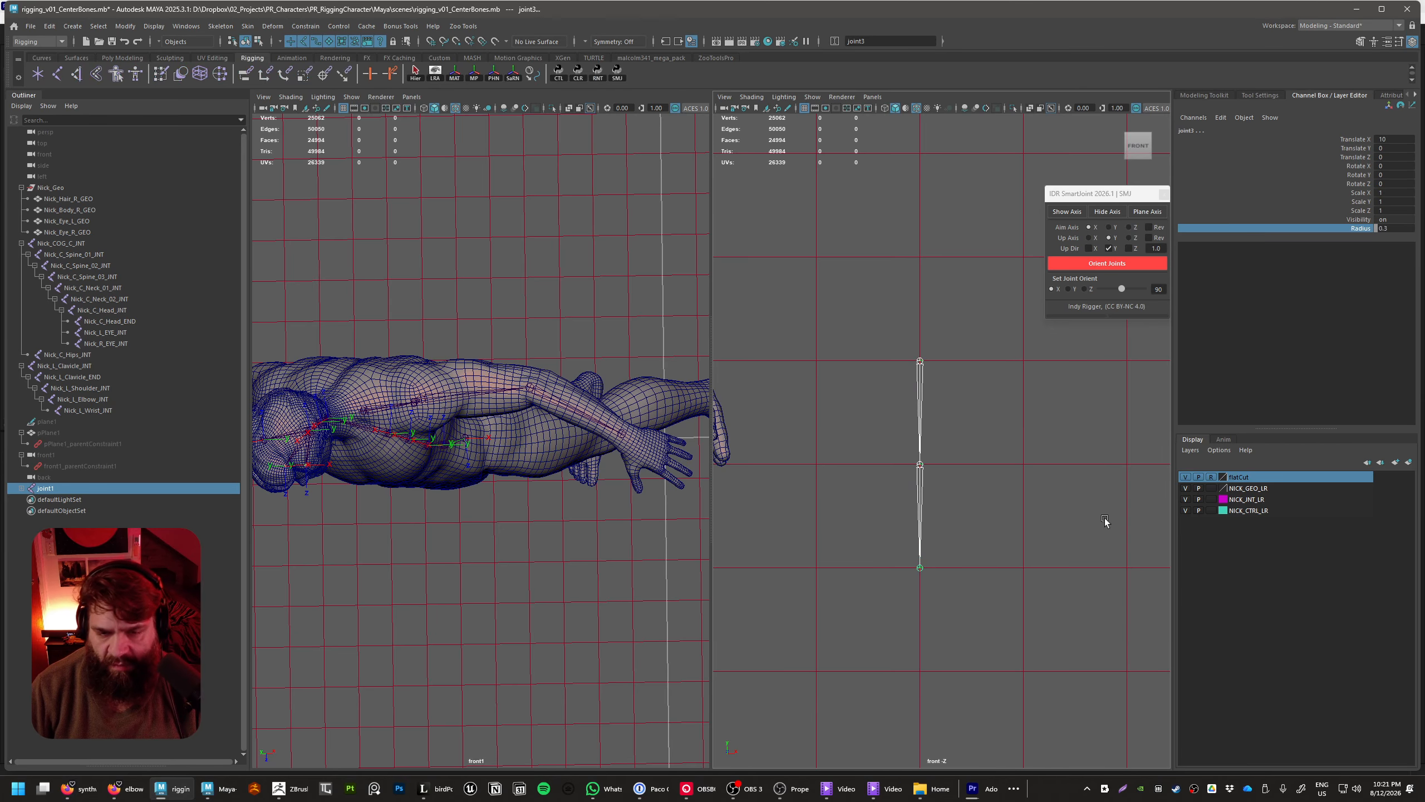
pyautogui.keyDown('alt'); pyautogui.moveTo(1104, 518); pyautogui.dragTo(959, 475, button='right'); pyautogui.keyUp('alt')
pyautogui.keyDown('alt'); pyautogui.moveTo(959, 474); pyautogui.dragTo(1065, 524, button='middle'); pyautogui.keyUp('alt')
# Select the new chain's root joint for moving and switch the front1 viewport to the perspective view
pyautogui.press('w')
pyautogui.click(1042, 425)
pyautogui.click(1037, 435)
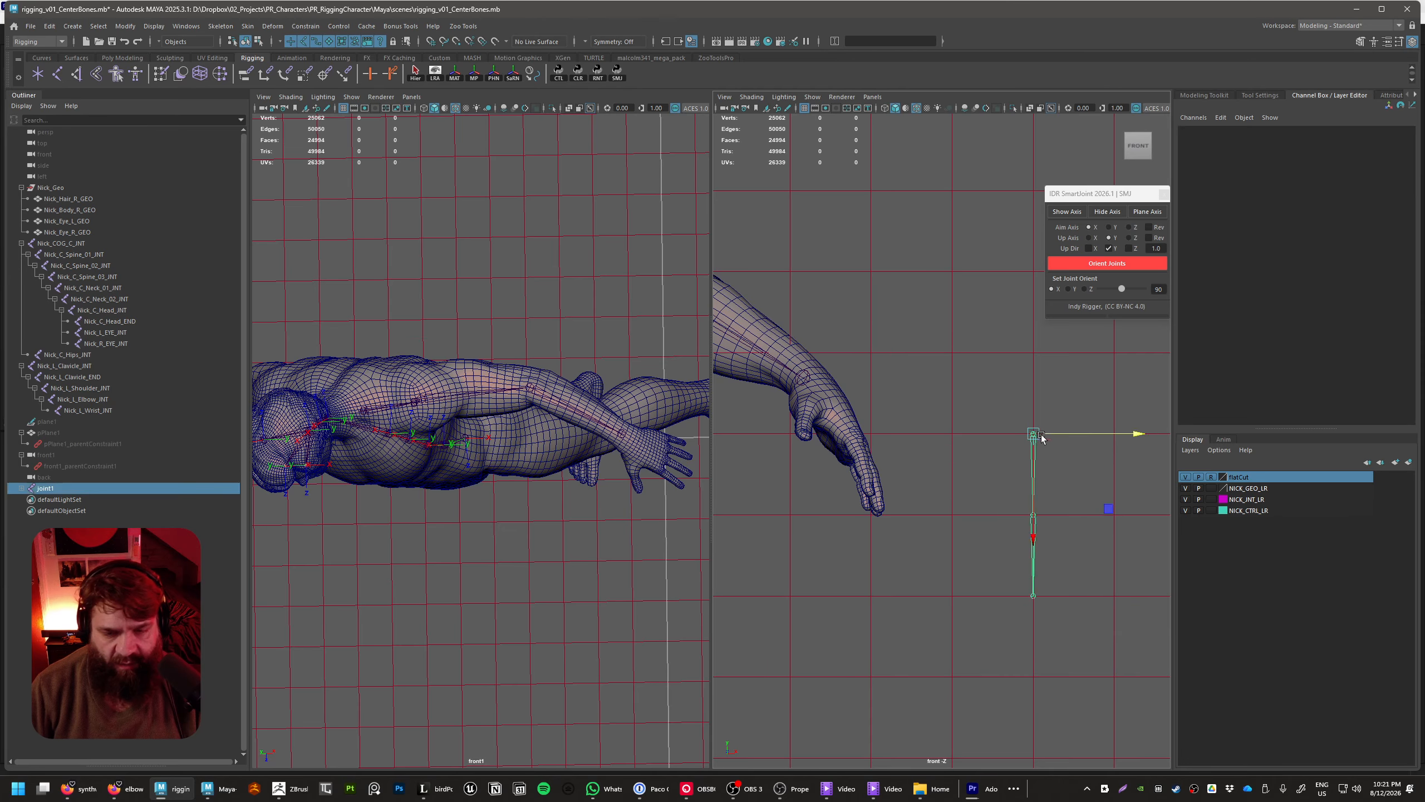
pyautogui.keyDown('alt'); pyautogui.moveTo(1120, 482); pyautogui.dragTo(1094, 467, button='middle'); pyautogui.keyUp('alt')
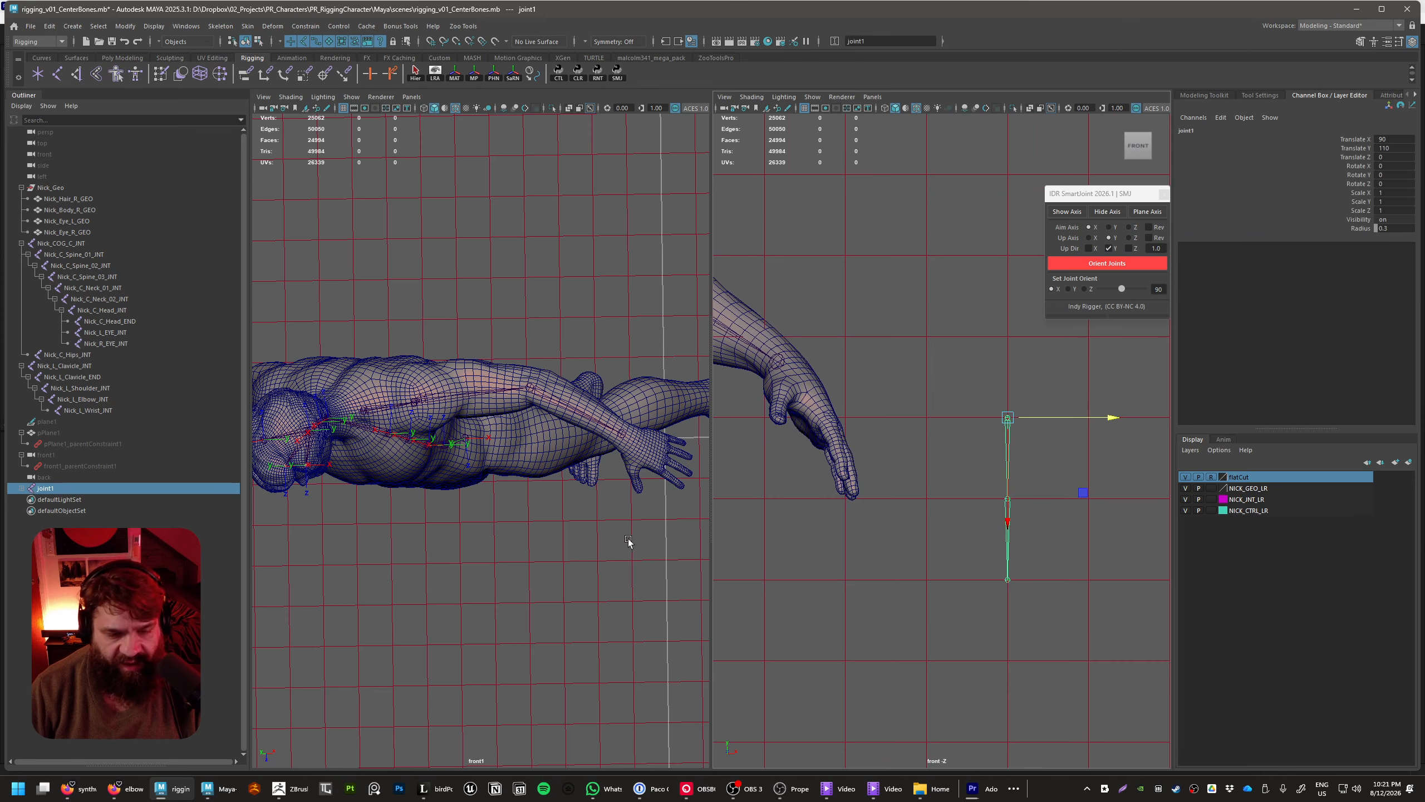
pyautogui.press('space')
pyautogui.moveTo(586, 499); pyautogui.dragTo(574, 421)
pyautogui.press('w')
pyautogui.keyDown('alt'); pyautogui.moveTo(574, 421); pyautogui.dragTo(659, 499, button='right'); pyautogui.keyUp('alt')
pyautogui.keyDown('alt'); pyautogui.moveTo(659, 499); pyautogui.dragTo(601, 530, button='middle'); pyautogui.keyUp('alt')
pyautogui.keyDown('alt'); pyautogui.moveTo(601, 530); pyautogui.dragTo(671, 468, button='right'); pyautogui.keyUp('alt')
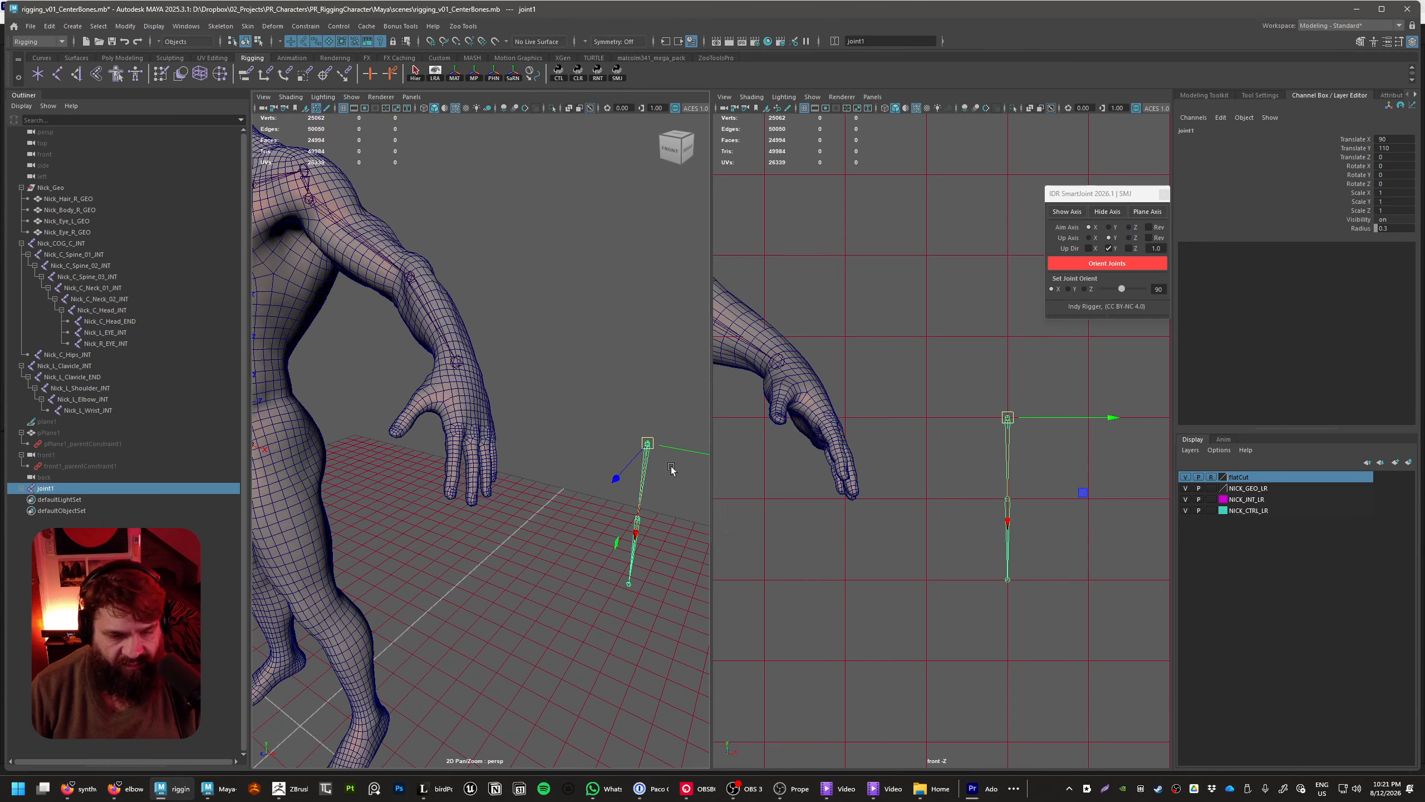
# Move the chain's root joint onto the finger area of the left hand, at about X 68.7, Y 110, Z 8.7
pyautogui.moveTo(649, 444); pyautogui.dragTo(461, 428)
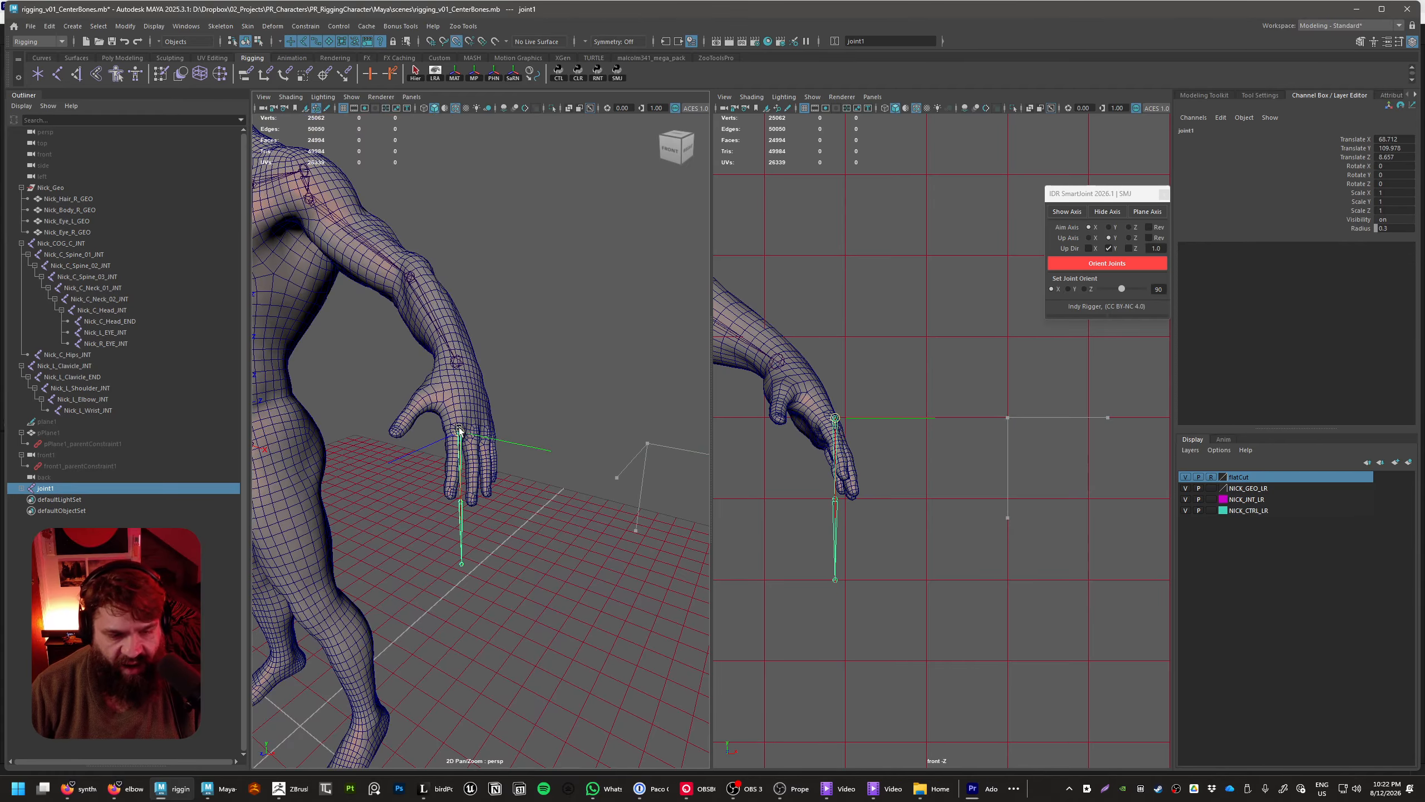
pyautogui.keyDown('alt'); pyautogui.moveTo(609, 477); pyautogui.dragTo(551, 458, button='right'); pyautogui.keyUp('alt')
pyautogui.keyDown('alt'); pyautogui.moveTo(550, 458); pyautogui.dragTo(679, 398, button='middle'); pyautogui.keyUp('alt')
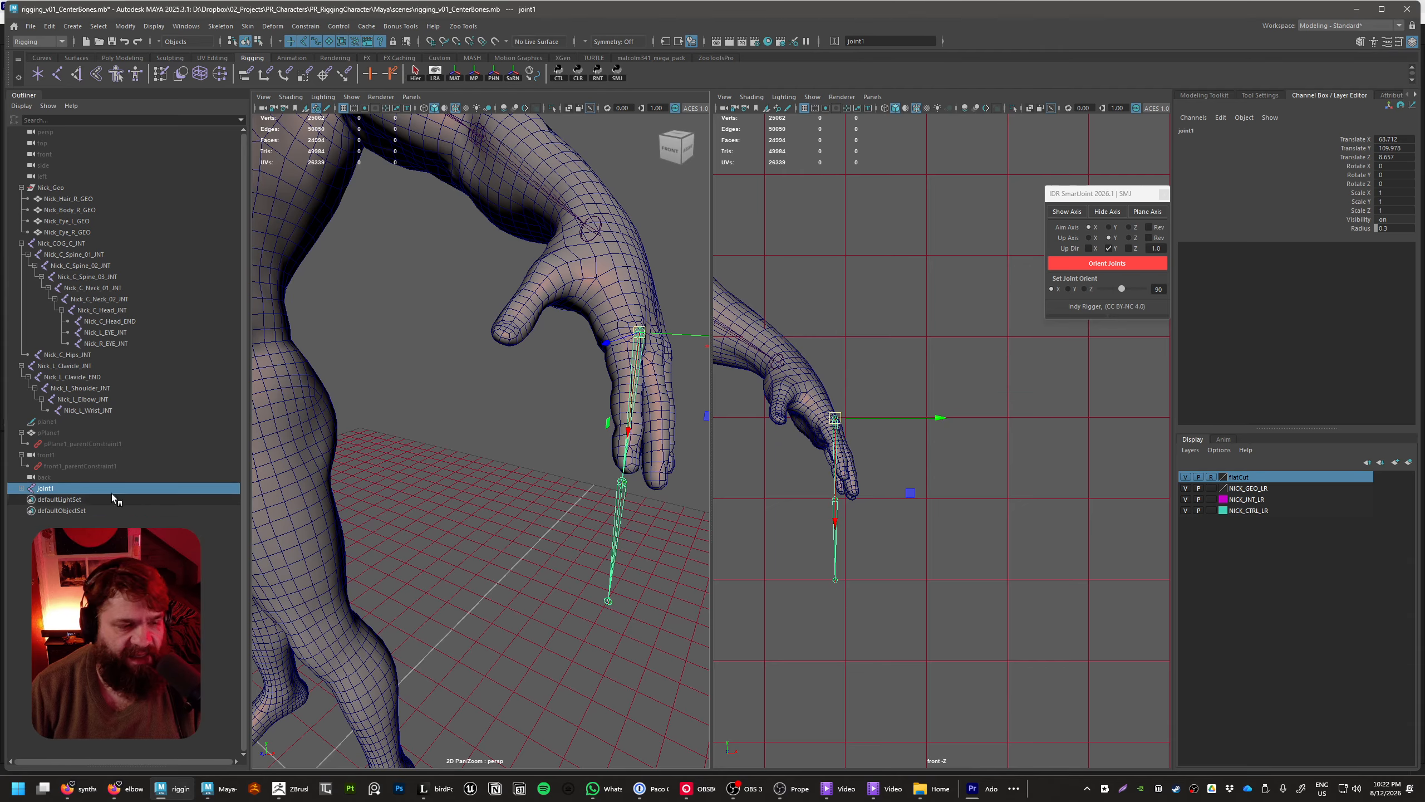
pyautogui.click(69, 425)
pyautogui.keyDown('shift'); pyautogui.click(69, 477); pyautogui.keyUp('shift')
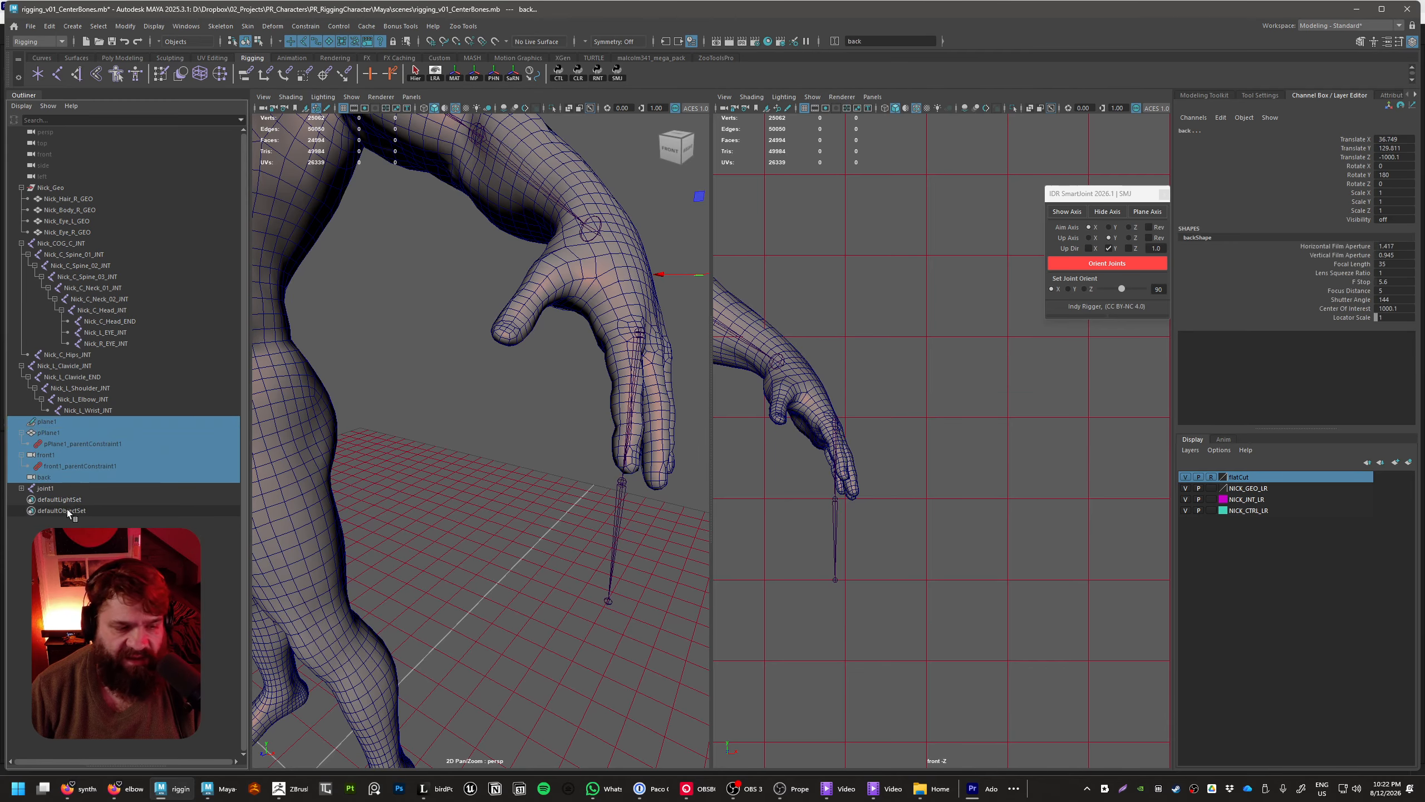
pyautogui.click(74, 490)
pyautogui.click(91, 477)
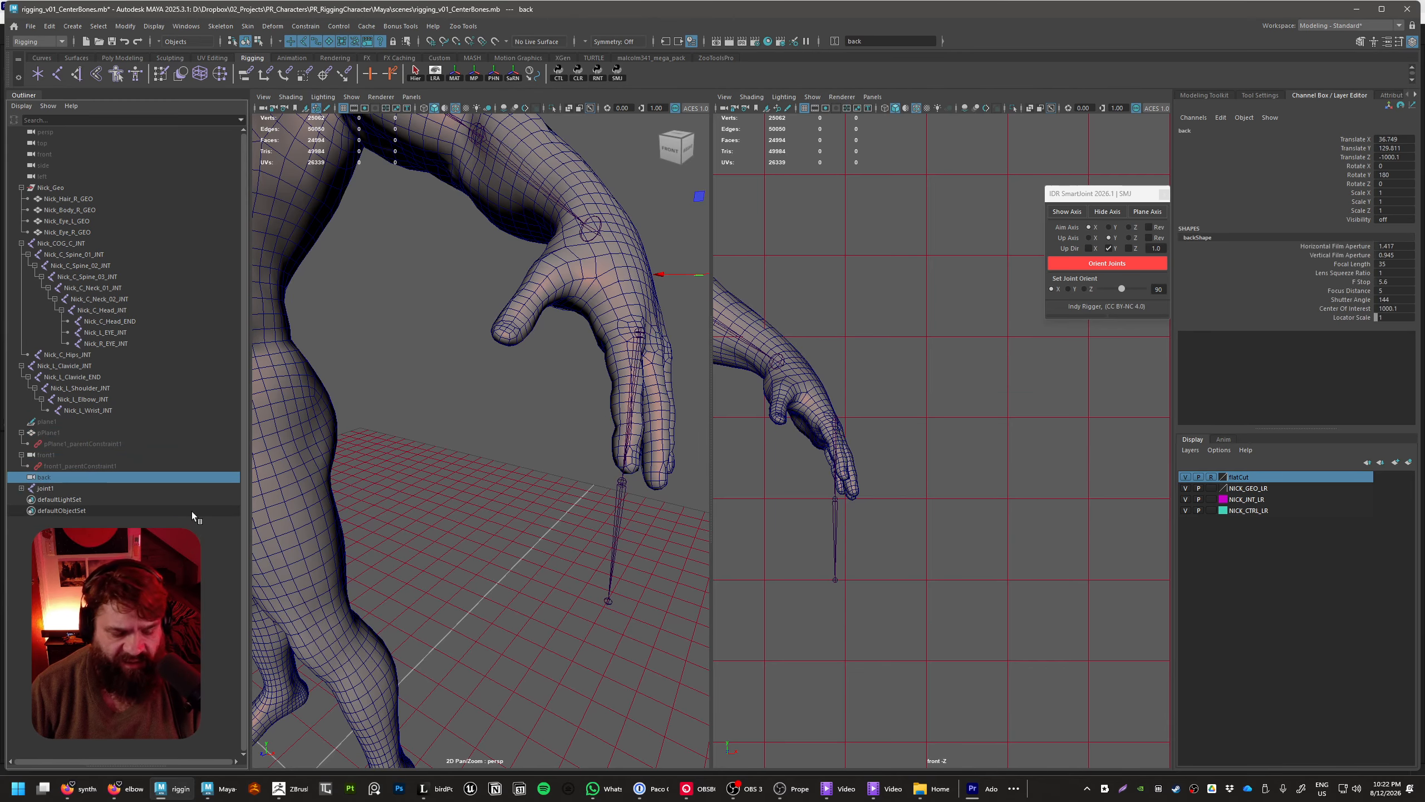
# Reselect joint1 and shift the chain away from the hand along world X to about 76
pyautogui.click(62, 486)
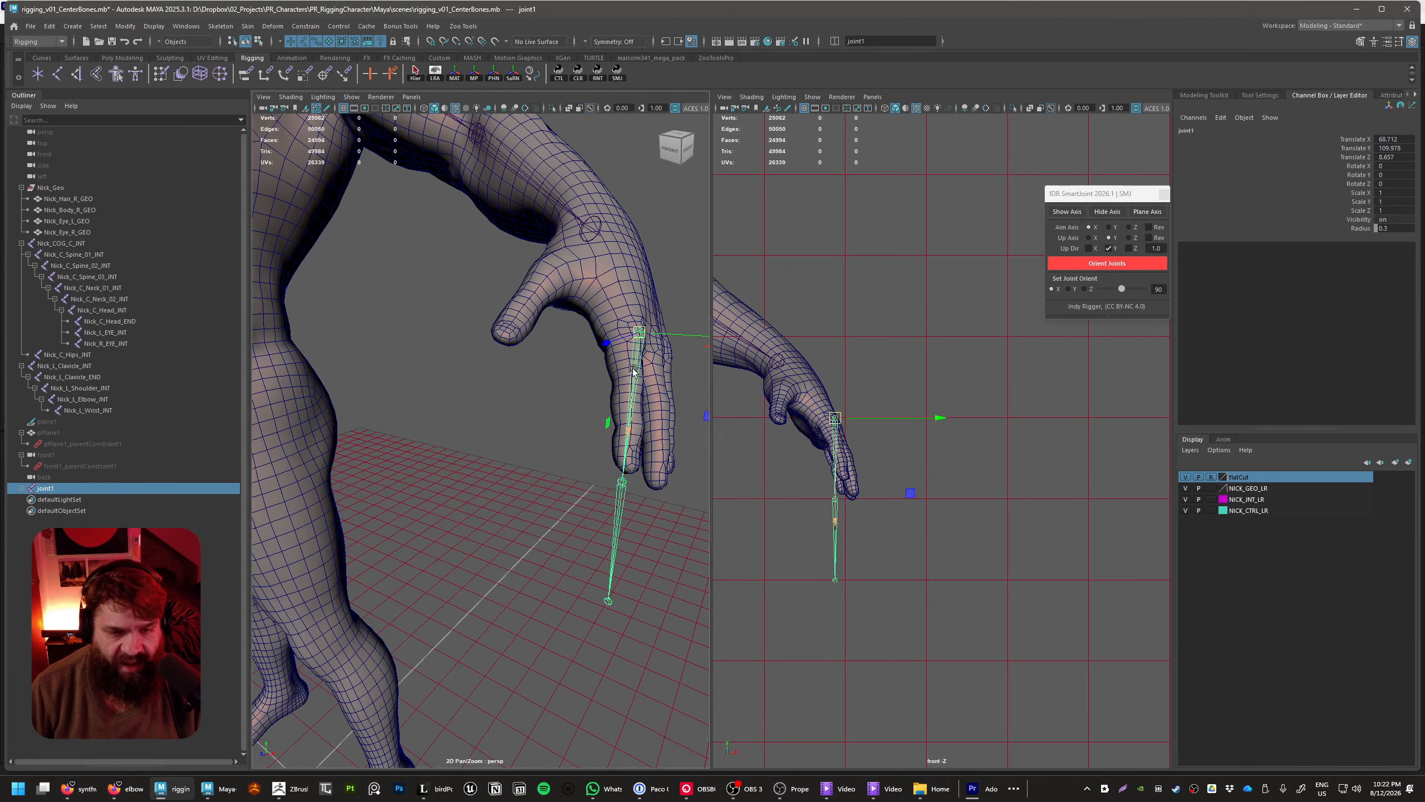
pyautogui.keyDown('alt'); pyautogui.moveTo(673, 353); pyautogui.dragTo(590, 385, button='middle'); pyautogui.keyUp('alt')
pyautogui.moveTo(514, 425); pyautogui.dragTo(706, 424)
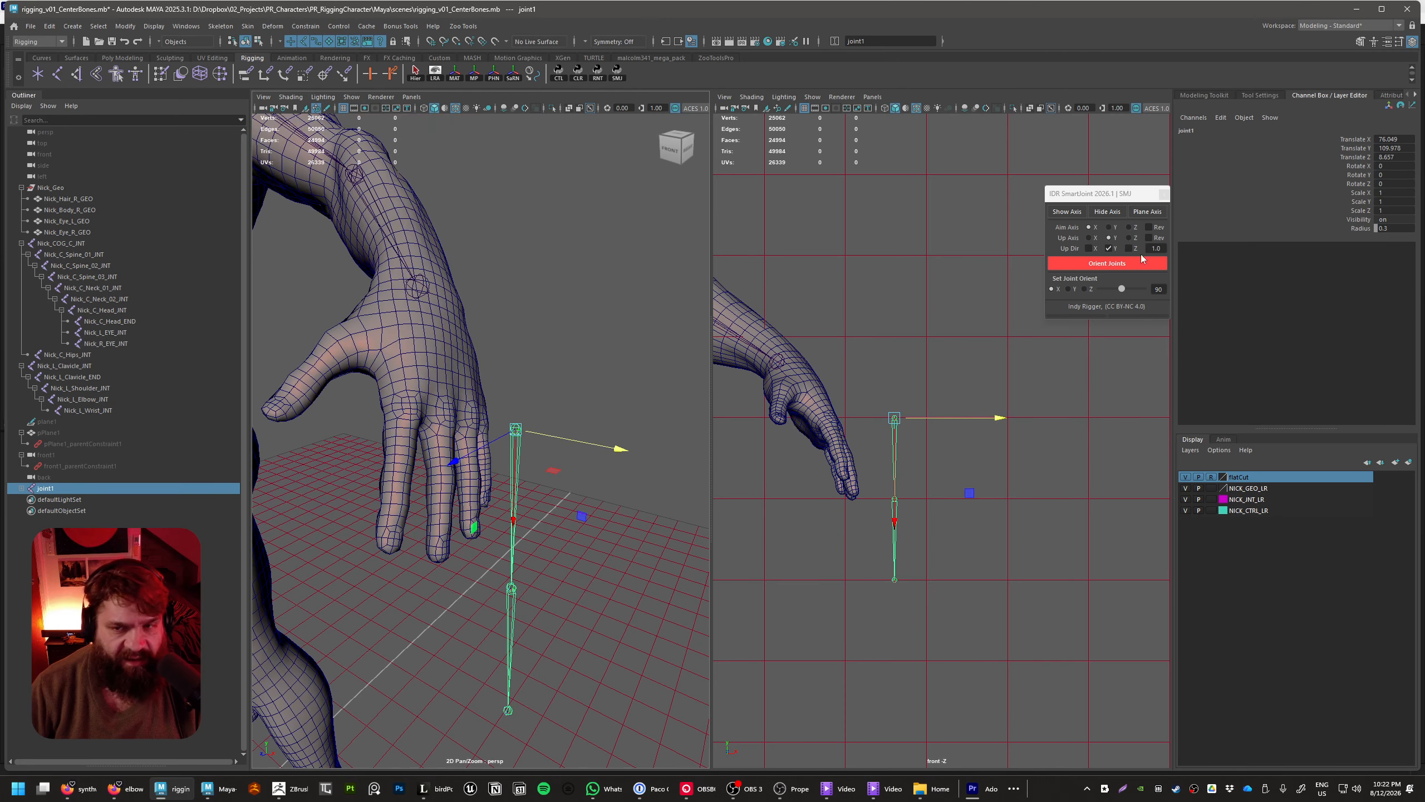
# Relaunch the SmartJoint tool and create a Plane Axis helper on the new chain's root joint
pyautogui.moveTo(1107, 200); pyautogui.dragTo(875, 178)
pyautogui.click(931, 171)
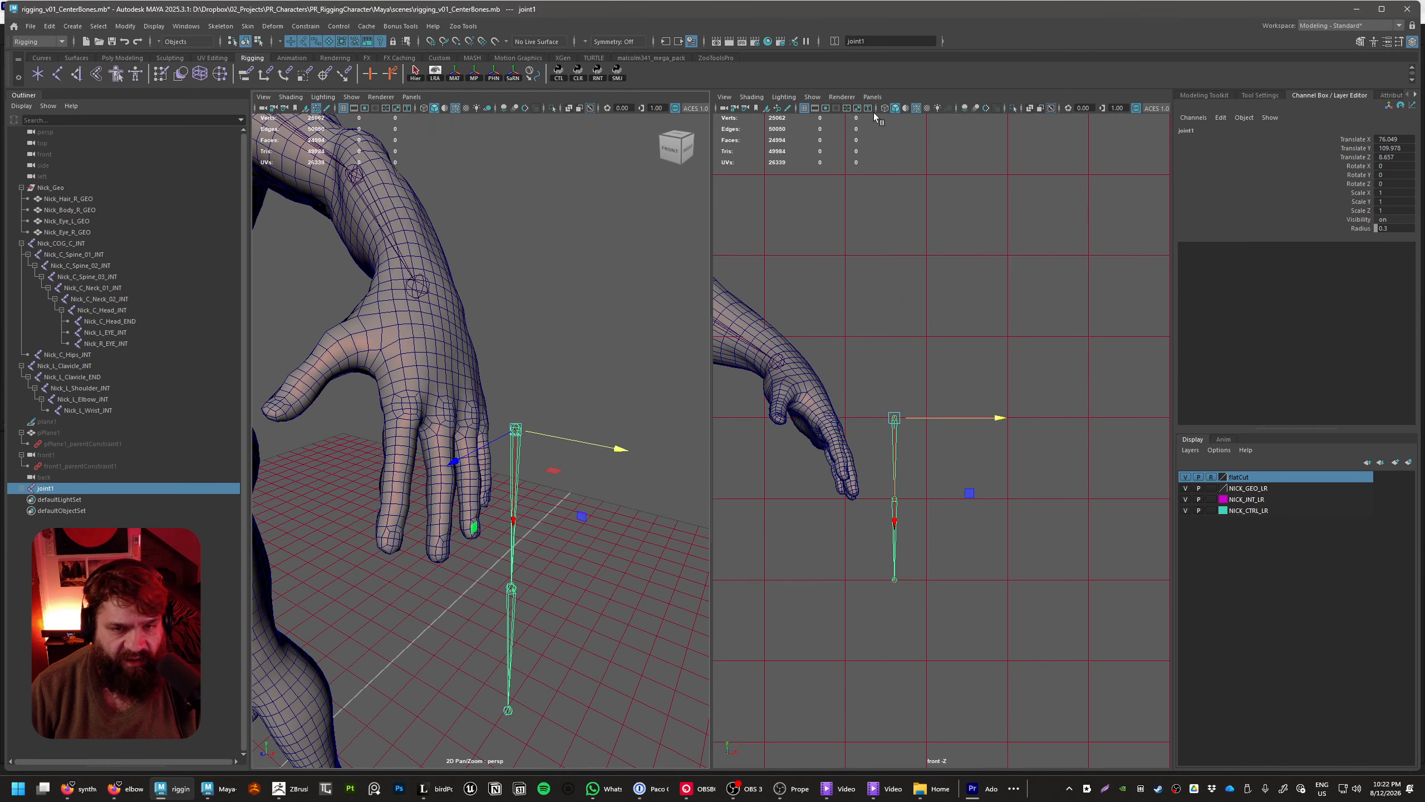
pyautogui.click(618, 74)
pyautogui.moveTo(704, 322); pyautogui.dragTo(878, 204)
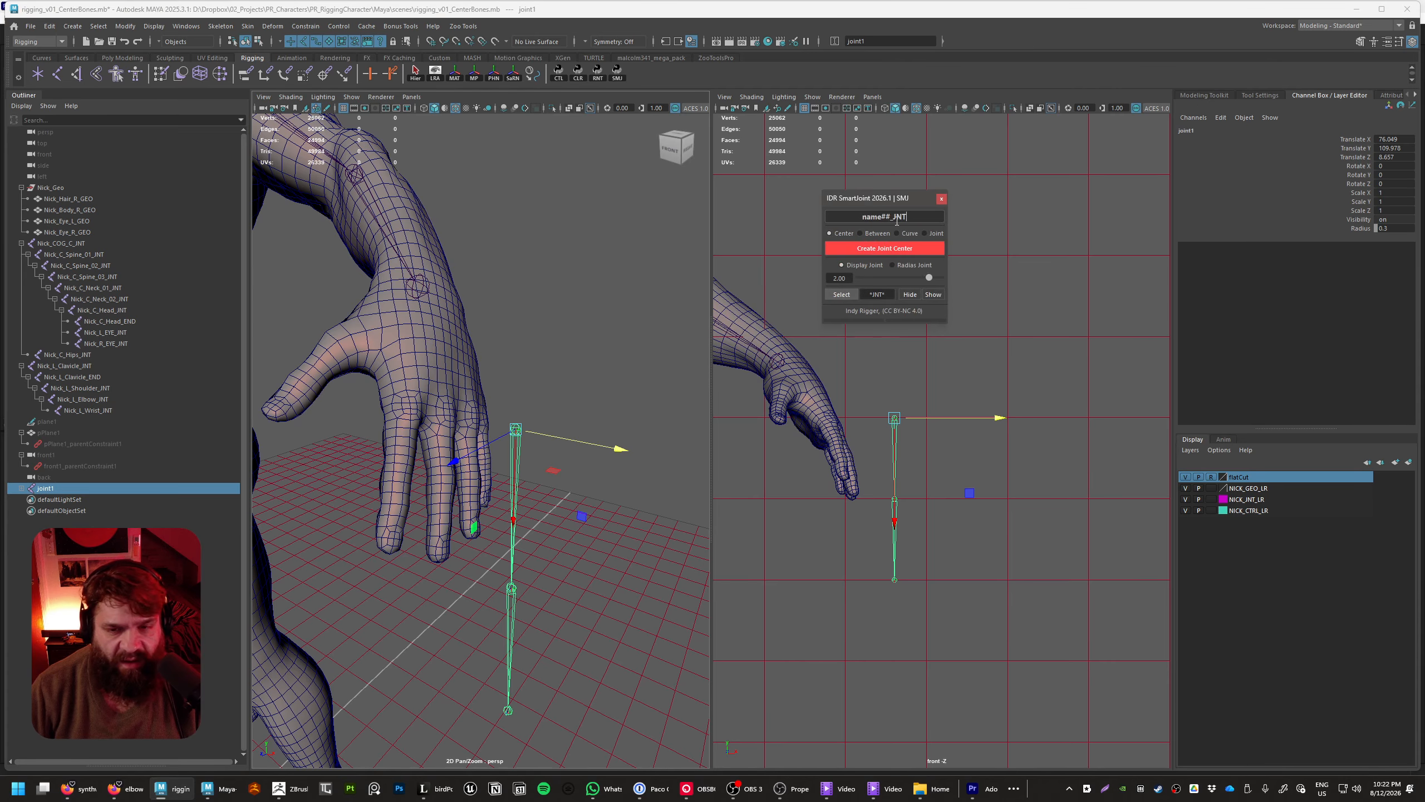
pyautogui.click(906, 320)
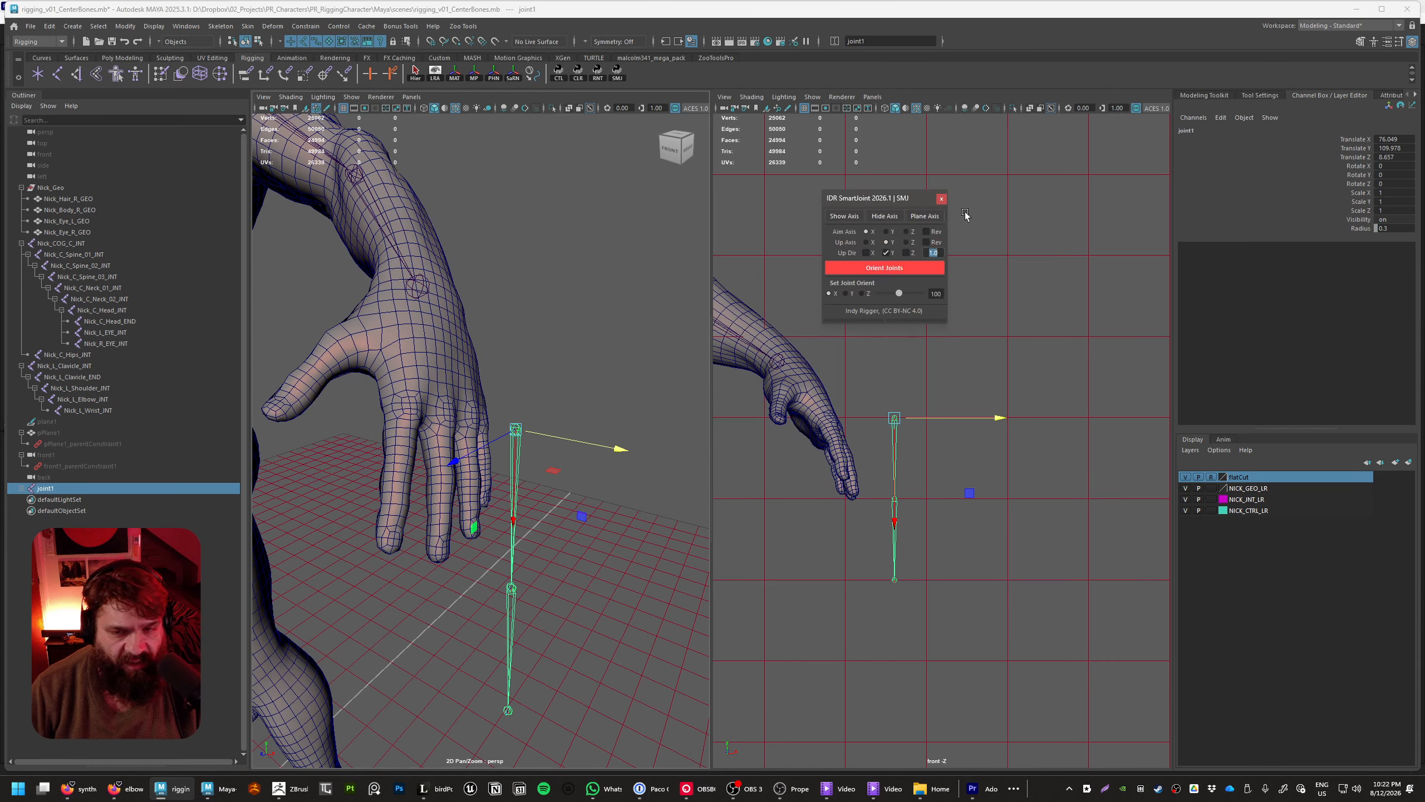
pyautogui.click(925, 216)
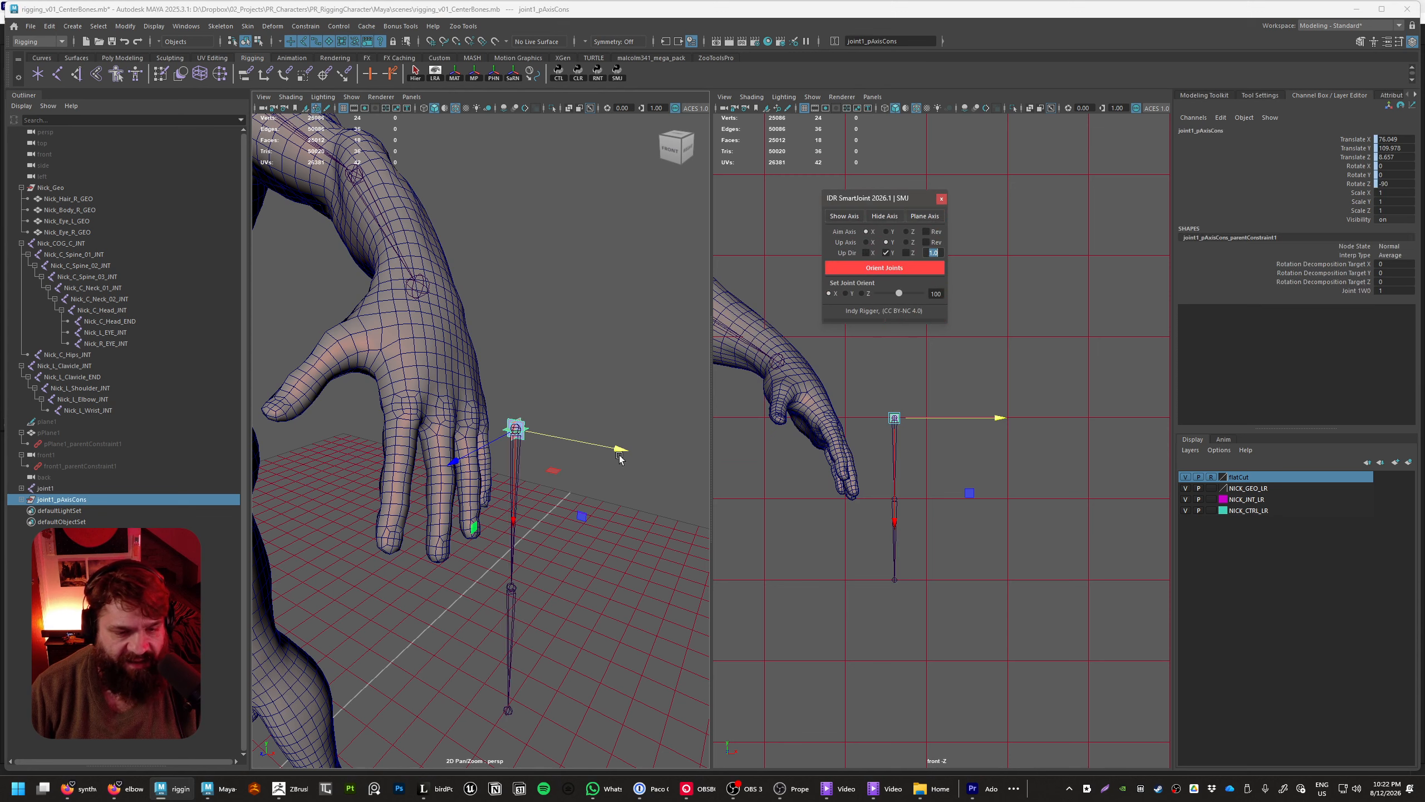
# Examine the joint1_pAxisCons group, including its parent constraint and its individual axis planes
pyautogui.click(21, 499)
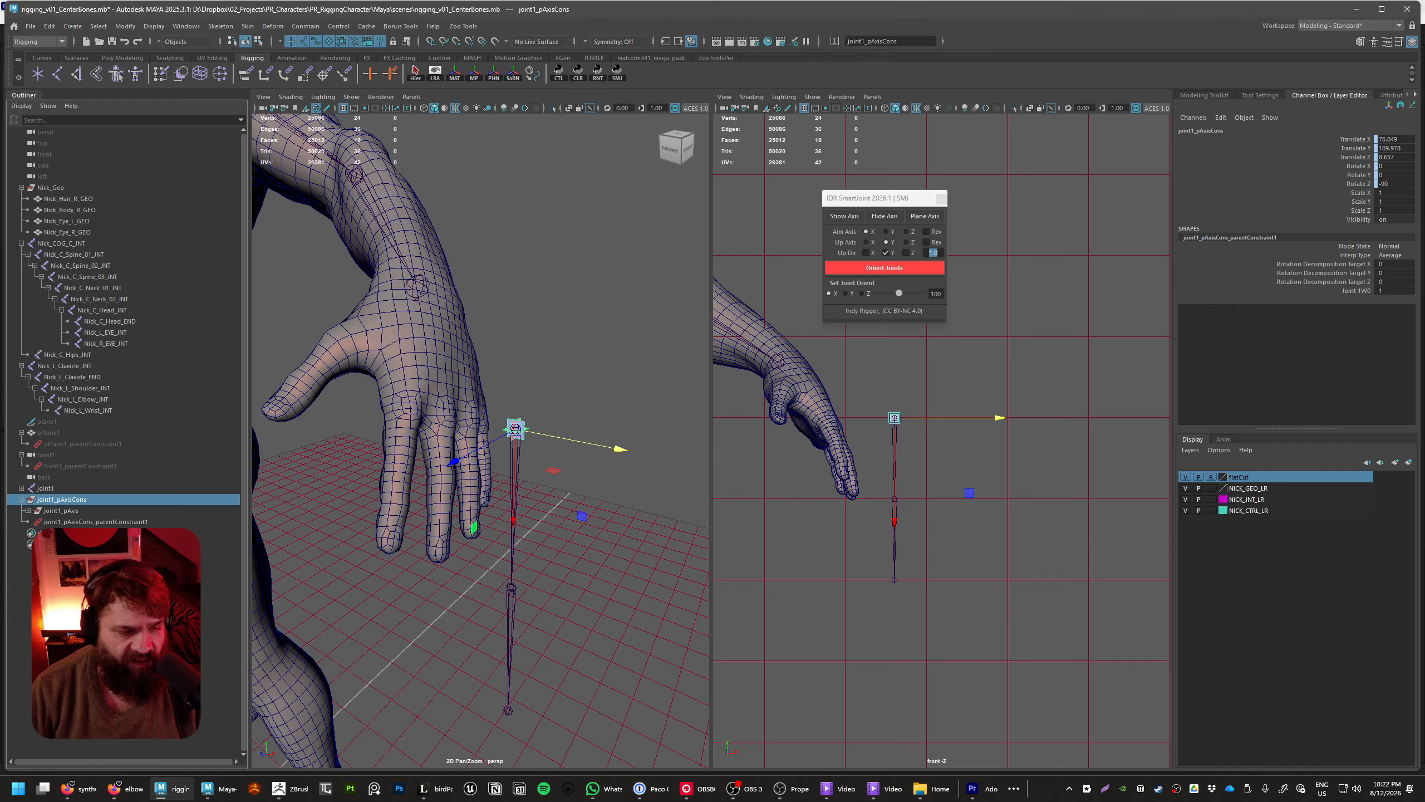
pyautogui.click(102, 522)
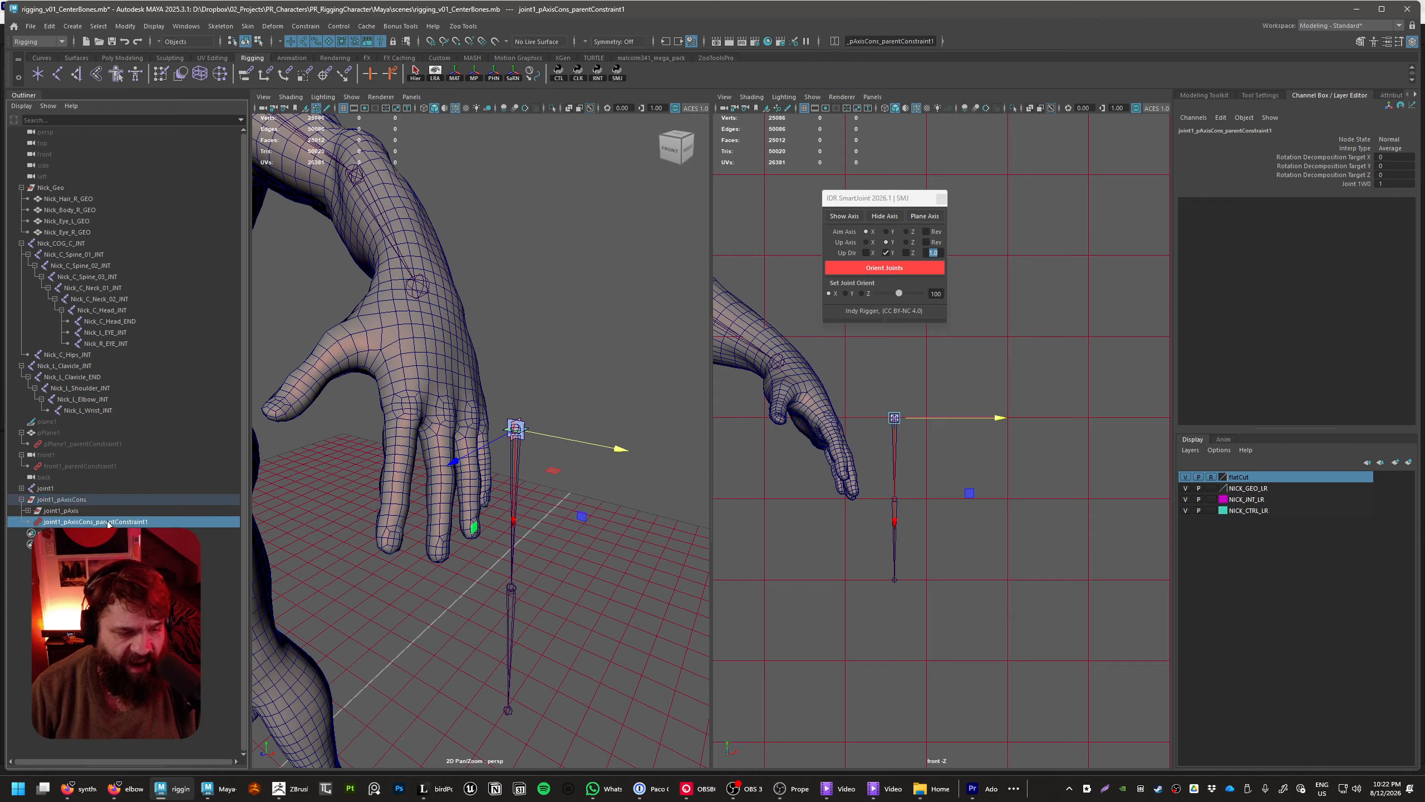
pyautogui.click(214, 603)
pyautogui.click(54, 499)
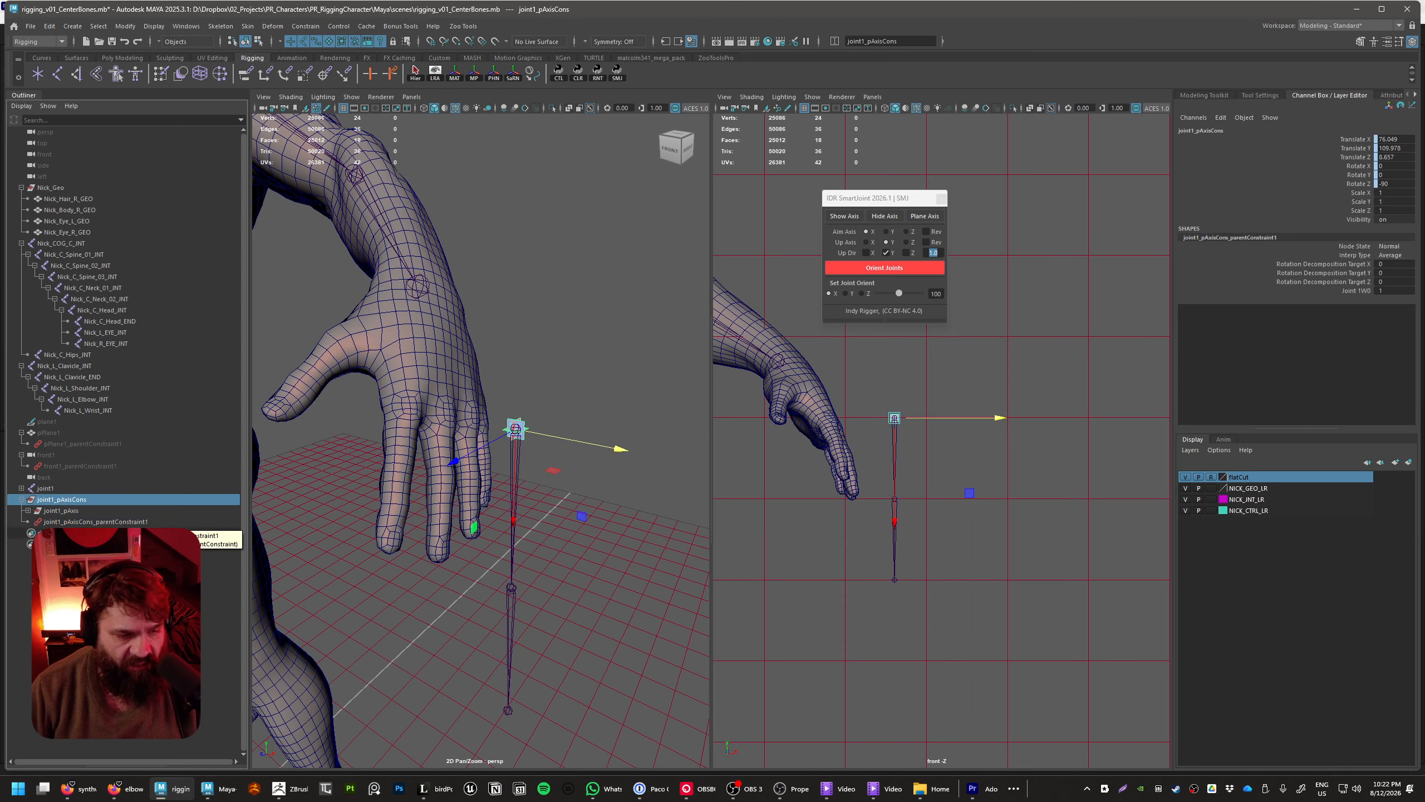
pyautogui.click(28, 511)
pyautogui.click(69, 543)
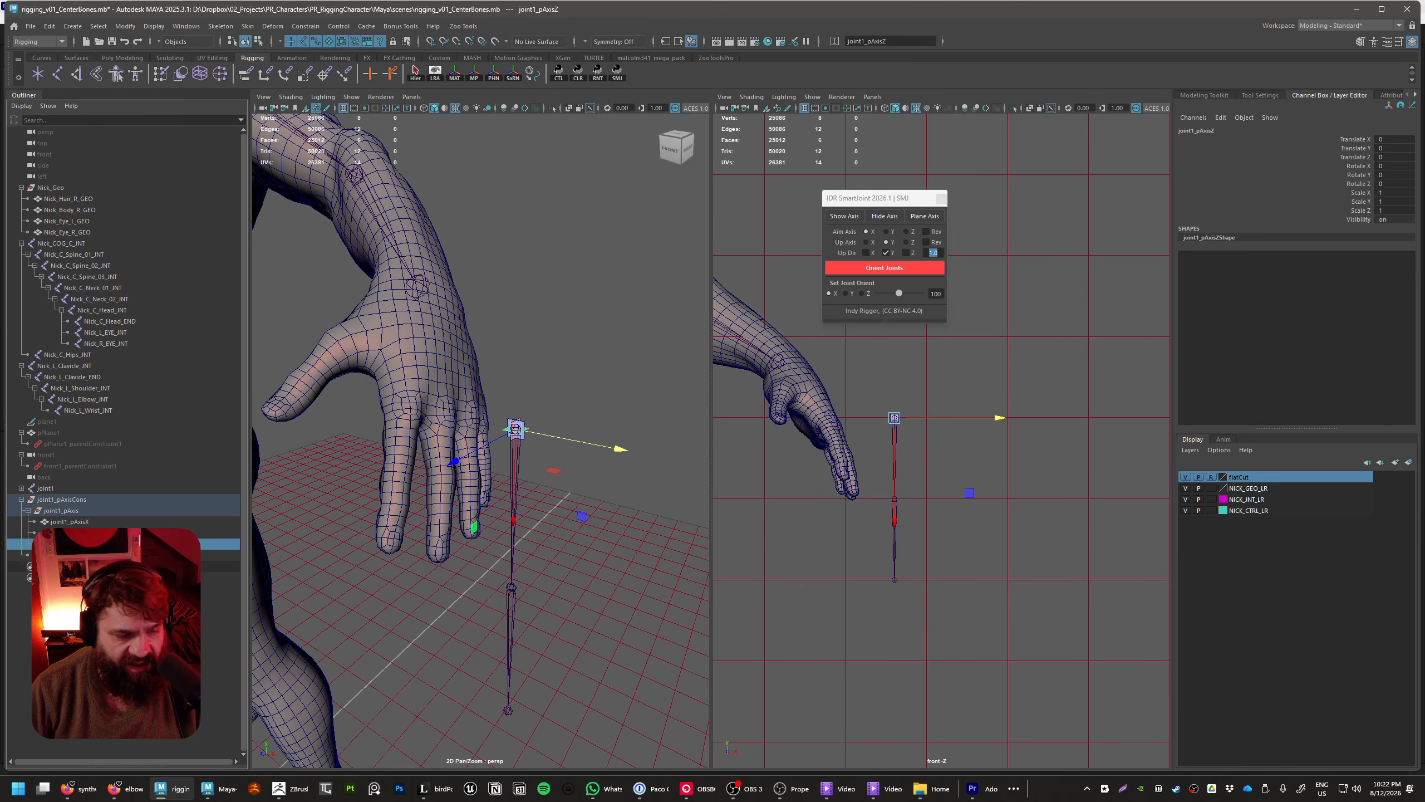
# Select the joint1_pAxisY plane of the helper and scale it up uniformly to about 17
pyautogui.keyDown('alt'); pyautogui.moveTo(558, 484); pyautogui.dragTo(545, 499, button='middle'); pyautogui.keyUp('alt')
pyautogui.scroll(5, 552, 502)
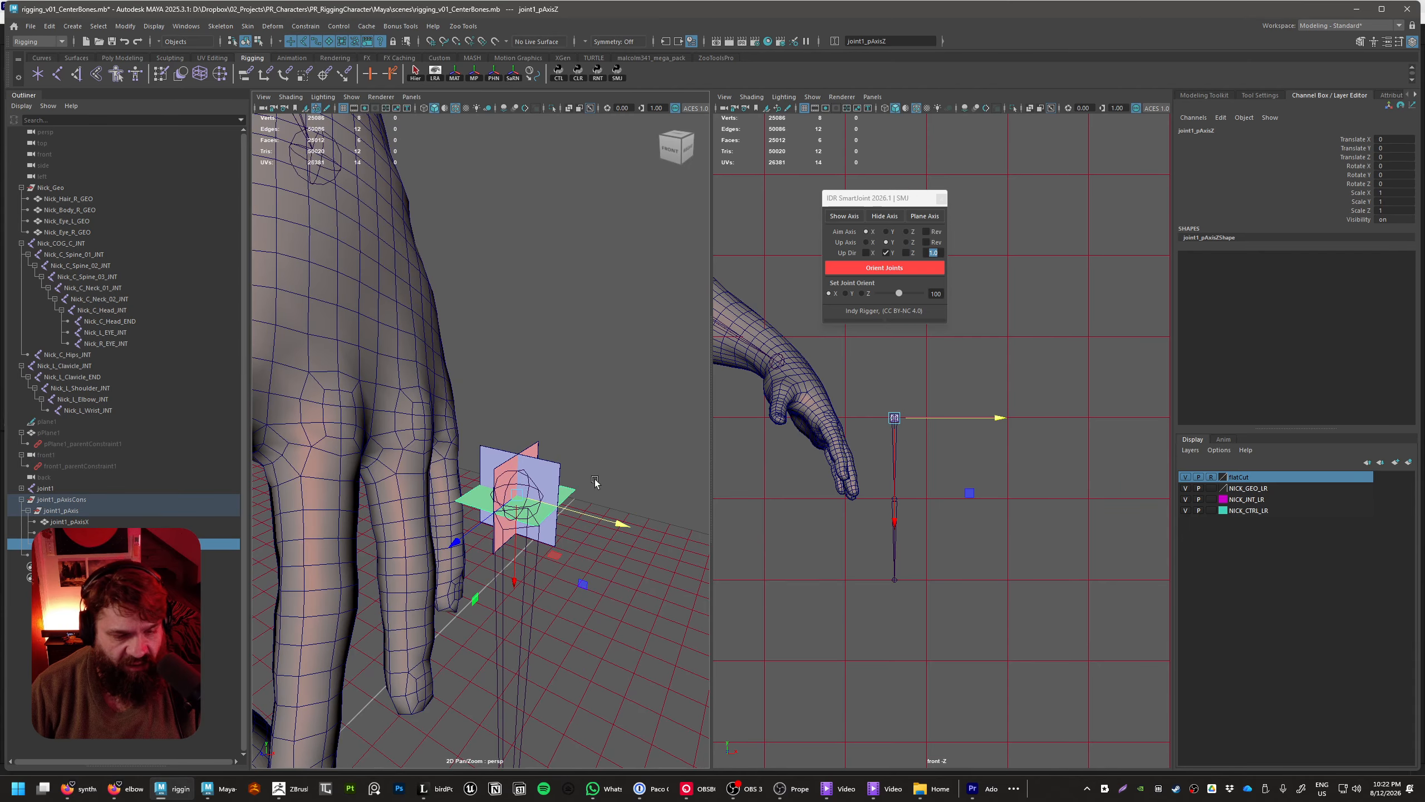
pyautogui.click(551, 468)
pyautogui.press('w')
pyautogui.press('e')
pyautogui.press('r')
pyautogui.moveTo(517, 506); pyautogui.dragTo(614, 528)
pyautogui.scroll(-6, 613, 528)
# Stretch the joint1_pAxisY plane along the chain to about 34, shift it about 10 units down the chain, and deselect it
pyautogui.moveTo(482, 444); pyautogui.dragTo(481, 561)
pyautogui.press('e')
pyautogui.press('r')
pyautogui.press('w')
pyautogui.hotkey('ctrl', 'z')
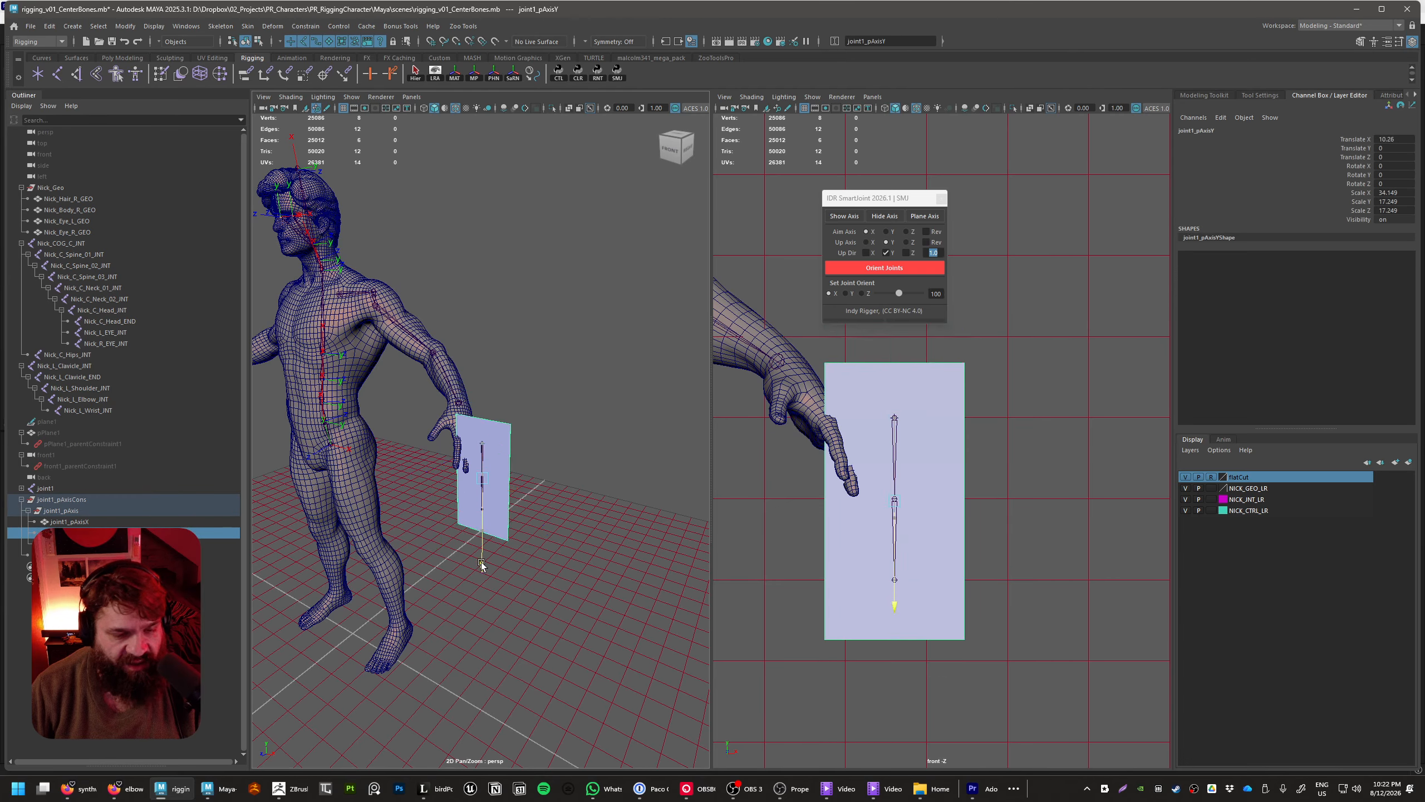
pyautogui.click(558, 575)
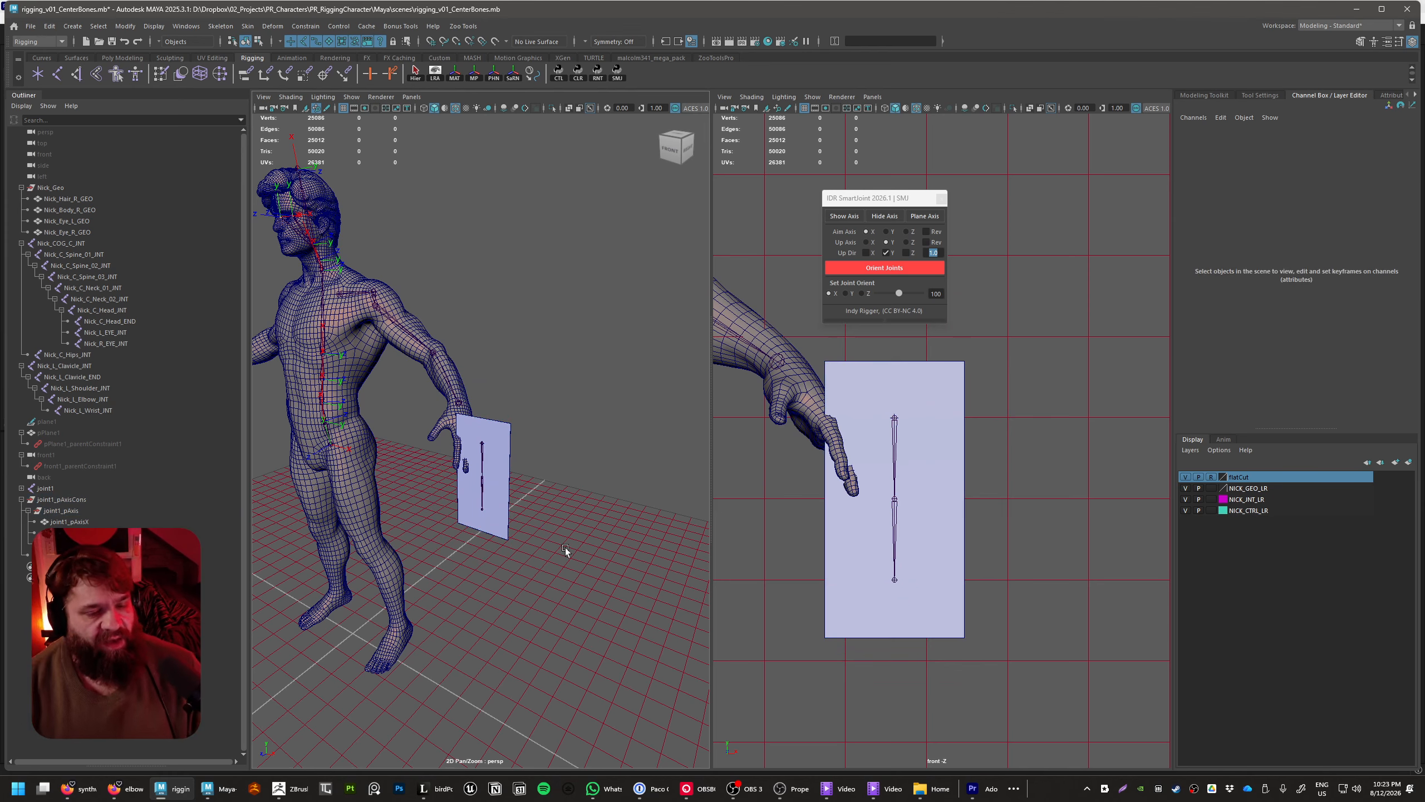
pyautogui.press('super')
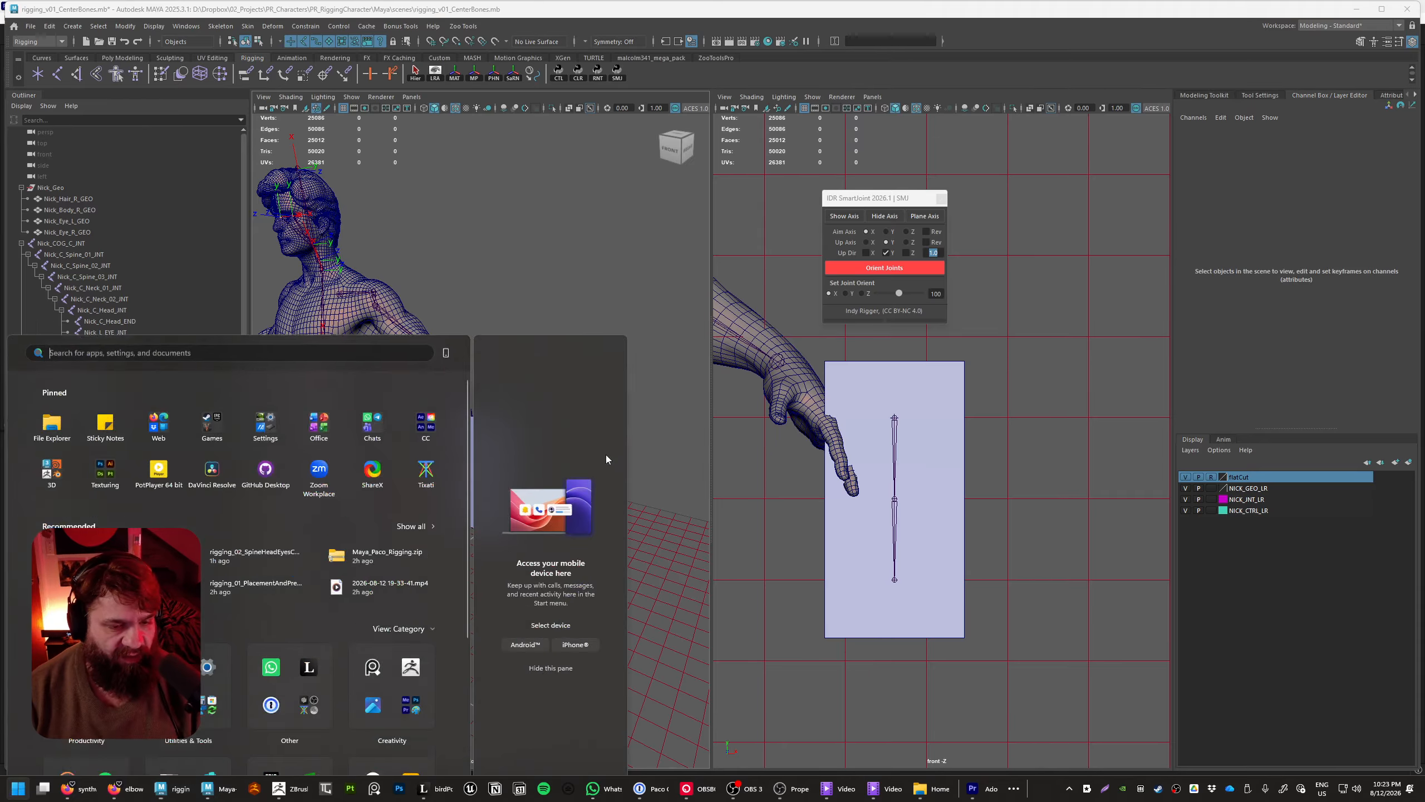
pyautogui.click(665, 308)
# Select joint1 and rotate it about its X axis to about 54.8 degrees, turning the attached plane
pyautogui.keyDown('alt'); pyautogui.moveTo(602, 447); pyautogui.dragTo(646, 513, button='middle'); pyautogui.keyUp('alt')
pyautogui.keyDown('alt'); pyautogui.moveTo(646, 513); pyautogui.dragTo(645, 595, button='right'); pyautogui.keyUp('alt')
pyautogui.keyDown('alt'); pyautogui.moveTo(645, 595); pyautogui.dragTo(595, 482, button='middle'); pyautogui.keyUp('alt')
pyautogui.click(572, 534)
pyautogui.keyDown('alt'); pyautogui.moveTo(636, 645); pyautogui.dragTo(612, 545, button='middle'); pyautogui.keyUp('alt')
pyautogui.keyDown('alt'); pyautogui.moveTo(612, 545); pyautogui.dragTo(631, 564, button='right'); pyautogui.keyUp('alt')
pyautogui.keyDown('alt'); pyautogui.moveTo(595, 522); pyautogui.dragTo(553, 489, button='middle'); pyautogui.keyUp('alt')
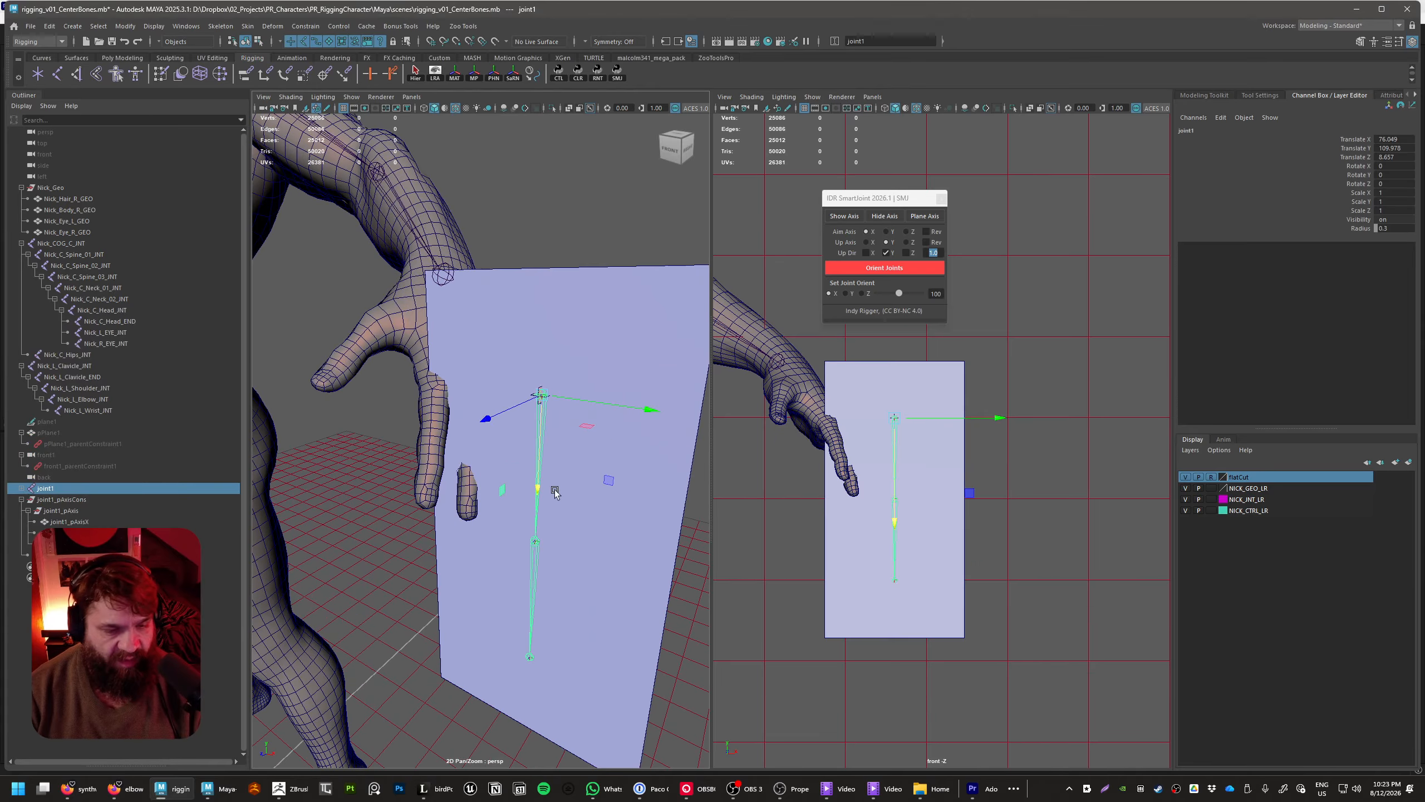
pyautogui.keyDown('alt'); pyautogui.moveTo(488, 404); pyautogui.dragTo(538, 490, button='middle'); pyautogui.keyUp('alt')
pyautogui.keyDown('alt'); pyautogui.moveTo(538, 490); pyautogui.dragTo(619, 483); pyautogui.keyUp('alt')
pyautogui.press('e')
pyautogui.keyDown('alt'); pyautogui.moveTo(619, 483); pyautogui.dragTo(581, 494, button='middle'); pyautogui.keyUp('alt')
pyautogui.keyDown('alt'); pyautogui.moveTo(581, 492); pyautogui.dragTo(565, 513, button='right'); pyautogui.keyUp('alt')
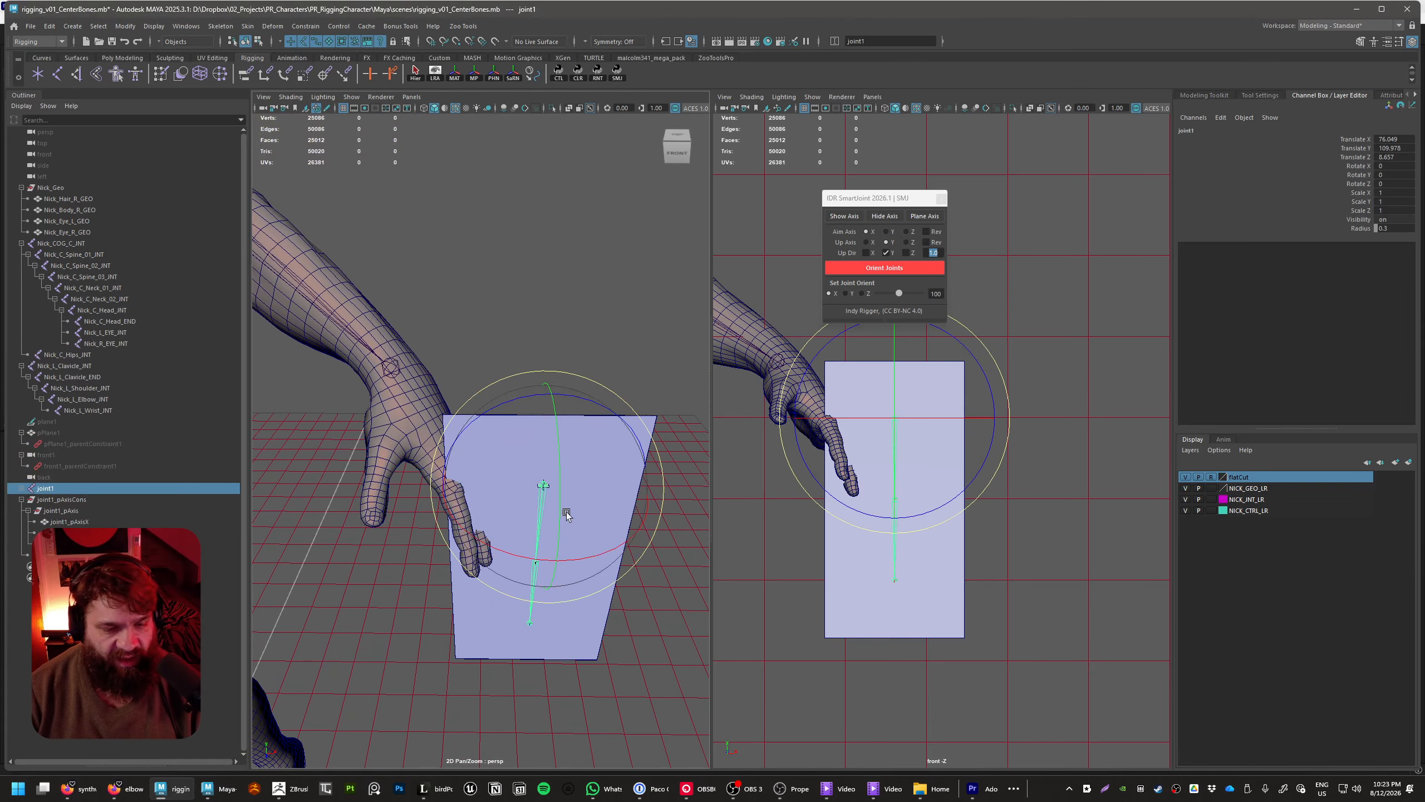
pyautogui.moveTo(608, 554); pyautogui.dragTo(541, 554)
pyautogui.press('w')
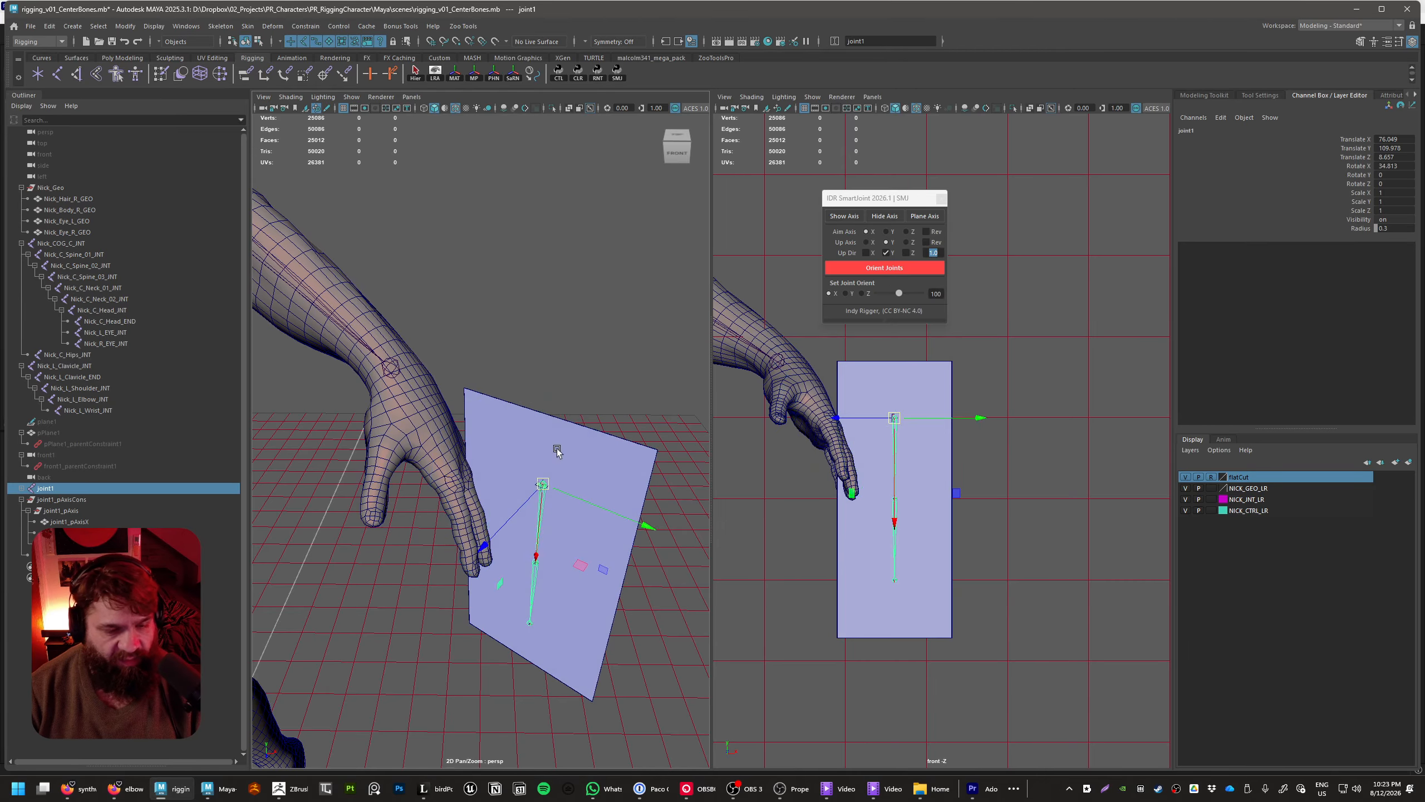
pyautogui.keyDown('alt'); pyautogui.moveTo(525, 515); pyautogui.dragTo(537, 496, button='middle'); pyautogui.keyUp('alt')
pyautogui.keyDown('alt'); pyautogui.moveTo(537, 496); pyautogui.dragTo(601, 473, button='right'); pyautogui.keyUp('alt')
pyautogui.keyDown('alt'); pyautogui.moveTo(603, 450); pyautogui.dragTo(559, 456, button='middle'); pyautogui.keyUp('alt')
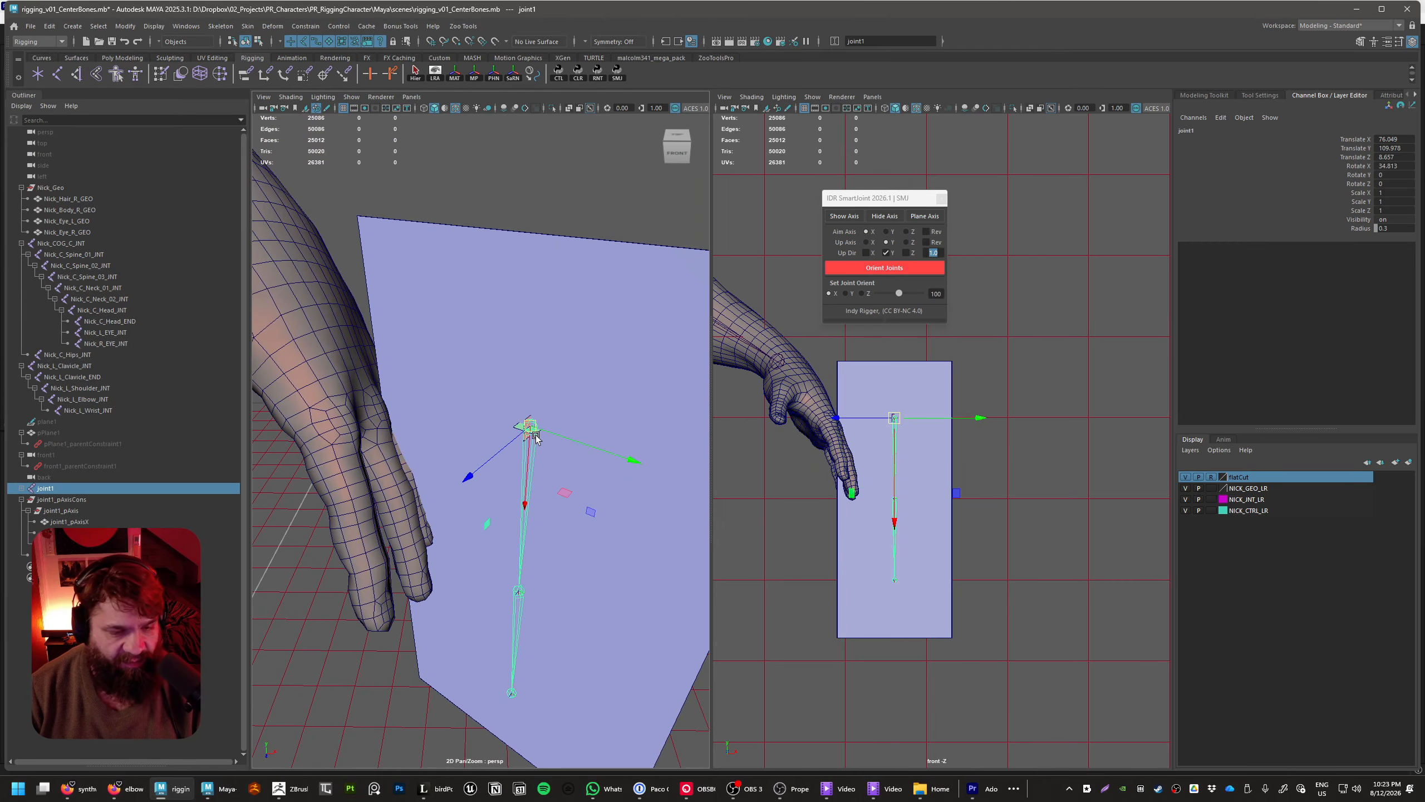
# Move joint1 onto the base of the left index finger, to about X 68.5, Y 110.3, Z 8.5
pyautogui.moveTo(531, 432); pyautogui.dragTo(344, 415)
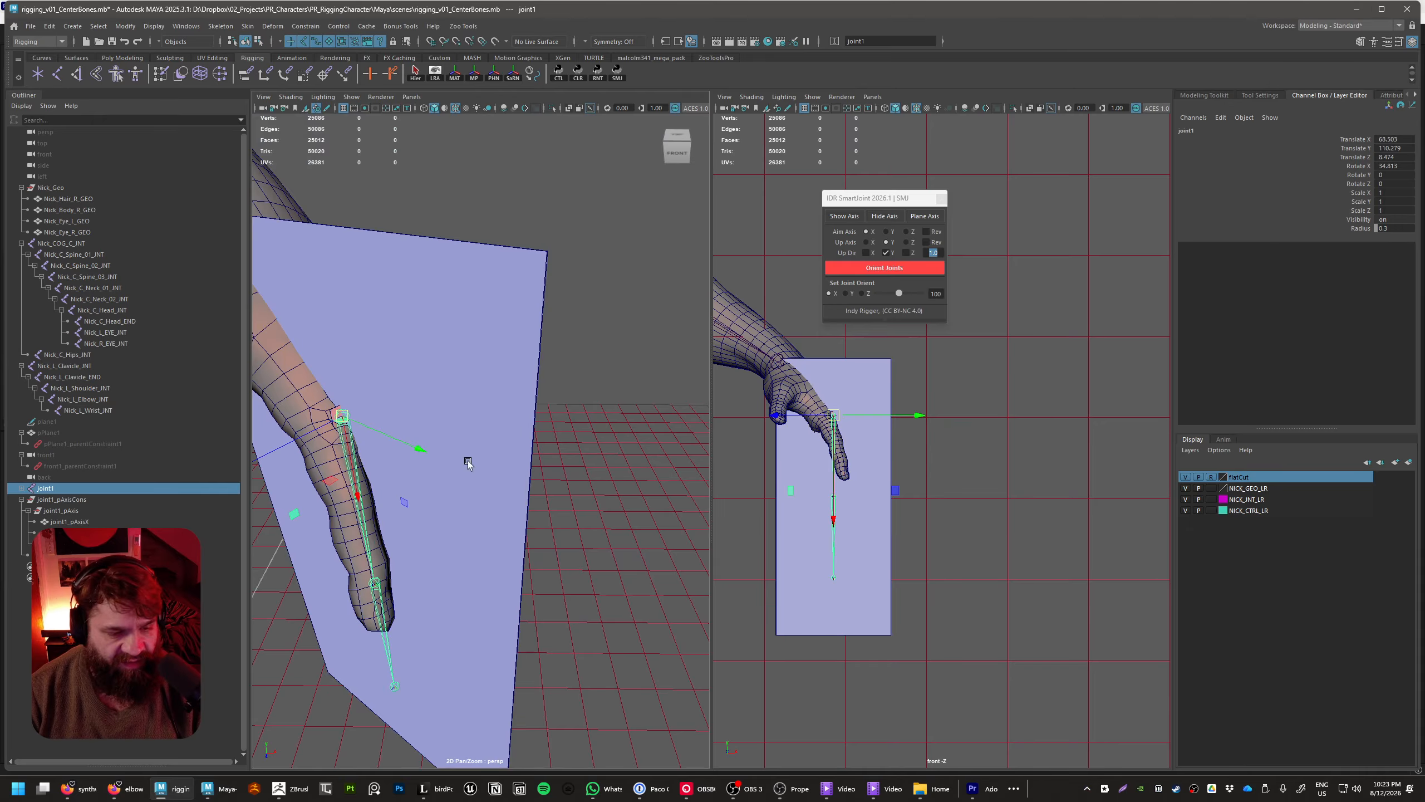
pyautogui.keyDown('alt'); pyautogui.moveTo(468, 461); pyautogui.dragTo(336, 486); pyautogui.keyUp('alt')
pyautogui.press('f')
pyautogui.keyDown('alt'); pyautogui.moveTo(494, 443); pyautogui.dragTo(516, 435); pyautogui.keyUp('alt')
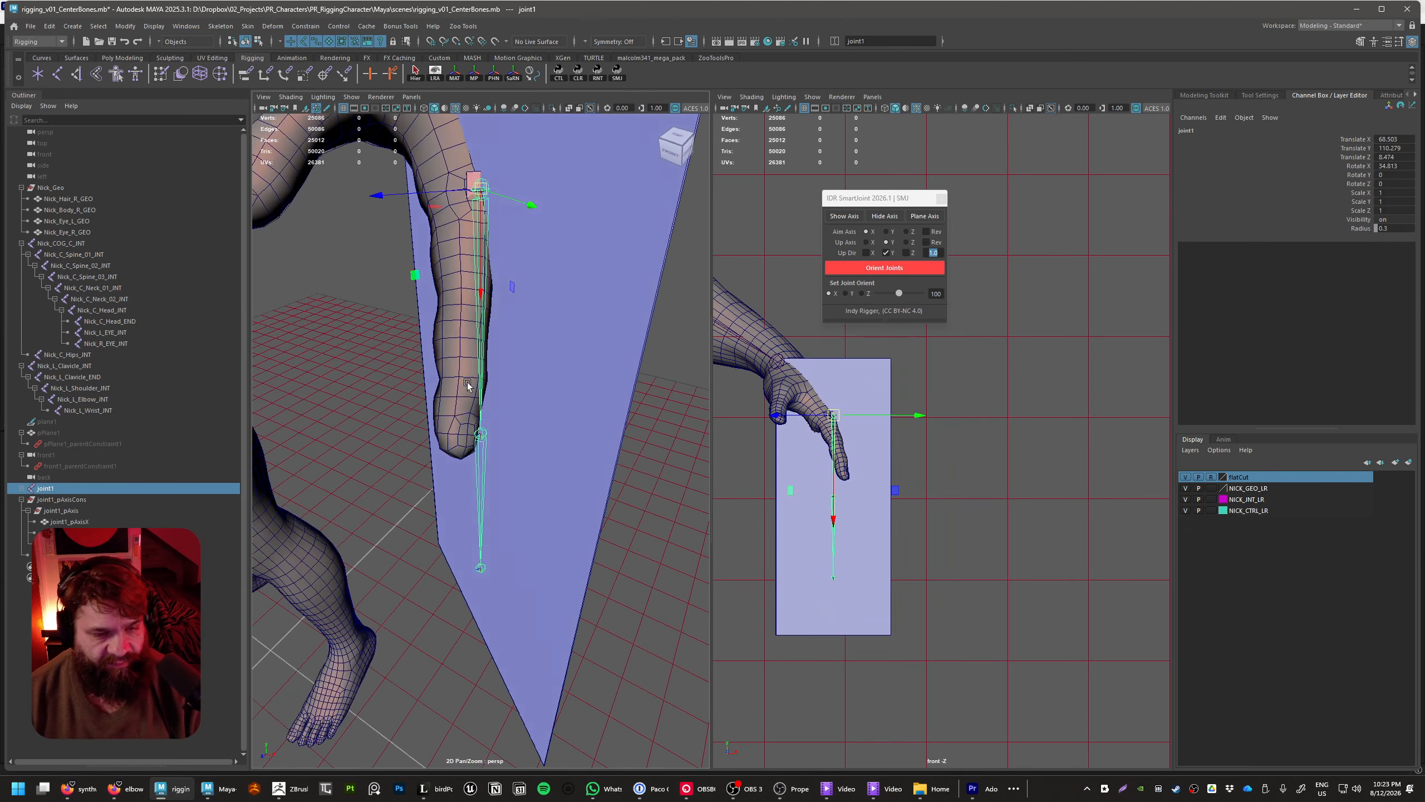
pyautogui.keyDown('alt'); pyautogui.moveTo(509, 315); pyautogui.dragTo(522, 439, button='middle'); pyautogui.keyUp('alt')
pyautogui.keyDown('alt'); pyautogui.moveTo(521, 439); pyautogui.dragTo(547, 397); pyautogui.keyUp('alt')
# Rotate joint1 so its plane runs along the index finger, to about X 36, Y -13.7, Z -9.7 degrees
pyautogui.press('e')
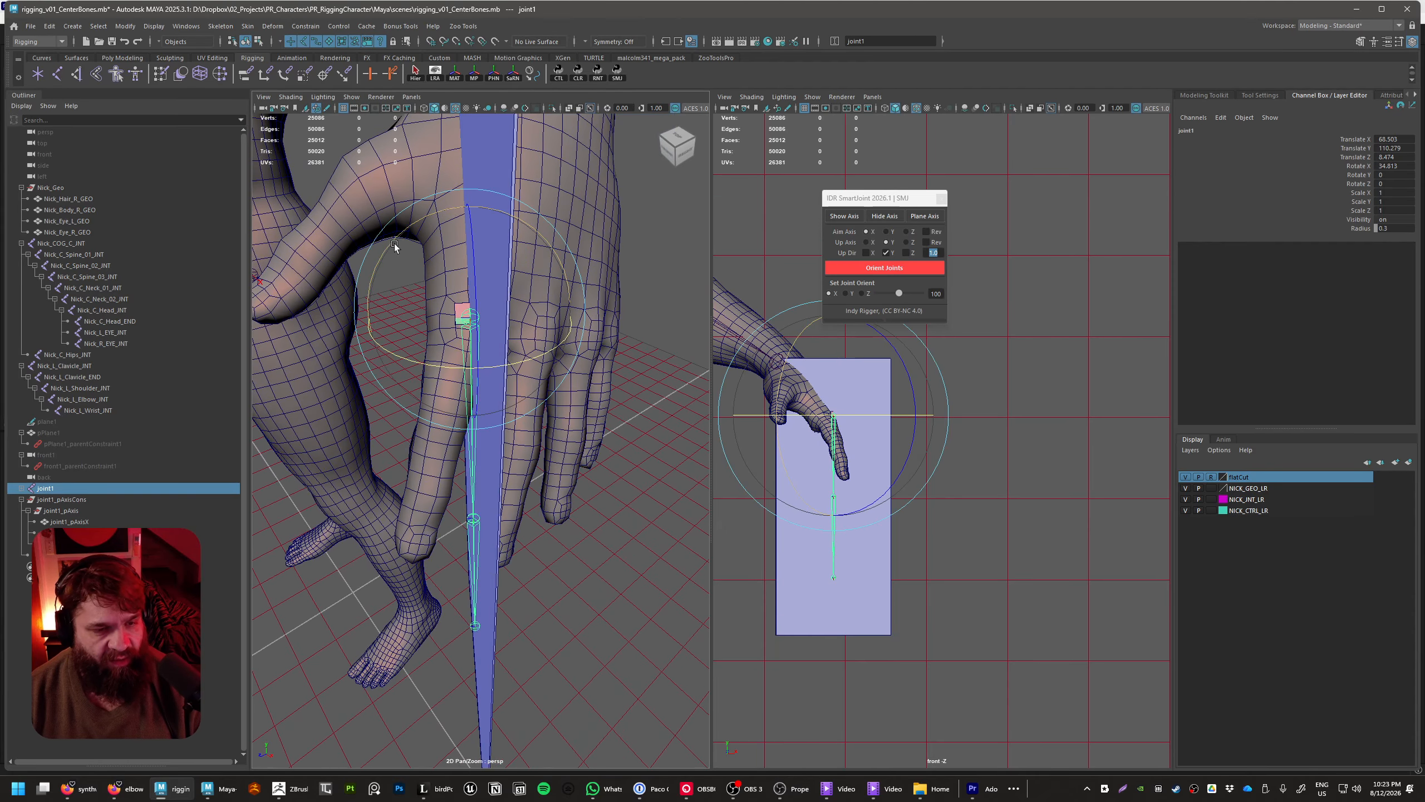
pyautogui.moveTo(390, 242); pyautogui.dragTo(416, 242)
pyautogui.keyDown('alt'); pyautogui.moveTo(493, 326); pyautogui.dragTo(570, 391); pyautogui.keyUp('alt')
pyautogui.keyDown('alt'); pyautogui.moveTo(569, 392); pyautogui.dragTo(578, 484, button='middle'); pyautogui.keyUp('alt')
pyautogui.keyDown('alt'); pyautogui.moveTo(578, 484); pyautogui.dragTo(659, 488, button='right'); pyautogui.keyUp('alt')
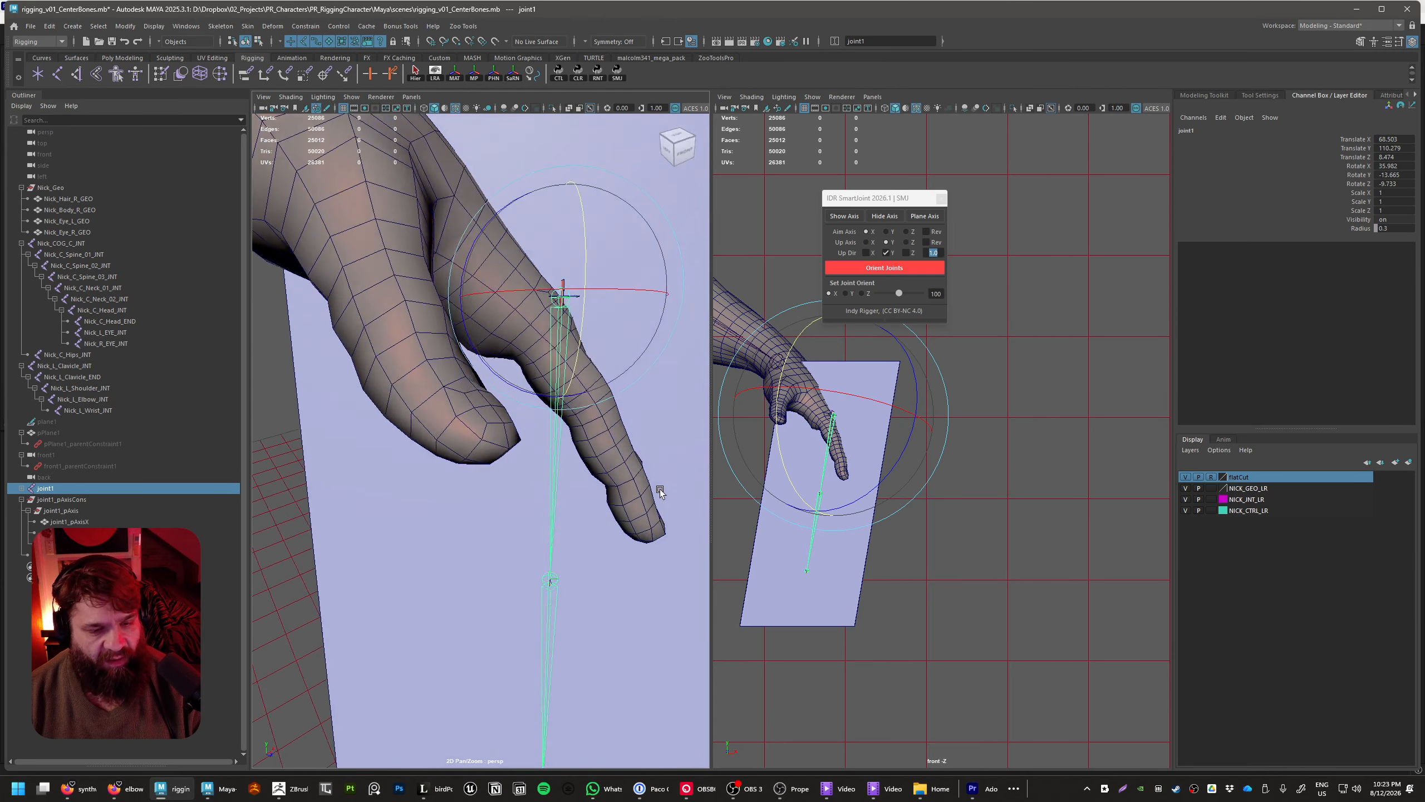
pyautogui.keyDown('alt'); pyautogui.moveTo(659, 489); pyautogui.dragTo(667, 439); pyautogui.keyUp('alt')
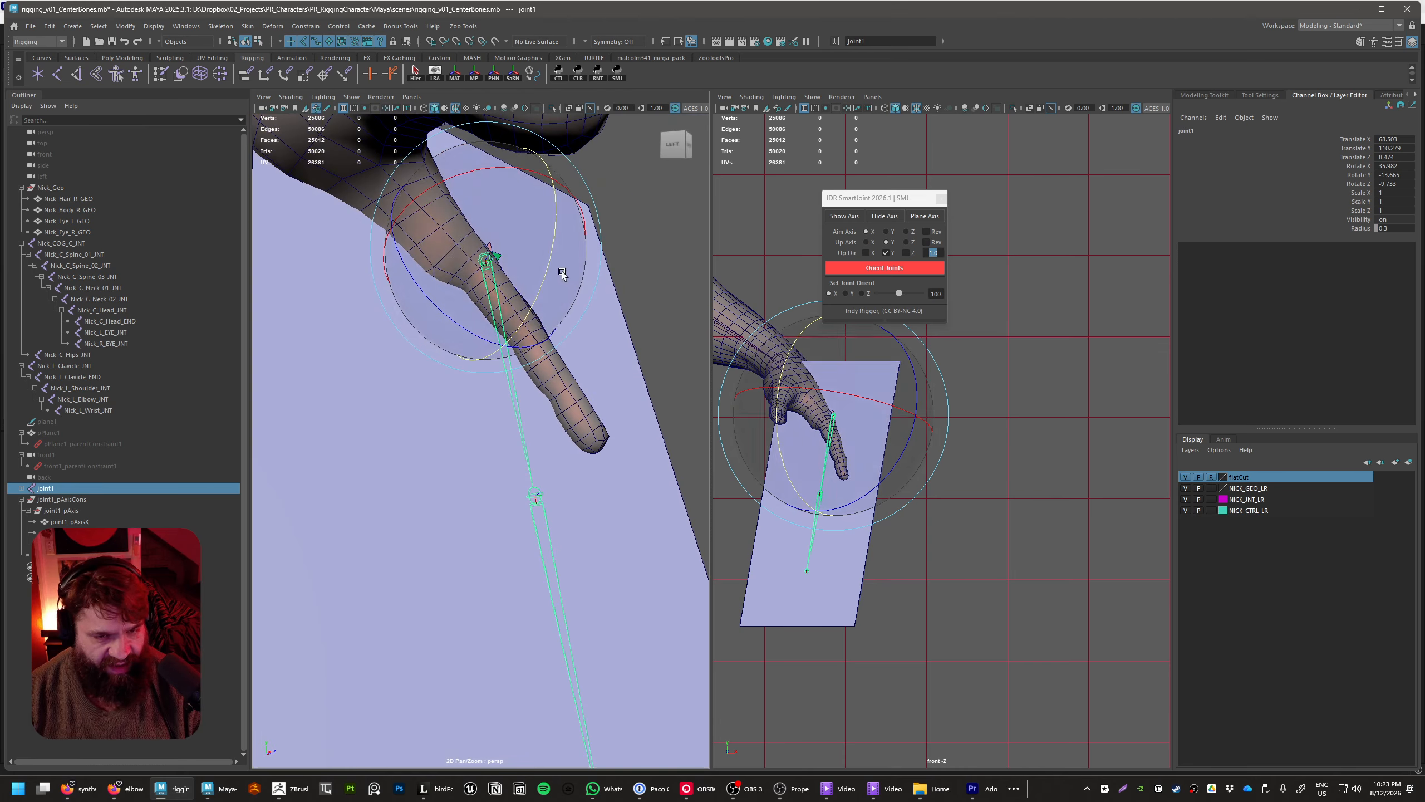
# Fine-tune joint1 in the finger, moving it to about 68.6, 110.2, 8.4 and rotating it to about 36.2, -14.7, -10.5 degrees
pyautogui.moveTo(567, 270); pyautogui.dragTo(615, 388)
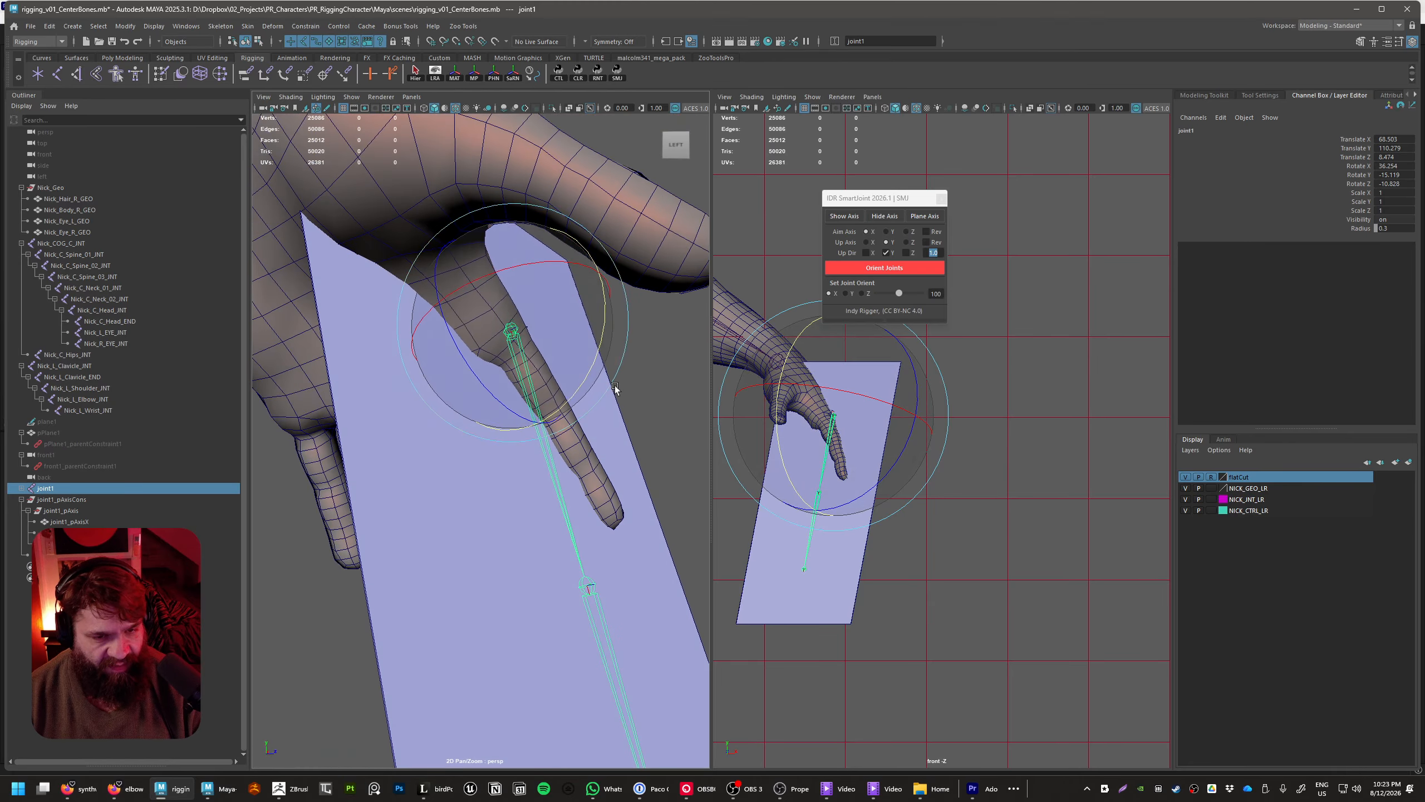
pyautogui.press('w')
pyautogui.moveTo(605, 270); pyautogui.dragTo(608, 268)
pyautogui.press('e')
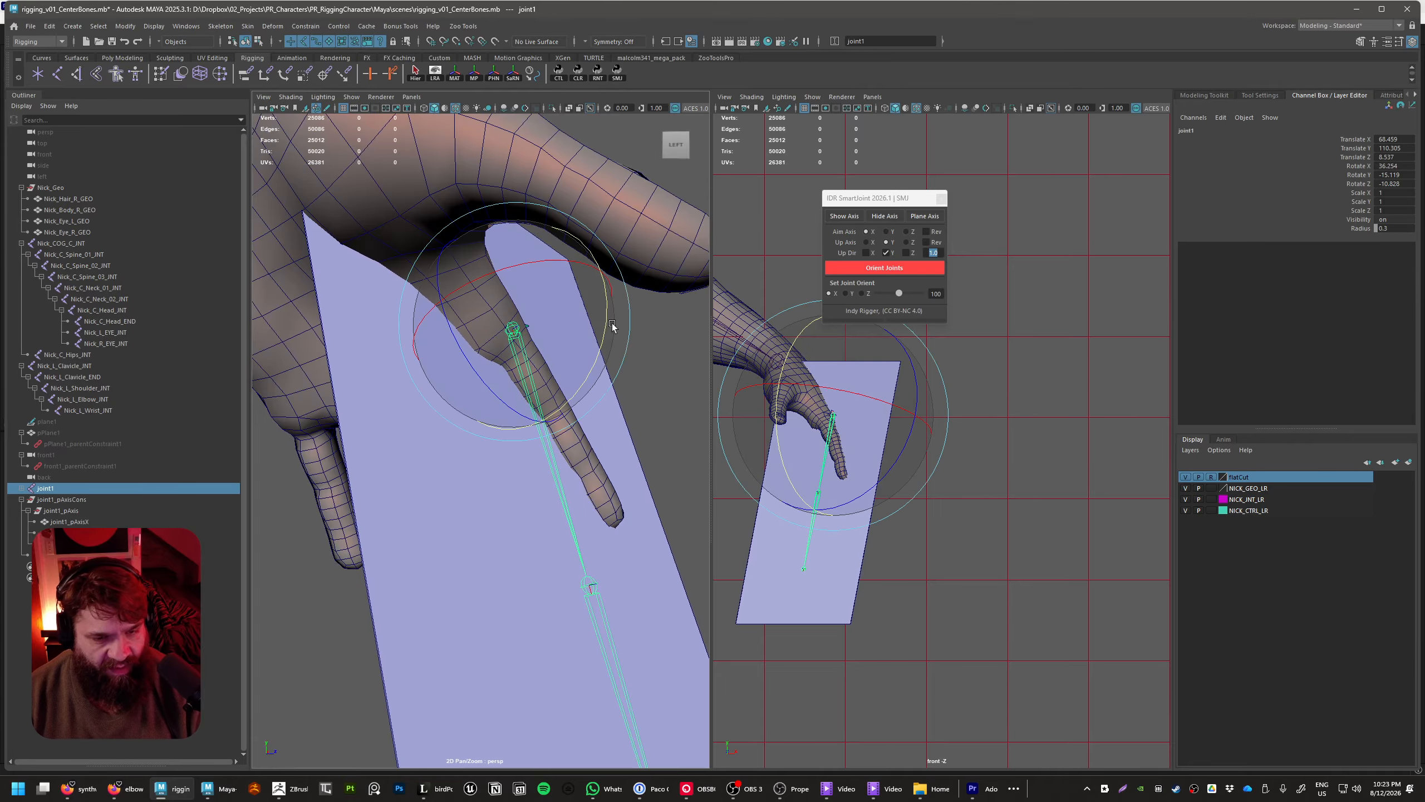
pyautogui.moveTo(604, 318); pyautogui.dragTo(467, 447)
pyautogui.press('w')
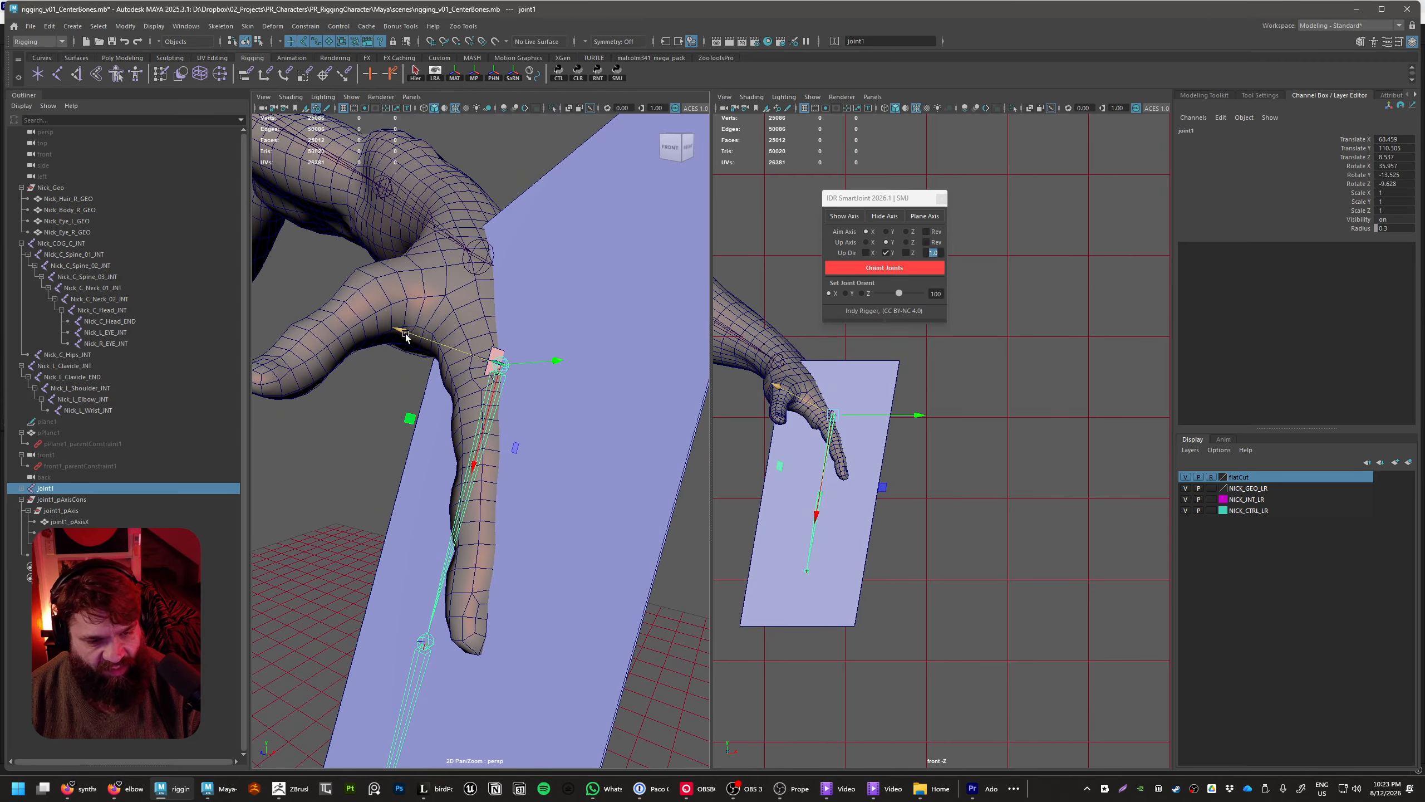
pyautogui.moveTo(402, 332); pyautogui.dragTo(409, 336)
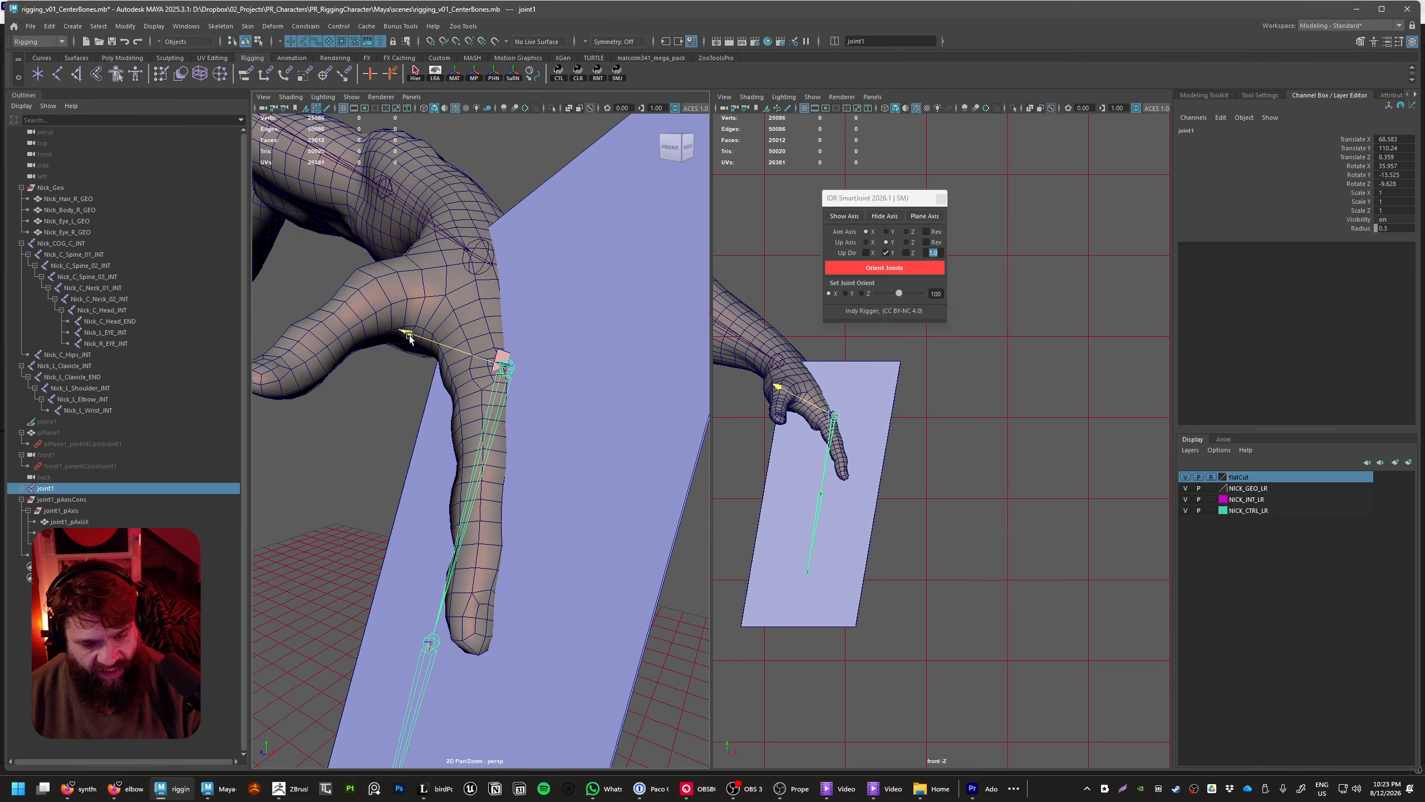
pyautogui.press('e')
pyautogui.moveTo(443, 446); pyautogui.dragTo(448, 443)
# Slide joint1 within its plane deeper into the index knuckle, to about X 67.7, Y 109.5, Z 8.0
pyautogui.keyDown('alt'); pyautogui.moveTo(518, 470); pyautogui.dragTo(623, 499); pyautogui.keyUp('alt')
pyautogui.press('w')
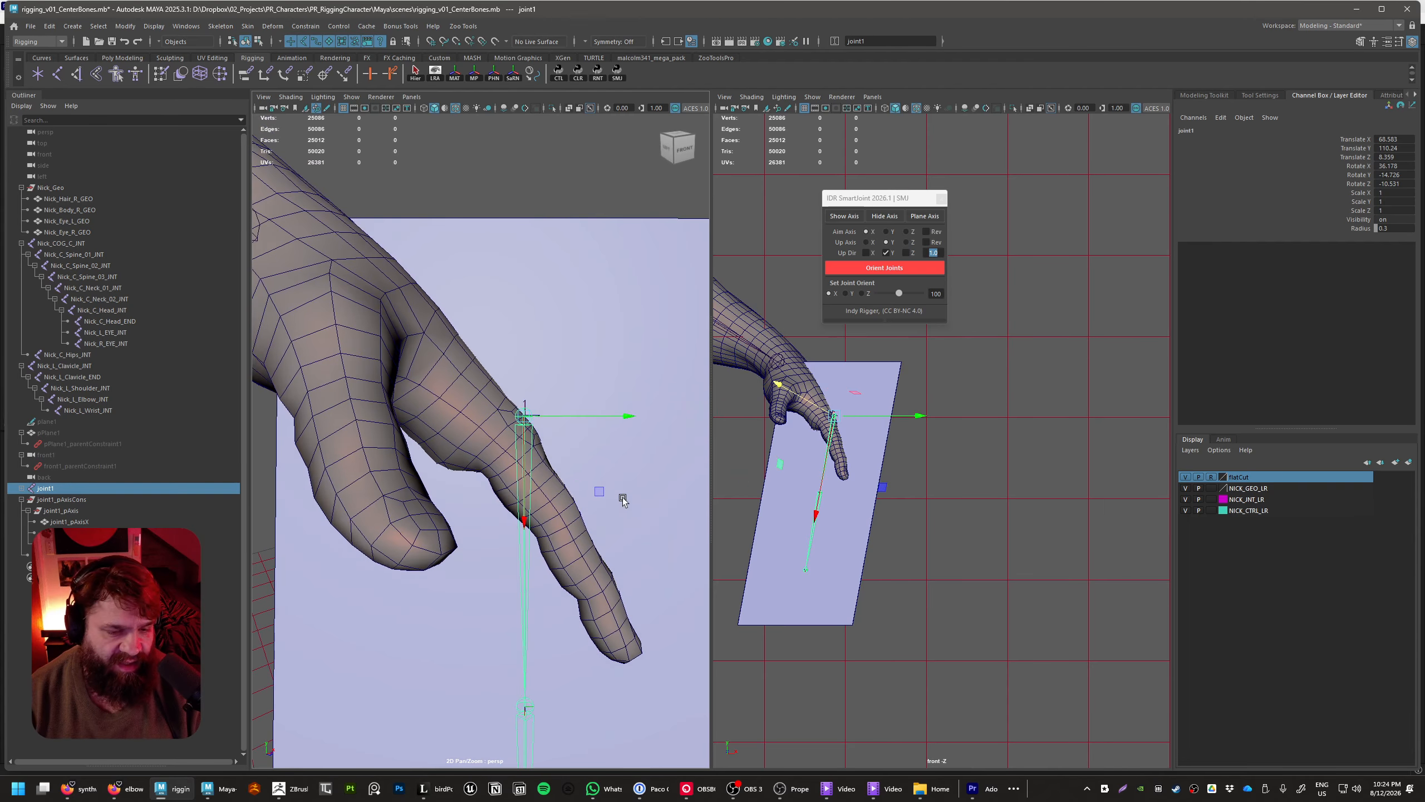
pyautogui.moveTo(598, 492); pyautogui.dragTo(568, 517, button='middle')
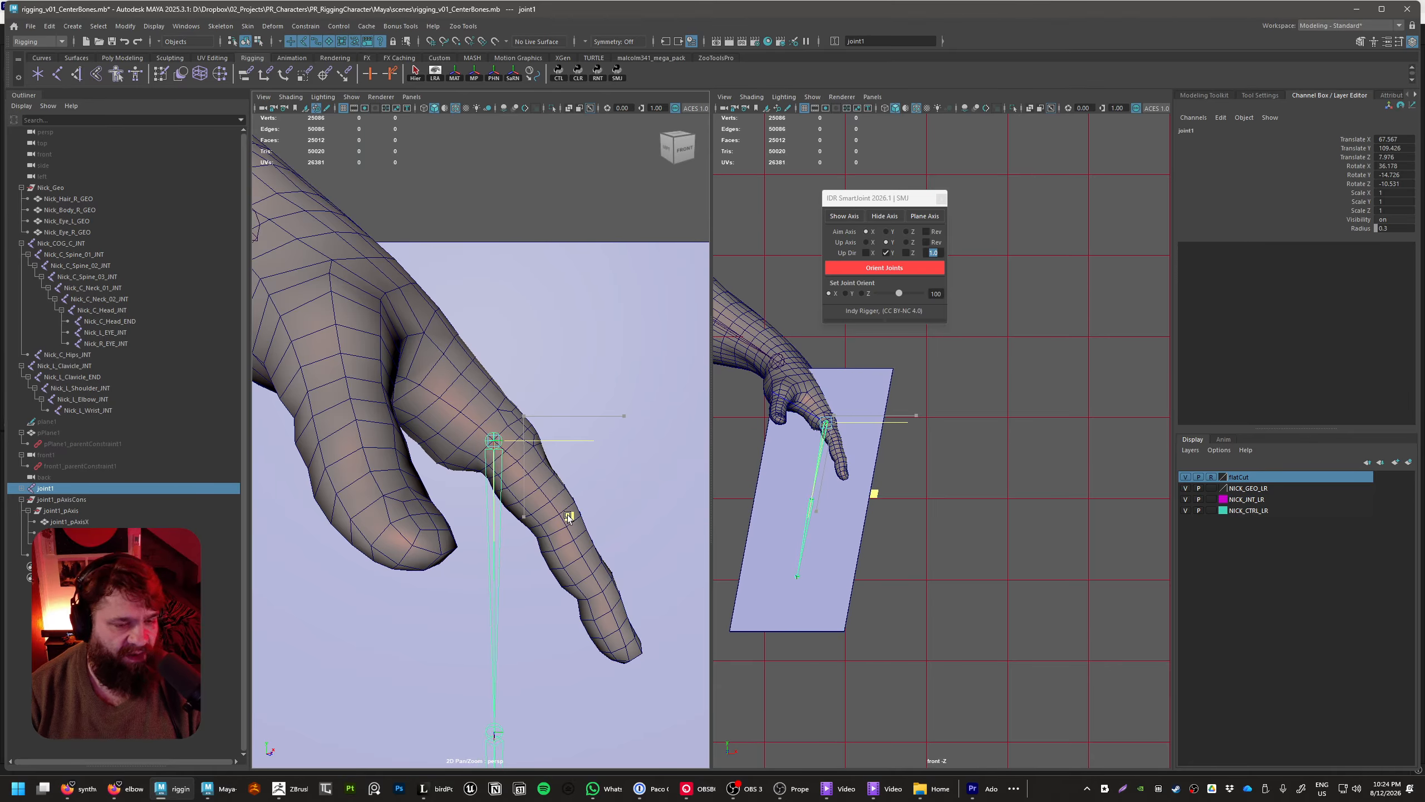
pyautogui.moveTo(567, 515); pyautogui.dragTo(572, 515)
pyautogui.keyDown('alt'); pyautogui.moveTo(623, 553); pyautogui.dragTo(598, 612, button='right'); pyautogui.keyUp('alt')
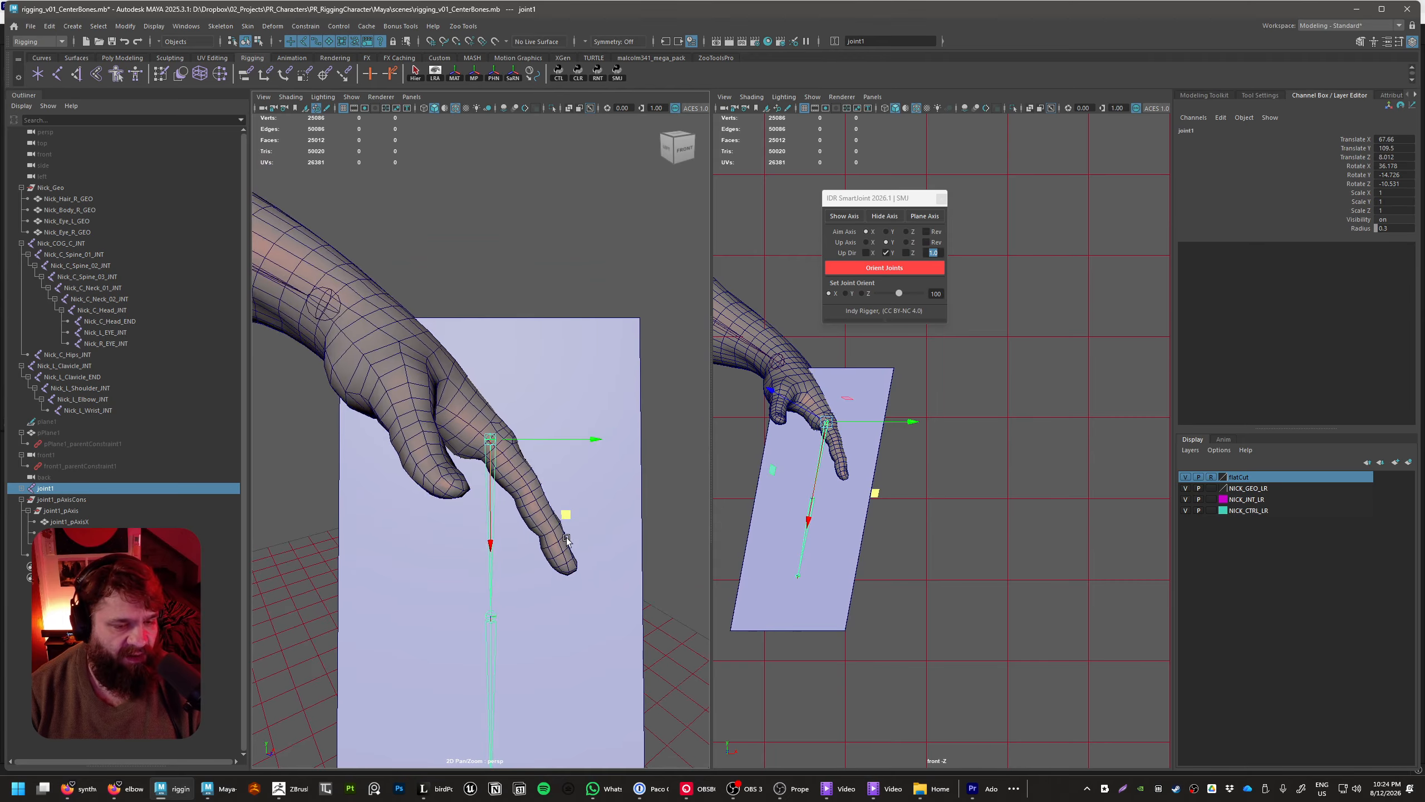
pyautogui.keyDown('alt'); pyautogui.moveTo(598, 612); pyautogui.dragTo(585, 535, button='middle'); pyautogui.keyUp('alt')
pyautogui.keyDown('alt'); pyautogui.moveTo(586, 535); pyautogui.dragTo(468, 462); pyautogui.keyUp('alt')
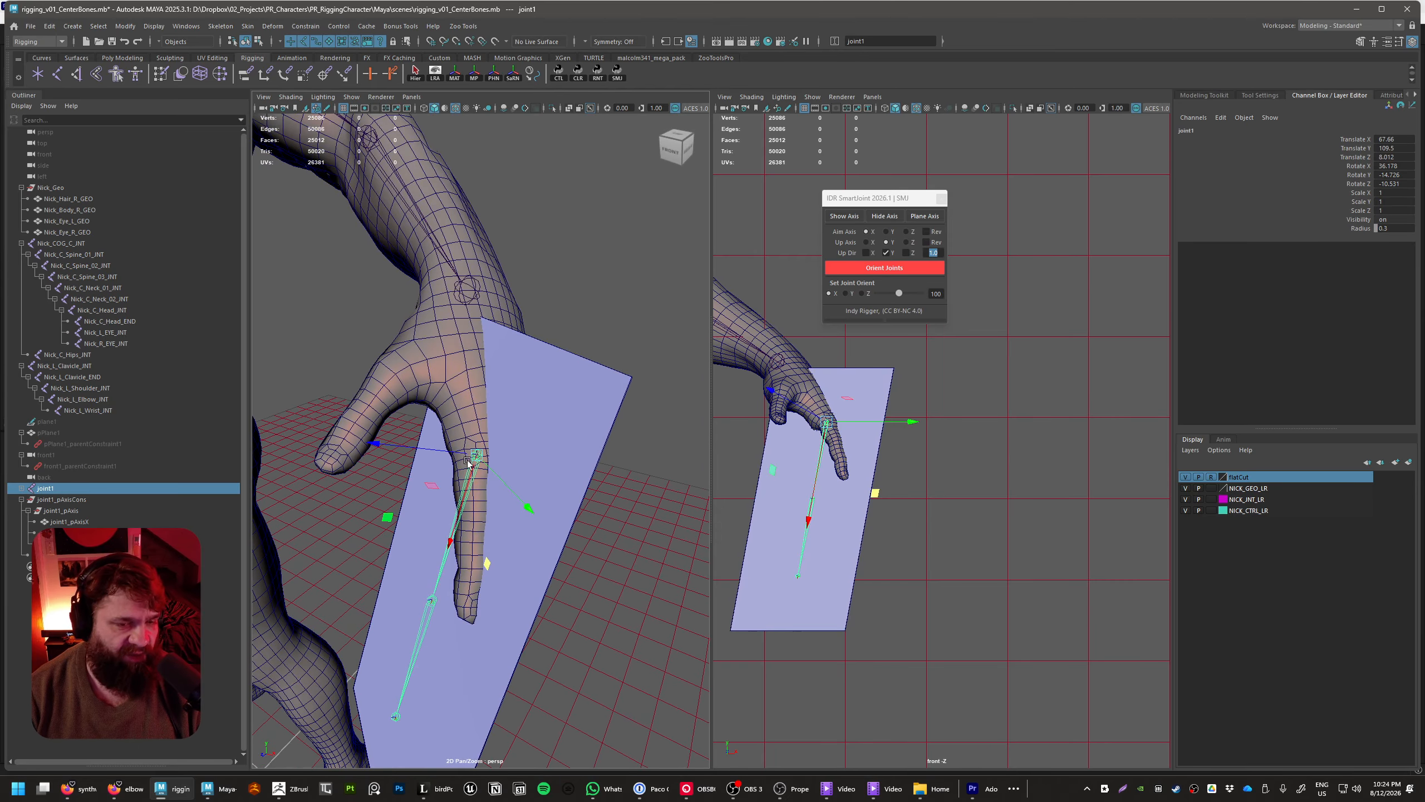
pyautogui.keyDown('alt'); pyautogui.moveTo(474, 278); pyautogui.dragTo(438, 242, button='right'); pyautogui.keyUp('alt')
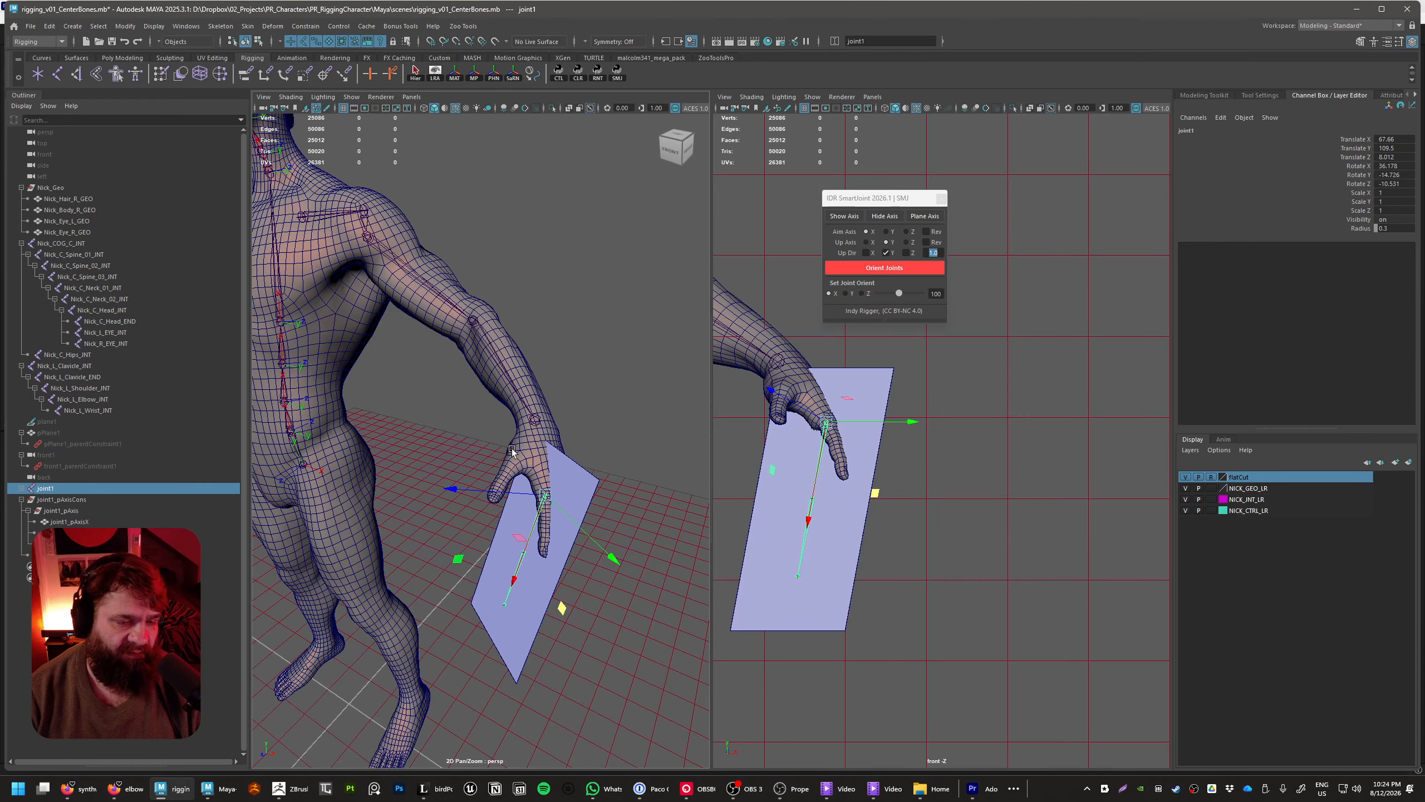
# Rotate joint1 within its plane so the chain follows the index finger, to about 22.1, -32.6, 23.3 degrees
pyautogui.keyDown('alt'); pyautogui.moveTo(496, 321); pyautogui.dragTo(666, 545, button='right'); pyautogui.keyUp('alt')
pyautogui.press('e')
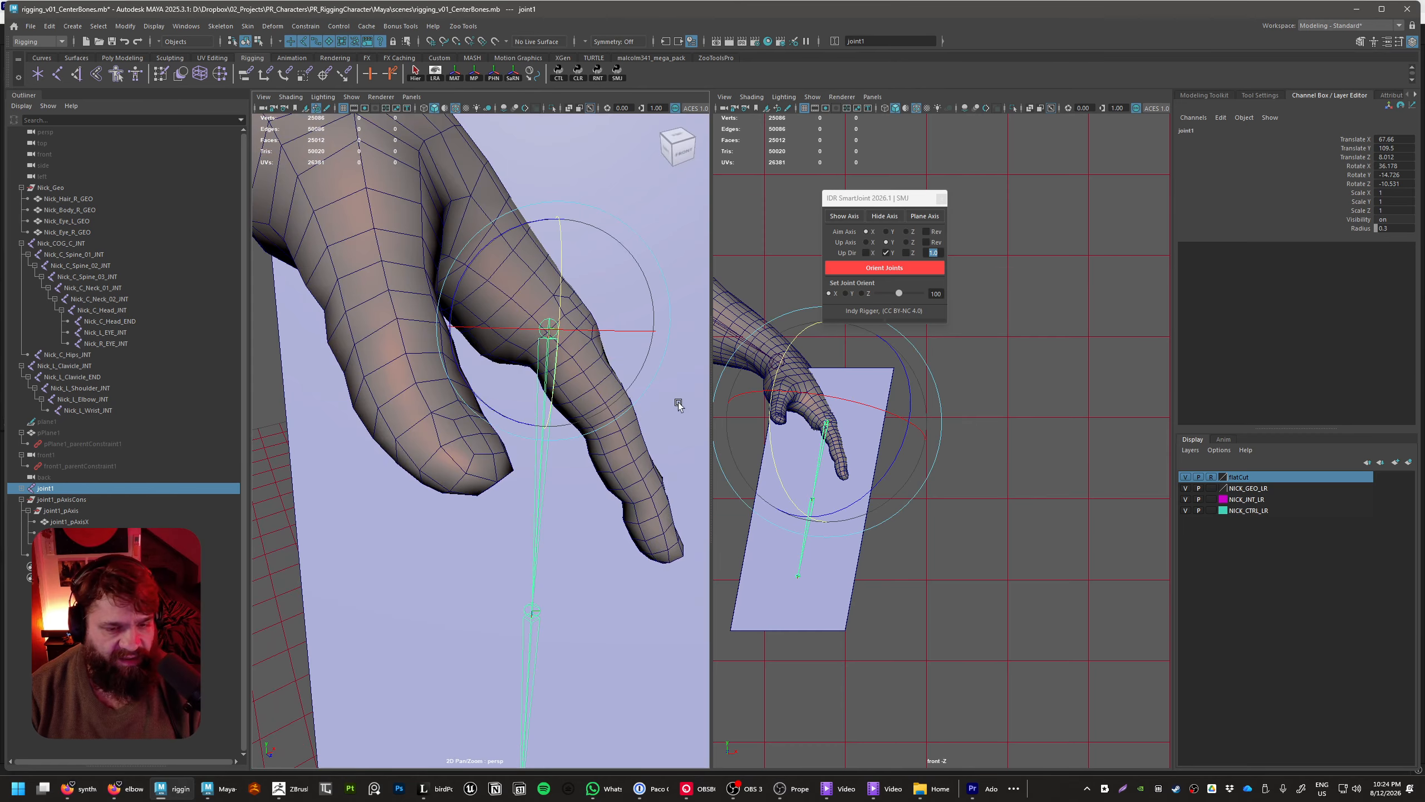
pyautogui.keyDown('alt'); pyautogui.moveTo(668, 470); pyautogui.dragTo(619, 324); pyautogui.keyUp('alt')
pyautogui.moveTo(618, 261); pyautogui.dragTo(628, 232)
pyautogui.keyDown('alt'); pyautogui.moveTo(667, 350); pyautogui.dragTo(558, 407); pyautogui.keyUp('alt')
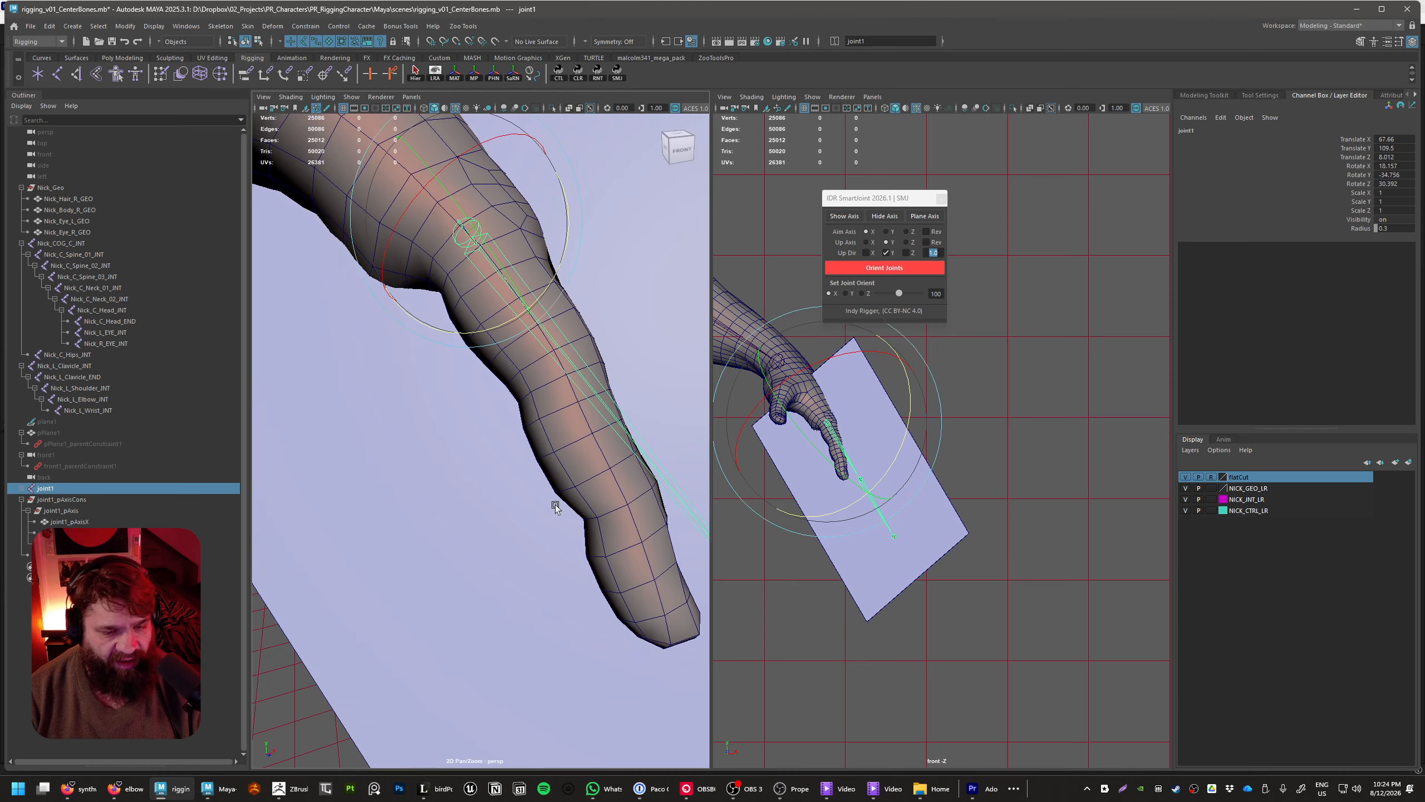
pyautogui.keyDown('alt'); pyautogui.moveTo(546, 501); pyautogui.dragTo(521, 462); pyautogui.keyUp('alt')
pyautogui.keyDown('alt'); pyautogui.moveTo(532, 403); pyautogui.dragTo(528, 446); pyautogui.keyUp('alt')
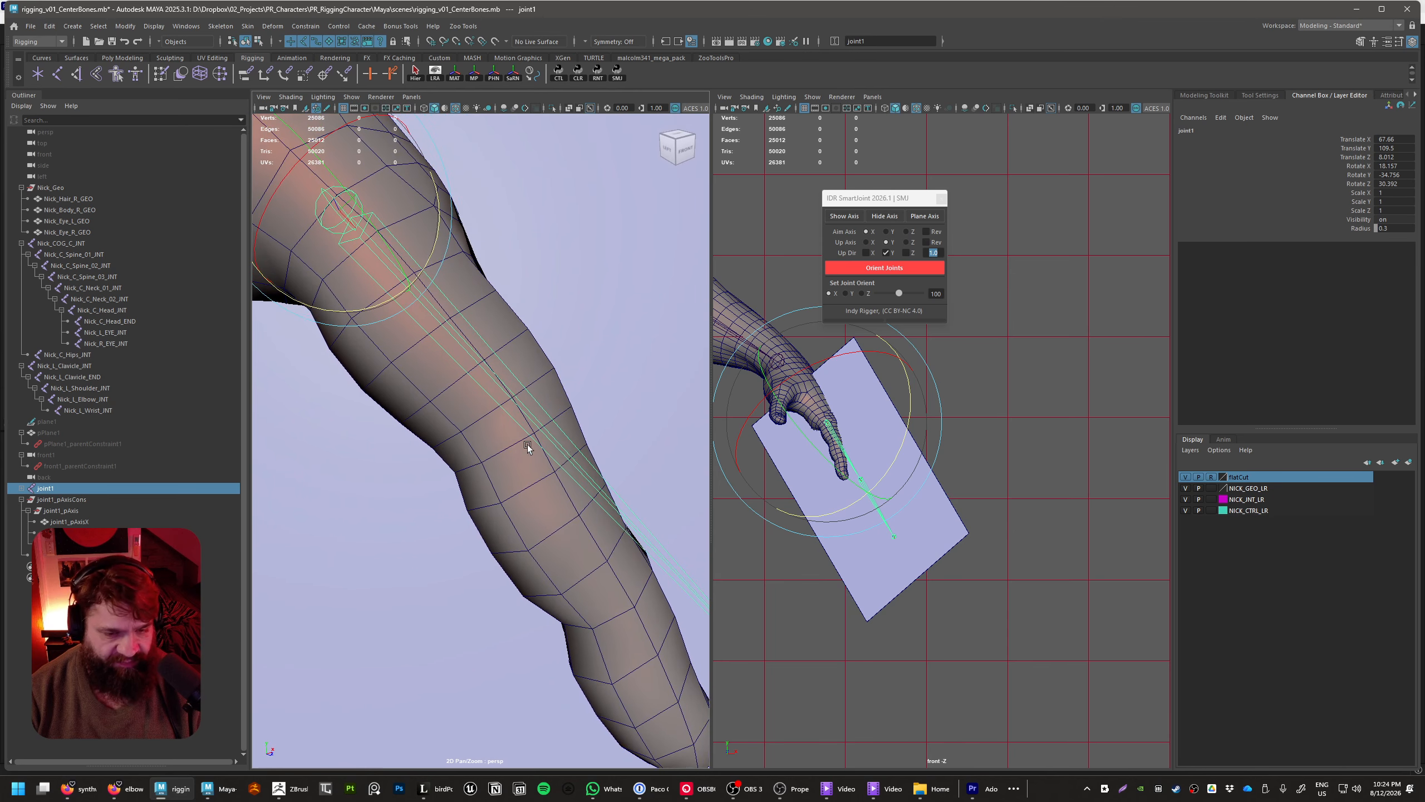
pyautogui.moveTo(376, 299); pyautogui.dragTo(367, 305)
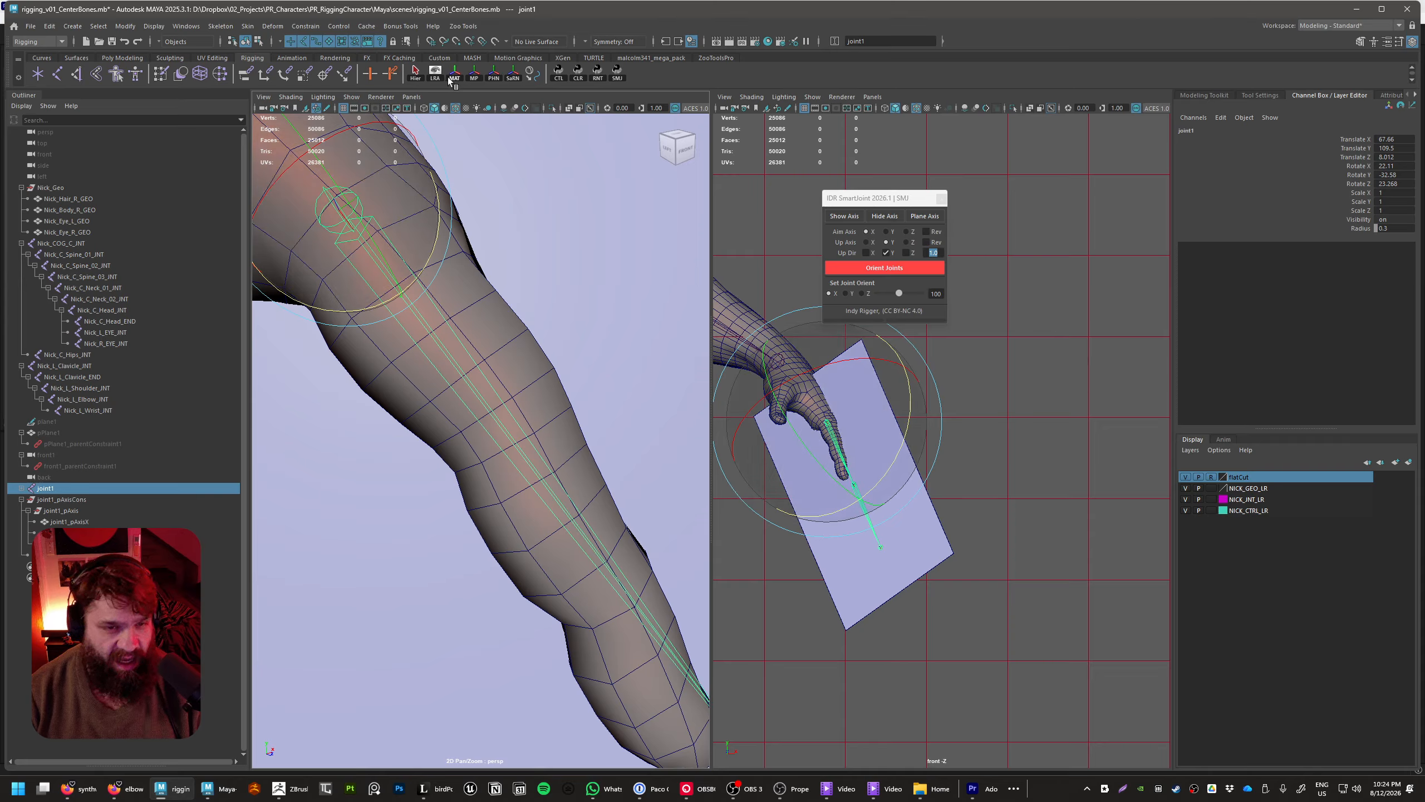
# Select the whole finger joint hierarchy and reduce the radius of all its joints to 0.14
pyautogui.click(415, 73)
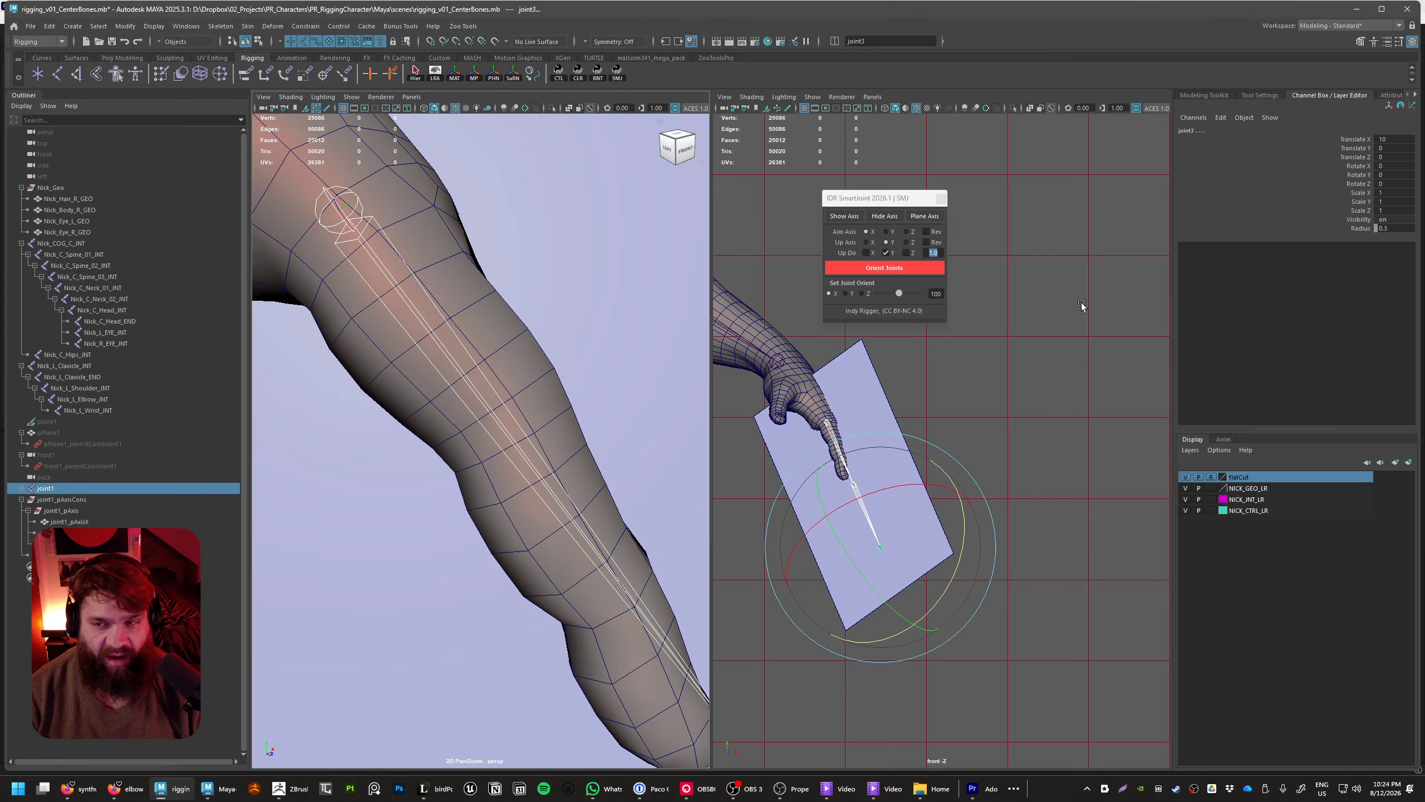
pyautogui.click(1358, 230)
pyautogui.moveTo(1058, 309); pyautogui.dragTo(1051, 309, button='middle')
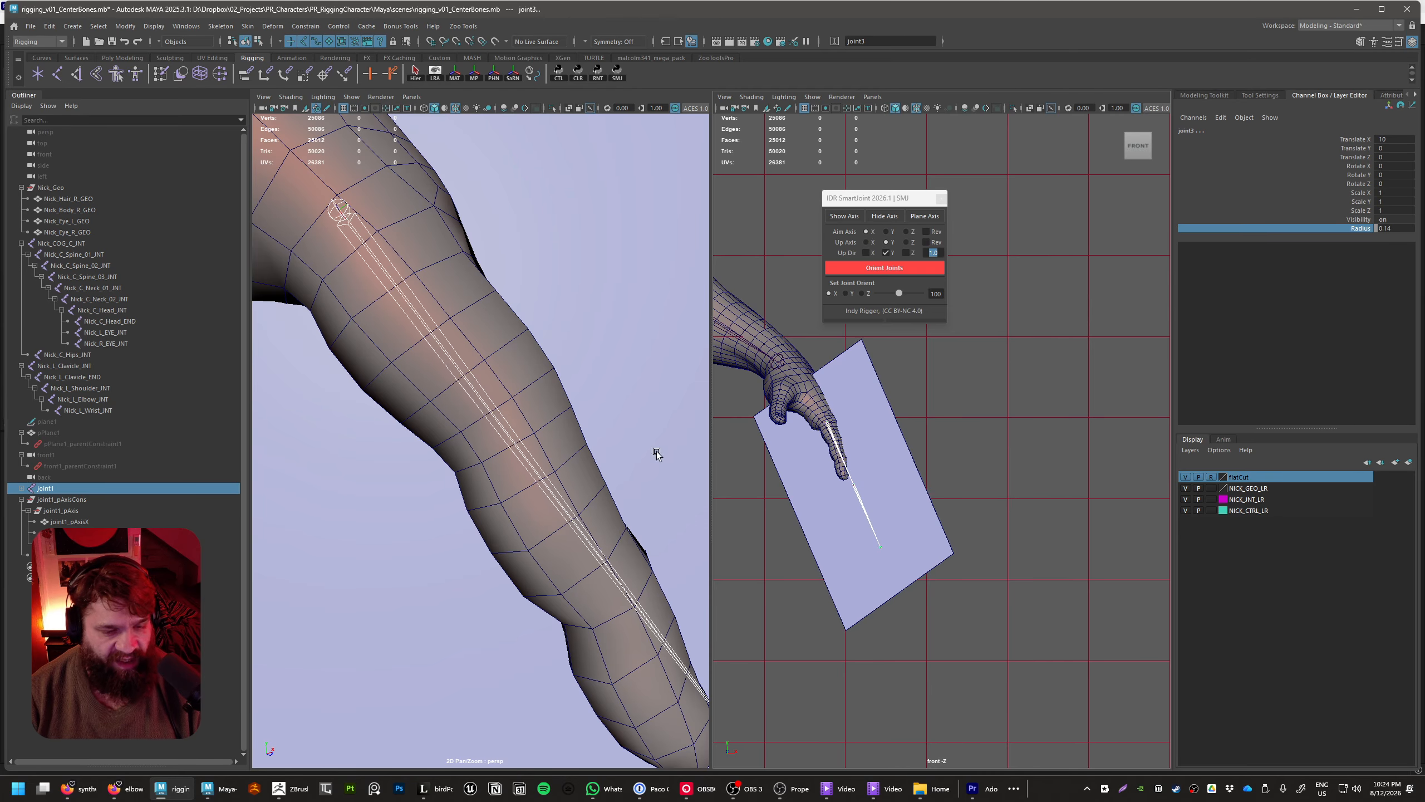
# Select joint1 and fine-tune its rotation along the finger to about 22.4, -32.4, 22.7 degrees
pyautogui.keyDown('alt'); pyautogui.moveTo(651, 449); pyautogui.dragTo(588, 433, button='right'); pyautogui.keyUp('alt')
pyautogui.click(548, 507)
pyautogui.press('e')
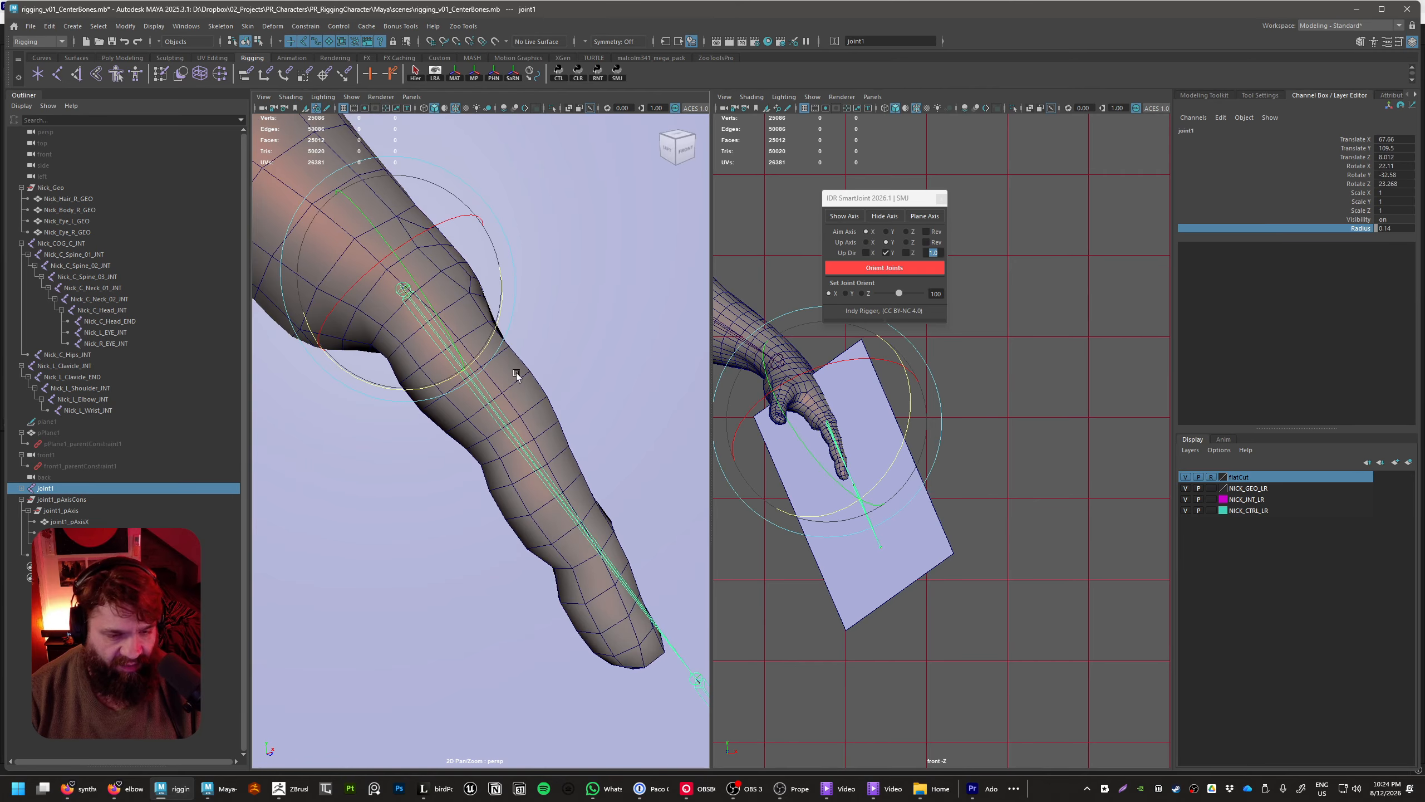
pyautogui.moveTo(436, 384); pyautogui.dragTo(440, 386)
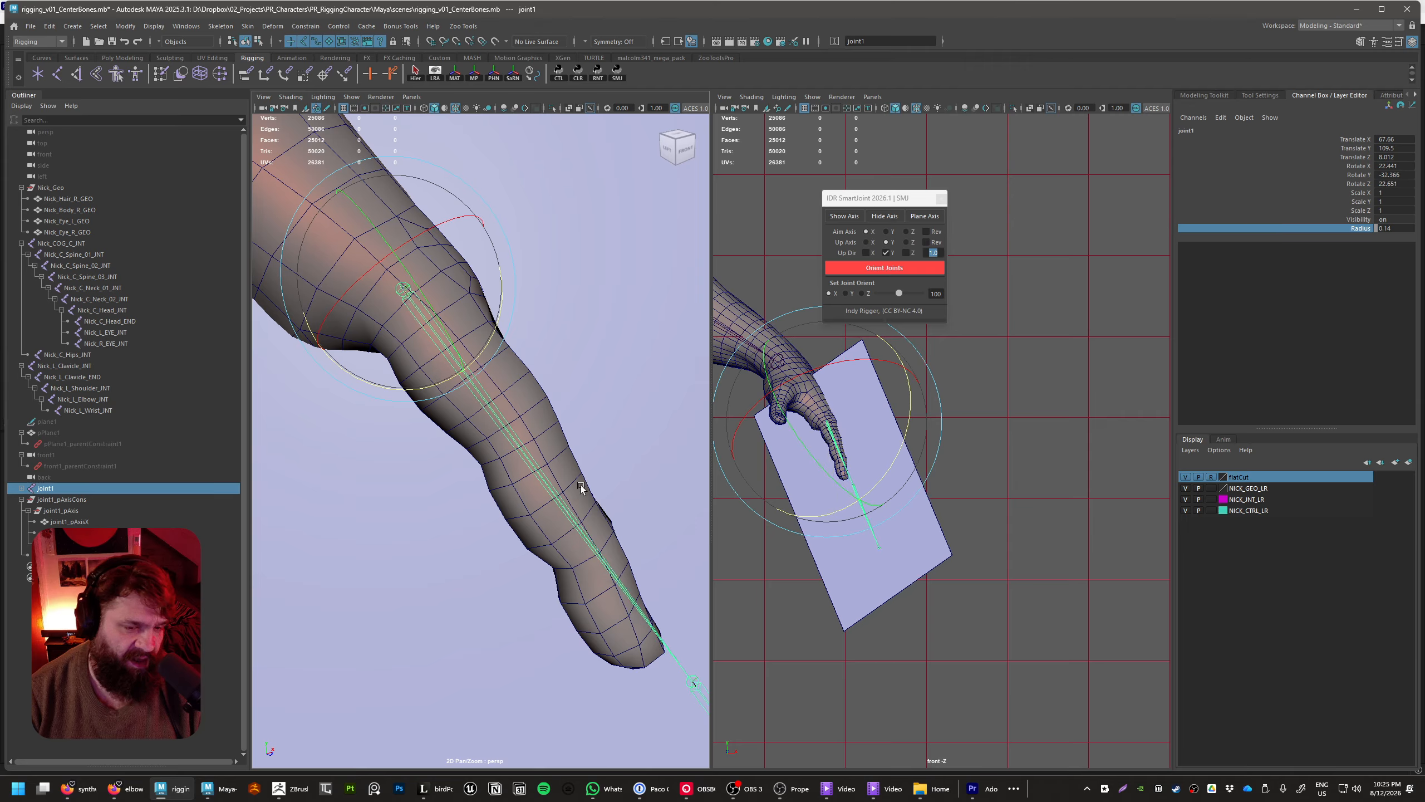
# Select joint2 and shorten its Translate X to about 3.6 so it sits at the finger's middle knuckle
pyautogui.keyDown('alt'); pyautogui.moveTo(581, 488); pyautogui.dragTo(545, 426, button='middle'); pyautogui.keyUp('alt')
pyautogui.scroll(-2, 643, 585)
pyautogui.click(593, 557)
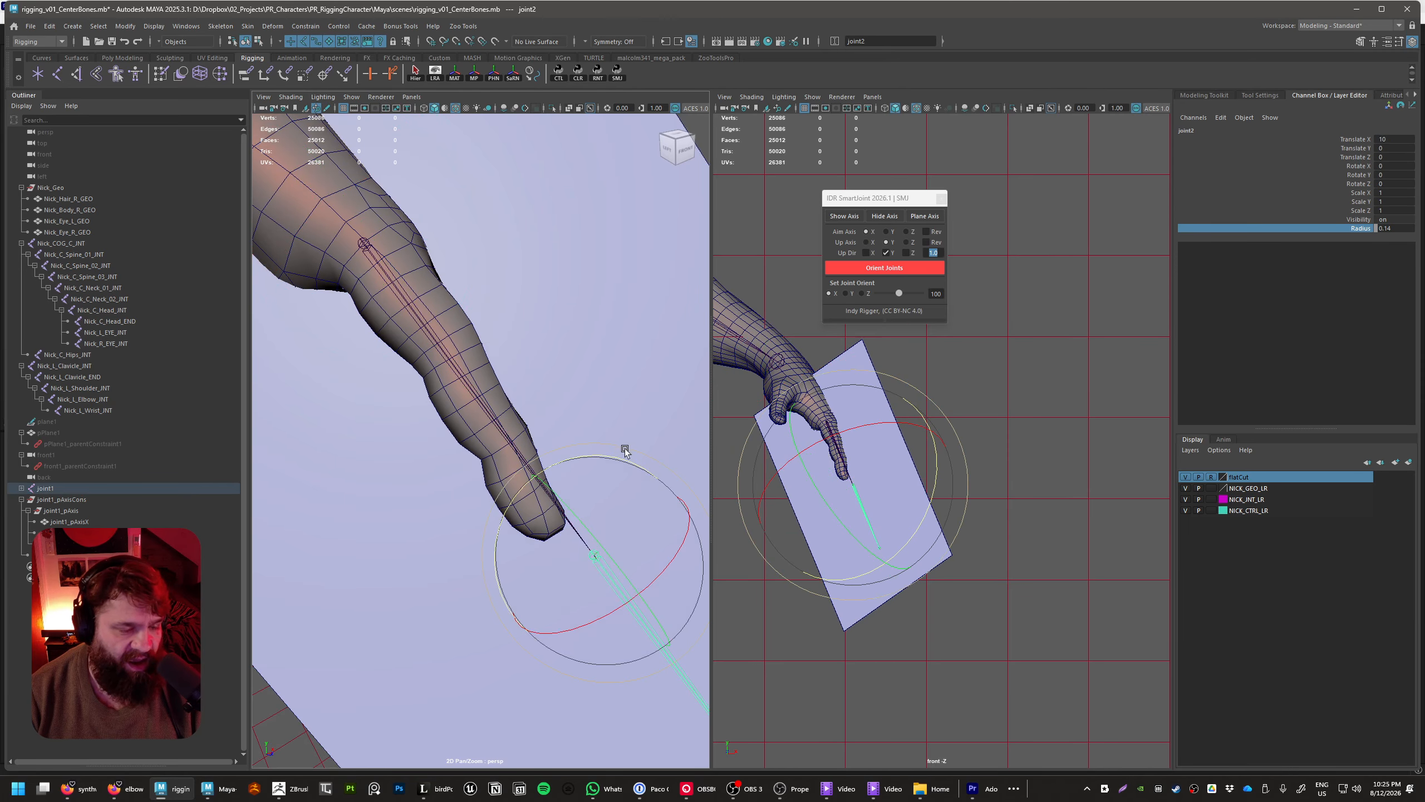
pyautogui.keyDown('alt'); pyautogui.moveTo(645, 477); pyautogui.dragTo(654, 484, button='middle'); pyautogui.keyUp('alt')
pyautogui.press('w')
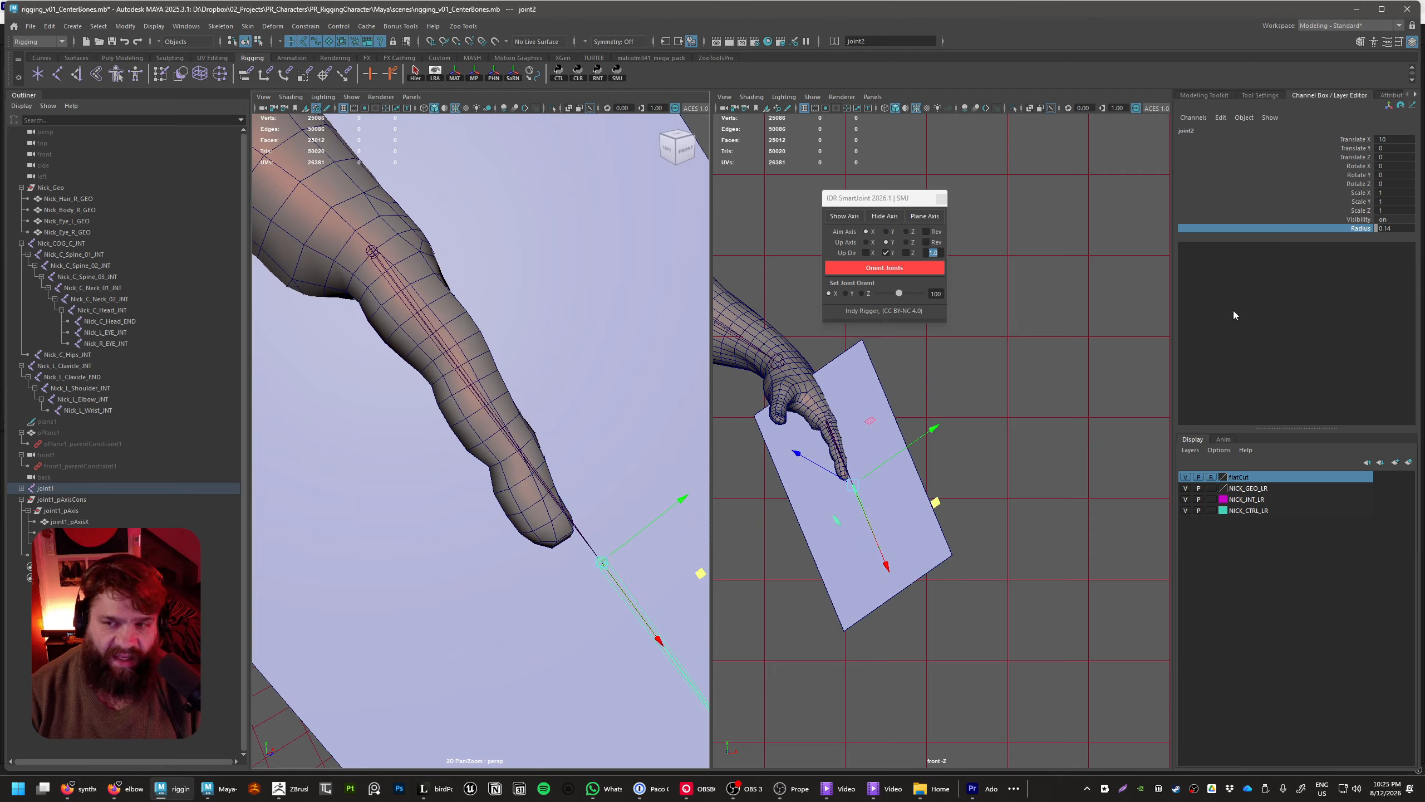
pyautogui.click(1353, 140)
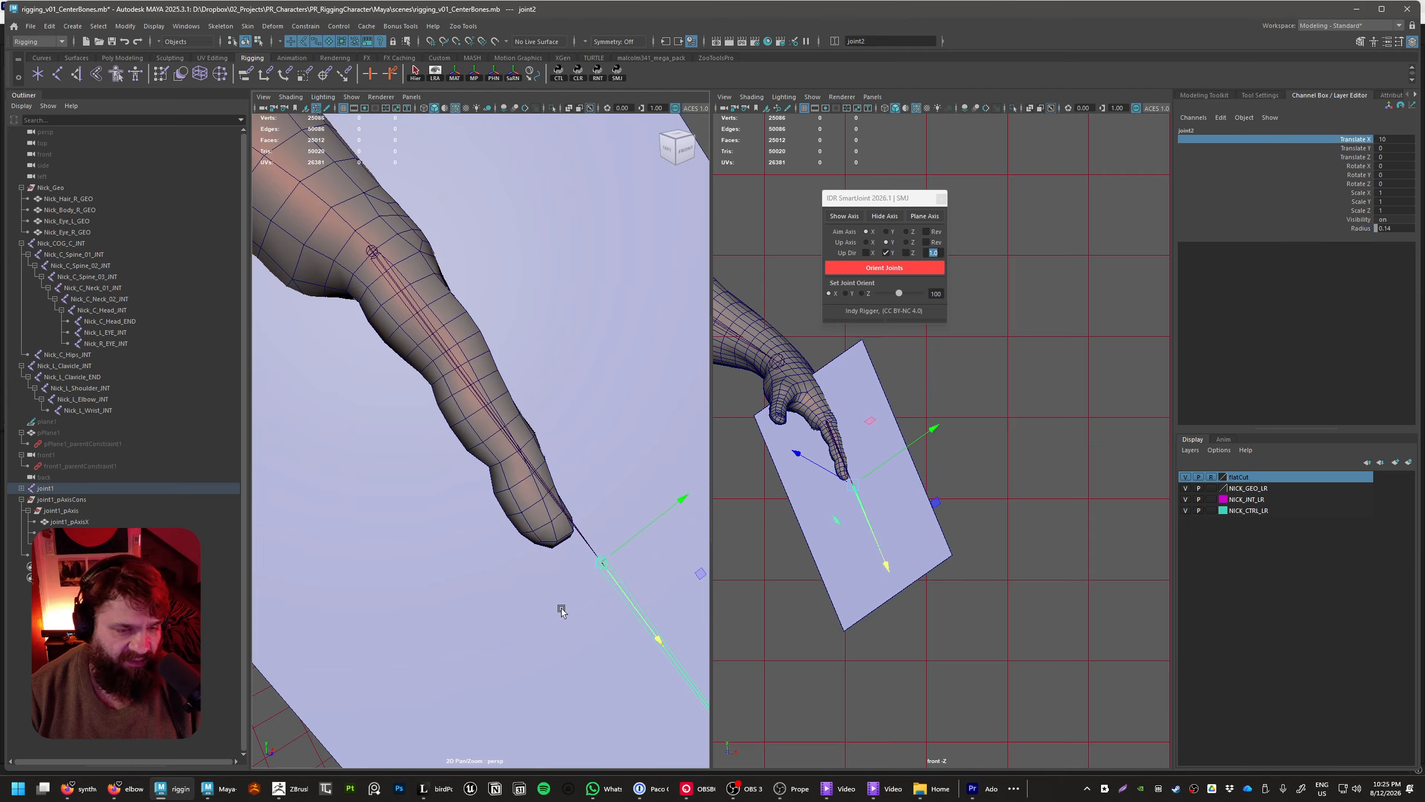
pyautogui.moveTo(548, 609); pyautogui.dragTo(331, 487, button='middle')
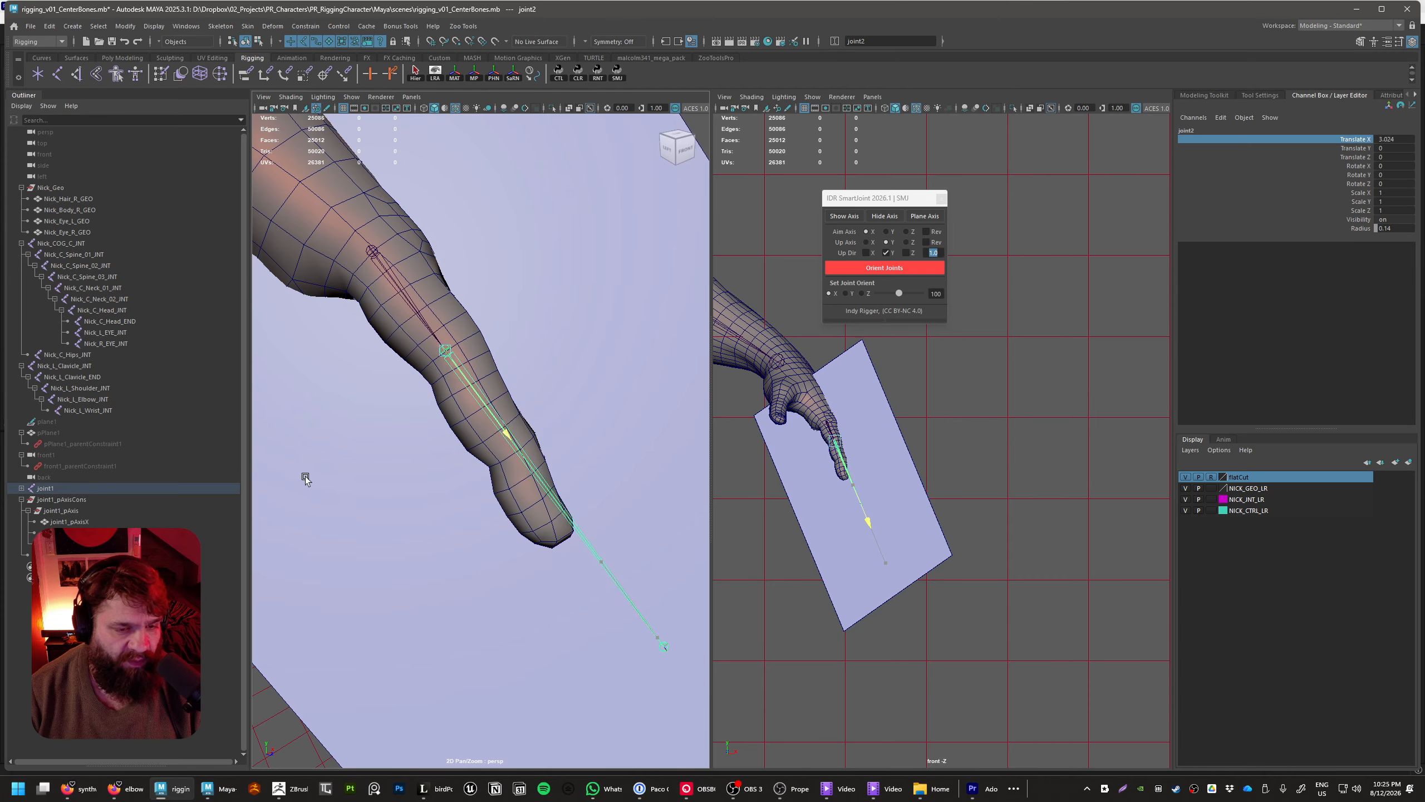
pyautogui.keyDown('alt'); pyautogui.moveTo(317, 489); pyautogui.dragTo(381, 493); pyautogui.keyUp('alt')
pyautogui.keyDown('alt'); pyautogui.moveTo(381, 494); pyautogui.dragTo(457, 560, button='middle'); pyautogui.keyUp('alt')
pyautogui.keyDown('alt'); pyautogui.moveTo(458, 560); pyautogui.dragTo(451, 553); pyautogui.keyUp('alt')
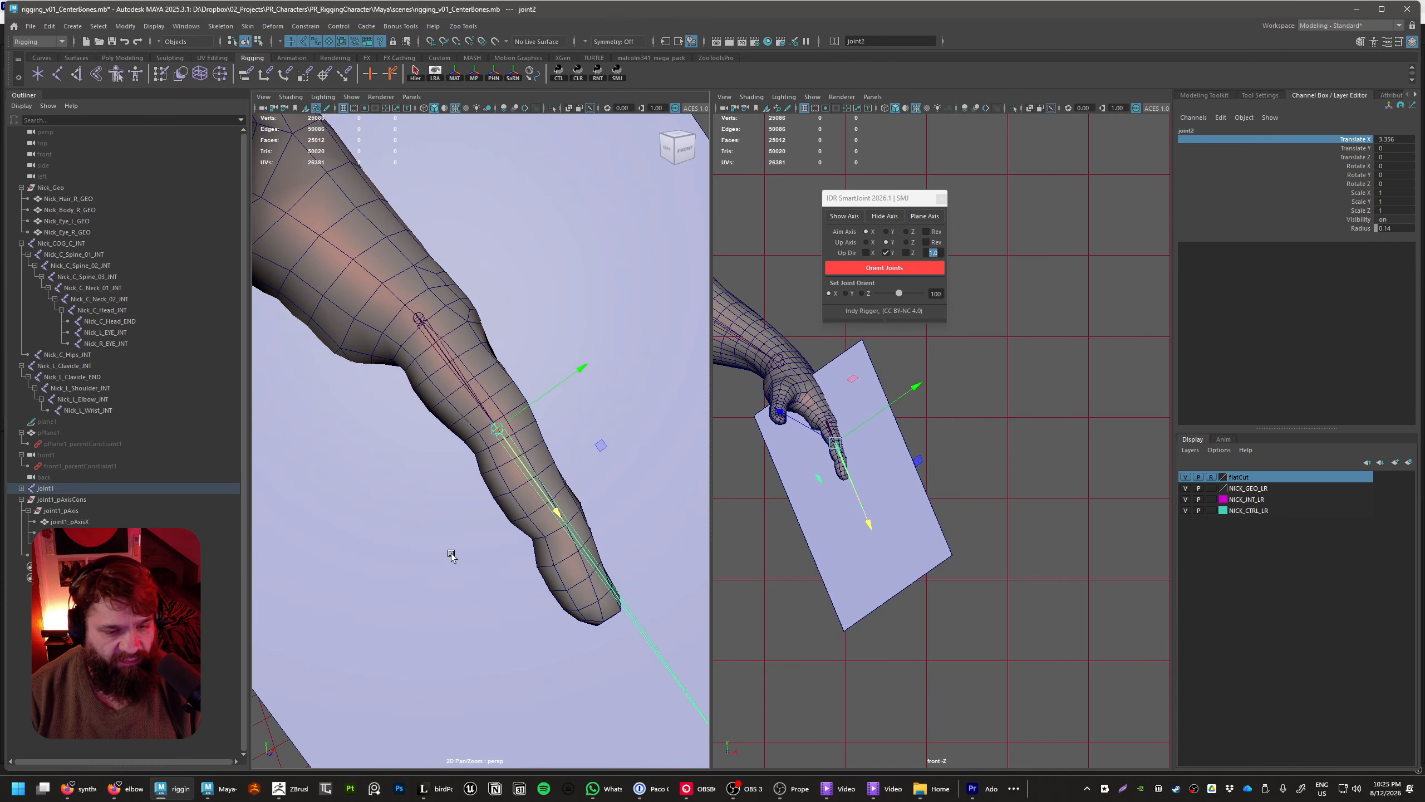
pyautogui.keyDown('alt'); pyautogui.moveTo(452, 553); pyautogui.dragTo(507, 595, button='right'); pyautogui.keyUp('alt')
pyautogui.keyDown('alt'); pyautogui.moveTo(451, 552); pyautogui.dragTo(460, 573, button='middle'); pyautogui.keyUp('alt')
pyautogui.keyDown('alt'); pyautogui.moveTo(460, 573); pyautogui.dragTo(452, 567); pyautogui.keyUp('alt')
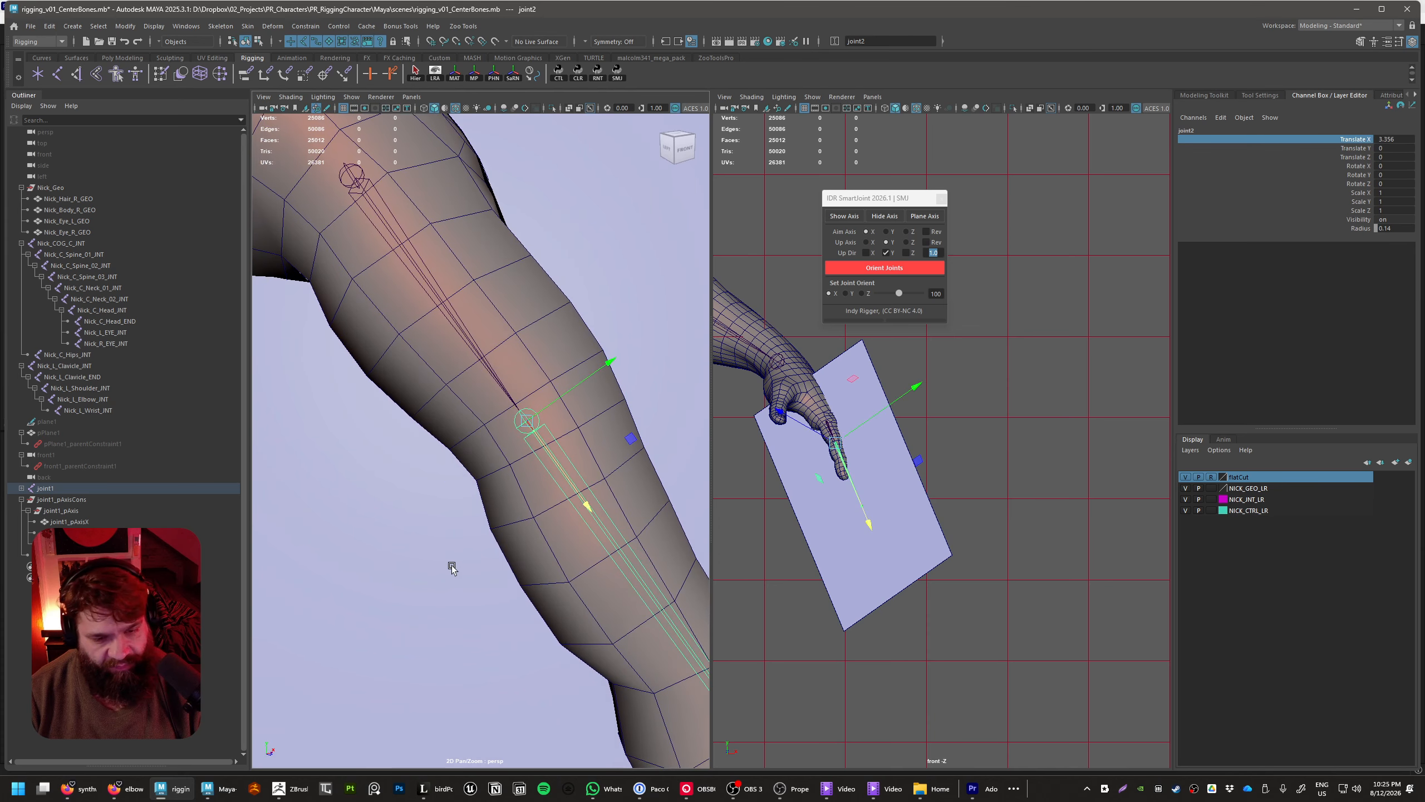
pyautogui.moveTo(450, 565); pyautogui.dragTo(473, 583, button='middle')
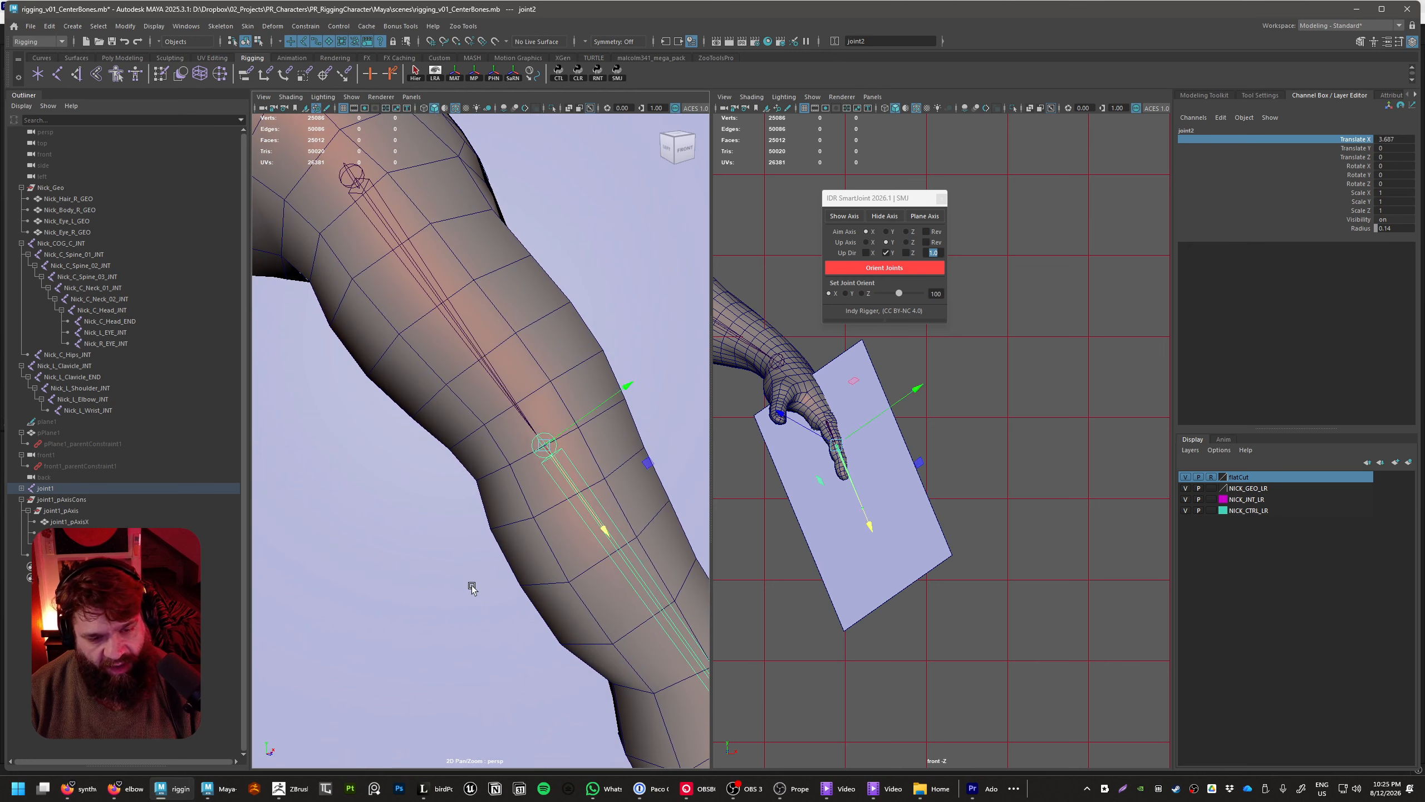
# Rotate joint2 about its Z axis to about -4.6 degrees so the chain follows the bend of the finger
pyautogui.scroll(-5, 472, 587)
pyautogui.press('e')
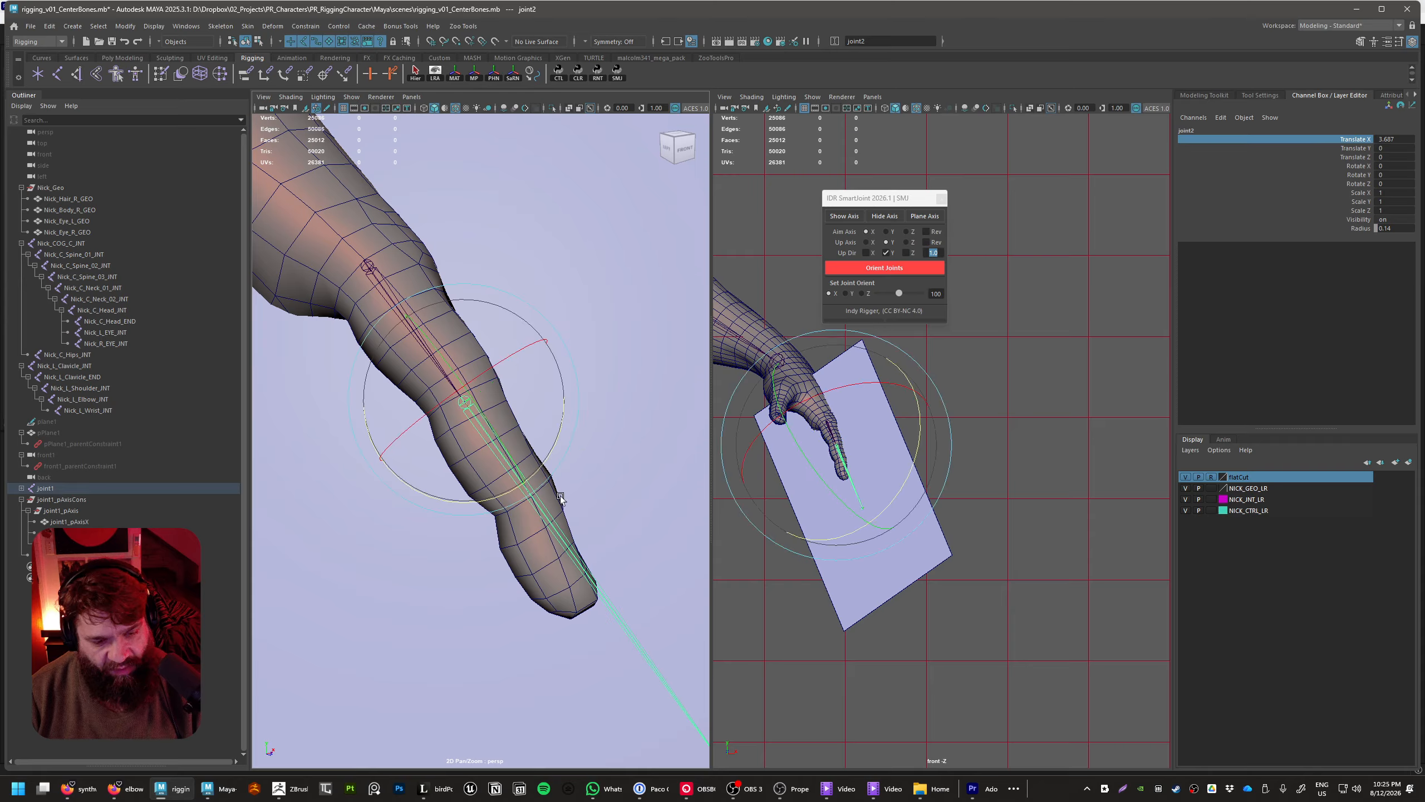
pyautogui.moveTo(532, 475); pyautogui.dragTo(530, 486)
# Shorten joint3's Translate X to about 2.3 at the last knuckle and place a duplicate joint at the fingertip, at Translate X about 5.1
pyautogui.keyDown('alt'); pyautogui.moveTo(581, 552); pyautogui.dragTo(529, 459, button='middle'); pyautogui.keyUp('alt')
pyautogui.scroll(-2, 592, 581)
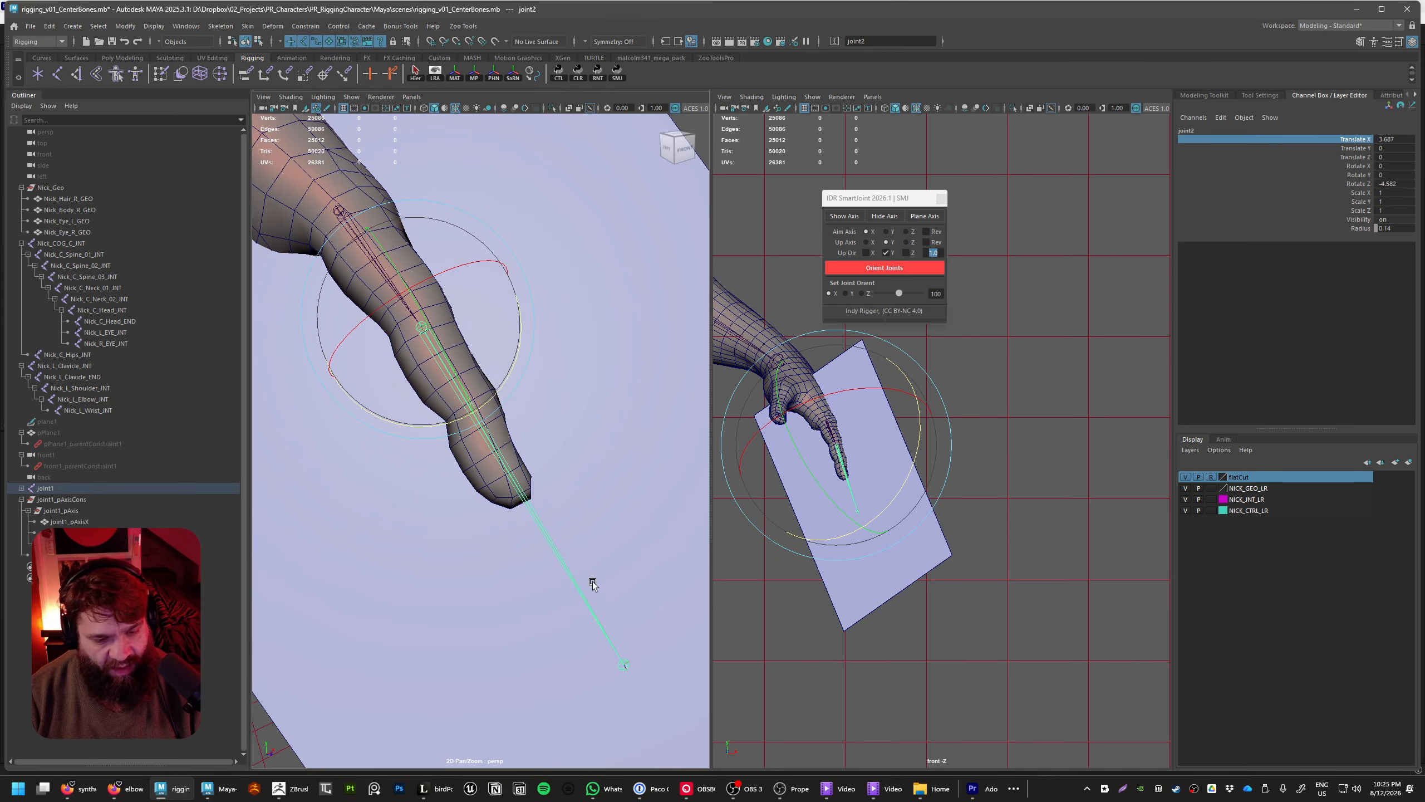
pyautogui.click(622, 667)
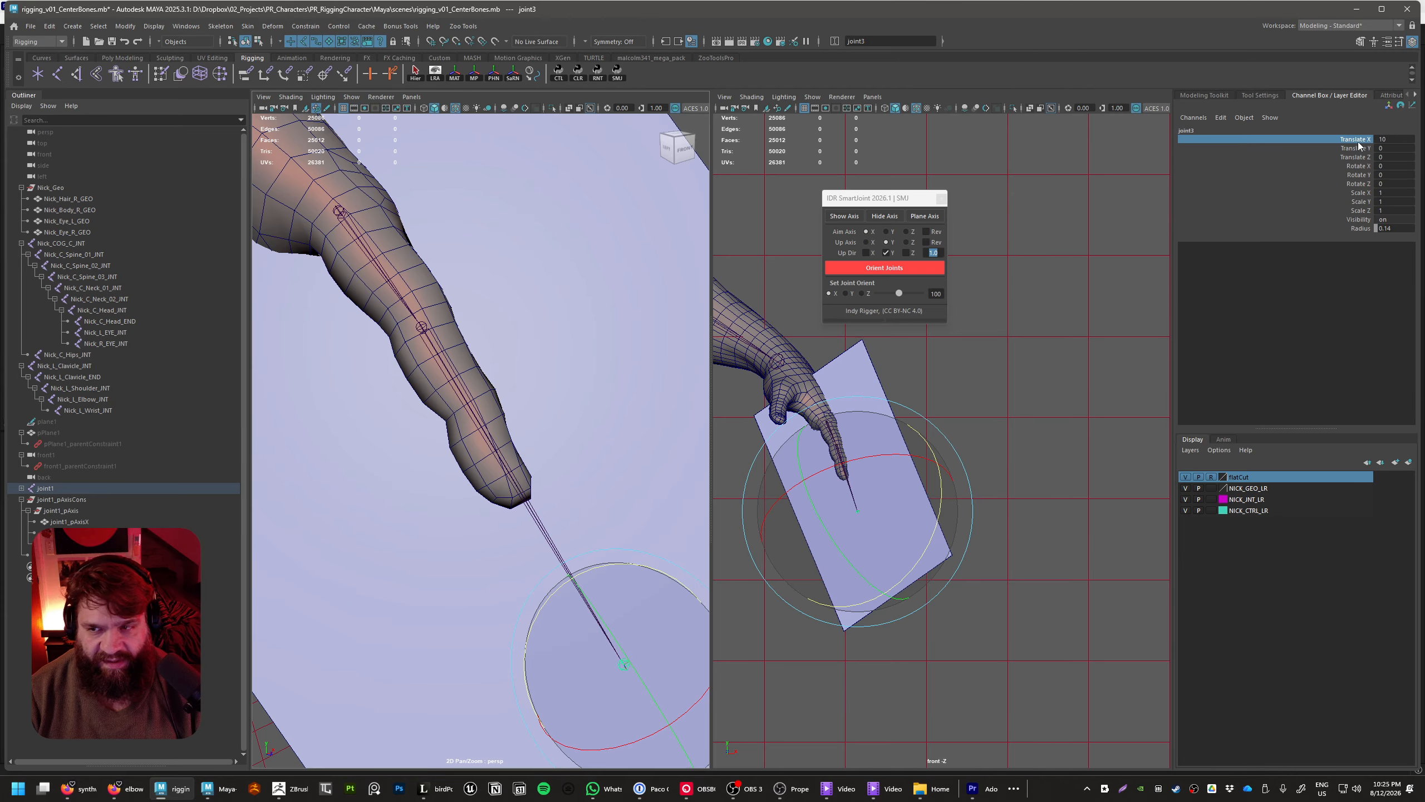
pyautogui.press('w')
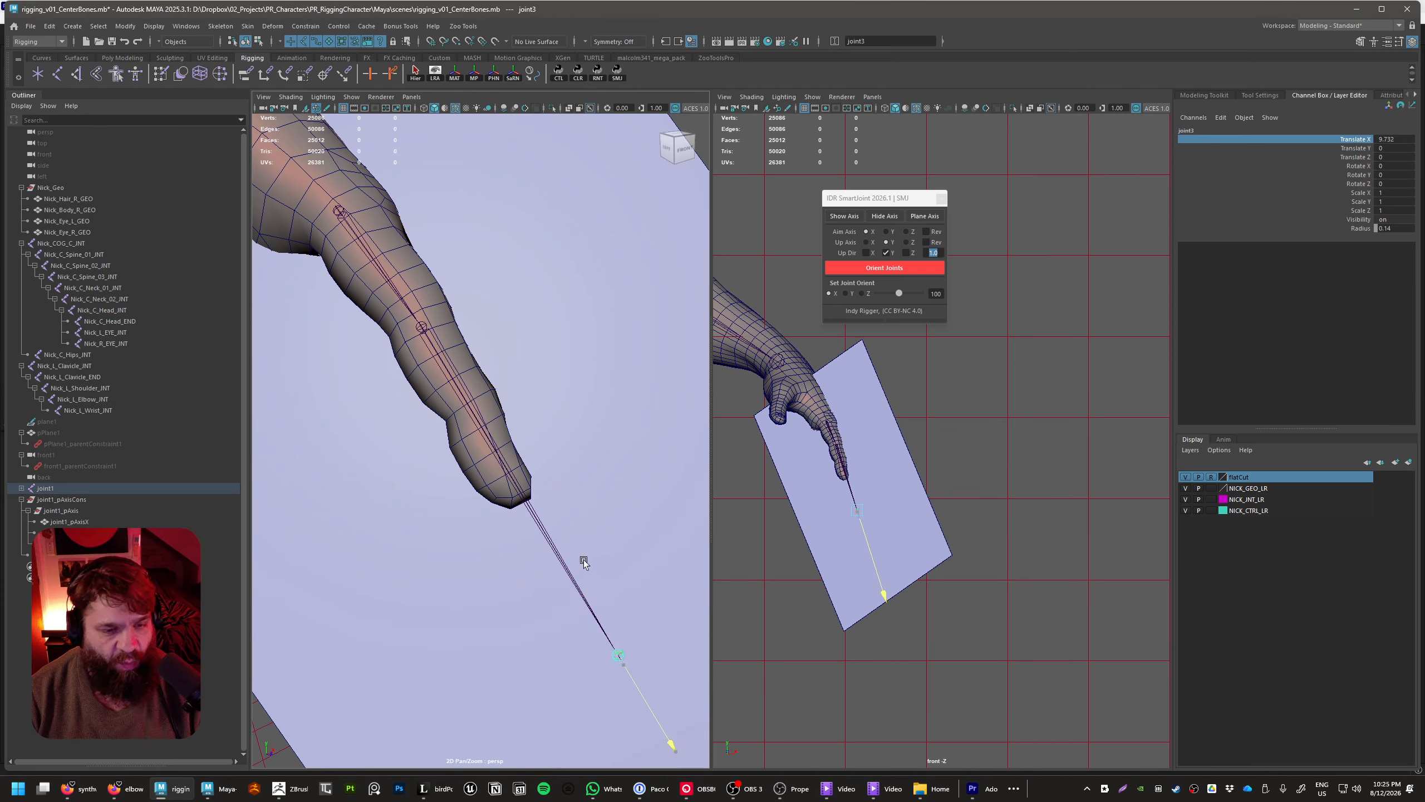
pyautogui.moveTo(583, 559); pyautogui.dragTo(247, 419, button='middle')
pyautogui.keyDown('alt'); pyautogui.moveTo(395, 481); pyautogui.dragTo(441, 479, button='middle'); pyautogui.keyUp('alt')
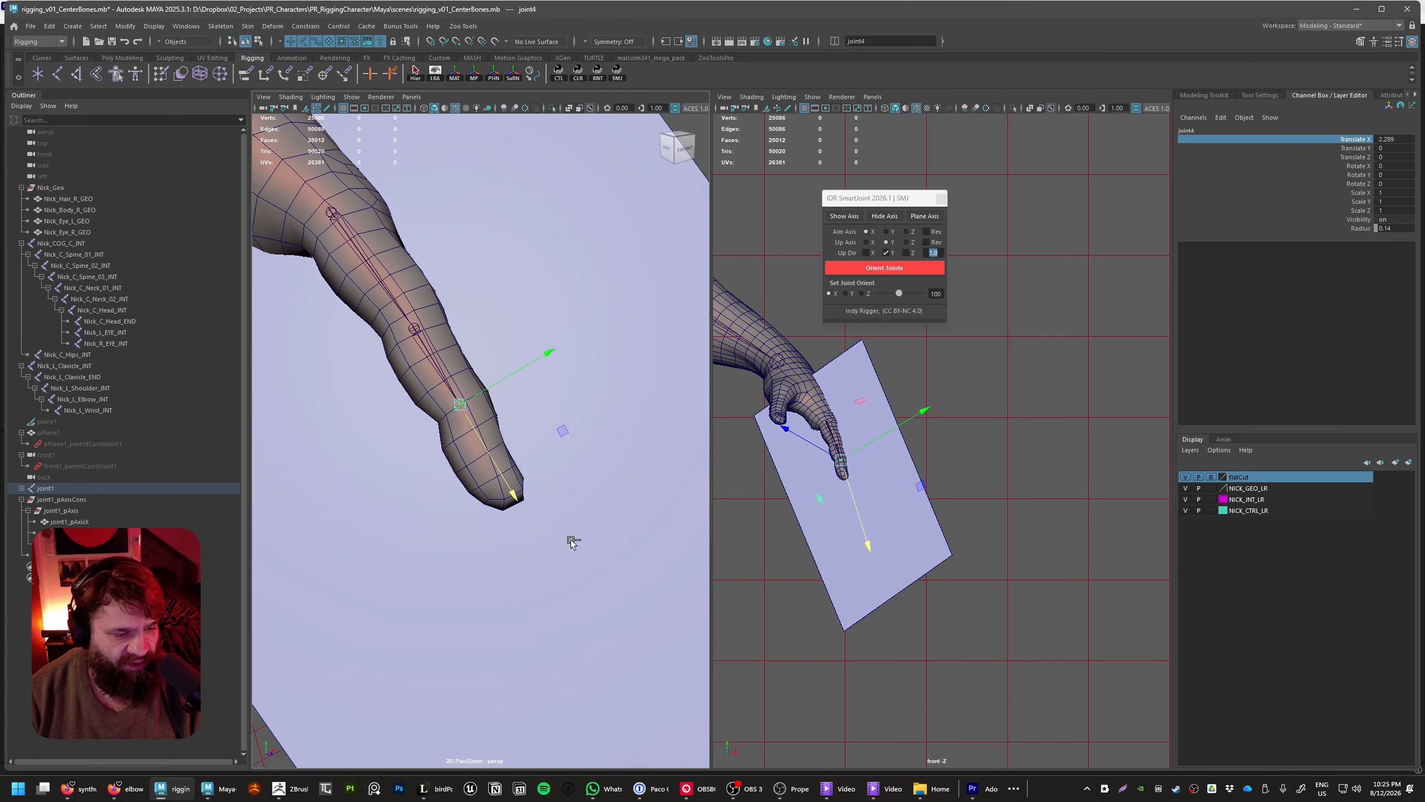
pyautogui.moveTo(507, 515); pyautogui.dragTo(590, 588, button='middle')
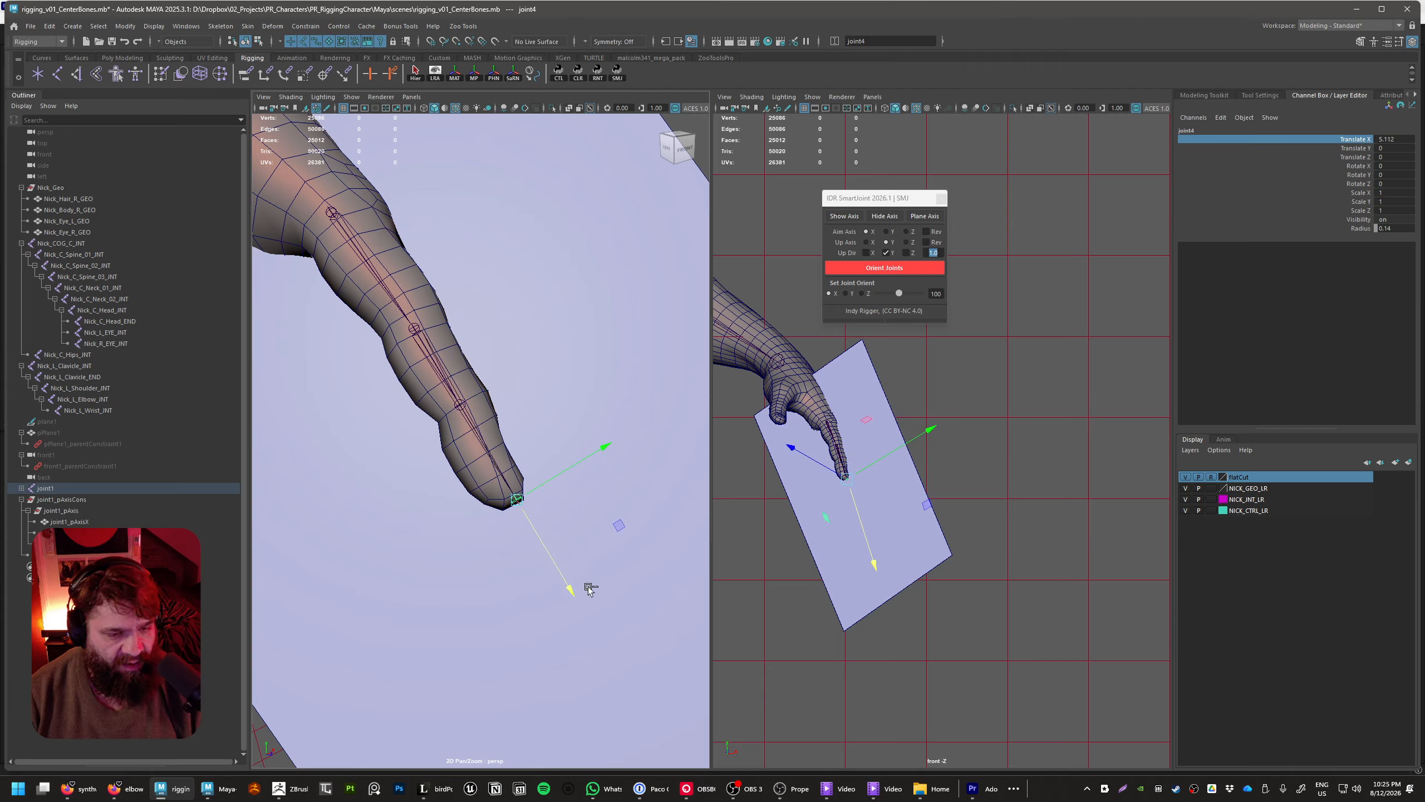
# Unparent joint4 at the fingertip and reparent it under joint3 at the last knuckle
pyautogui.keyDown('alt'); pyautogui.moveTo(581, 578); pyautogui.dragTo(610, 584, button='right'); pyautogui.keyUp('alt')
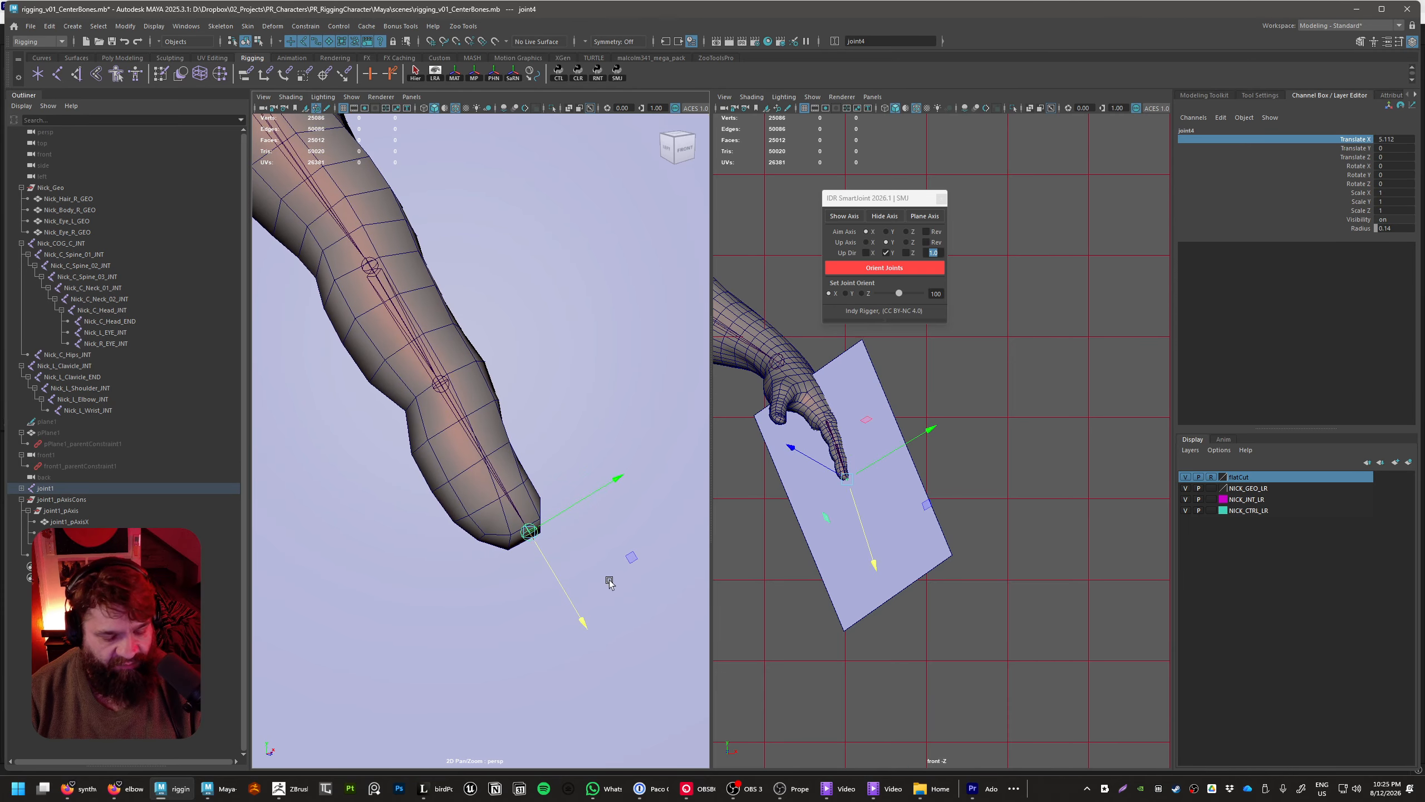
pyautogui.hotkey('shift', 'p')
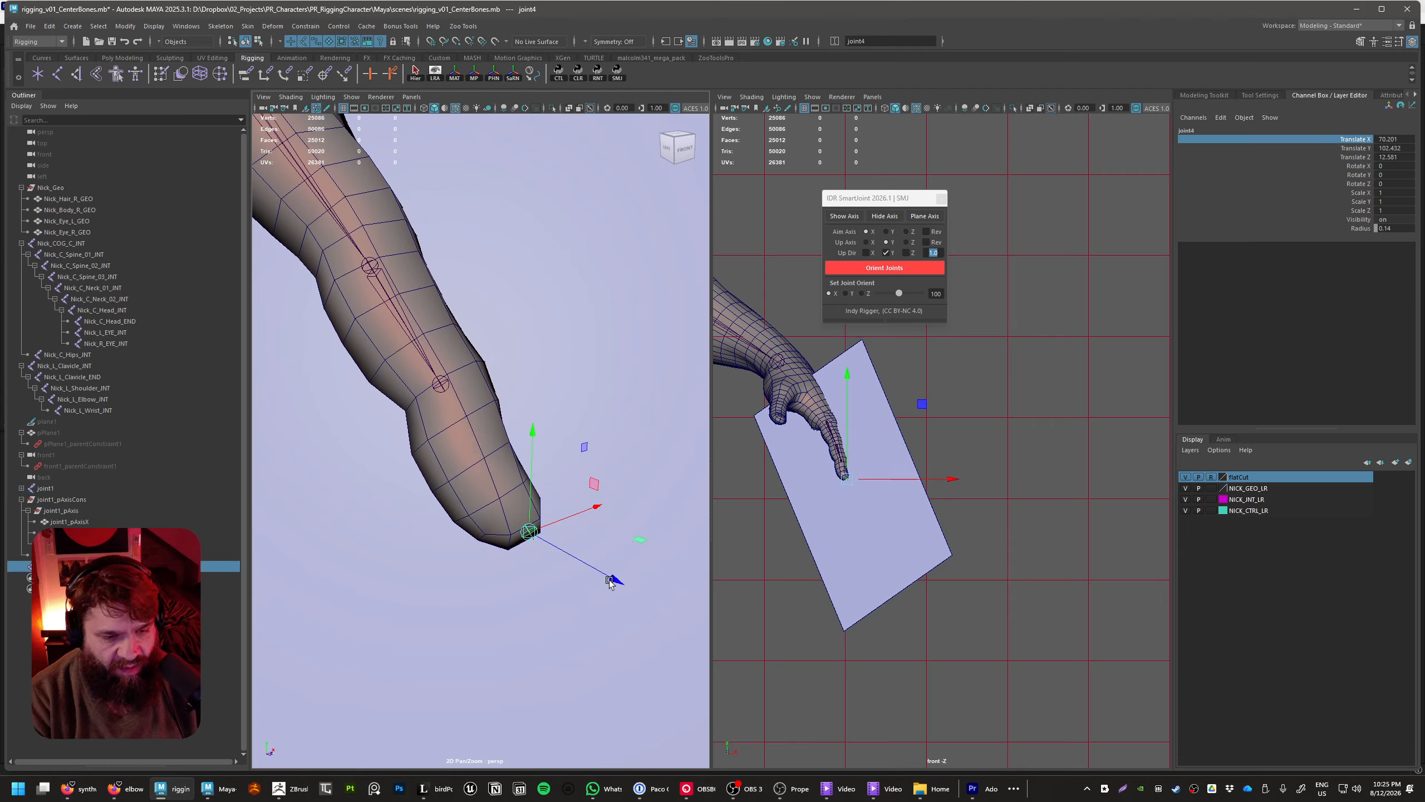
pyautogui.click(463, 451)
pyautogui.moveTo(465, 453); pyautogui.dragTo(553, 581)
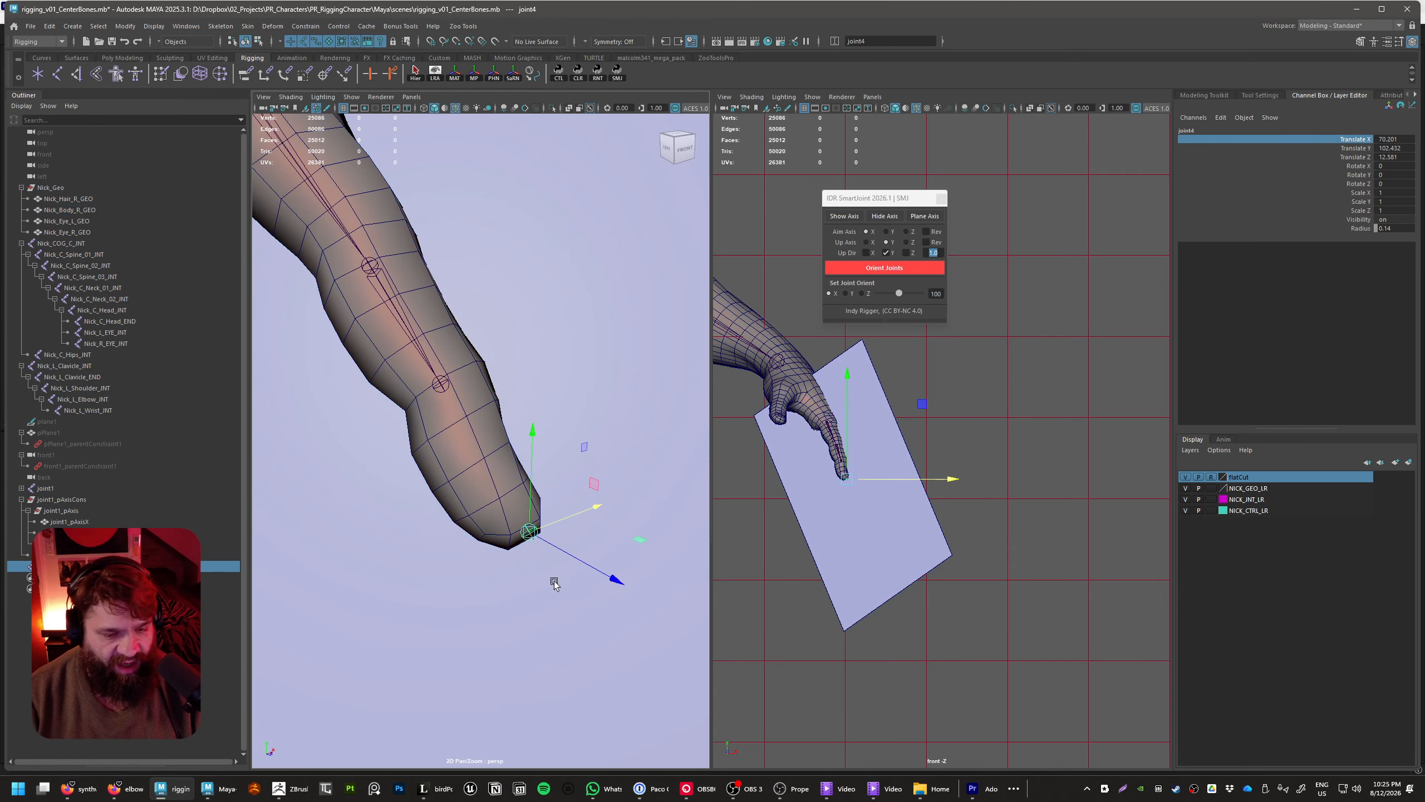
pyautogui.click(440, 385)
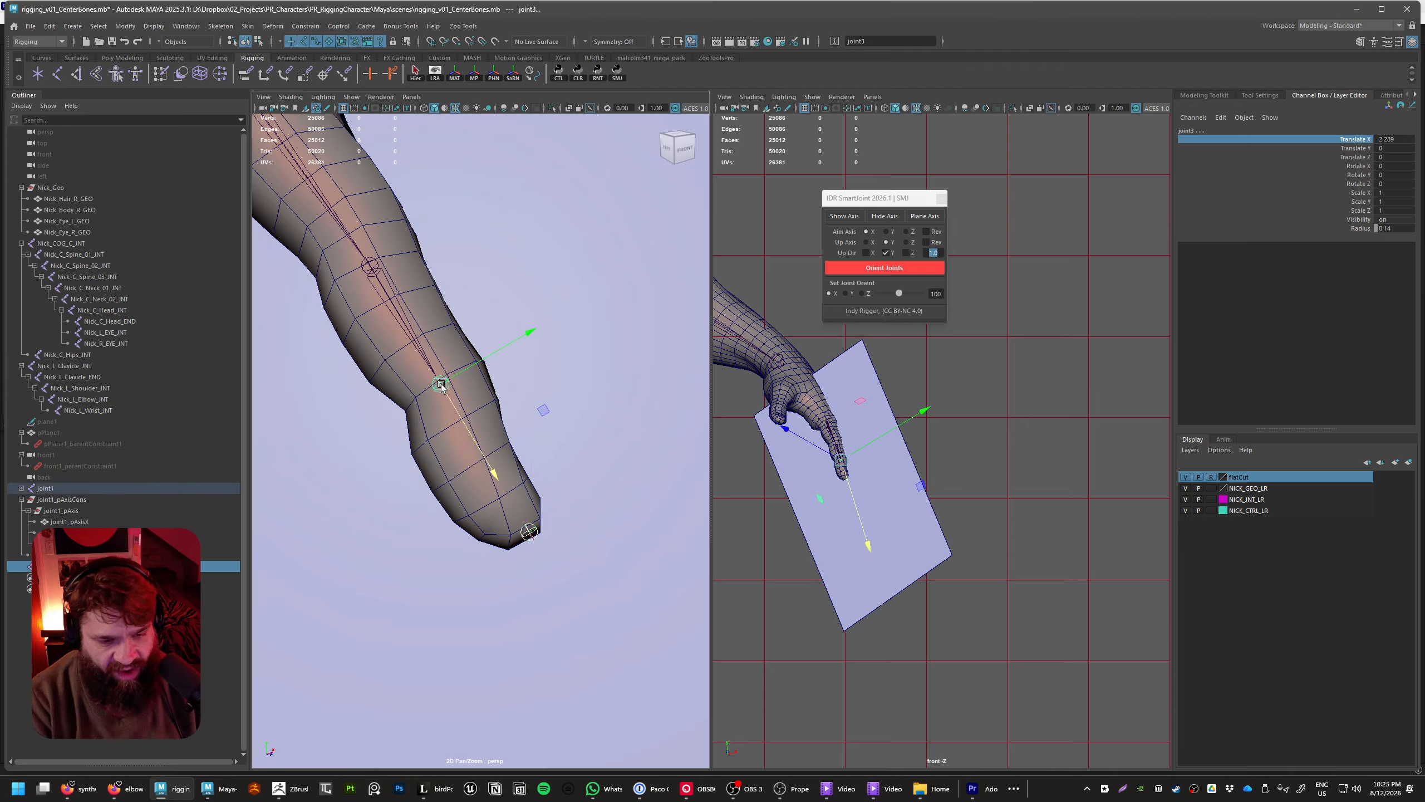
pyautogui.press('p')
pyautogui.click(468, 420)
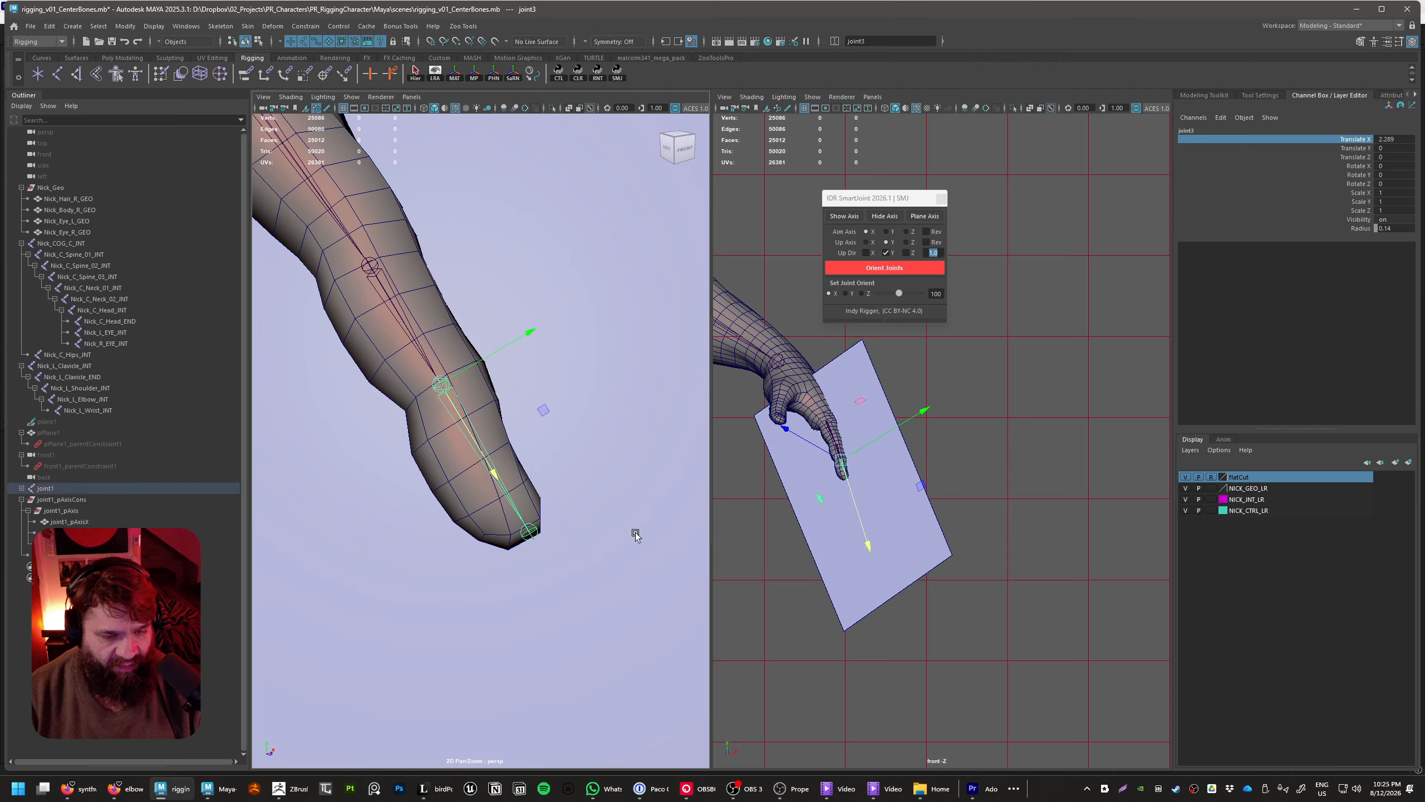
# Rotate joint3 about its Z axis to about -4.6 degrees so the last bone follows the fingertip
pyautogui.keyDown('alt'); pyautogui.moveTo(594, 535); pyautogui.dragTo(599, 541, button='middle'); pyautogui.keyUp('alt')
pyautogui.press('e')
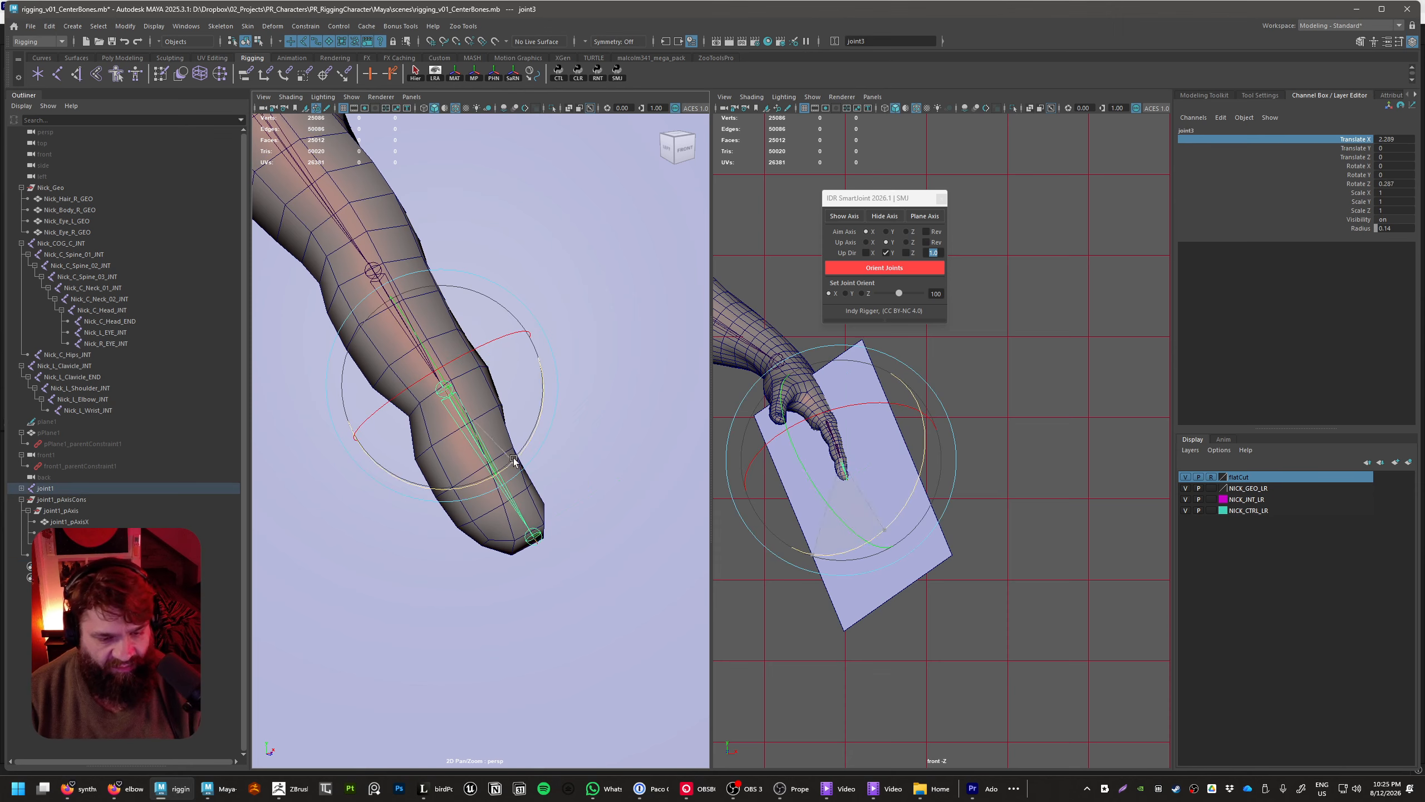
pyautogui.moveTo(513, 458); pyautogui.dragTo(511, 470)
pyautogui.click(539, 584)
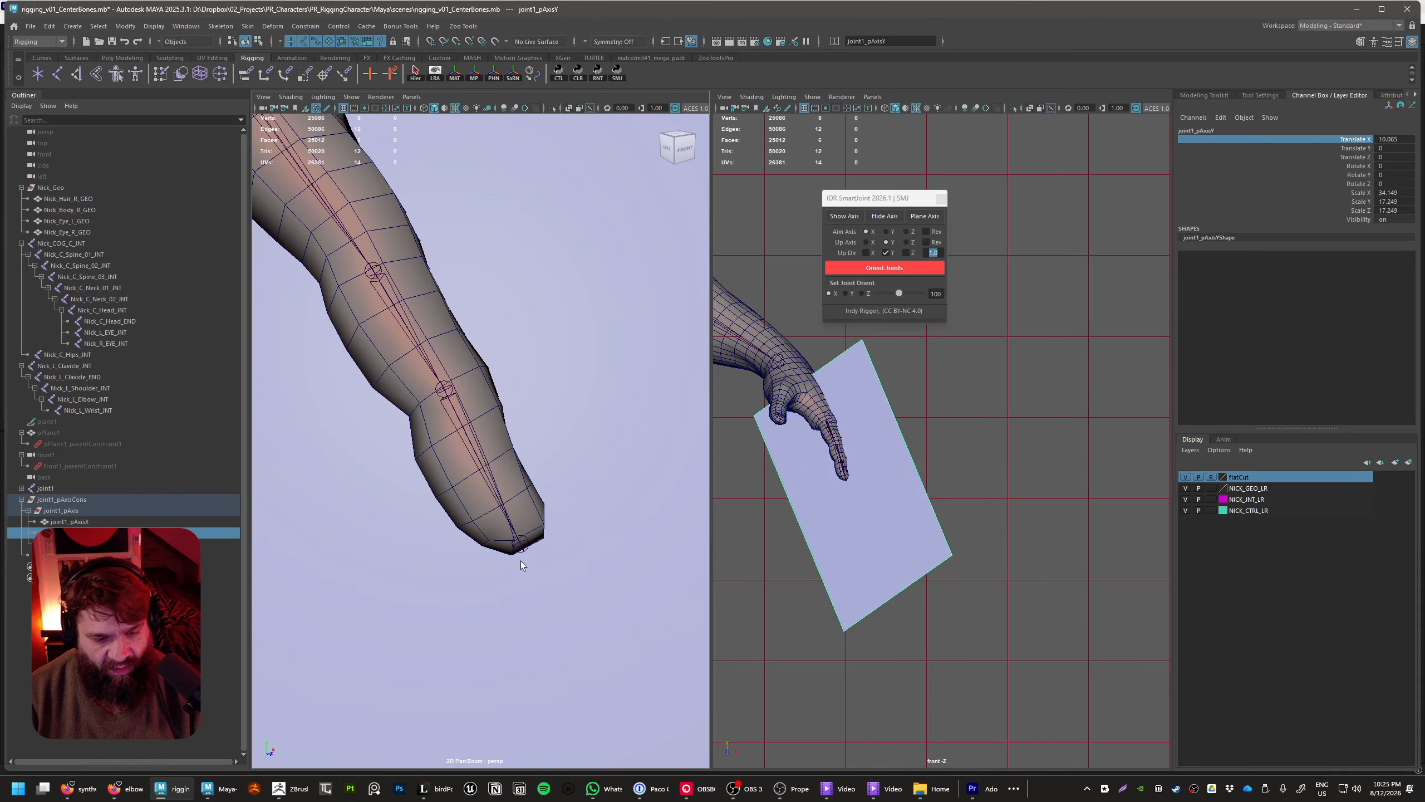
# Select joint4 and adjust its Translate X to about 2.9 so it sits at the tip of the finger
pyautogui.click(520, 545)
pyautogui.press('w')
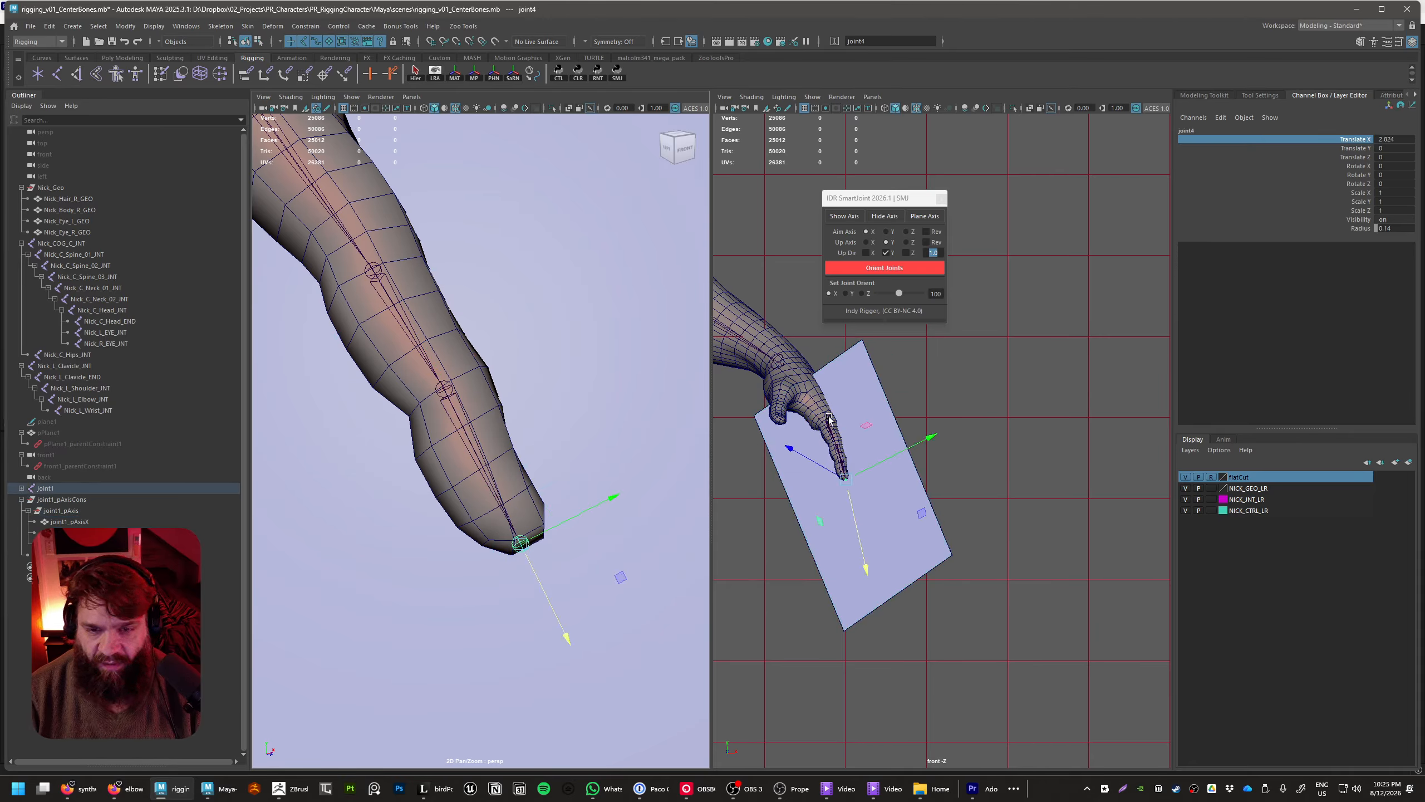
pyautogui.click(571, 526)
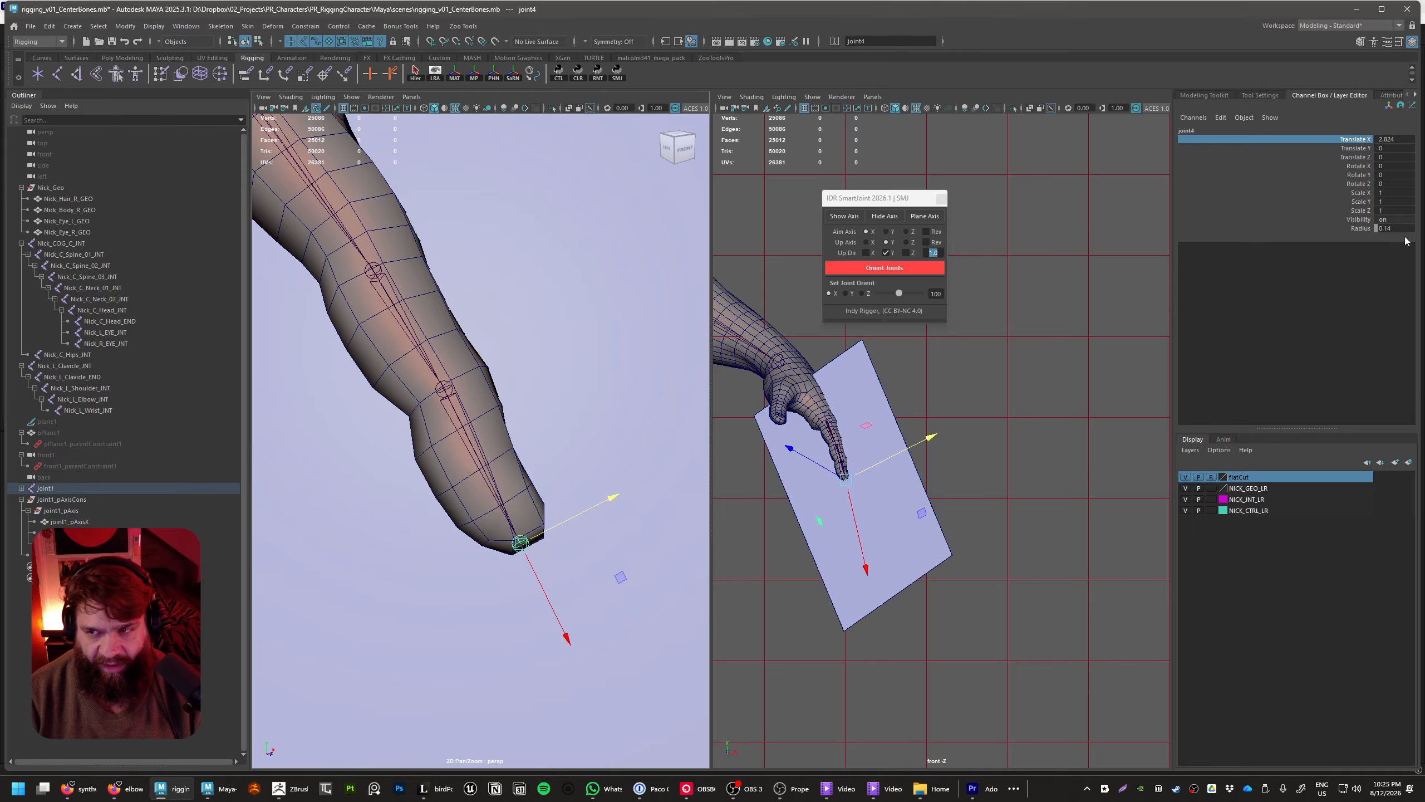
pyautogui.click(1368, 149)
pyautogui.click(1361, 139)
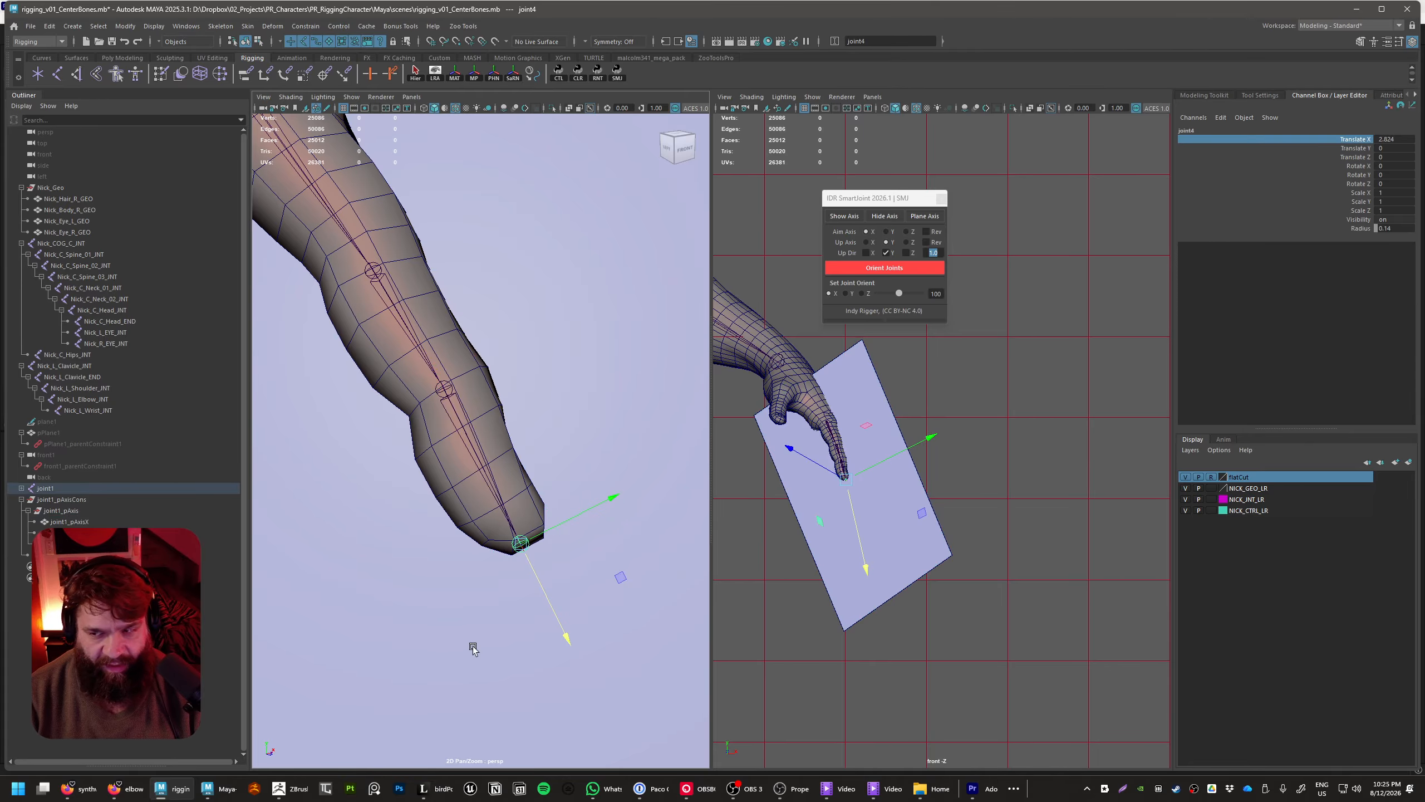
pyautogui.moveTo(472, 647); pyautogui.dragTo(482, 655, button='middle')
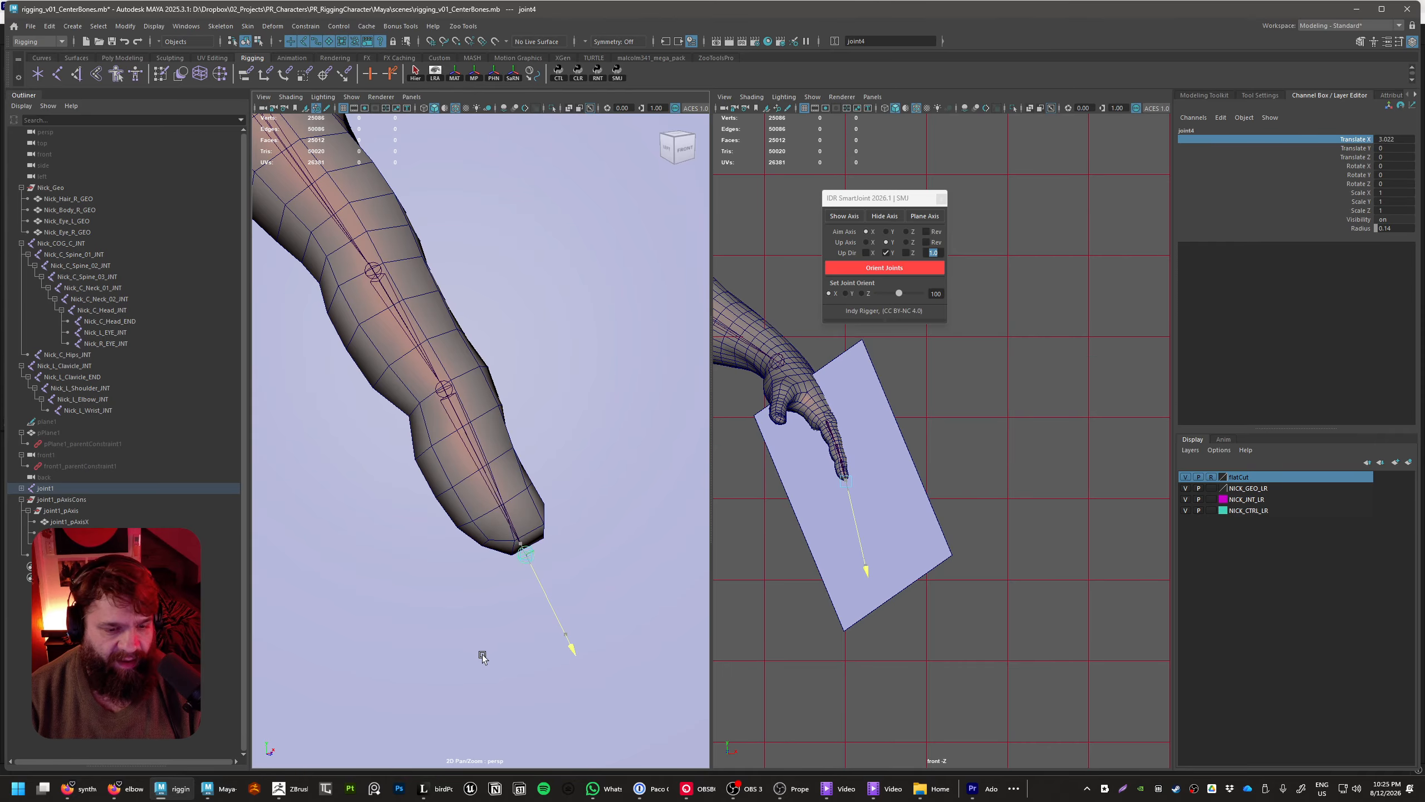
pyautogui.keyDown('alt'); pyautogui.moveTo(507, 426); pyautogui.dragTo(540, 534); pyautogui.keyUp('alt')
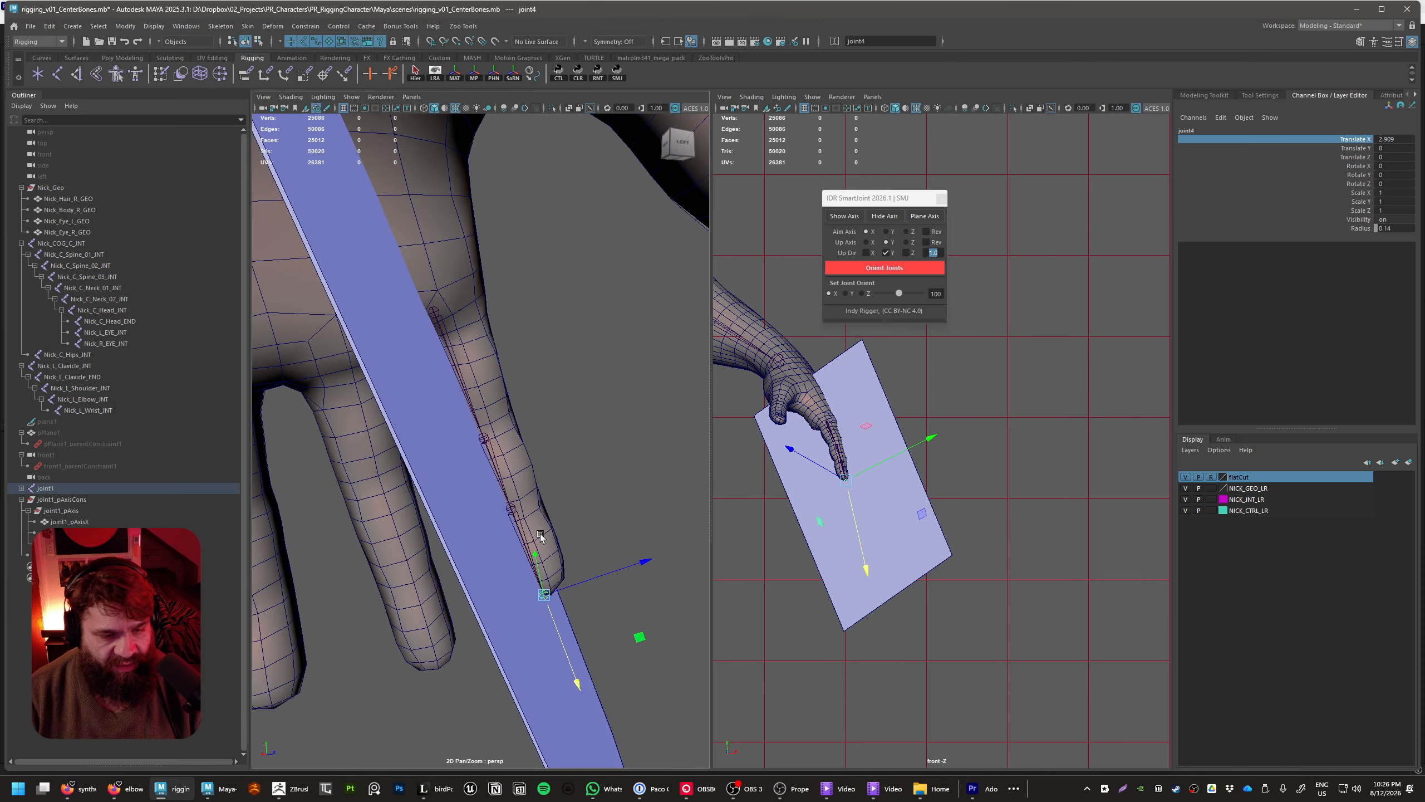
# Center the chain in the finger by moving joint1 to about 67.6, 109.6, 8.1 and rotating it to about 12.1, -32.0, 22.7 degrees
pyautogui.click(501, 324)
pyautogui.click(433, 317)
pyautogui.keyDown('alt'); pyautogui.moveTo(486, 368); pyautogui.dragTo(542, 398); pyautogui.keyUp('alt')
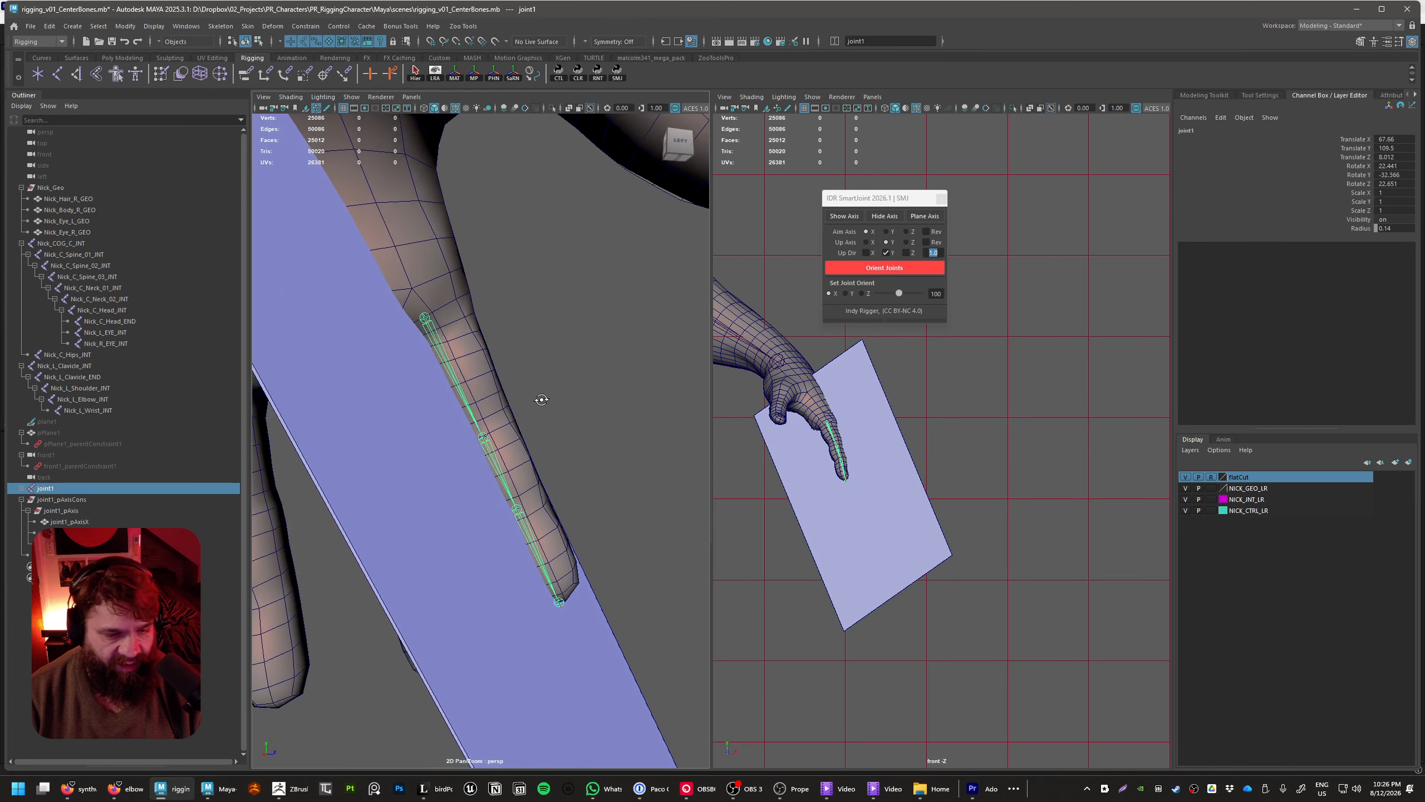
pyautogui.press('e')
pyautogui.moveTo(446, 287); pyautogui.dragTo(462, 284)
pyautogui.keyDown('alt'); pyautogui.moveTo(498, 388); pyautogui.dragTo(516, 364); pyautogui.keyUp('alt')
pyautogui.press('w')
pyautogui.press('e')
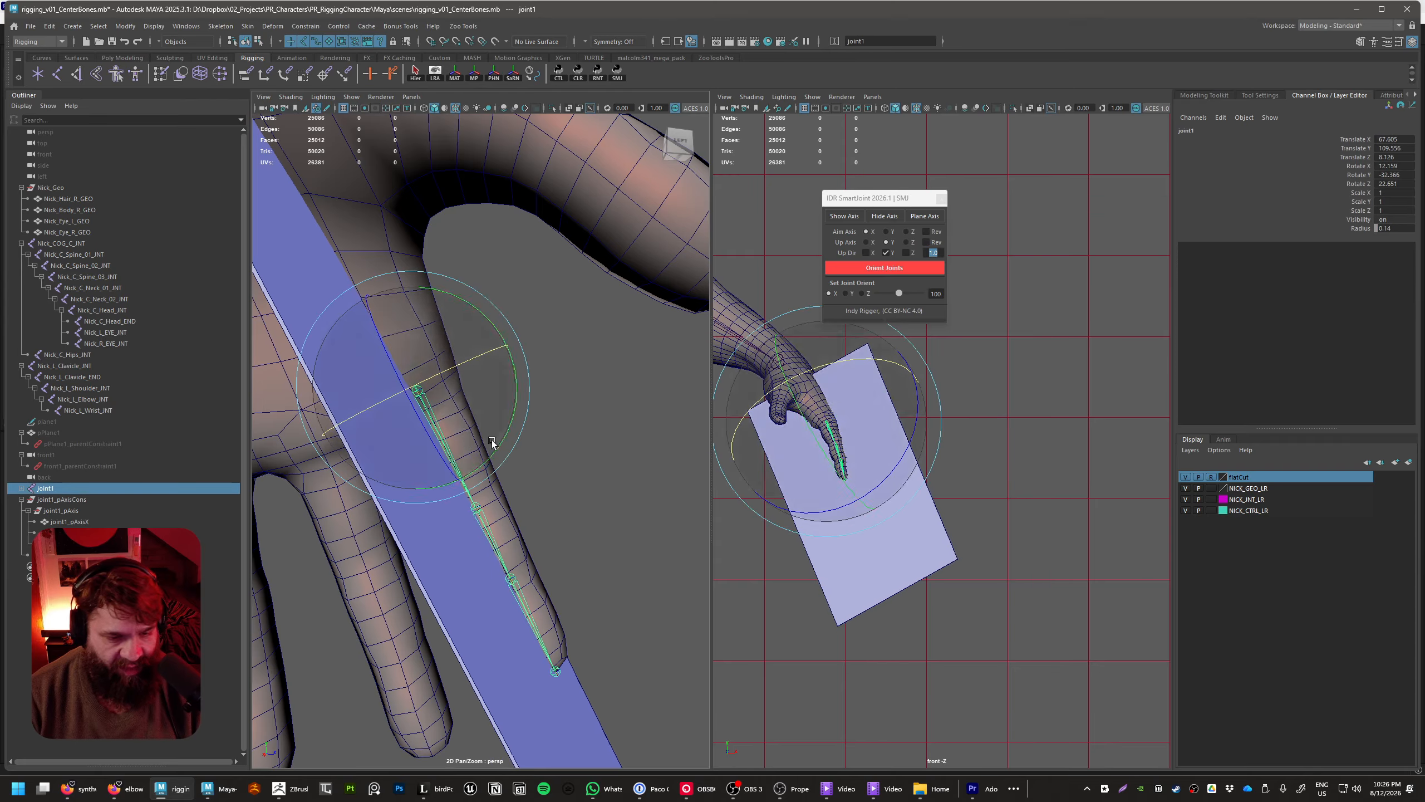
pyautogui.moveTo(499, 444); pyautogui.dragTo(609, 471)
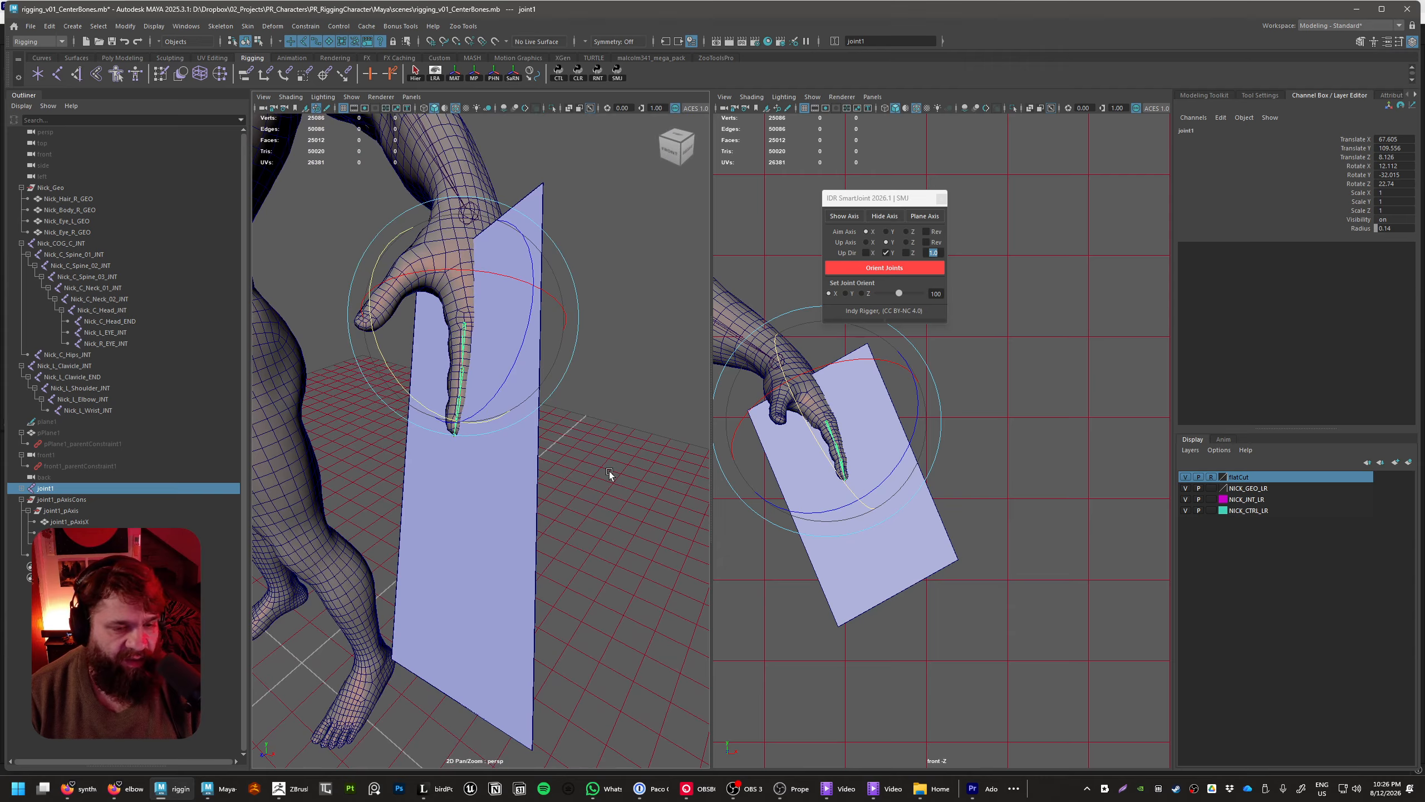
pyautogui.click(605, 482)
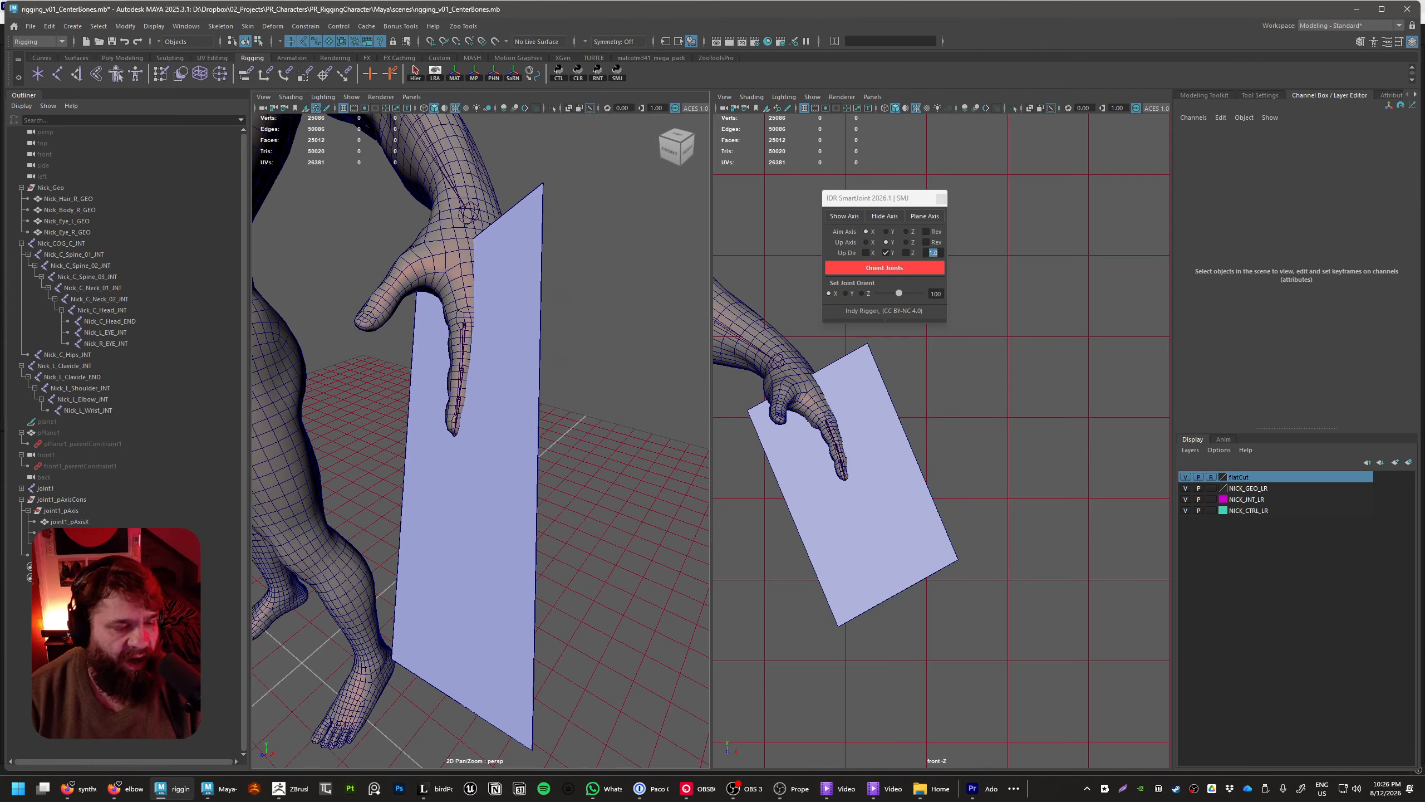
# Expand the joint1 hierarchy and examine how the joint chain sits inside the index finger
pyautogui.keyDown('shift'); pyautogui.click(22, 488); pyautogui.keyUp('shift')
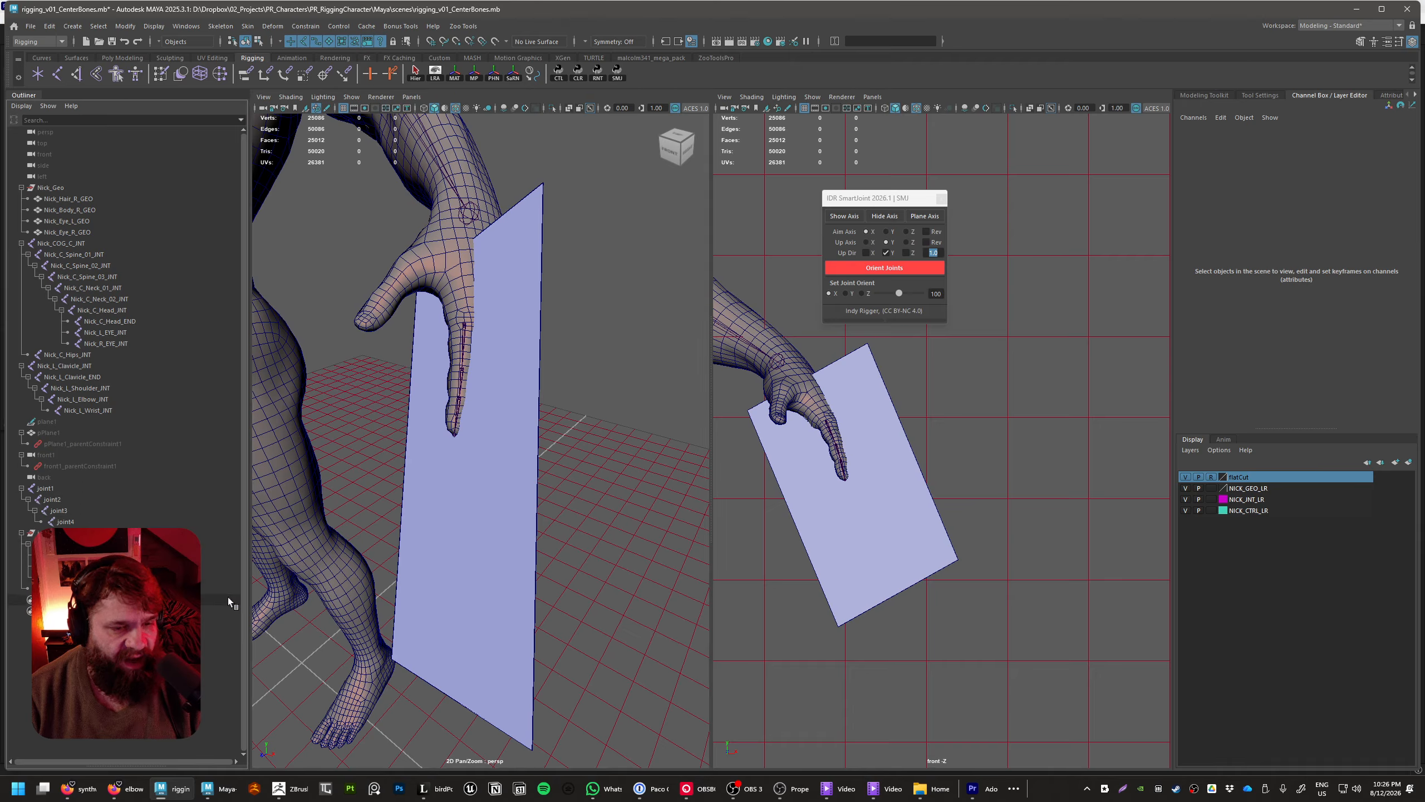
pyautogui.keyDown('alt'); pyautogui.moveTo(499, 534); pyautogui.dragTo(543, 583); pyautogui.keyUp('alt')
pyautogui.keyDown('alt'); pyautogui.moveTo(543, 583); pyautogui.dragTo(584, 580, button='right'); pyautogui.keyUp('alt')
pyautogui.keyDown('alt'); pyautogui.moveTo(583, 579); pyautogui.dragTo(505, 562); pyautogui.keyUp('alt')
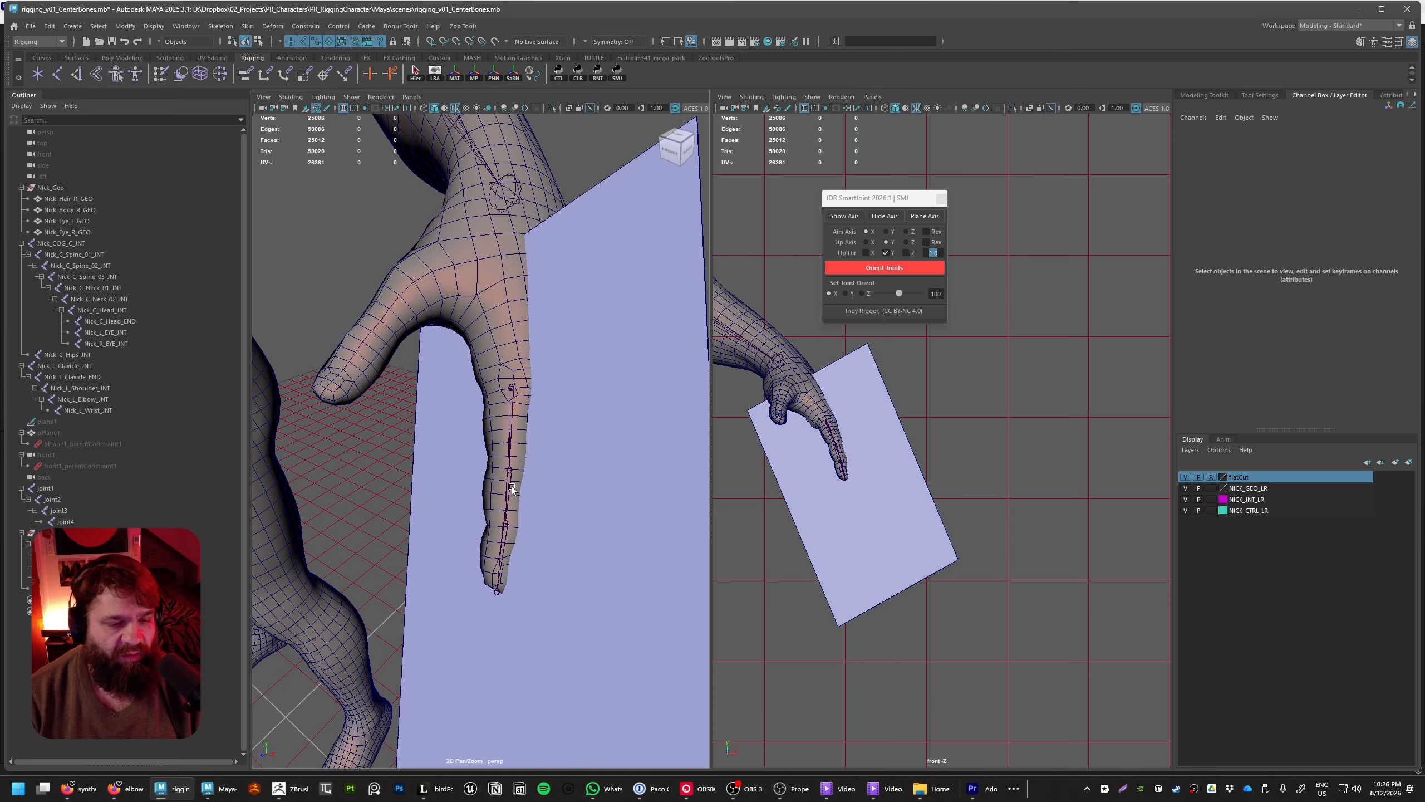
pyautogui.click(89, 520)
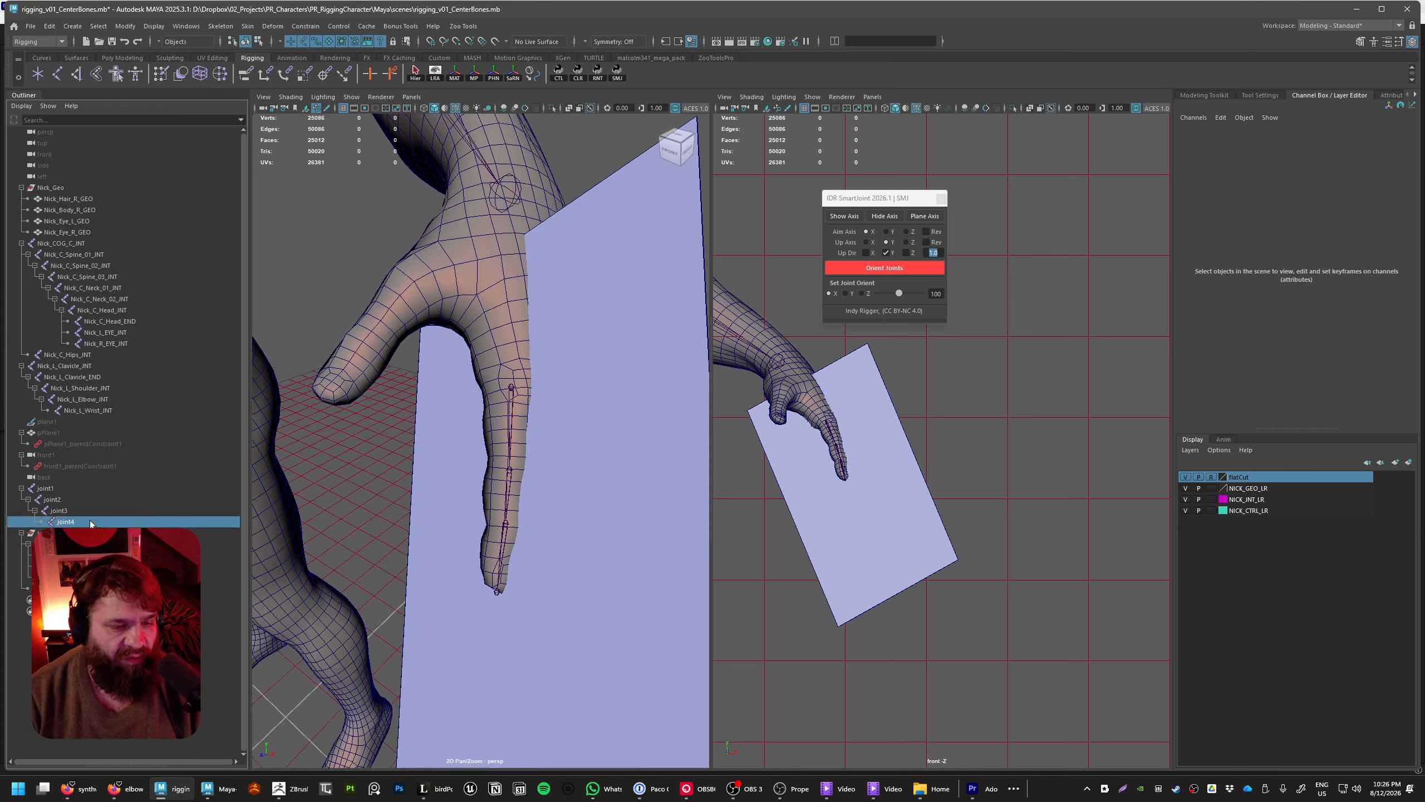
pyautogui.click(71, 488)
# Rename joint1 to Nick_L_Index_01_INT, following the naming convention of the existing joints, and copy the name
pyautogui.doubleClick(98, 344)
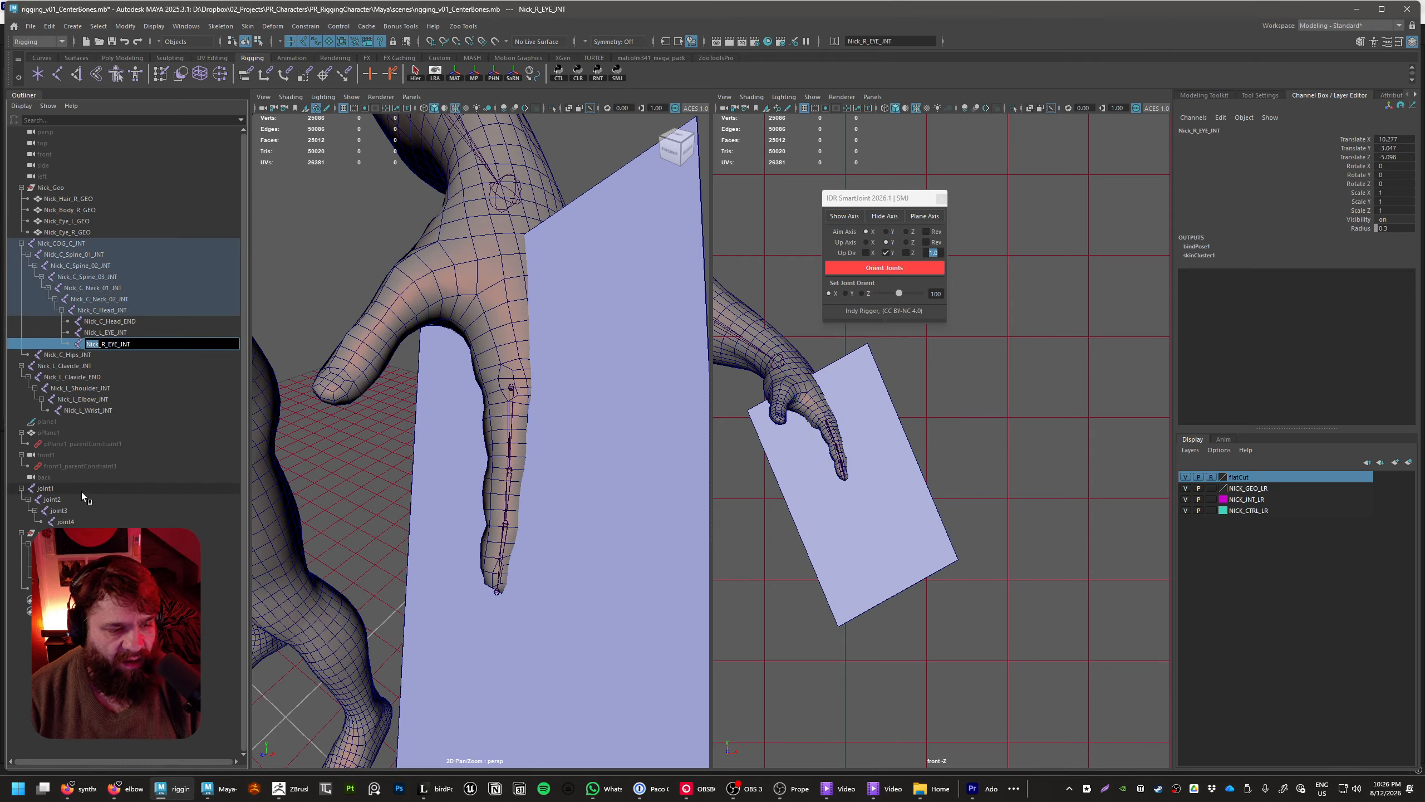
pyautogui.click(51, 488)
pyautogui.doubleClick(54, 488)
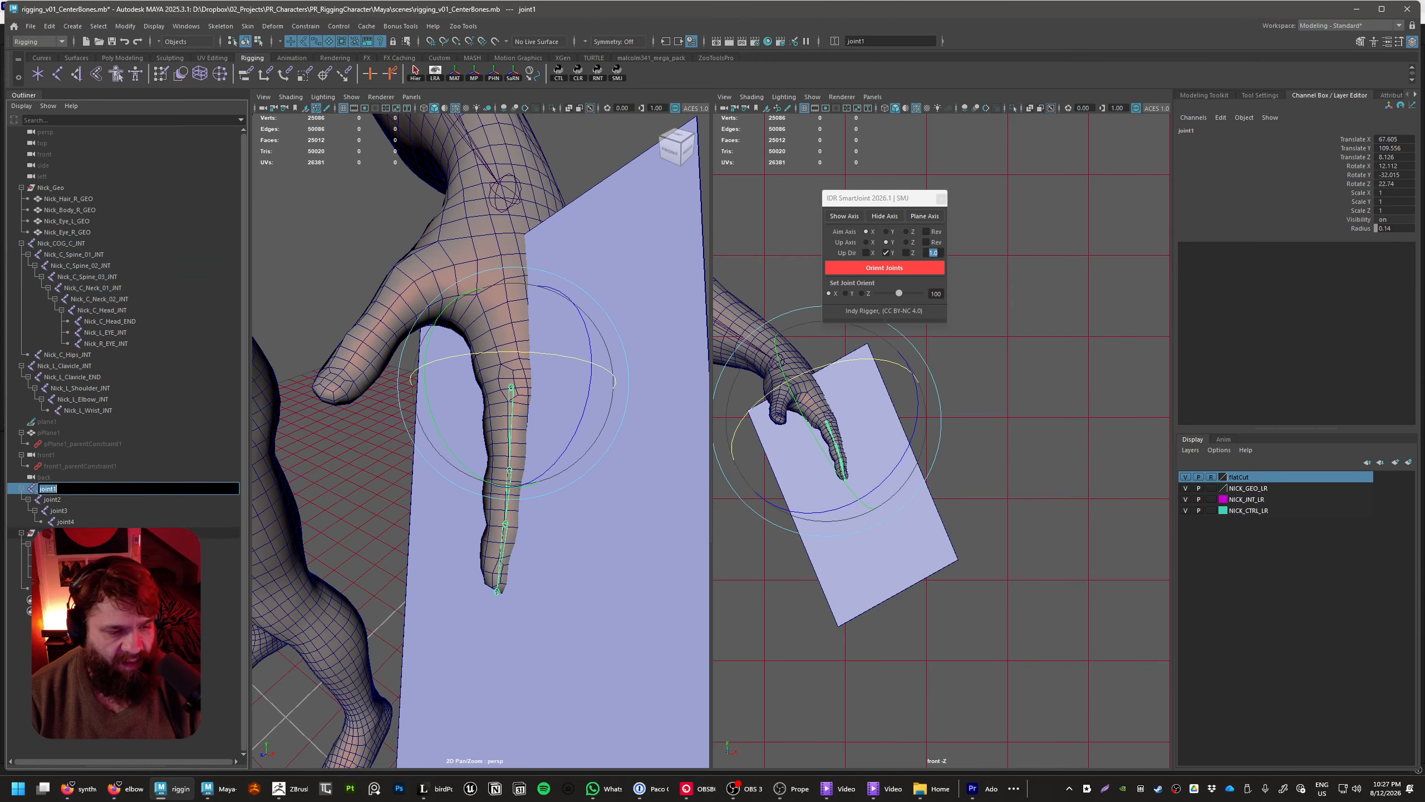
pyautogui.write('Nick_')
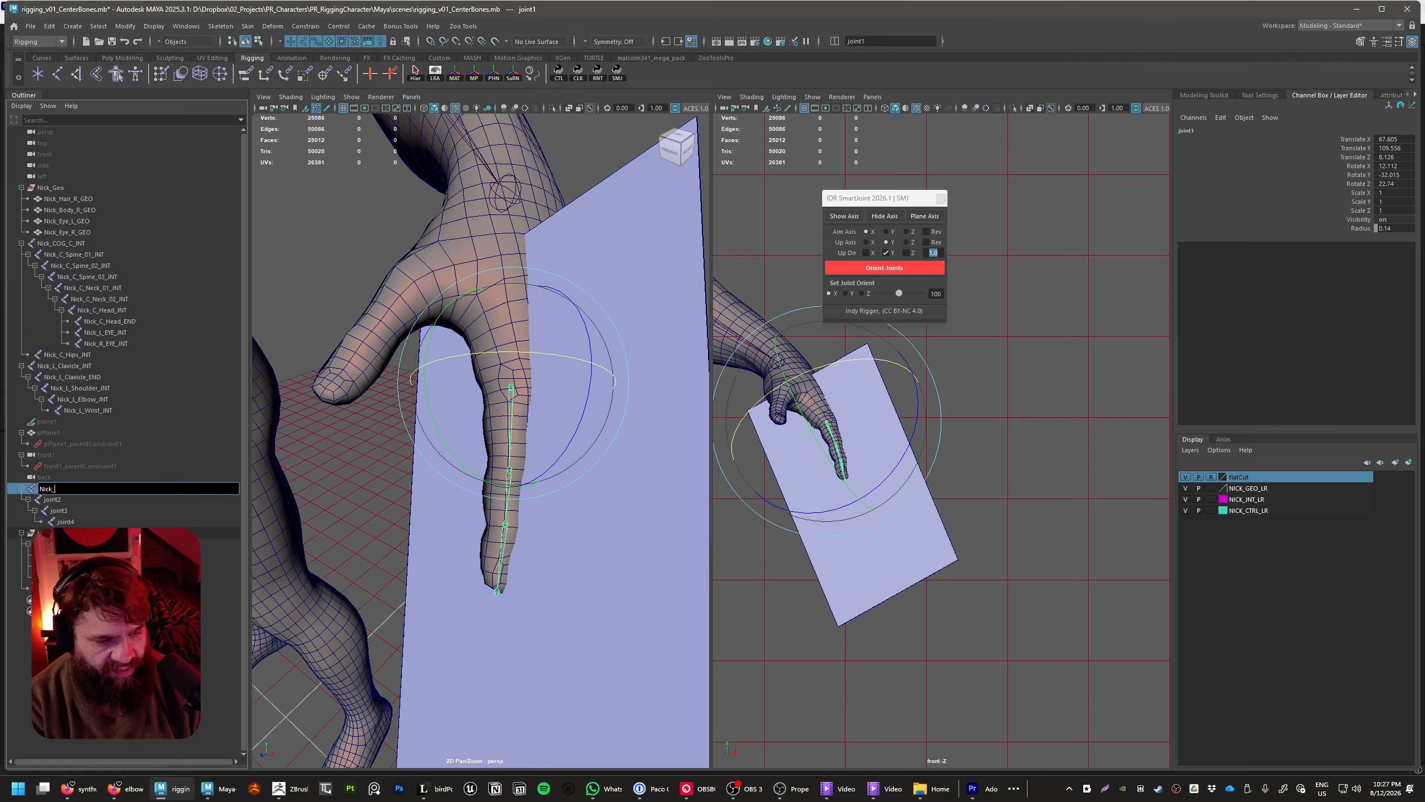
pyautogui.write('L_Index_01_JNT')
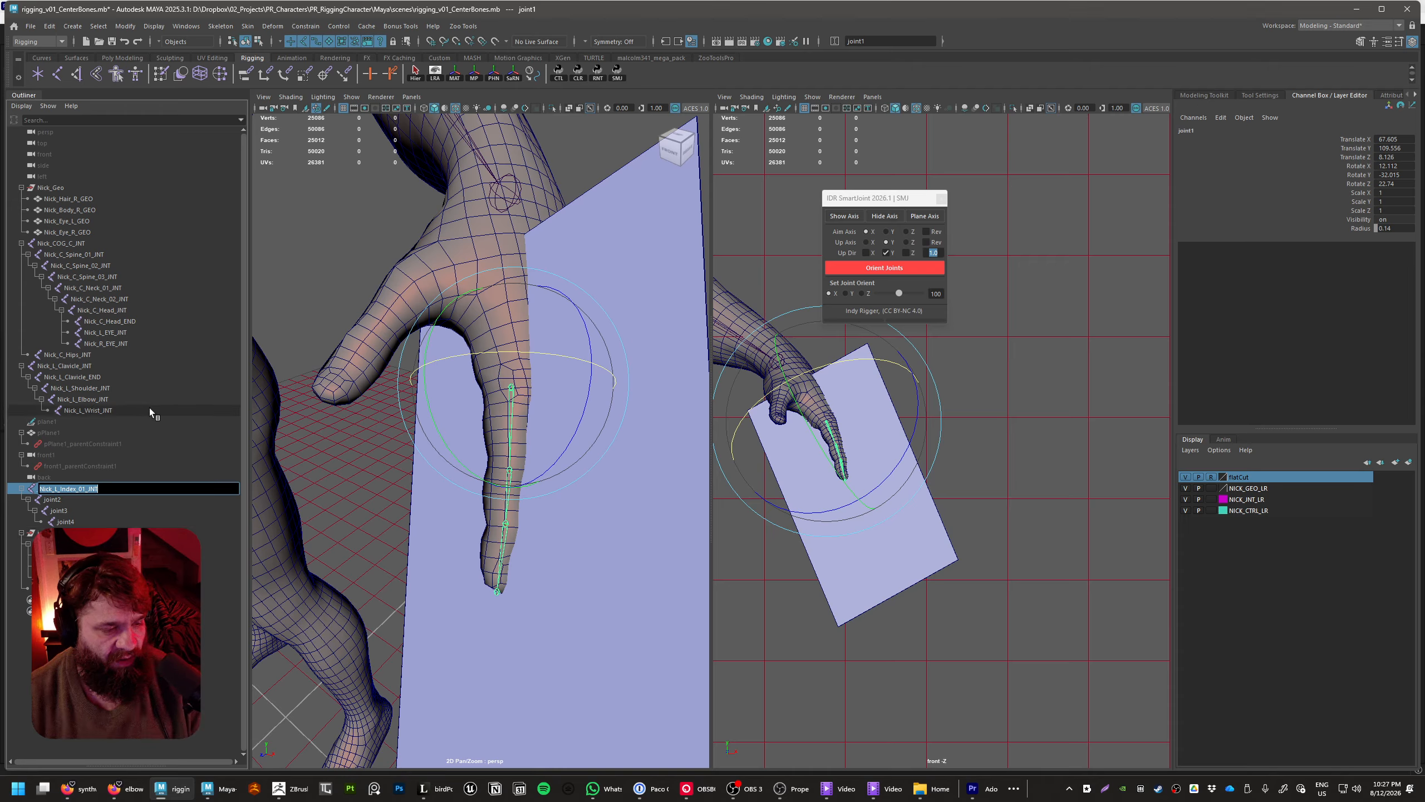
# Rename joint2 to Nick_L_Index_02_INT, reusing the copied joint name
pyautogui.click(118, 499)
pyautogui.keyDown('shift'); pyautogui.click(117, 520); pyautogui.keyUp('shift')
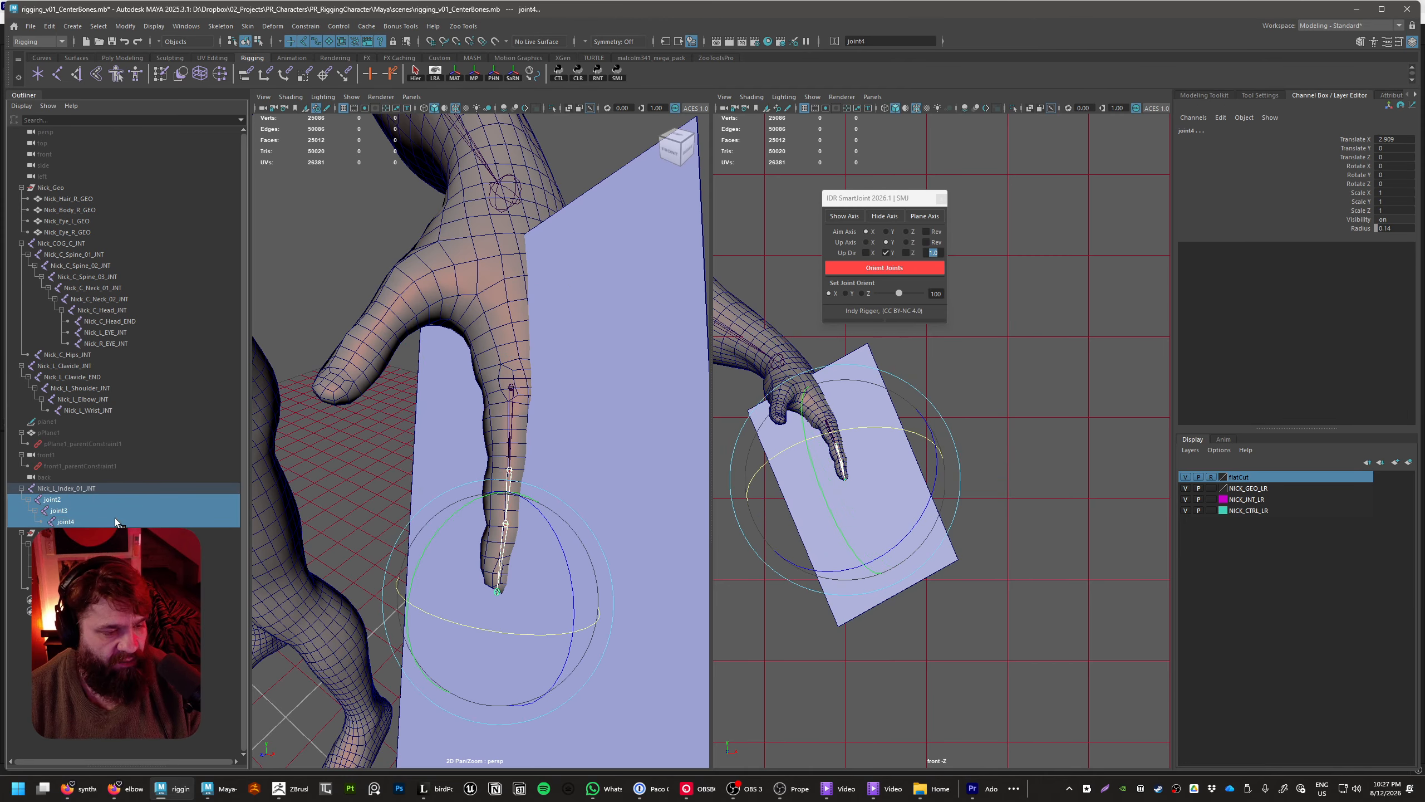
pyautogui.click(84, 499)
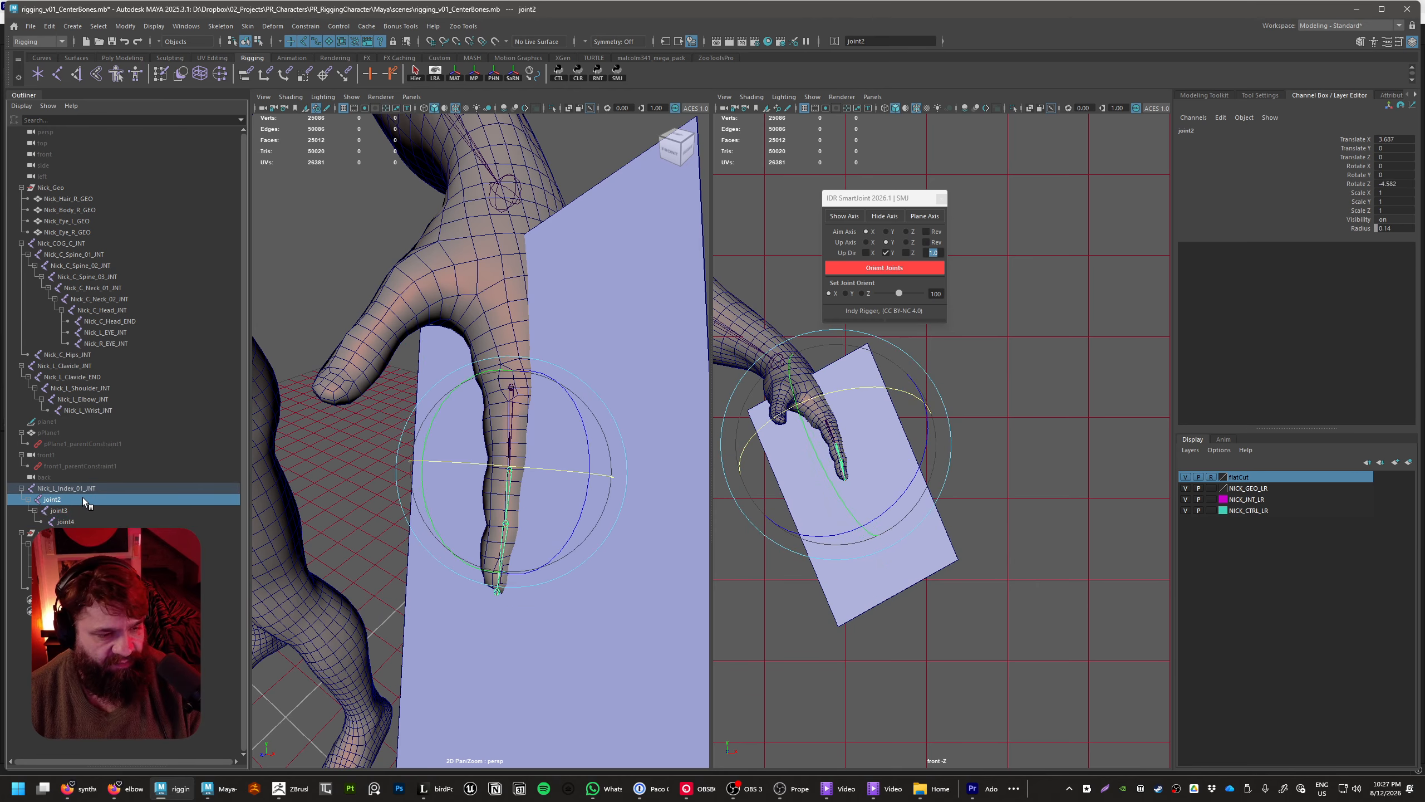
pyautogui.doubleClick(82, 498)
pyautogui.write('Nick_L_Index_01_INT')
pyautogui.press('Left')
pyautogui.press('Left')
pyautogui.press('Left')
pyautogui.press('Left')
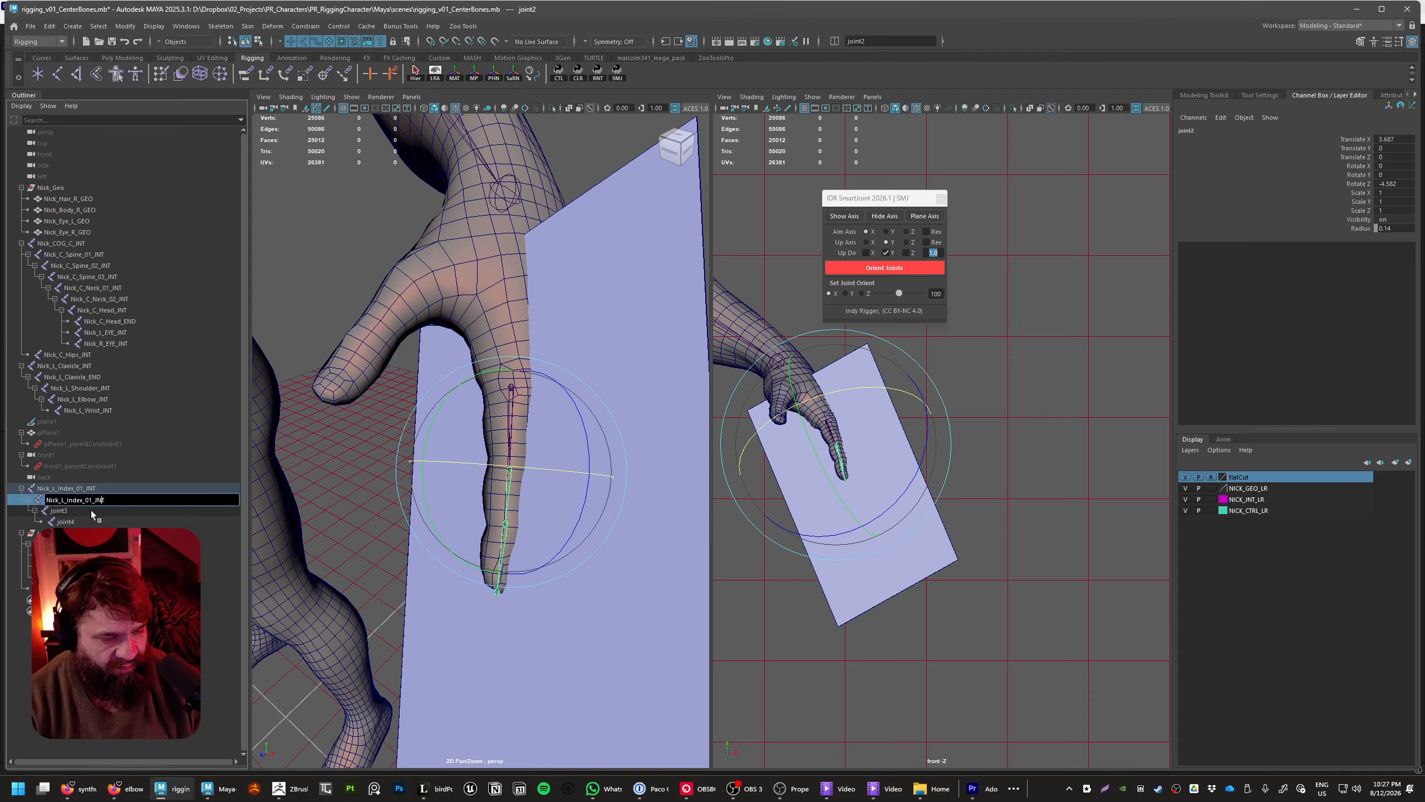
pyautogui.press('BackSpace')
pyautogui.write('2')
pyautogui.press('Return')
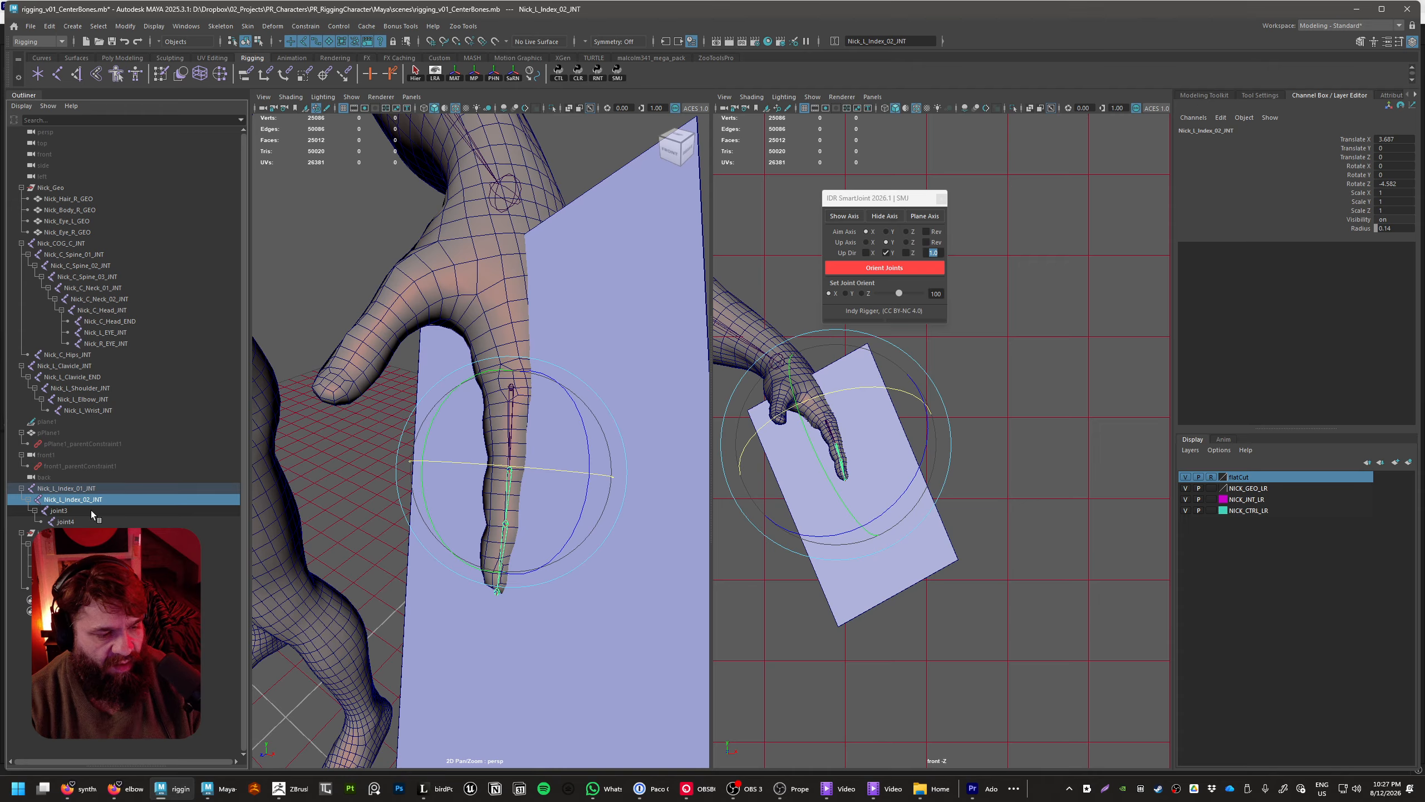
# Rename joint3 to Nick_L_Index_03_INT, reusing the copied joint name
pyautogui.click(100, 488)
pyautogui.doubleClick(62, 510)
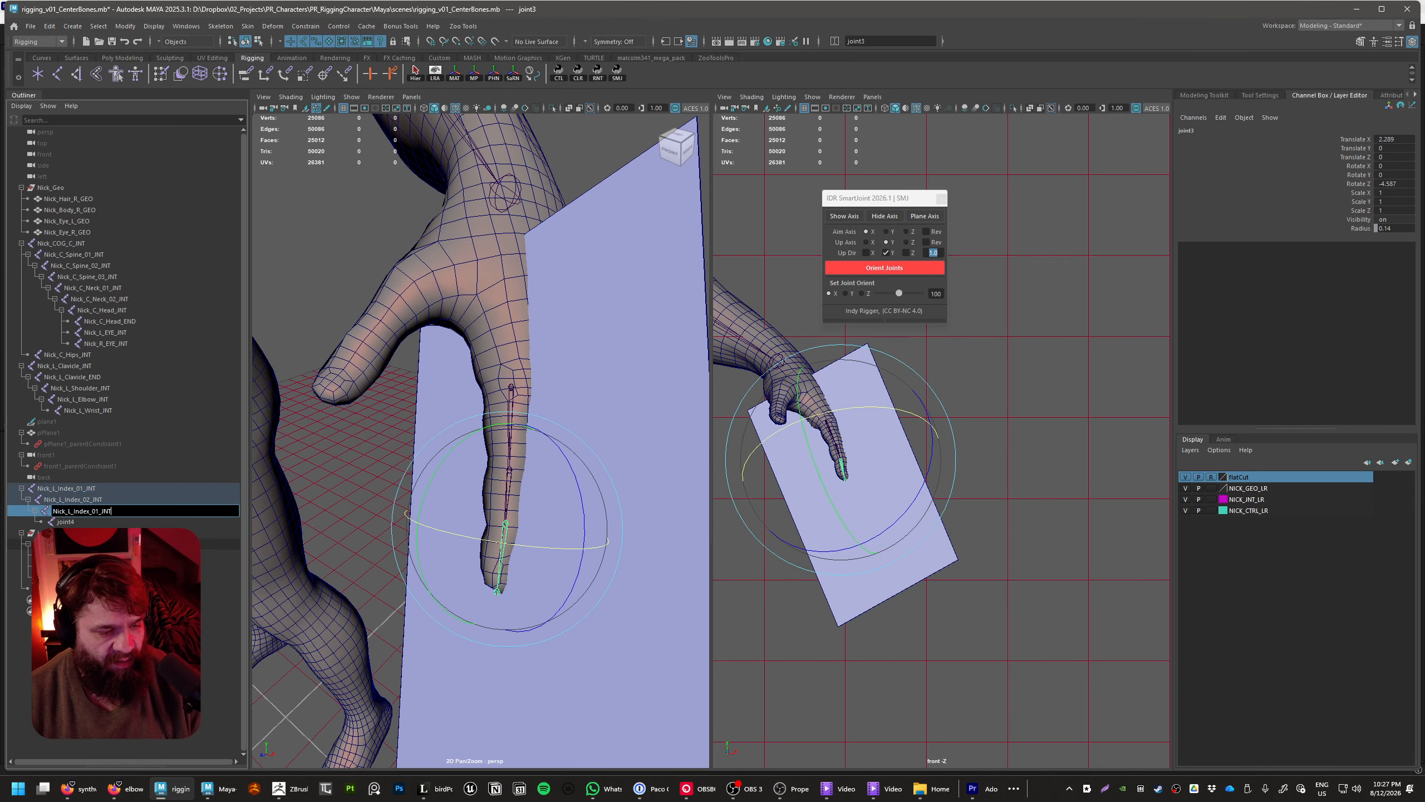
pyautogui.write('Nick_L_Index_01_INT')
pyautogui.press('Left')
pyautogui.press('Left')
pyautogui.press('Left')
pyautogui.press('BackSpace')
pyautogui.write('3')
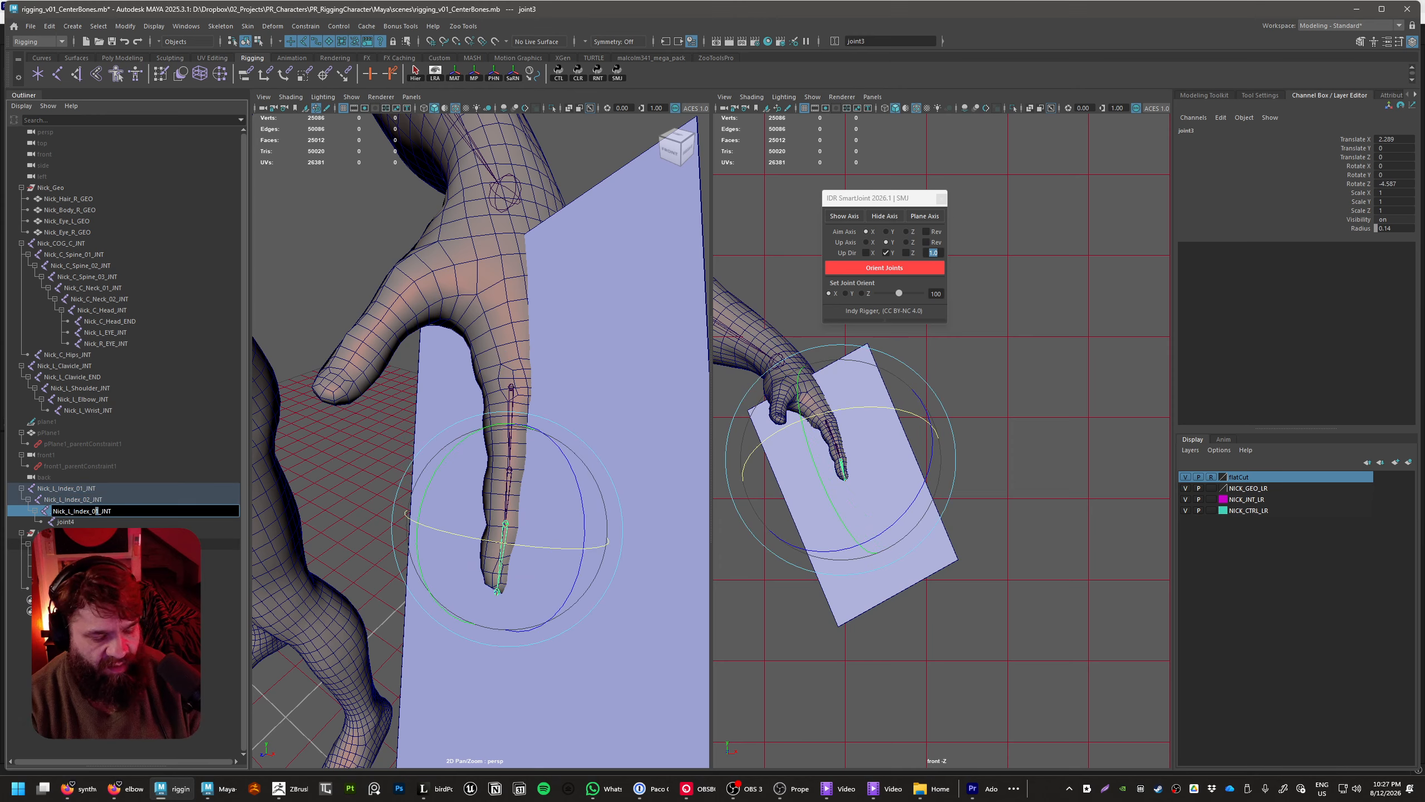
pyautogui.press('Return')
# Rename the fingertip joint, joint4, to Nick_L_Index_END
pyautogui.doubleClick(93, 521)
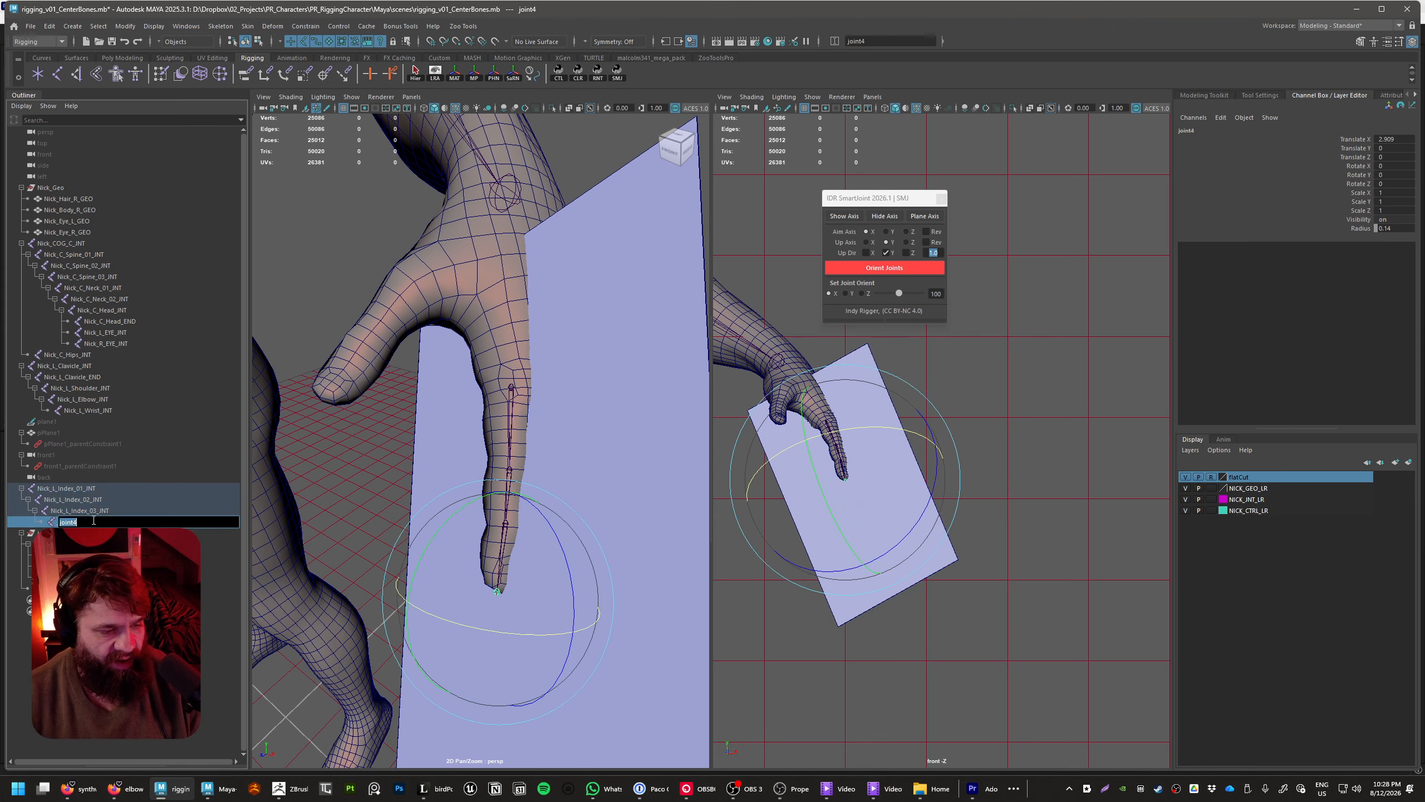
pyautogui.hotkey('shift', 'Left')
pyautogui.hotkey('shift', 'Left')
pyautogui.hotkey('shift', 'Left')
pyautogui.hotkey('shift', 'Left')
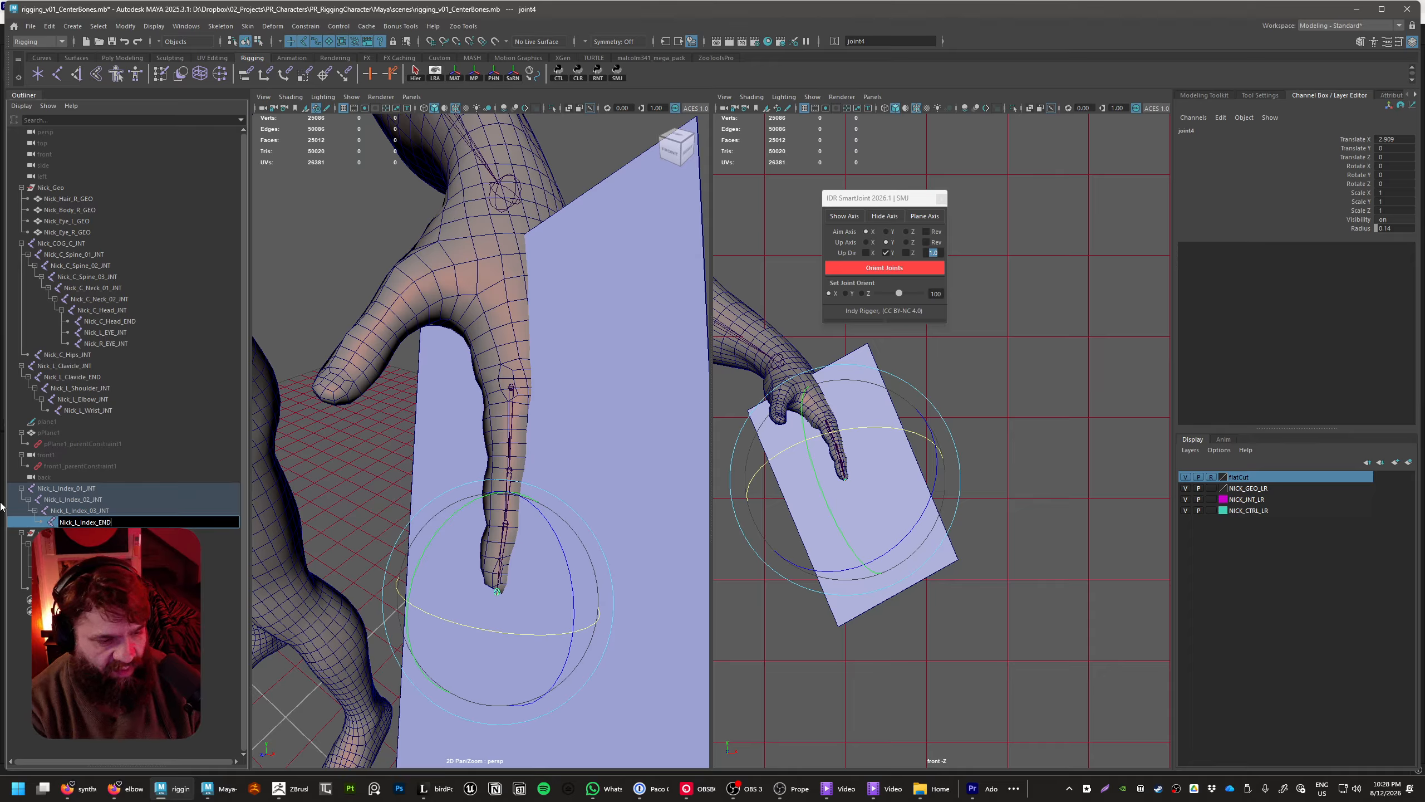
pyautogui.write('END')
pyautogui.press('Return')
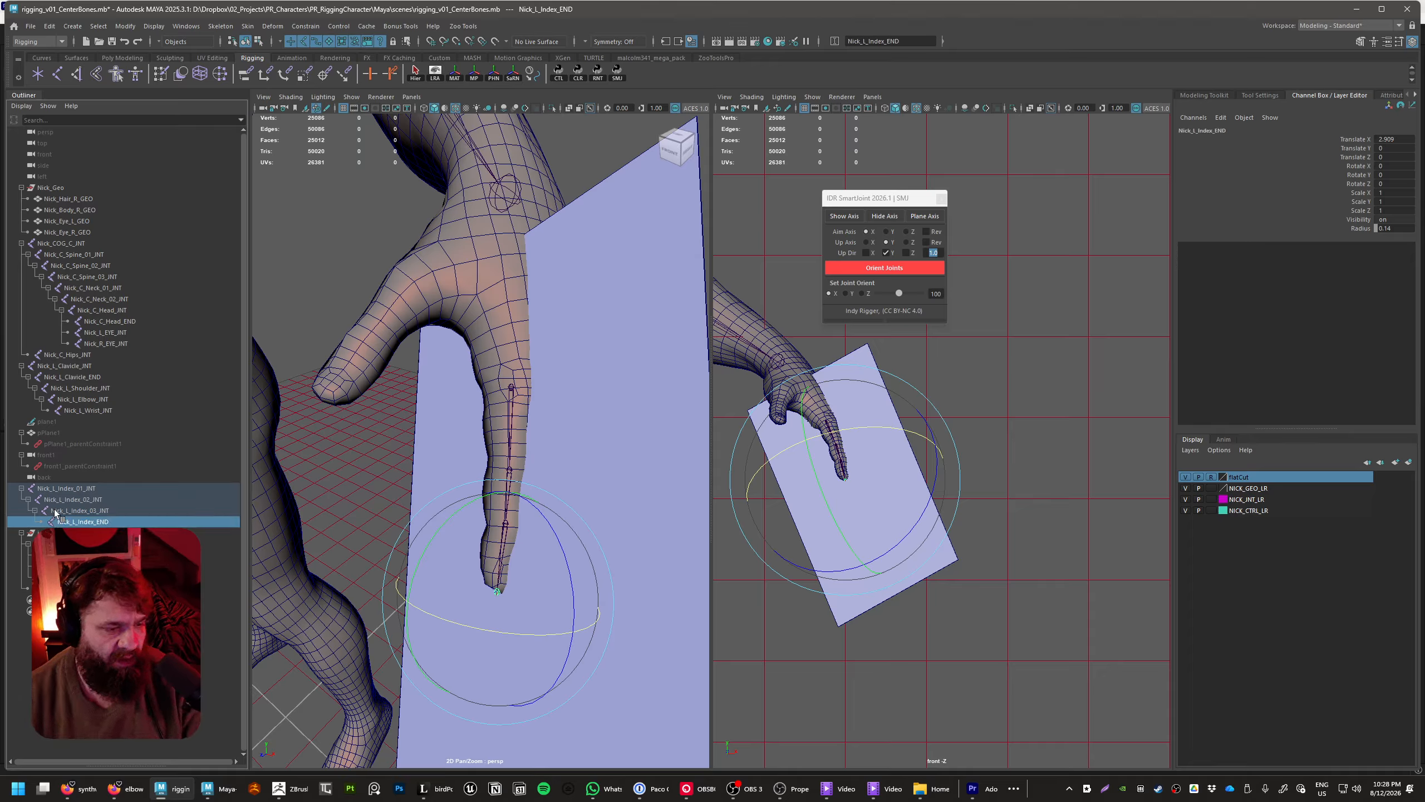
# Add the number 04 to the fingertip joint's name, making it Nick_L_Index_04_END
pyautogui.click(121, 511)
pyautogui.doubleClick(112, 522)
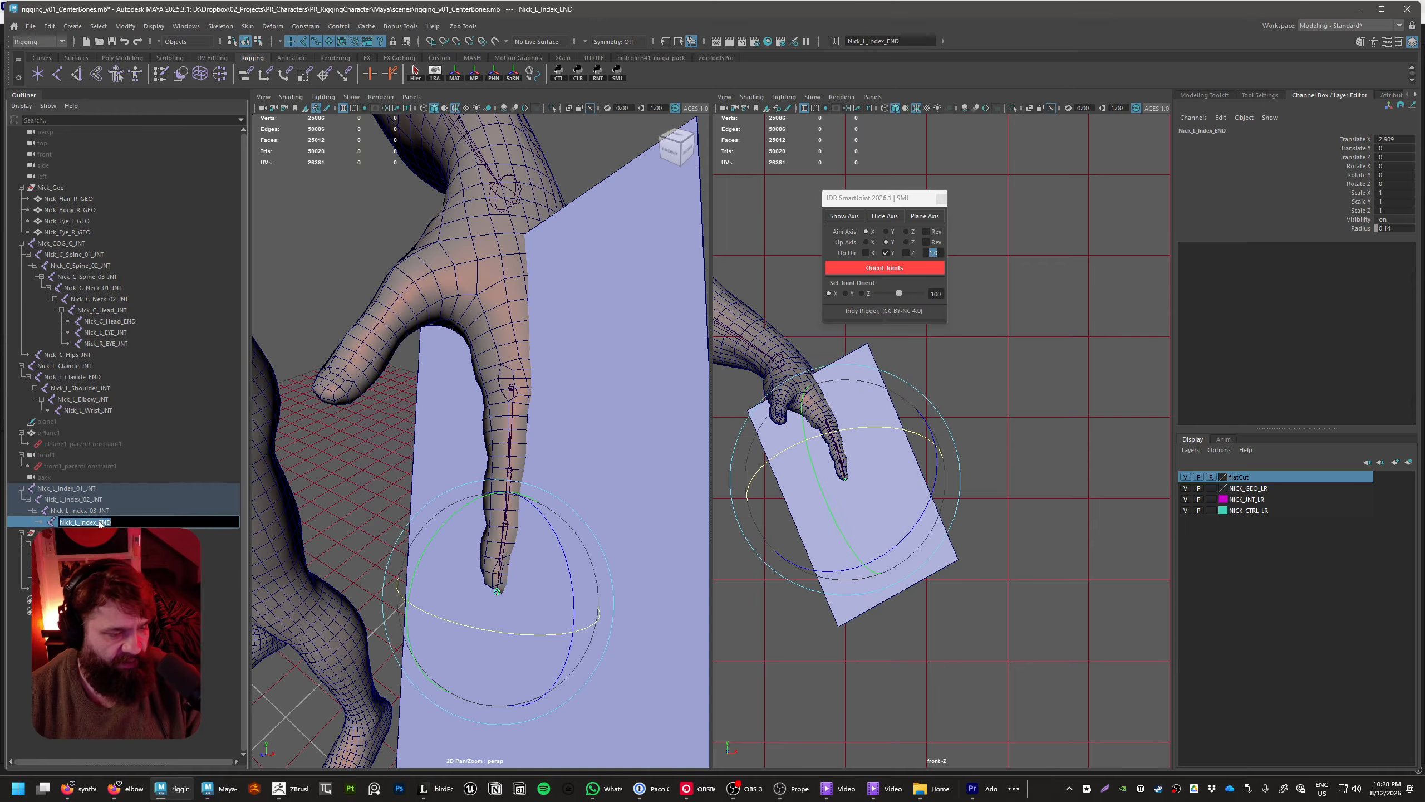
pyautogui.press('Left')
pyautogui.press('Left')
pyautogui.press('Left')
pyautogui.write('04_')
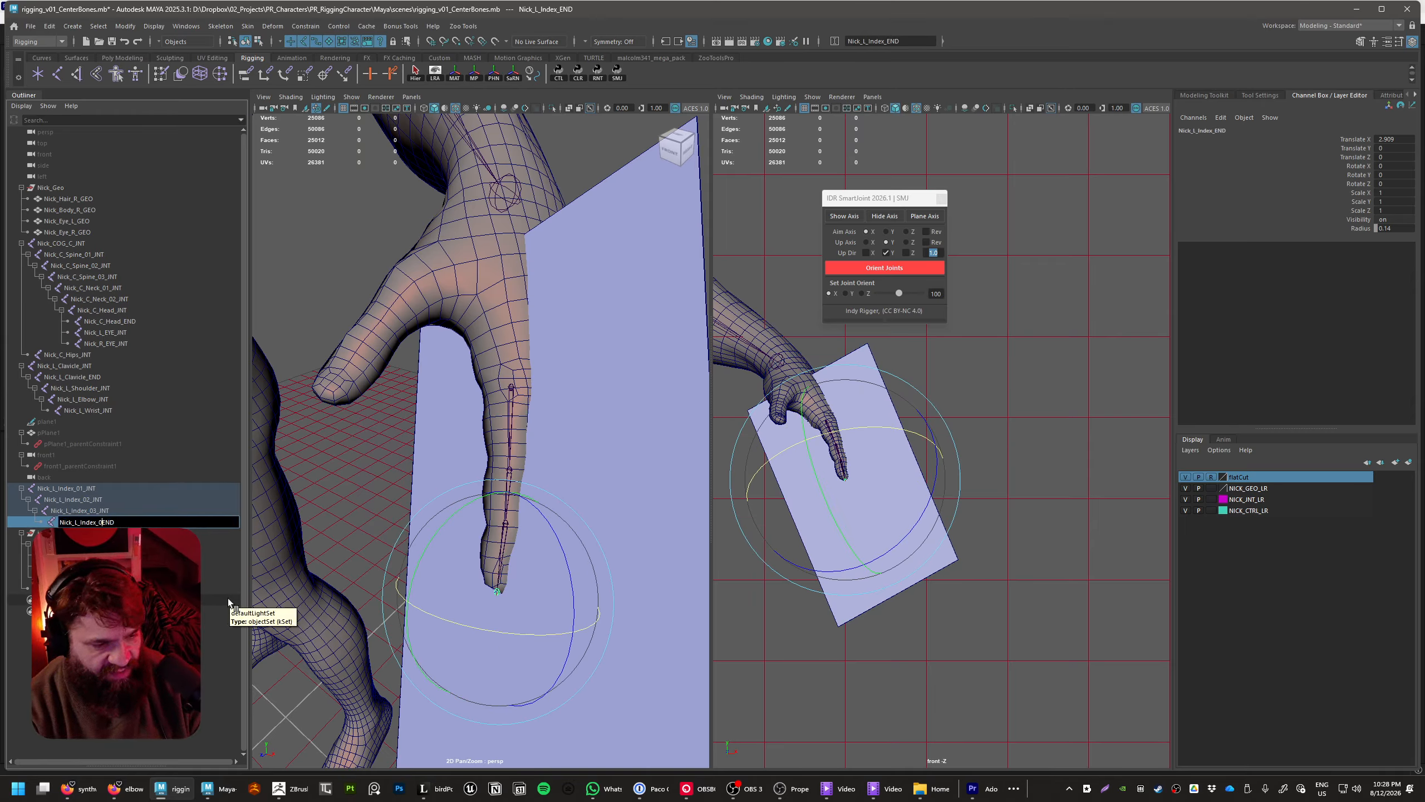
pyautogui.press('Return')
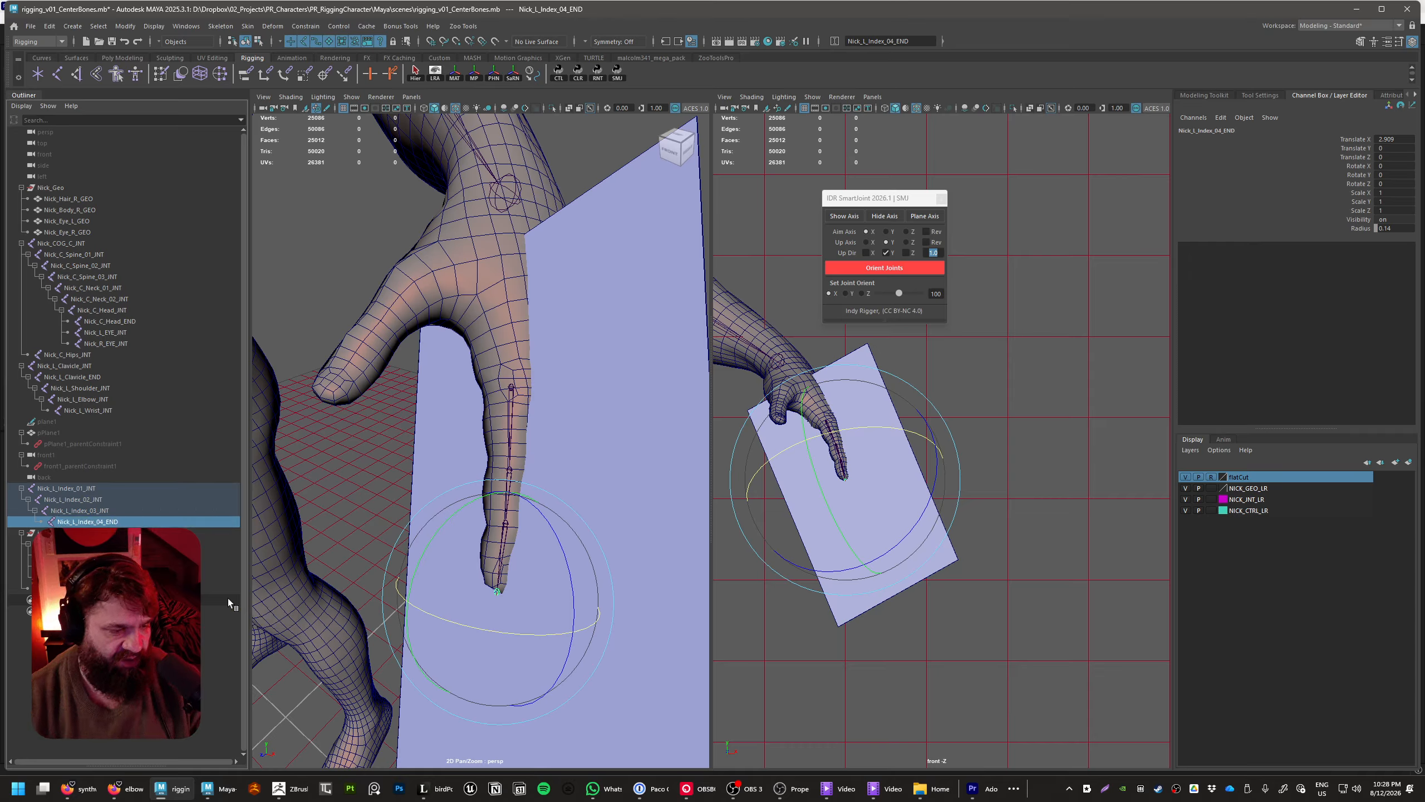
# Delete all the SmartJoint plane axis helpers from the left index finger
pyautogui.click(108, 486)
pyautogui.keyDown('alt'); pyautogui.moveTo(349, 616); pyautogui.dragTo(525, 572); pyautogui.keyUp('alt')
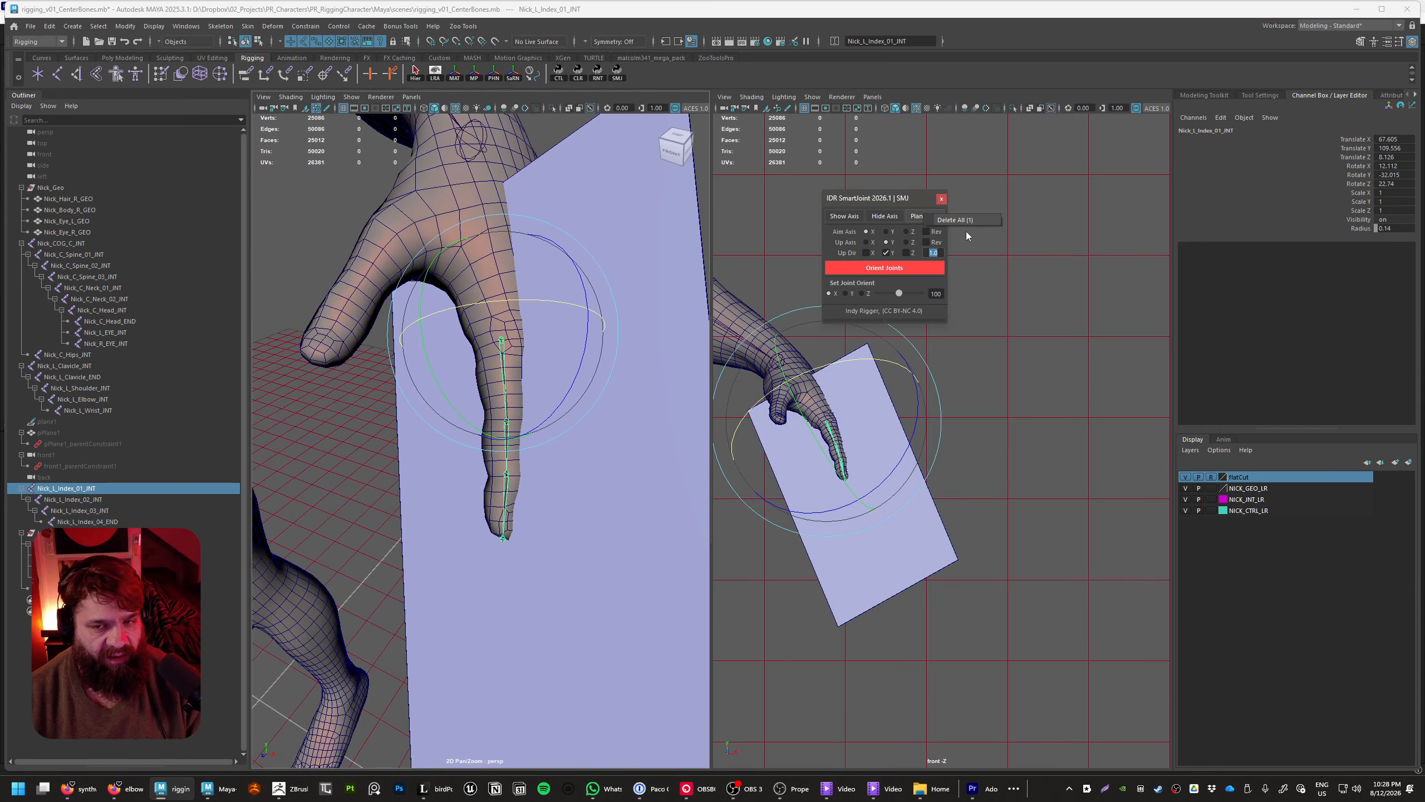
pyautogui.click(924, 216)
pyautogui.click(572, 517)
pyautogui.keyDown('alt'); pyautogui.moveTo(610, 506); pyautogui.dragTo(681, 576); pyautogui.keyUp('alt')
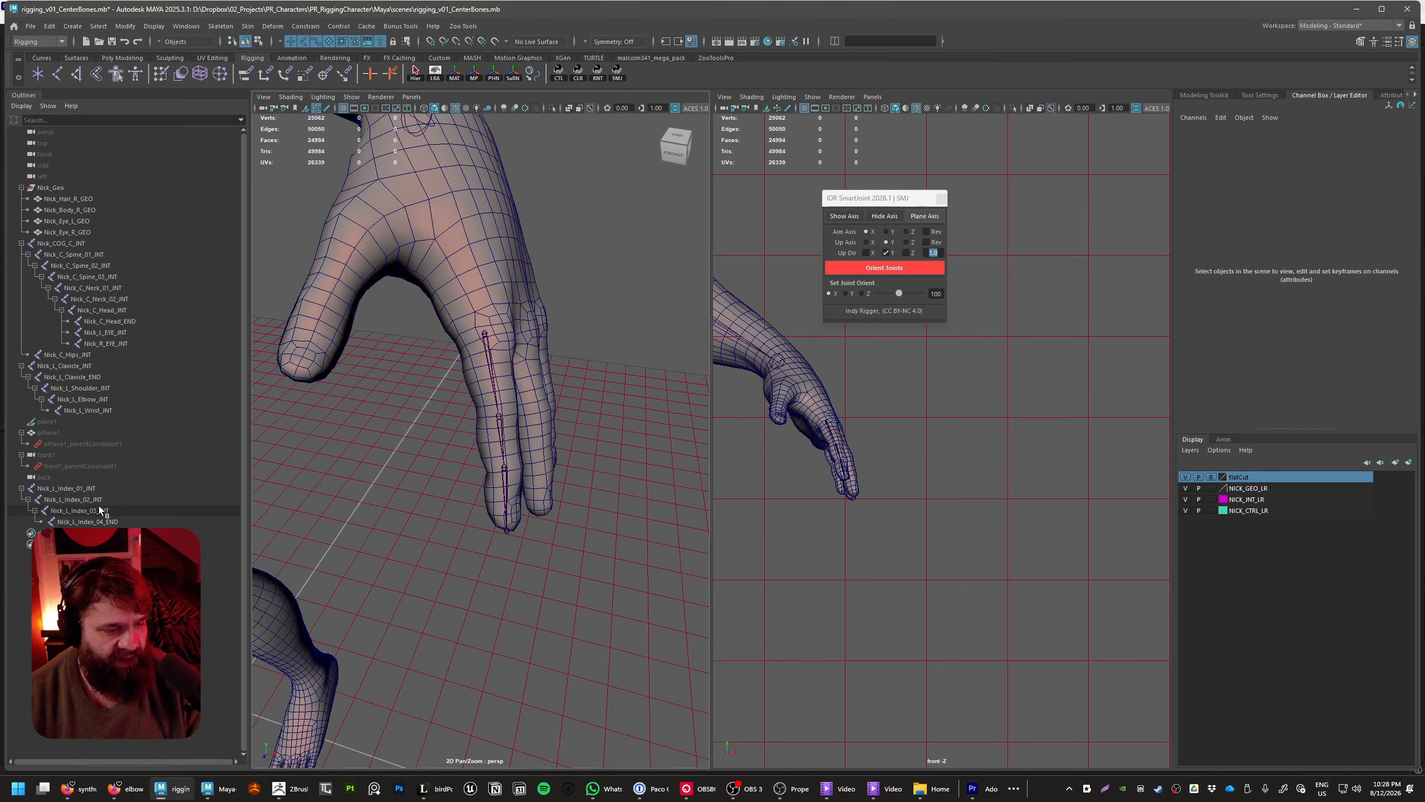
pyautogui.click(84, 488)
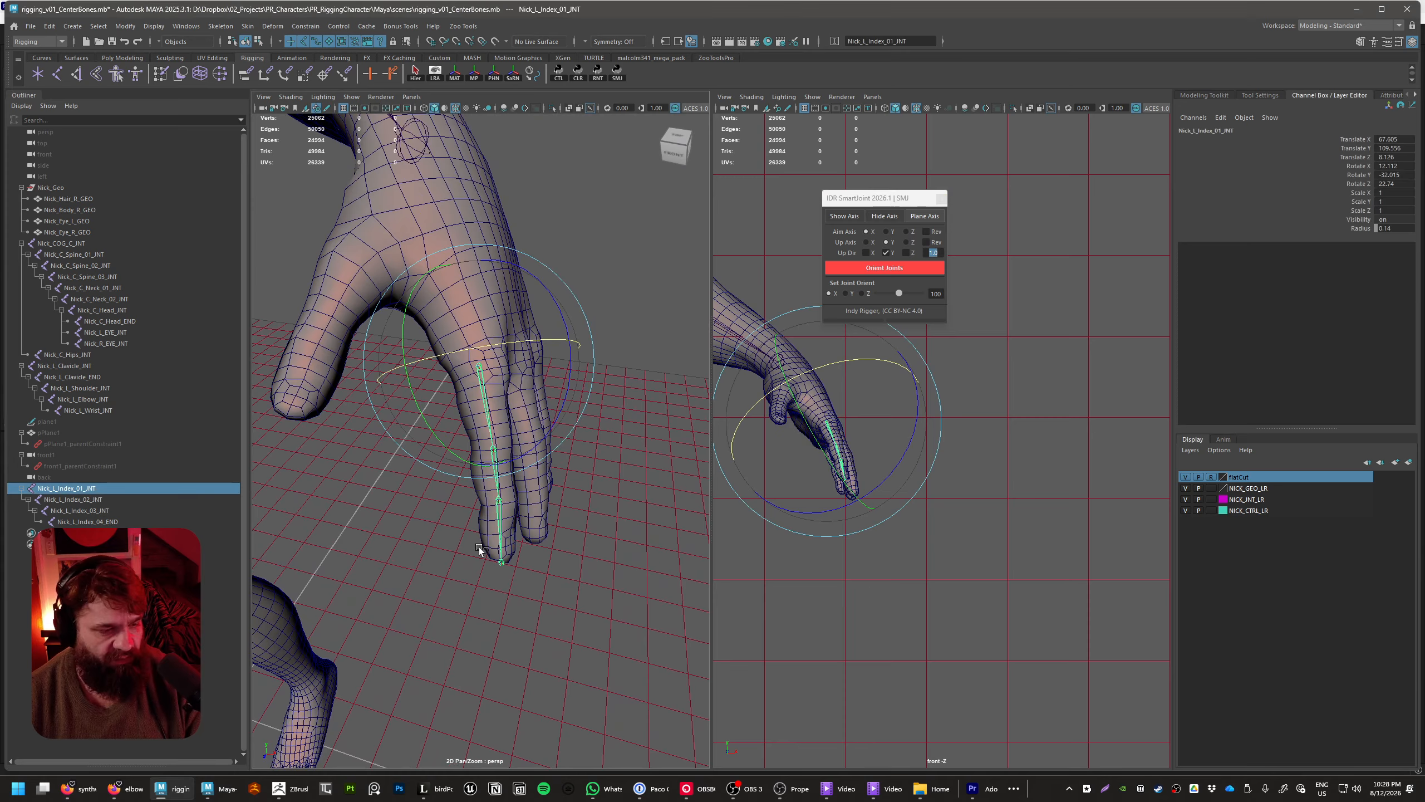
pyautogui.hotkey('ctrl', 'd')
pyautogui.click(22, 533)
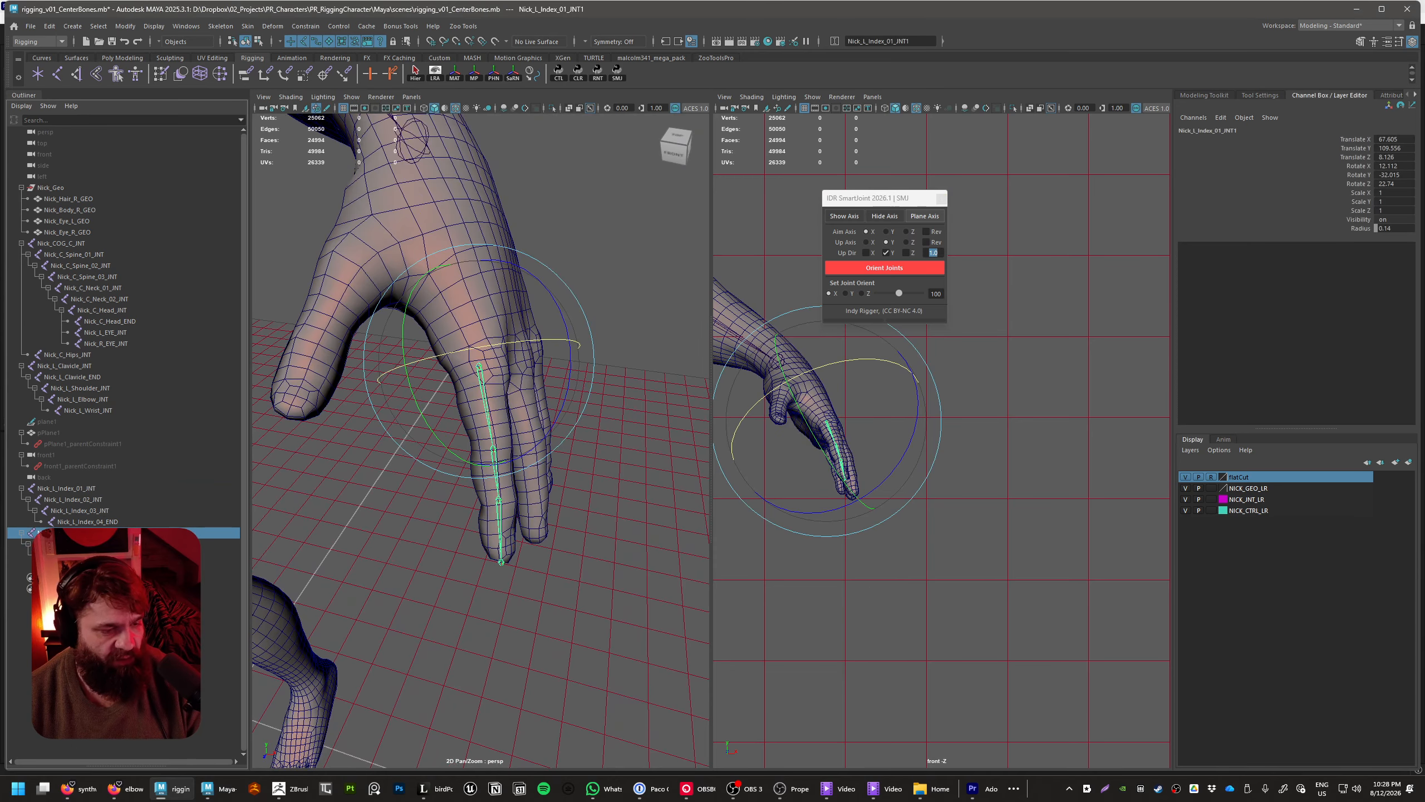
pyautogui.keyDown('alt'); pyautogui.moveTo(567, 444); pyautogui.dragTo(415, 421); pyautogui.keyUp('alt')
pyautogui.press('w')
pyautogui.moveTo(430, 377); pyautogui.dragTo(492, 411)
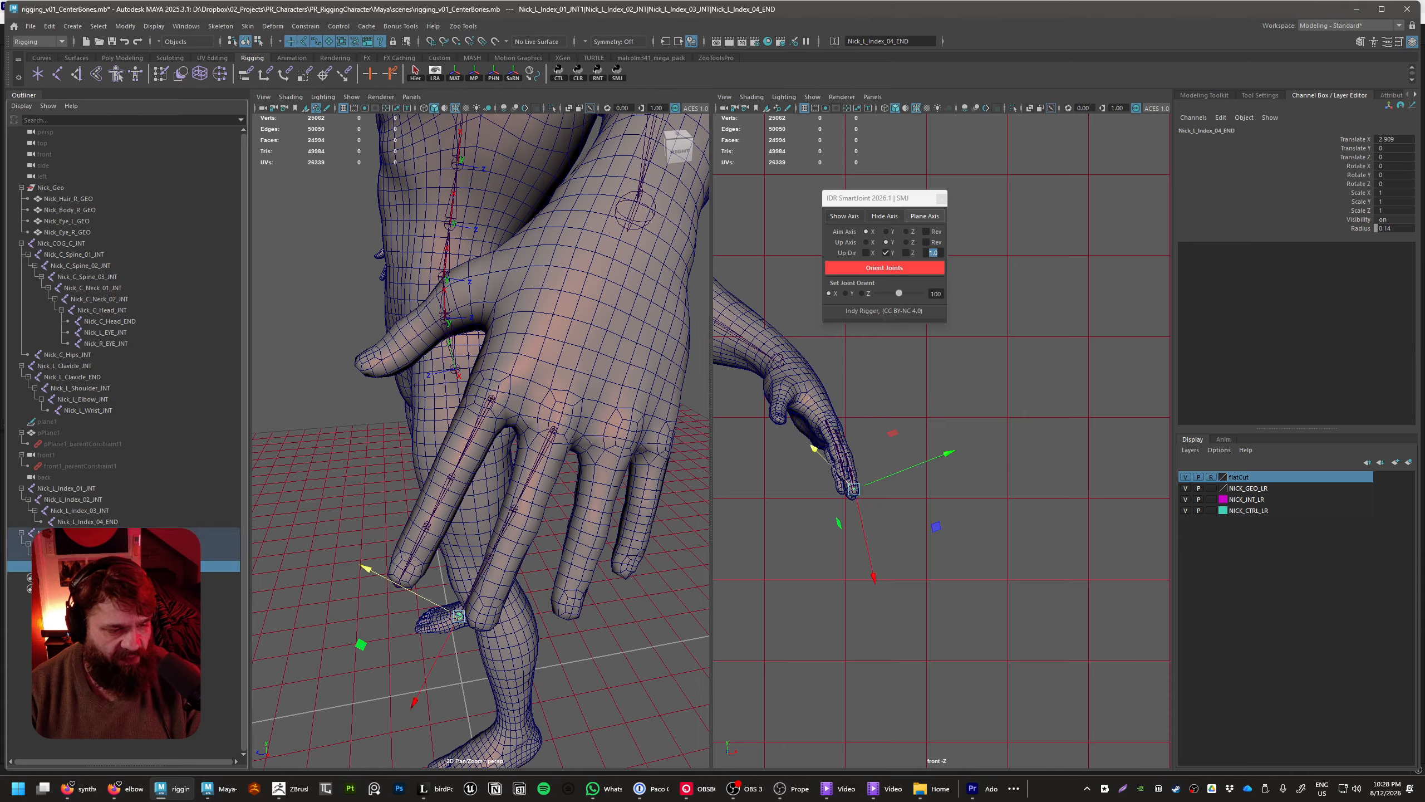
pyautogui.press('Delete')
# Freeze the rotation of Nick_L_Index_02_INT, using its selected Rotate X, Y and Z channels
pyautogui.click(79, 488)
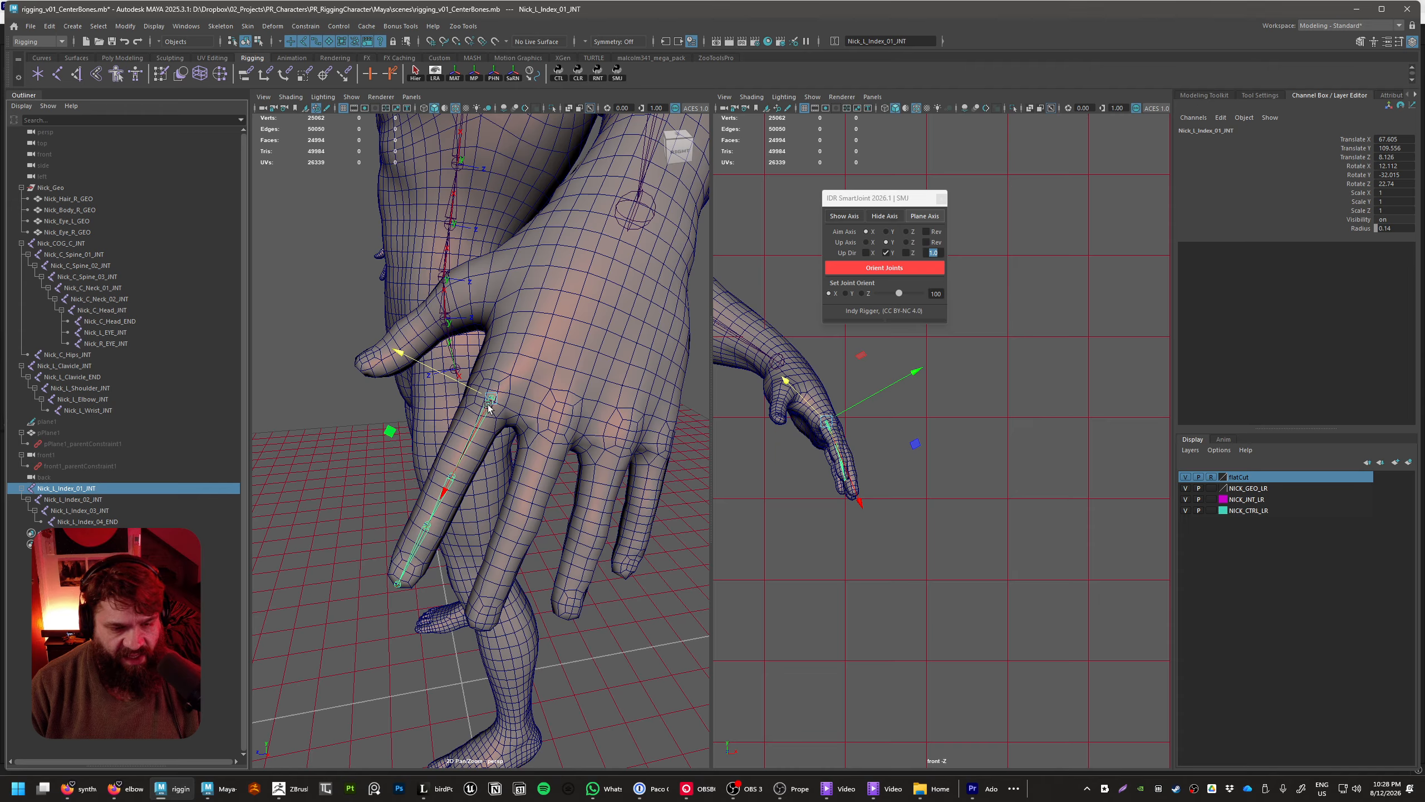
pyautogui.click(73, 499)
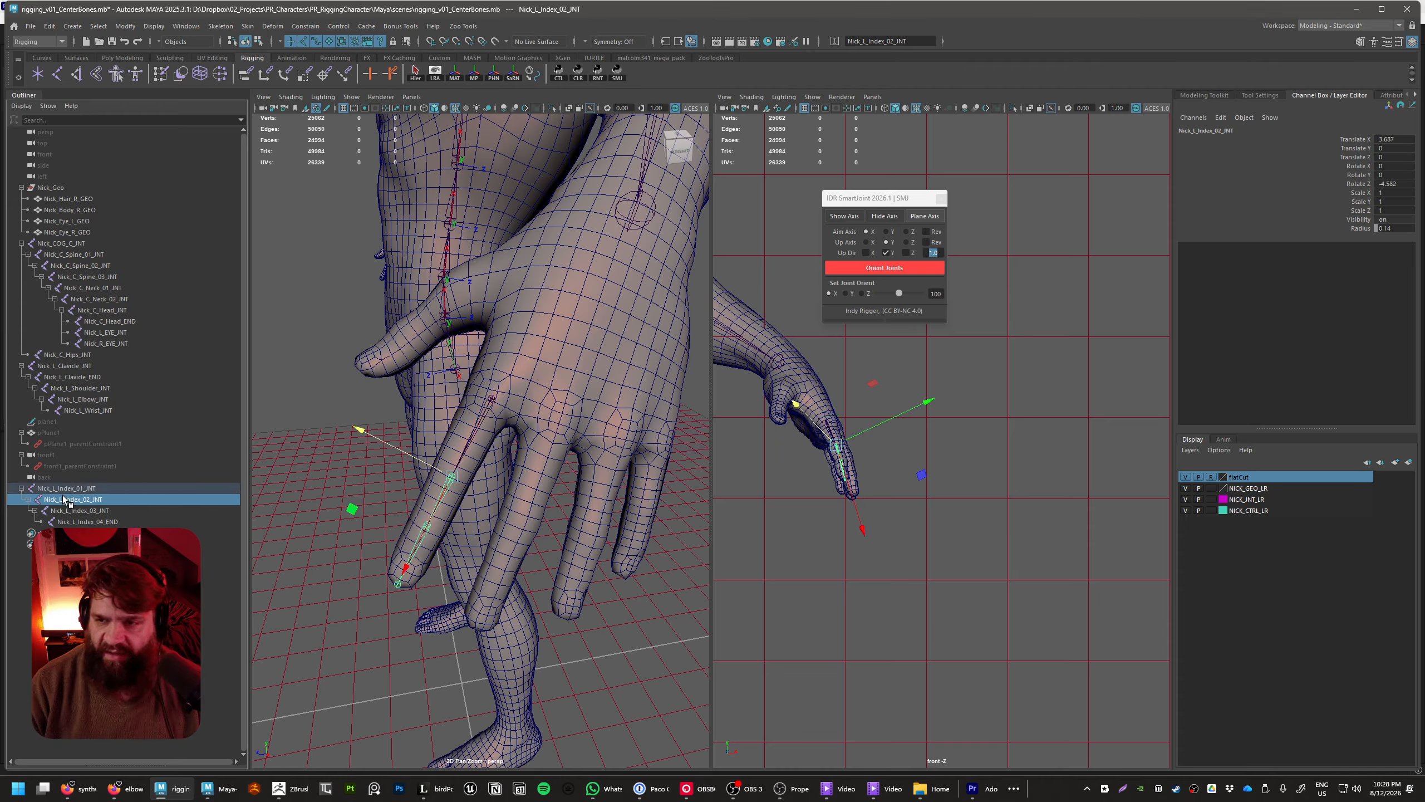
pyautogui.click(1351, 187)
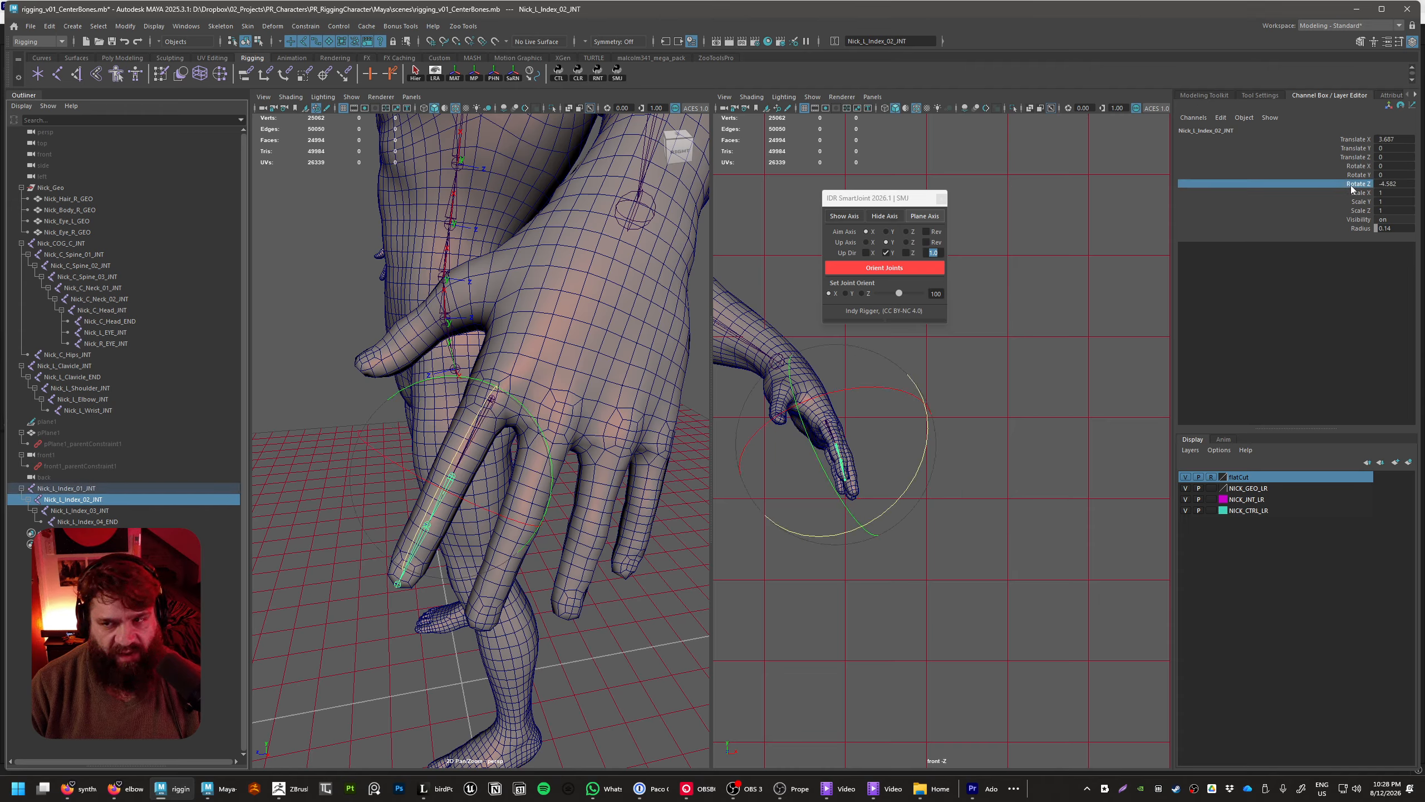
pyautogui.keyDown('shift'); pyautogui.click(1350, 167); pyautogui.keyUp('shift')
pyautogui.rightClick(1350, 166)
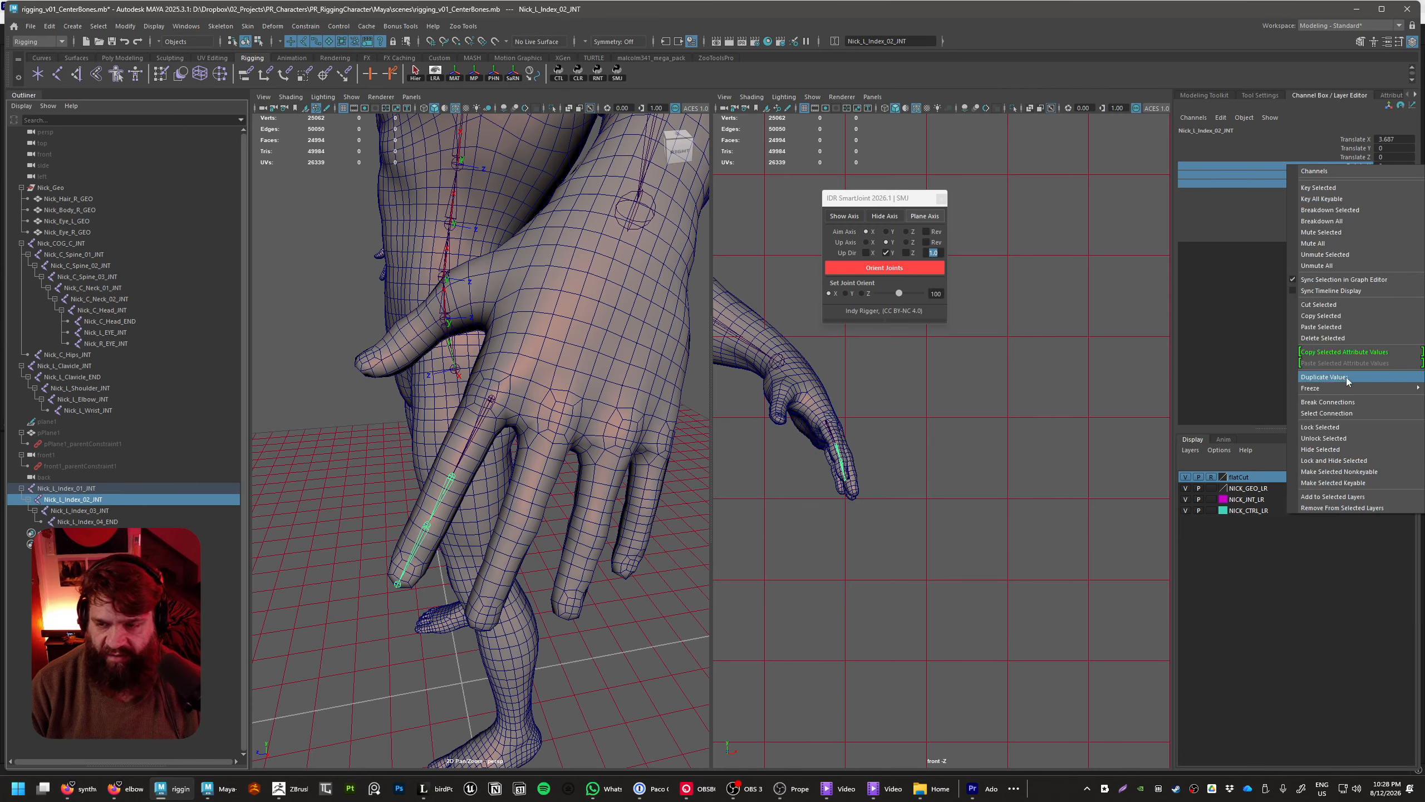
pyautogui.moveTo(1352, 389)
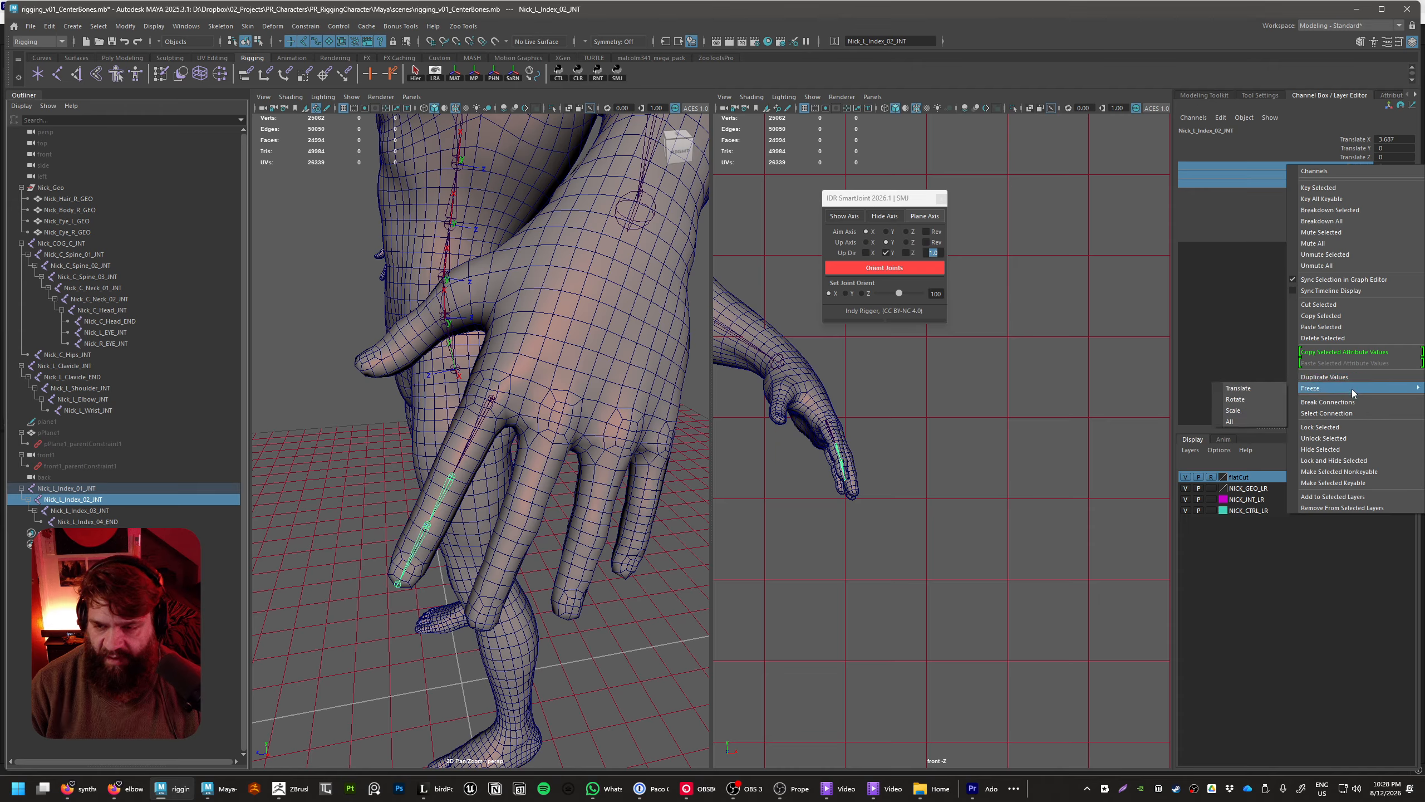
pyautogui.click(1245, 401)
# Check the rotation and Translate X channels of the other index finger joints against Nick_L_Index_02_INT
pyautogui.click(75, 511)
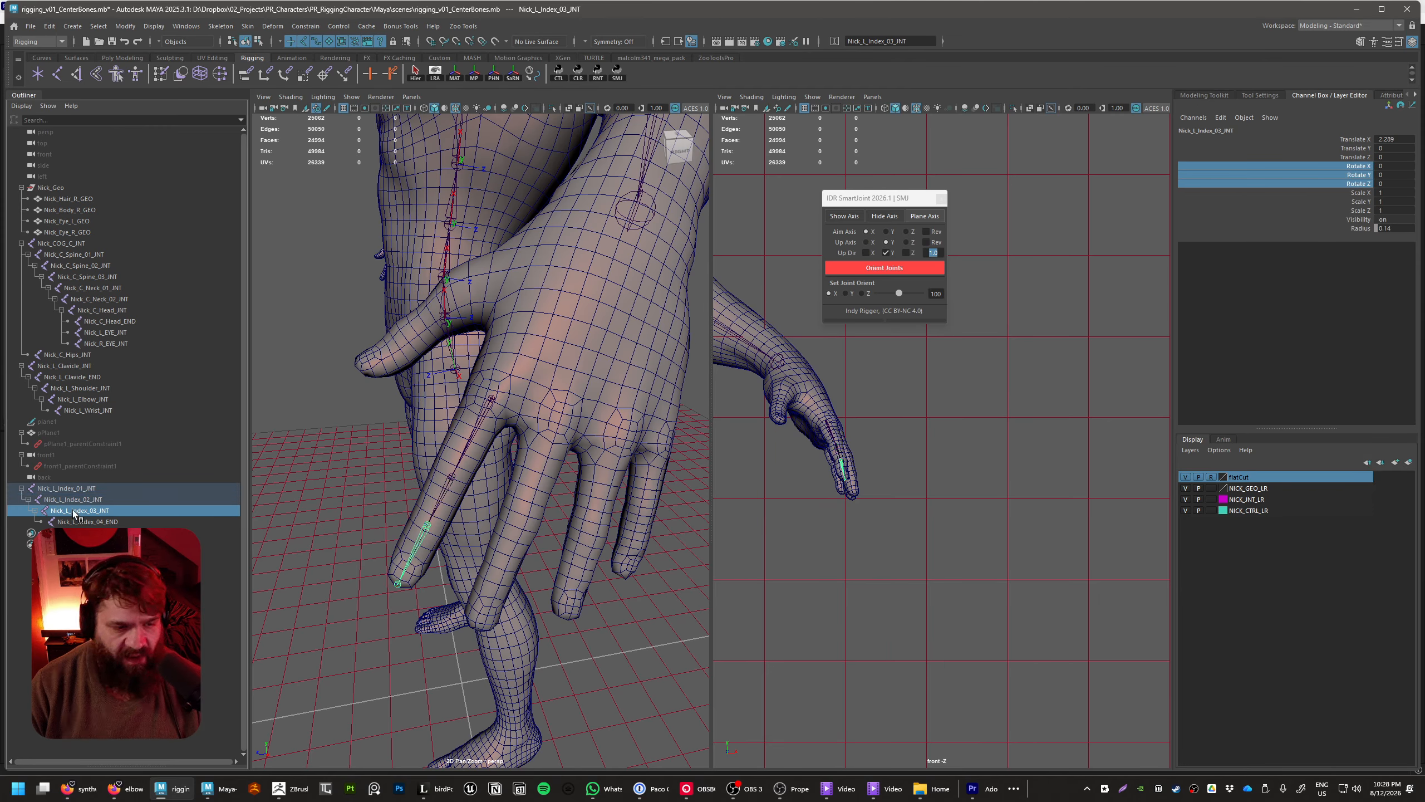
pyautogui.press('Down')
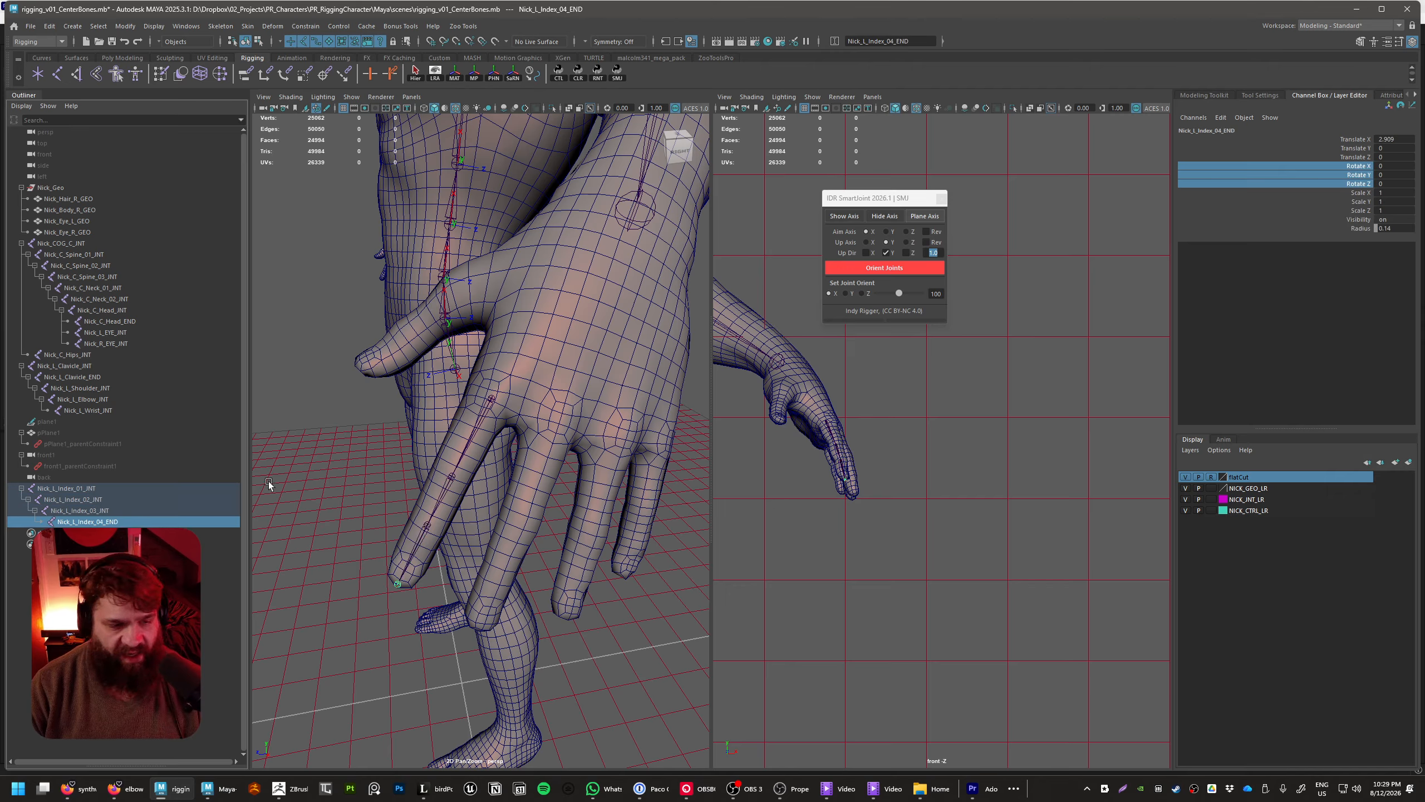
pyautogui.click(81, 511)
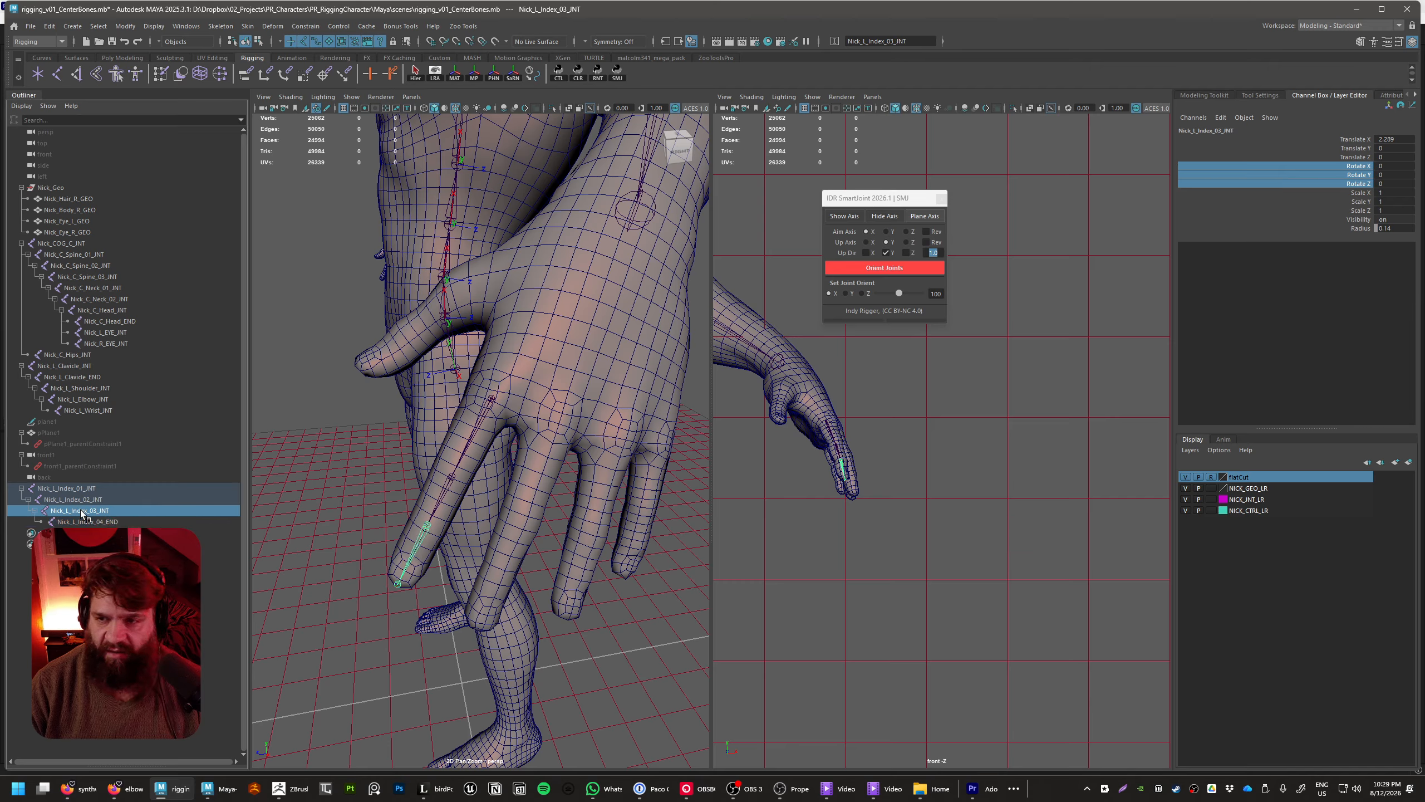
pyautogui.click(1352, 138)
pyautogui.click(111, 500)
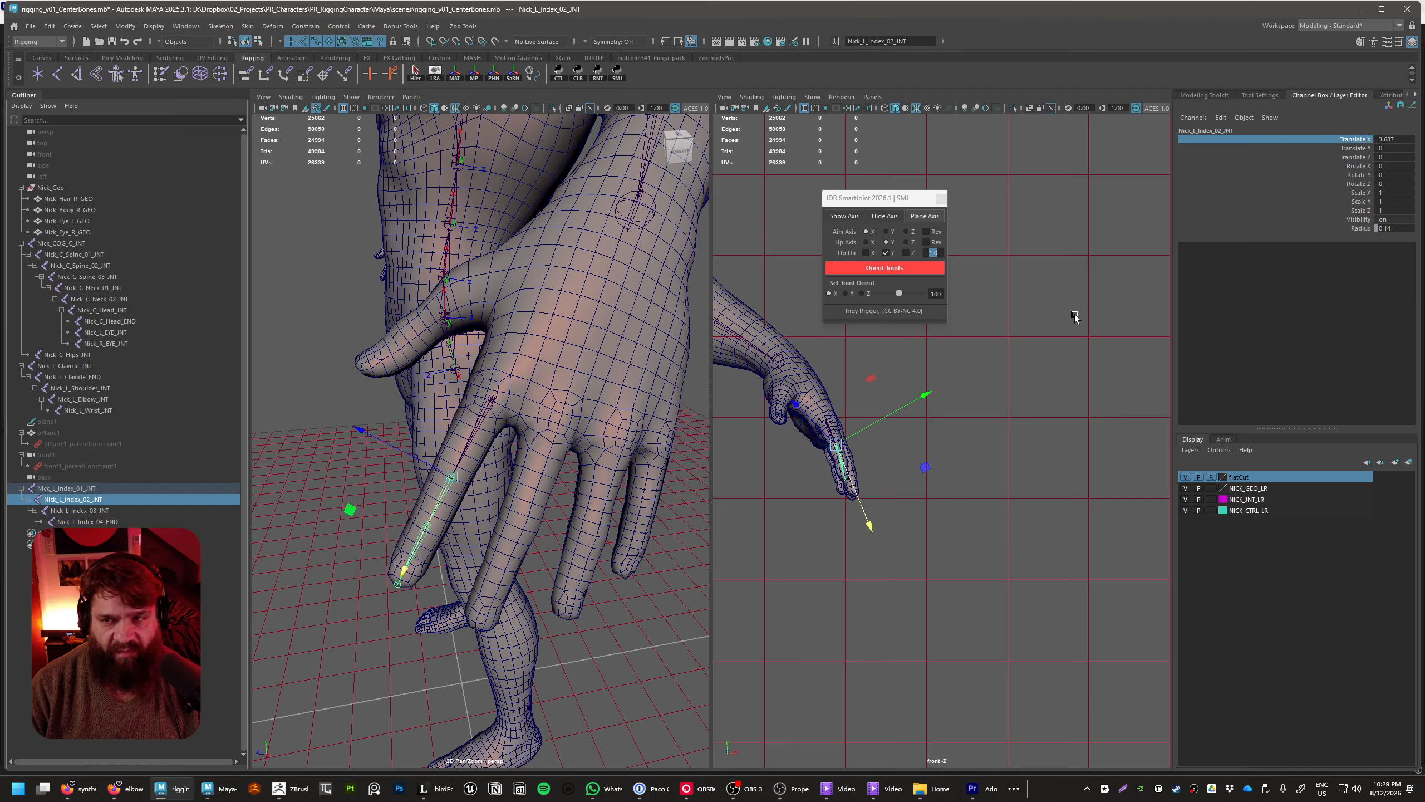
# Duplicate the joint chain starting at Nick_L_Index_01_INT and pull the copy away from the index finger
pyautogui.click(73, 487)
pyautogui.moveTo(426, 522)
pyautogui.keyDown('alt'); pyautogui.mouseDown()
pyautogui.moveTo(577, 508)
pyautogui.moveTo(597, 454)
pyautogui.moveTo(574, 443)
pyautogui.moveTo(652, 487)
pyautogui.moveTo(348, 504)
pyautogui.moveTo(404, 522)
pyautogui.mouseUp(); pyautogui.keyUp('alt')
pyautogui.hotkey('ctrl', 'd')
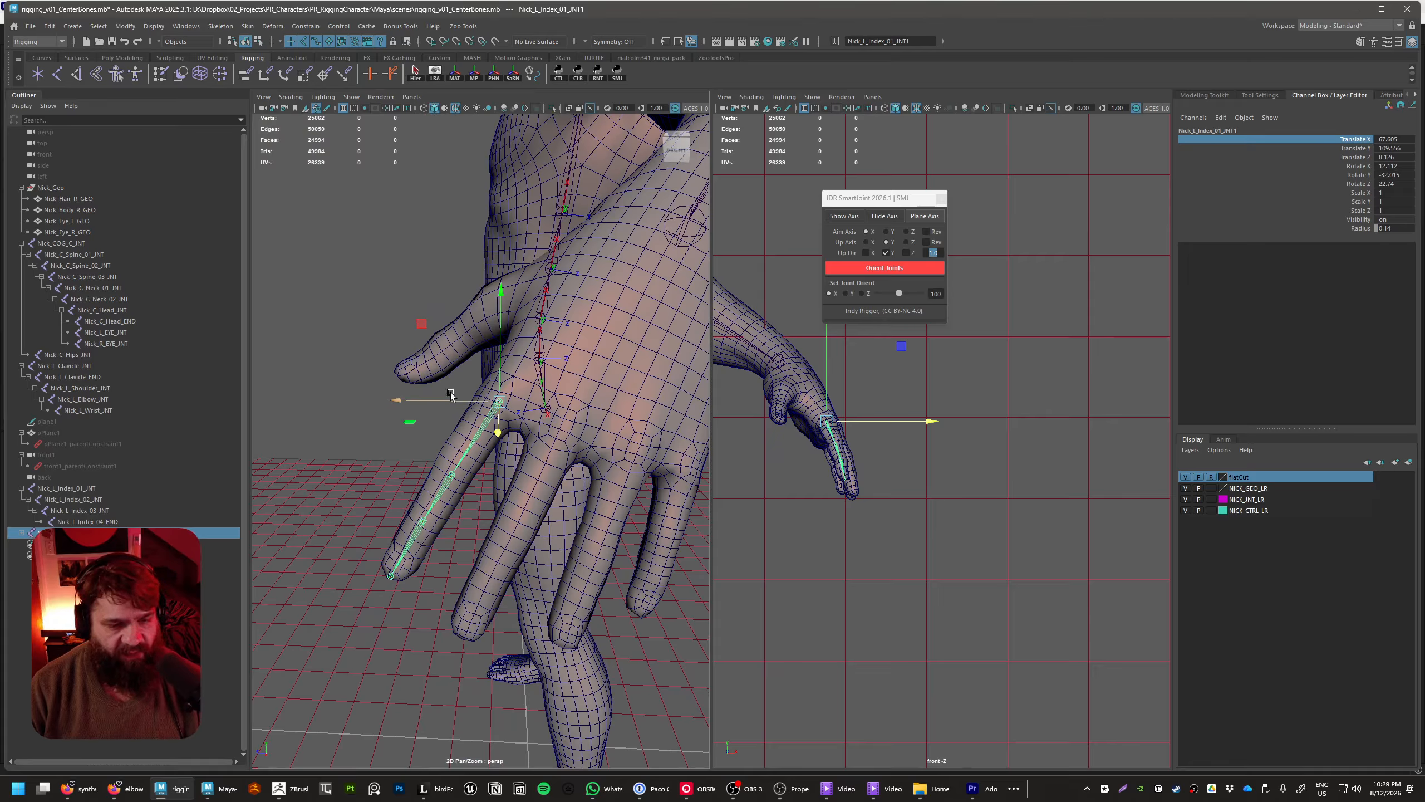
pyautogui.moveTo(418, 321); pyautogui.dragTo(397, 311, button='middle')
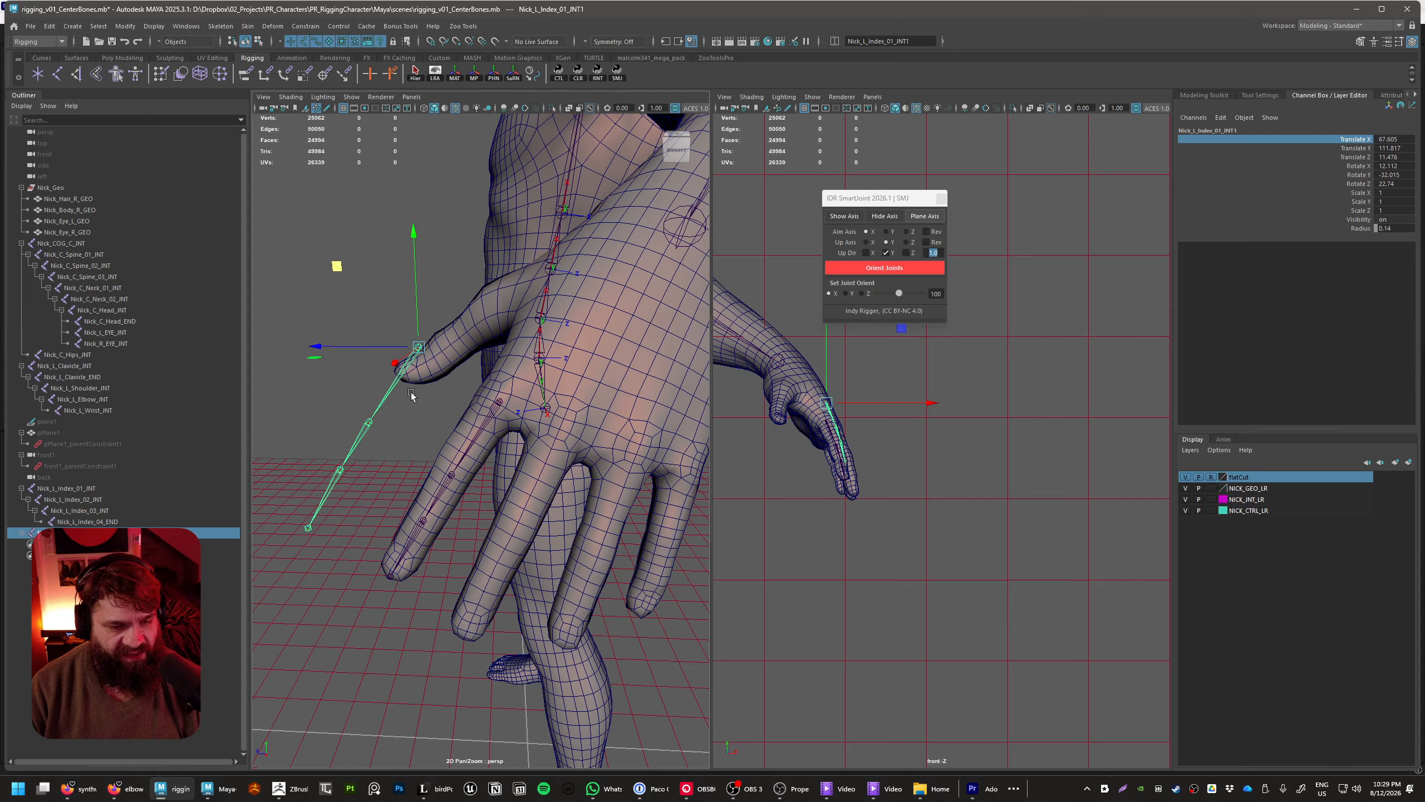
# Set the Move tool's axis orientation to Object for the duplicated chain
pyautogui.press('w')
pyautogui.click(431, 329)
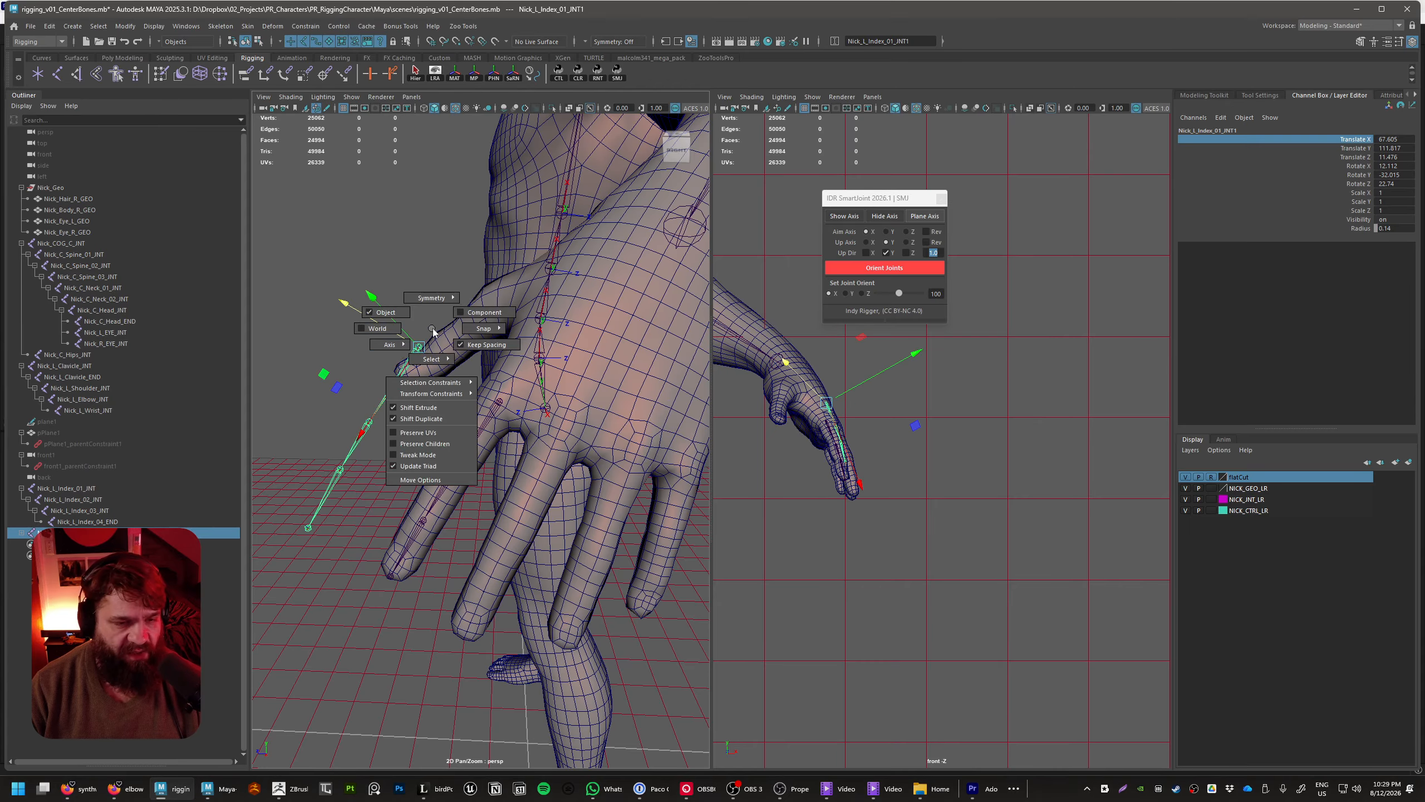
pyautogui.press('e')
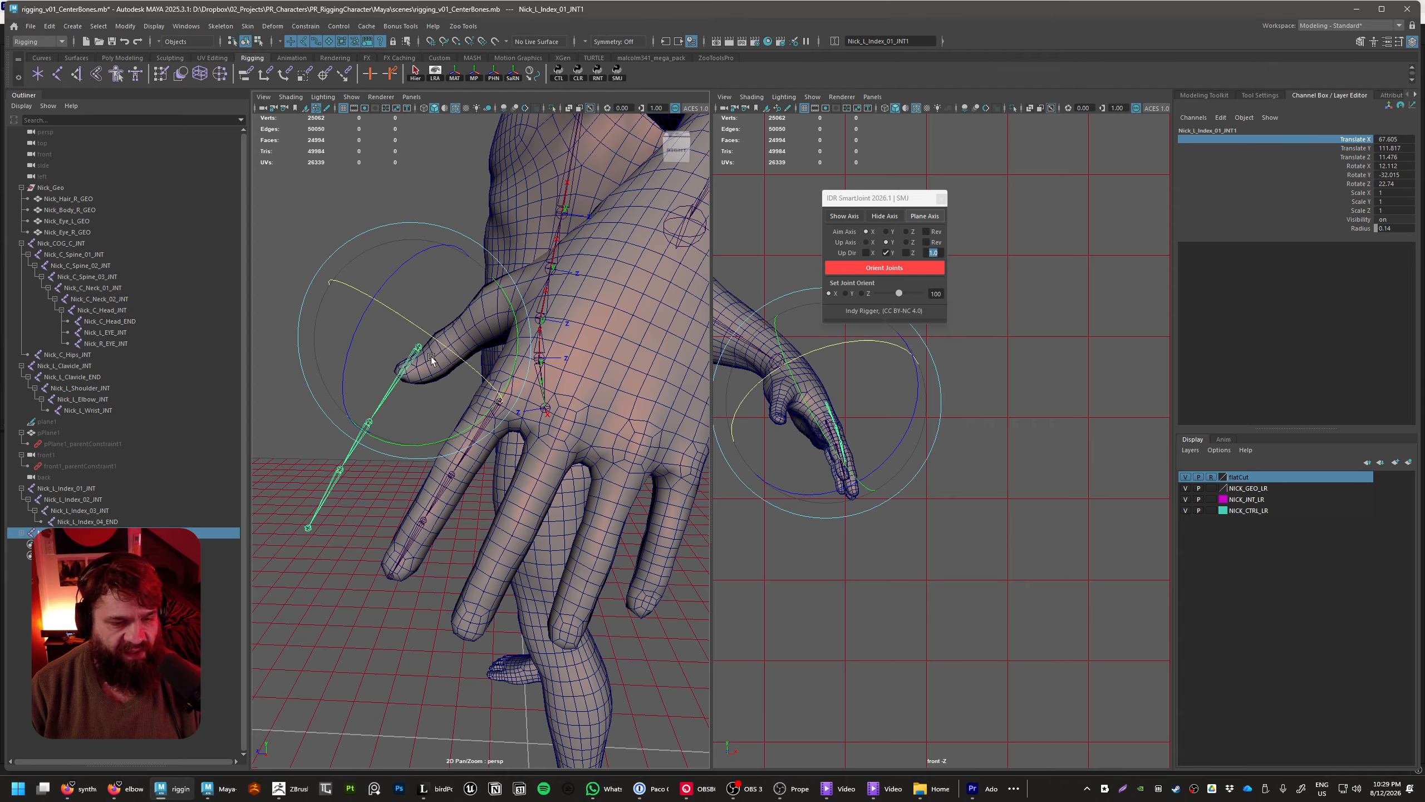
pyautogui.click(432, 357)
pyautogui.press('w')
pyautogui.press('w')
pyautogui.click(434, 358)
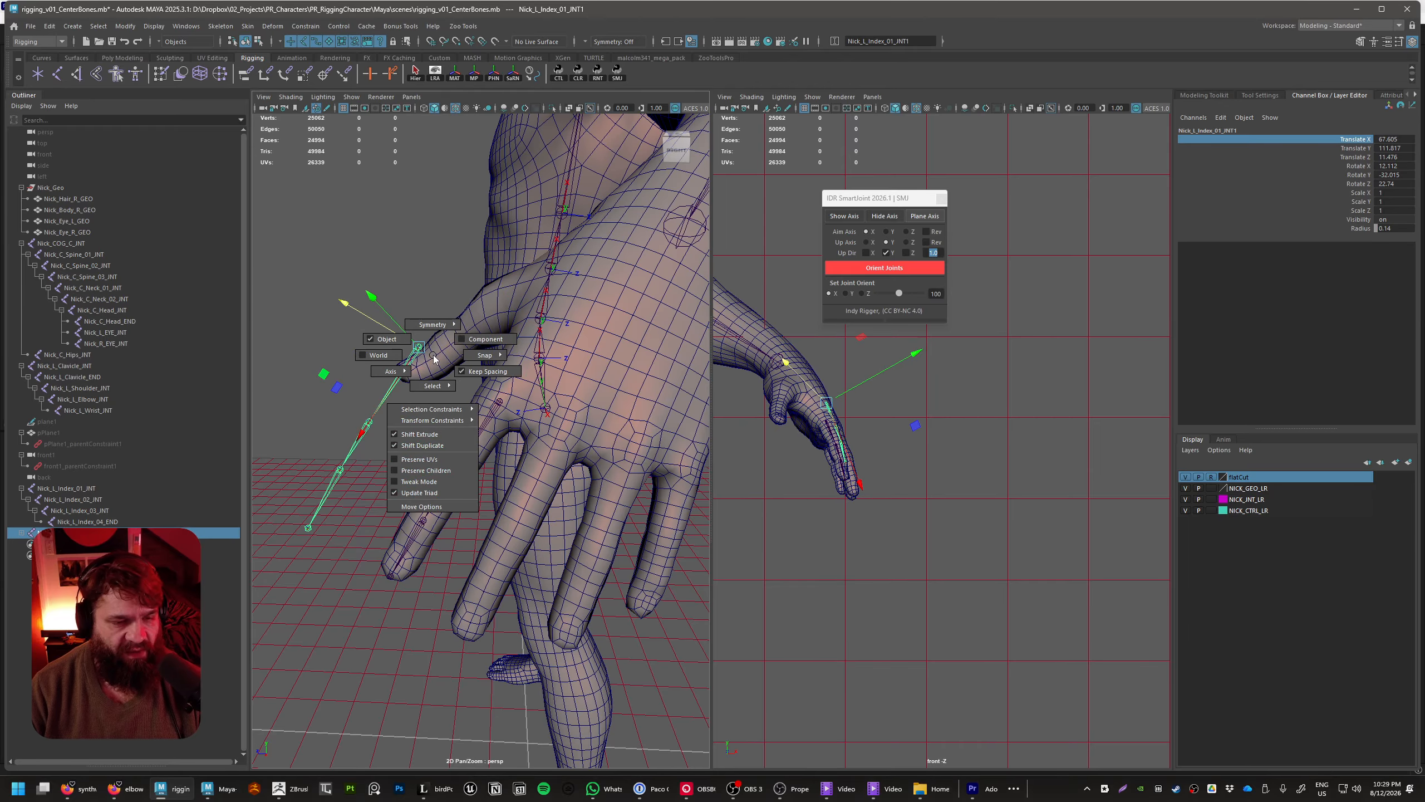
# Move the duplicated chain into the middle finger, centring its first joint in the base knuckle
pyautogui.moveTo(433, 358); pyautogui.dragTo(569, 514, button='middle')
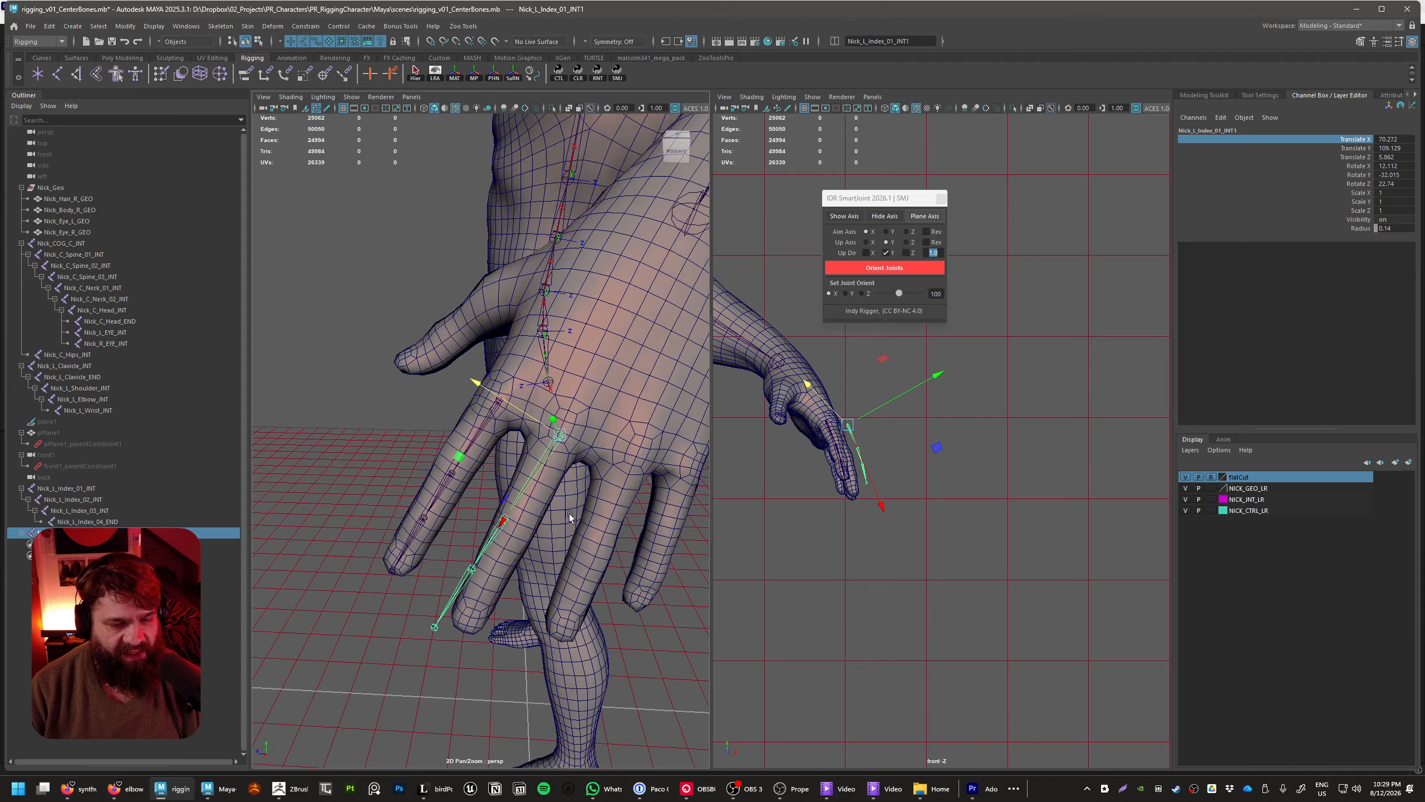
pyautogui.keyDown('alt'); pyautogui.moveTo(569, 514); pyautogui.dragTo(693, 485); pyautogui.keyUp('alt')
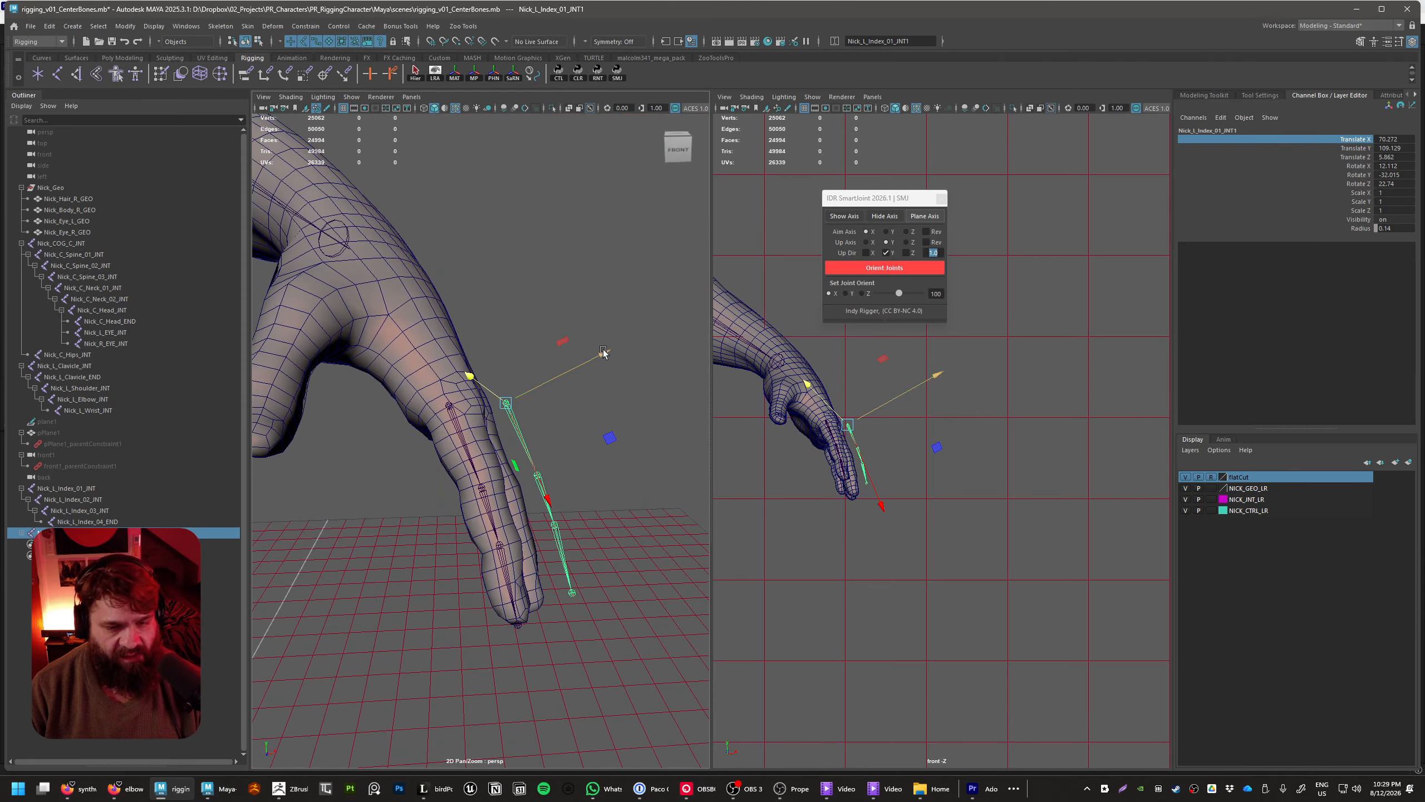
pyautogui.moveTo(603, 353); pyautogui.dragTo(549, 497)
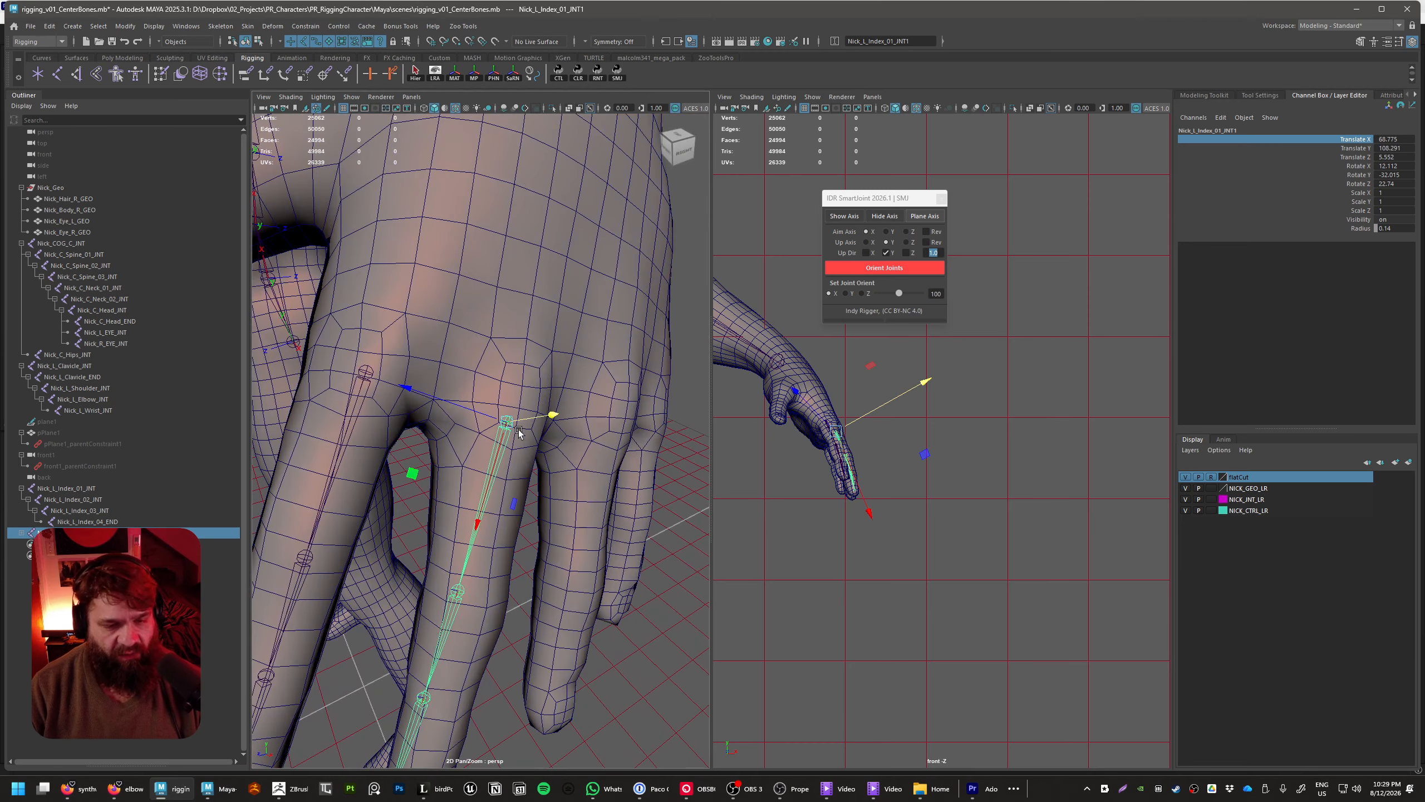
pyautogui.moveTo(506, 422)
pyautogui.mouseDown()
pyautogui.moveTo(568, 437)
pyautogui.moveTo(519, 413)
pyautogui.mouseUp()
pyautogui.keyDown('alt'); pyautogui.moveTo(635, 458); pyautogui.dragTo(543, 422); pyautogui.keyUp('alt')
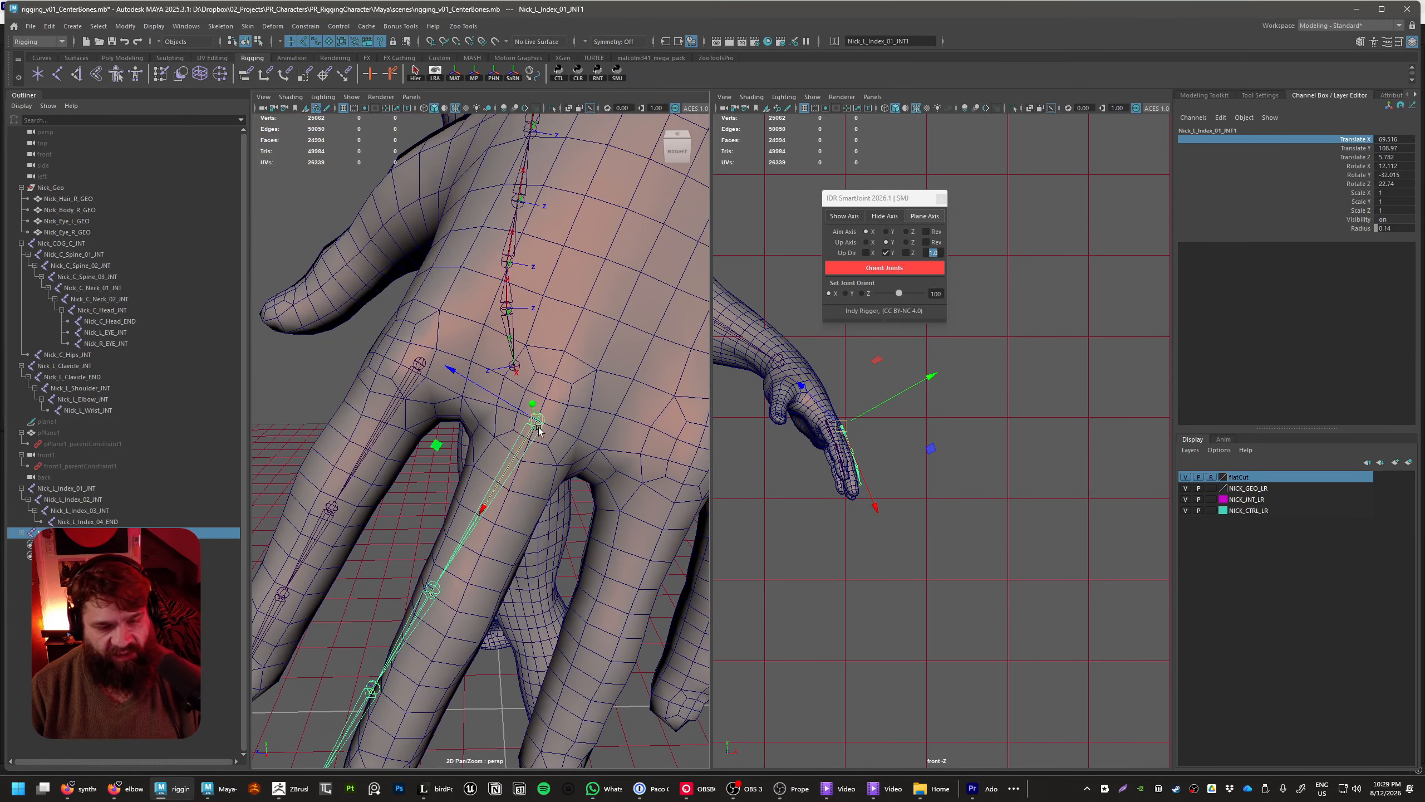
pyautogui.moveTo(436, 444); pyautogui.dragTo(435, 438)
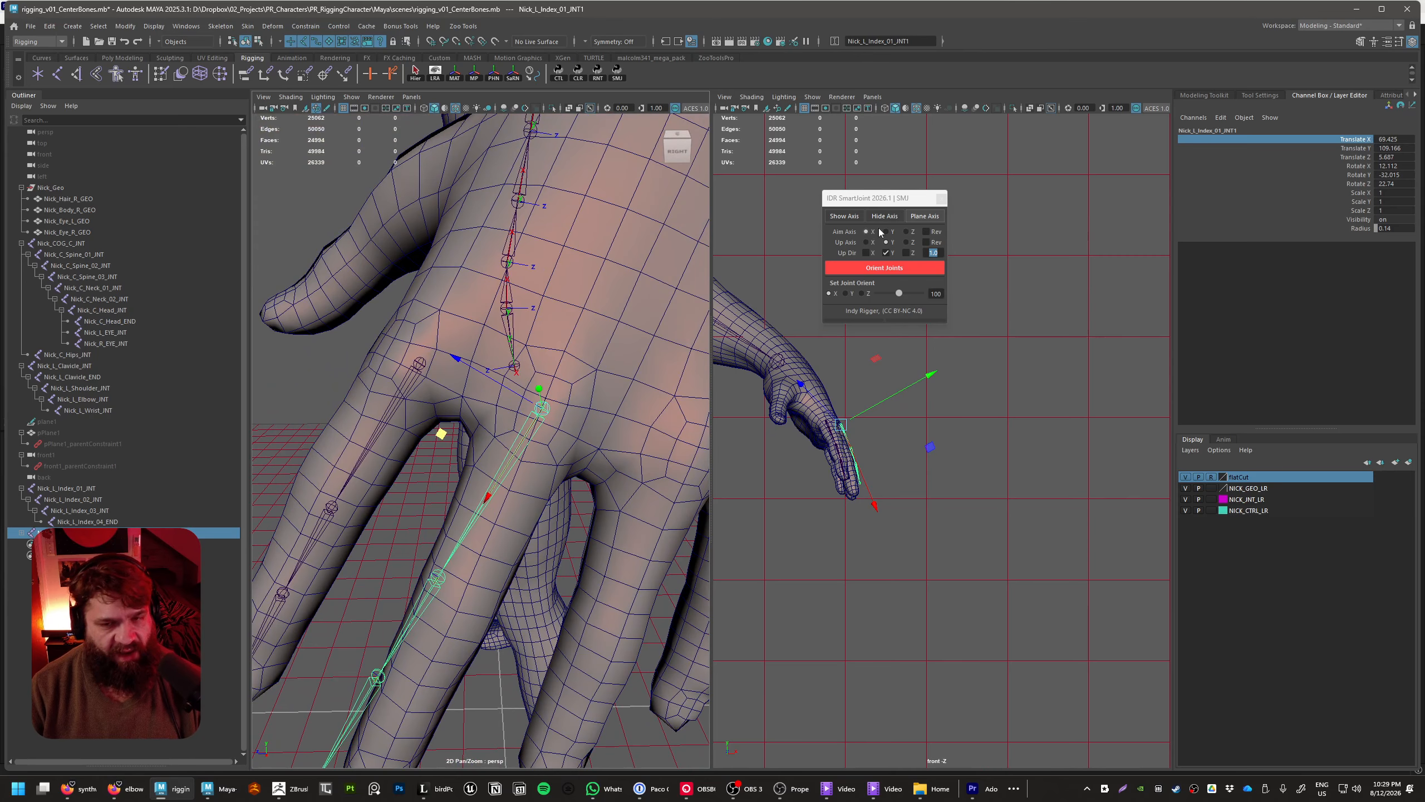
# Create a Plane Axis helper on the duplicated chain's first joint and select its Y-axis plane
pyautogui.click(924, 216)
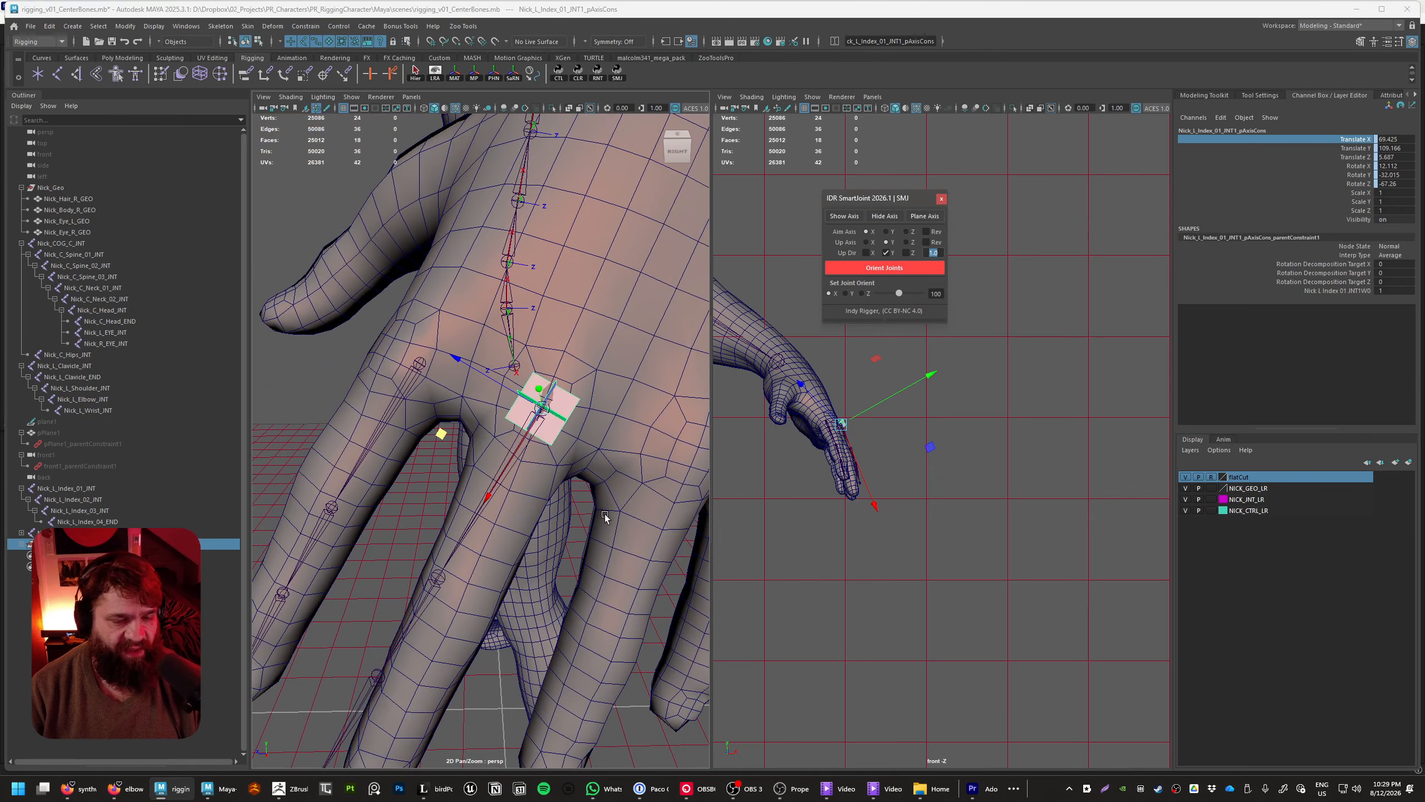
pyautogui.keyDown('alt'); pyautogui.moveTo(604, 515); pyautogui.dragTo(528, 490); pyautogui.keyUp('alt')
pyautogui.click(525, 293)
pyautogui.click(548, 388)
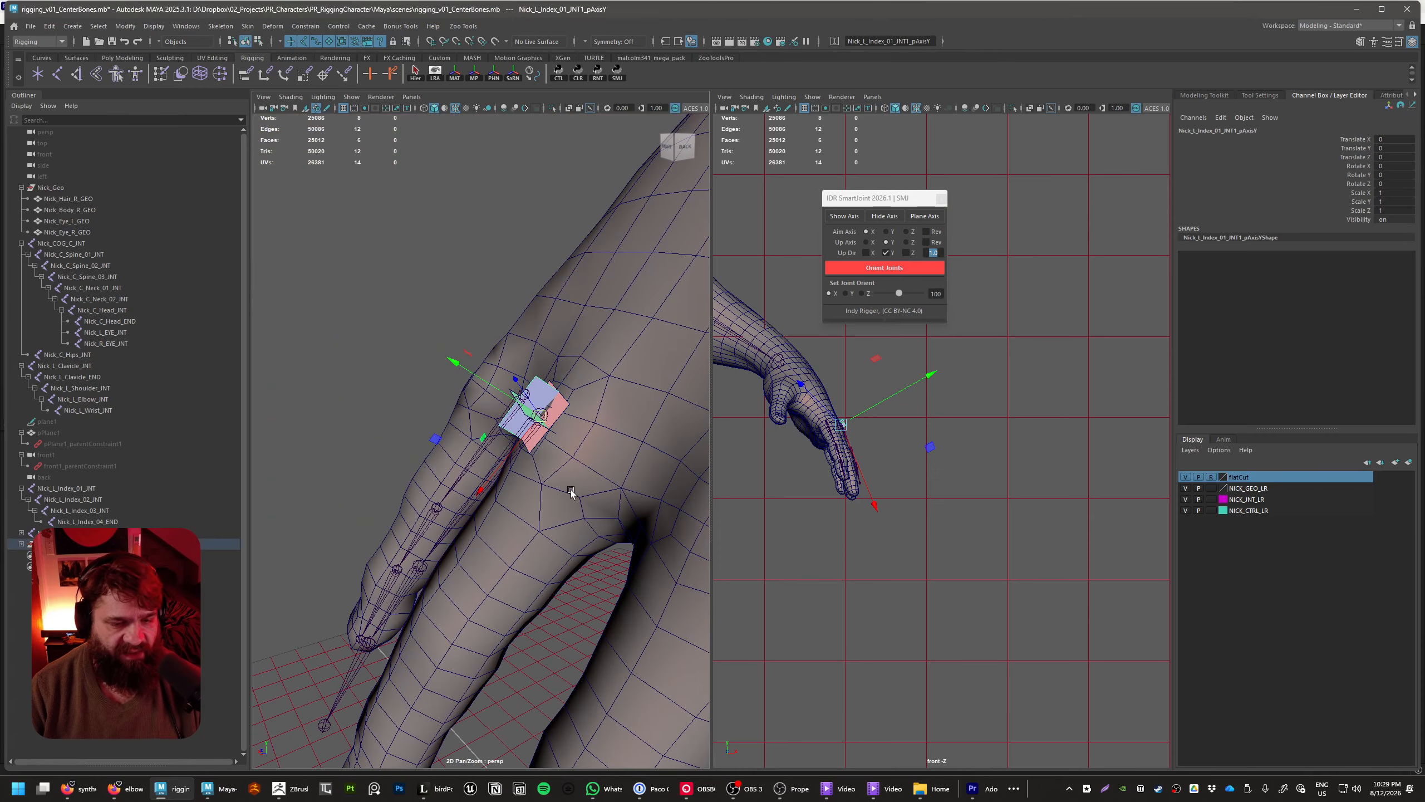
# Scale the helper's Y-axis plane uniformly to about 2.45 and stretch its X scale to about 13
pyautogui.press('e')
pyautogui.press('r')
pyautogui.moveTo(541, 416); pyautogui.dragTo(624, 456)
pyautogui.moveTo(512, 463); pyautogui.dragTo(342, 600)
pyautogui.hotkey('ctrl', 'z')
pyautogui.moveTo(481, 489); pyautogui.dragTo(305, 708)
pyautogui.scroll(-5, 369, 533)
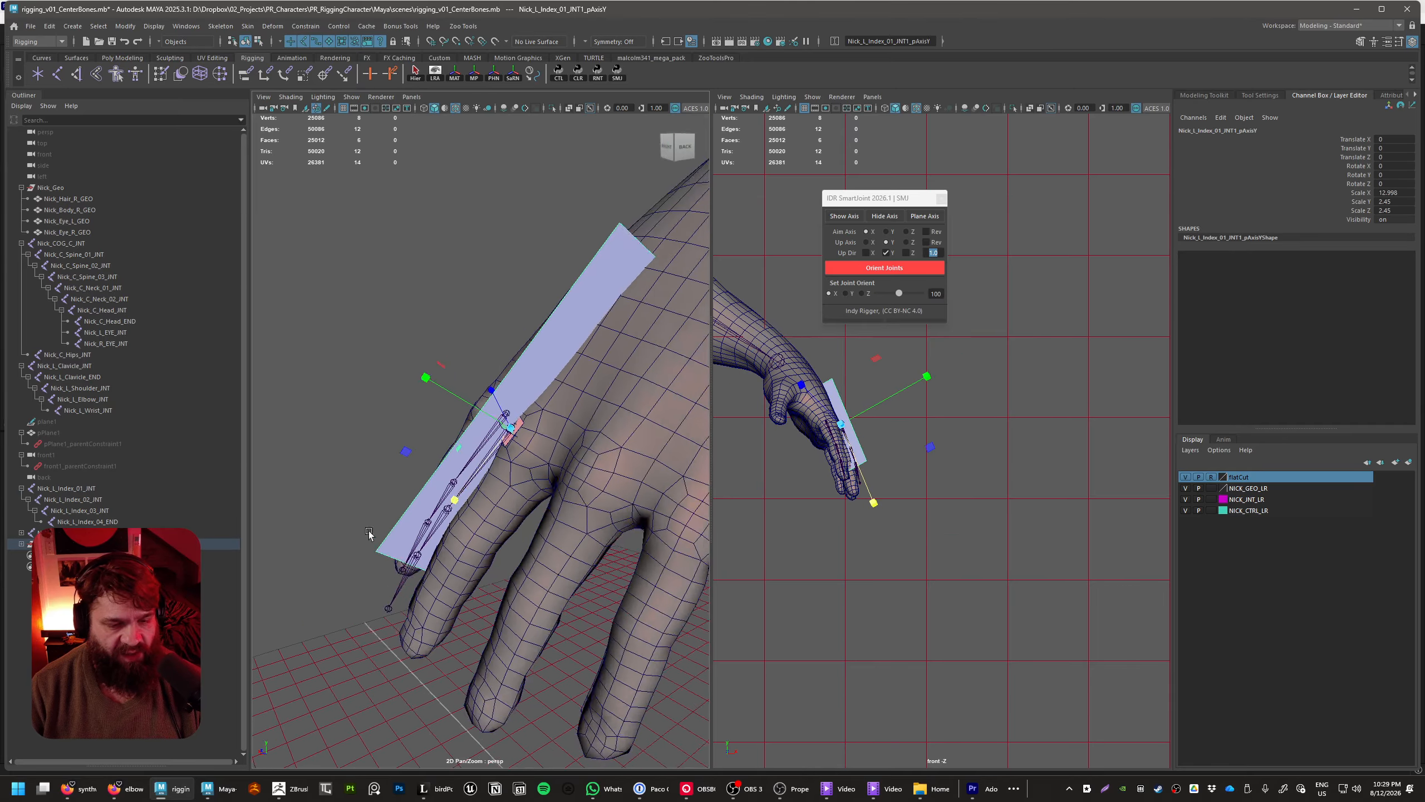
# Widen the helper plane to a Y scale of about 6 and shift it about 4.2 along X toward the fingertip
pyautogui.keyDown('alt'); pyautogui.moveTo(368, 531); pyautogui.dragTo(520, 647); pyautogui.keyUp('alt')
pyautogui.press('w')
pyautogui.press('r')
pyautogui.moveTo(598, 510); pyautogui.dragTo(767, 506)
pyautogui.press('w')
pyautogui.keyDown('alt'); pyautogui.moveTo(673, 517); pyautogui.dragTo(613, 513); pyautogui.keyUp('alt')
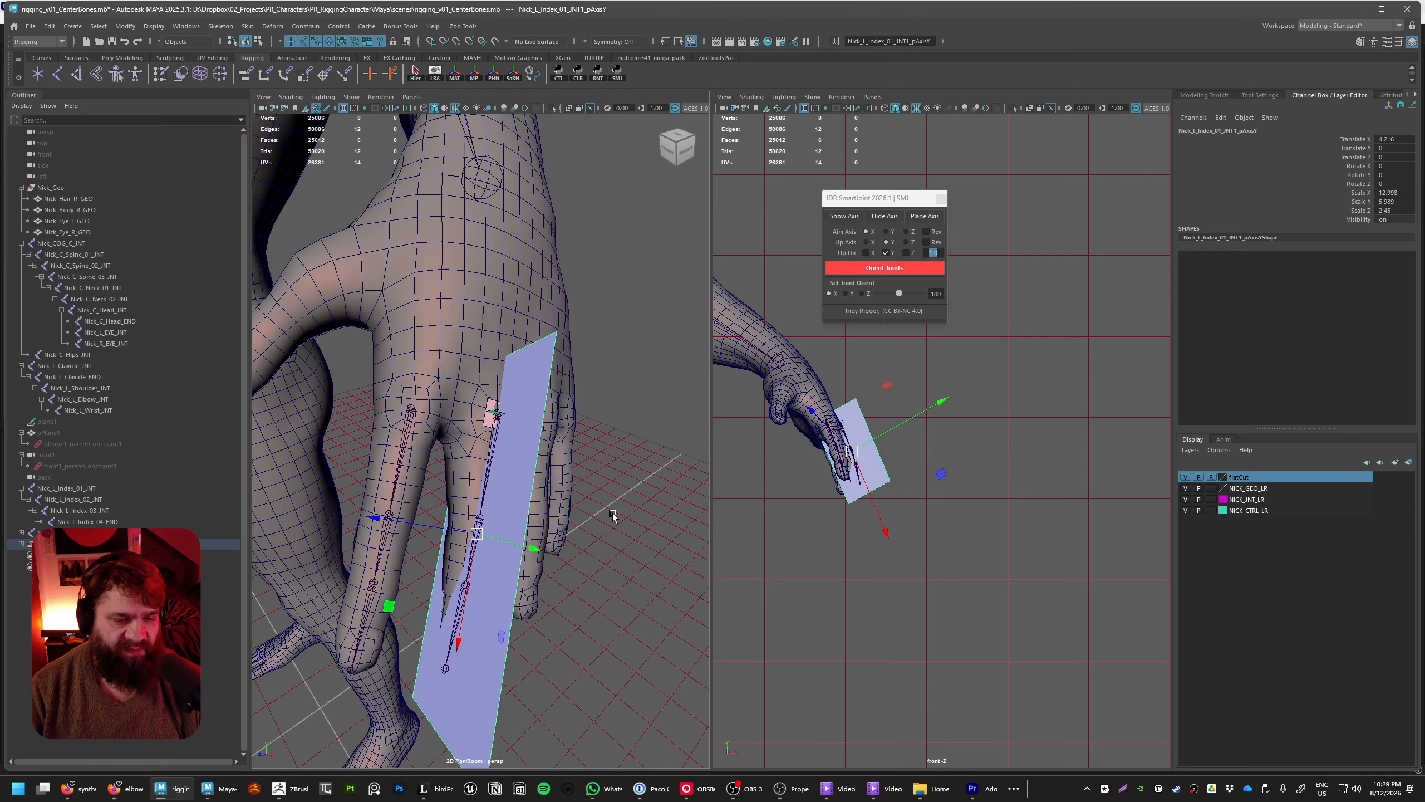
pyautogui.click(661, 548)
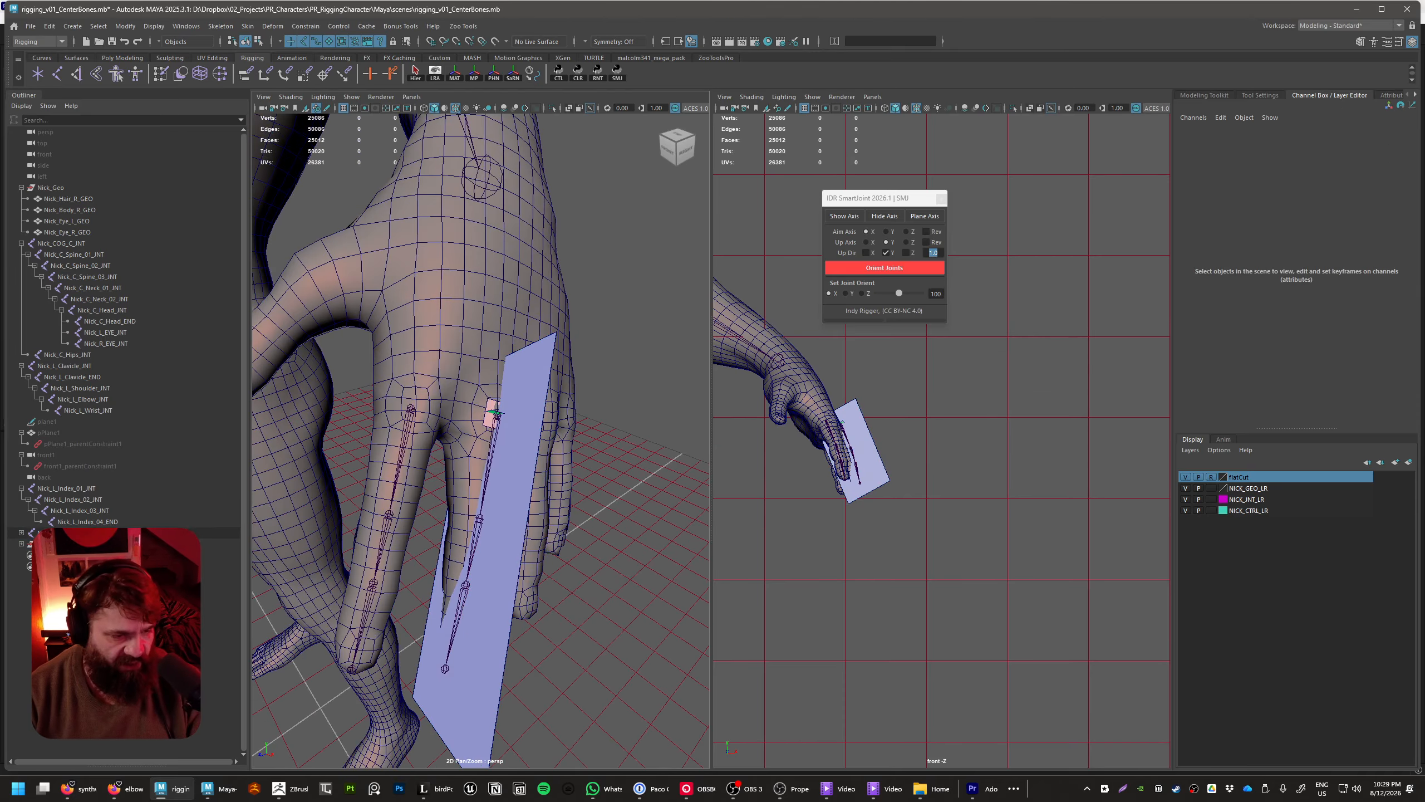
# Rotate the duplicated chain's first joint to about 11.6, -23.8, 13.6 so the chain follows the middle finger
pyautogui.click(84, 533)
pyautogui.keyDown('alt'); pyautogui.moveTo(583, 501); pyautogui.dragTo(440, 580); pyautogui.keyUp('alt')
pyautogui.press('e')
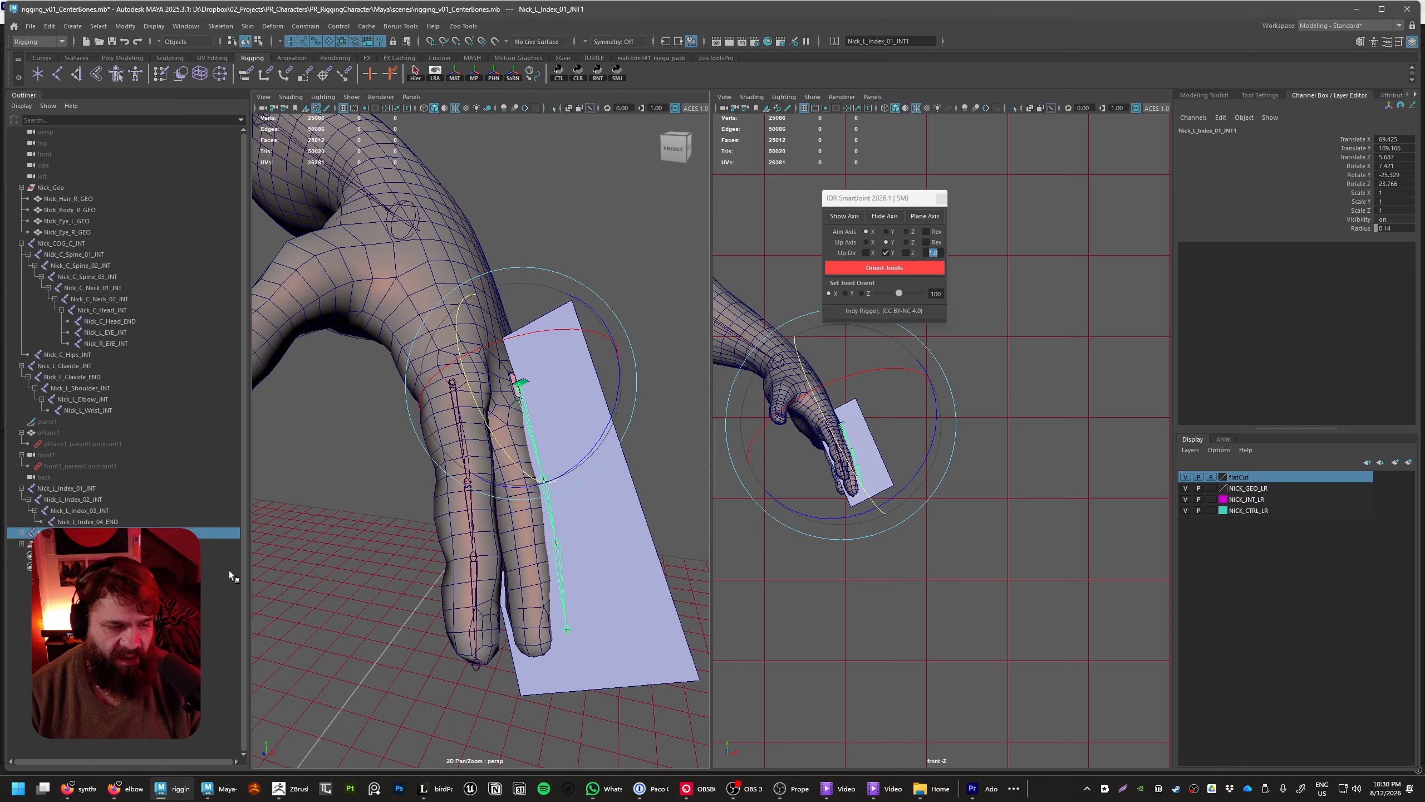
pyautogui.keyDown('alt'); pyautogui.moveTo(438, 521); pyautogui.dragTo(496, 373); pyautogui.keyUp('alt')
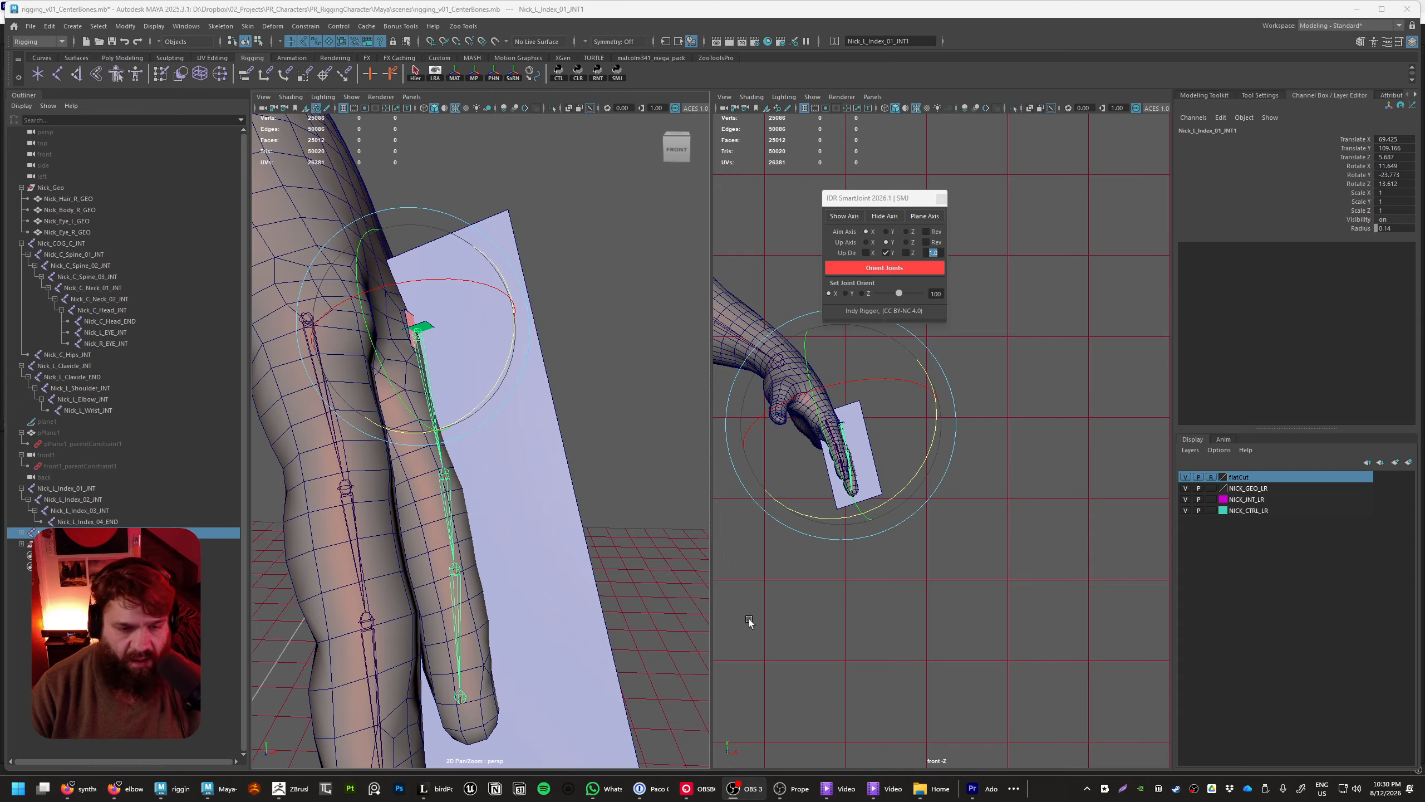
# Refine the first joint's rotation to about 7.0, -23.0, 13.7, viewing the middle finger from the back of the hand
pyautogui.keyDown('alt'); pyautogui.moveTo(536, 587); pyautogui.dragTo(522, 547); pyautogui.keyUp('alt')
pyautogui.moveTo(600, 254); pyautogui.dragTo(607, 255)
pyautogui.keyDown('alt'); pyautogui.moveTo(650, 404); pyautogui.dragTo(565, 379); pyautogui.keyUp('alt')
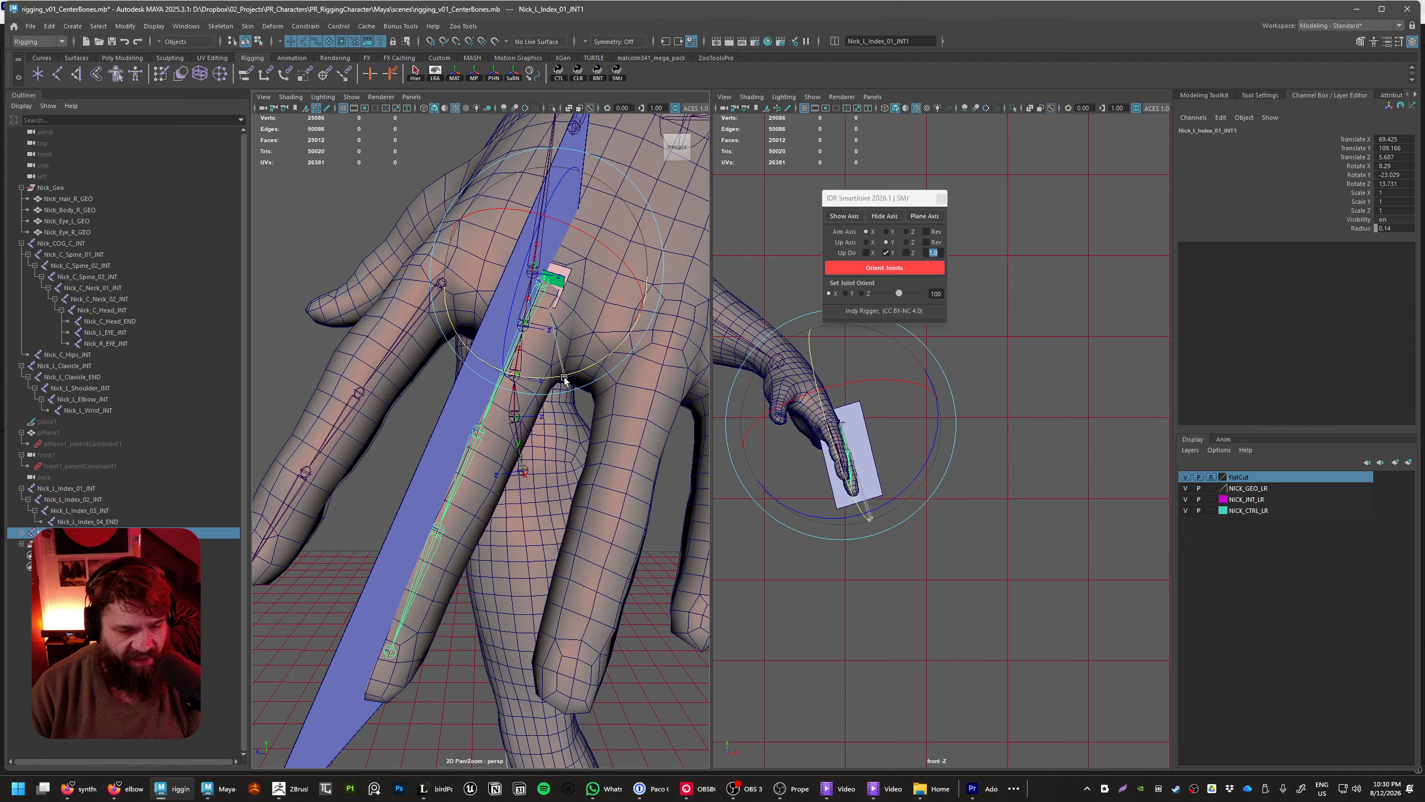
pyautogui.moveTo(596, 237); pyautogui.dragTo(594, 245)
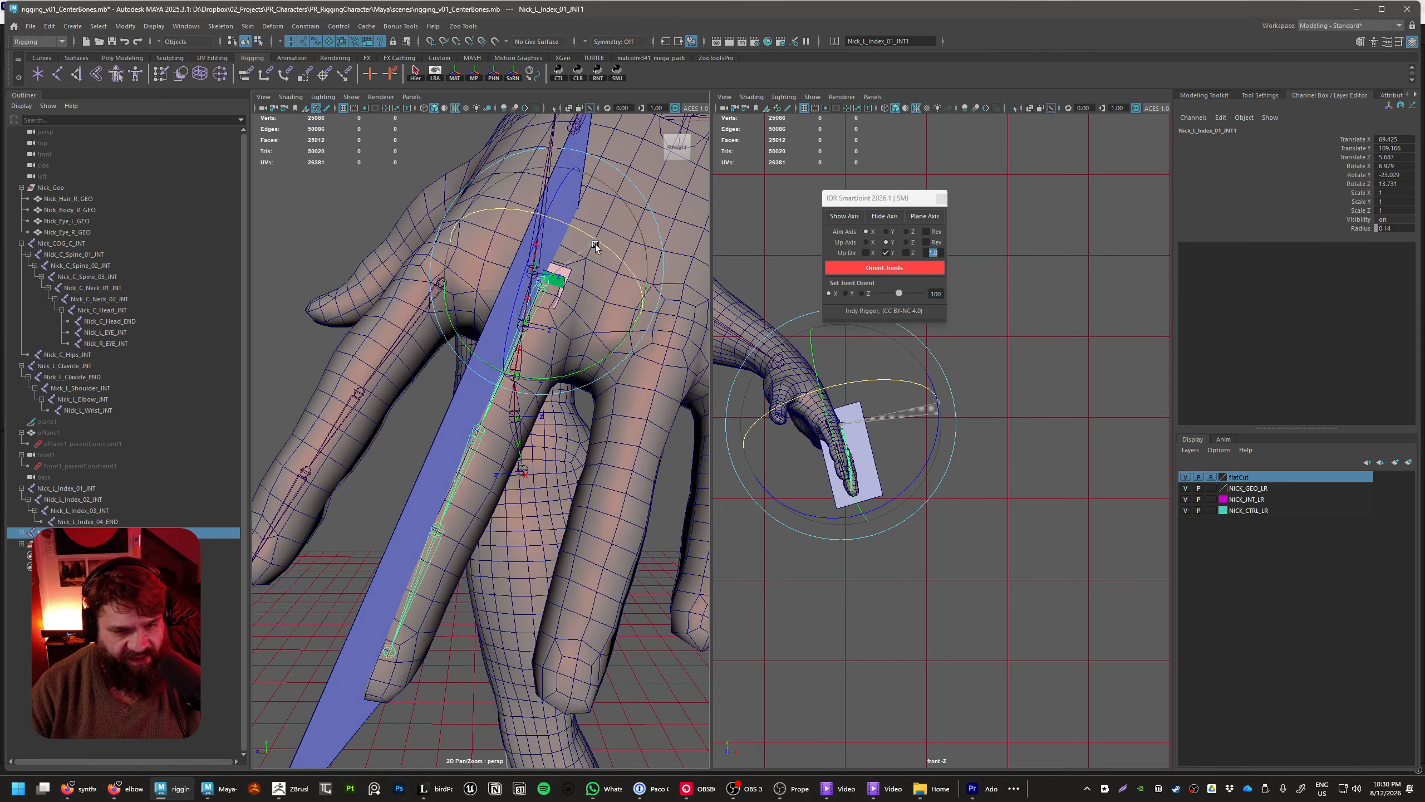
# Adjust the middle finger chain's Rotate X to about 4.6, aligning it with the finger as seen from the palm side
pyautogui.keyDown('alt'); pyautogui.moveTo(603, 461); pyautogui.dragTo(862, 419); pyautogui.keyUp('alt')
pyautogui.keyDown('alt'); pyautogui.moveTo(700, 513); pyautogui.dragTo(600, 430, button='right'); pyautogui.keyUp('alt')
pyautogui.keyDown('alt'); pyautogui.moveTo(599, 430); pyautogui.dragTo(581, 420); pyautogui.keyUp('alt')
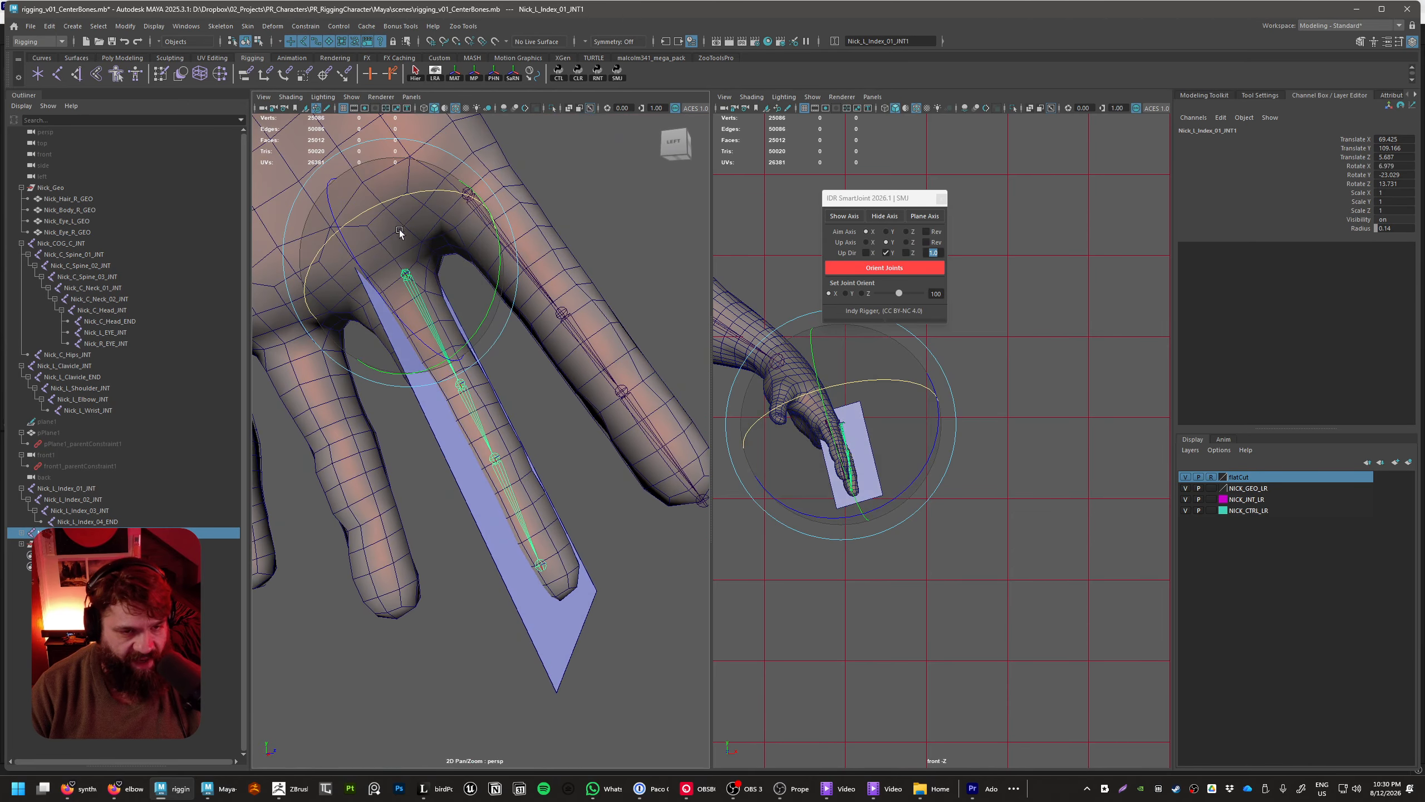
pyautogui.moveTo(389, 203); pyautogui.dragTo(388, 203)
pyautogui.keyDown('alt'); pyautogui.moveTo(506, 285); pyautogui.dragTo(522, 318, button='middle'); pyautogui.keyUp('alt')
pyautogui.press('w')
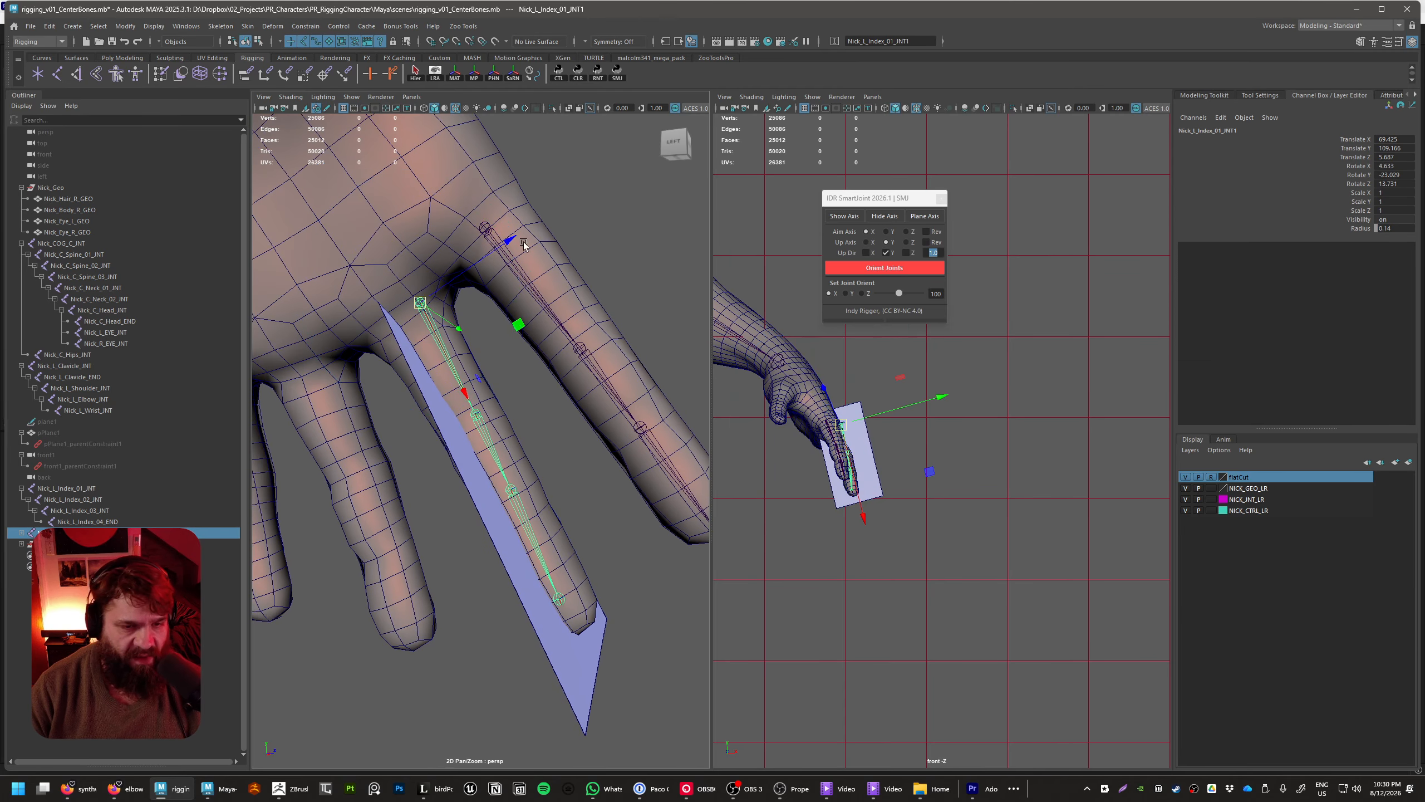
# Move the duplicated chain's first joint to about 68.3, 108.8, 5.6, placing it at the base of the middle finger
pyautogui.moveTo(511, 241)
pyautogui.mouseDown()
pyautogui.moveTo(496, 245)
pyautogui.moveTo(509, 240)
pyautogui.mouseUp()
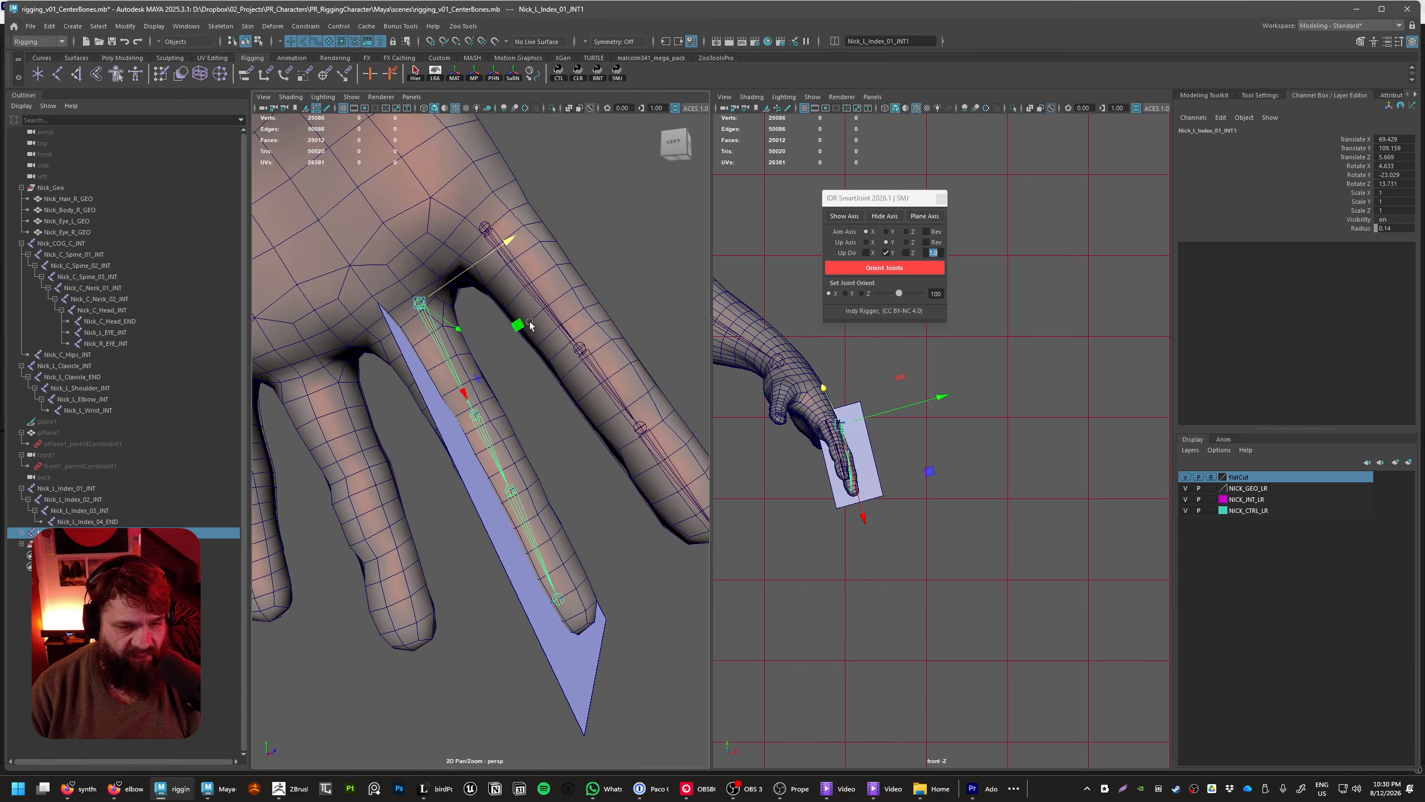
pyautogui.moveTo(465, 397)
pyautogui.mouseDown()
pyautogui.moveTo(454, 375)
pyautogui.moveTo(479, 380)
pyautogui.mouseUp()
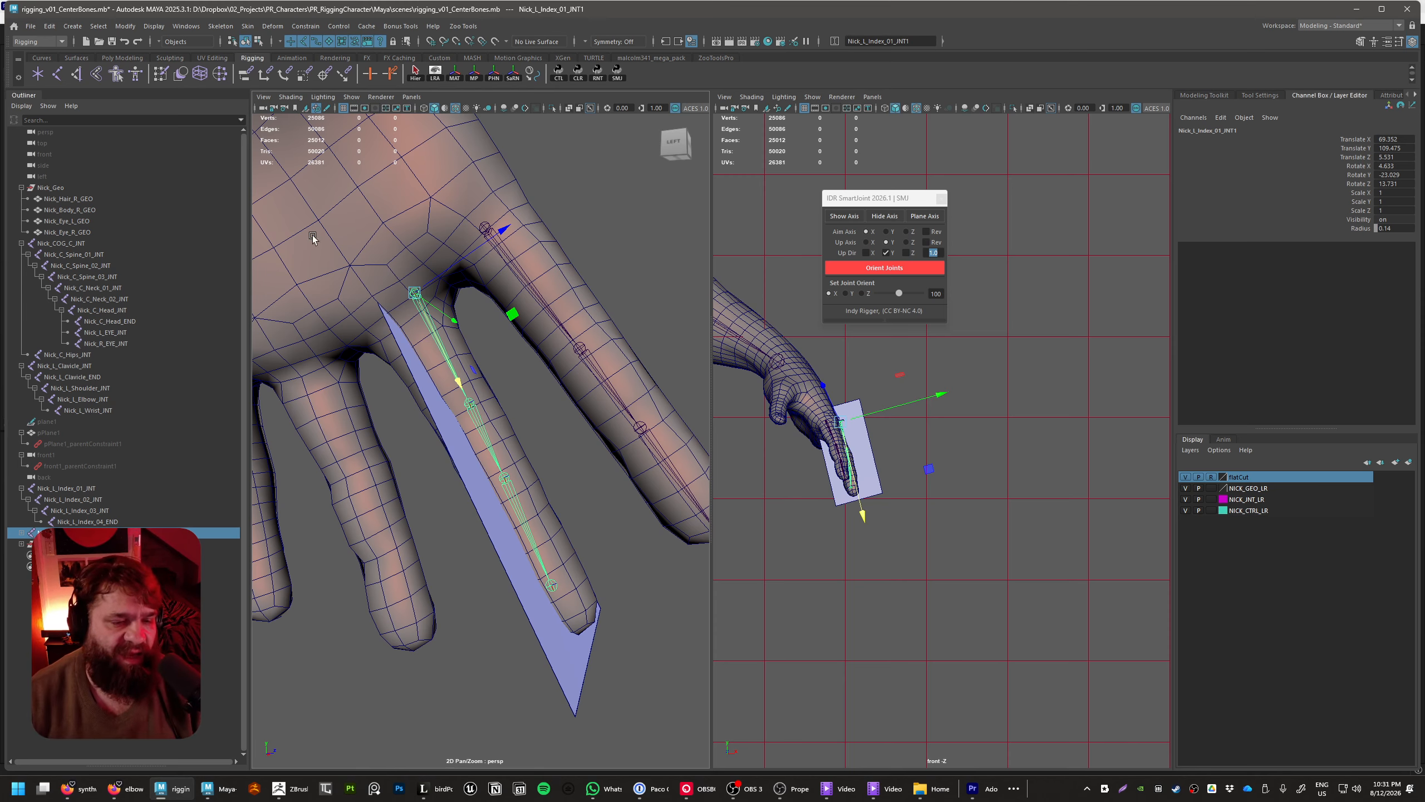
pyautogui.scroll(-4, 578, 413)
pyautogui.keyDown('alt'); pyautogui.moveTo(578, 412); pyautogui.dragTo(548, 341); pyautogui.keyUp('alt')
pyautogui.moveTo(469, 419); pyautogui.dragTo(532, 384)
pyautogui.keyDown('alt'); pyautogui.moveTo(583, 454); pyautogui.dragTo(527, 387); pyautogui.keyUp('alt')
# Rotate the duplicated chain's first joint to about -1.1, -23.4, 28.2 so the chain follows the middle finger
pyautogui.press('e')
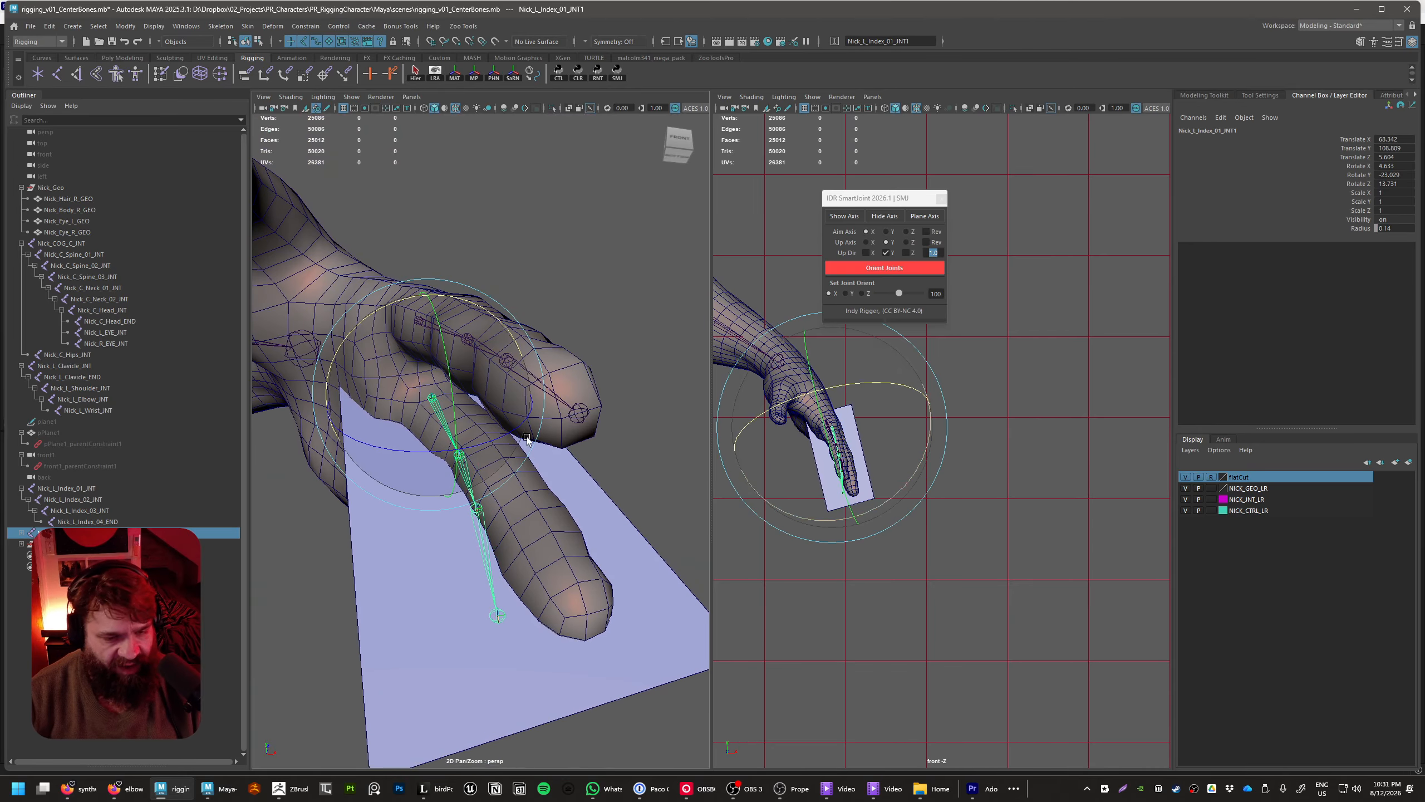
pyautogui.moveTo(435, 455); pyautogui.dragTo(569, 500)
pyautogui.keyDown('alt'); pyautogui.moveTo(569, 499); pyautogui.dragTo(643, 515, button='right'); pyautogui.keyUp('alt')
pyautogui.moveTo(642, 515)
pyautogui.keyDown('alt'); pyautogui.mouseDown()
pyautogui.moveTo(652, 496)
pyautogui.moveTo(622, 511)
pyautogui.mouseUp(); pyautogui.keyUp('alt')
pyautogui.keyDown('alt'); pyautogui.moveTo(622, 511); pyautogui.dragTo(527, 499, button='right'); pyautogui.keyUp('alt')
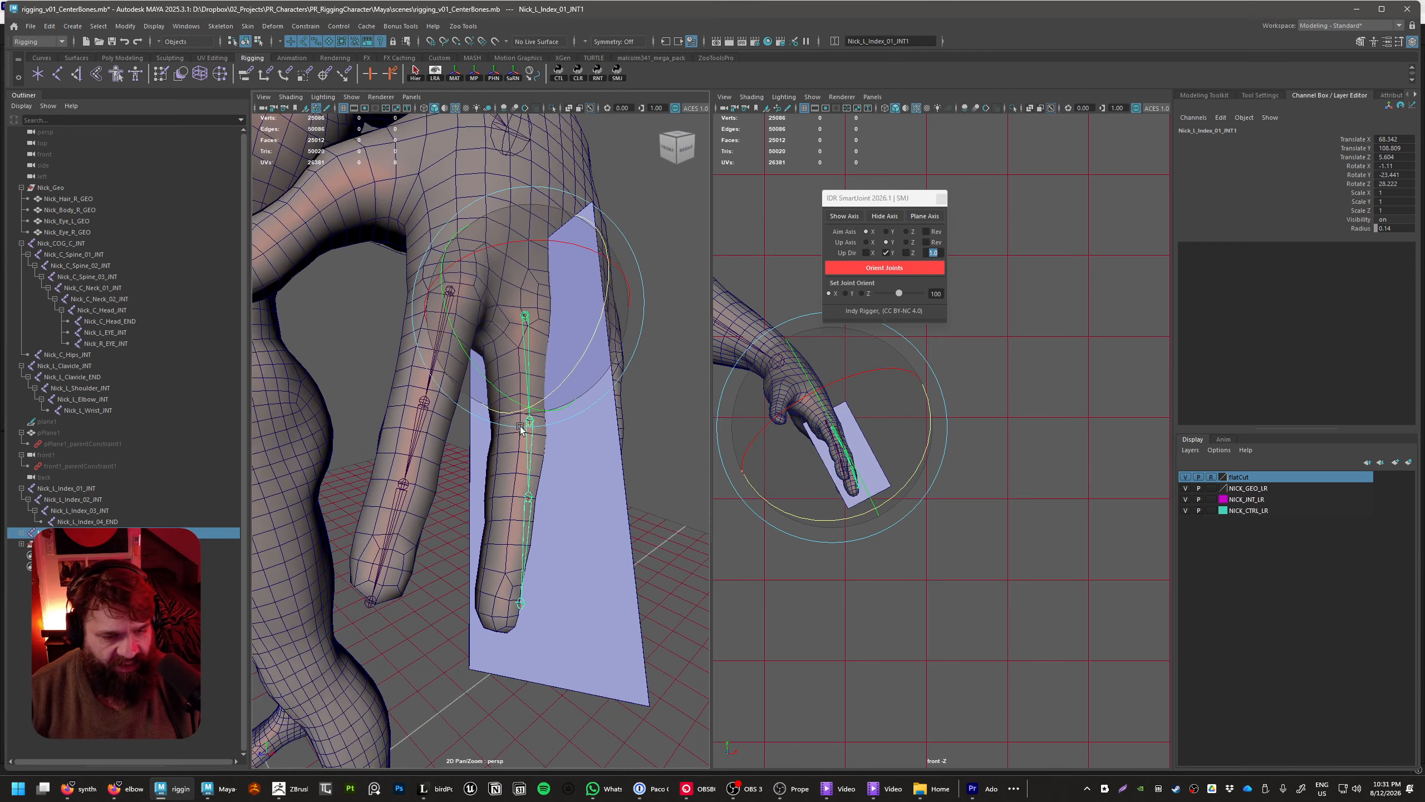
# Hide the original index finger joint chain
pyautogui.click(449, 547)
pyautogui.click(446, 301)
pyautogui.click(479, 430)
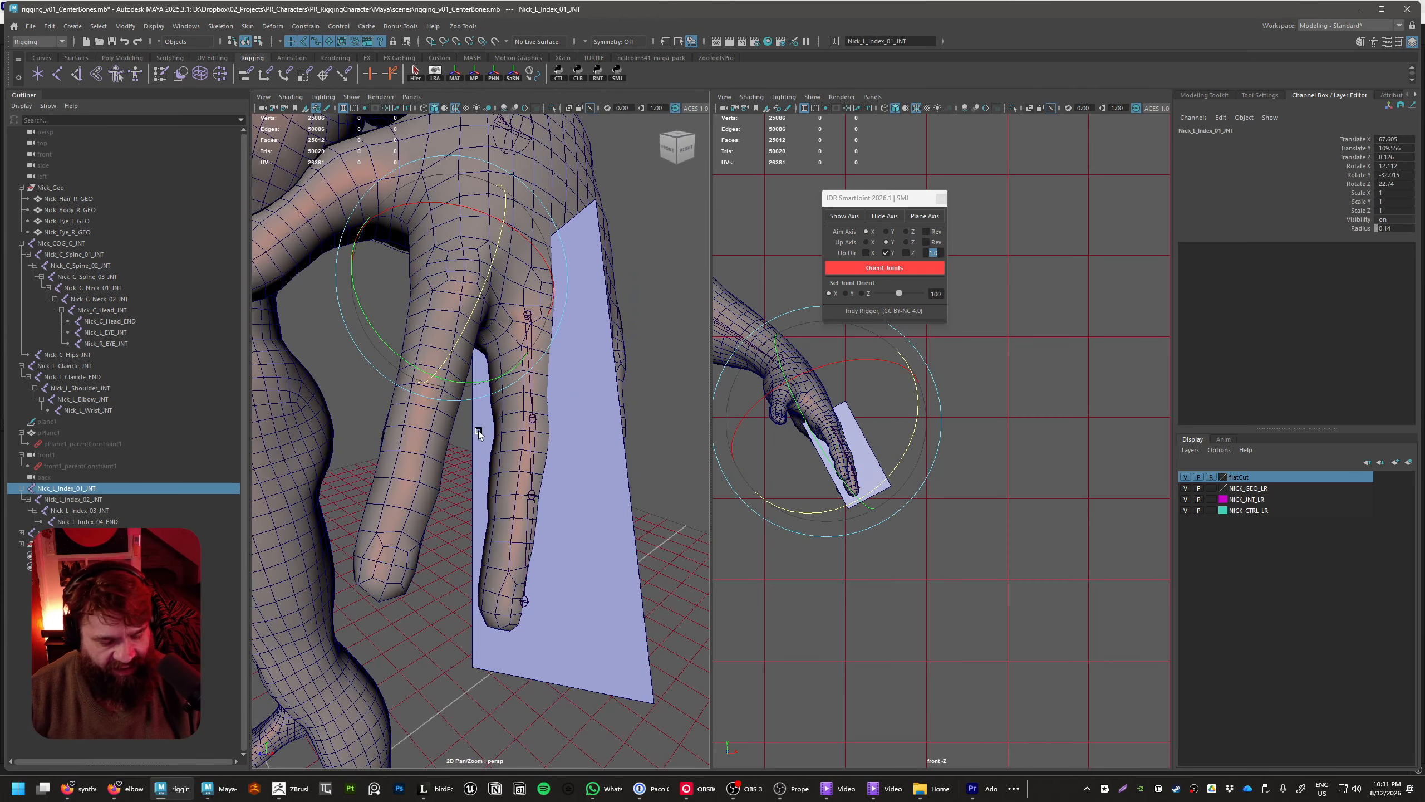
# Select the body mesh faces covering the whole index finger and hide them
pyautogui.click(402, 486)
pyautogui.moveTo(402, 486); pyautogui.dragTo(405, 539, button='right')
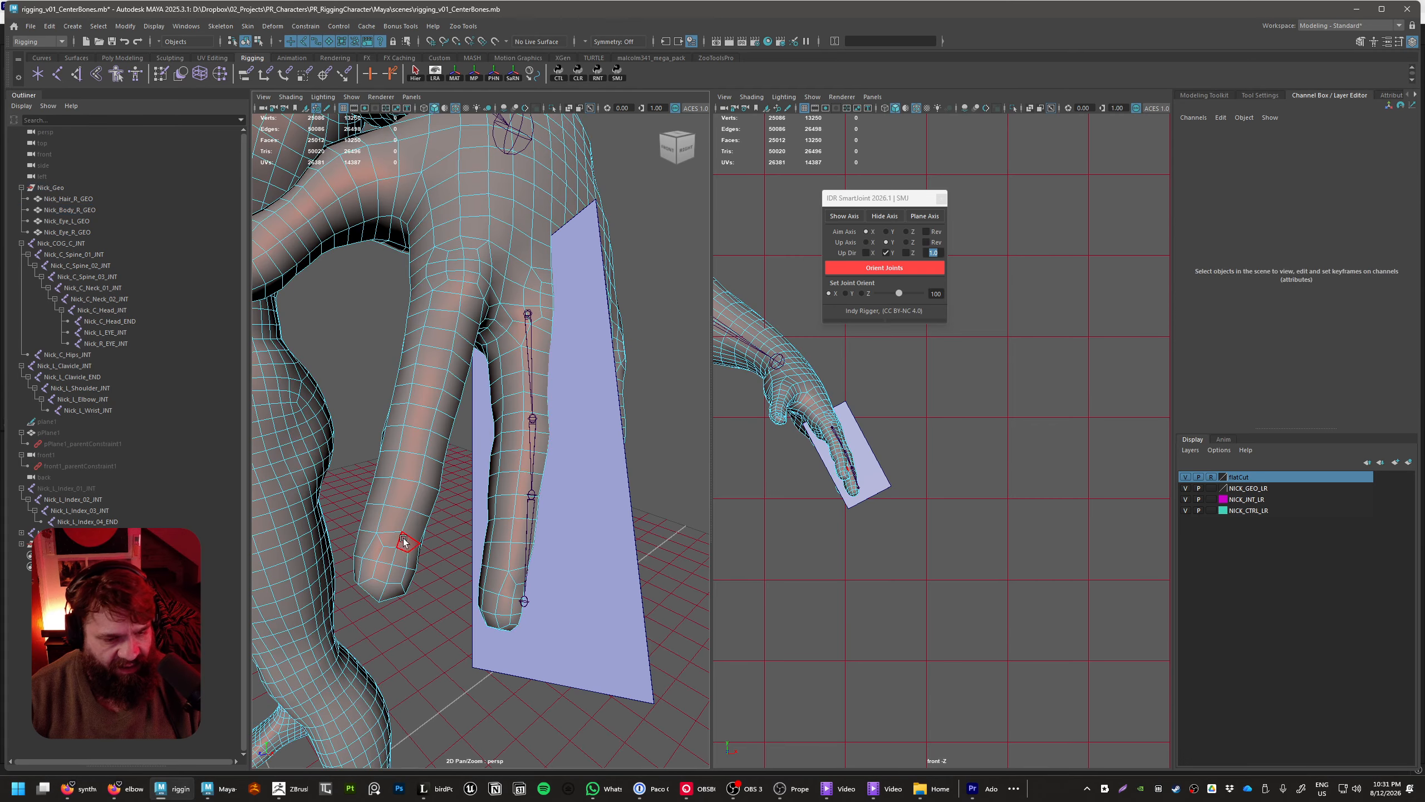
pyautogui.click(396, 522)
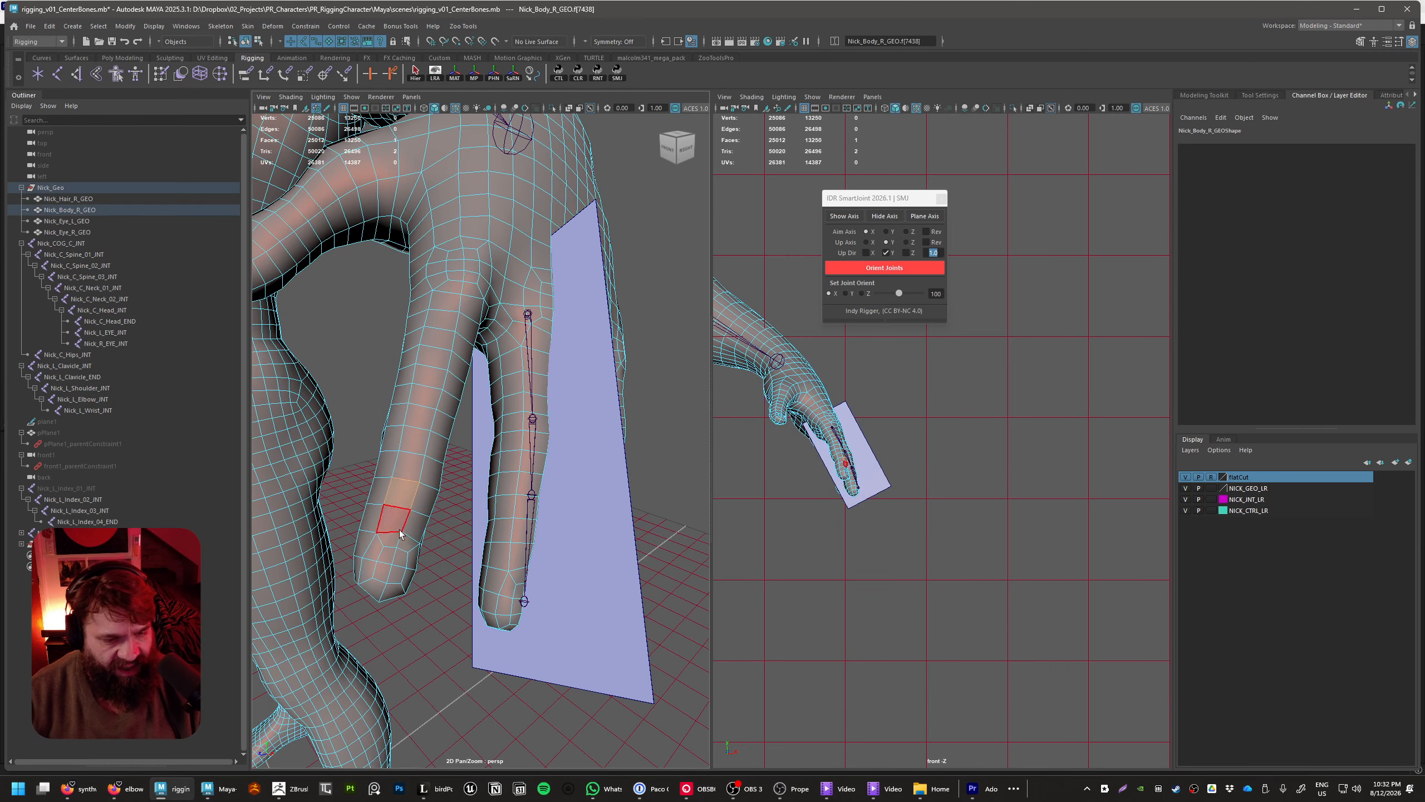
pyautogui.keyDown('shift'); pyautogui.doubleClick(427, 508); pyautogui.keyUp('shift')
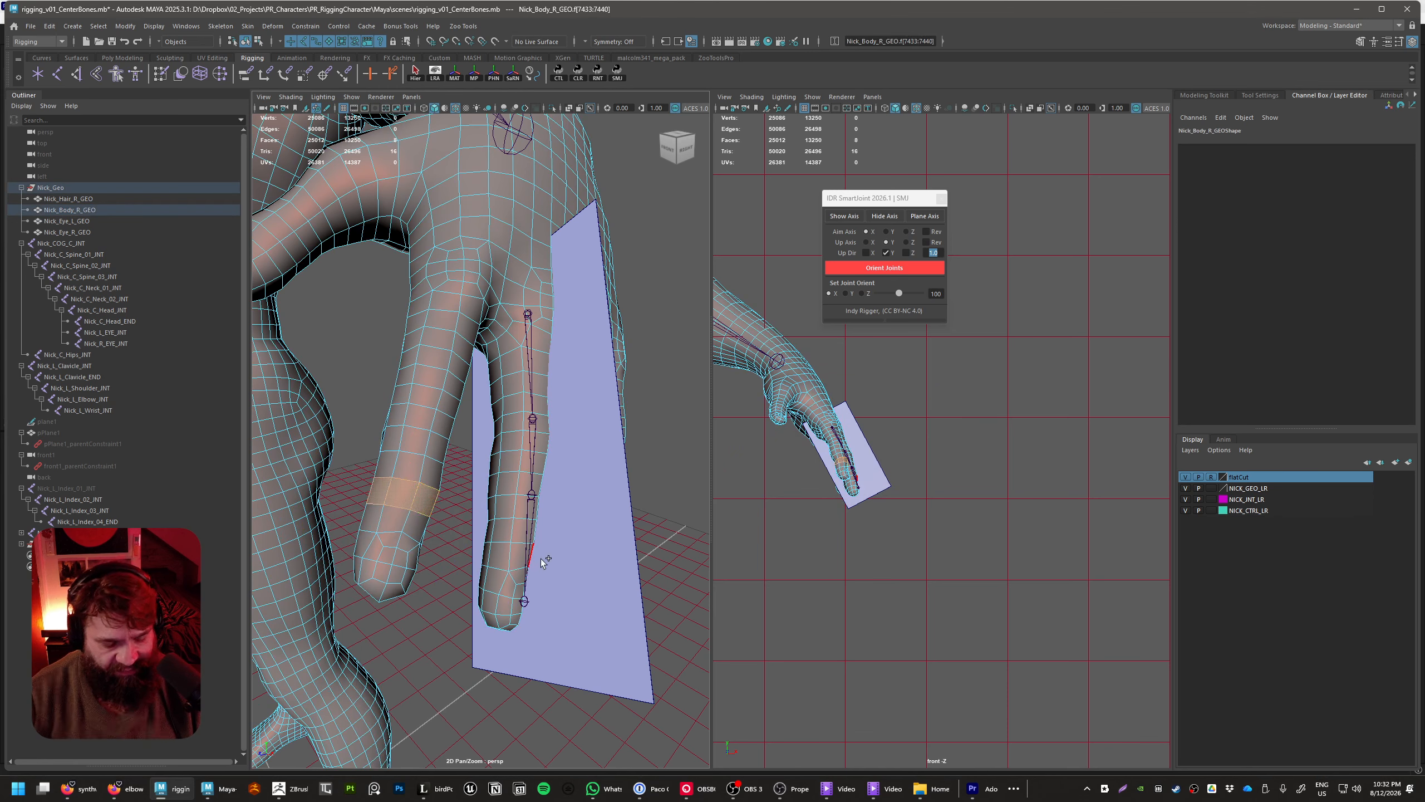
pyautogui.hotkey('shift', '.')
pyautogui.hotkey('shift', '.')
pyautogui.hotkey('shift', '.')
pyautogui.hotkey('shift', '.')
pyautogui.hotkey('shift', '.')
pyautogui.hotkey('shift', '.')
pyautogui.hotkey('shift', '.')
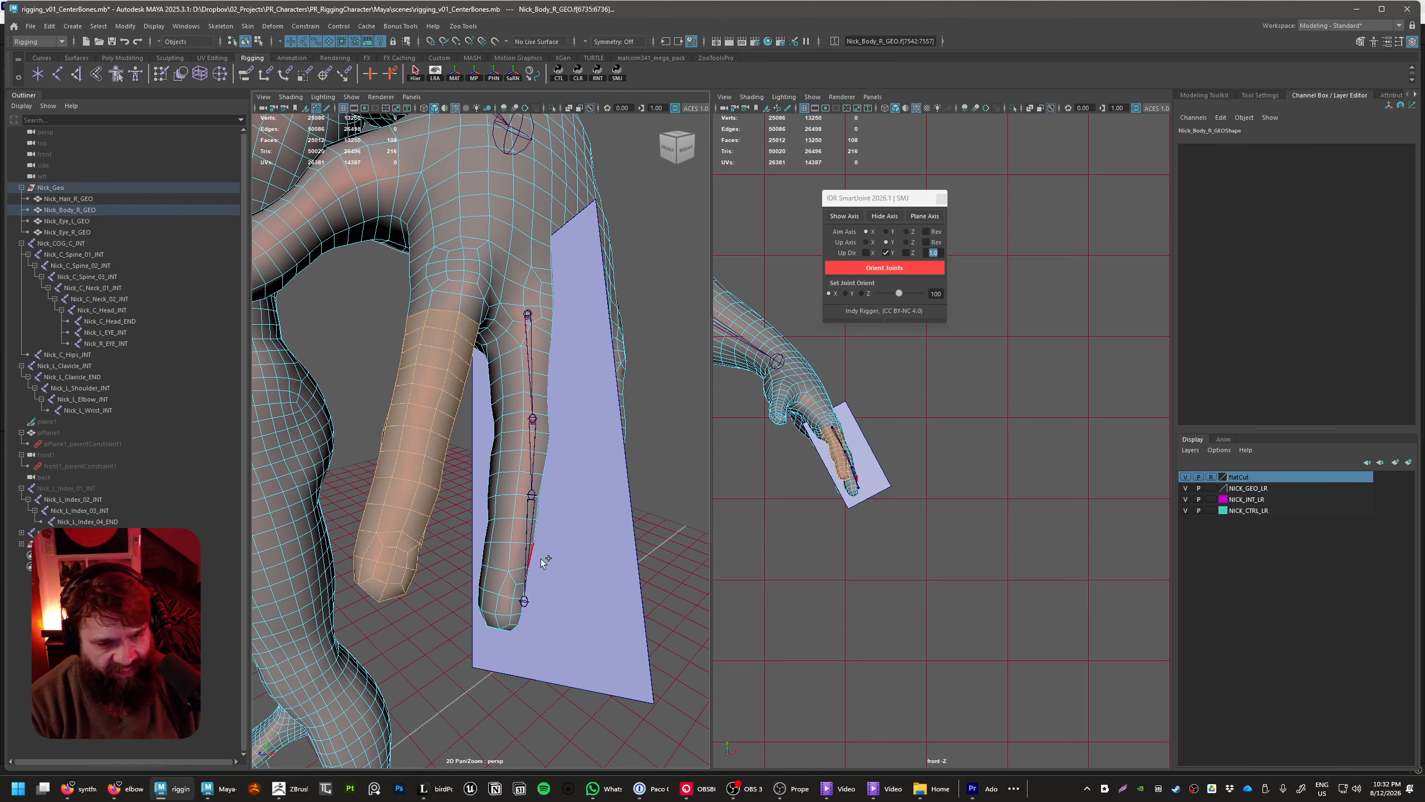
pyautogui.press('h')
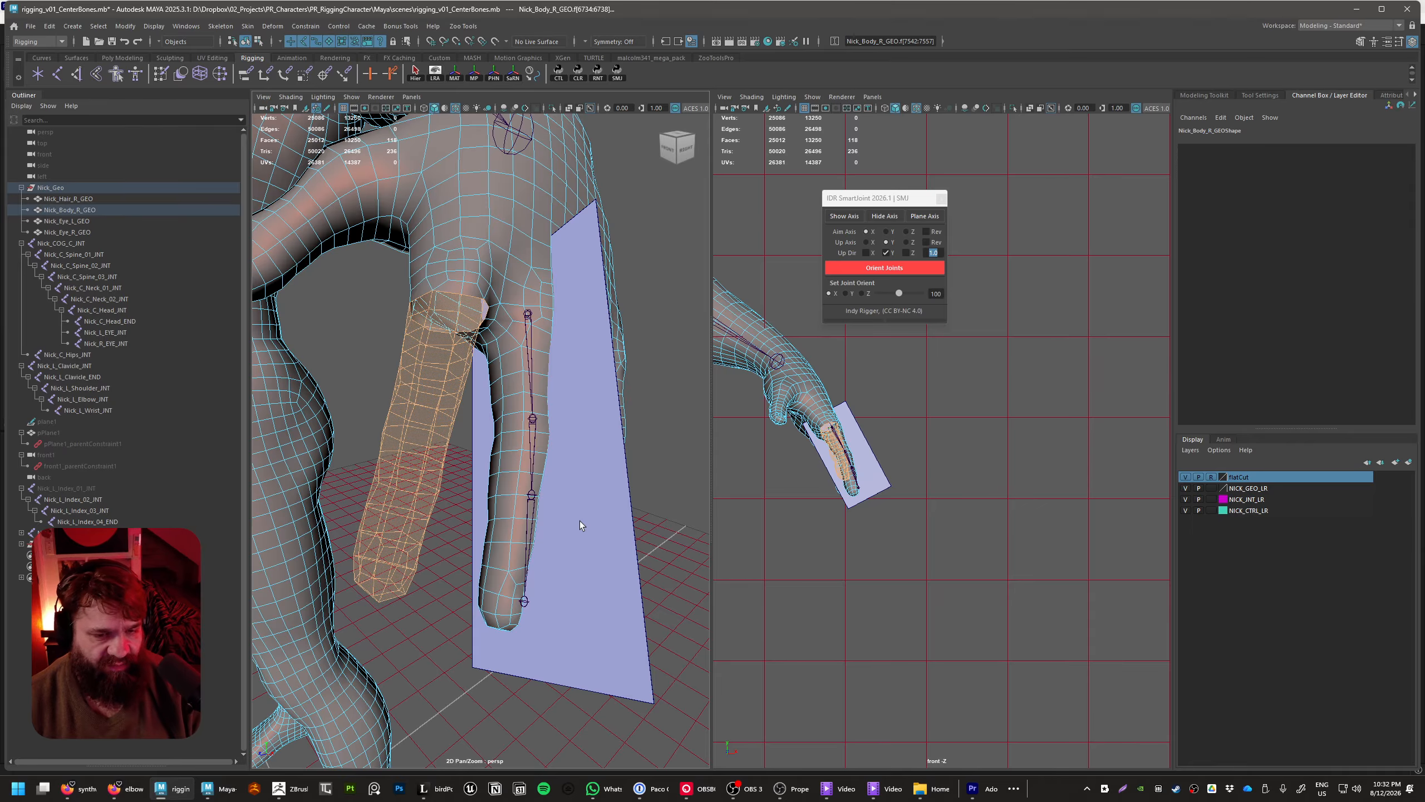
# Select all body mesh faces of the ring finger and hide them to expose the middle finger
pyautogui.click(678, 544)
pyautogui.keyDown('alt'); pyautogui.moveTo(678, 545); pyautogui.dragTo(542, 555); pyautogui.keyUp('alt')
pyautogui.click(542, 575)
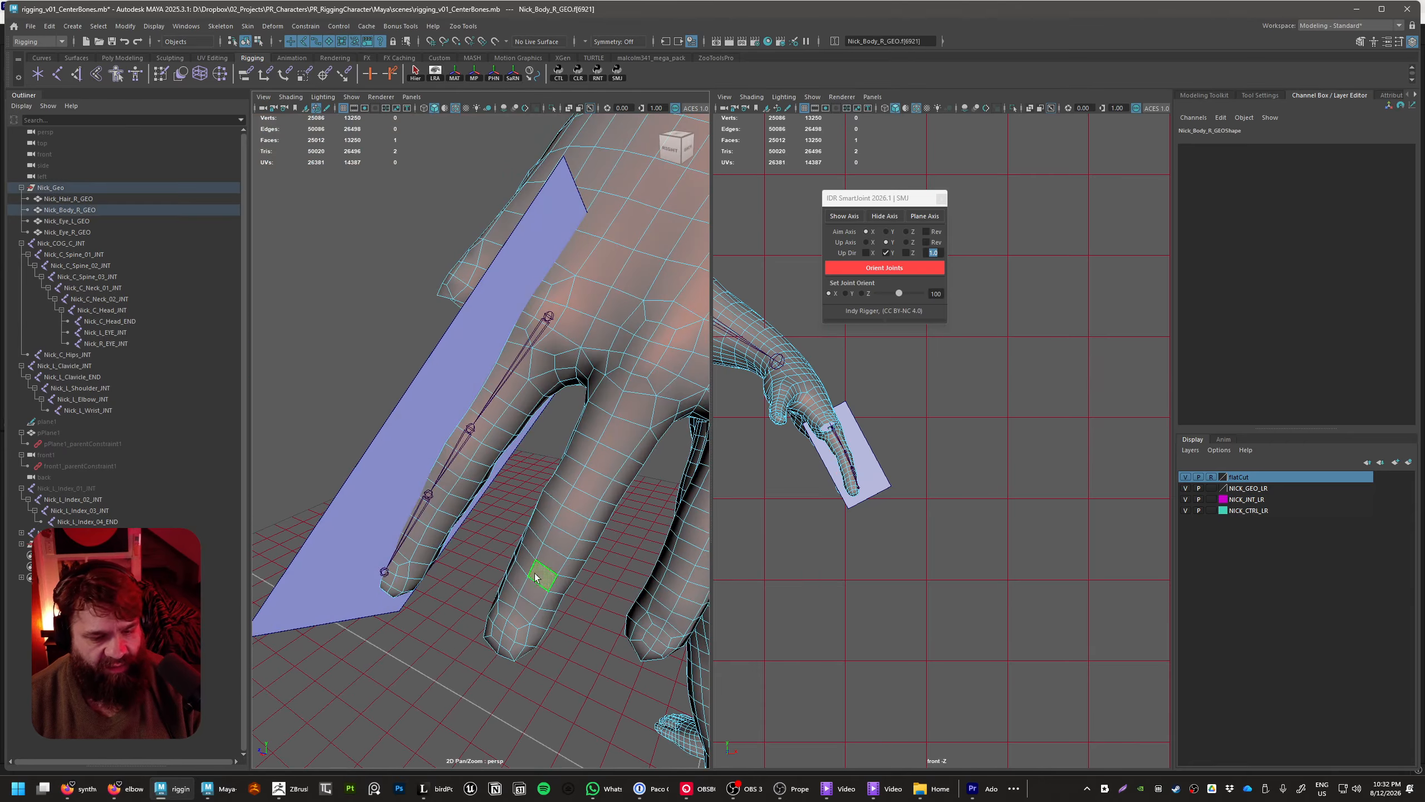
pyautogui.keyDown('alt'); pyautogui.moveTo(549, 570); pyautogui.dragTo(536, 532, button='middle'); pyautogui.keyUp('alt')
pyautogui.click(496, 535)
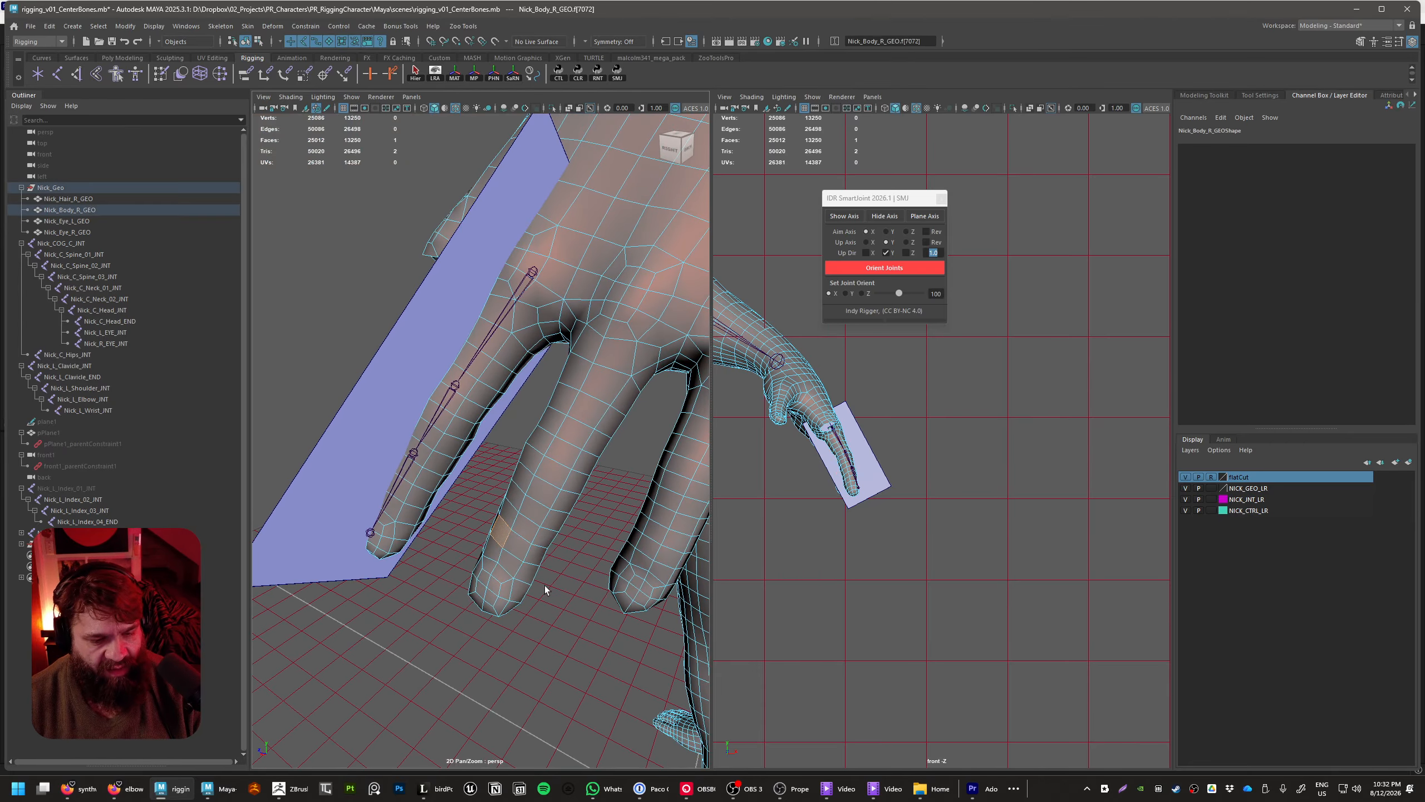
pyautogui.hotkey('shift', '.')
pyautogui.hotkey('shift', '.')
pyautogui.hotkey('shift', '.')
pyautogui.hotkey('shift', '.')
pyautogui.hotkey('shift', '.')
pyautogui.hotkey('shift', '.')
pyautogui.hotkey('shift', '.')
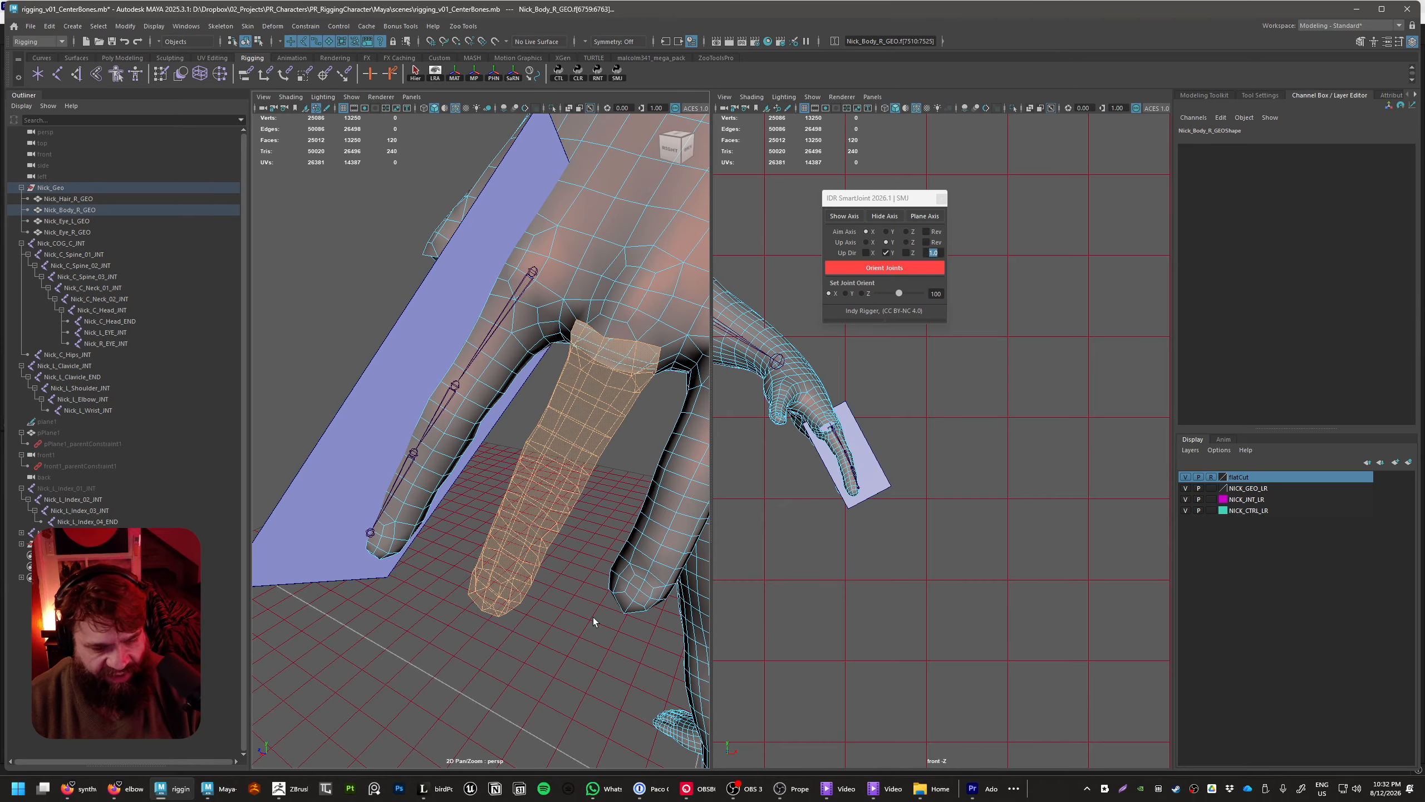
pyautogui.press('Delete')
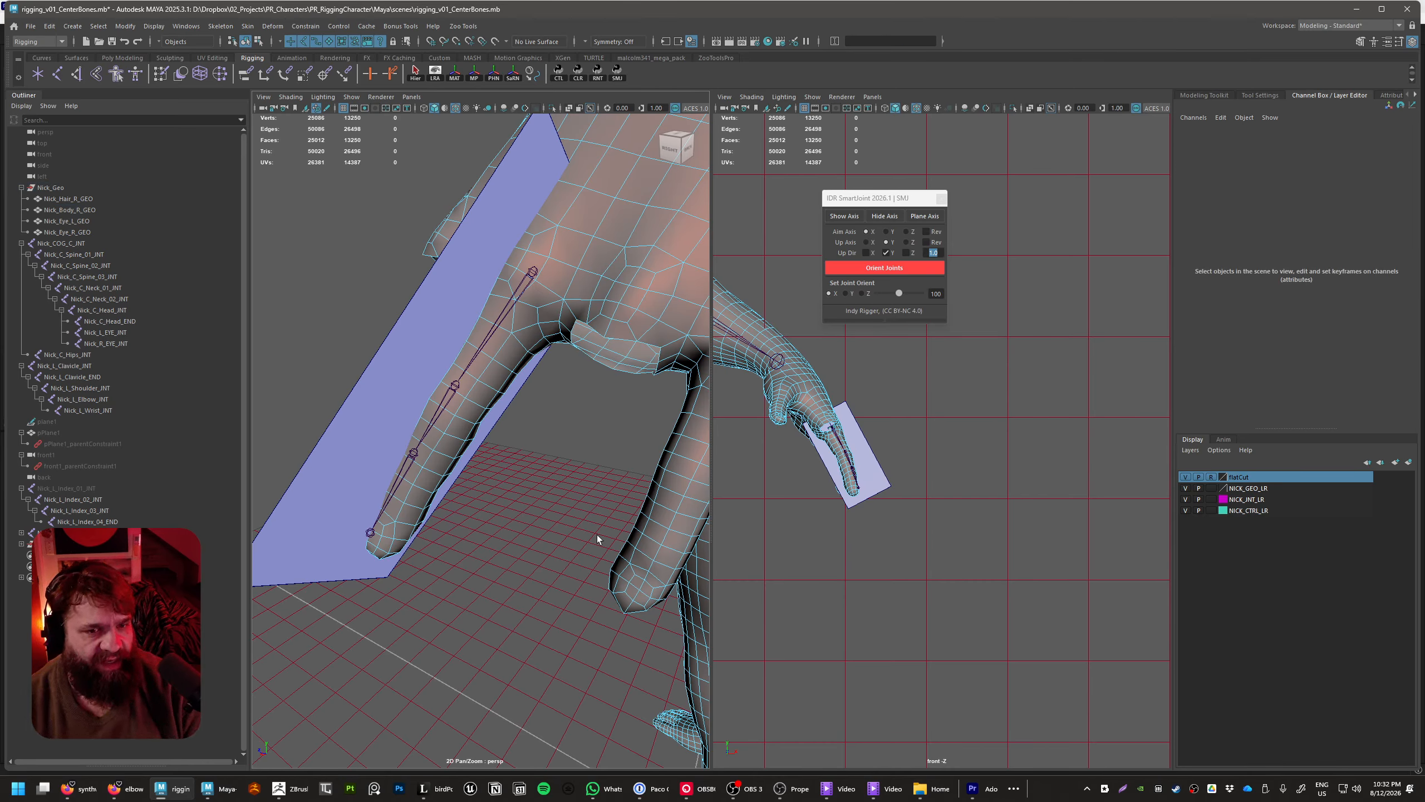
pyautogui.keyDown('alt'); pyautogui.moveTo(596, 534); pyautogui.dragTo(606, 418); pyautogui.keyUp('alt')
pyautogui.click(541, 380)
pyautogui.click(504, 358)
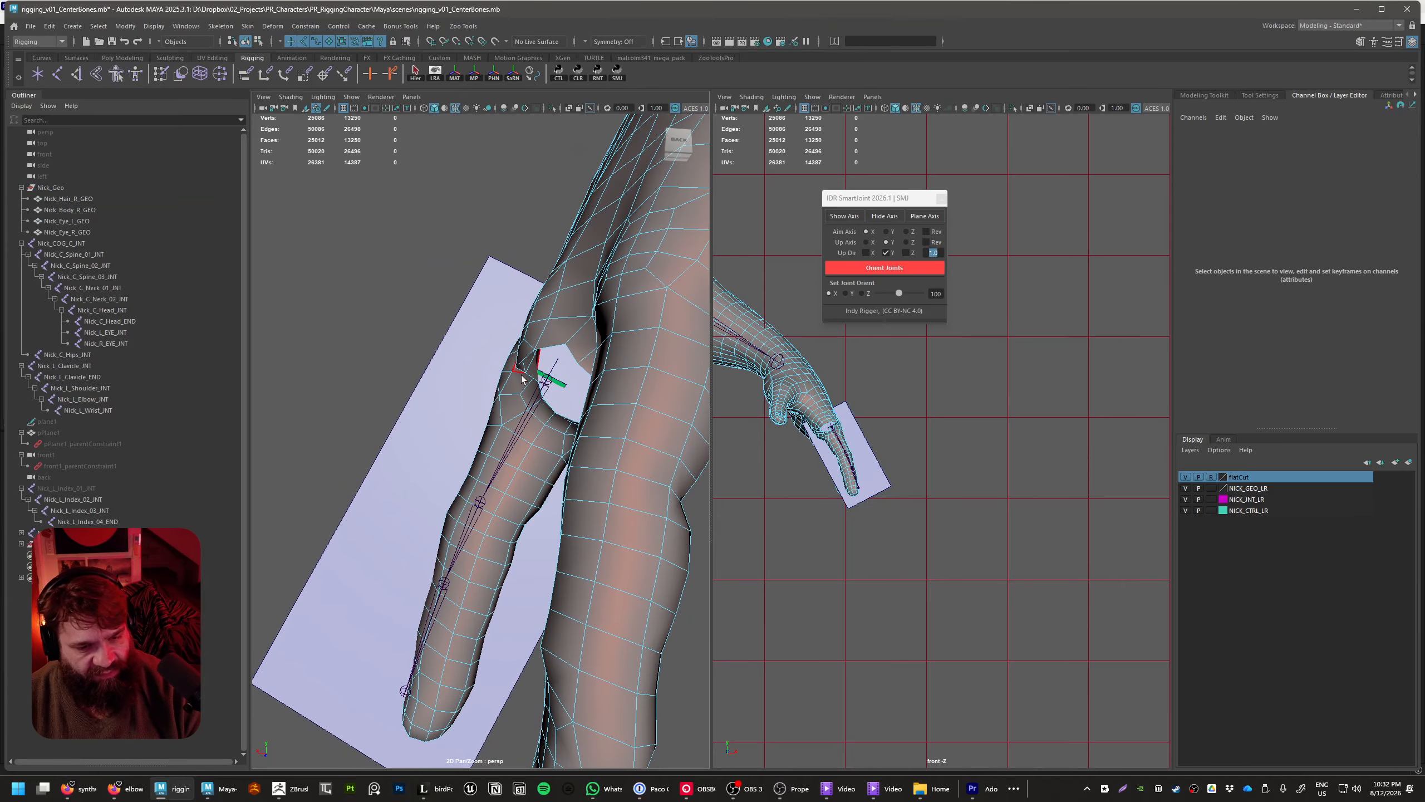
pyautogui.click(549, 389)
pyautogui.click(156, 311)
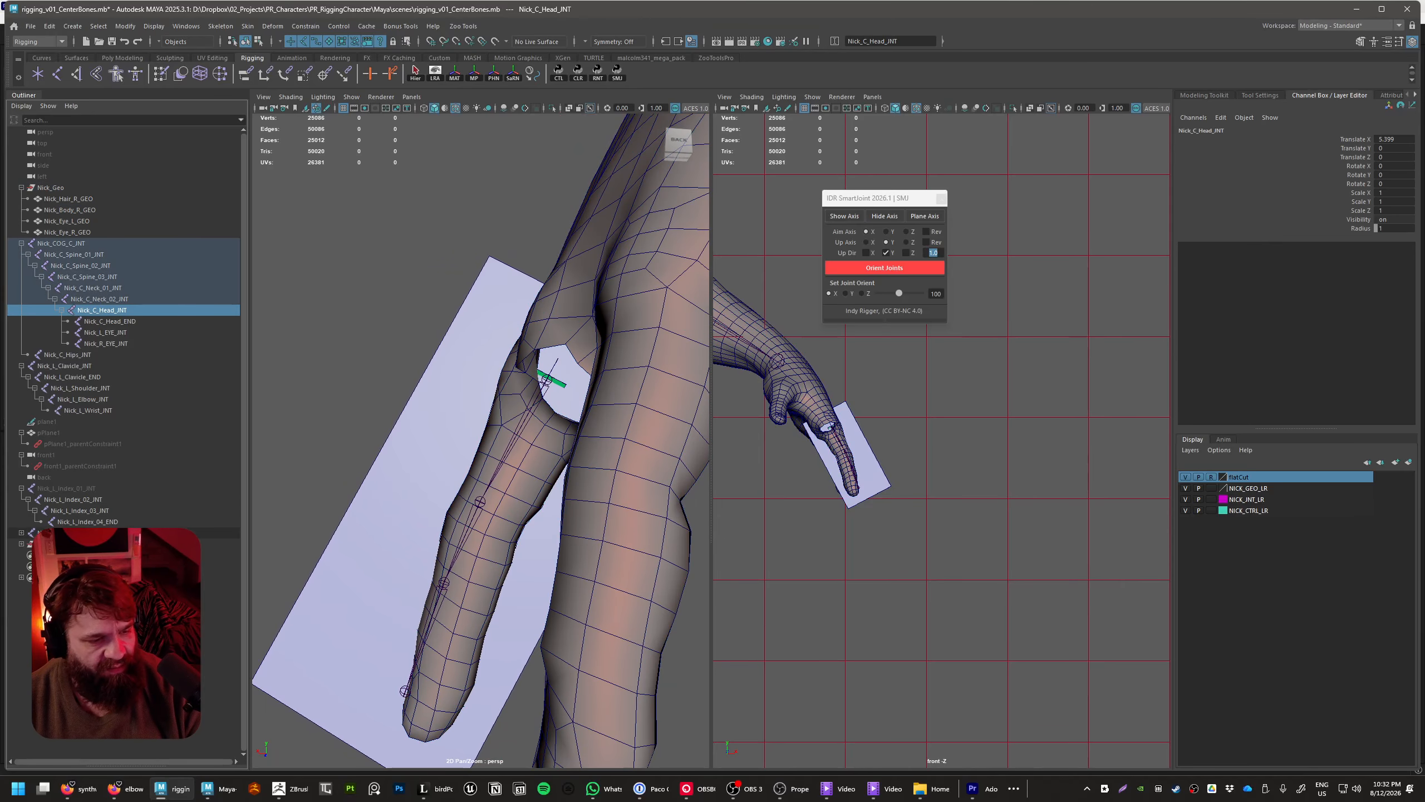
pyautogui.click(65, 488)
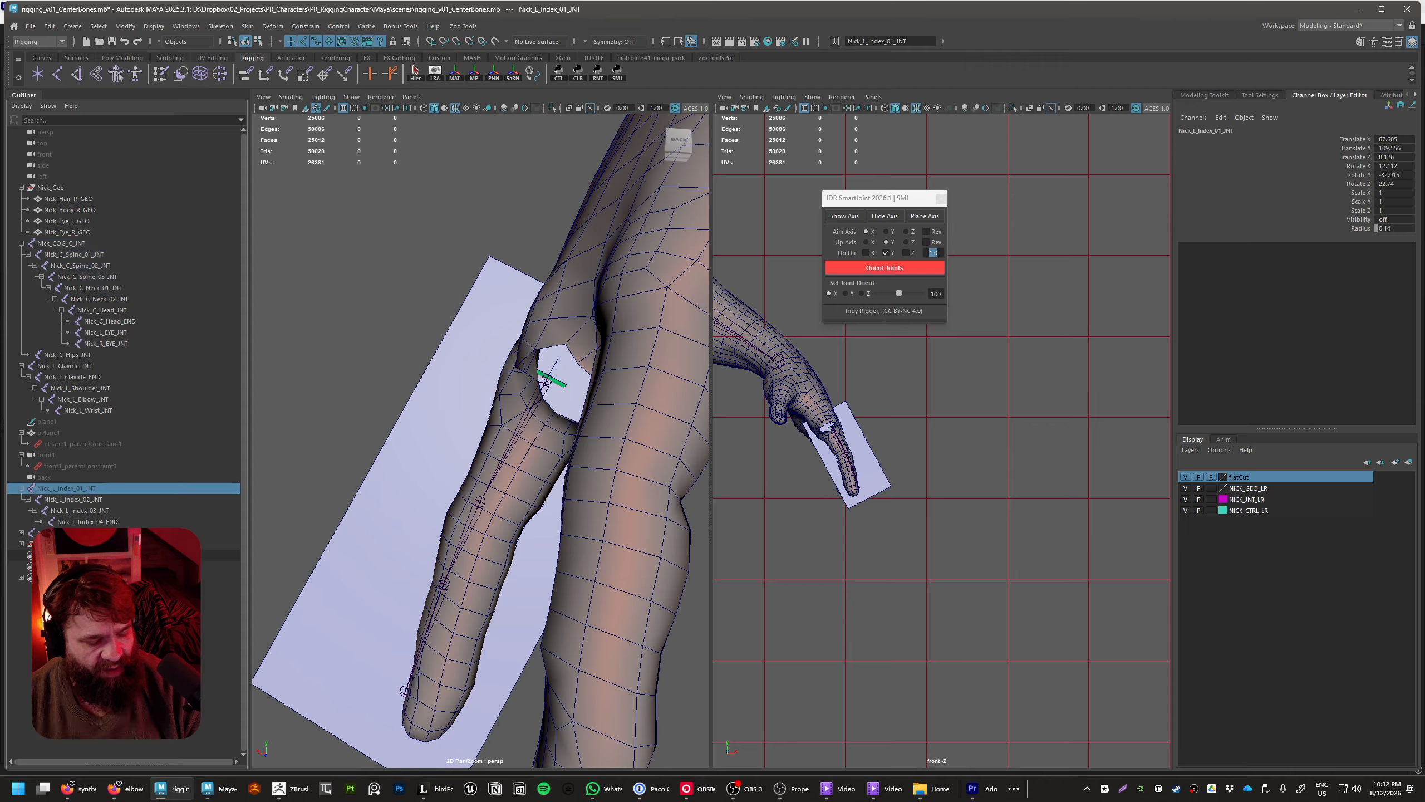
pyautogui.hotkey('shift', 'h')
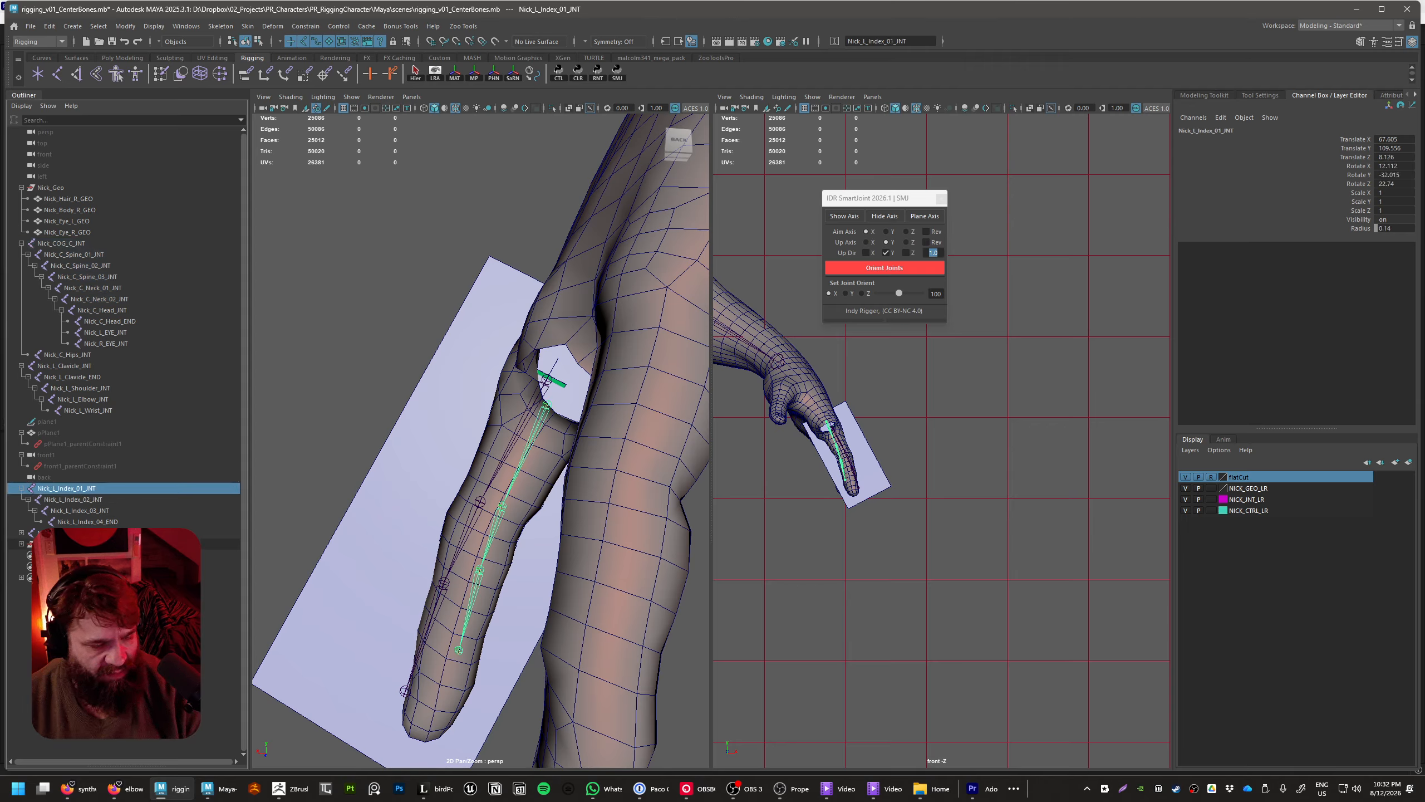
pyautogui.press('h')
# Reposition the duplicated chain's first joint to about 68.0, 108.6, 5.6, centring it in the middle finger's knuckle
pyautogui.click(144, 522)
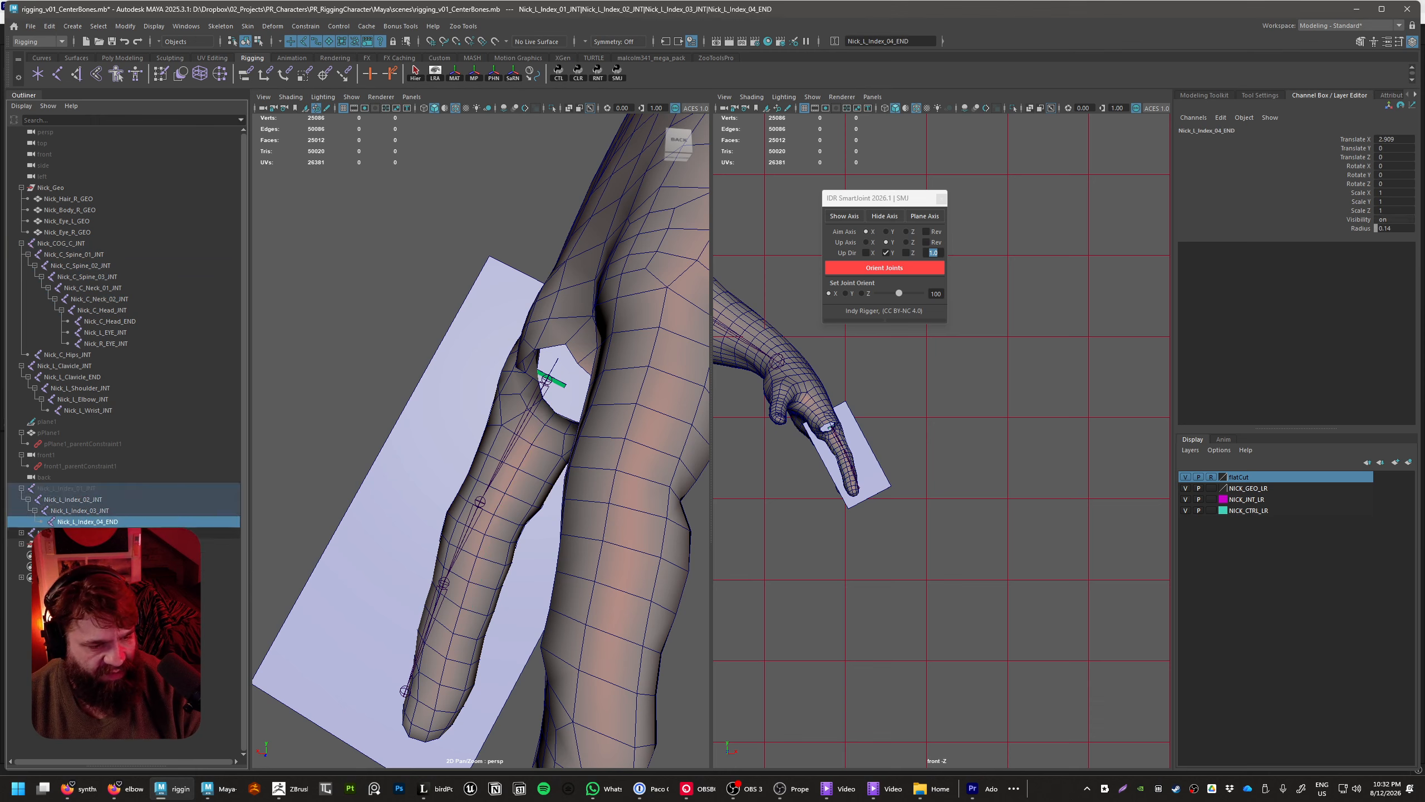
pyautogui.click(143, 533)
pyautogui.keyDown('alt'); pyautogui.moveTo(603, 415); pyautogui.dragTo(548, 398); pyautogui.keyUp('alt')
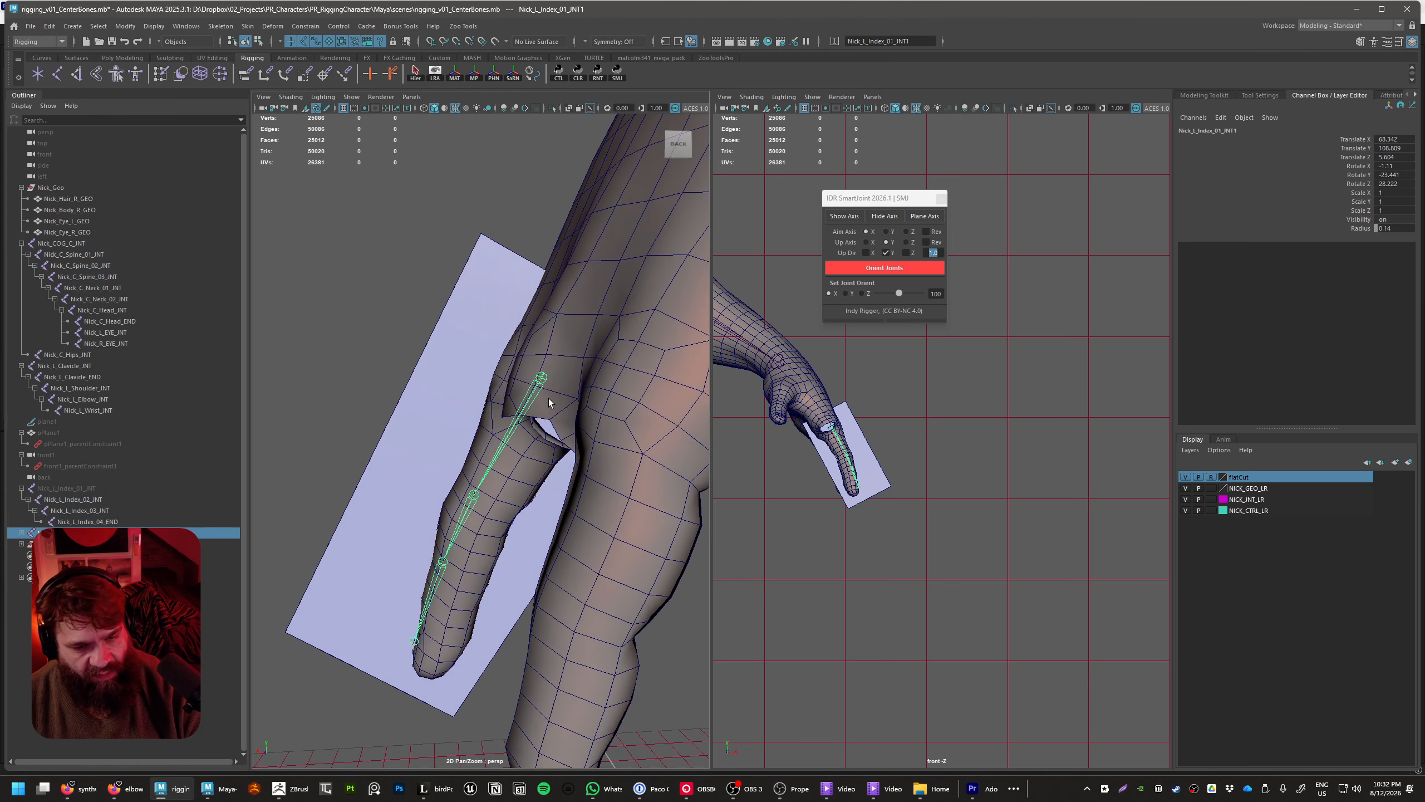
pyautogui.press('w')
pyautogui.moveTo(467, 339); pyautogui.dragTo(481, 352)
pyautogui.moveTo(510, 414)
pyautogui.keyDown('alt'); pyautogui.mouseDown()
pyautogui.moveTo(516, 384)
pyautogui.moveTo(515, 396)
pyautogui.mouseUp(); pyautogui.keyUp('alt')
pyautogui.moveTo(466, 313); pyautogui.dragTo(460, 324)
pyautogui.keyDown('alt'); pyautogui.moveTo(512, 400); pyautogui.dragTo(517, 412); pyautogui.keyUp('alt')
pyautogui.keyDown('alt'); pyautogui.moveTo(518, 413); pyautogui.dragTo(589, 426, button='right'); pyautogui.keyUp('alt')
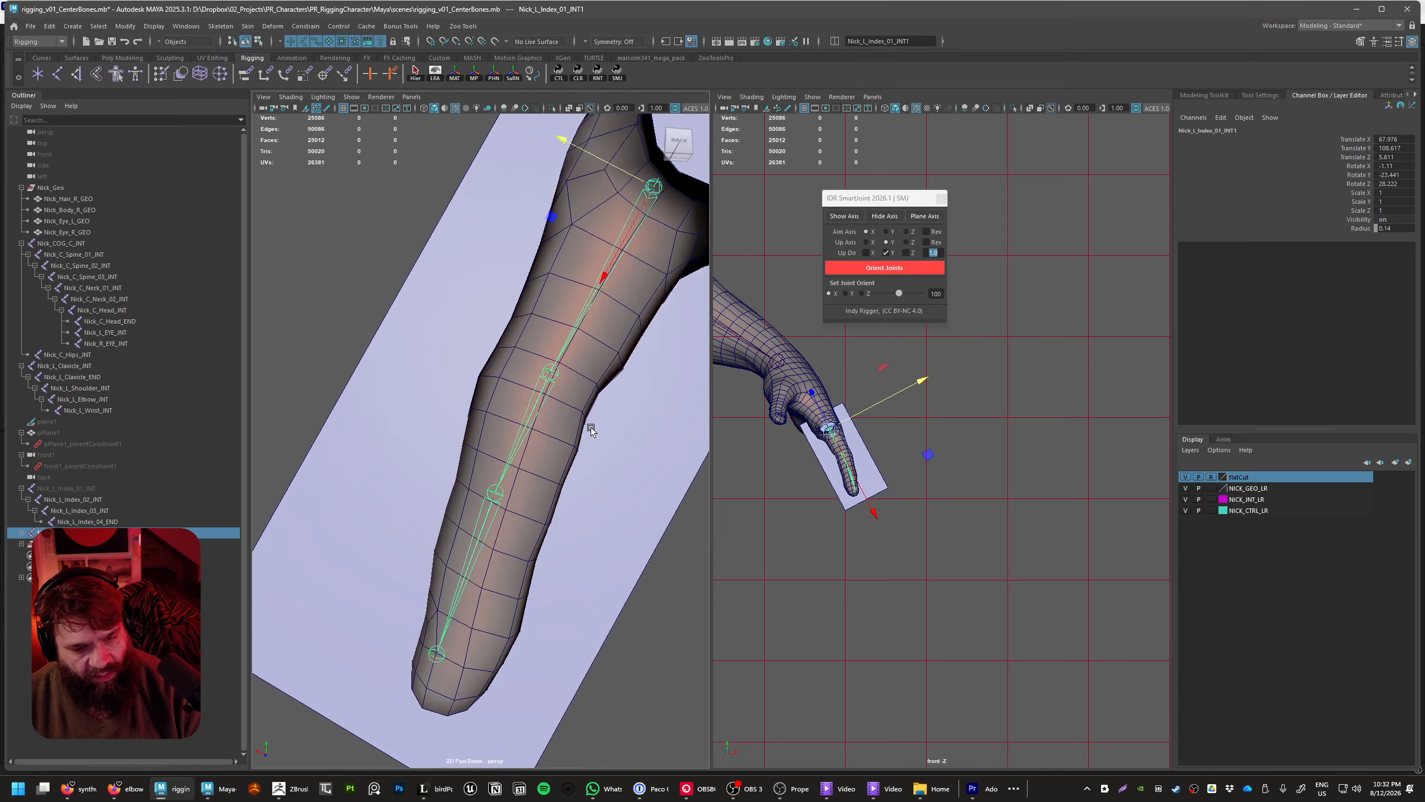
pyautogui.keyDown('alt'); pyautogui.moveTo(588, 426); pyautogui.dragTo(571, 458); pyautogui.keyUp('alt')
# Slide the middle finger's second joint along its bone to a Translate X of about 4.3, at the finger's bend
pyautogui.click(544, 446)
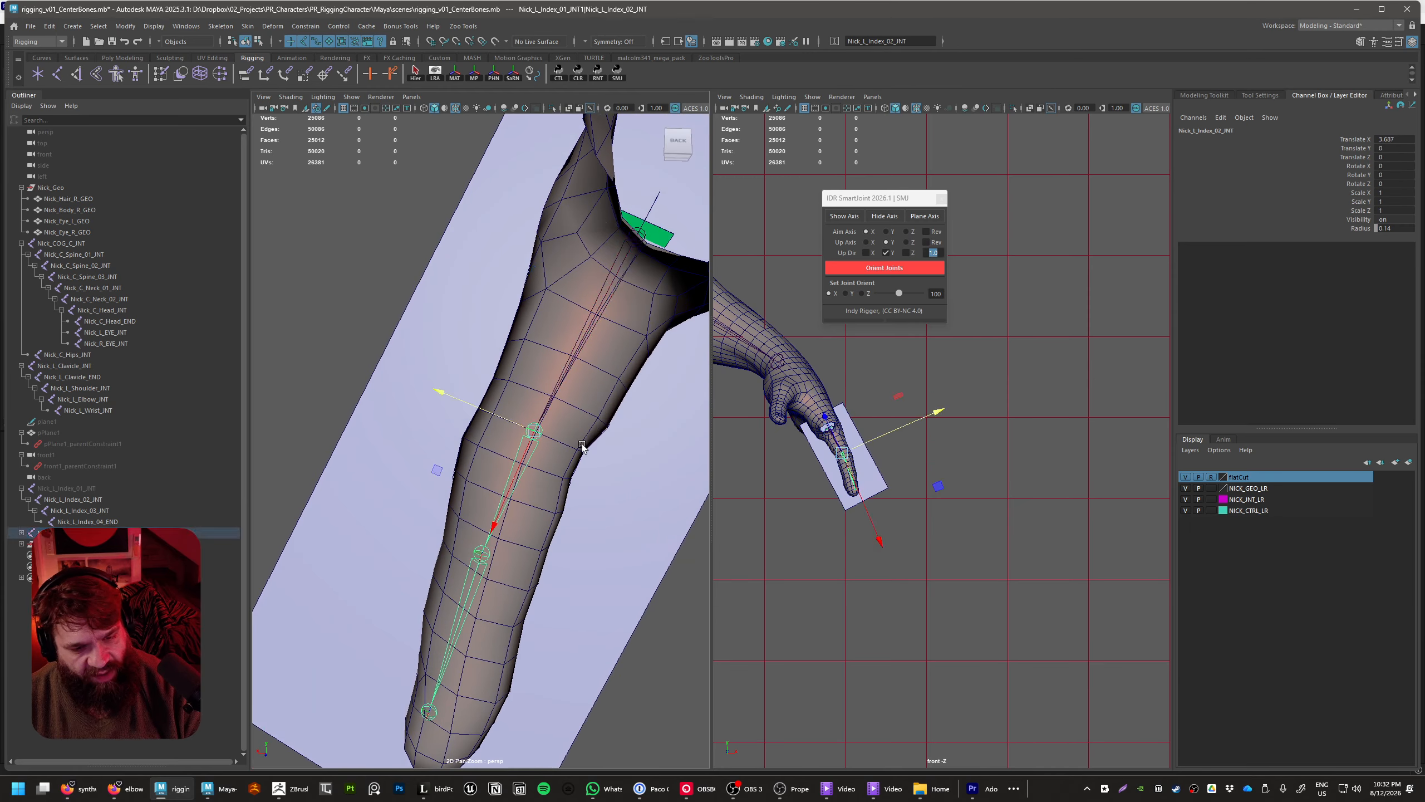
pyautogui.click(1352, 141)
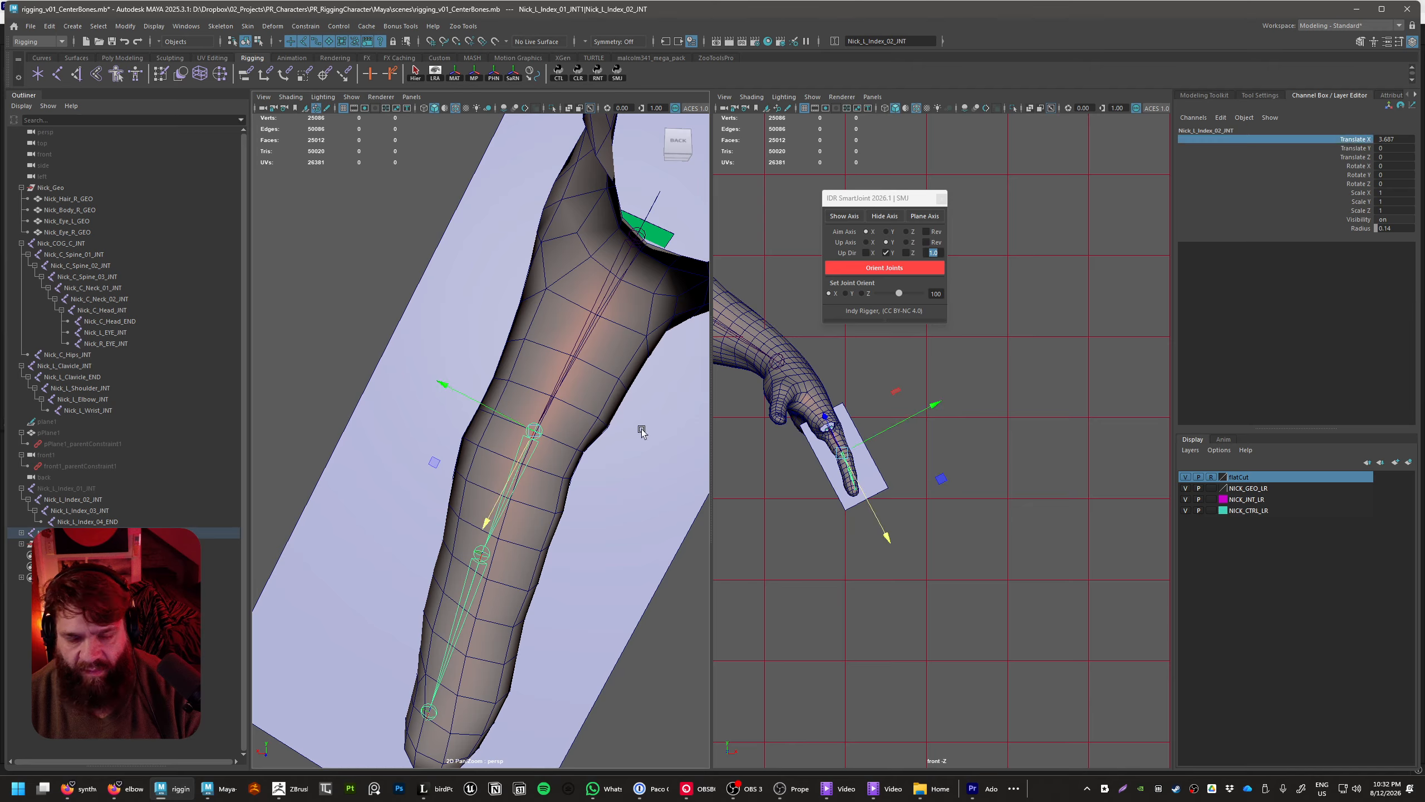
pyautogui.moveTo(640, 432); pyautogui.dragTo(570, 485, button='middle')
pyautogui.hotkey('ctrl', 'z')
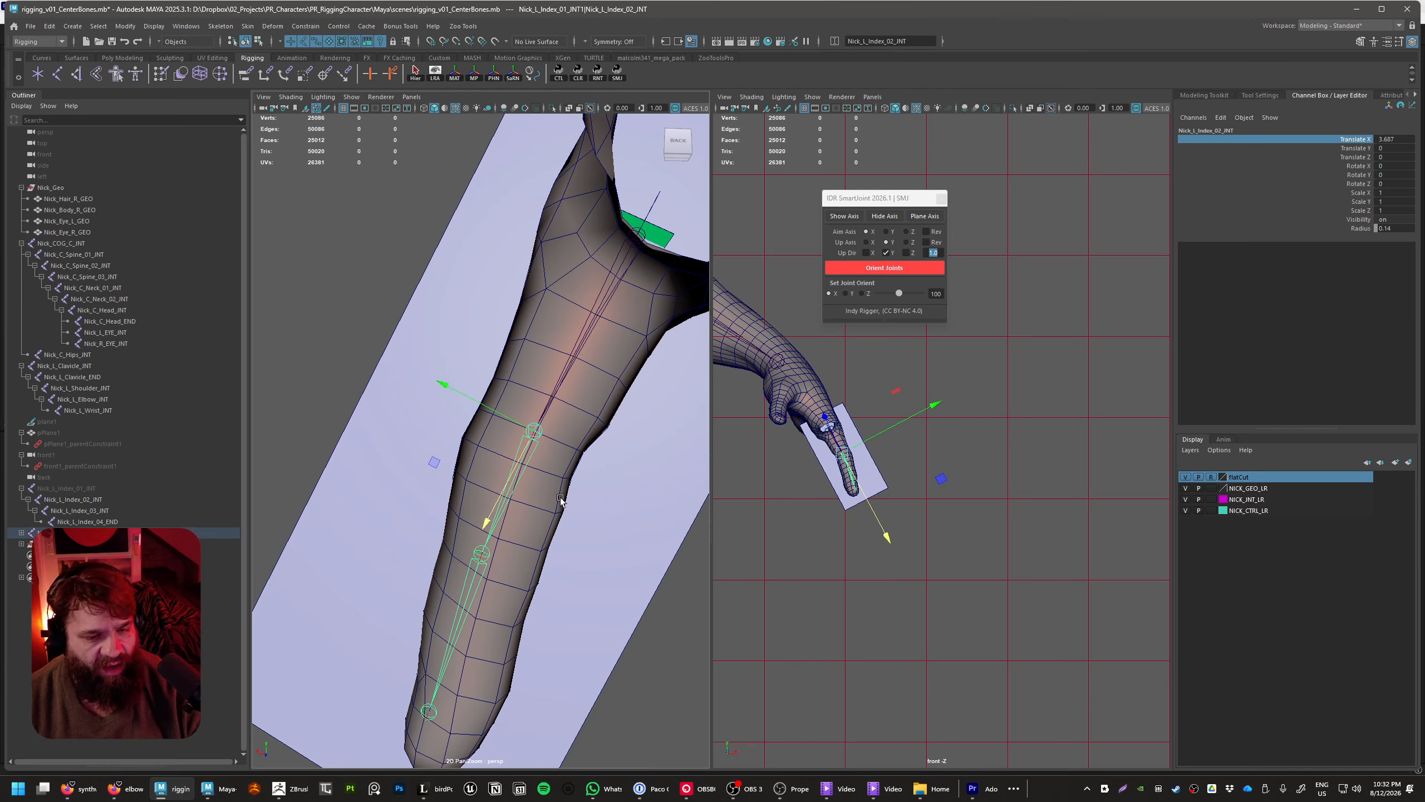
pyautogui.moveTo(431, 469); pyautogui.dragTo(688, 526, button='middle')
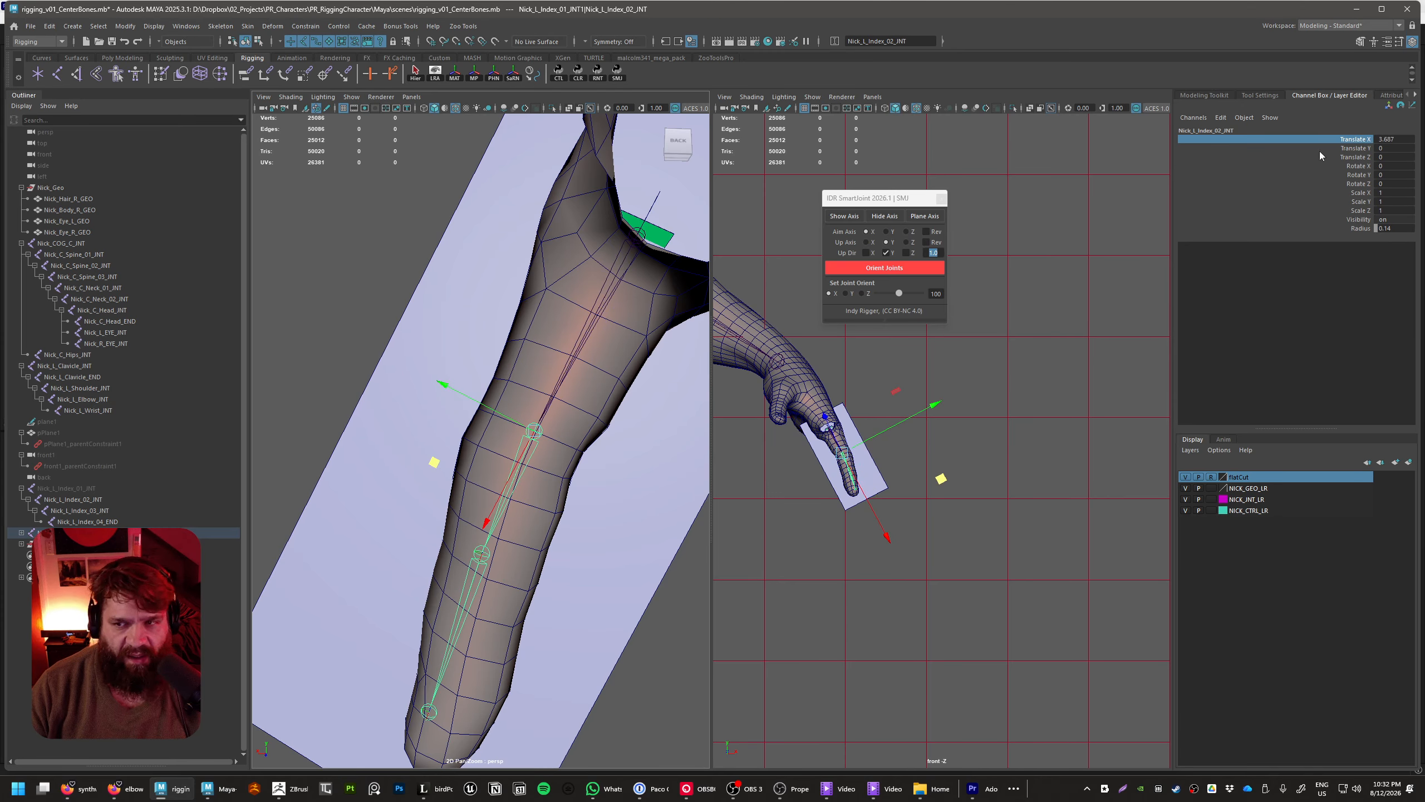
pyautogui.click(1349, 140)
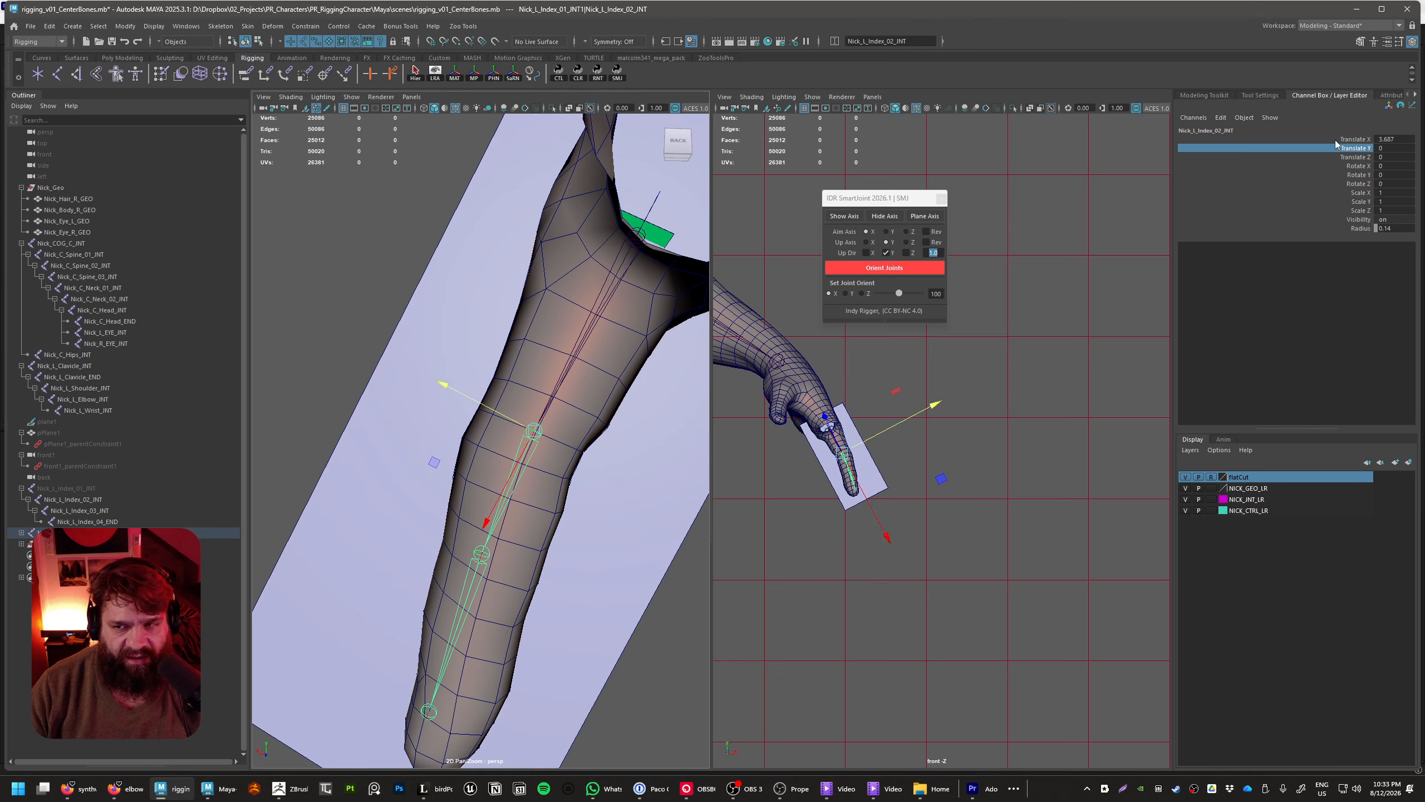
pyautogui.moveTo(425, 447); pyautogui.dragTo(398, 471, button='middle')
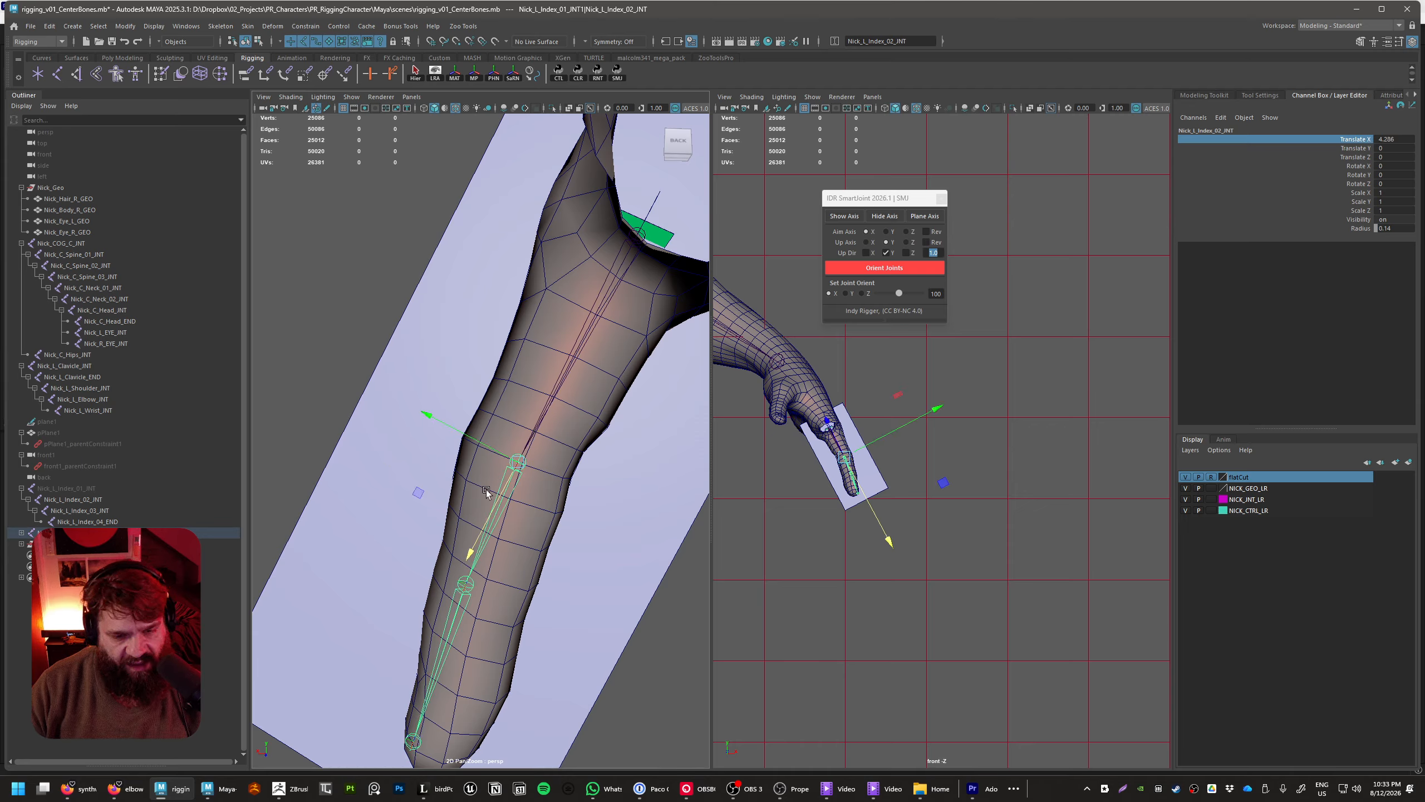
# Rotate the second joint to a Rotate Z of about -6.5 so the remaining chain runs toward the fingertip
pyautogui.keyDown('alt'); pyautogui.moveTo(627, 518); pyautogui.dragTo(613, 478, button='middle'); pyautogui.keyUp('alt')
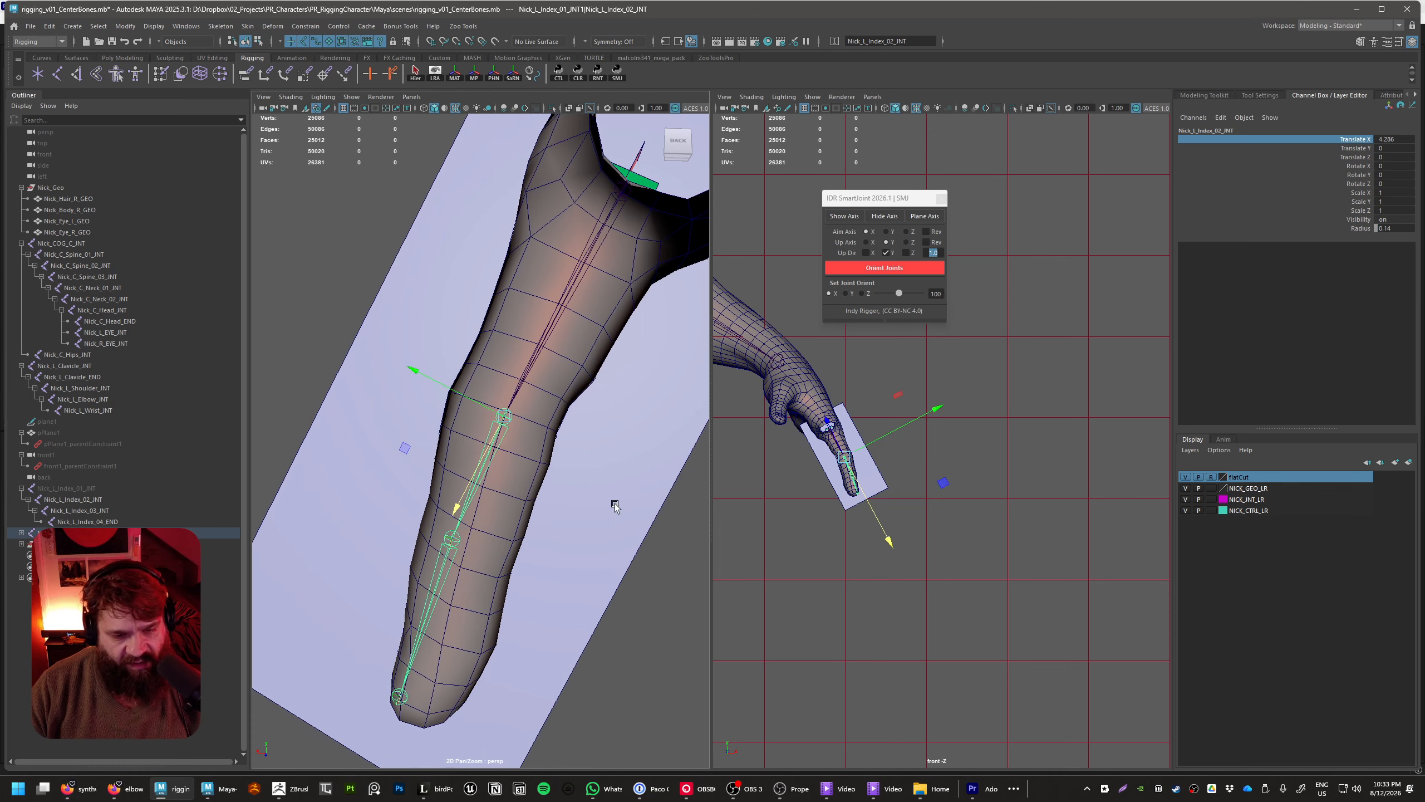
pyautogui.press('e')
pyautogui.moveTo(502, 519); pyautogui.dragTo(550, 542)
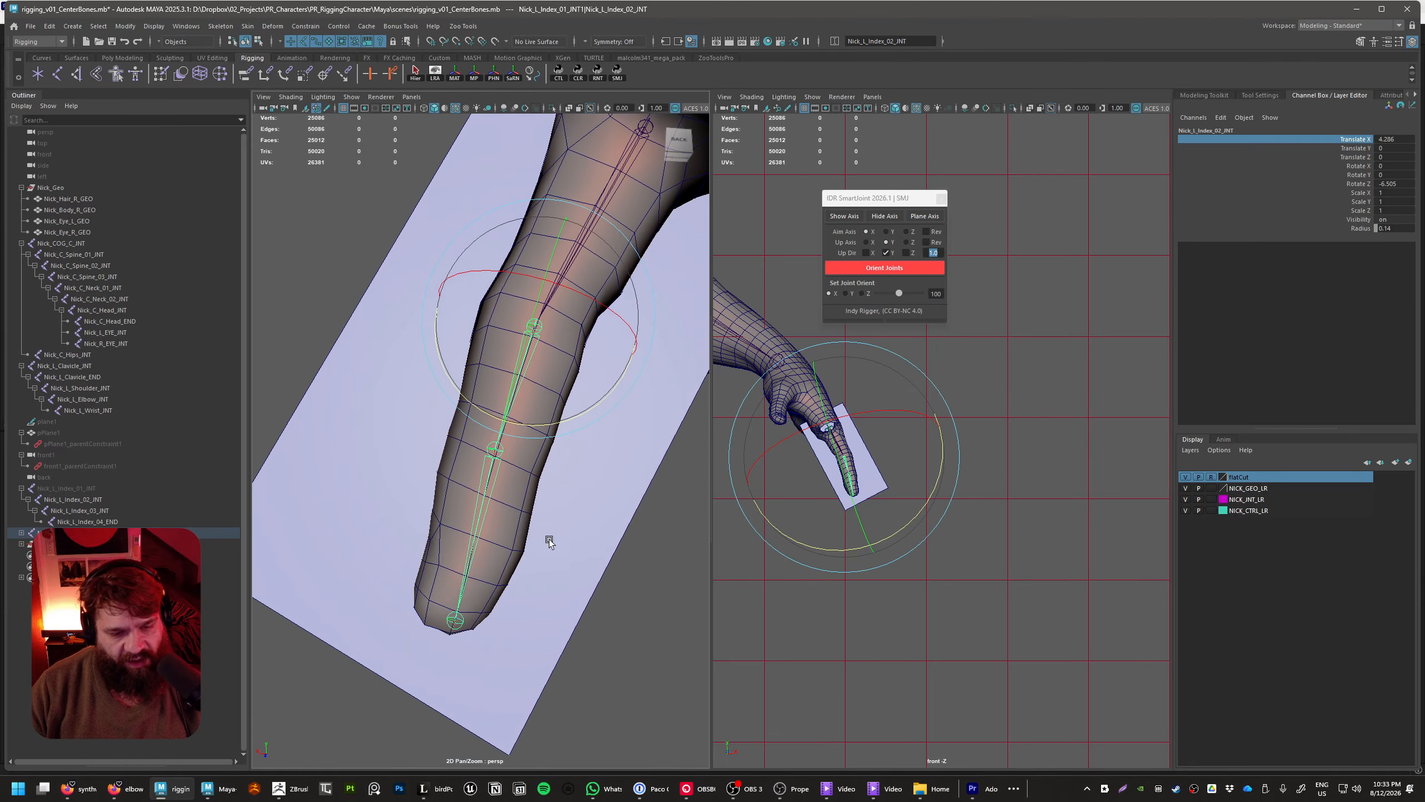
# Slide the middle finger's third joint to a Translate X of about 2.4 and adjust its rotation toward the fingertip
pyautogui.click(494, 457)
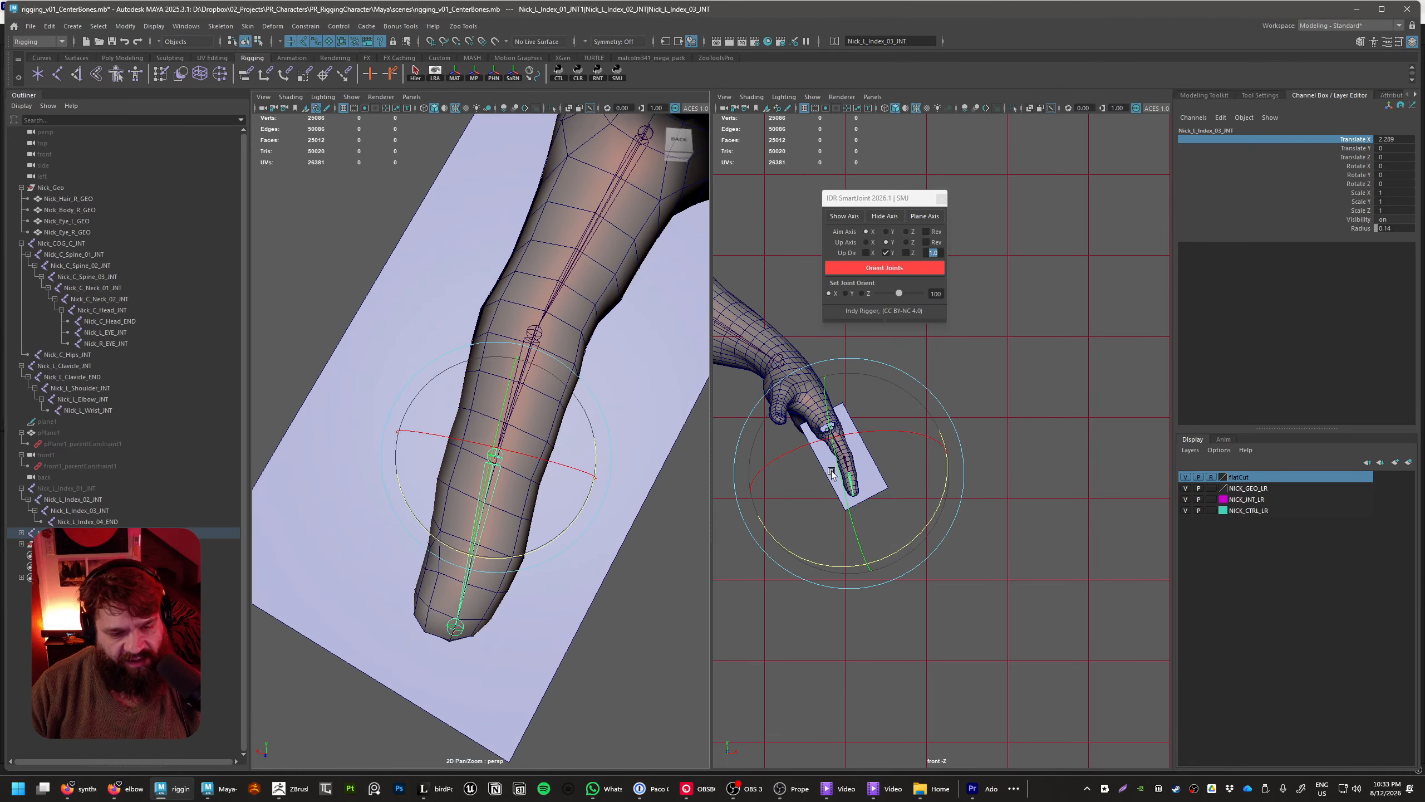
pyautogui.press('w')
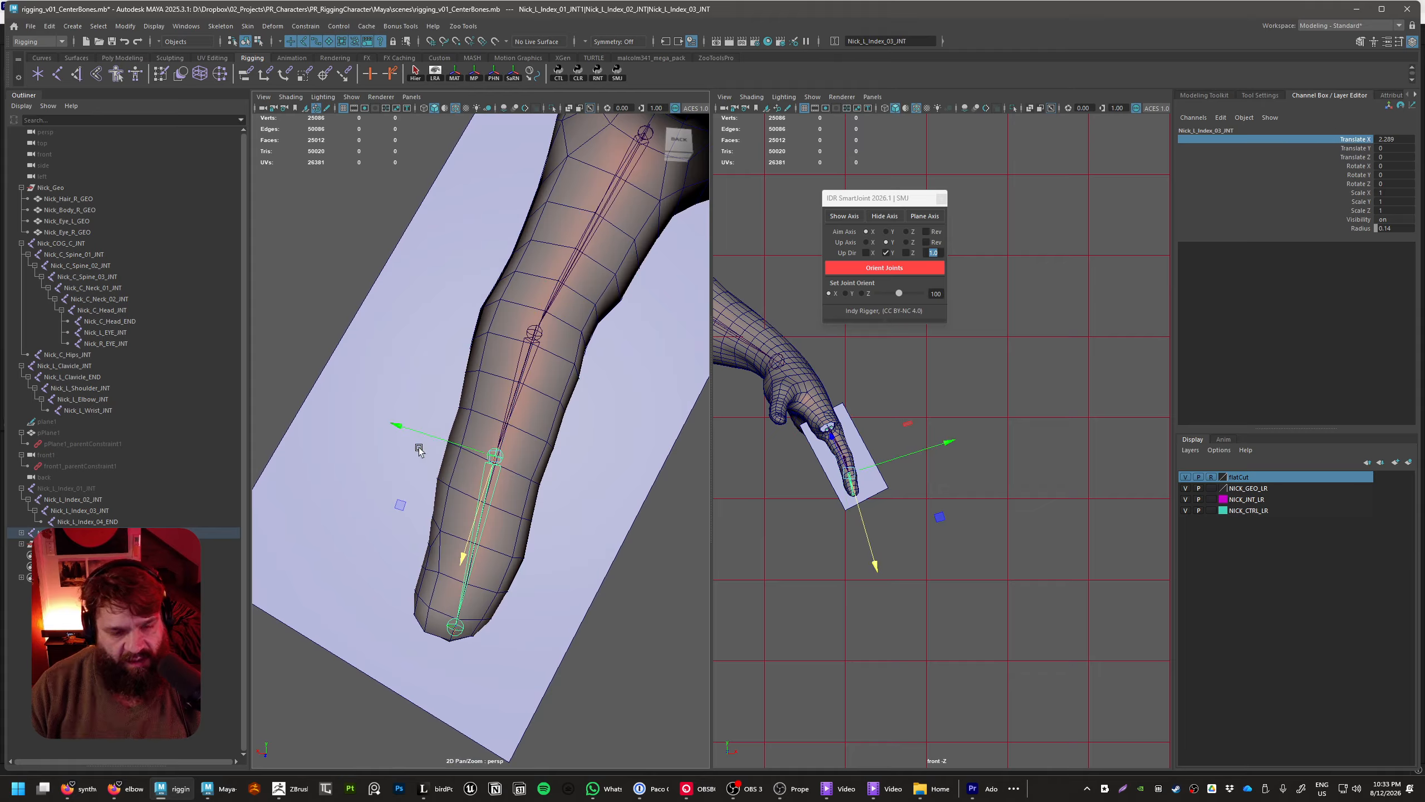
pyautogui.moveTo(367, 491)
pyautogui.mouseDown(button='middle')
pyautogui.moveTo(337, 490)
pyautogui.moveTo(378, 499)
pyautogui.mouseUp(button='middle')
pyautogui.press('e')
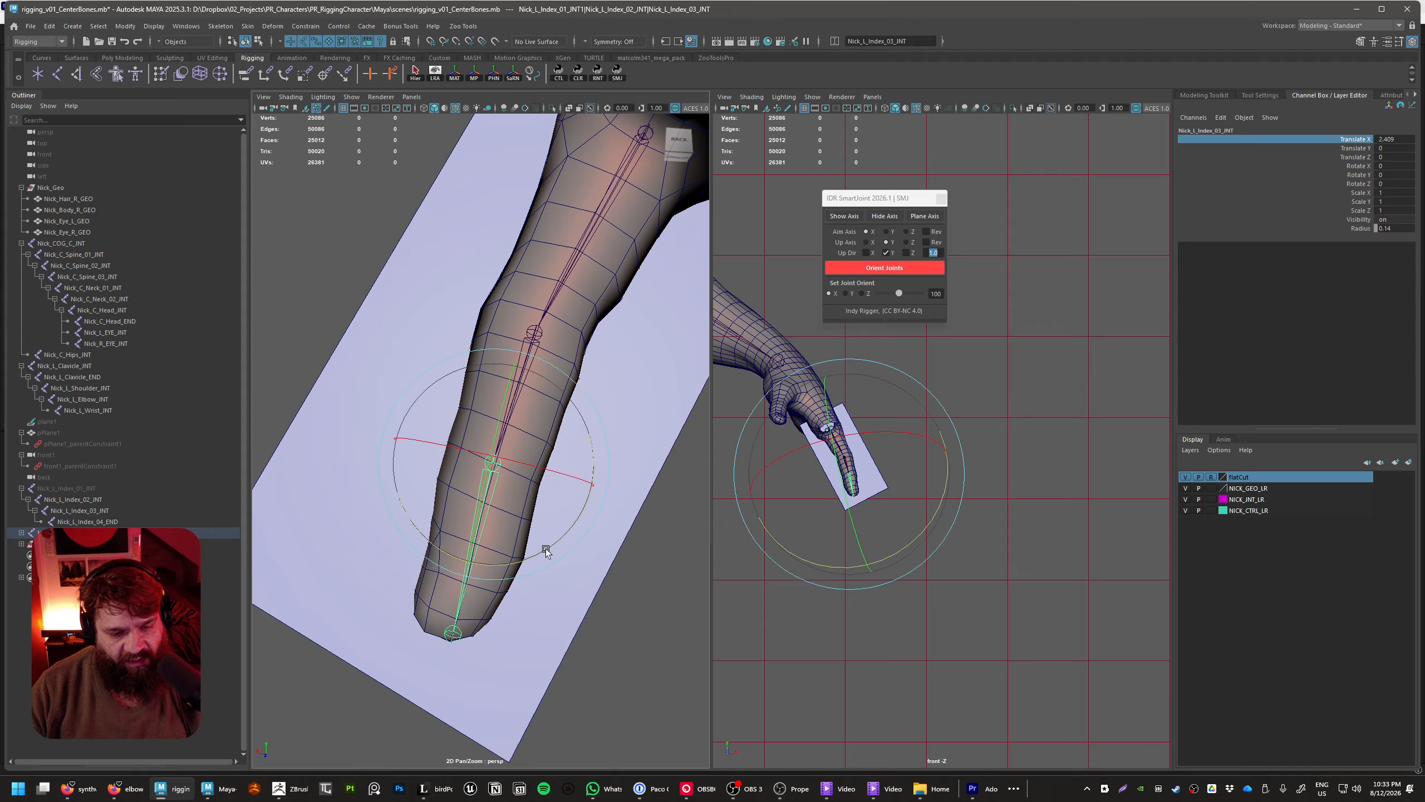
pyautogui.moveTo(546, 548); pyautogui.dragTo(547, 555)
# Freeze the rotation of the middle finger's second joint
pyautogui.keyDown('alt'); pyautogui.moveTo(597, 416); pyautogui.dragTo(635, 537); pyautogui.keyUp('alt')
pyautogui.click(667, 336)
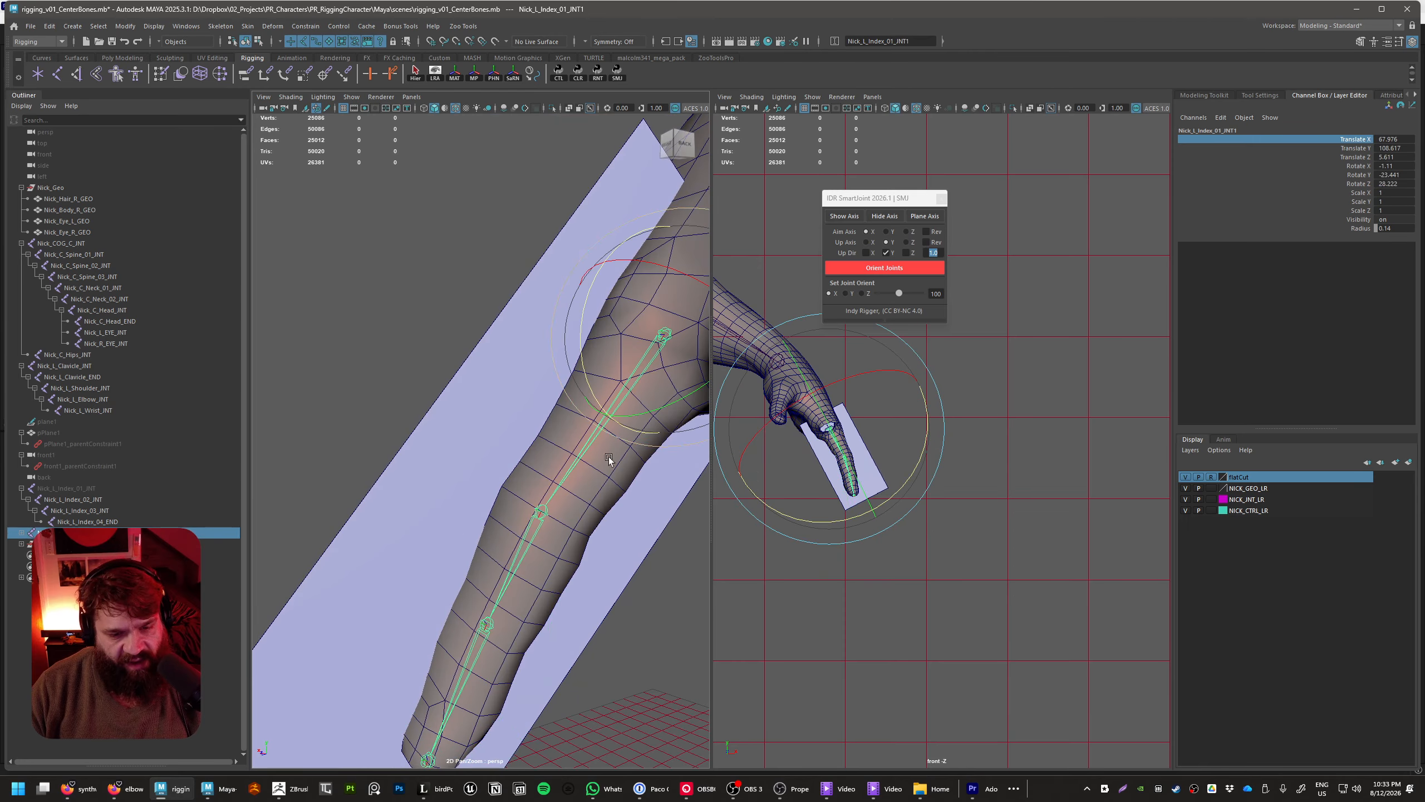
pyautogui.click(541, 519)
pyautogui.click(1353, 184)
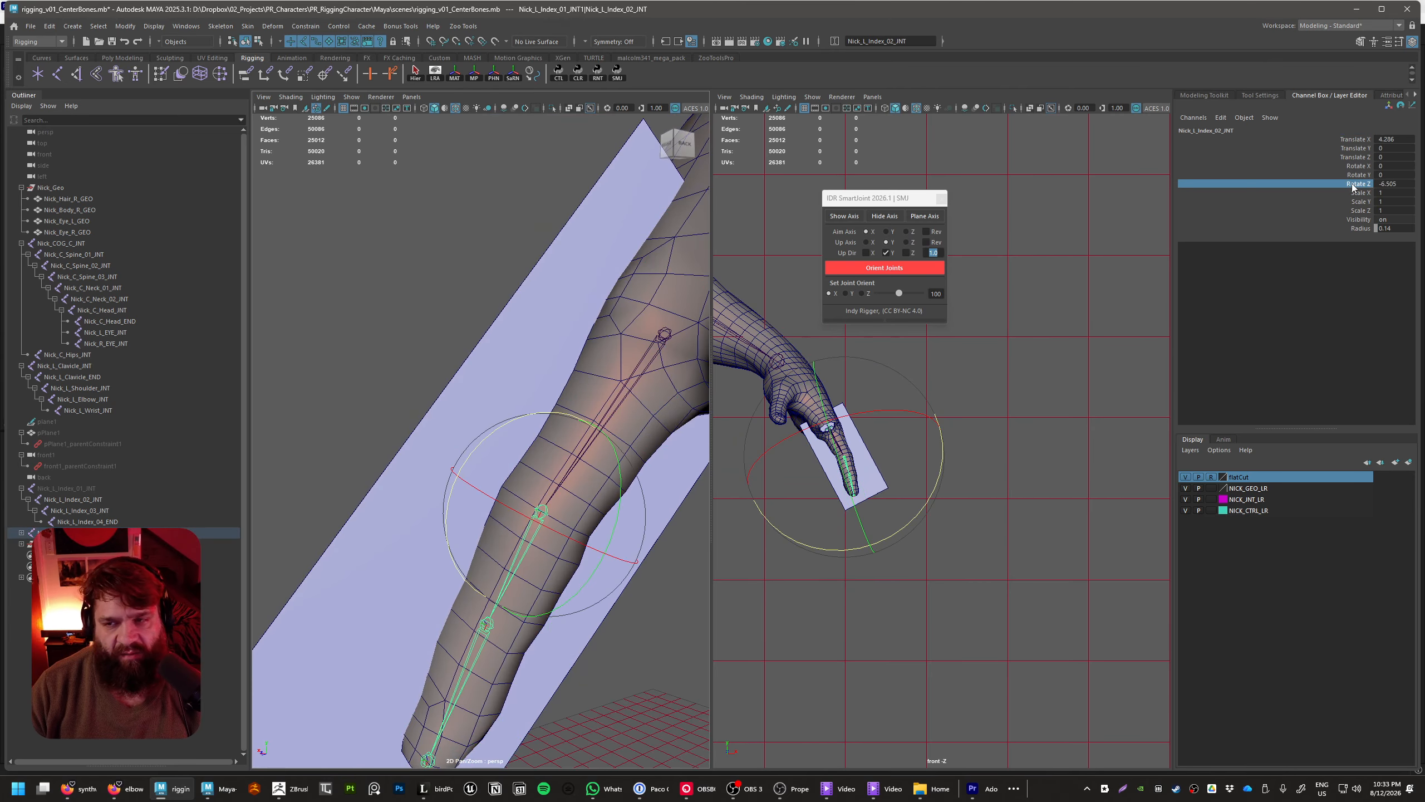
pyautogui.rightClick(1352, 187)
pyautogui.moveTo(1328, 407)
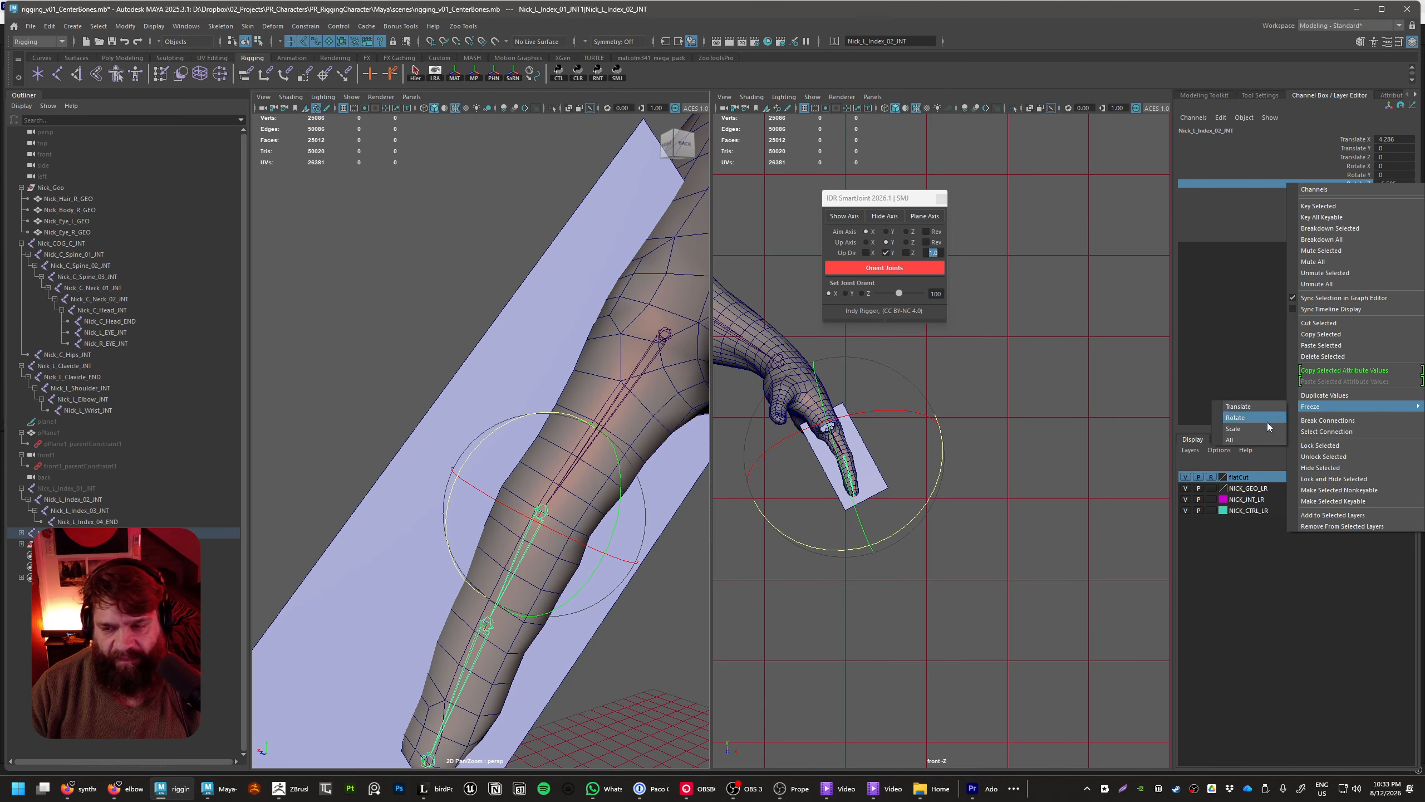
pyautogui.click(1261, 419)
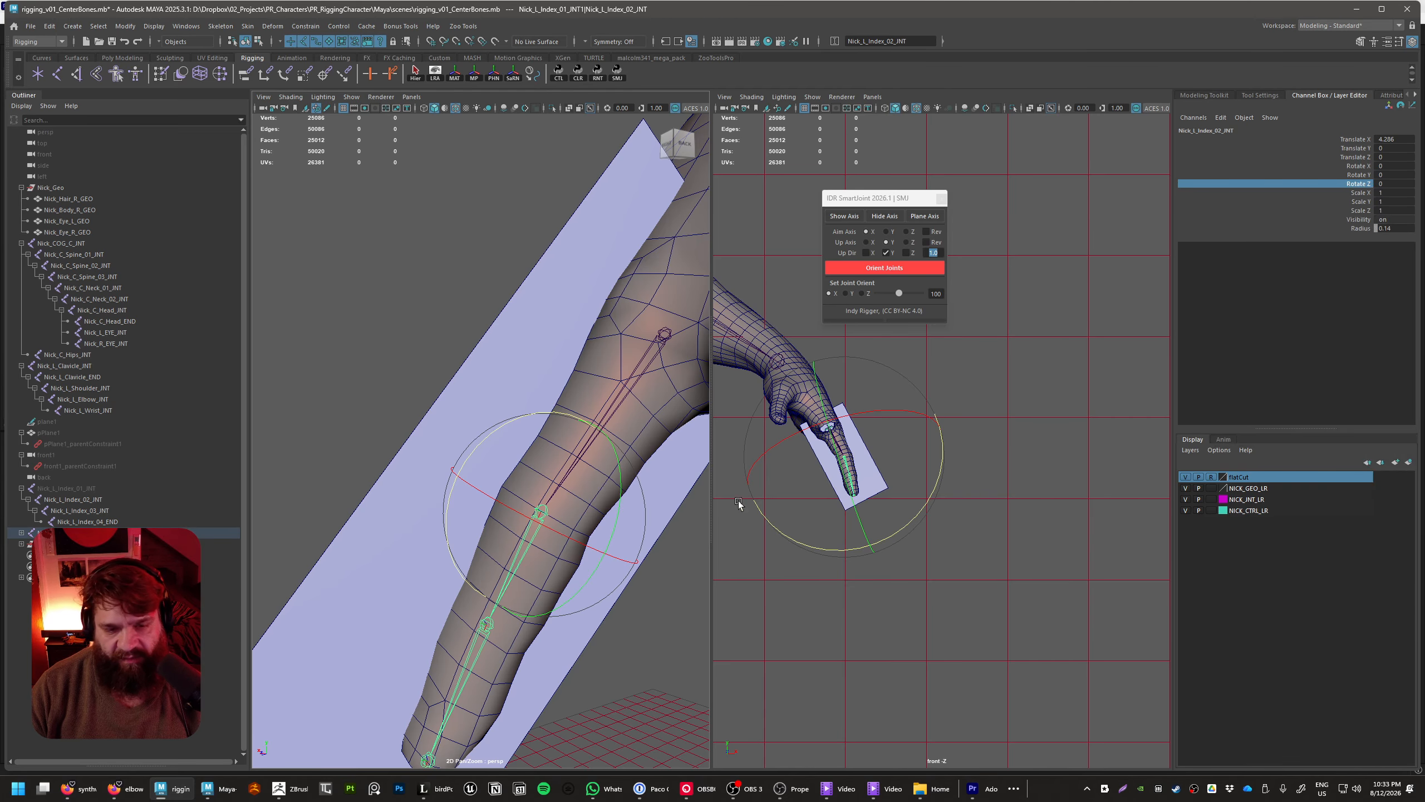
# Examine the middle finger's joints from several angles, checking their placement inside the finger and the rotation values of each joint
pyautogui.press('f')
pyautogui.scroll(-5, 584, 627)
pyautogui.keyDown('alt'); pyautogui.moveTo(609, 629); pyautogui.dragTo(659, 572, button='middle'); pyautogui.keyUp('alt')
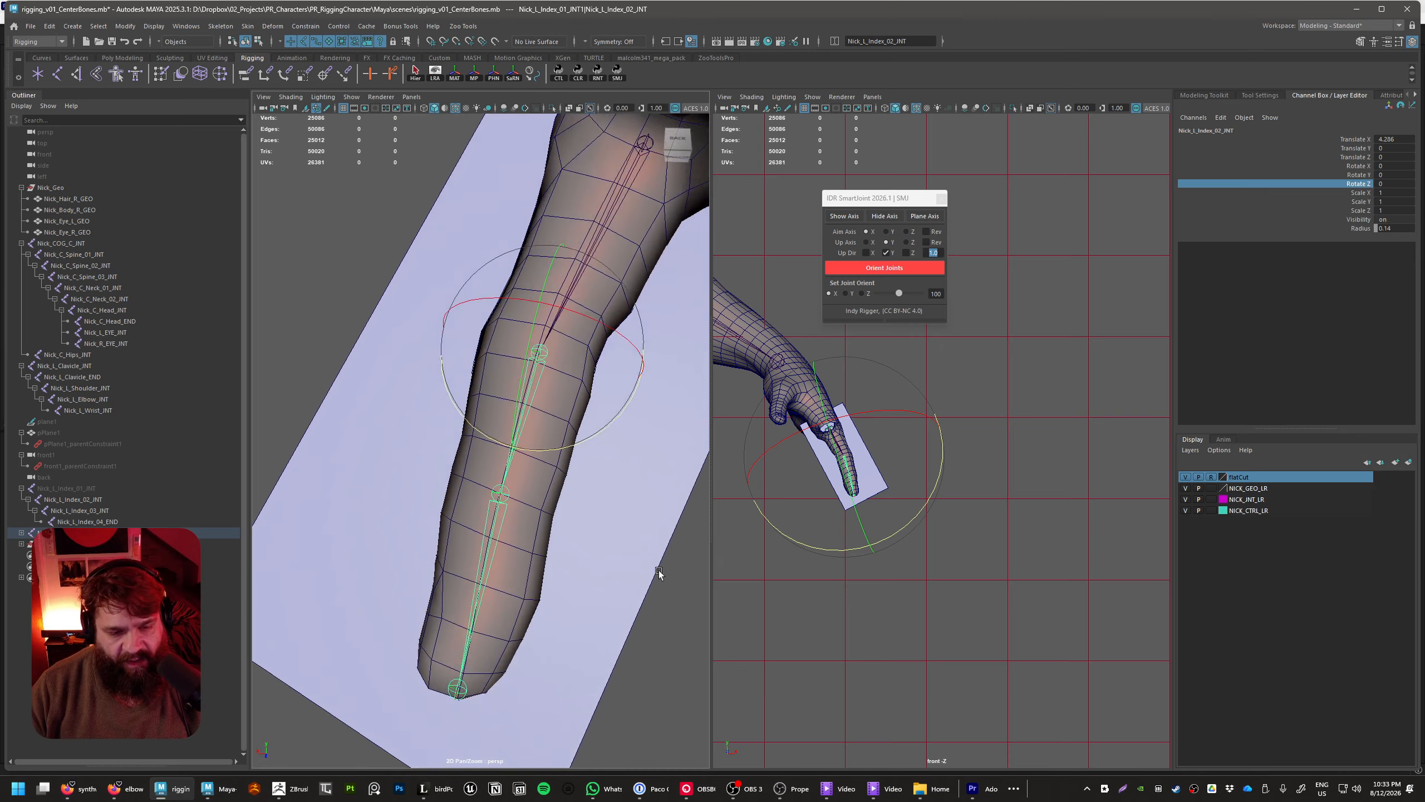
pyautogui.keyDown('alt'); pyautogui.moveTo(659, 572); pyautogui.dragTo(684, 684); pyautogui.keyUp('alt')
pyautogui.click(685, 686)
pyautogui.click(514, 563)
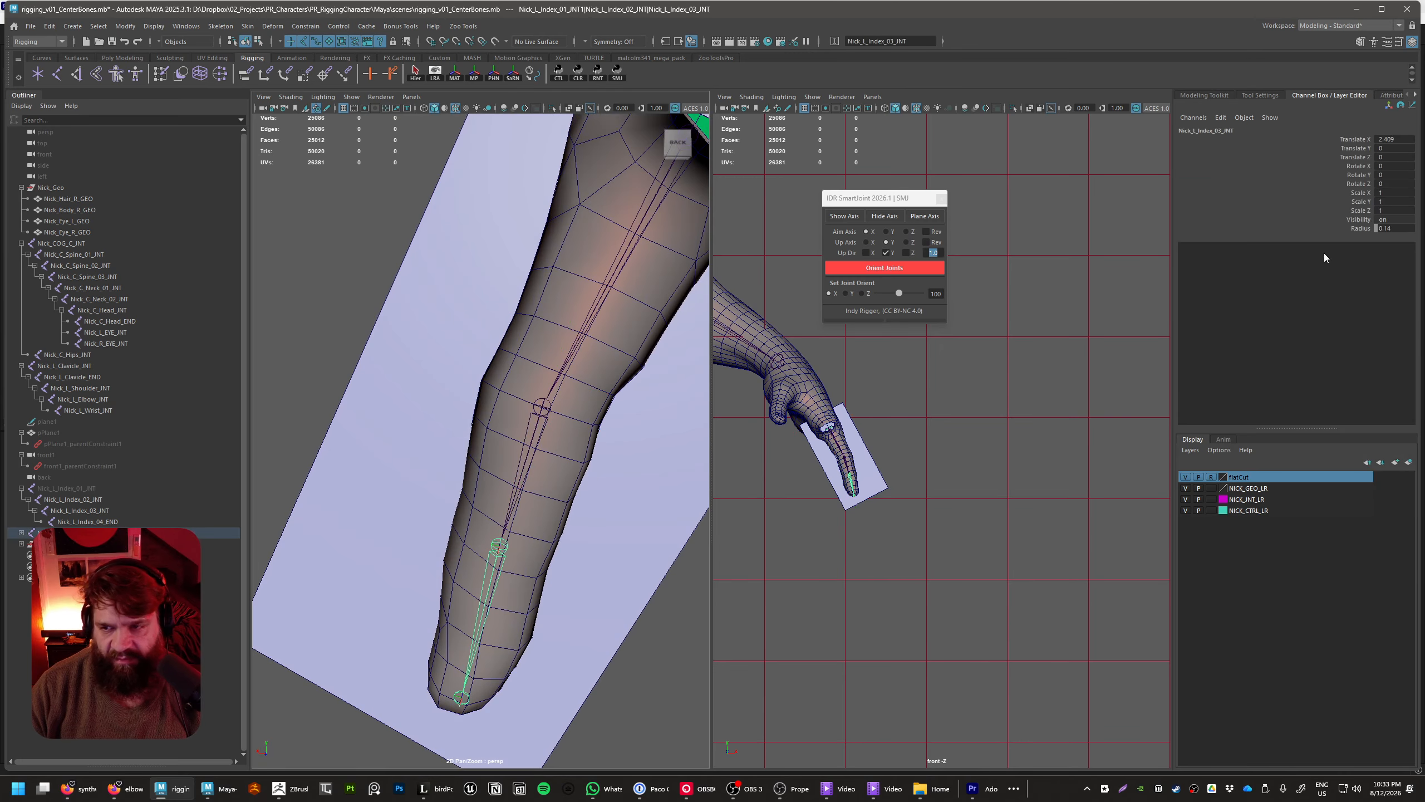
pyautogui.keyDown('alt'); pyautogui.moveTo(599, 530); pyautogui.dragTo(624, 431, button='middle'); pyautogui.keyUp('alt')
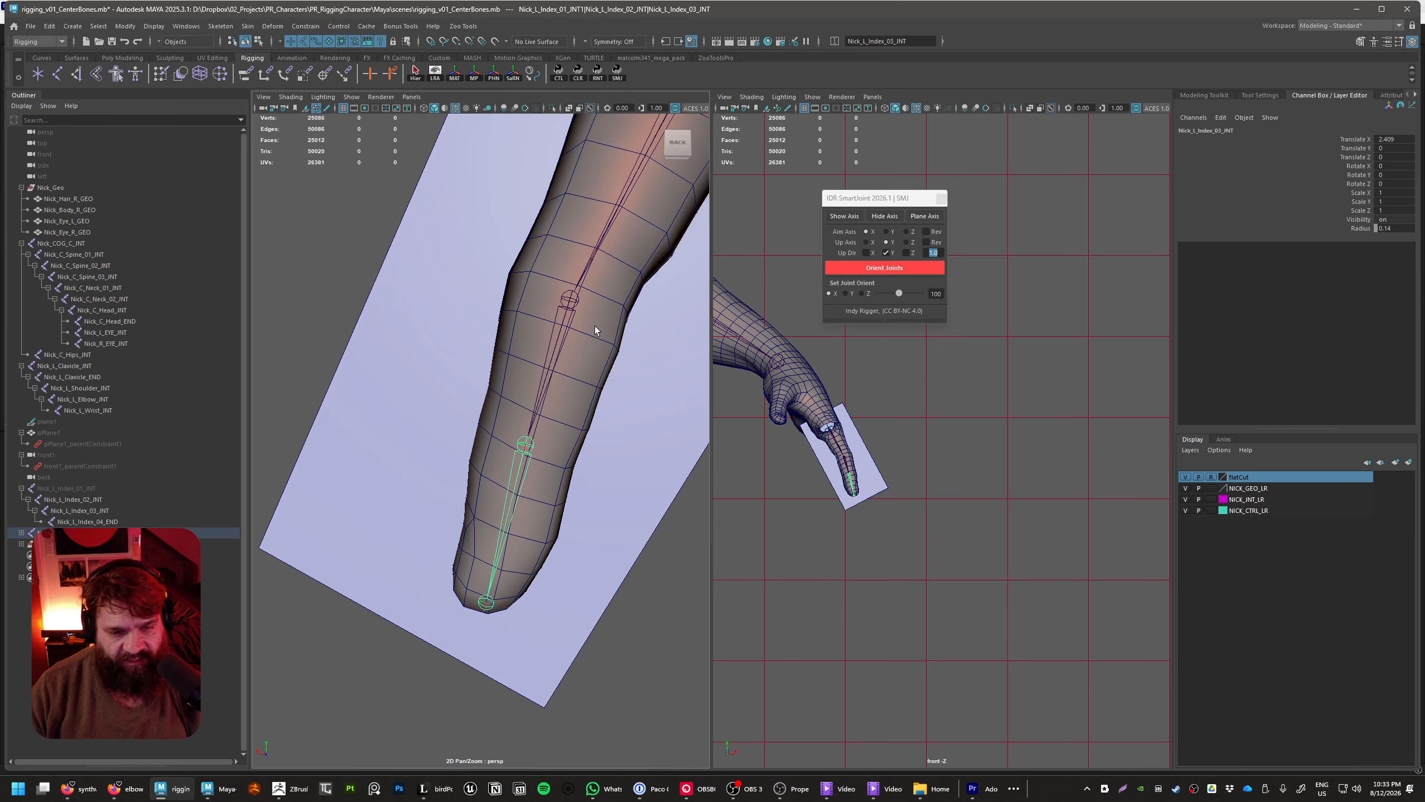
pyautogui.click(572, 305)
pyautogui.keyDown('alt'); pyautogui.moveTo(667, 337); pyautogui.dragTo(527, 474, button='middle'); pyautogui.keyUp('alt')
pyautogui.keyDown('alt'); pyautogui.moveTo(527, 474); pyautogui.dragTo(609, 455); pyautogui.keyUp('alt')
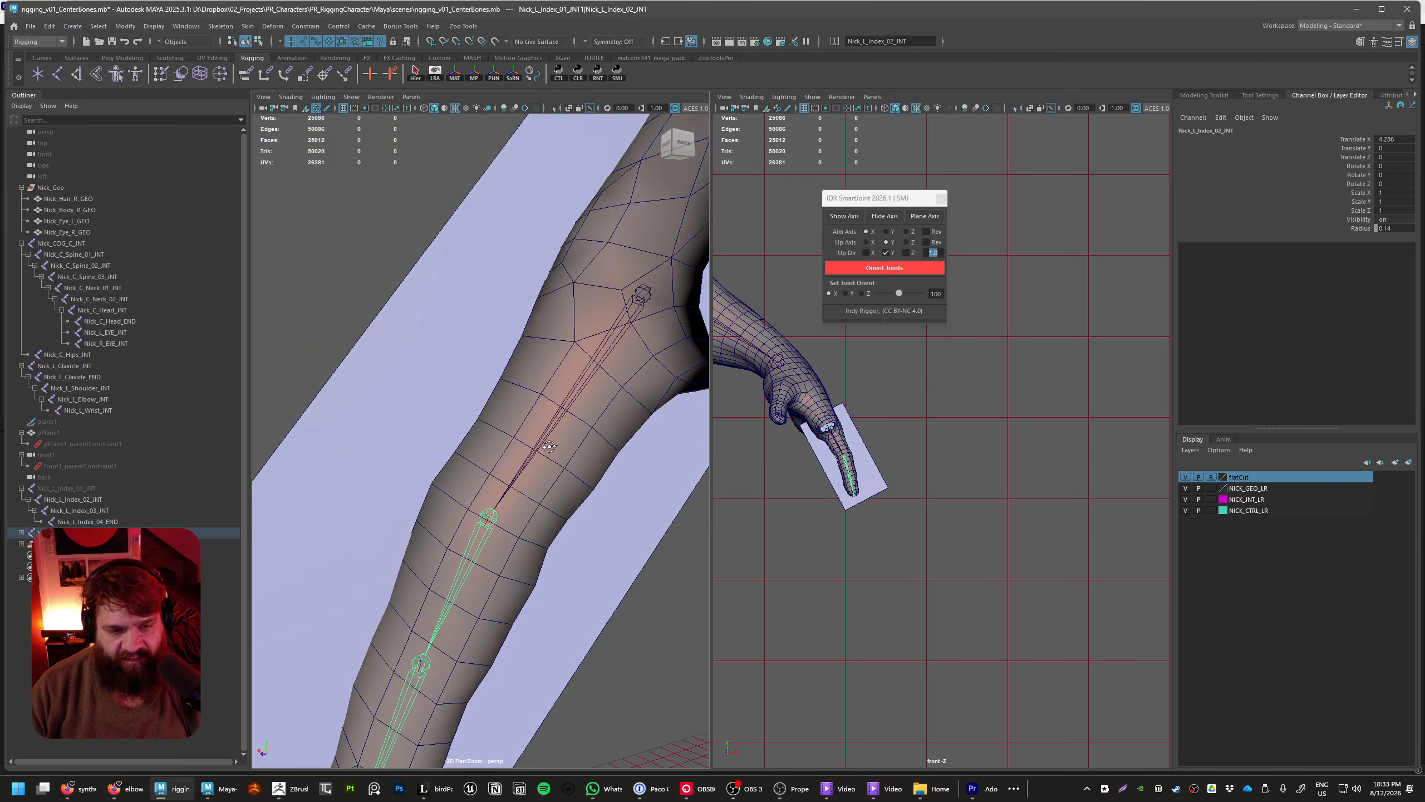
pyautogui.click(646, 297)
pyautogui.scroll(-3, 714, 368)
pyautogui.scroll(-4, 673, 387)
pyautogui.moveTo(572, 387)
pyautogui.keyDown('alt'); pyautogui.mouseDown()
pyautogui.moveTo(696, 451)
pyautogui.moveTo(582, 385)
pyautogui.mouseUp(); pyautogui.keyUp('alt')
pyautogui.scroll(-4, 696, 451)
pyautogui.click(618, 582)
pyautogui.keyDown('alt'); pyautogui.moveTo(618, 581); pyautogui.dragTo(528, 558); pyautogui.keyUp('alt')
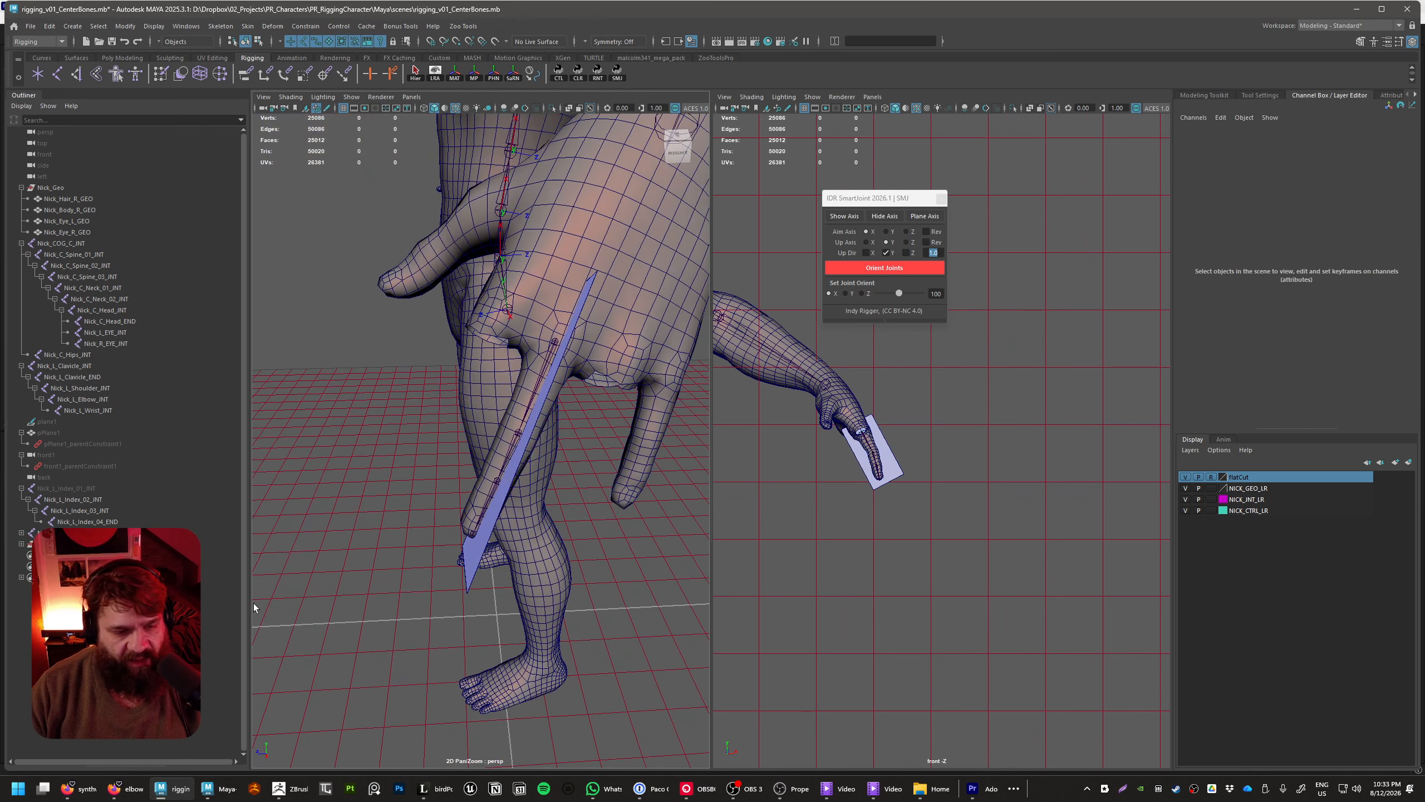
# Select all joints of the duplicated chain and replace "_Index_" with "_Middle_" in their names using RenameTools
pyautogui.click(42, 532)
pyautogui.click(21, 533)
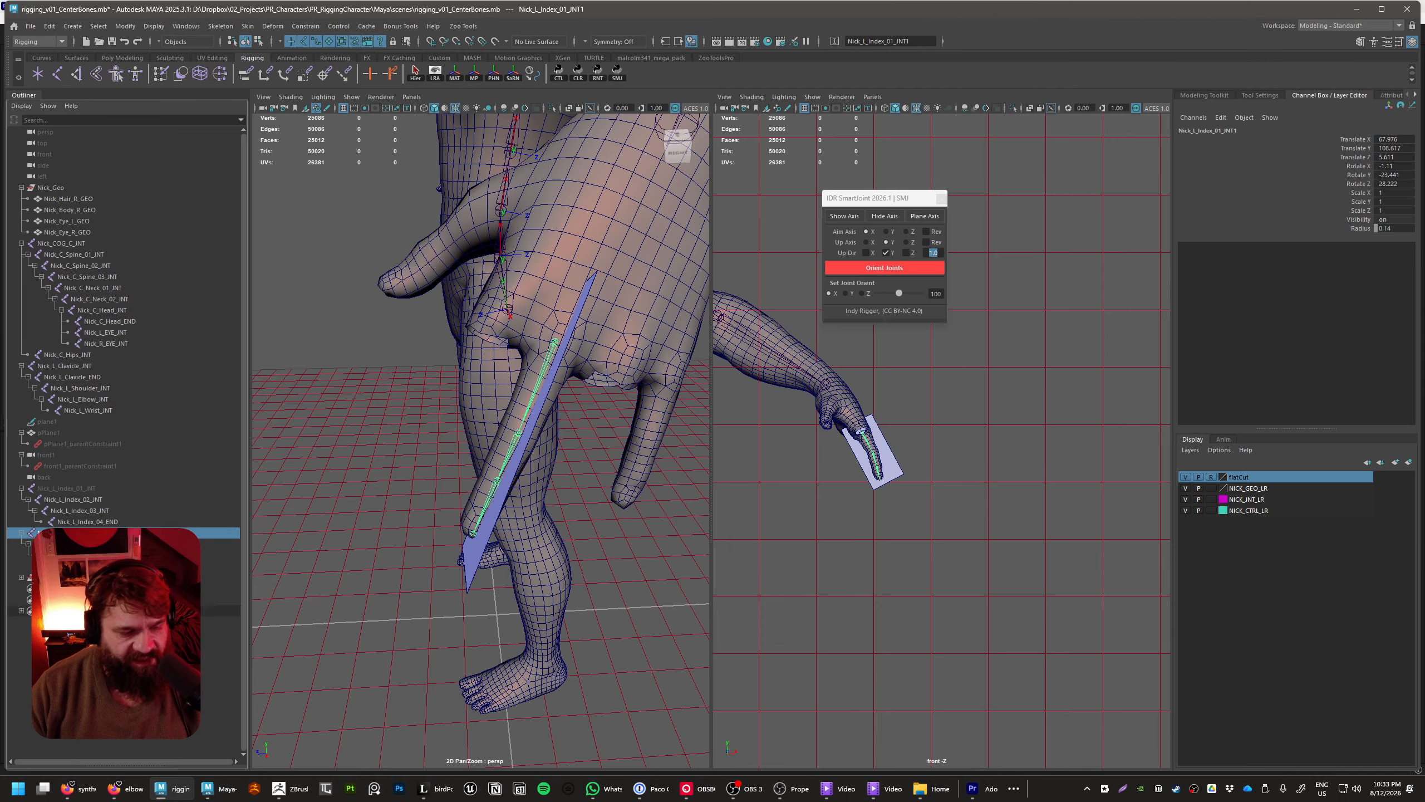
pyautogui.click(79, 565)
pyautogui.keyDown('shift'); pyautogui.click(67, 533); pyautogui.keyUp('shift')
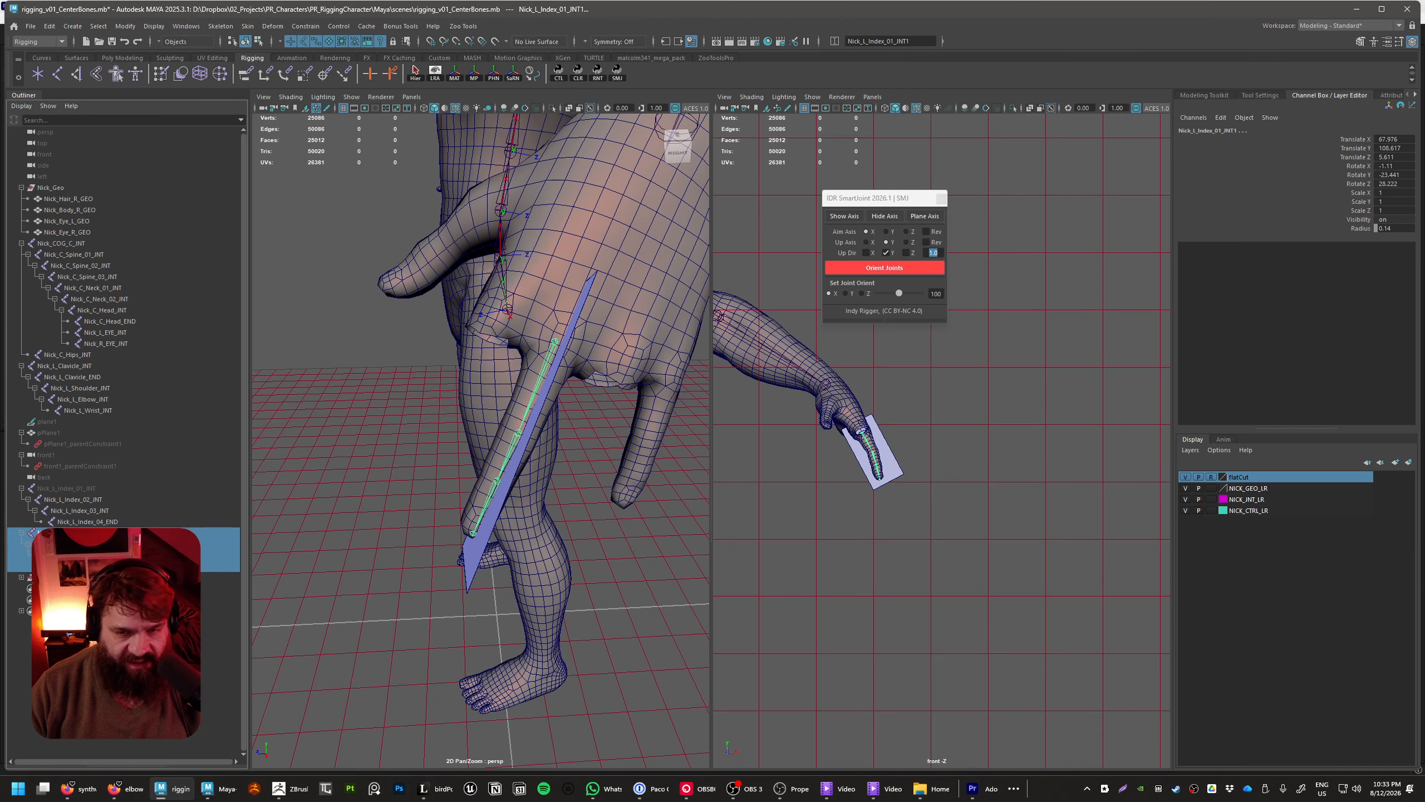
pyautogui.click(597, 73)
pyautogui.moveTo(696, 317); pyautogui.dragTo(836, 439)
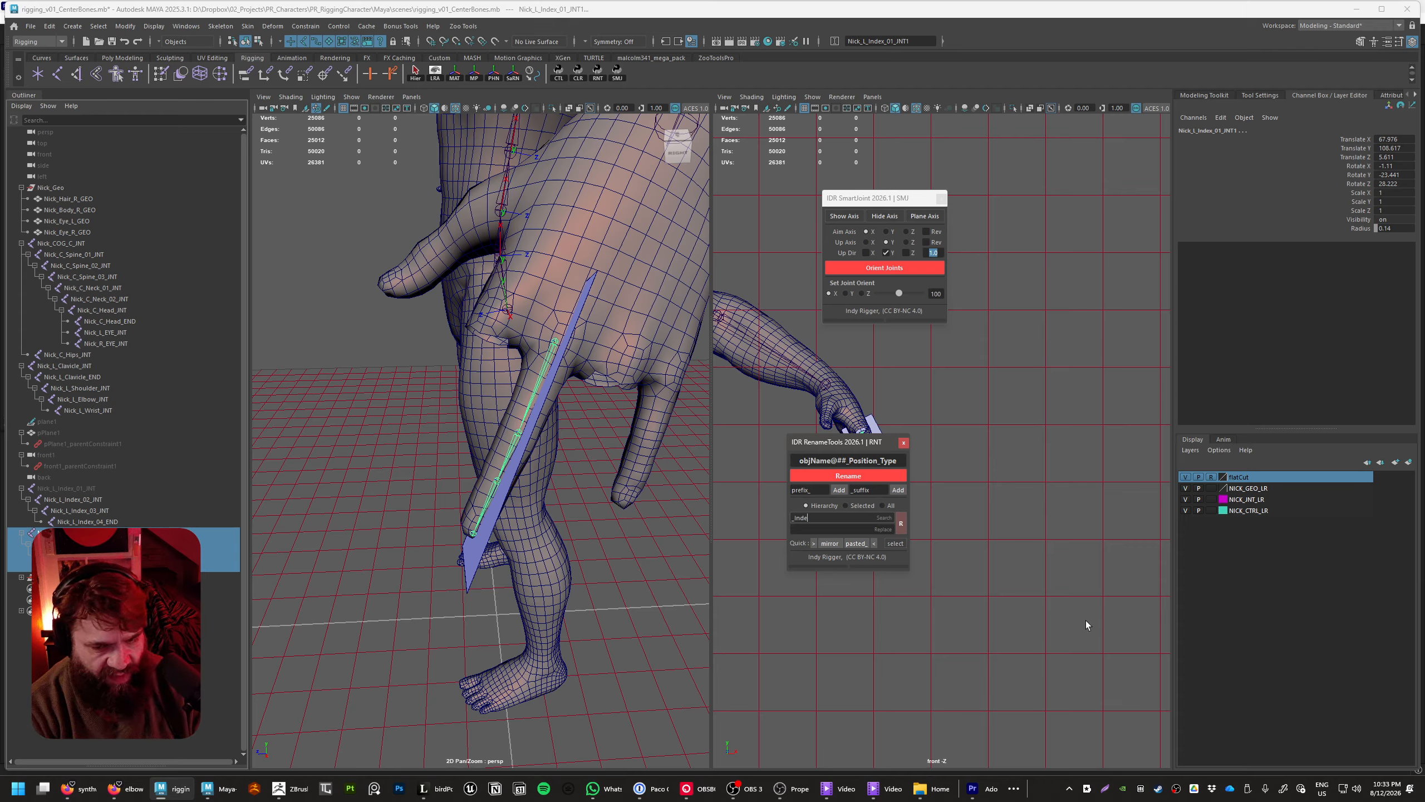
pyautogui.press('Tab')
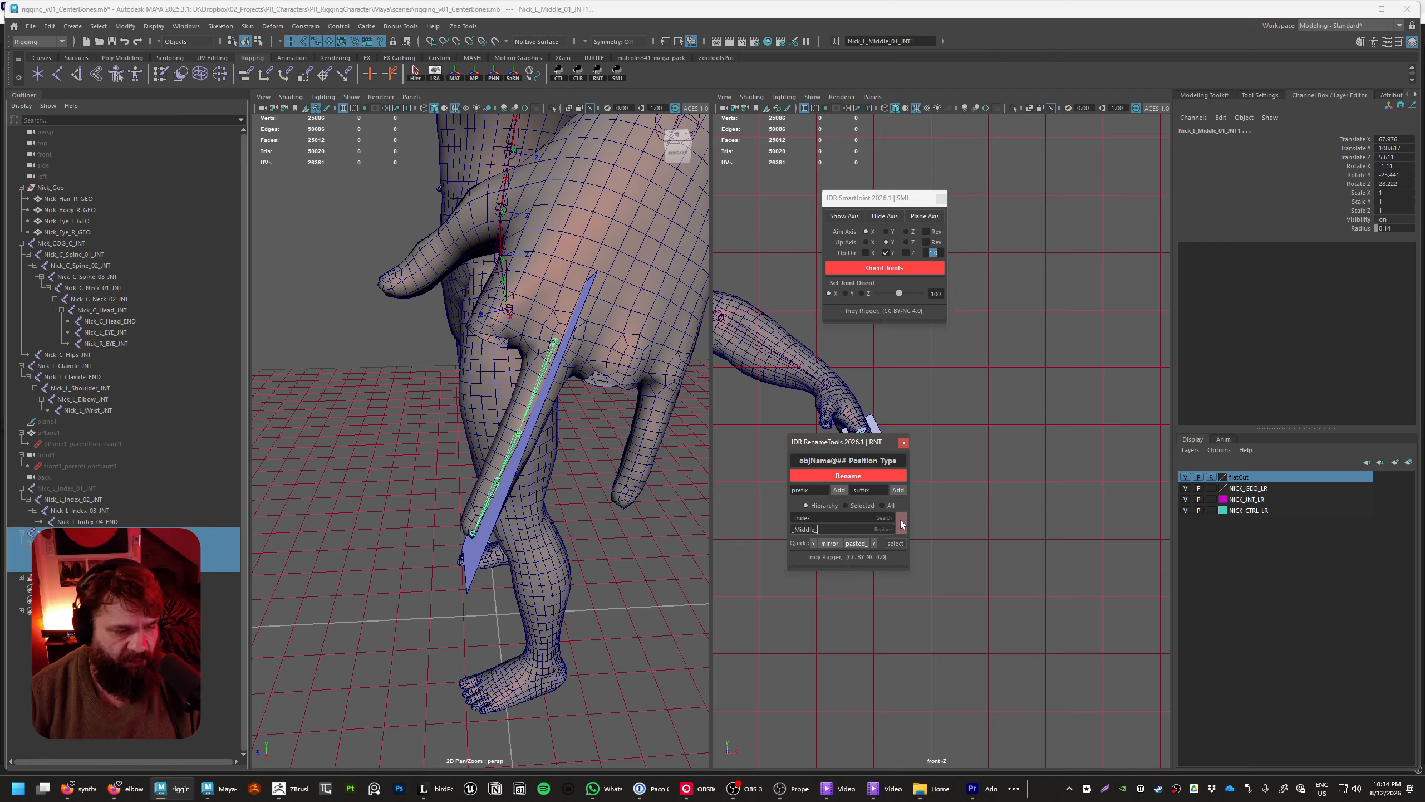
# Rename the middle finger chain's root joint to Nick_L_Middle_01_INT
pyautogui.doubleClick(212, 534)
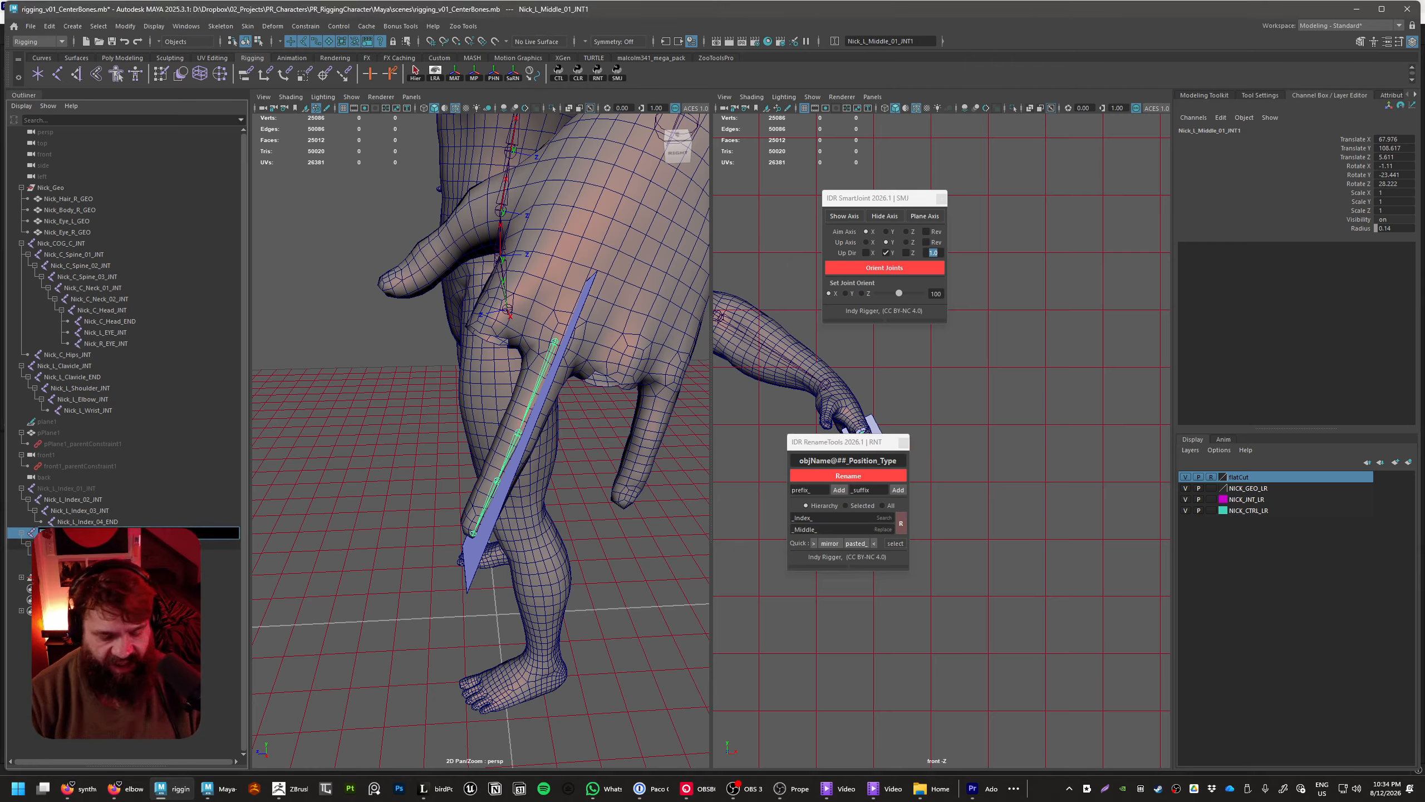
pyautogui.press('Return')
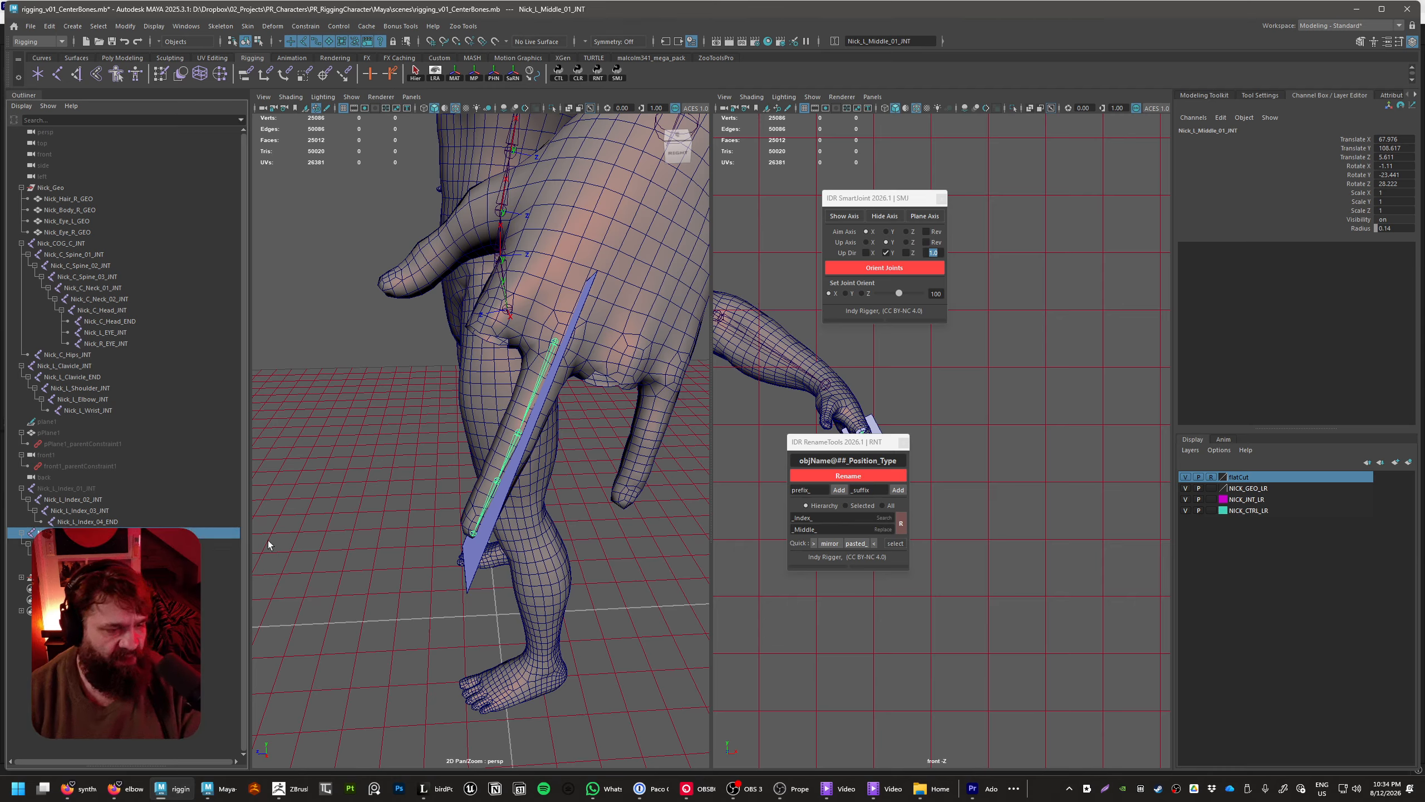
pyautogui.click(321, 524)
pyautogui.click(19, 534)
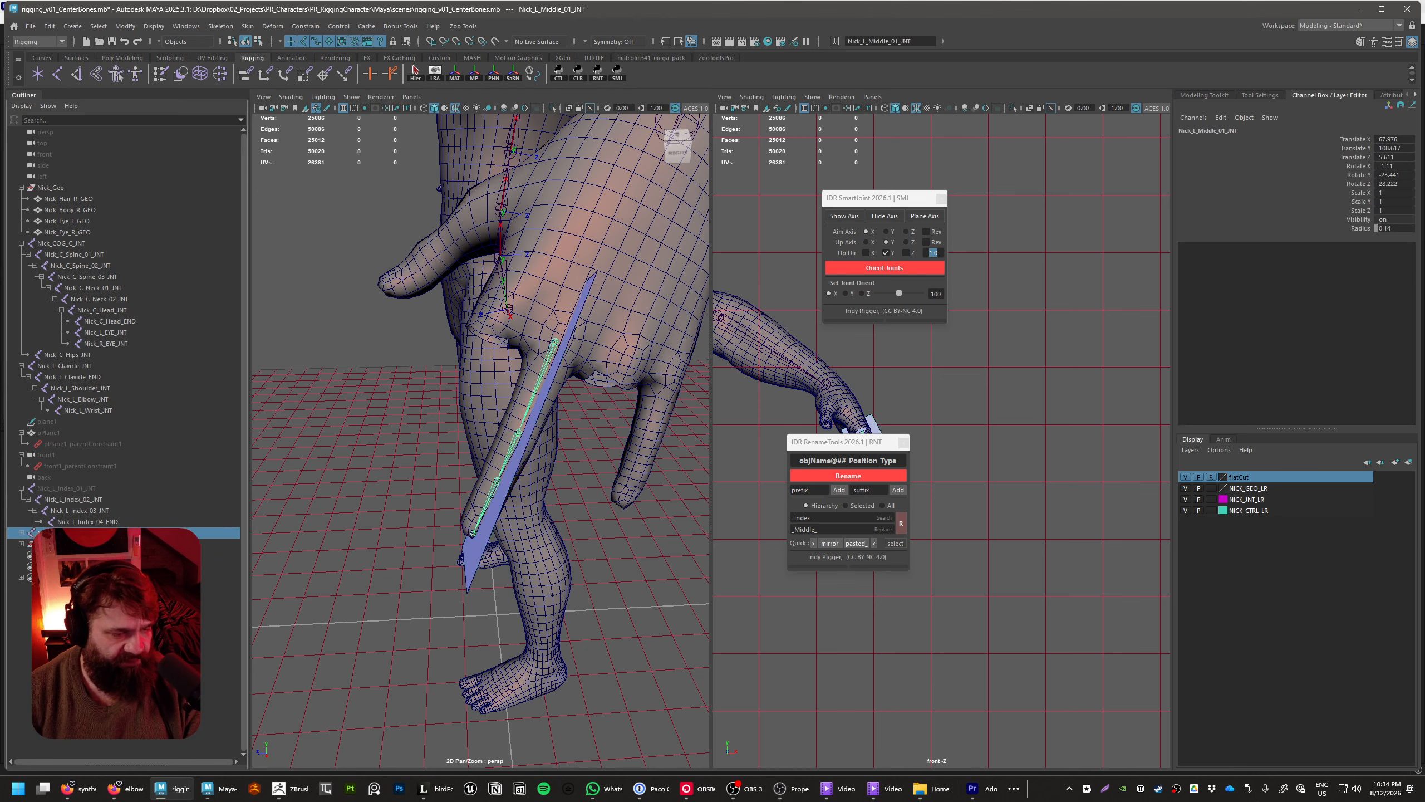
pyautogui.hotkey('ctrl', 'd')
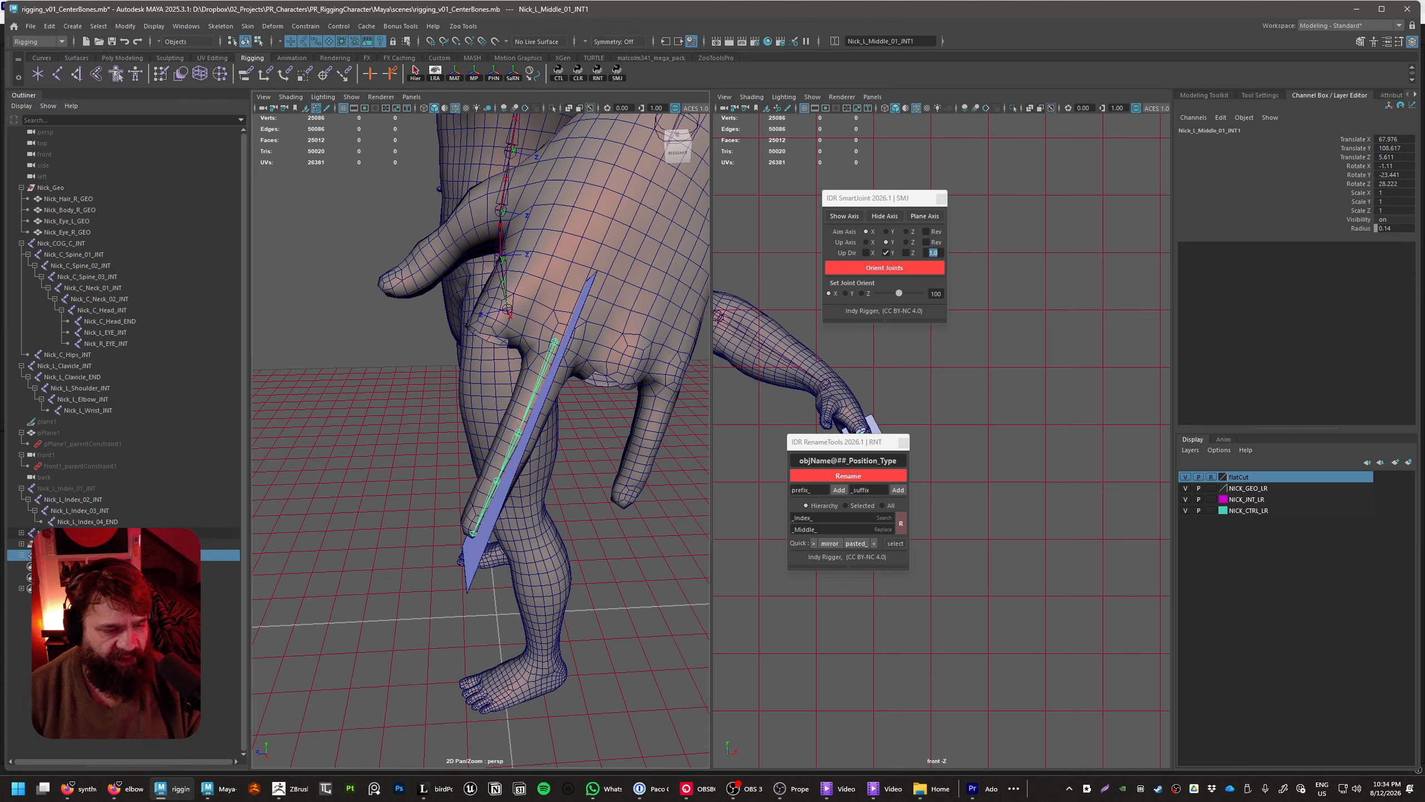
pyautogui.click(21, 533)
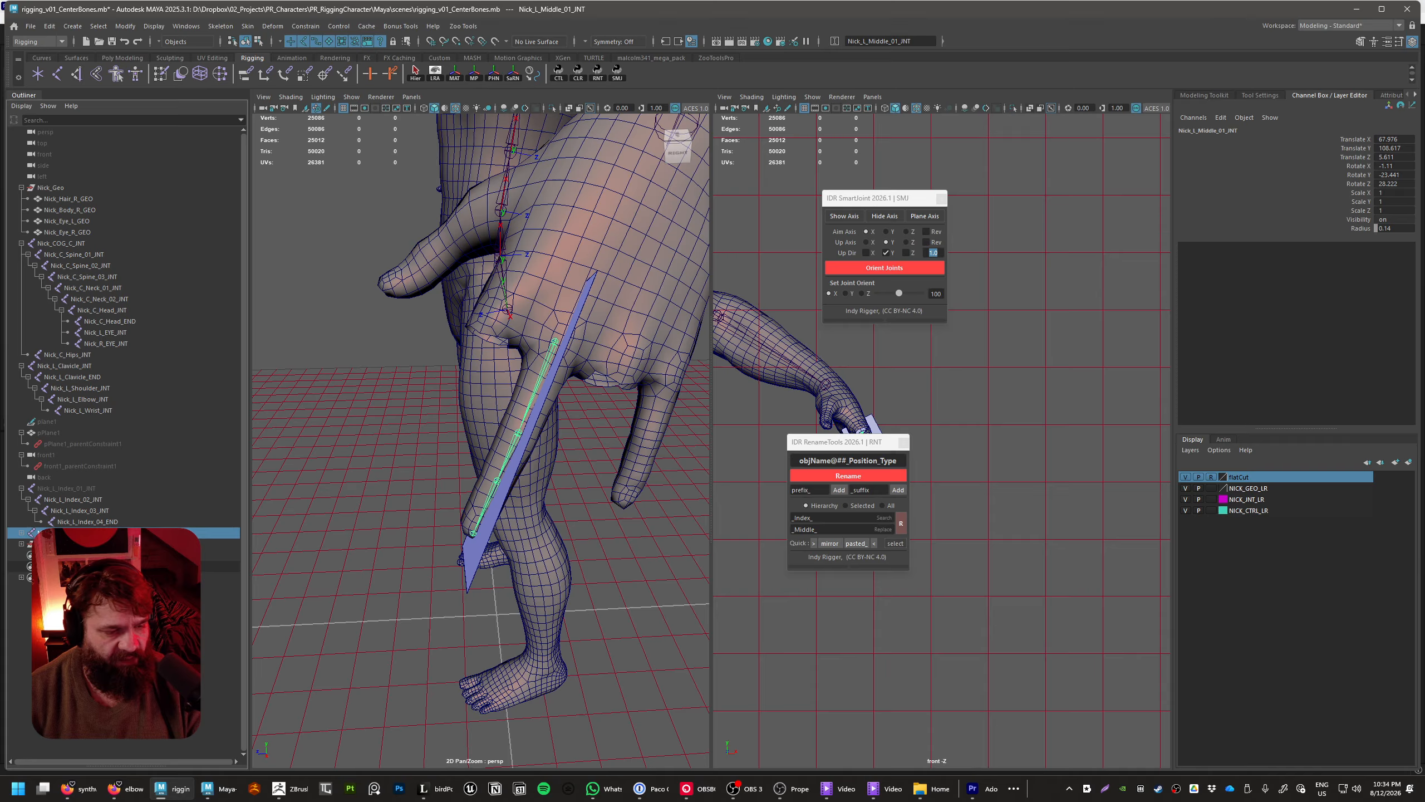
pyautogui.click(21, 544)
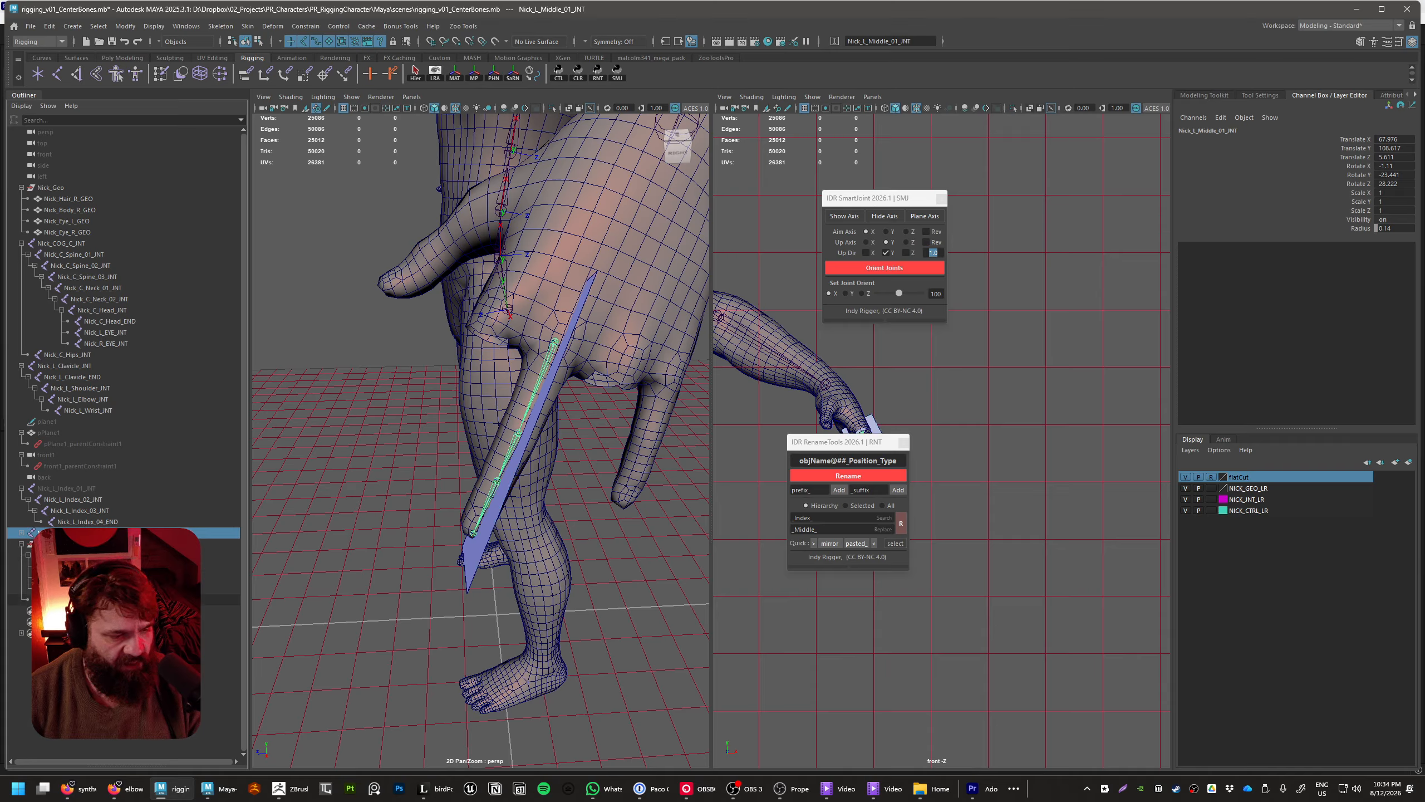
# Delete the SmartJoint guide plane and duplicate the middle finger's joint chain
pyautogui.click(933, 218)
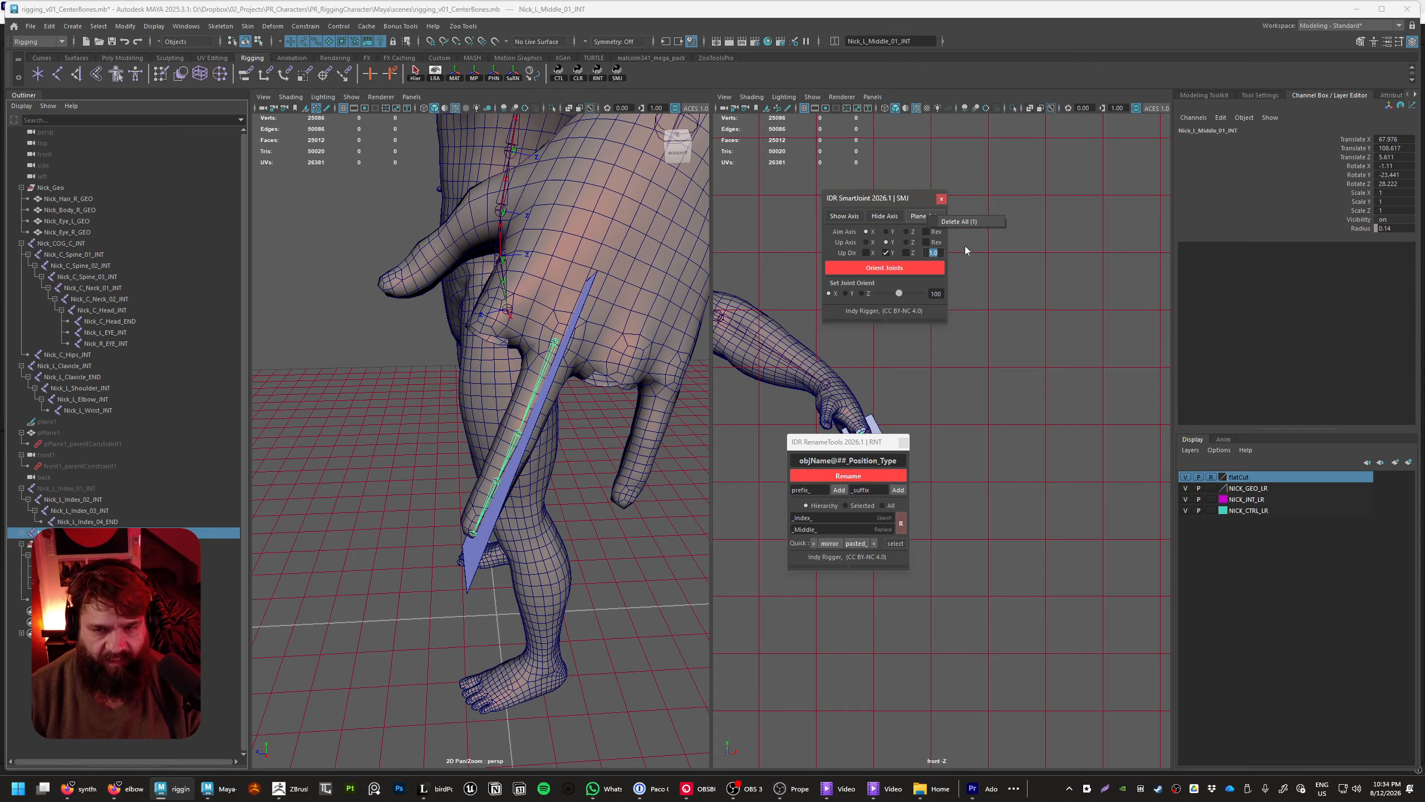
pyautogui.hotkey('ctrl', 'd')
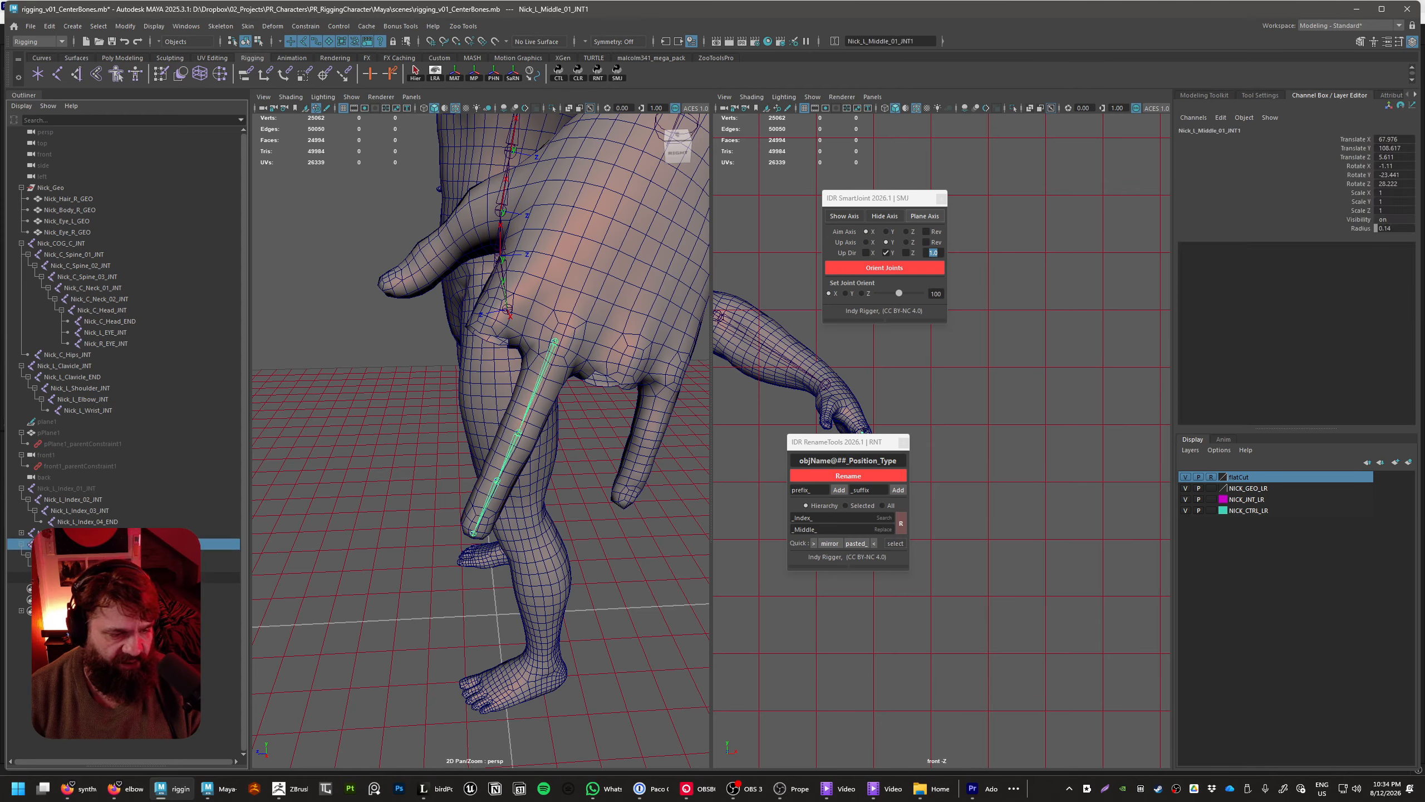
# Replace "_Middle_" with "_Ring_" in the names of all joints in the new duplicate chain using RenameTools
pyautogui.keyDown('shift'); pyautogui.click(95, 577); pyautogui.keyUp('shift')
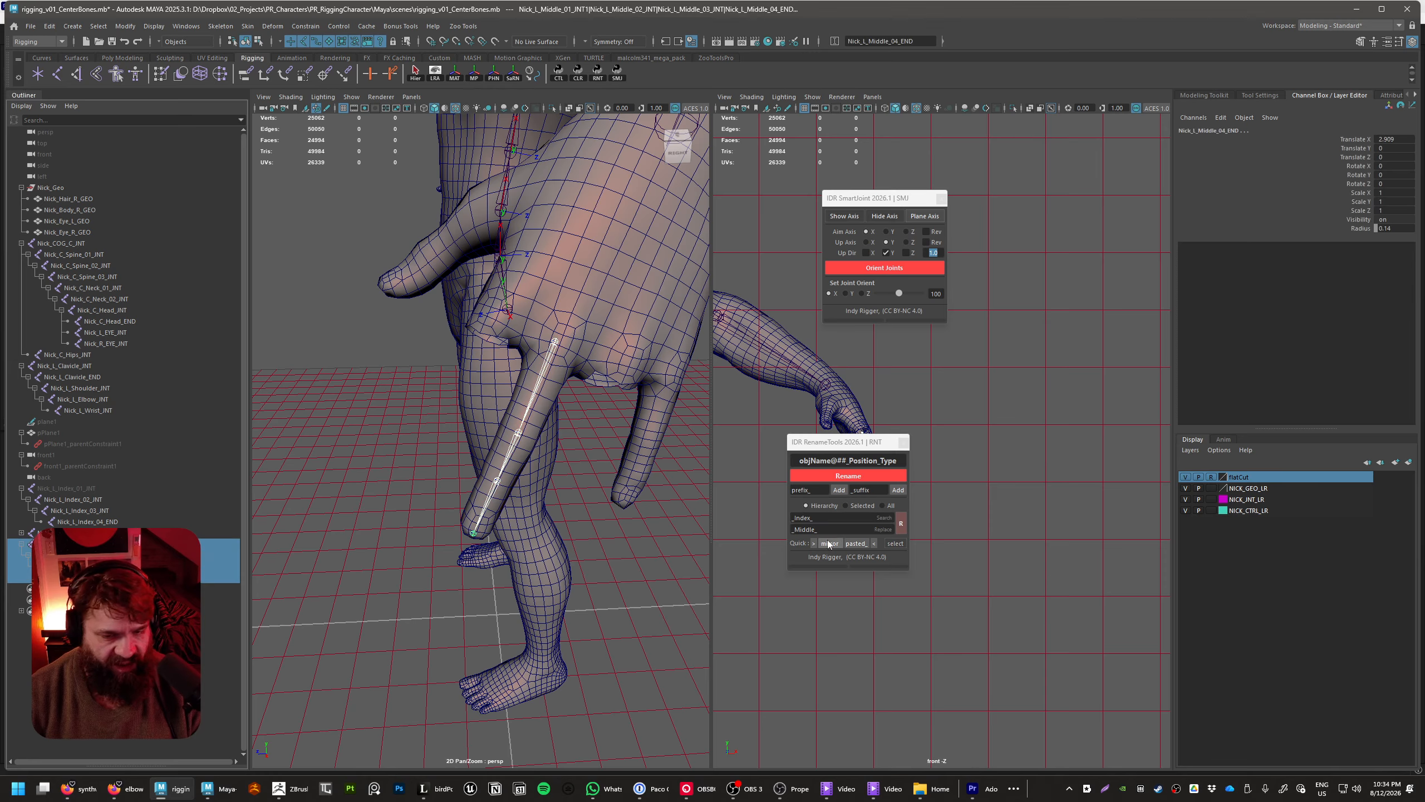
pyautogui.moveTo(868, 530); pyautogui.dragTo(665, 523)
pyautogui.hotkey('ctrl', 'c')
pyautogui.doubleClick(835, 520)
pyautogui.hotkey('ctrl', 'v')
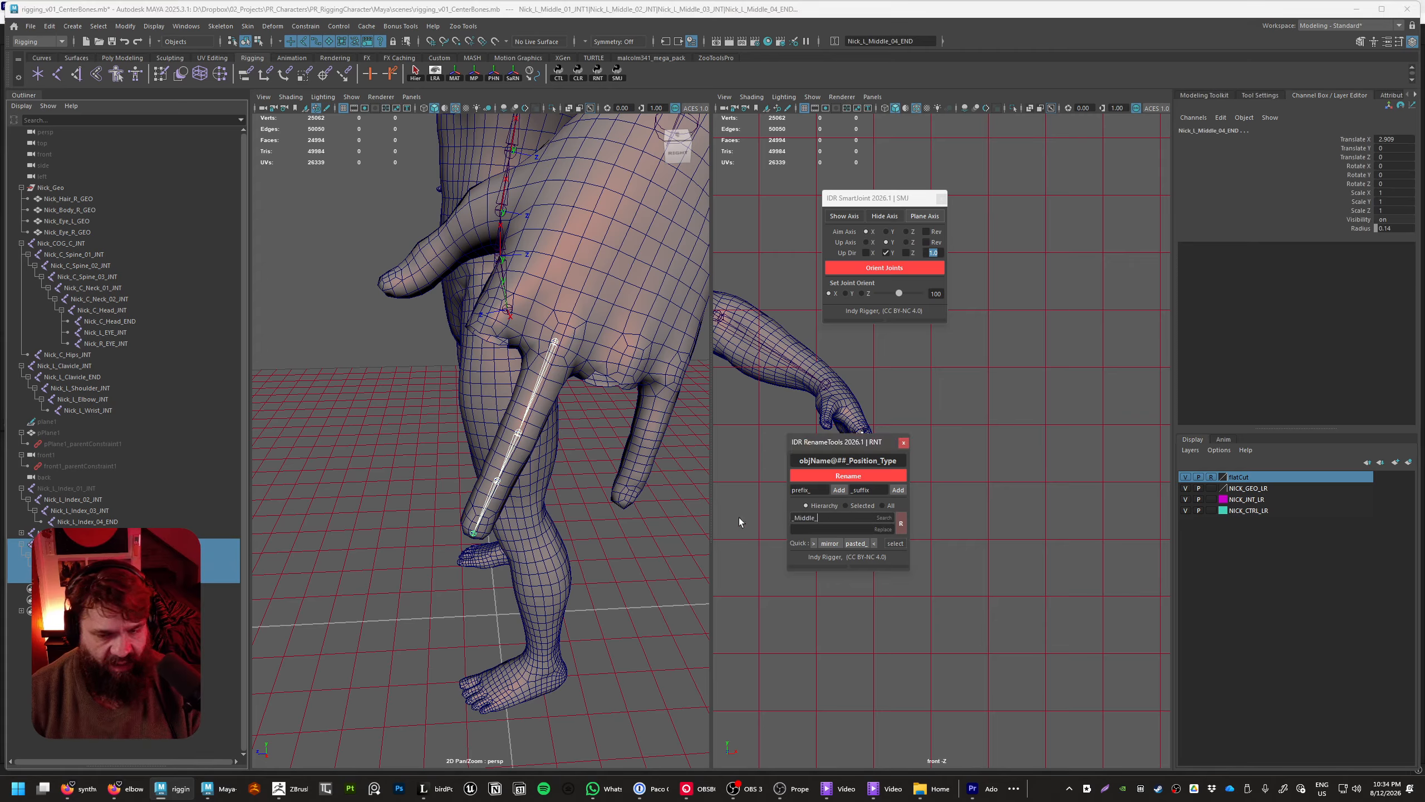
pyautogui.write('R')
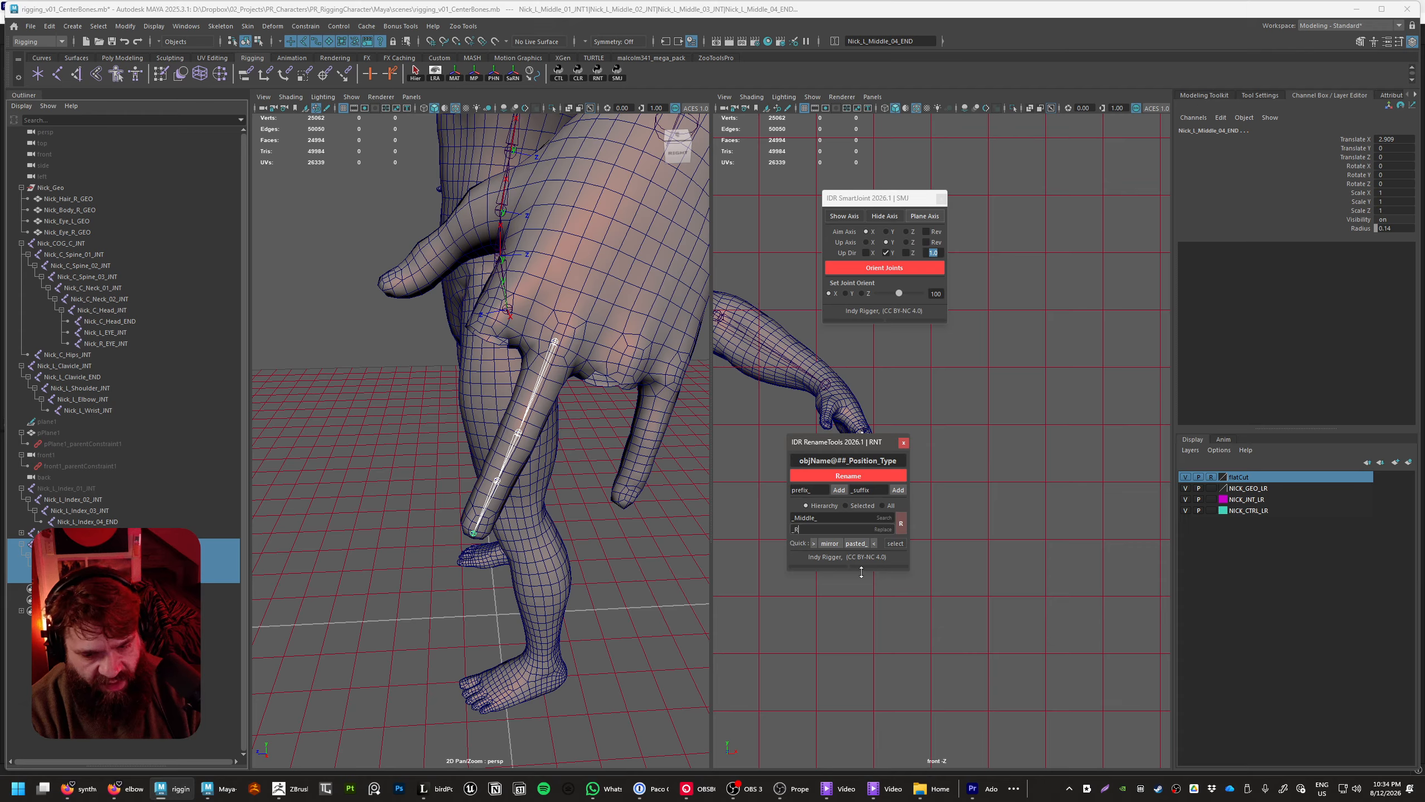
pyautogui.write('ing_')
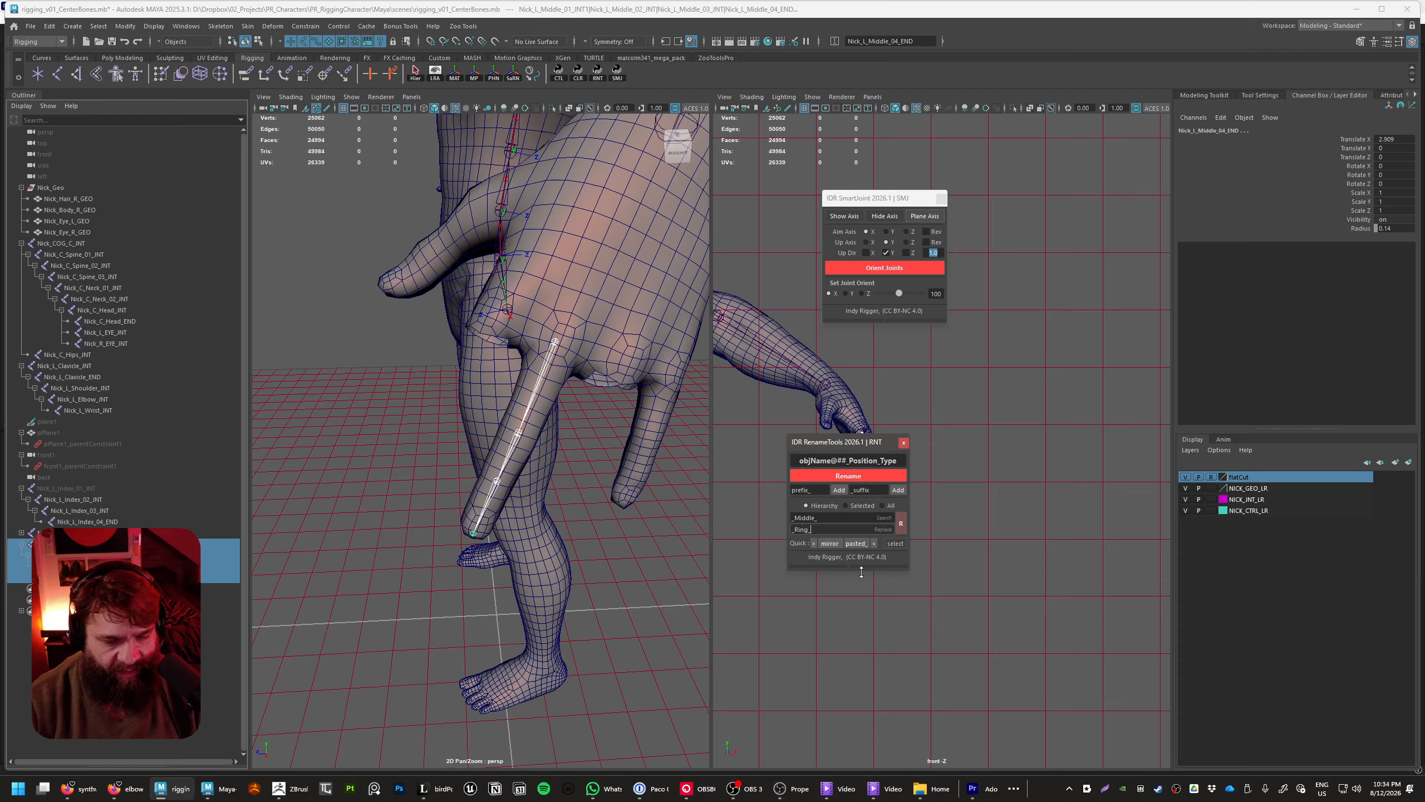
pyautogui.click(902, 524)
# Rename the new chain's root joint to Nick_L_Ring_01_INT
pyautogui.doubleClick(73, 544)
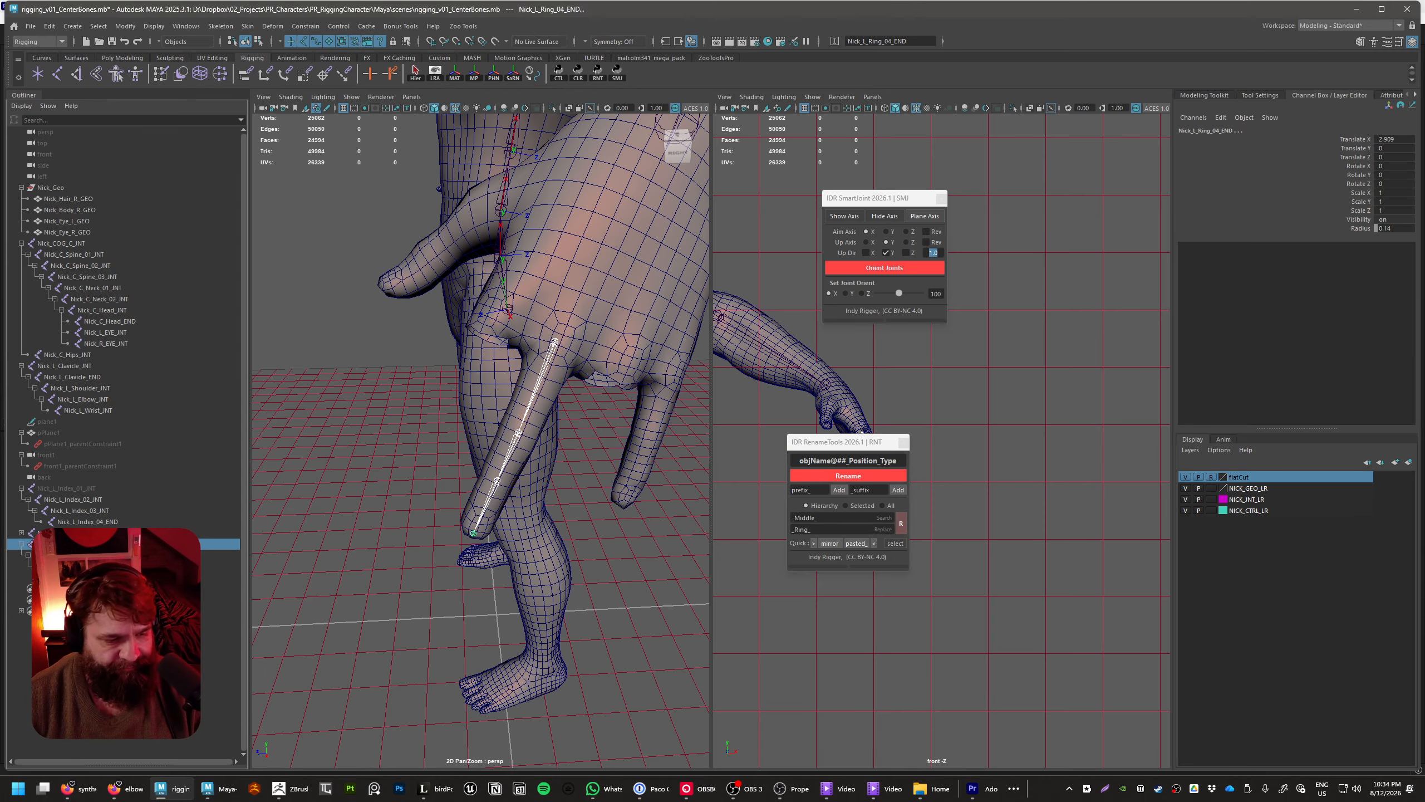
pyautogui.press('BackSpace')
pyautogui.press('Return')
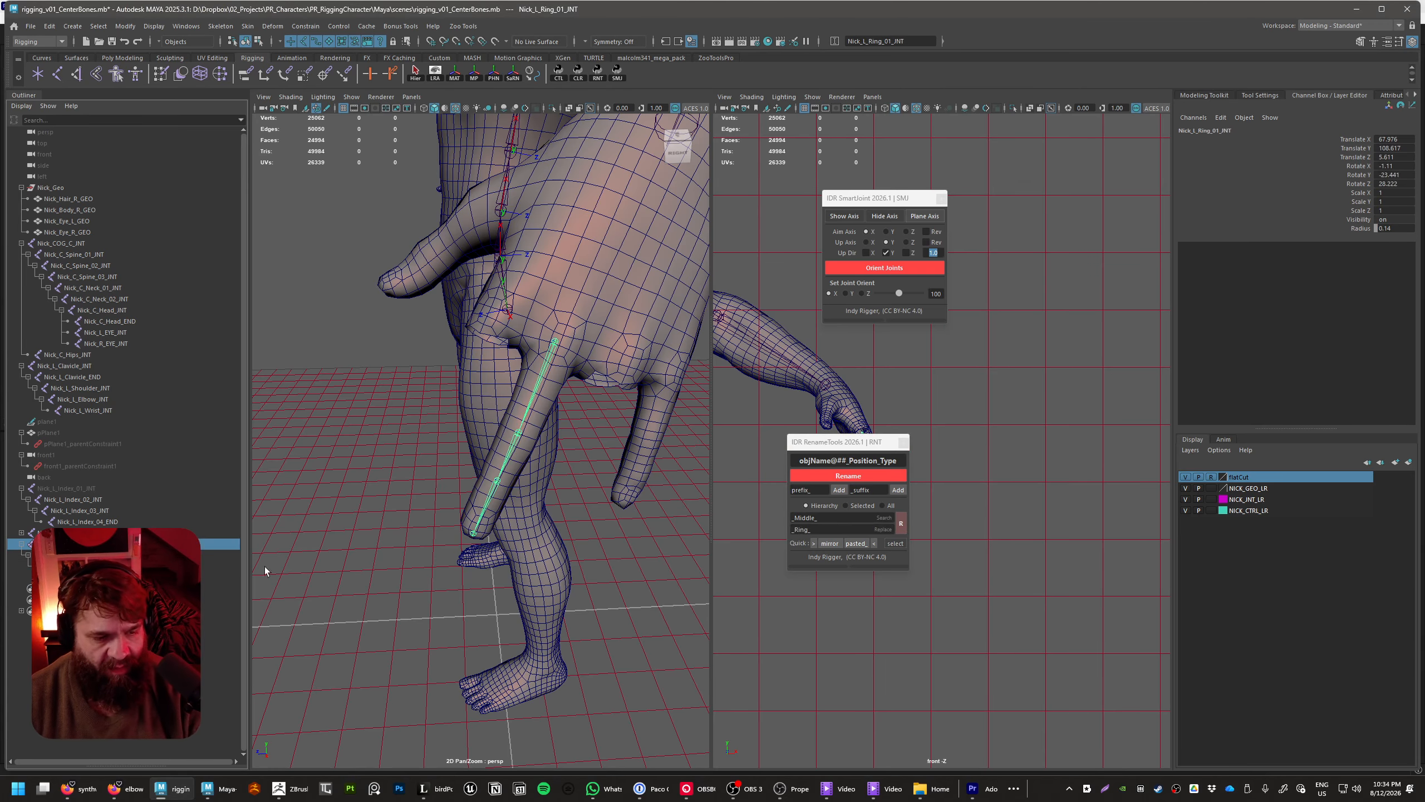
# Move the ring chain's root joint across to the ring finger's knuckle, at about 68.5, 107.4, 2.6
pyautogui.click(227, 555)
pyautogui.click(227, 545)
pyautogui.keyDown('alt'); pyautogui.moveTo(600, 548); pyautogui.dragTo(568, 592, button='middle'); pyautogui.keyUp('alt')
pyautogui.press('w')
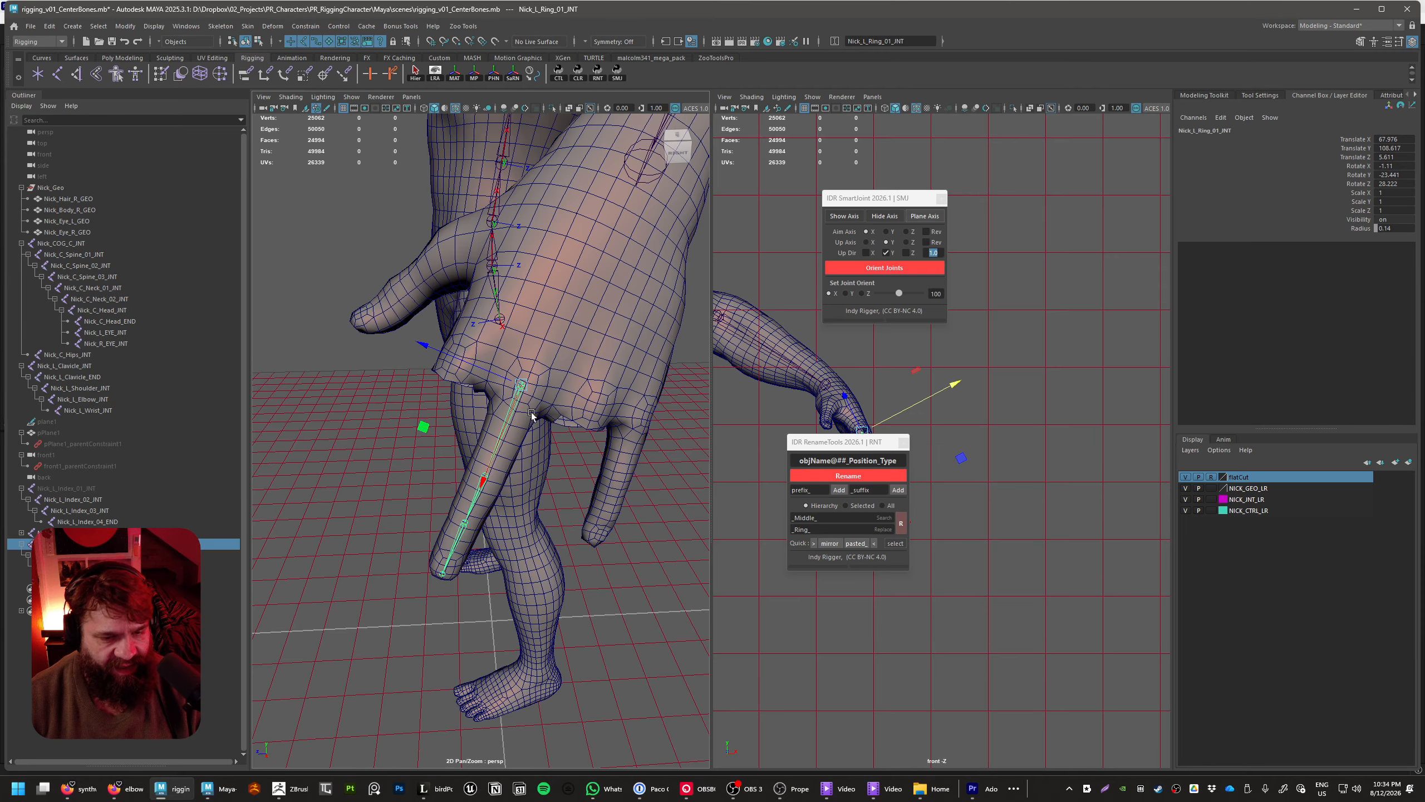
pyautogui.moveTo(425, 352); pyautogui.dragTo(491, 379)
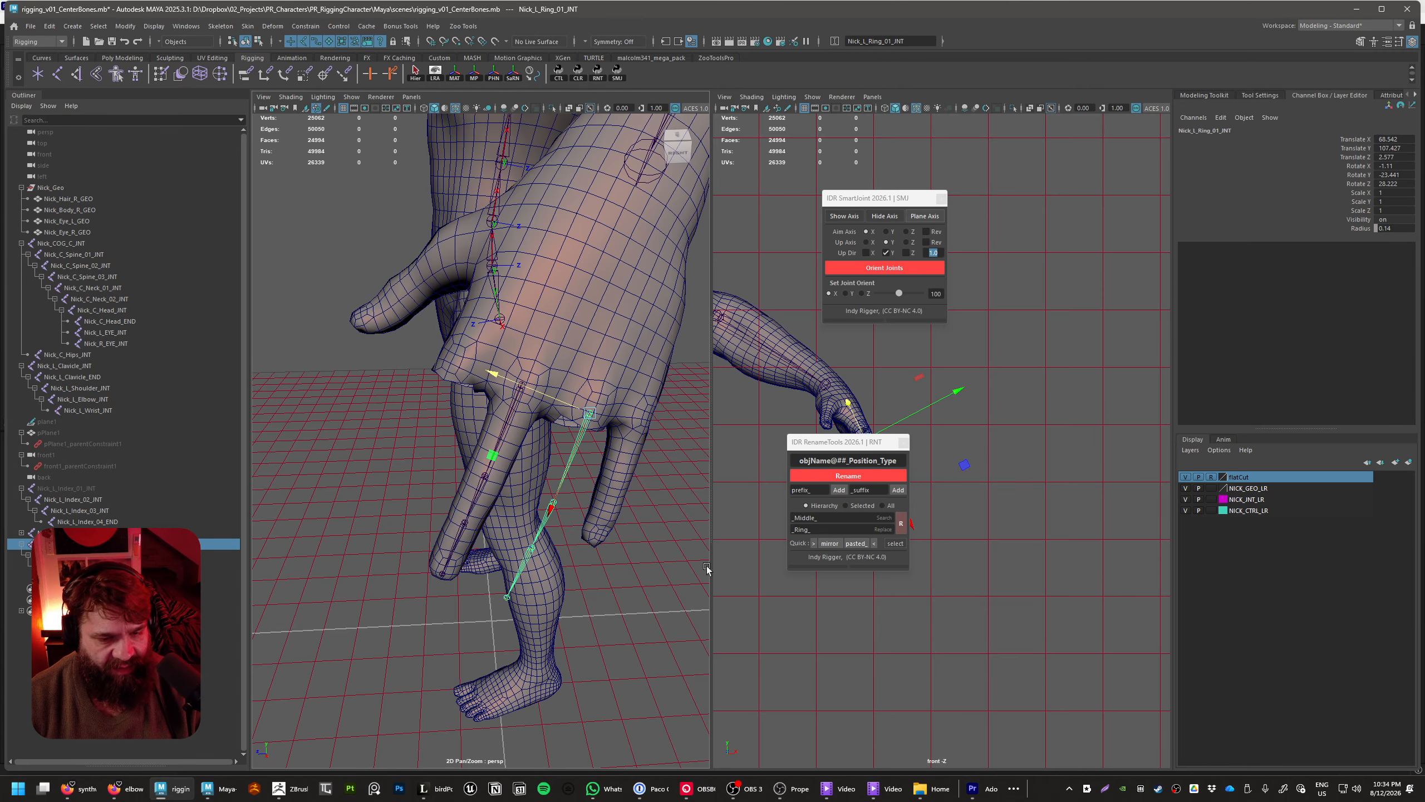
# Hide the middle finger's joint chain by its root joint, leaving the ring chain shown in the hand
pyautogui.click(635, 394)
pyautogui.hotkey('shift', 'h')
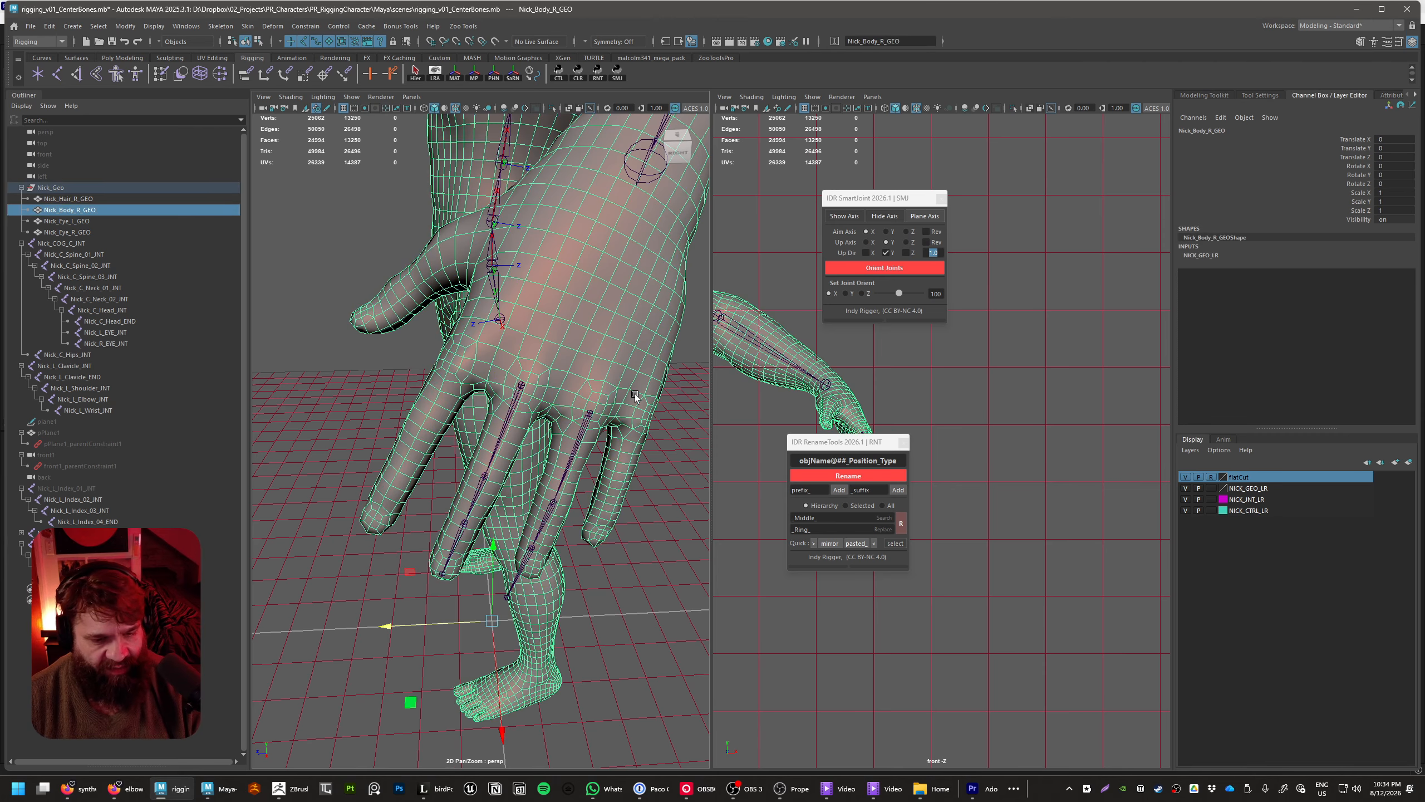
pyautogui.keyDown('alt'); pyautogui.moveTo(593, 556); pyautogui.dragTo(544, 522); pyautogui.keyUp('alt')
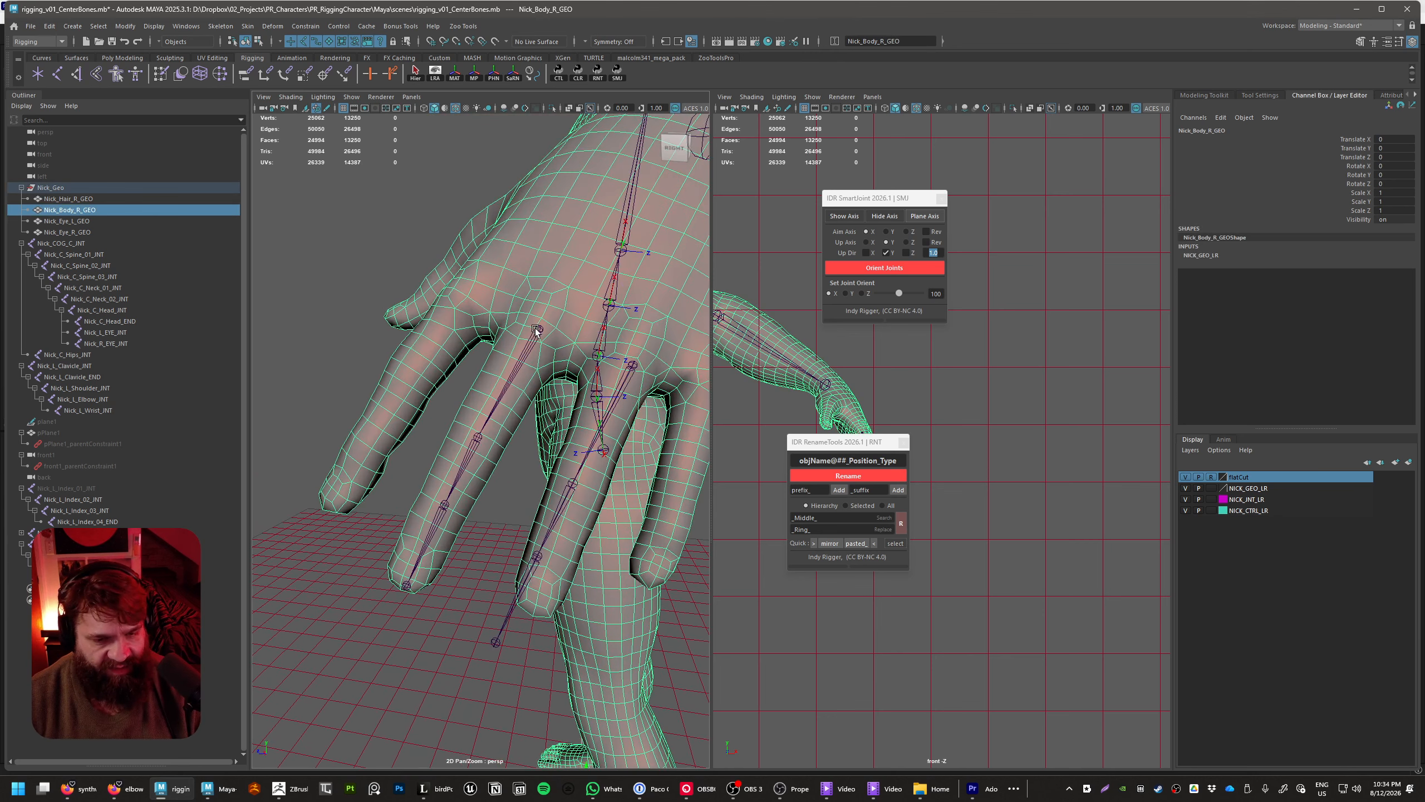
pyautogui.click(538, 328)
pyautogui.press('h')
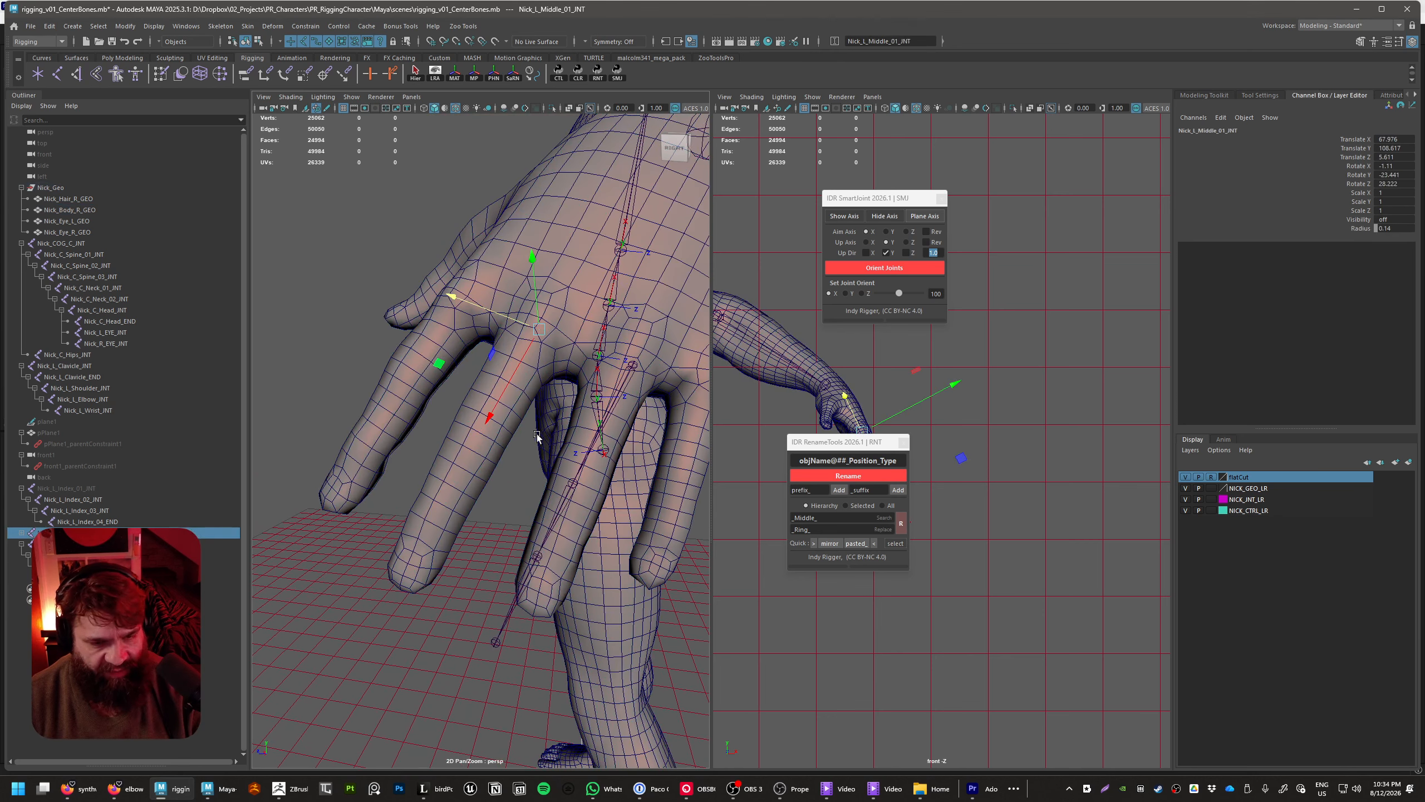
# Switch the body mesh Nick_Body_R_GEO to face selection mode around the left hand
pyautogui.click(465, 498)
pyautogui.keyDown('alt'); pyautogui.moveTo(464, 499); pyautogui.dragTo(464, 586); pyautogui.keyUp('alt')
pyautogui.keyDown('alt'); pyautogui.moveTo(432, 458); pyautogui.dragTo(396, 442); pyautogui.keyUp('alt')
pyautogui.moveTo(388, 418); pyautogui.dragTo(387, 449, button='right')
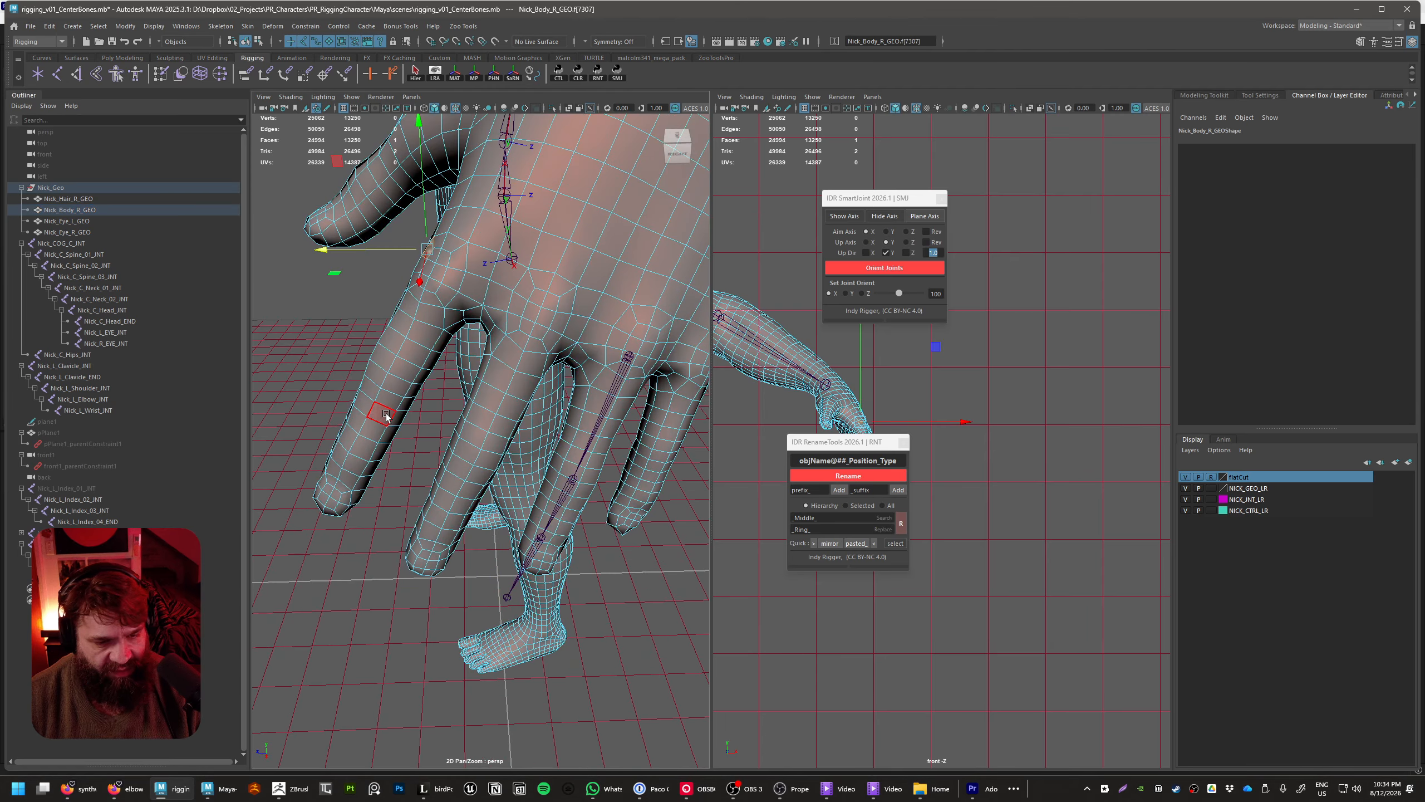
pyautogui.click(383, 411)
pyautogui.keyDown('shift'); pyautogui.doubleClick(400, 420); pyautogui.keyUp('shift')
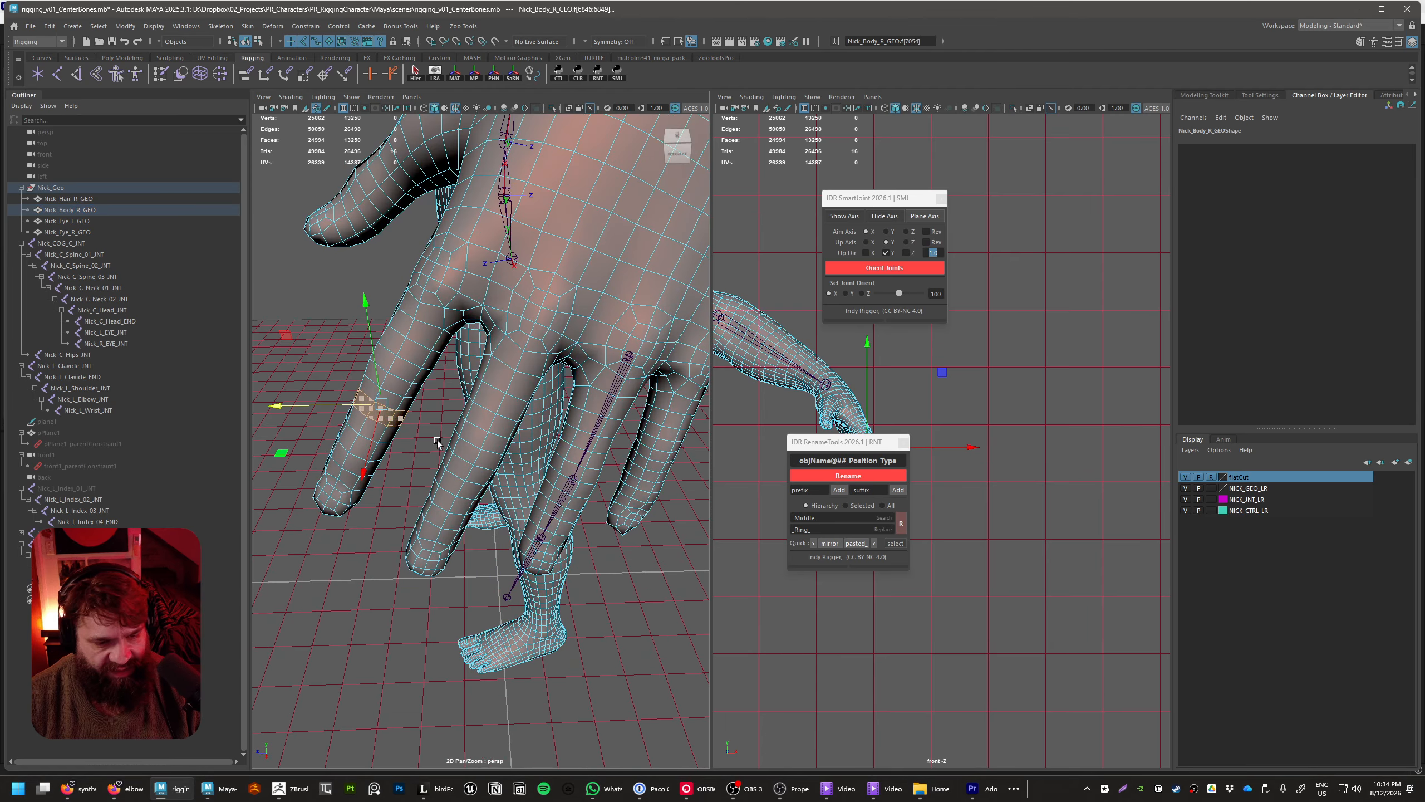
pyautogui.keyDown('shift'); pyautogui.doubleClick(445, 504); pyautogui.keyUp('shift')
pyautogui.click(374, 518)
# Select a loop of faces near the tip of each finger except the ring finger
pyautogui.click(358, 465)
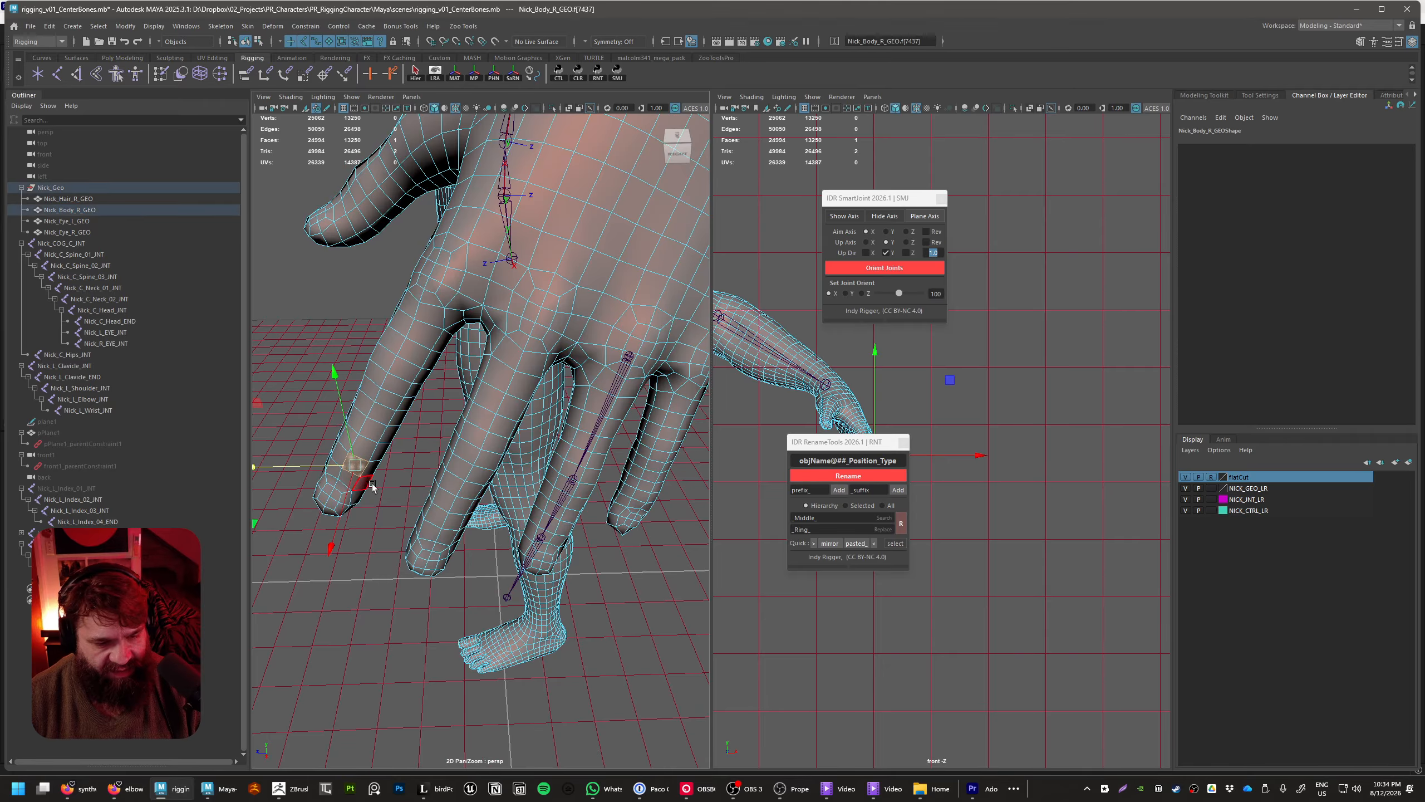
pyautogui.keyDown('shift'); pyautogui.doubleClick(375, 470); pyautogui.keyUp('shift')
pyautogui.keyDown('shift'); pyautogui.doubleClick(454, 518); pyautogui.keyUp('shift')
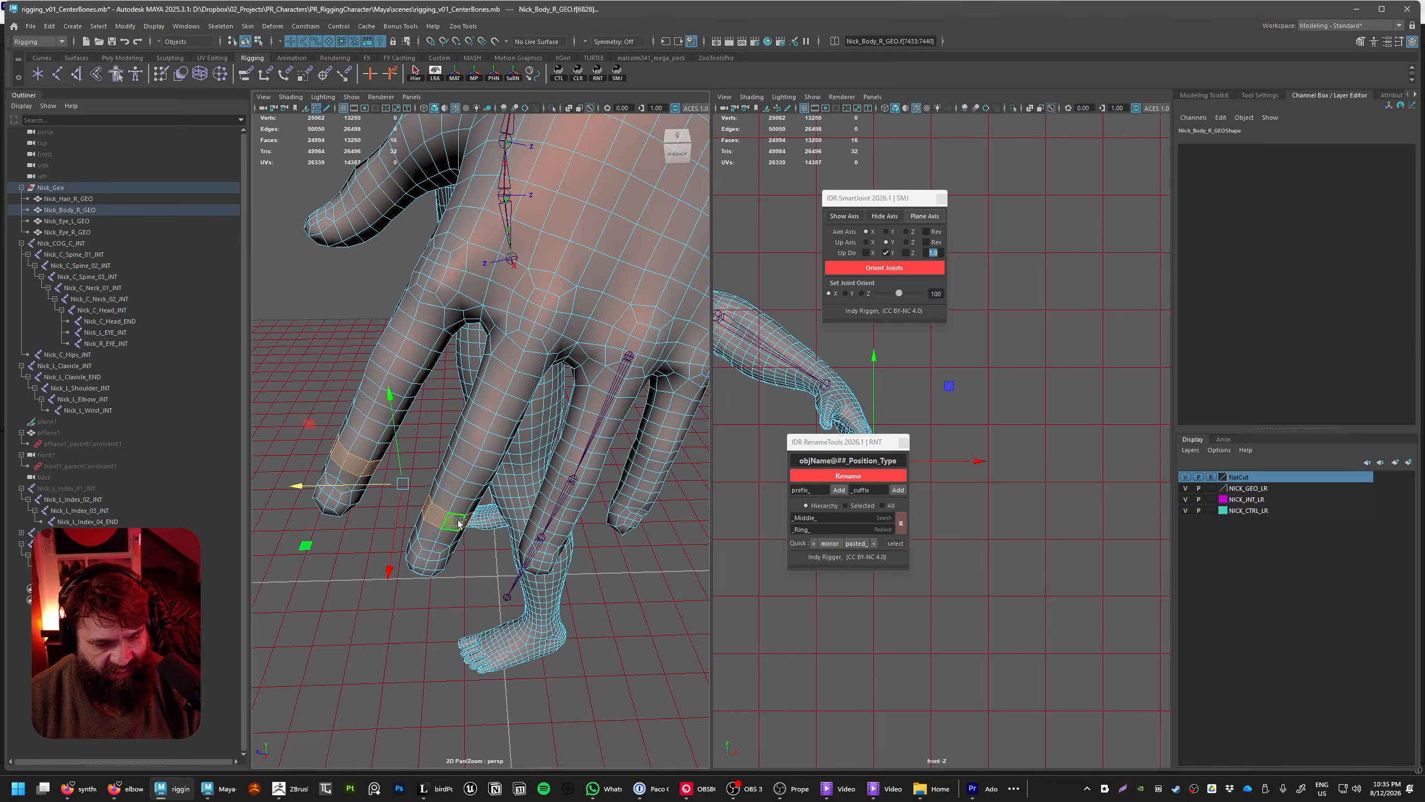
pyautogui.keyDown('alt'); pyautogui.moveTo(455, 520); pyautogui.dragTo(517, 529); pyautogui.keyUp('alt')
pyautogui.keyDown('shift'); pyautogui.doubleClick(531, 517); pyautogui.keyUp('shift')
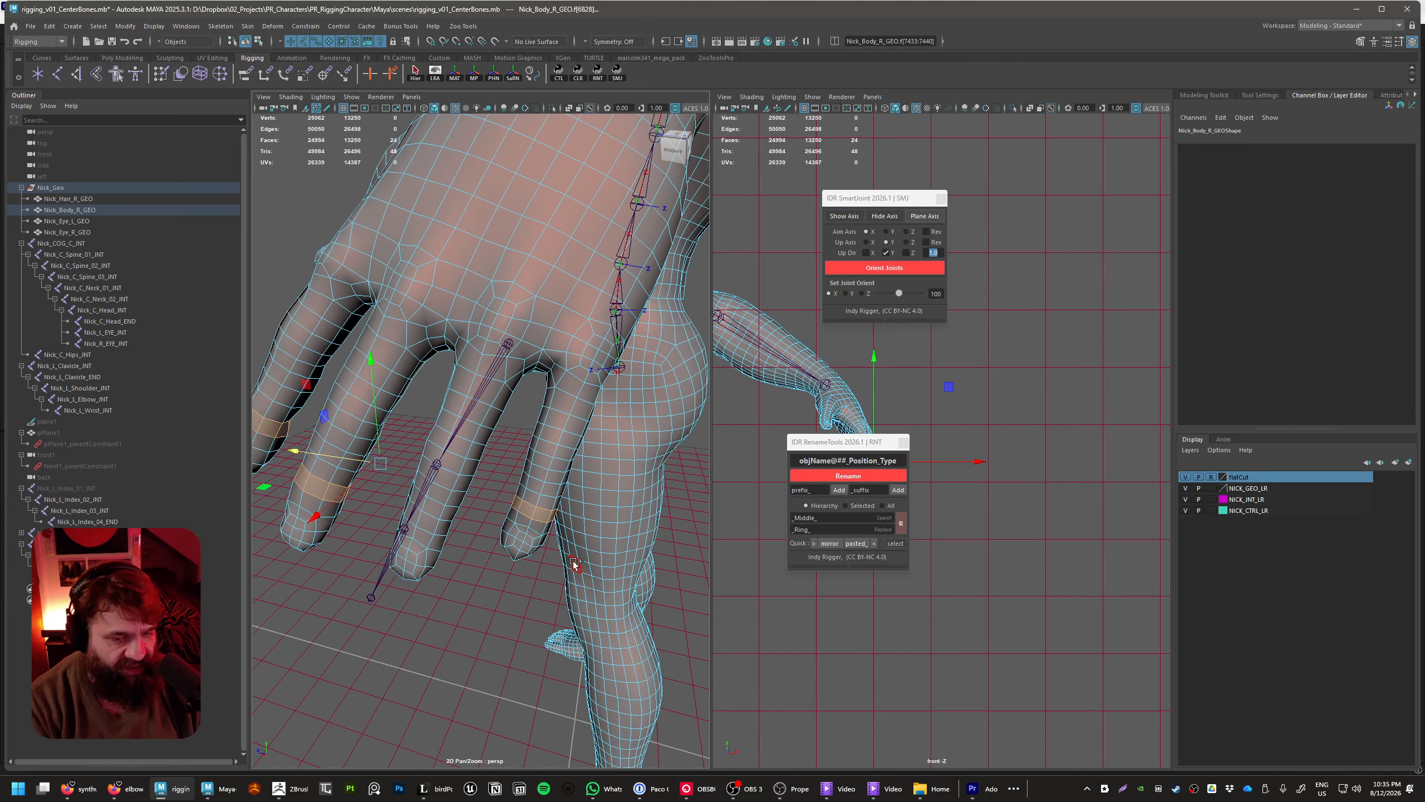
# Grow the face selection up to the knuckles of those three fingers and hide the selected faces, isolating the ring finger
pyautogui.hotkey('shift', '.')
pyautogui.hotkey('shift', '.')
pyautogui.hotkey('shift', '.')
pyautogui.hotkey('shift', '.')
pyautogui.hotkey('shift', '.')
pyautogui.hotkey('shift', '.')
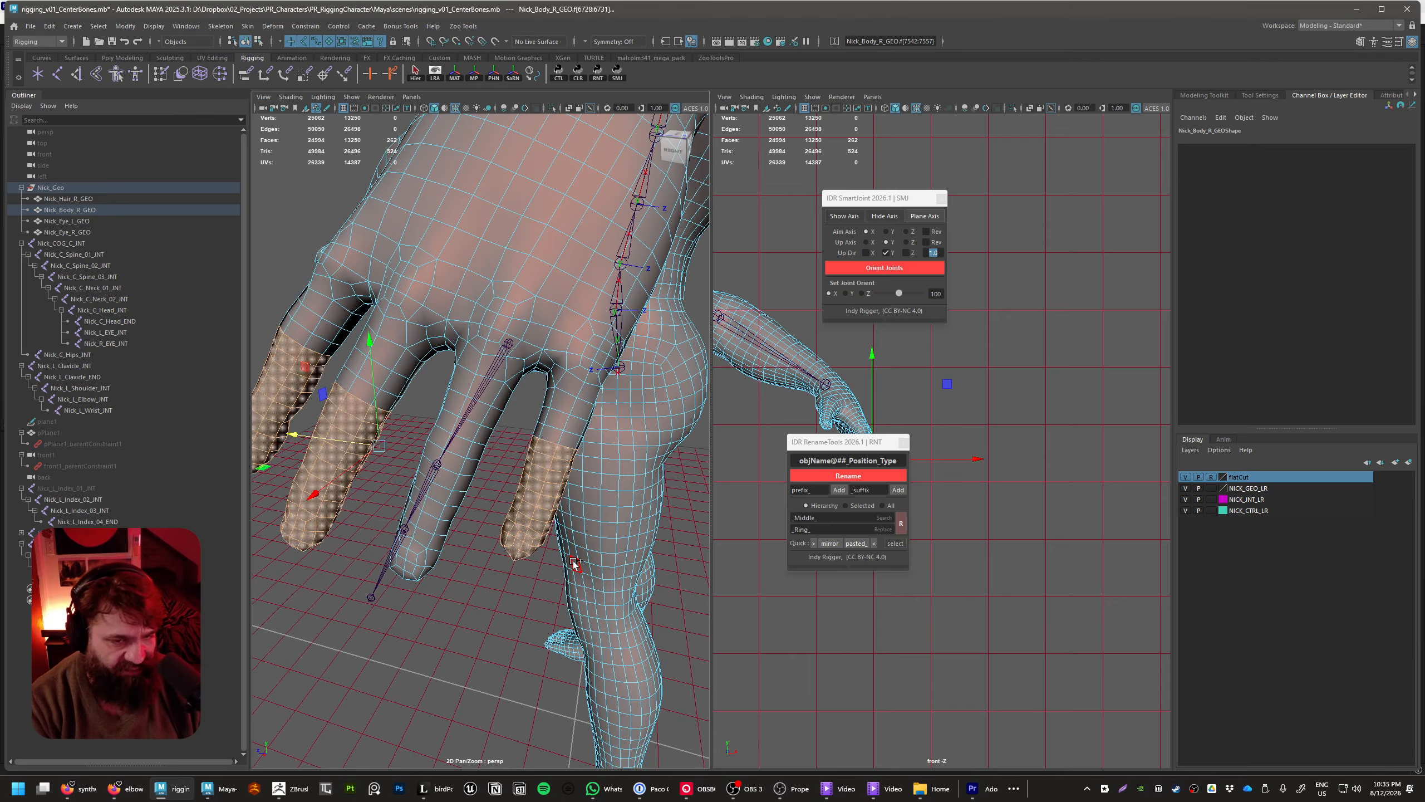
pyautogui.hotkey('shift', '.')
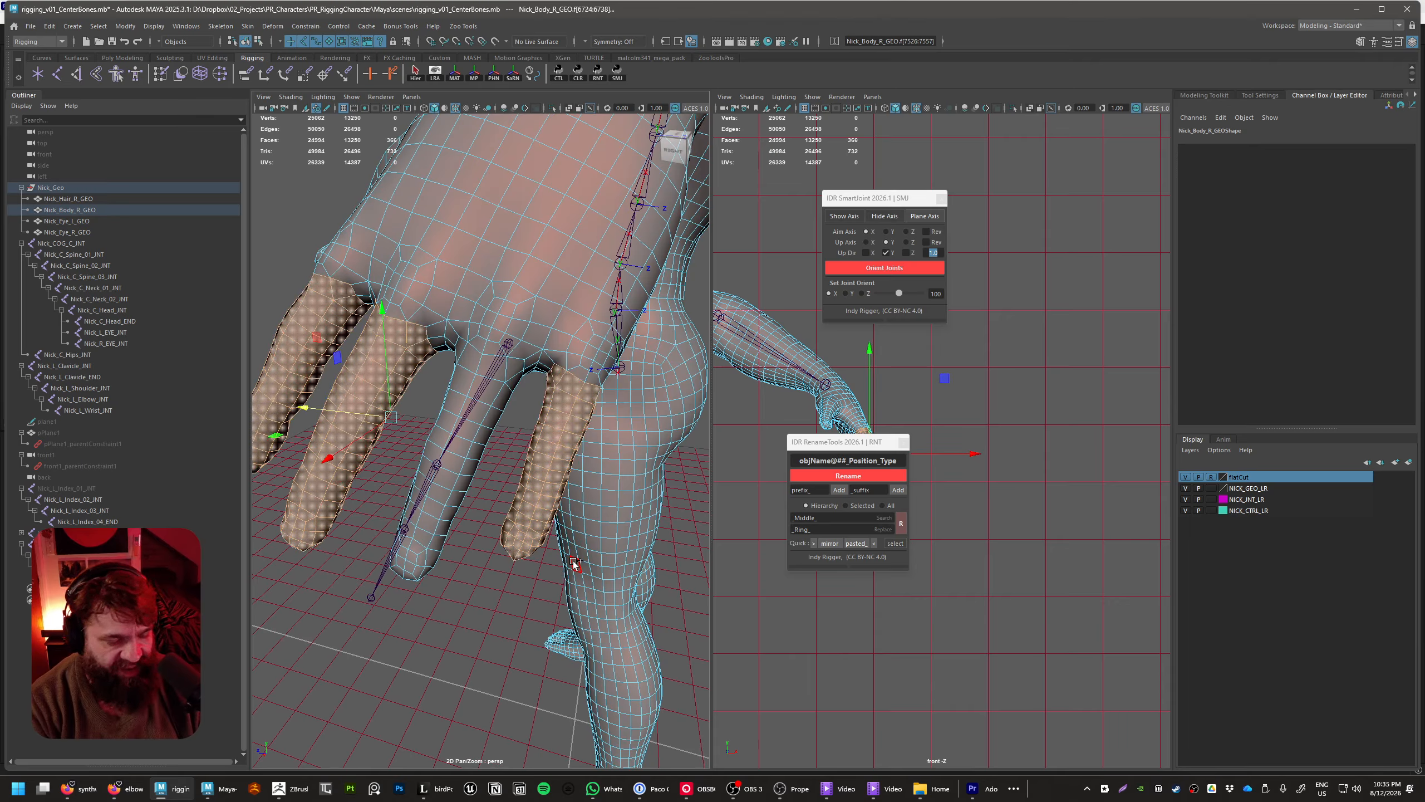
pyautogui.press('h')
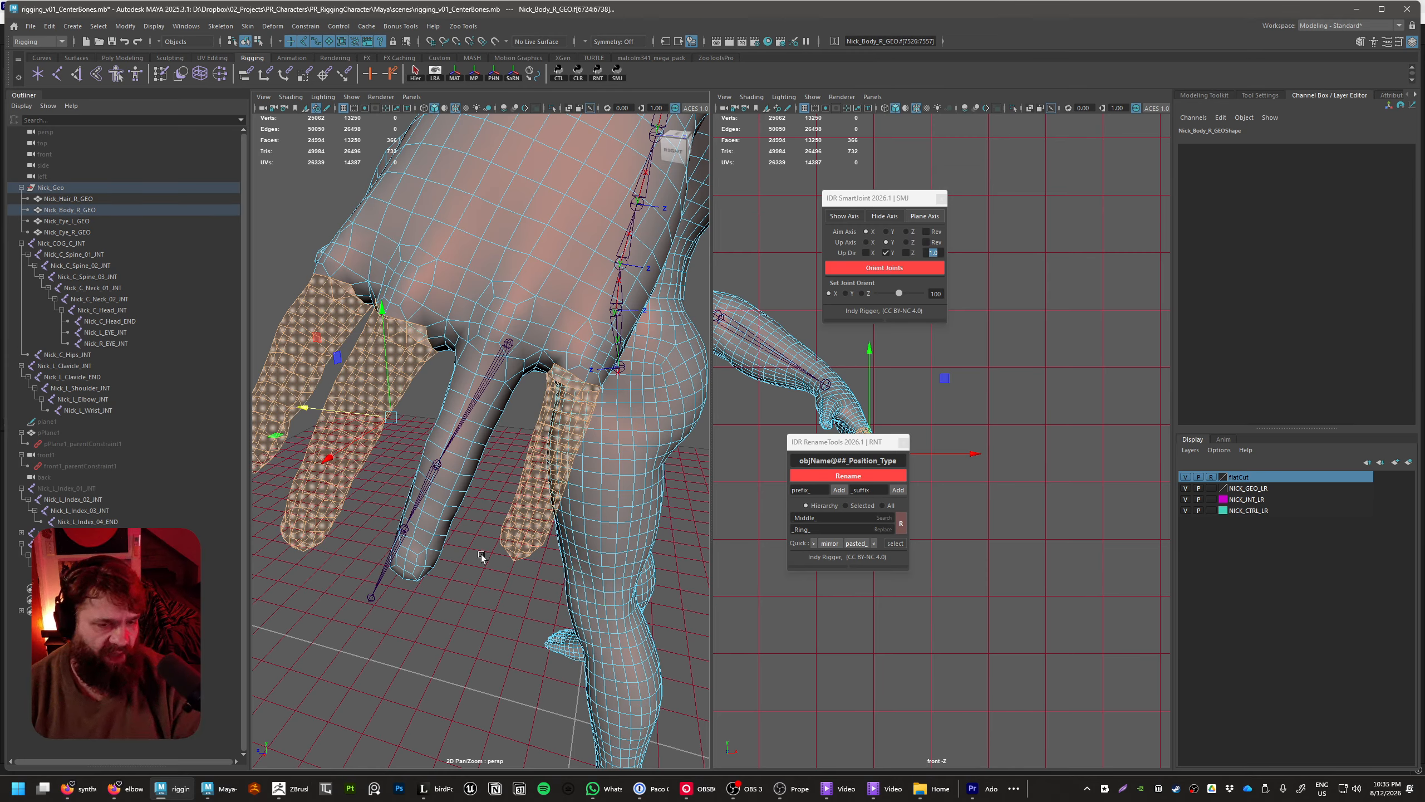
pyautogui.click(498, 600)
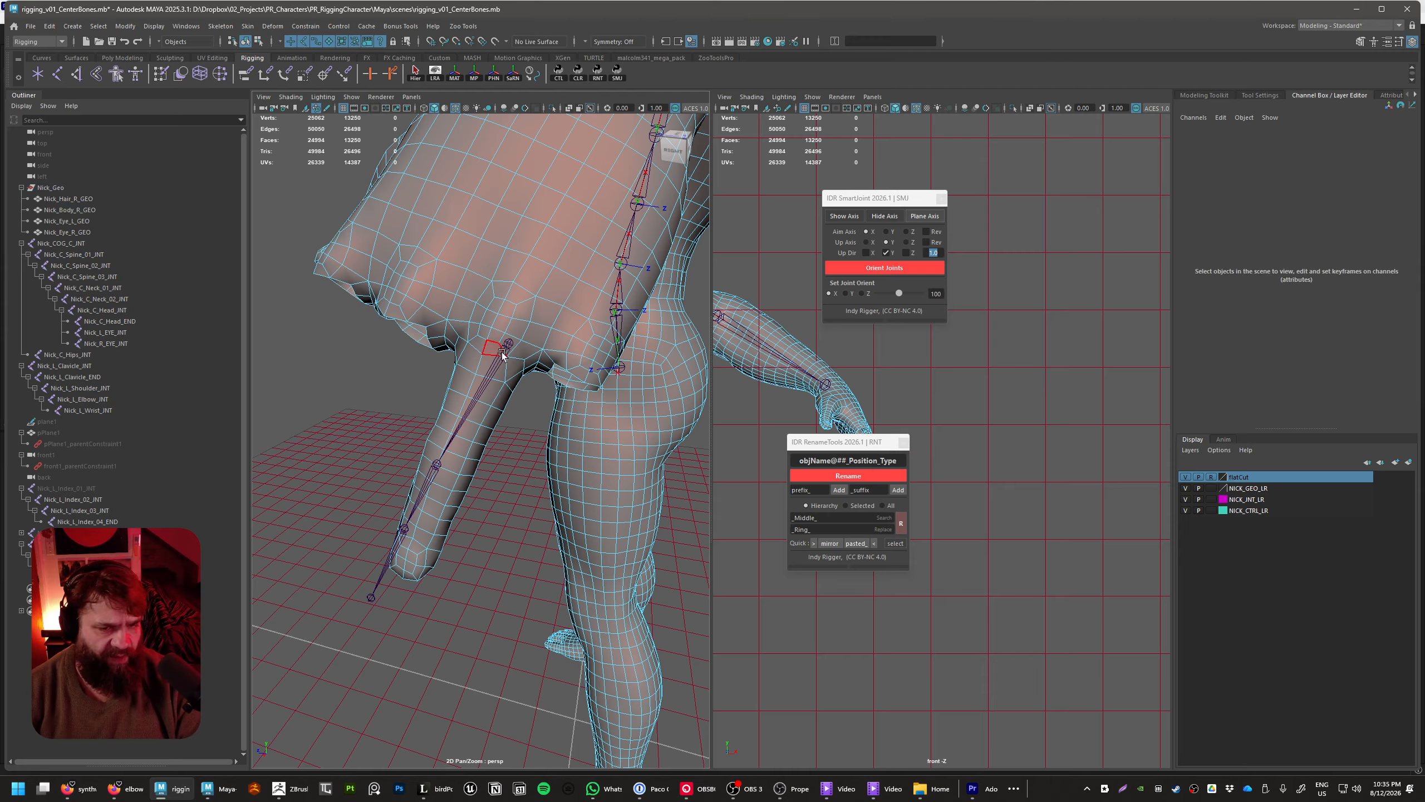
# Move and rotate Nick_L_Ring_01_INT inside the ring finger's knuckle, to about 68.3, 107.9, 2.9, checking it against the wireframe
pyautogui.moveTo(502, 354)
pyautogui.keyDown('alt'); pyautogui.mouseDown()
pyautogui.moveTo(549, 476)
pyautogui.moveTo(499, 359)
pyautogui.mouseUp(); pyautogui.keyUp('alt')
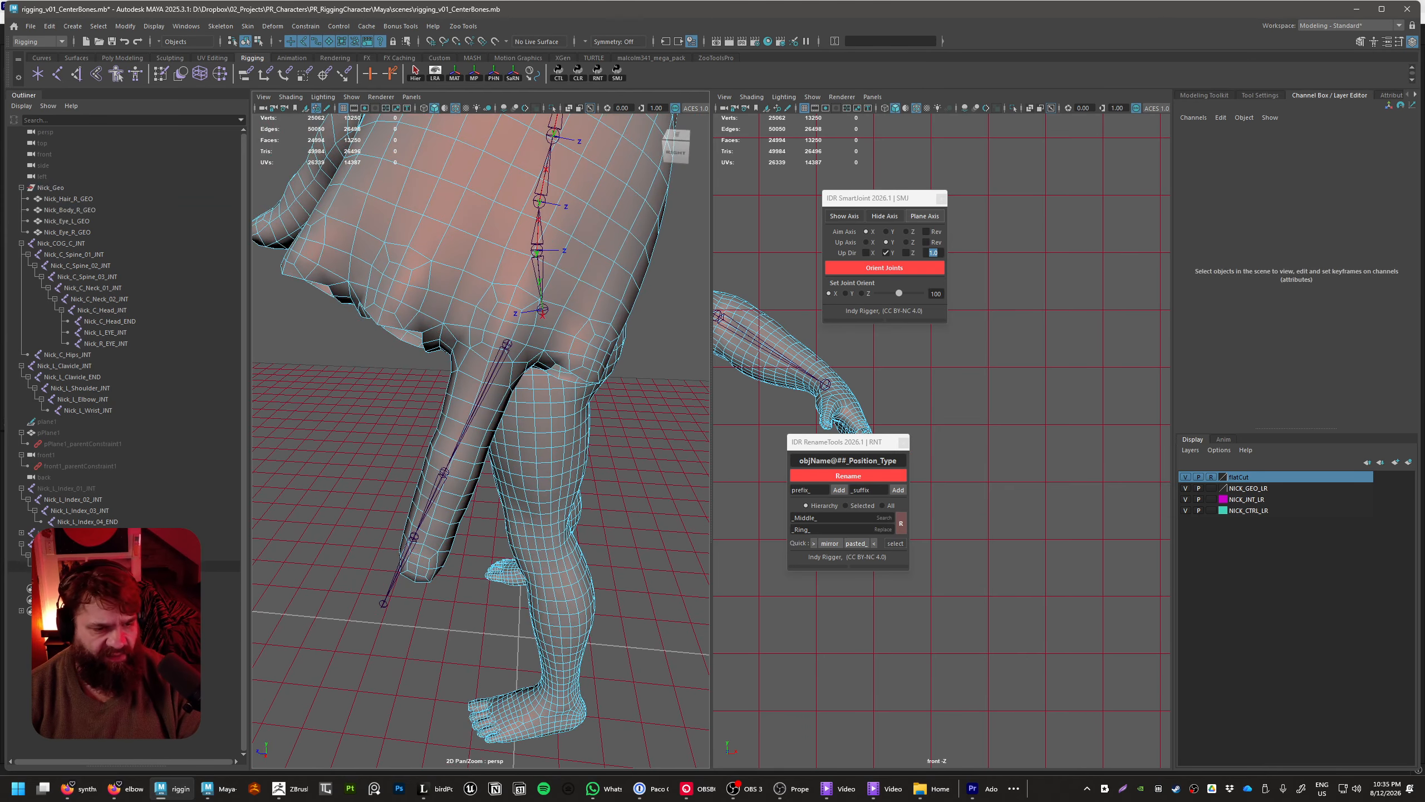
pyautogui.click(73, 544)
pyautogui.keyDown('alt'); pyautogui.moveTo(529, 436); pyautogui.dragTo(553, 504, button='middle'); pyautogui.keyUp('alt')
pyautogui.keyDown('alt'); pyautogui.moveTo(554, 503); pyautogui.dragTo(605, 519, button='right'); pyautogui.keyUp('alt')
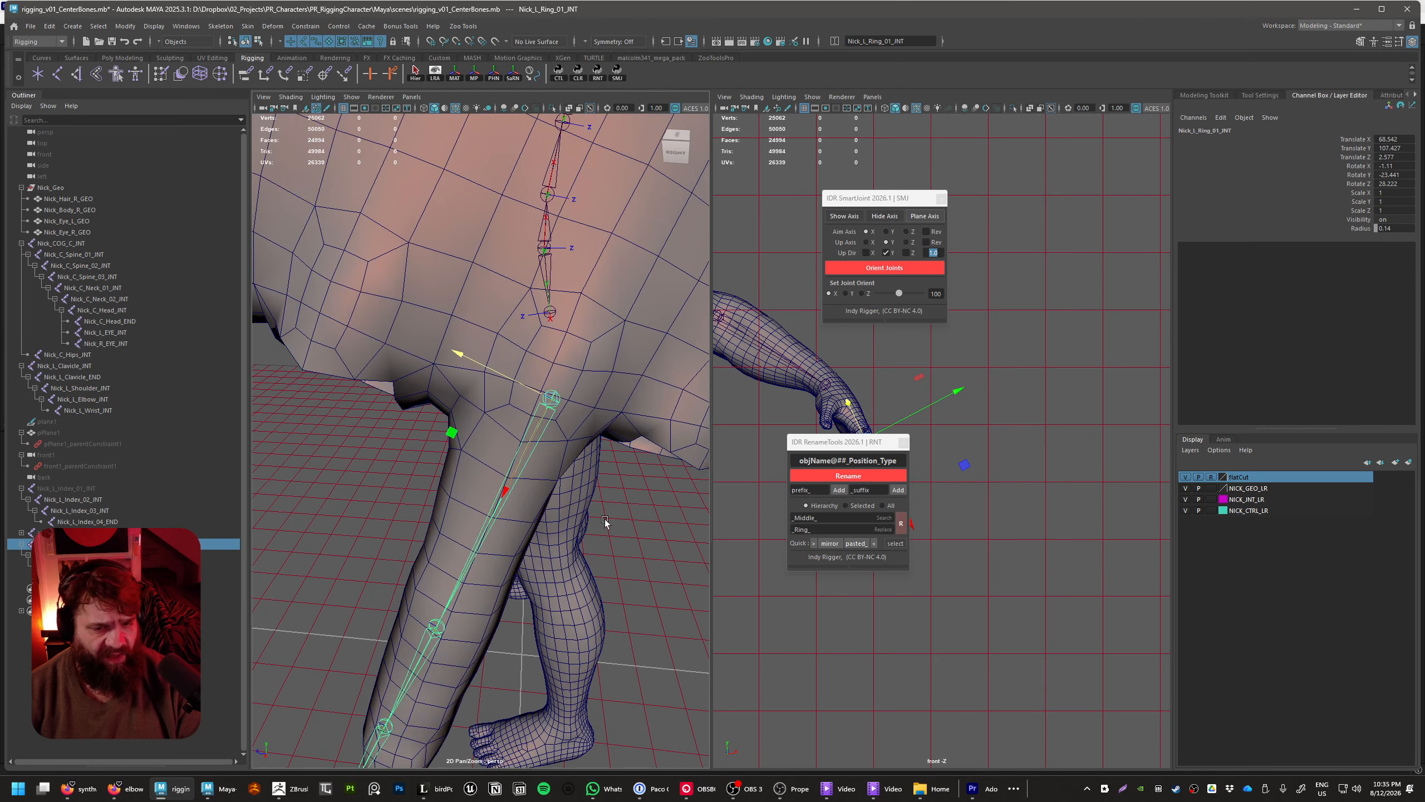
pyautogui.moveTo(604, 521)
pyautogui.keyDown('alt'); pyautogui.mouseDown()
pyautogui.moveTo(590, 411)
pyautogui.moveTo(530, 388)
pyautogui.moveTo(523, 371)
pyautogui.moveTo(575, 483)
pyautogui.moveTo(572, 443)
pyautogui.moveTo(497, 450)
pyautogui.moveTo(409, 428)
pyautogui.moveTo(581, 461)
pyautogui.moveTo(564, 465)
pyautogui.moveTo(572, 371)
pyautogui.moveTo(593, 402)
pyautogui.moveTo(541, 467)
pyautogui.mouseUp(); pyautogui.keyUp('alt')
pyautogui.press('4')
pyautogui.moveTo(393, 293); pyautogui.dragTo(400, 298)
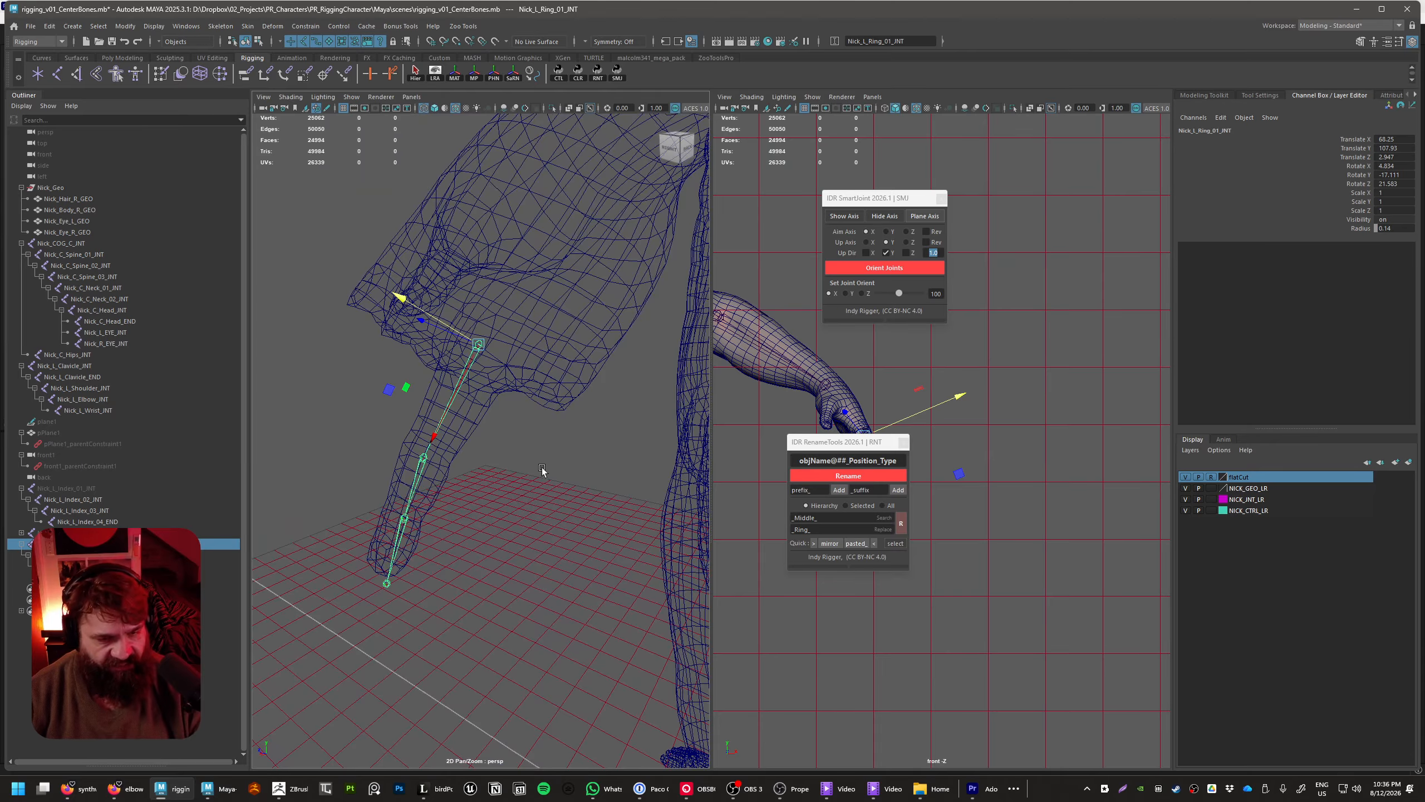
pyautogui.press('5')
# Create plane axis guides for Nick_L_Ring_01_INT with SmartJoint and scale the Y guide plane uniformly to 10.122
pyautogui.click(915, 218)
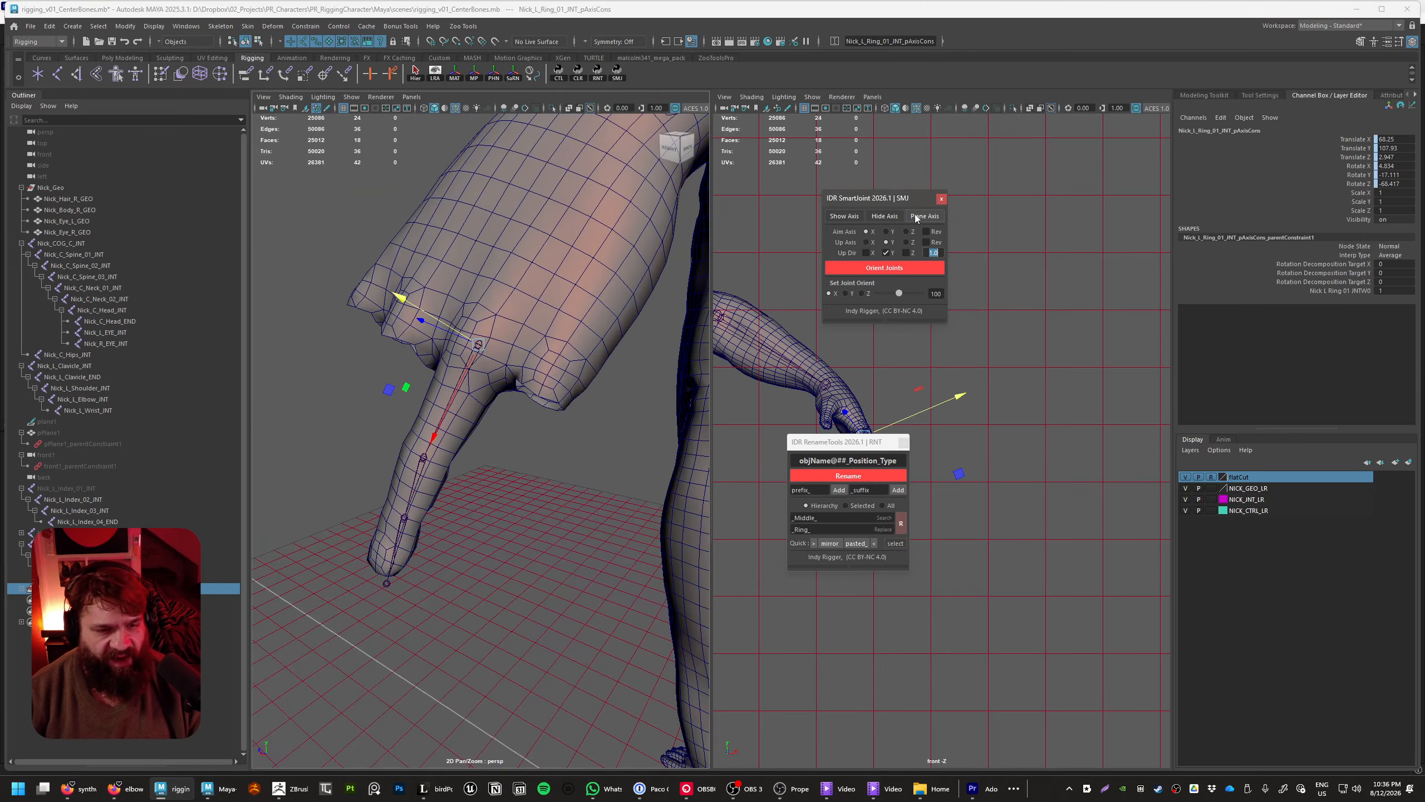
pyautogui.keyDown('shift'); pyautogui.click(21, 589); pyautogui.keyUp('shift')
pyautogui.click(107, 610)
pyautogui.press('r')
pyautogui.keyDown('alt'); pyautogui.moveTo(505, 427); pyautogui.dragTo(477, 418); pyautogui.keyUp('alt')
pyautogui.click(106, 621)
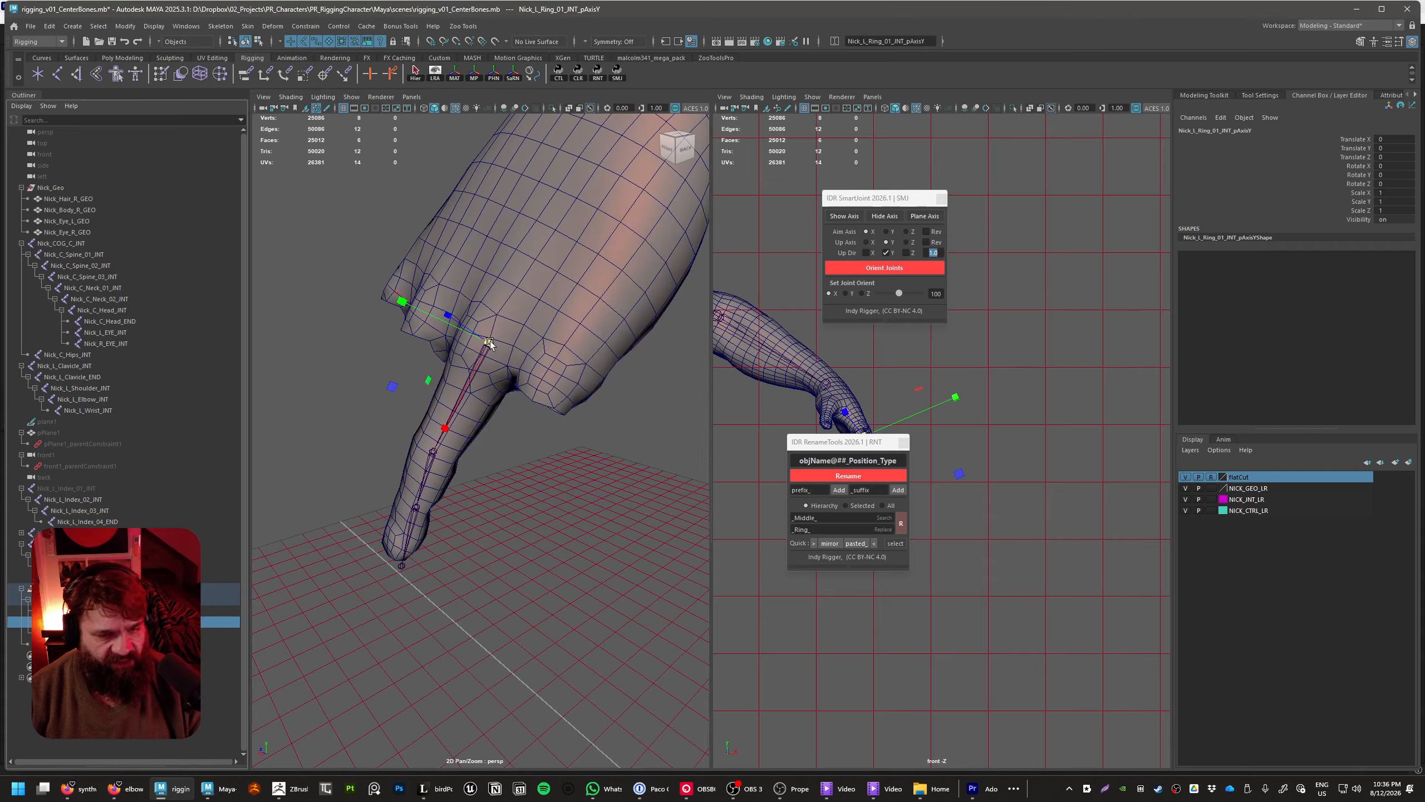
pyautogui.moveTo(508, 383); pyautogui.dragTo(732, 408, button='middle')
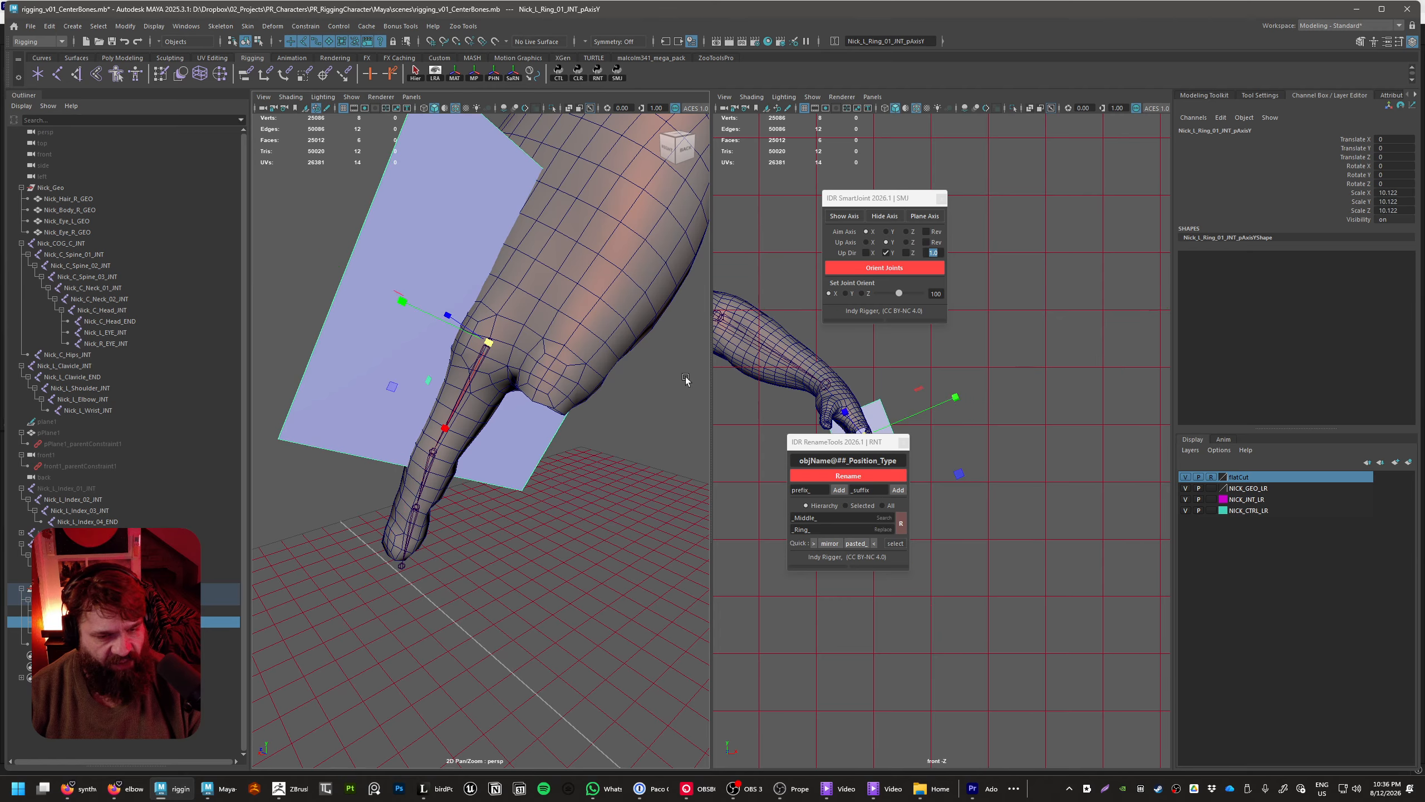
# Move the Y guide plane along the finger to Translate X 3.689 and reshape it into a long narrow strip
pyautogui.press('w')
pyautogui.moveTo(449, 425); pyautogui.dragTo(417, 524)
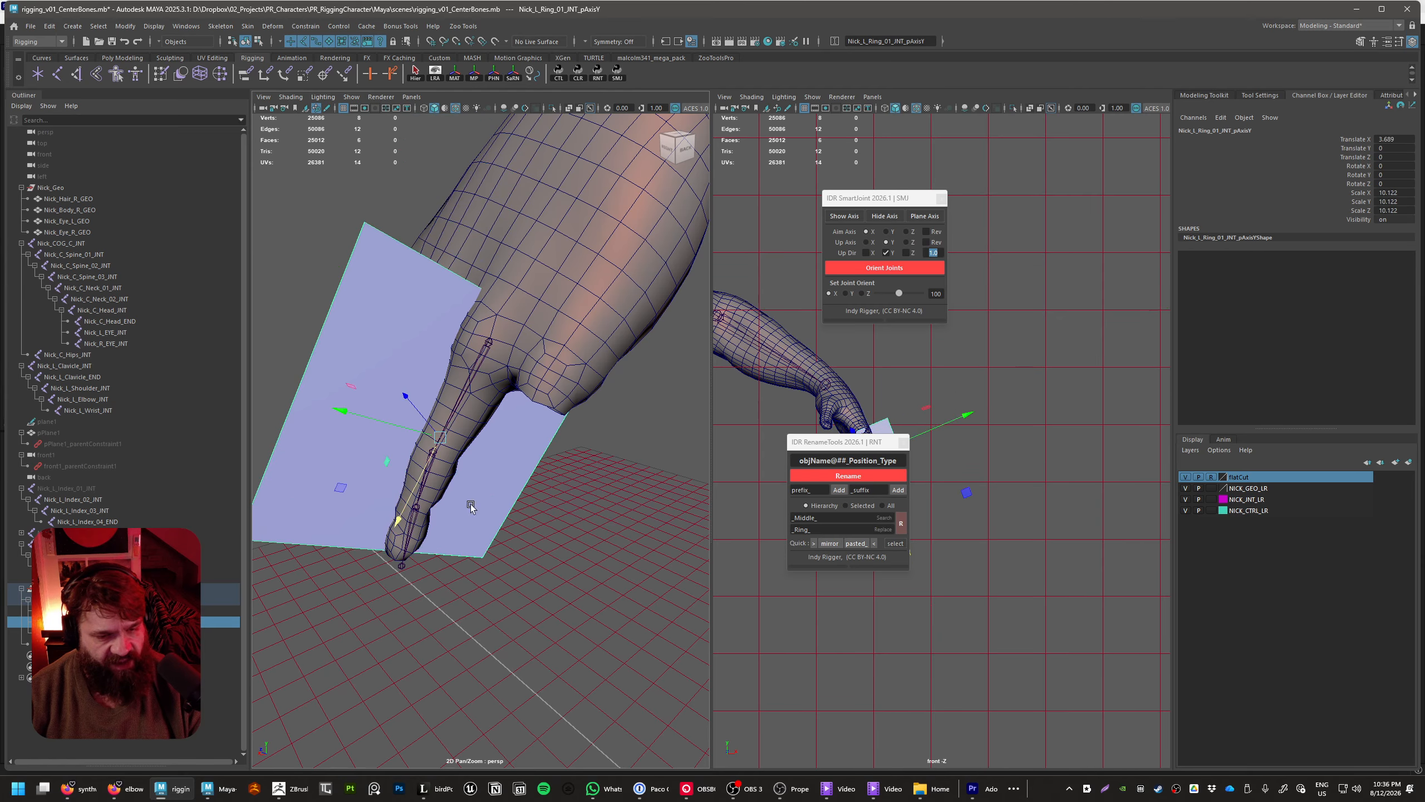
pyautogui.press('e')
pyautogui.press('r')
pyautogui.moveTo(391, 423); pyautogui.dragTo(470, 474)
pyautogui.moveTo(399, 517); pyautogui.dragTo(376, 561)
# Enlarge the Z guide plane so it extends along the ring finger
pyautogui.click(113, 632)
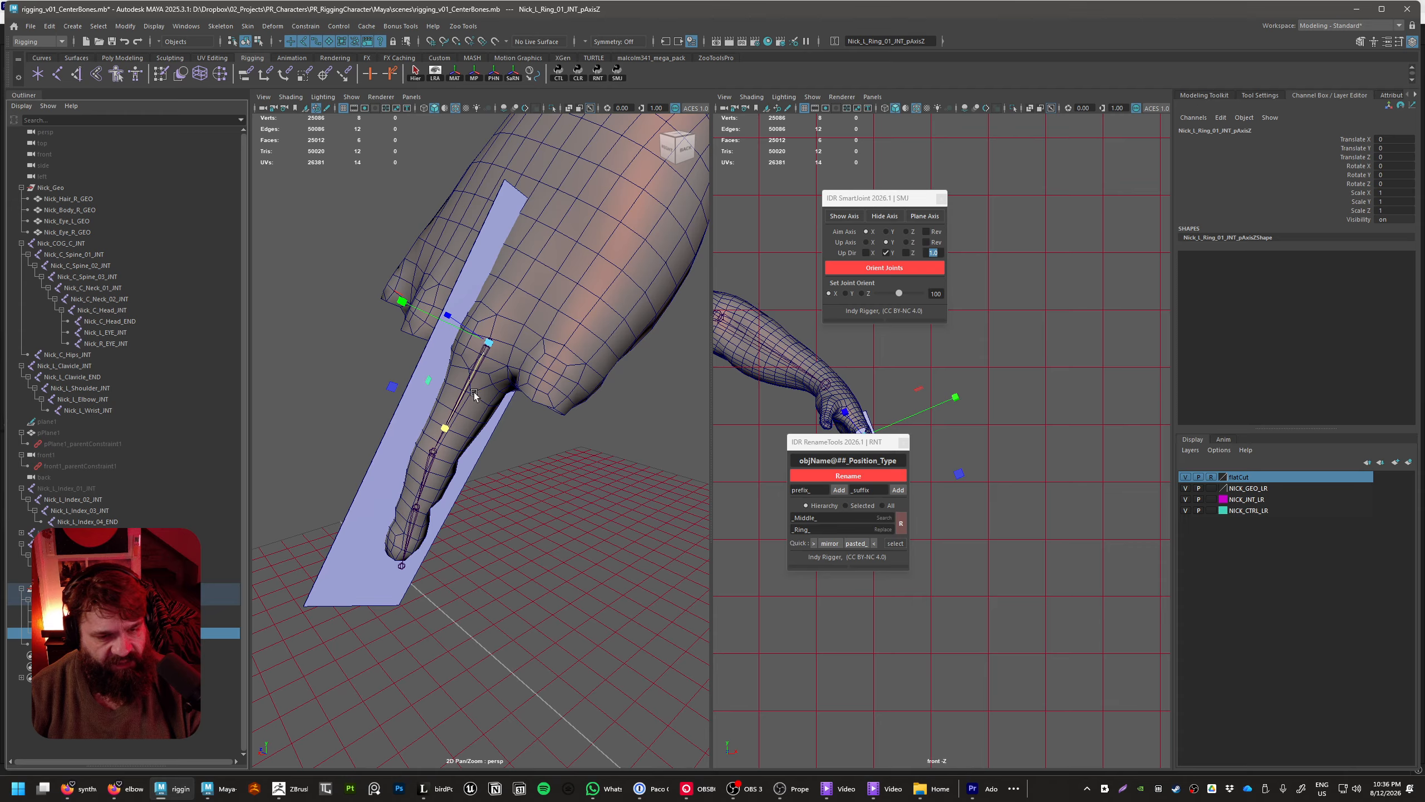
pyautogui.moveTo(488, 342); pyautogui.dragTo(627, 412)
pyautogui.keyDown('alt'); pyautogui.moveTo(583, 416); pyautogui.dragTo(645, 478); pyautogui.keyUp('alt')
# Align Nick_L_Ring_01_INT with the finger using the guide planes, at about 68.3, 107.9, 2.6, rotated about 4.9, -17.7, 21.5
pyautogui.click(530, 522)
pyautogui.press('w')
pyautogui.press('e')
pyautogui.moveTo(555, 438); pyautogui.dragTo(553, 427)
pyautogui.press('w')
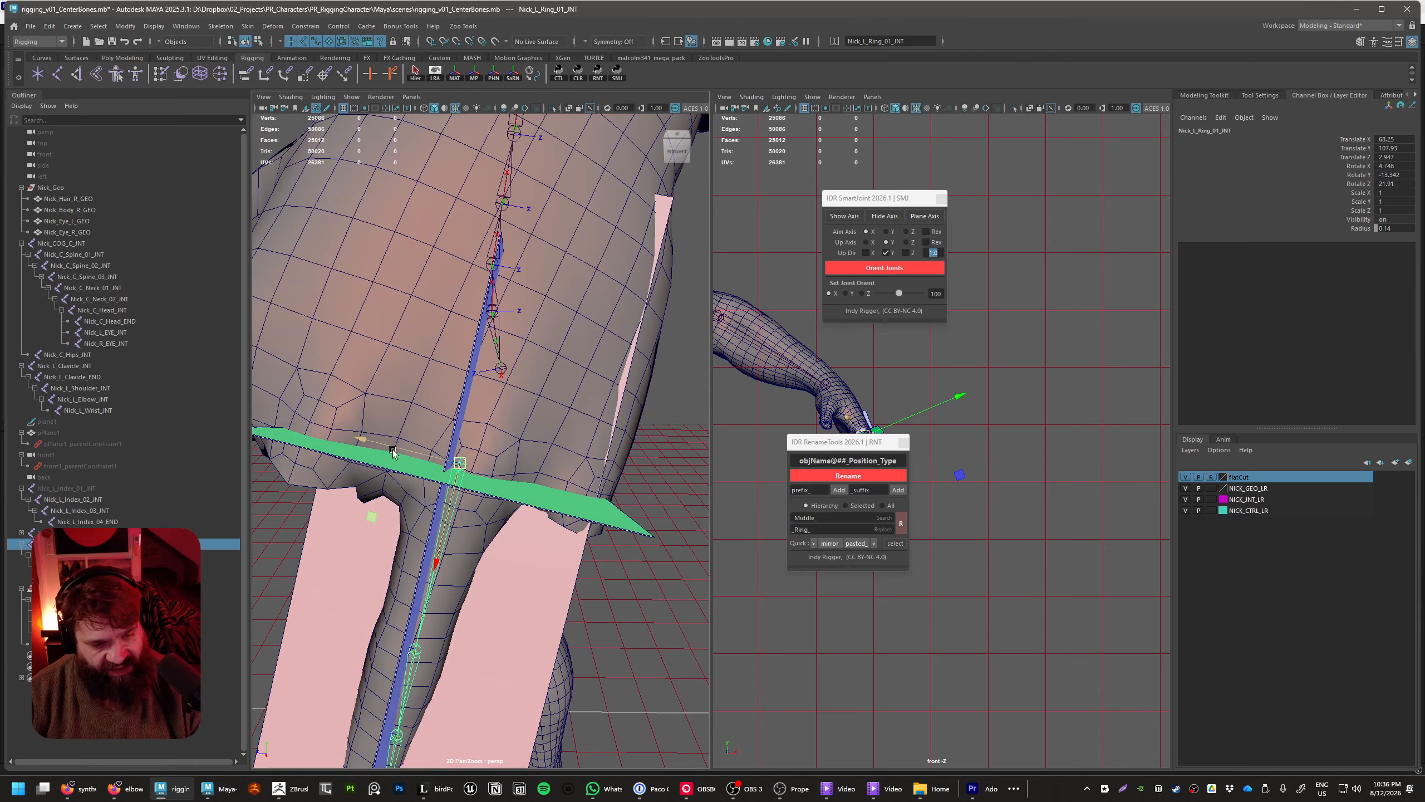
pyautogui.moveTo(387, 447); pyautogui.dragTo(412, 453)
pyautogui.press('e')
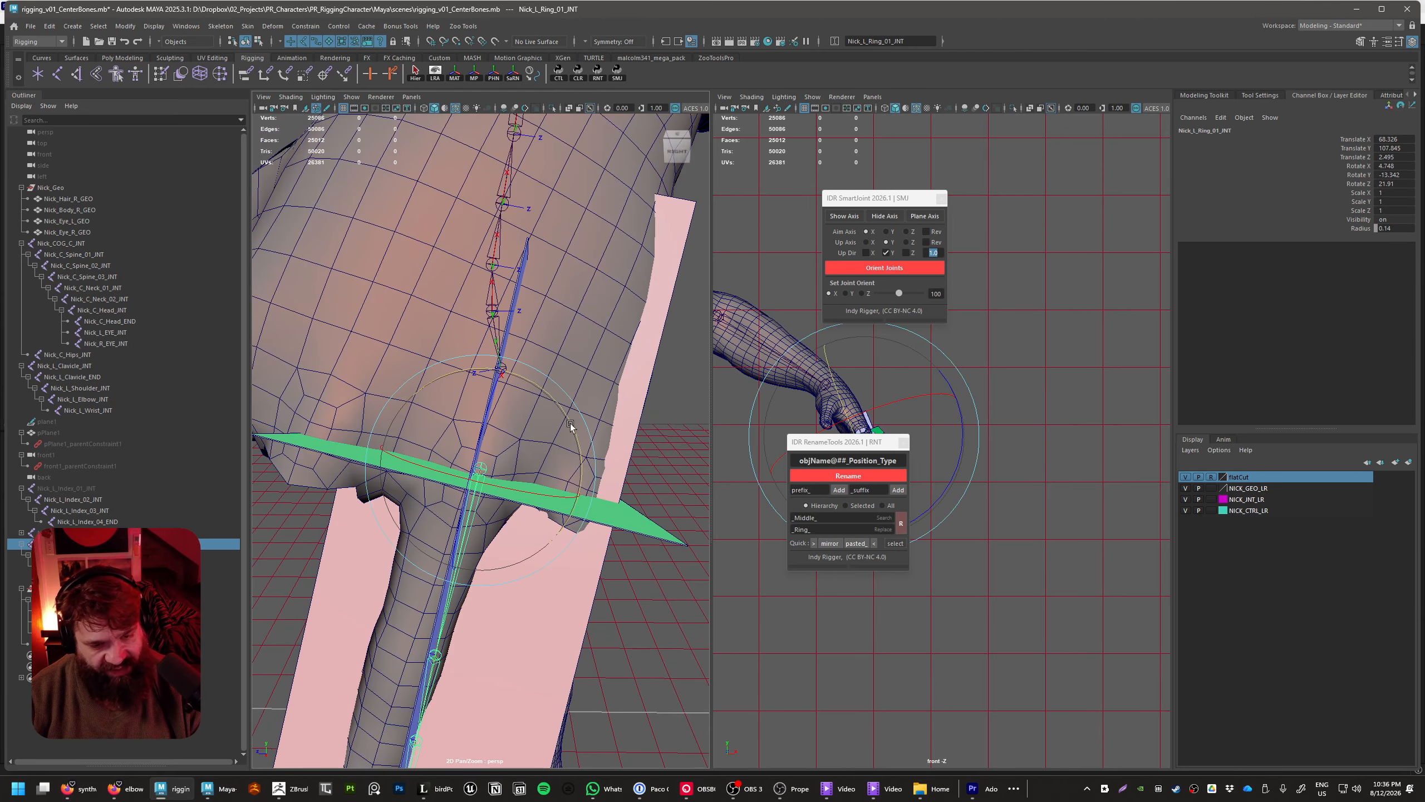
pyautogui.moveTo(589, 426); pyautogui.dragTo(539, 477)
pyautogui.press('w')
pyautogui.moveTo(389, 444); pyautogui.dragTo(381, 441)
pyautogui.keyDown('alt'); pyautogui.moveTo(539, 499); pyautogui.dragTo(394, 446); pyautogui.keyUp('alt')
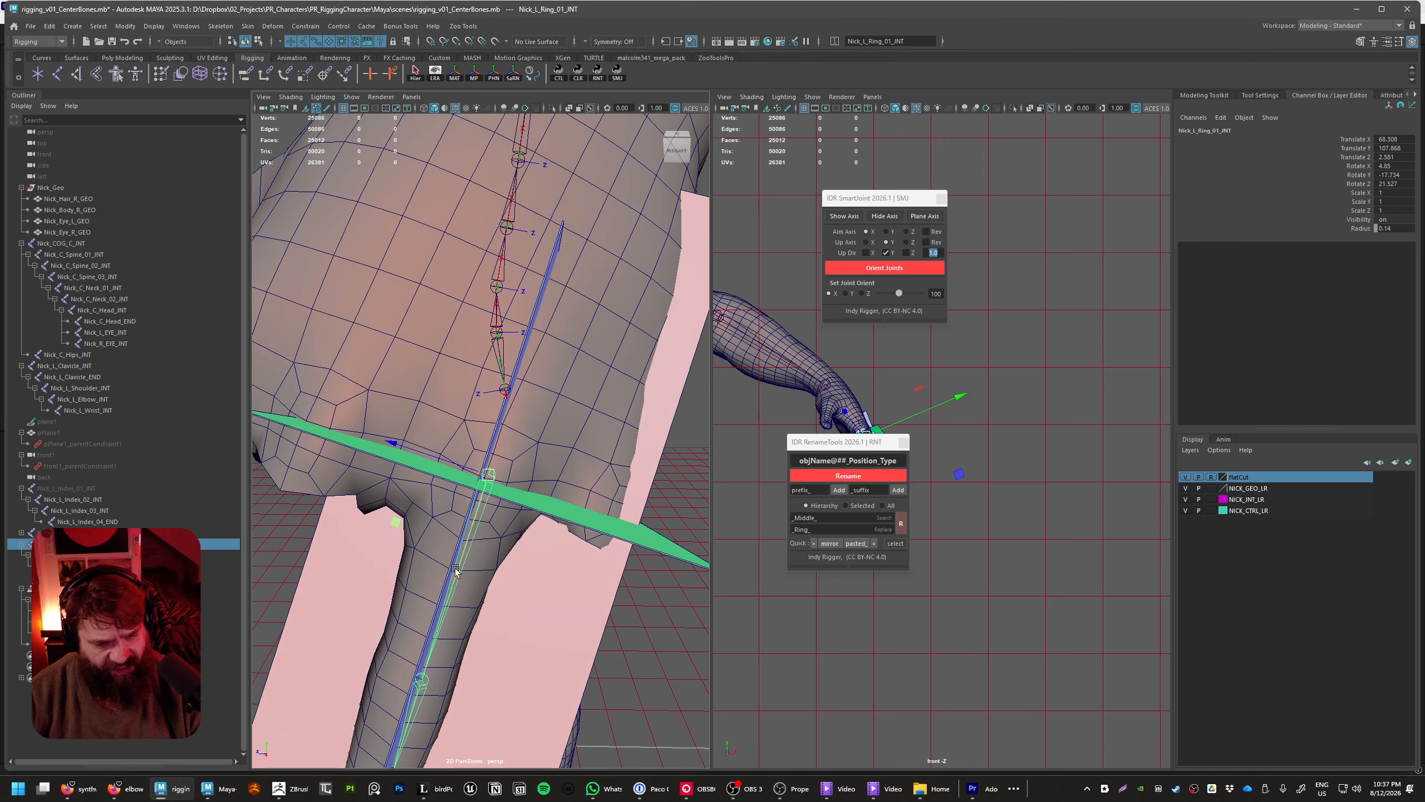
# Refine the ring root joint's alignment from the finger's side, to about 68.3, 107.7, 2.6, rotated about -1.2, -17.6, 20
pyautogui.moveTo(455, 569); pyautogui.dragTo(458, 575)
pyautogui.keyDown('alt'); pyautogui.moveTo(606, 590); pyautogui.dragTo(553, 561, button='right'); pyautogui.keyUp('alt')
pyautogui.keyDown('alt'); pyautogui.moveTo(553, 561); pyautogui.dragTo(449, 508); pyautogui.keyUp('alt')
pyautogui.keyDown('alt'); pyautogui.moveTo(449, 509); pyautogui.dragTo(488, 523, button='right'); pyautogui.keyUp('alt')
pyautogui.press('e')
pyautogui.moveTo(429, 428); pyautogui.dragTo(416, 426)
pyautogui.keyDown('alt'); pyautogui.moveTo(416, 427); pyautogui.dragTo(566, 432); pyautogui.keyUp('alt')
pyautogui.press('w')
pyautogui.press('e')
pyautogui.moveTo(466, 421); pyautogui.dragTo(558, 397)
pyautogui.press('w')
pyautogui.keyDown('alt'); pyautogui.moveTo(559, 397); pyautogui.dragTo(430, 371); pyautogui.keyUp('alt')
pyautogui.press('e')
pyautogui.moveTo(521, 380); pyautogui.dragTo(529, 383)
pyautogui.press('w')
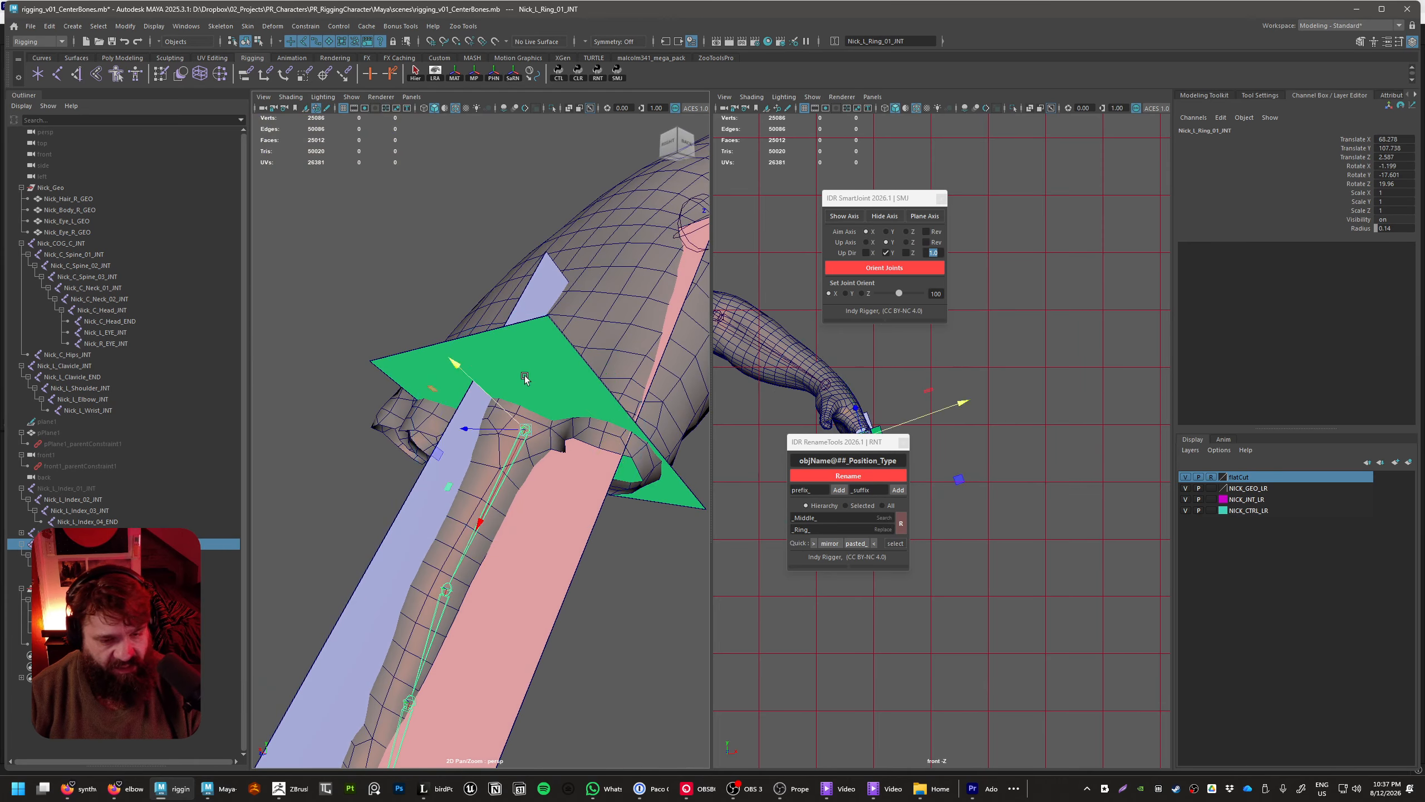
# Twist the ring root joint to about -3.2 in Rotate X and nudge it to about 68.2, 107.8, 2.8
pyautogui.moveTo(452, 359); pyautogui.dragTo(597, 429)
pyautogui.press('e')
pyautogui.moveTo(519, 368); pyautogui.dragTo(586, 460)
pyautogui.press('w')
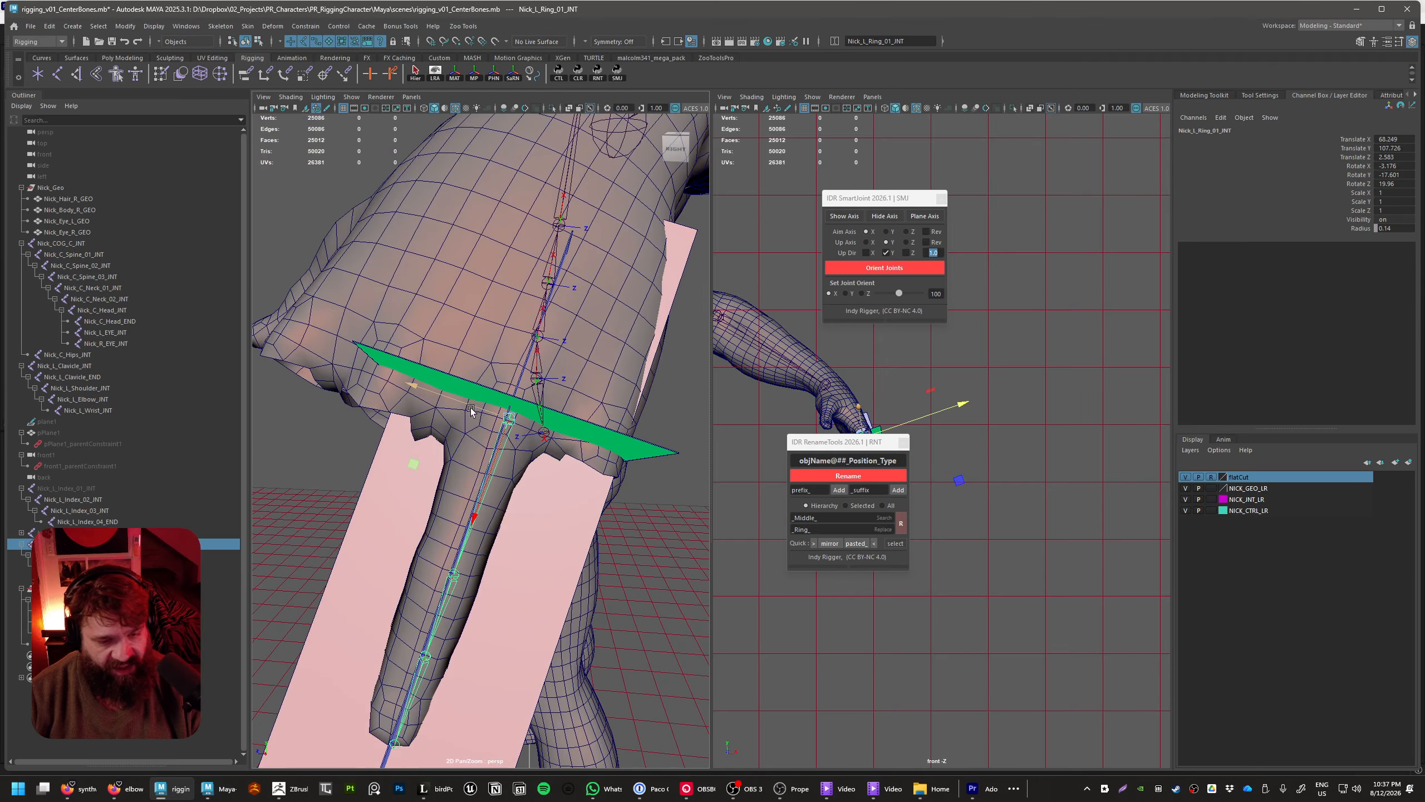
pyautogui.moveTo(476, 409); pyautogui.dragTo(936, 542)
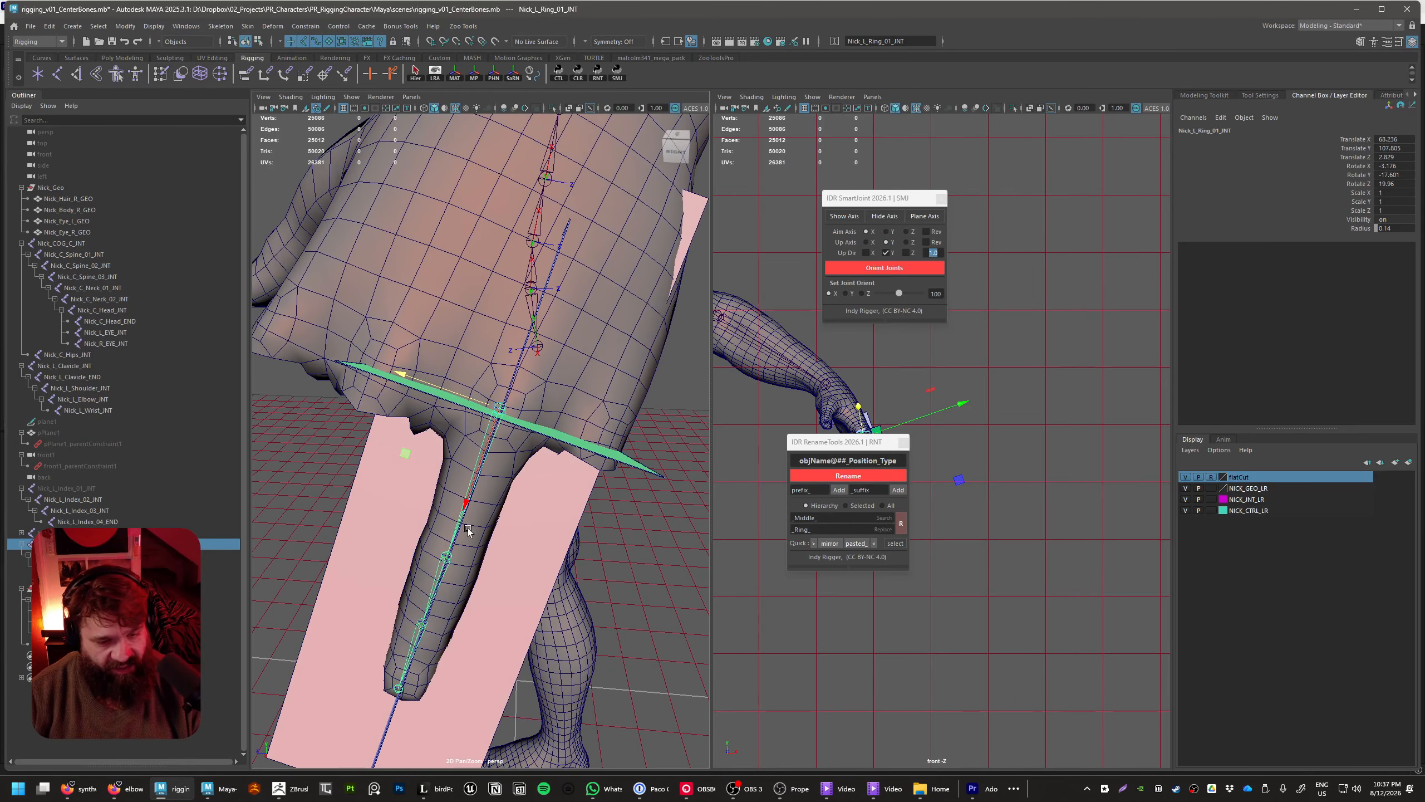
pyautogui.moveTo(467, 497); pyautogui.dragTo(359, 497)
# Slide Nick_L_Ring_02_INT along the bone to Translate X 4.044, placing it at the finger's middle knuckle
pyautogui.keyDown('alt'); pyautogui.moveTo(481, 511); pyautogui.dragTo(427, 508, button='right'); pyautogui.keyUp('alt')
pyautogui.keyDown('alt'); pyautogui.moveTo(427, 508); pyautogui.dragTo(489, 541); pyautogui.keyUp('alt')
pyautogui.keyDown('alt'); pyautogui.moveTo(489, 541); pyautogui.dragTo(546, 544, button='right'); pyautogui.keyUp('alt')
pyautogui.keyDown('alt'); pyautogui.moveTo(514, 538); pyautogui.dragTo(564, 555); pyautogui.keyUp('alt')
pyautogui.click(533, 515)
pyautogui.press('f')
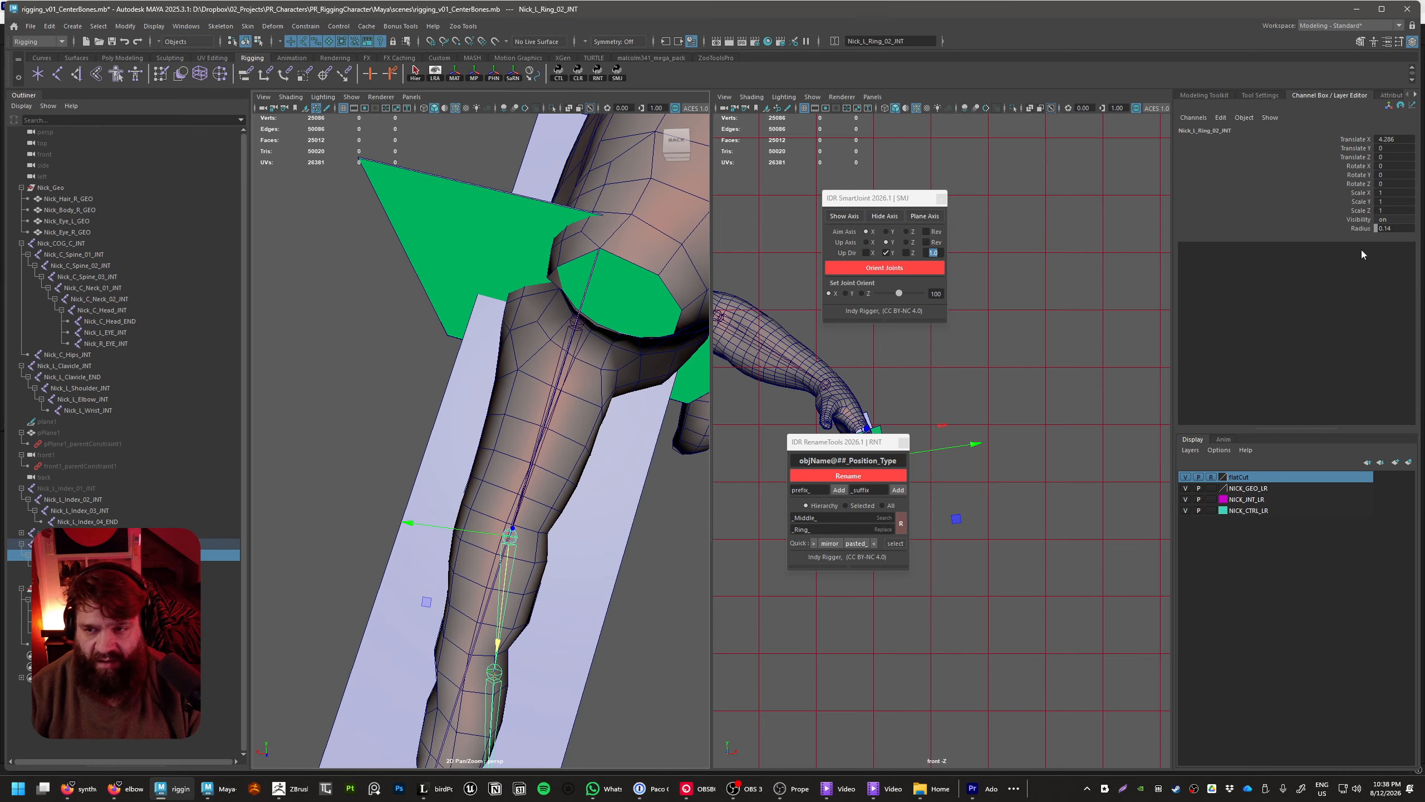
pyautogui.click(1355, 140)
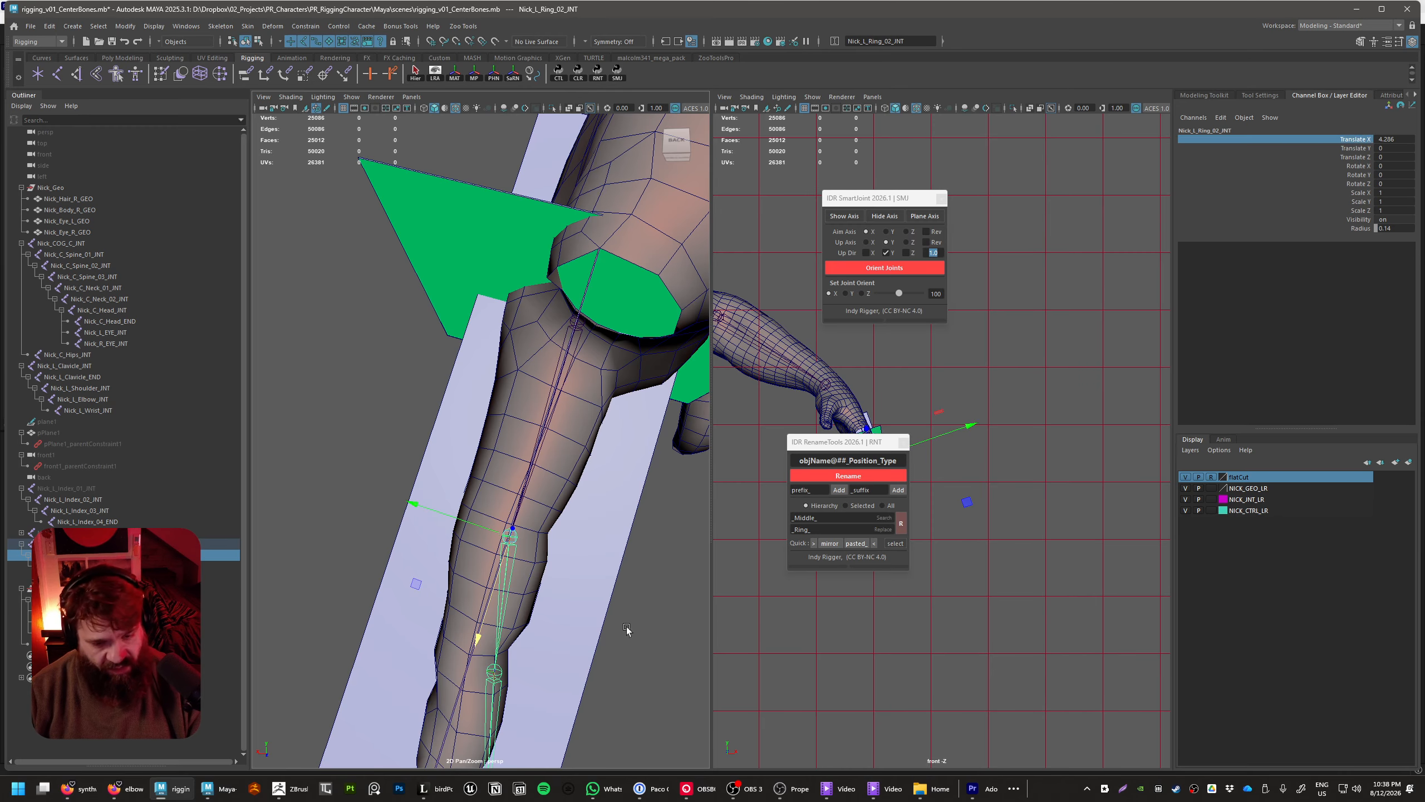
pyautogui.moveTo(626, 623); pyautogui.dragTo(594, 606, button='middle')
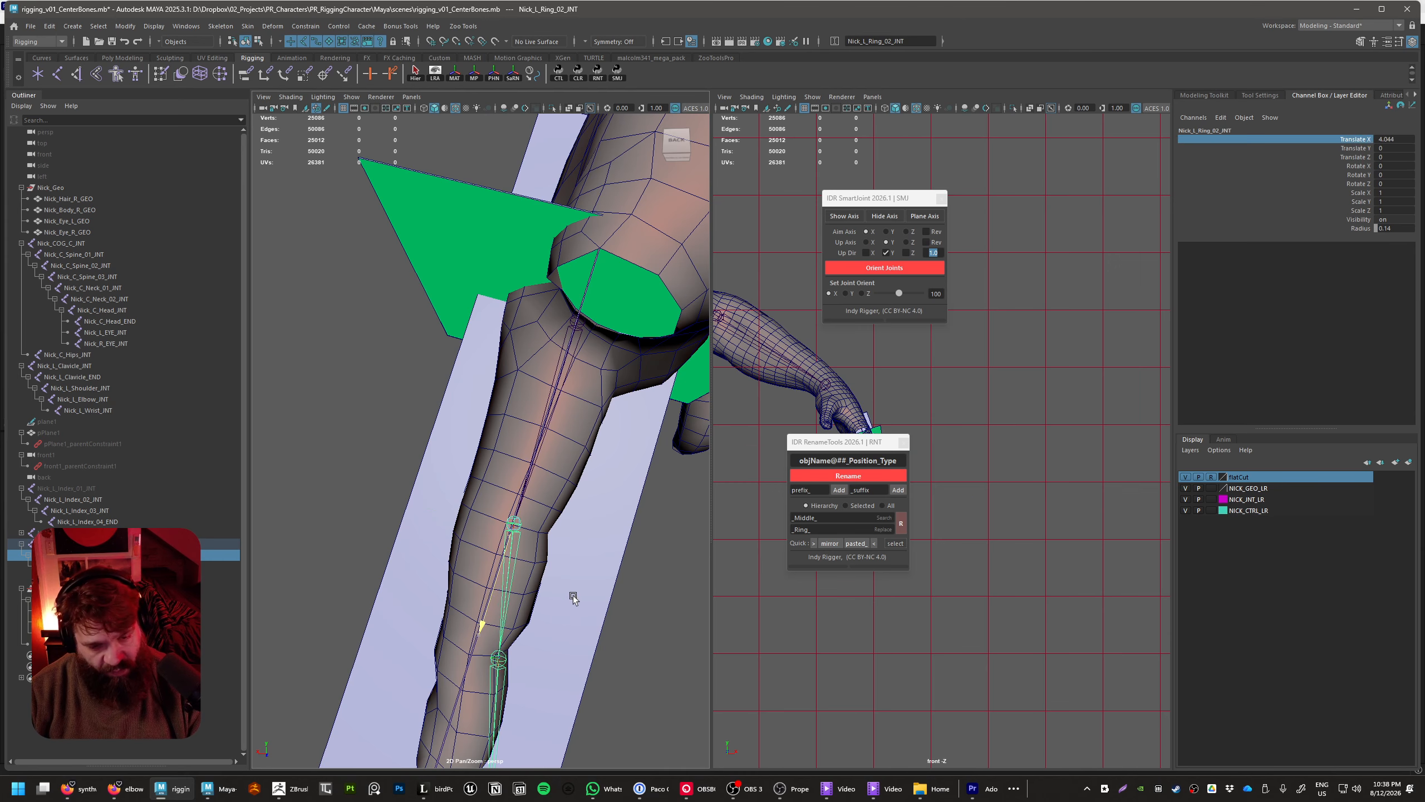
# Rotate Nick_L_Ring_01_INT to about -3.8, -17.5, 21.9 so the chain follows the finger's centre
pyautogui.click(550, 395)
pyautogui.click(553, 395)
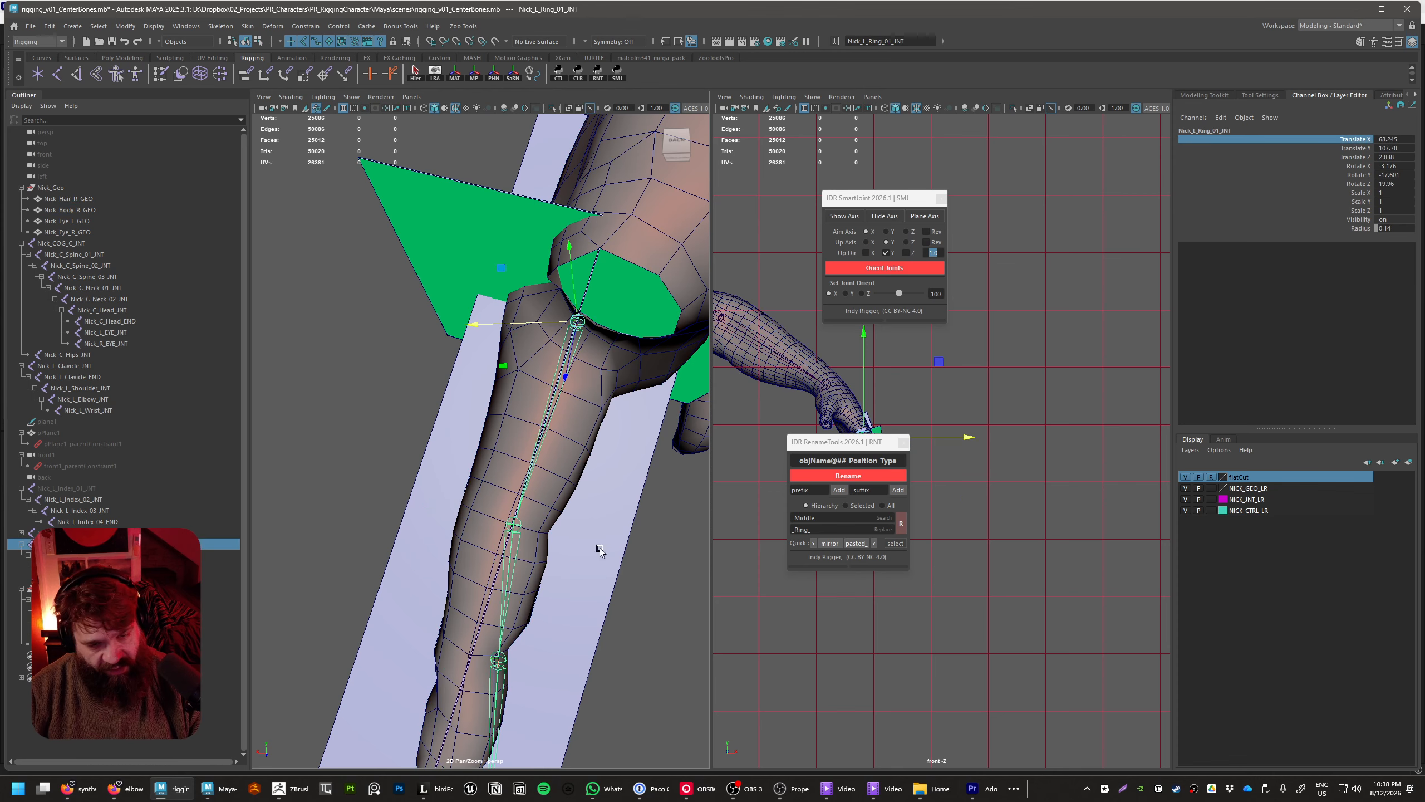
pyautogui.press('e')
pyautogui.moveTo(597, 418); pyautogui.dragTo(634, 496)
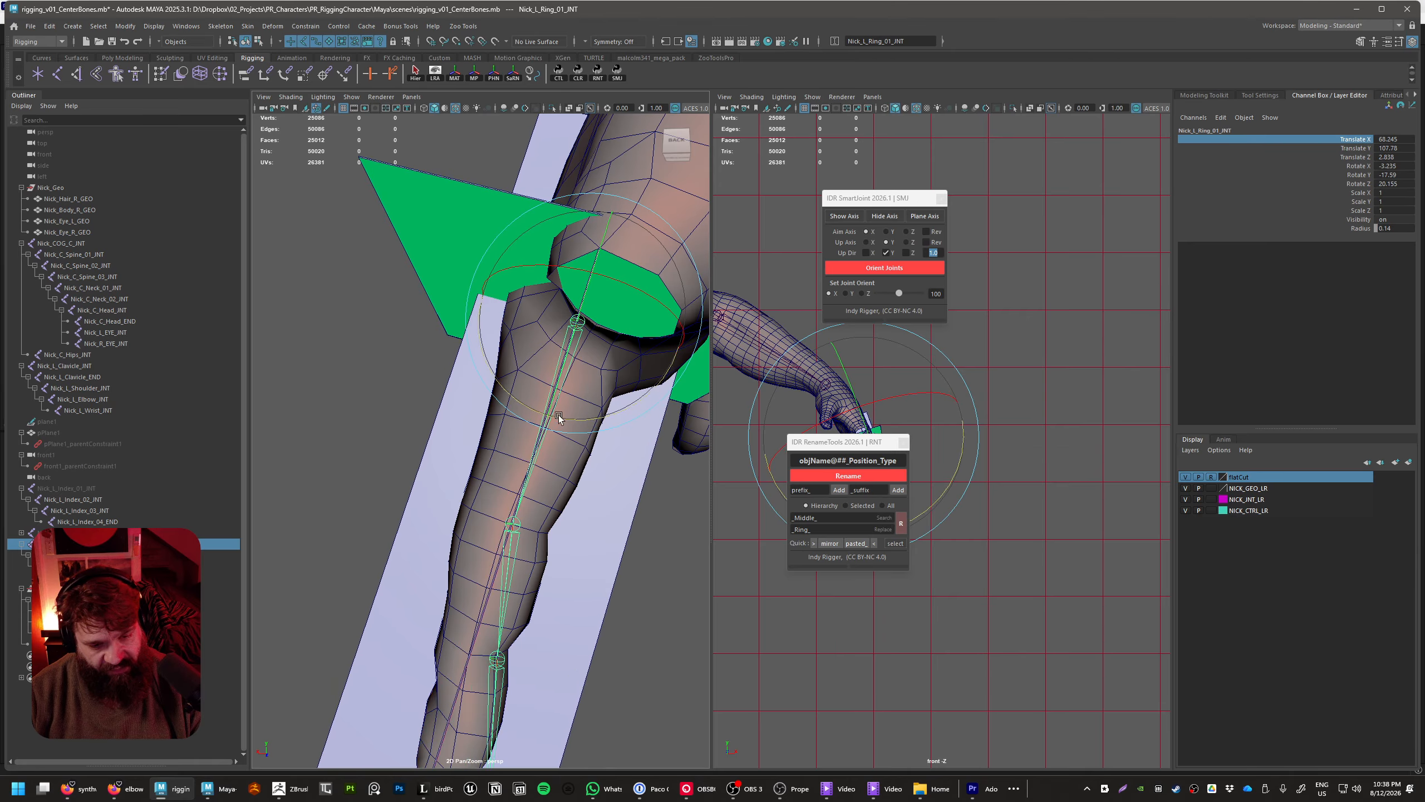
pyautogui.moveTo(558, 418); pyautogui.dragTo(552, 420)
pyautogui.keyDown('alt'); pyautogui.moveTo(580, 541); pyautogui.dragTo(585, 409, button='middle'); pyautogui.keyUp('alt')
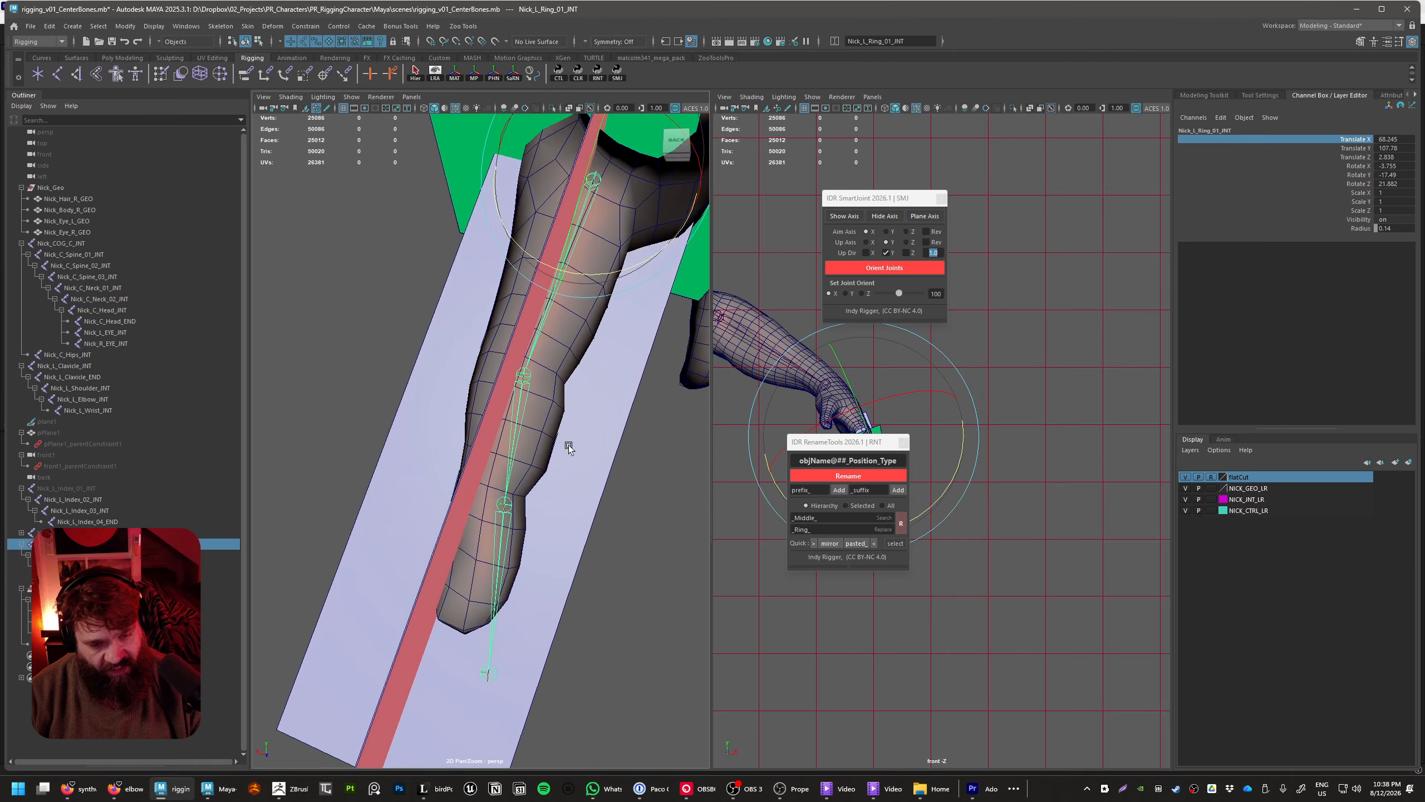
# Slide Nick_L_Ring_03_INT along the bone to Translate X 2.149, placing it at the last knuckle
pyautogui.keyDown('alt'); pyautogui.moveTo(569, 448); pyautogui.dragTo(511, 512); pyautogui.keyUp('alt')
pyautogui.click(511, 512)
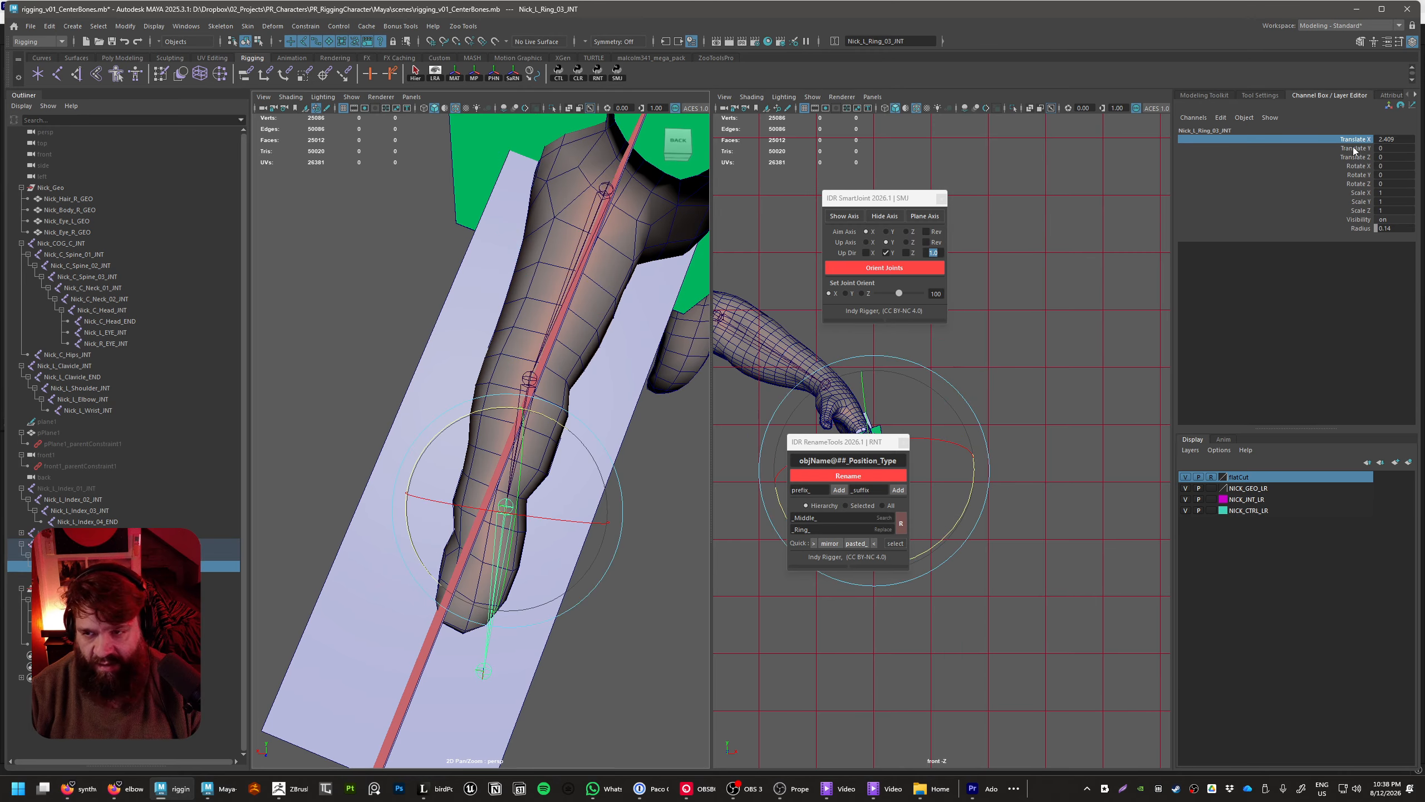
pyautogui.press('w')
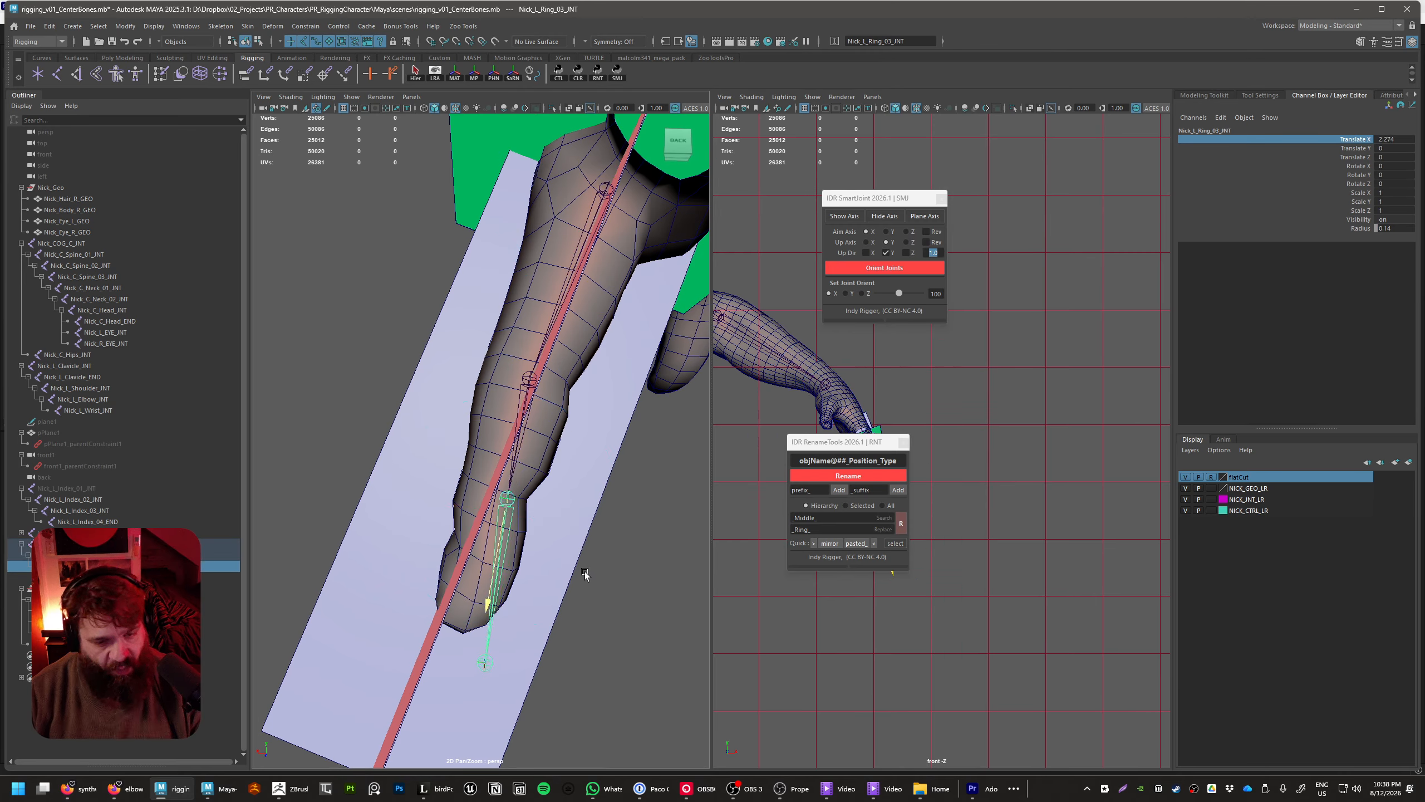
pyautogui.moveTo(485, 545); pyautogui.dragTo(485, 546)
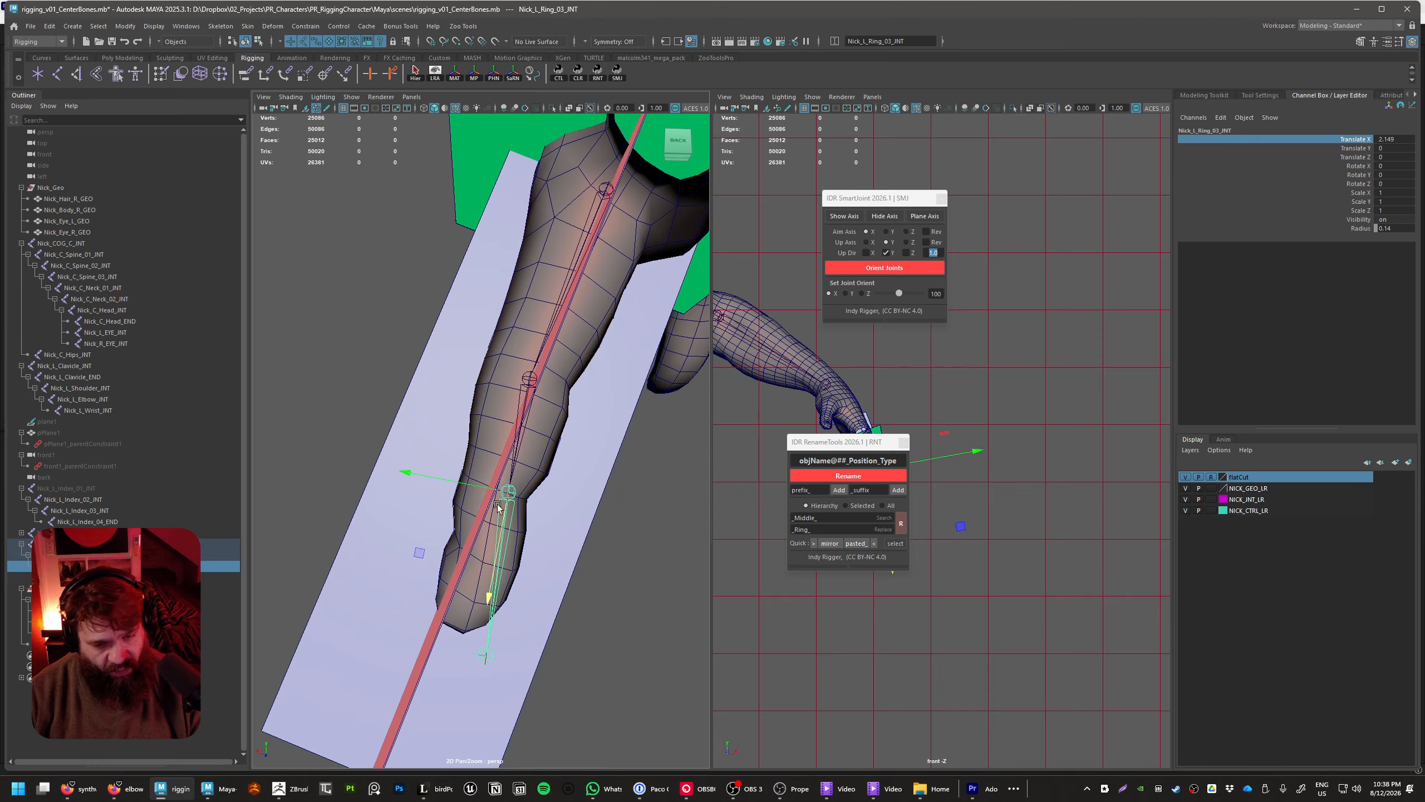
# Rotate Nick_L_Ring_02_INT slightly so the lower part of the chain runs down the middle of the finger
pyautogui.click(516, 444)
pyautogui.press('e')
pyautogui.moveTo(534, 480); pyautogui.dragTo(522, 477)
# Slide Nick_L_Ring_04_END back to the ring fingertip, at Translate X 2.546
pyautogui.click(462, 661)
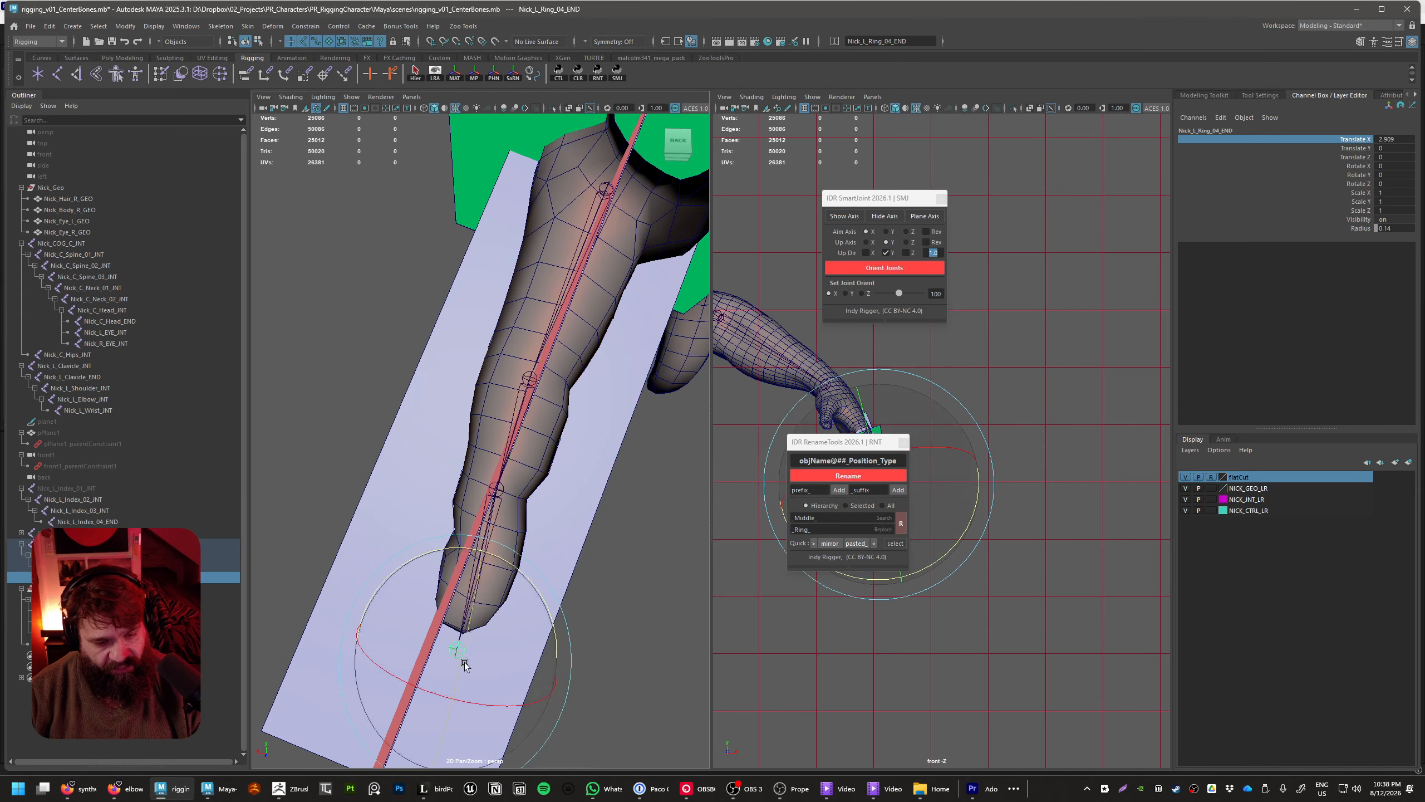
pyautogui.press('w')
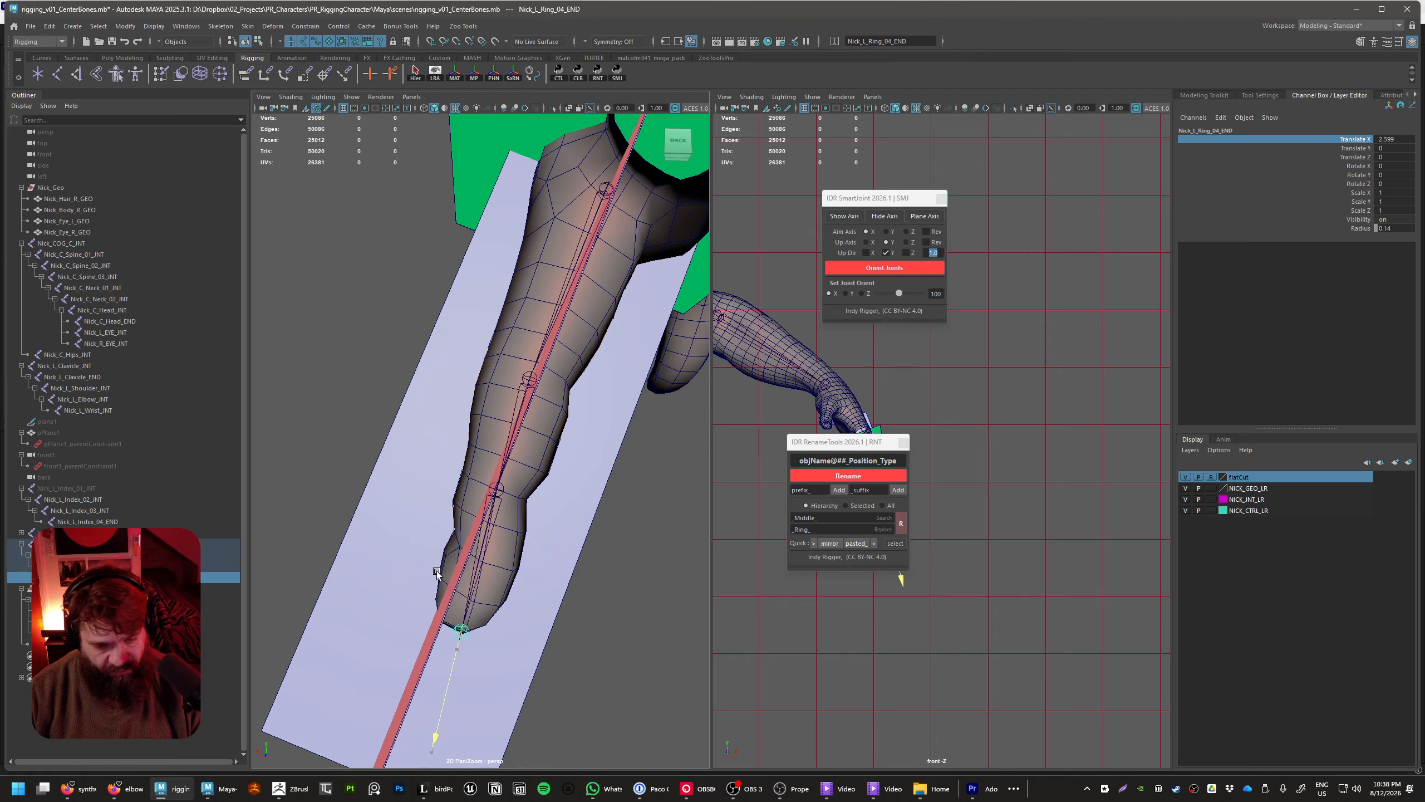
pyautogui.keyDown('alt'); pyautogui.moveTo(452, 573); pyautogui.dragTo(545, 606); pyautogui.keyUp('alt')
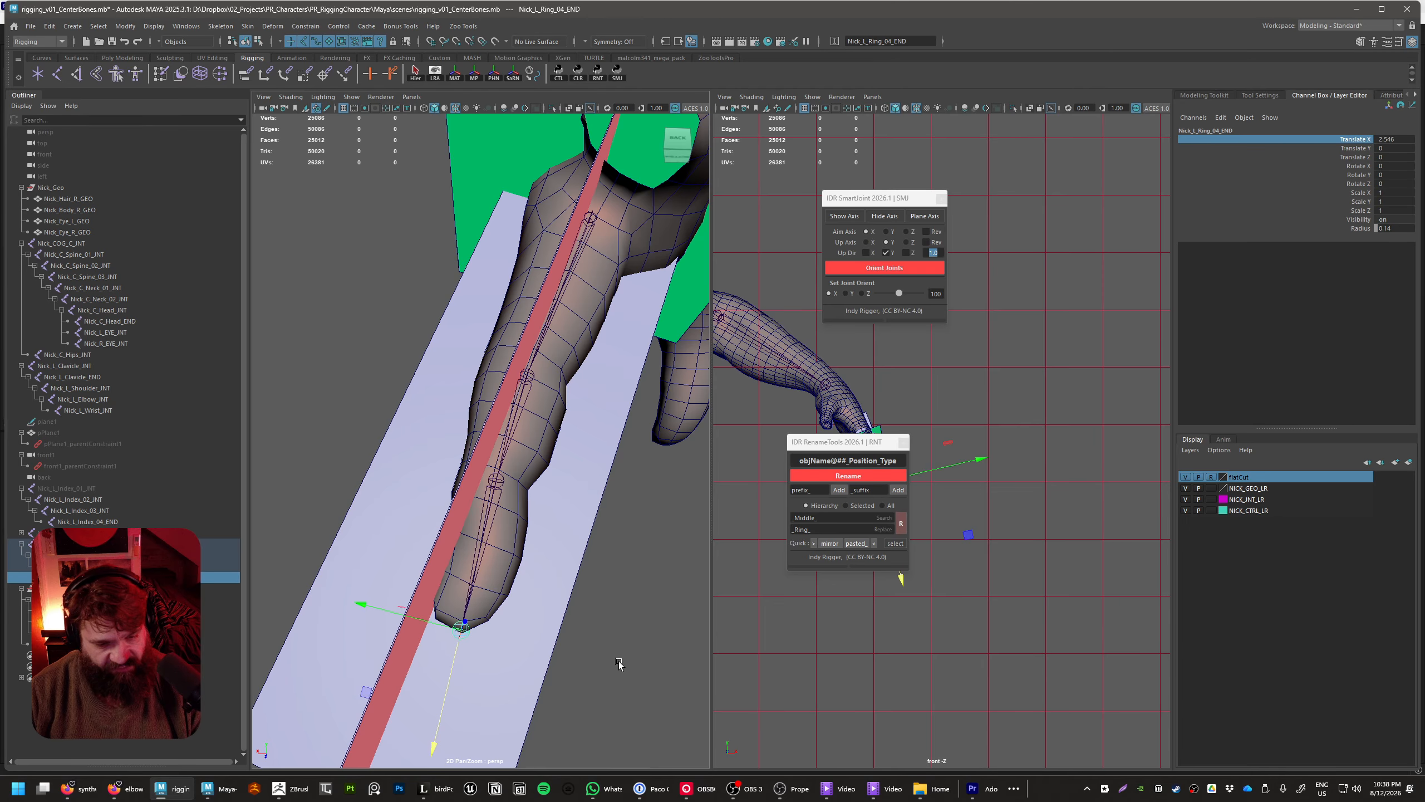
# Freeze the rotation of Nick_L_Ring_02_INT
pyautogui.keyDown('alt'); pyautogui.moveTo(650, 547); pyautogui.dragTo(609, 548); pyautogui.keyUp('alt')
pyautogui.click(608, 546)
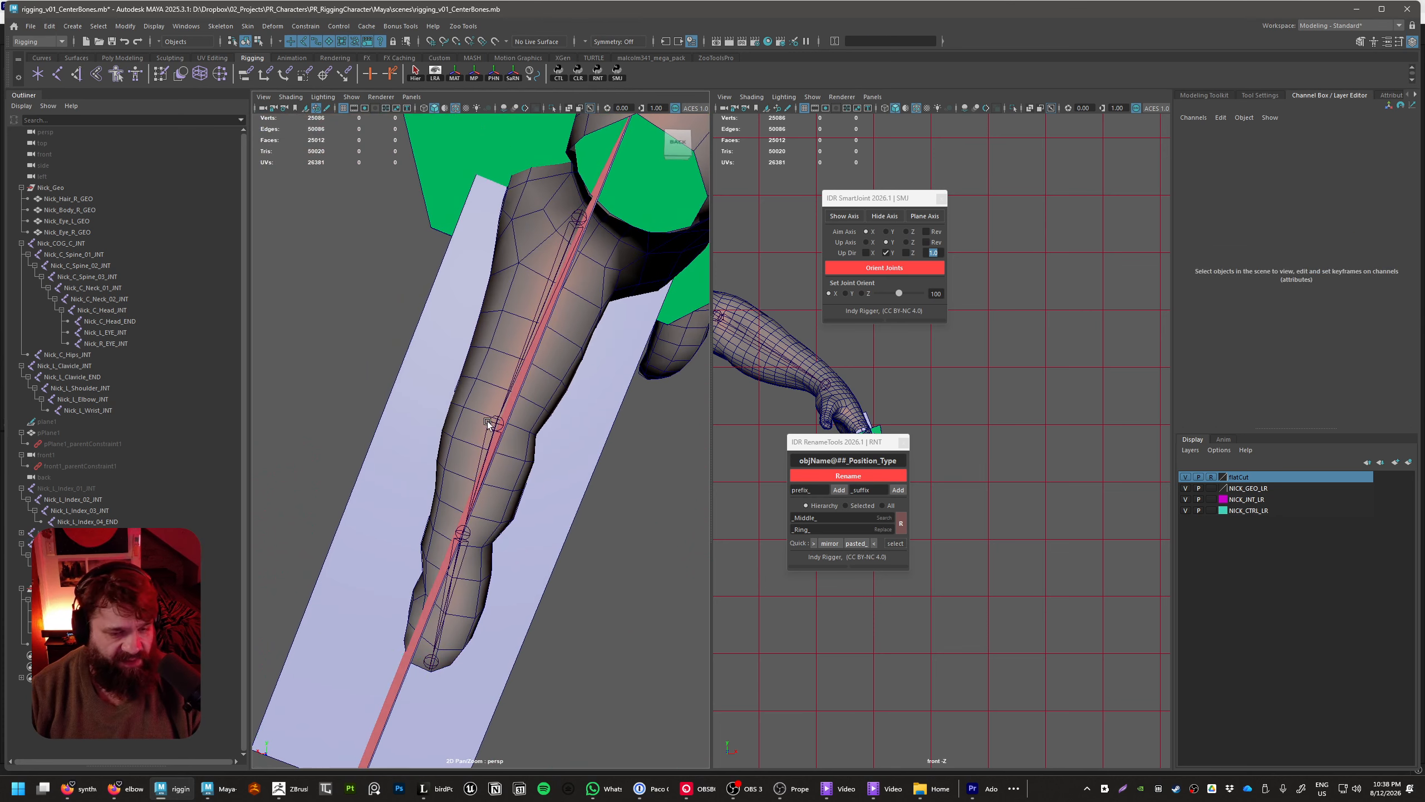
pyautogui.click(490, 422)
pyautogui.press('e')
pyautogui.click(1360, 175)
pyautogui.click(1347, 184)
pyautogui.rightClick(1347, 185)
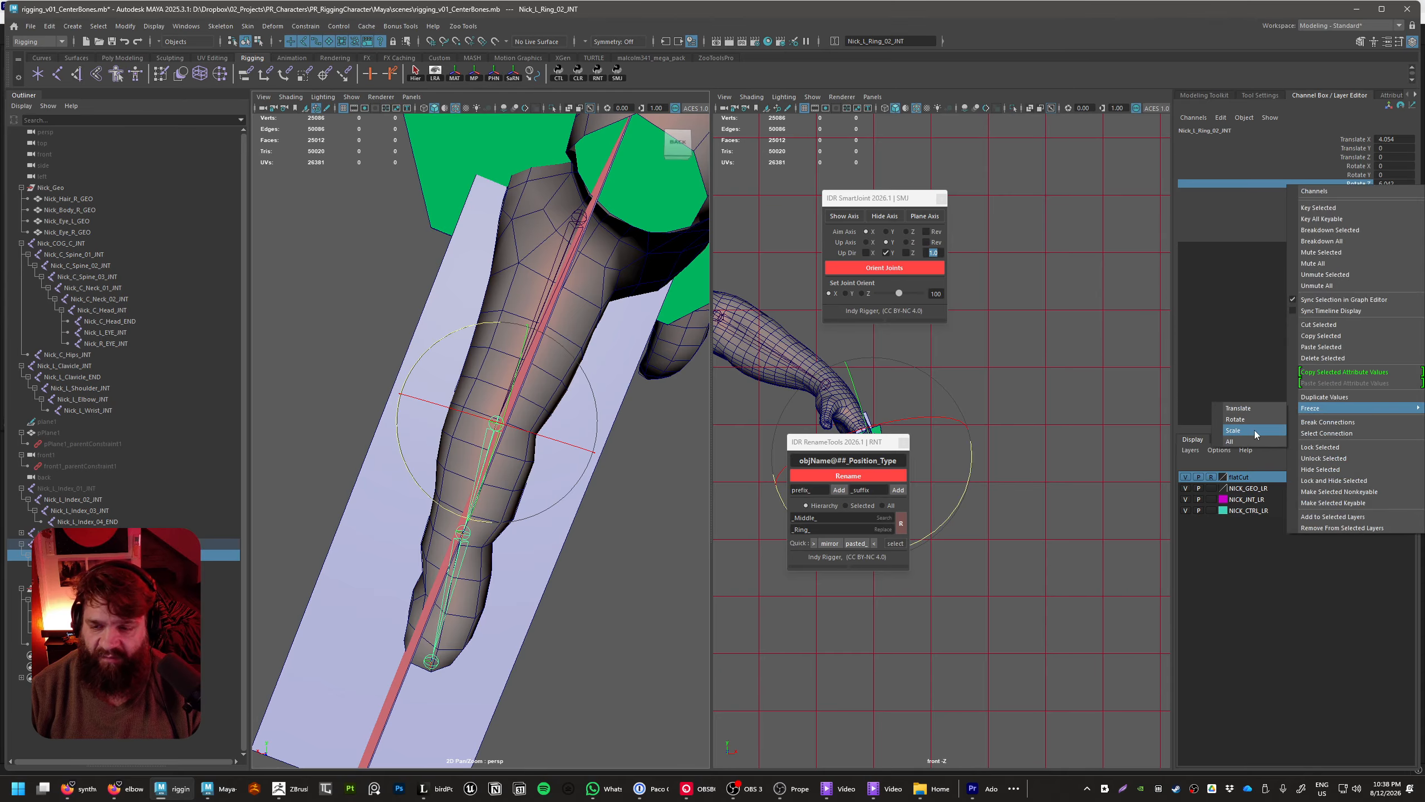
pyautogui.click(1253, 421)
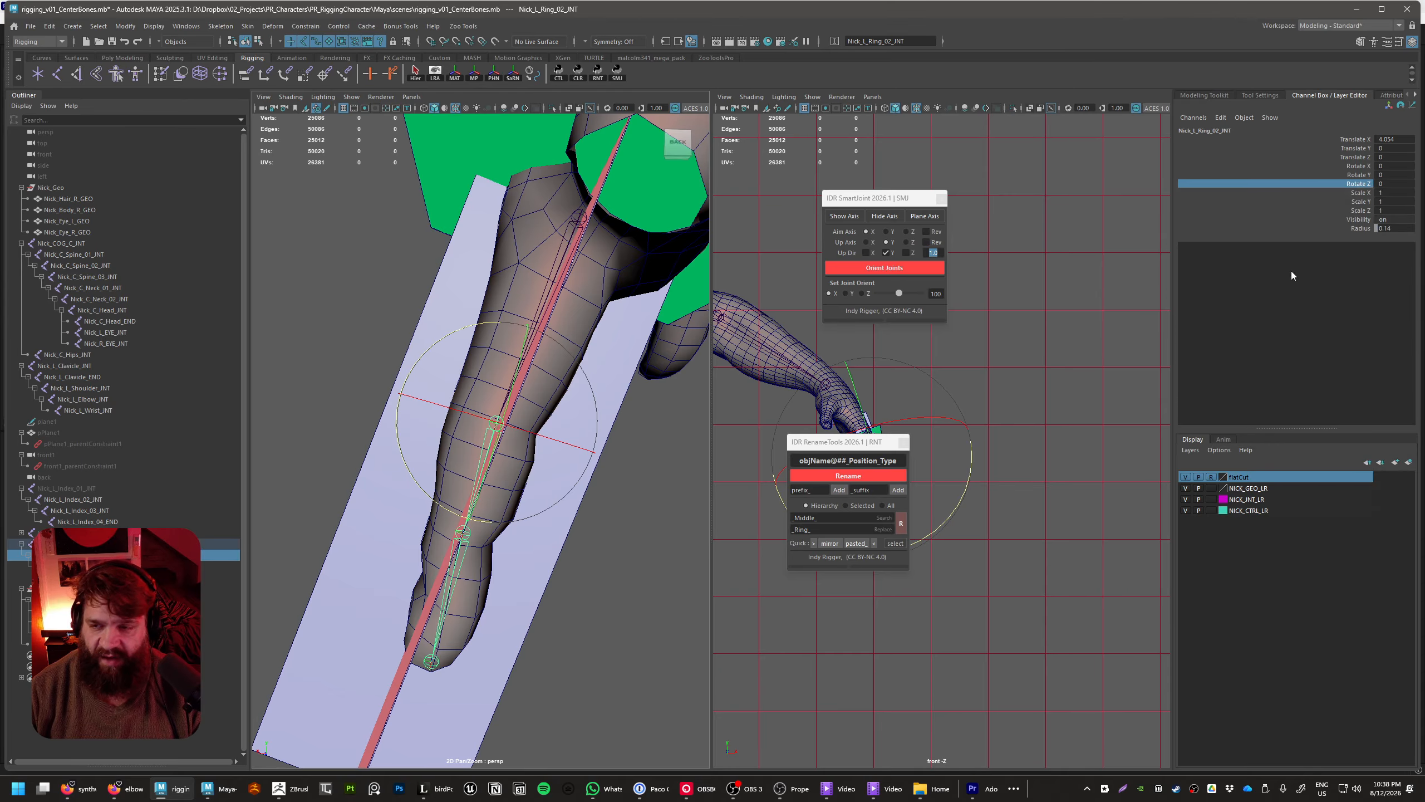
# Check the transform values of Nick_L_Ring_03_INT and Nick_L_Ring_04_END and how the chain sits inside the ring finger
pyautogui.click(477, 542)
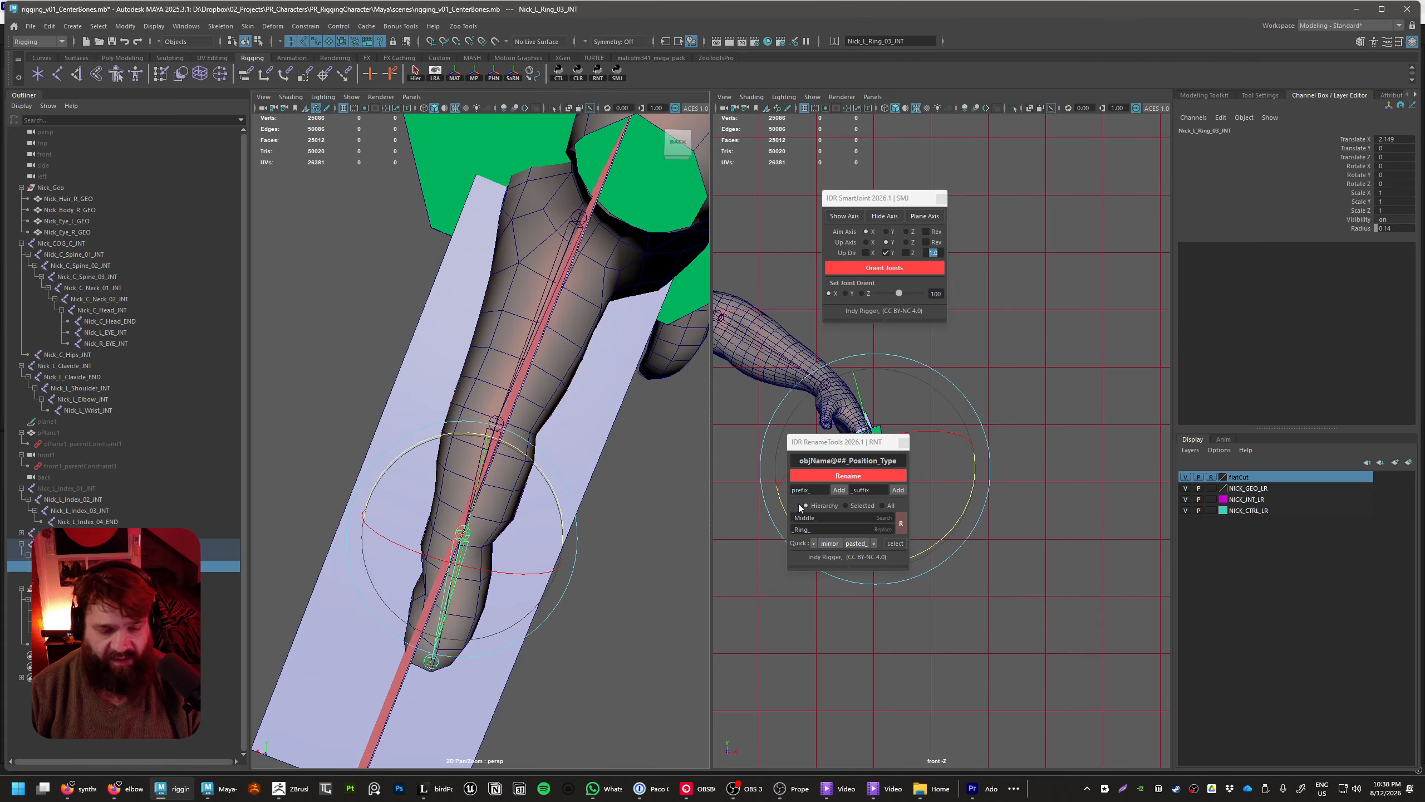
pyautogui.keyDown('alt'); pyautogui.moveTo(622, 558); pyautogui.dragTo(548, 547); pyautogui.keyUp('alt')
pyautogui.click(587, 665)
pyautogui.click(419, 680)
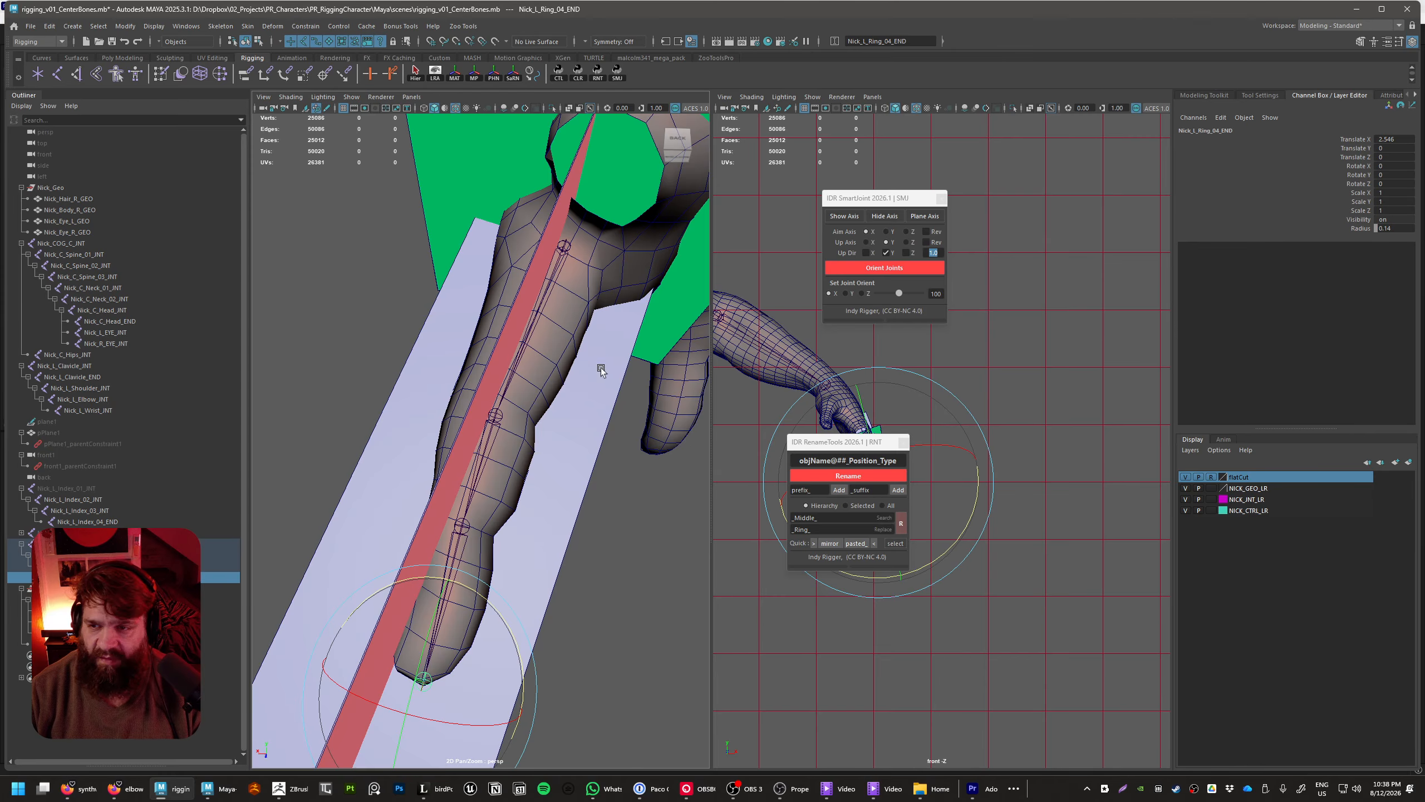
pyautogui.keyDown('alt'); pyautogui.moveTo(600, 371); pyautogui.dragTo(494, 451); pyautogui.keyUp('alt')
# Delete all the axis planes around the ring finger chain
pyautogui.click(522, 396)
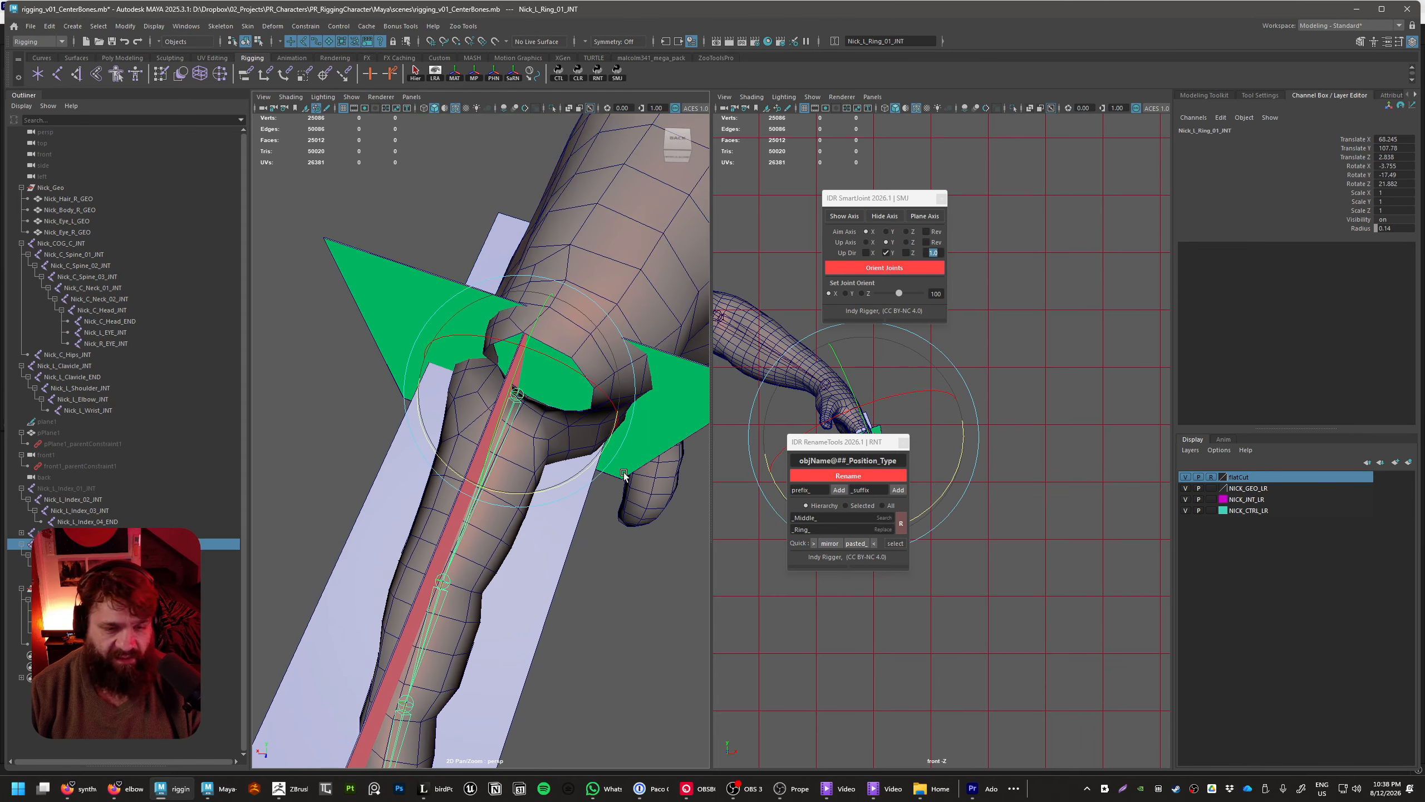
pyautogui.keyDown('alt'); pyautogui.moveTo(623, 472); pyautogui.dragTo(664, 507); pyautogui.keyUp('alt')
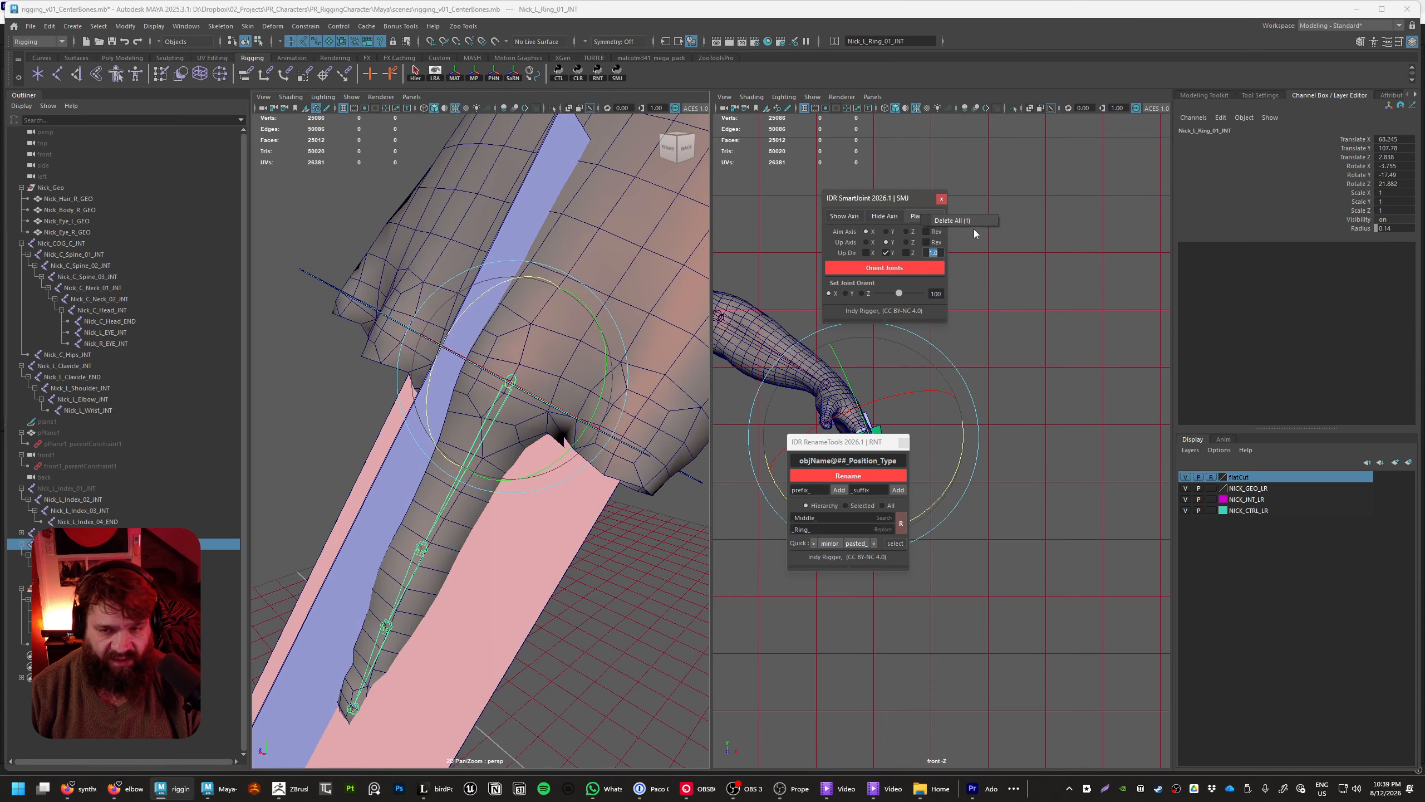
pyautogui.click(924, 215)
pyautogui.click(583, 628)
# Duplicate the joint chain starting at Nick_L_Ring_01_INT and undo the accidental re-parenting of the copy
pyautogui.scroll(-5, 584, 628)
pyautogui.keyDown('alt'); pyautogui.moveTo(584, 628); pyautogui.dragTo(460, 566); pyautogui.keyUp('alt')
pyautogui.click(68, 544)
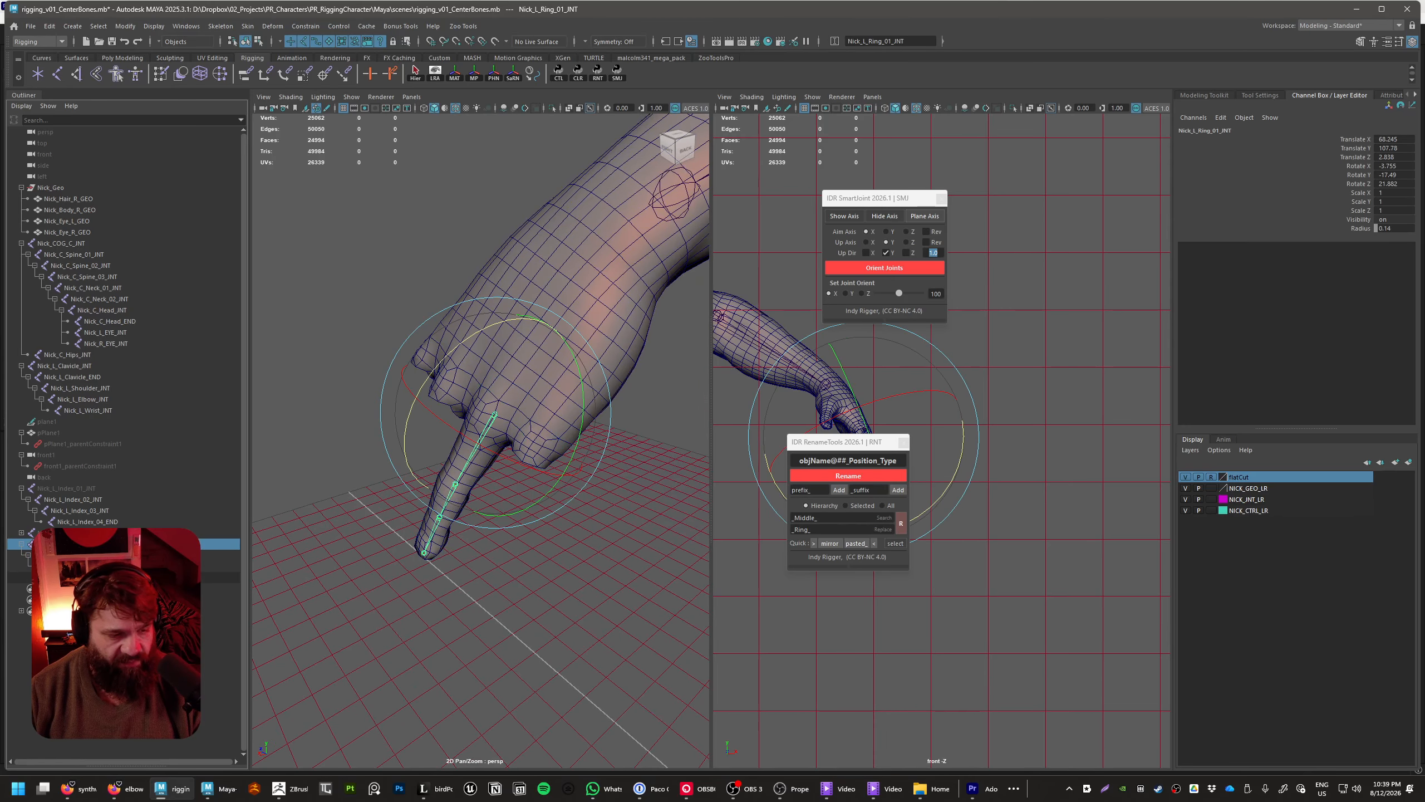
pyautogui.keyDown('shift'); pyautogui.click(84, 577); pyautogui.keyUp('shift')
pyautogui.click(67, 544)
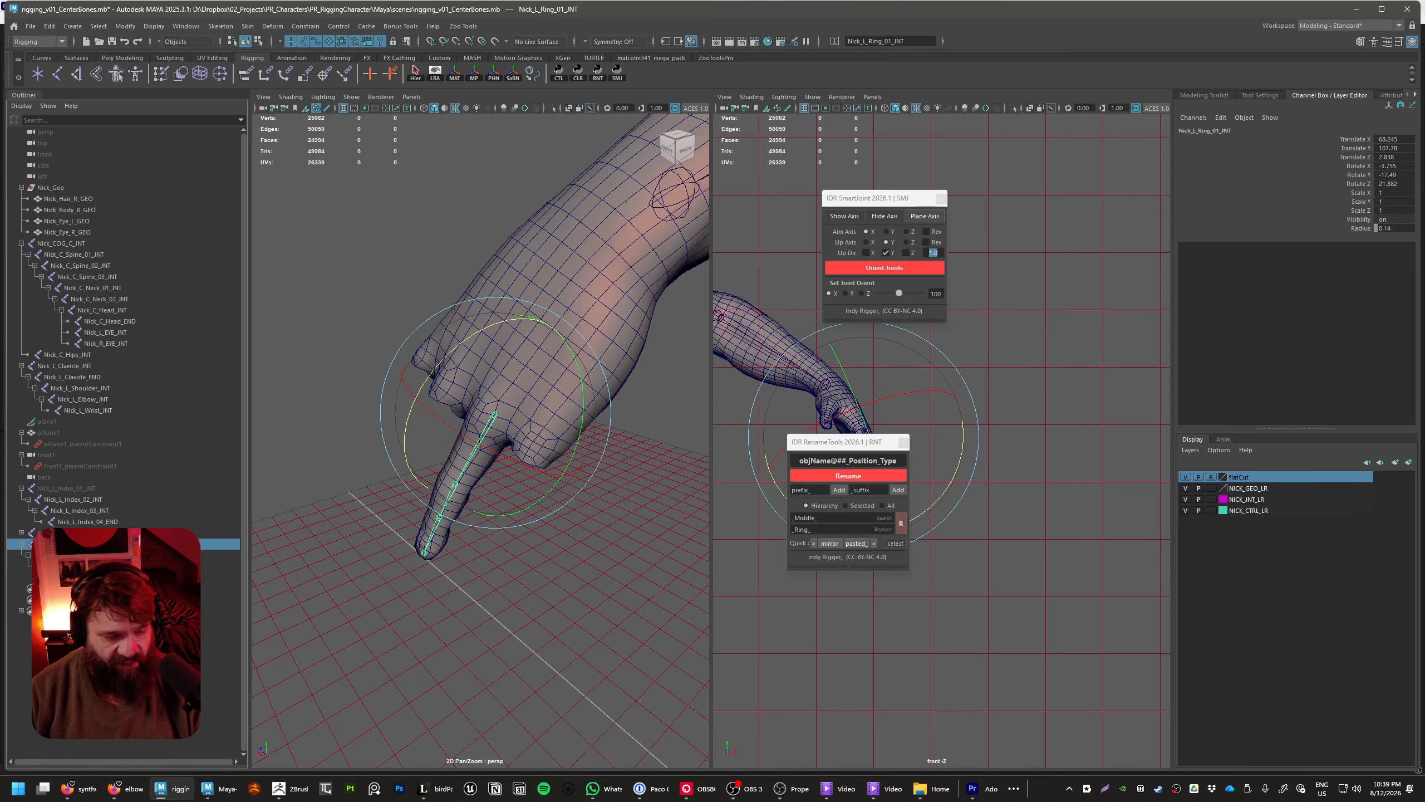
pyautogui.hotkey('ctrl', 'd')
pyautogui.moveTo(68, 590); pyautogui.dragTo(73, 578, button='middle')
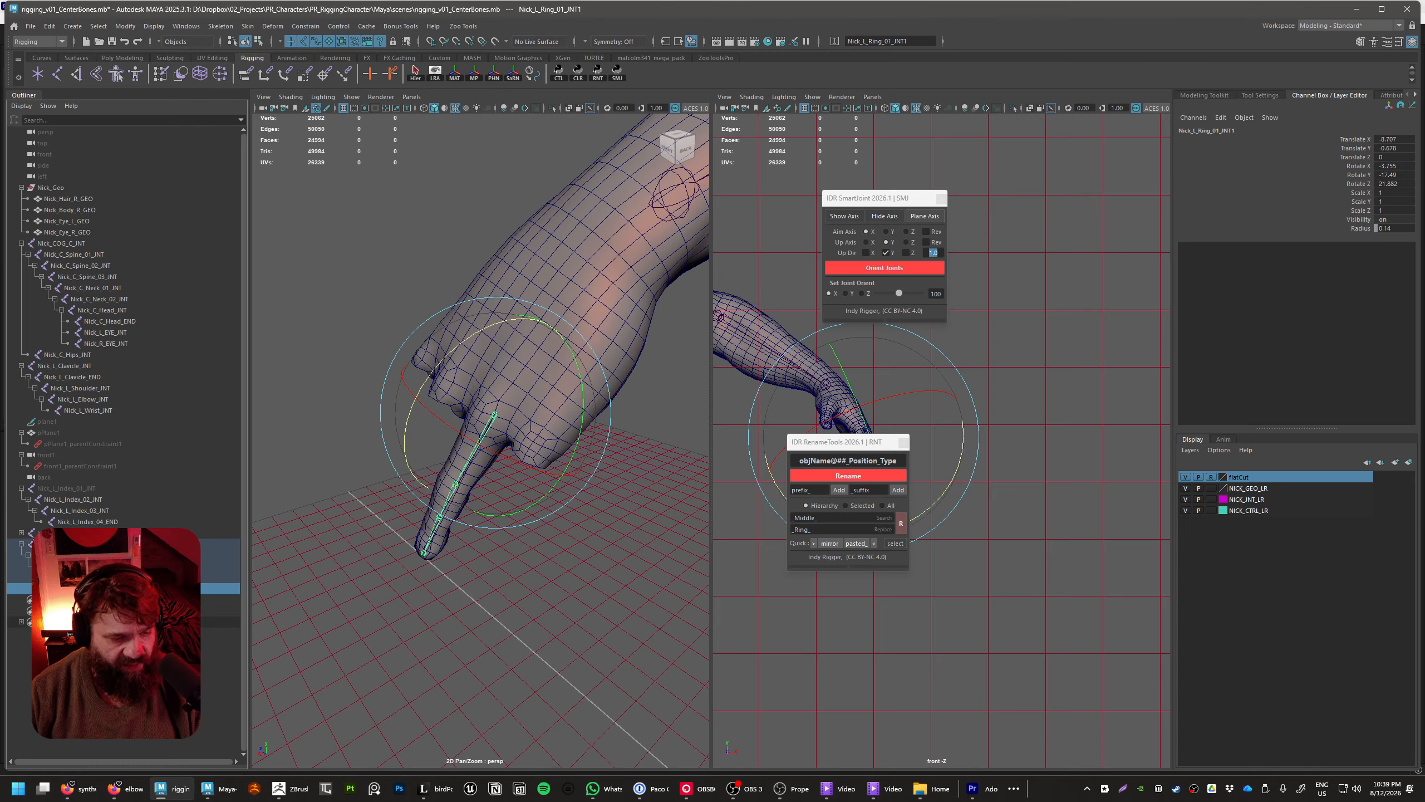
pyautogui.hotkey('ctrl', 'z')
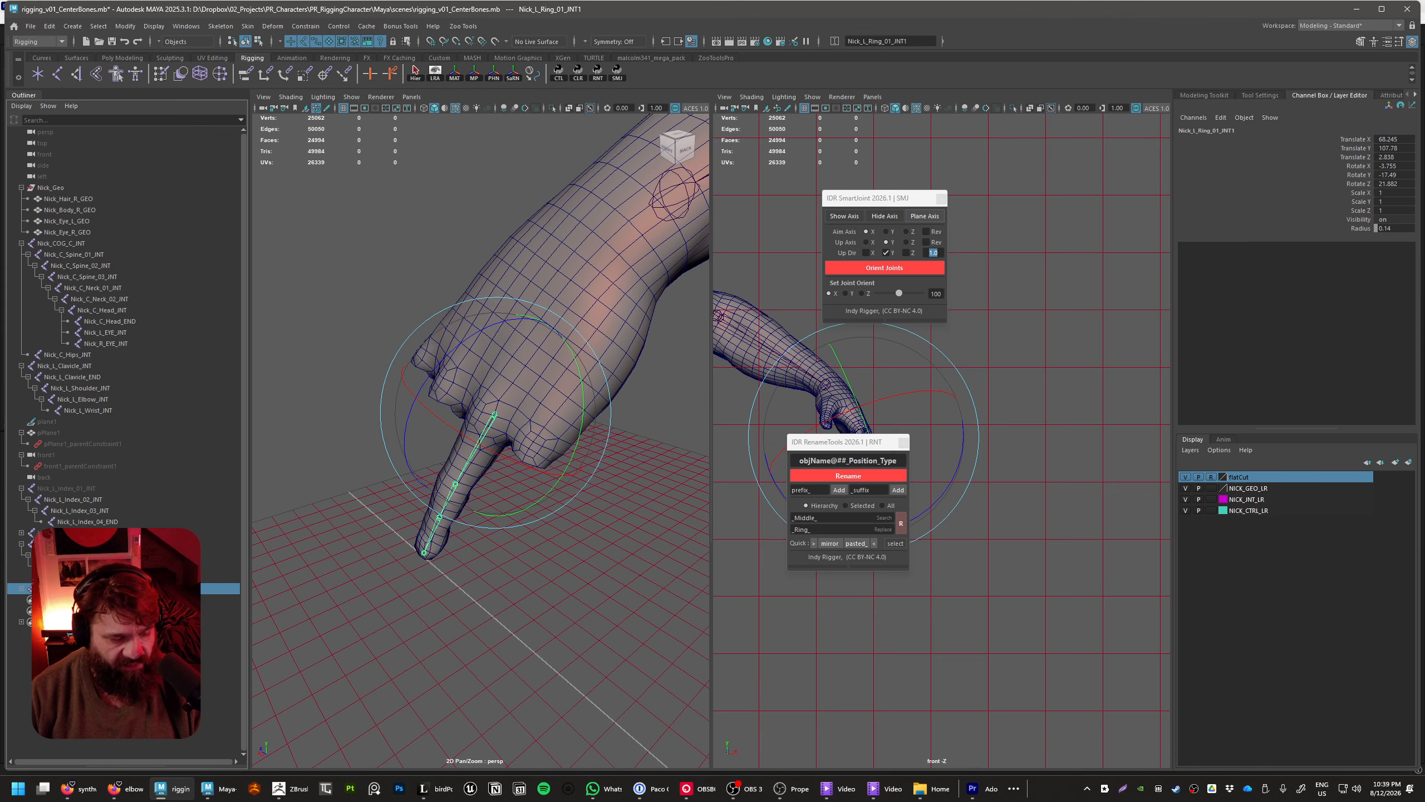
# Replace _Ring_ with _Pinky_ in the names of all joints in the duplicated chain
pyautogui.click(84, 621)
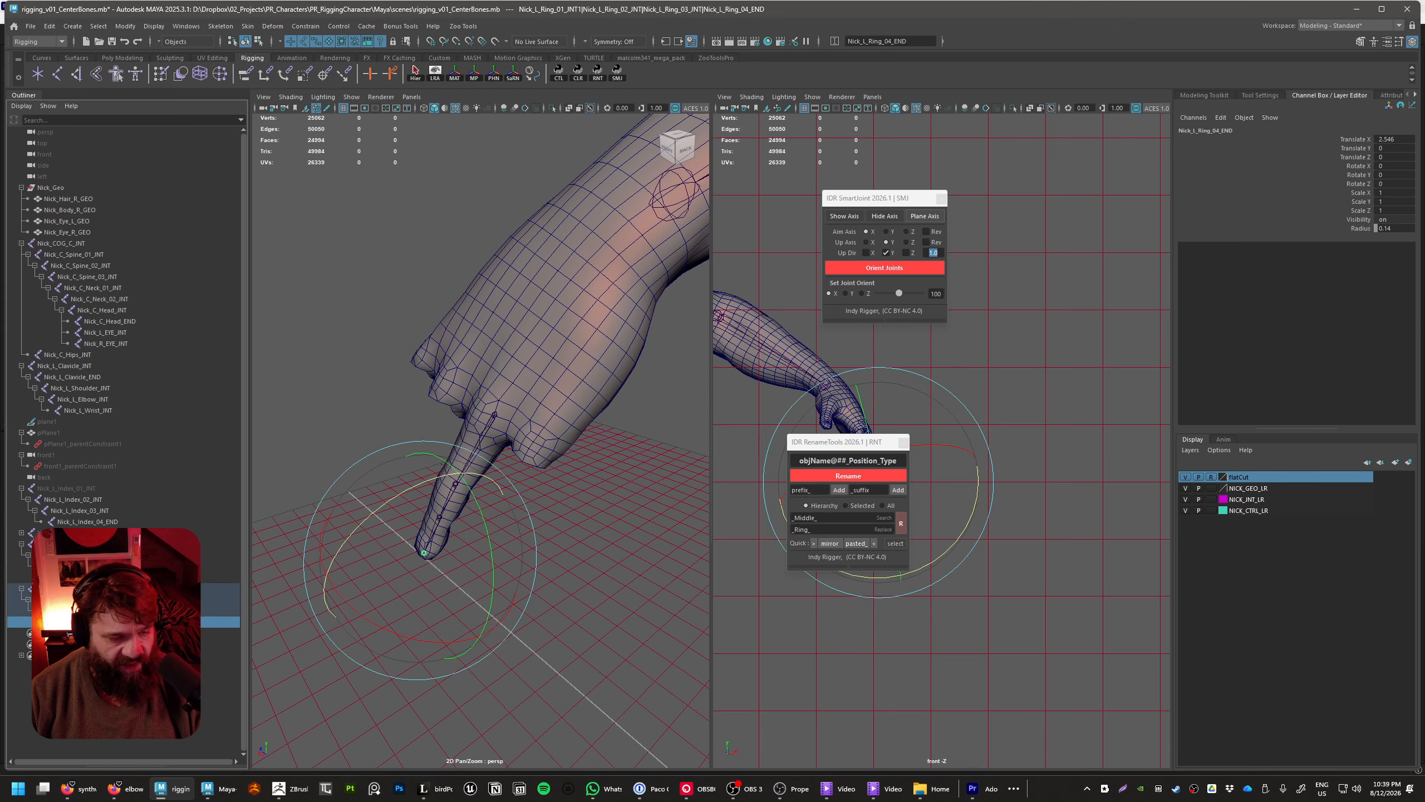
pyautogui.keyDown('shift'); pyautogui.click(78, 589); pyautogui.keyUp('shift')
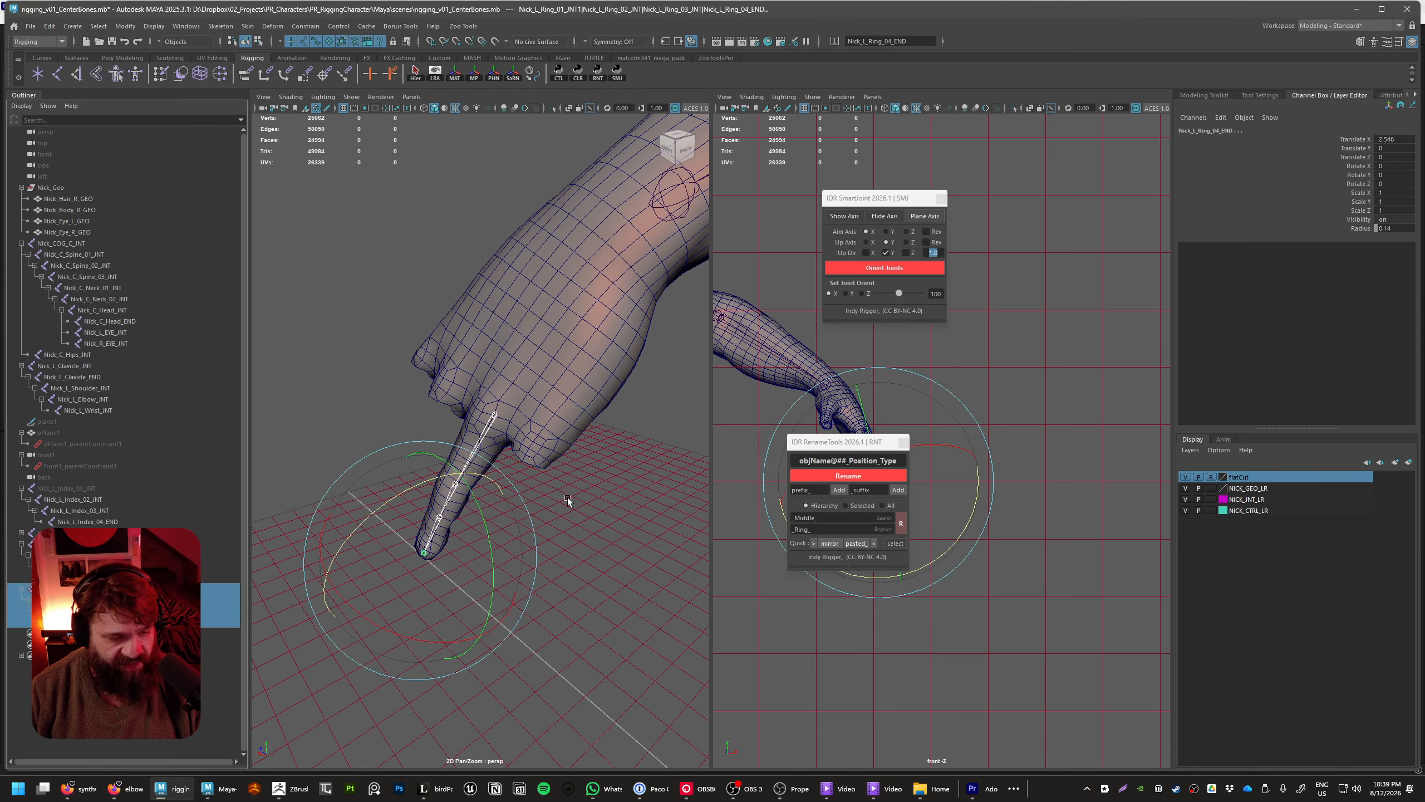
pyautogui.click(828, 529)
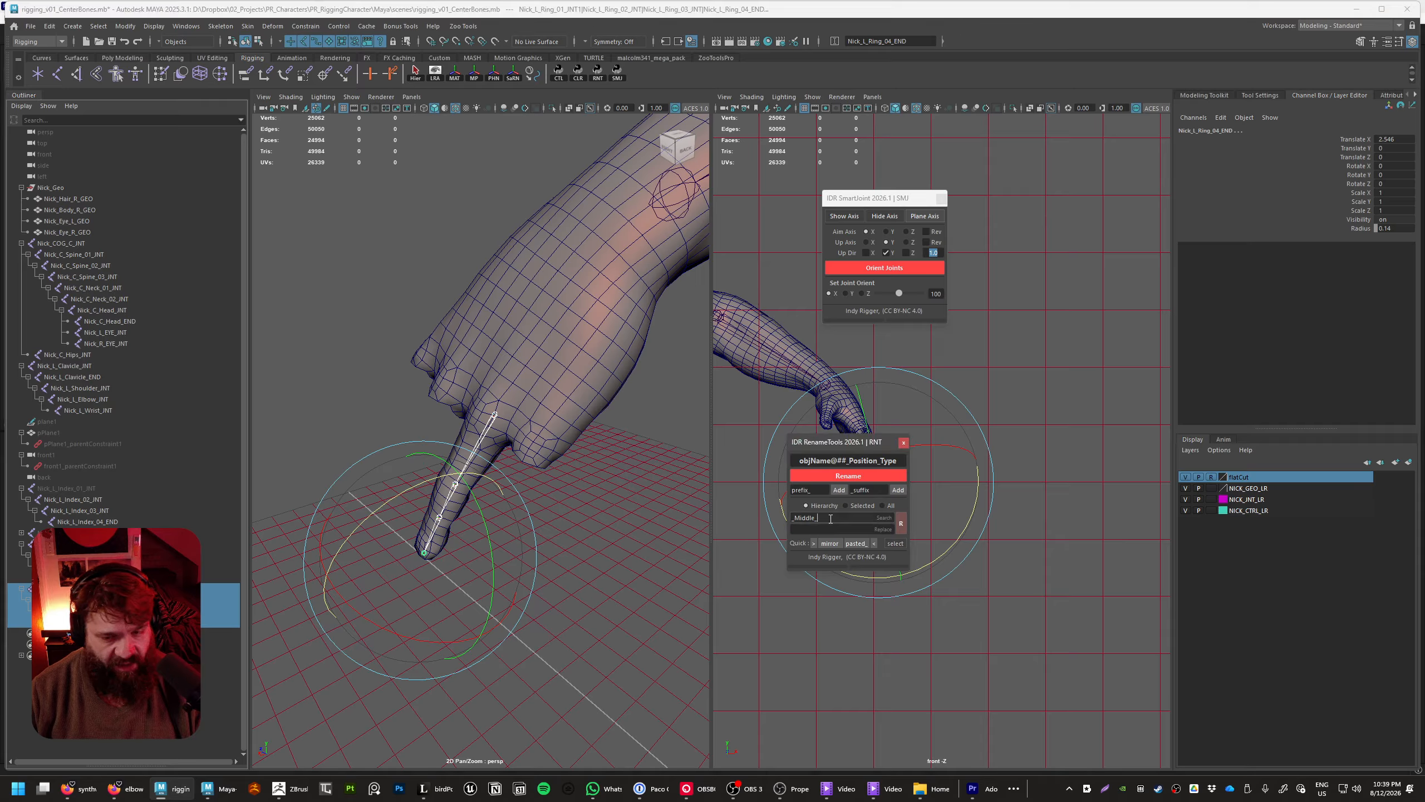
pyautogui.write('_Pinky_')
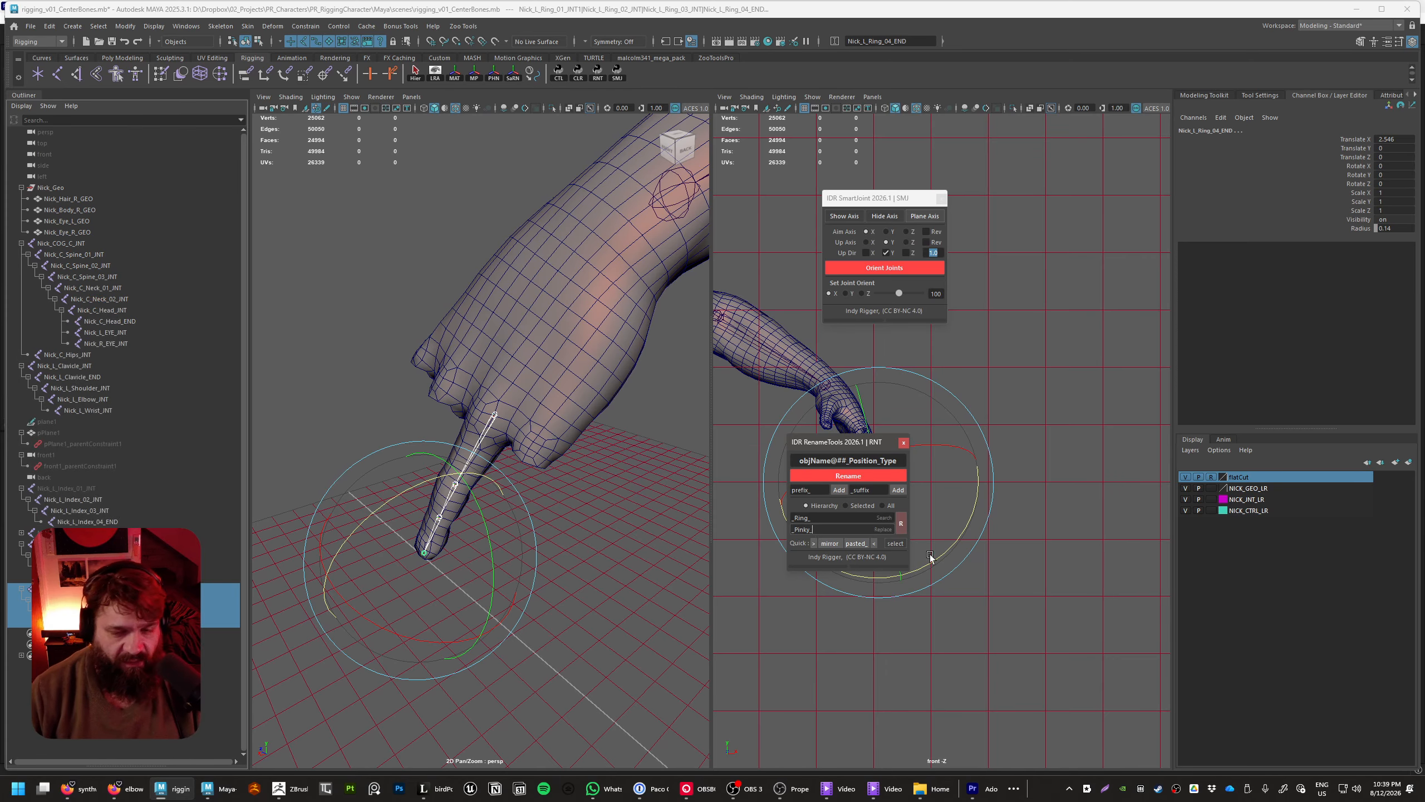
pyautogui.click(438, 673)
# Rename the copied chain's top joint to Nick_L_Pinky_01_INT, dropping the trailing 1, and keep it selected
pyautogui.doubleClick(68, 588)
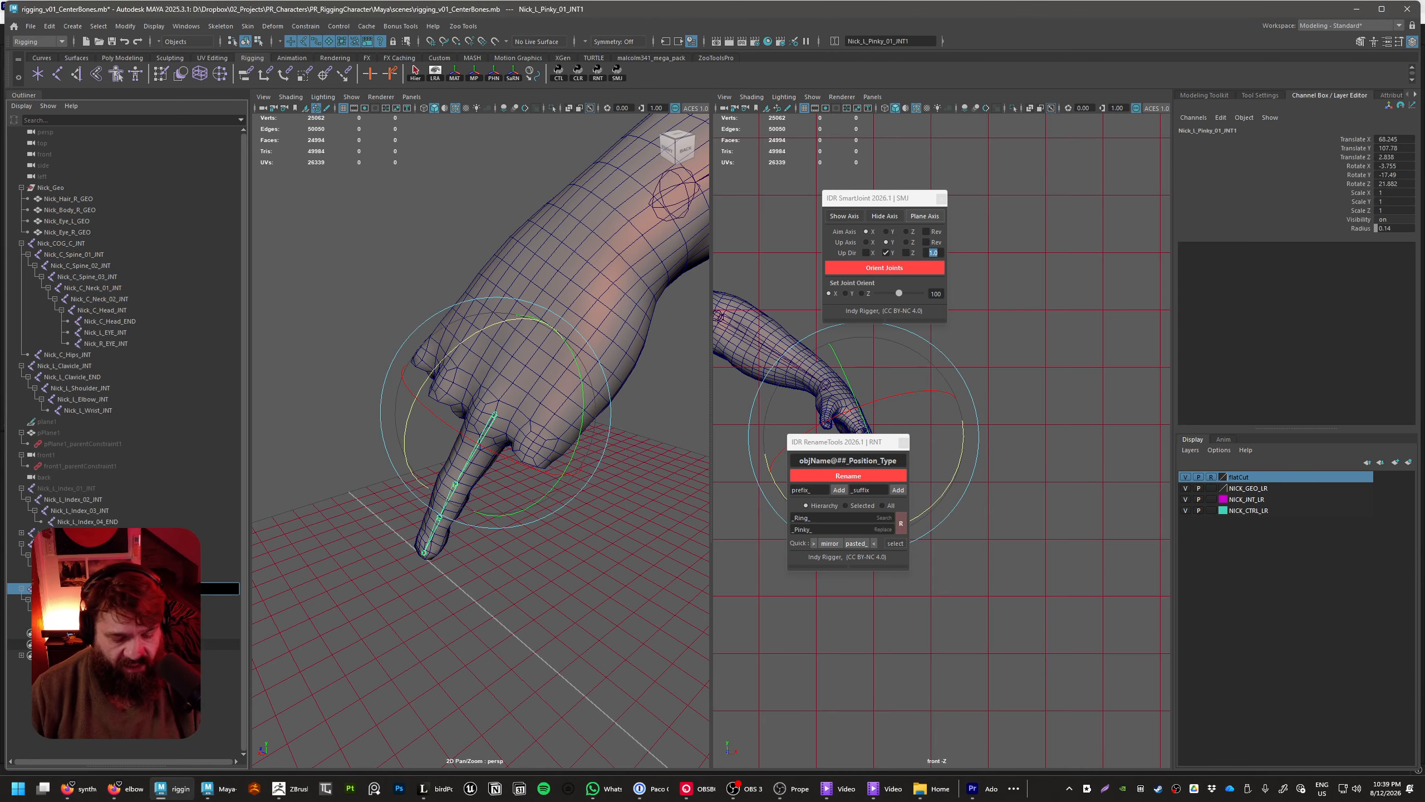
pyautogui.press('BackSpace')
pyautogui.press('Return')
pyautogui.click(90, 682)
pyautogui.click(69, 588)
# Move Nick_L_Pinky_01_INT to the base knuckle of the pinky, at about 68.4, 106.9, 0.15
pyautogui.keyDown('alt'); pyautogui.moveTo(505, 467); pyautogui.dragTo(547, 477); pyautogui.keyUp('alt')
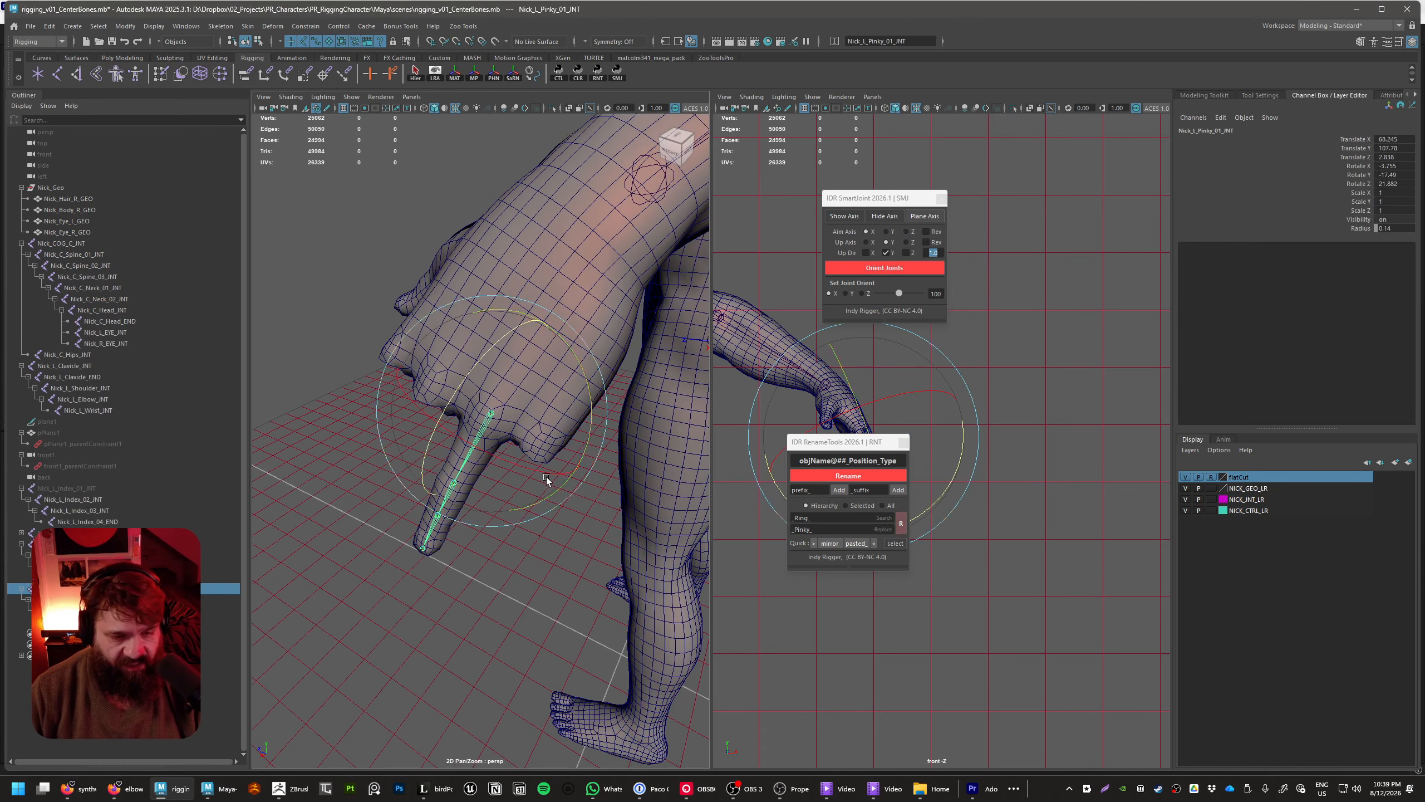
pyautogui.press('w')
pyautogui.keyDown('alt'); pyautogui.moveTo(496, 433); pyautogui.dragTo(512, 376); pyautogui.keyUp('alt')
pyautogui.click(544, 339)
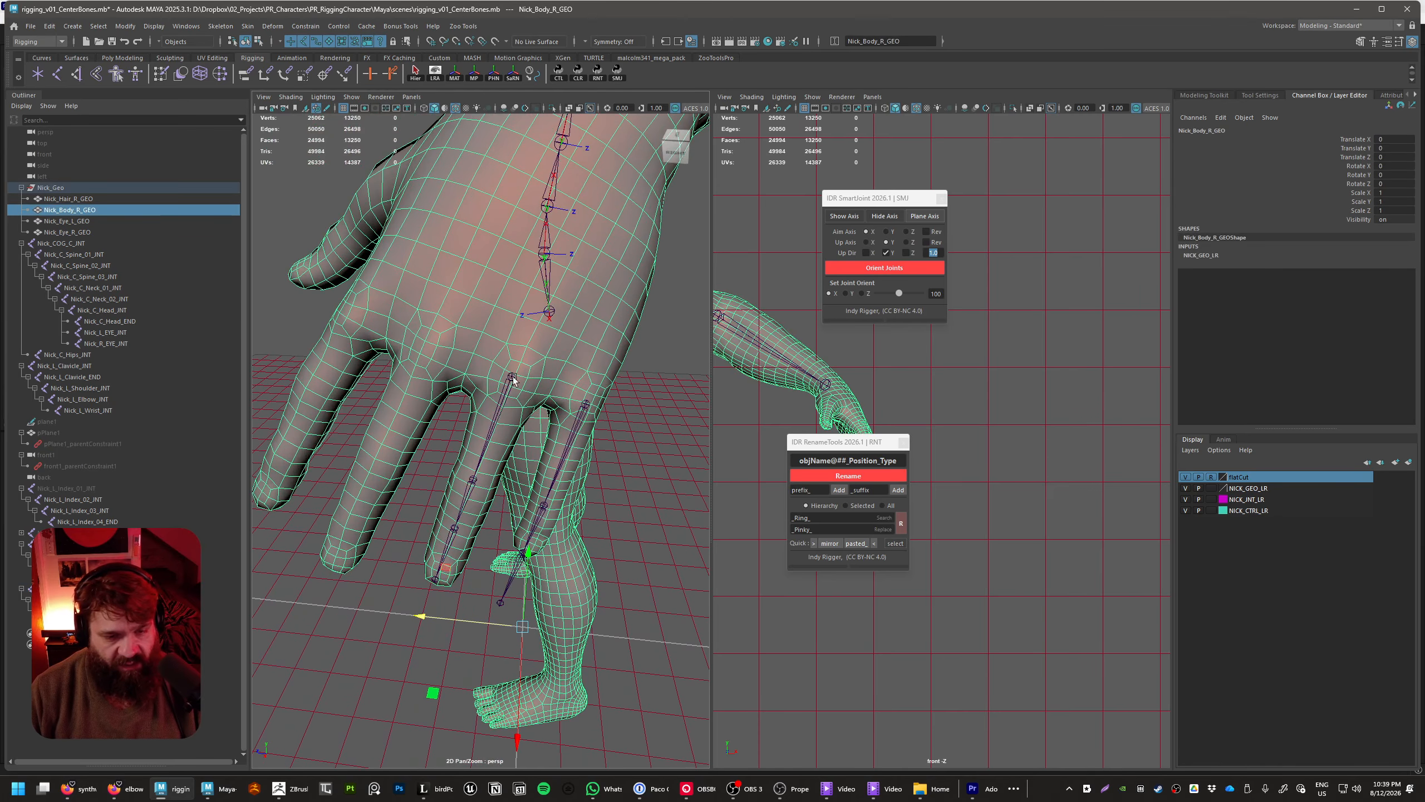
pyautogui.click(512, 377)
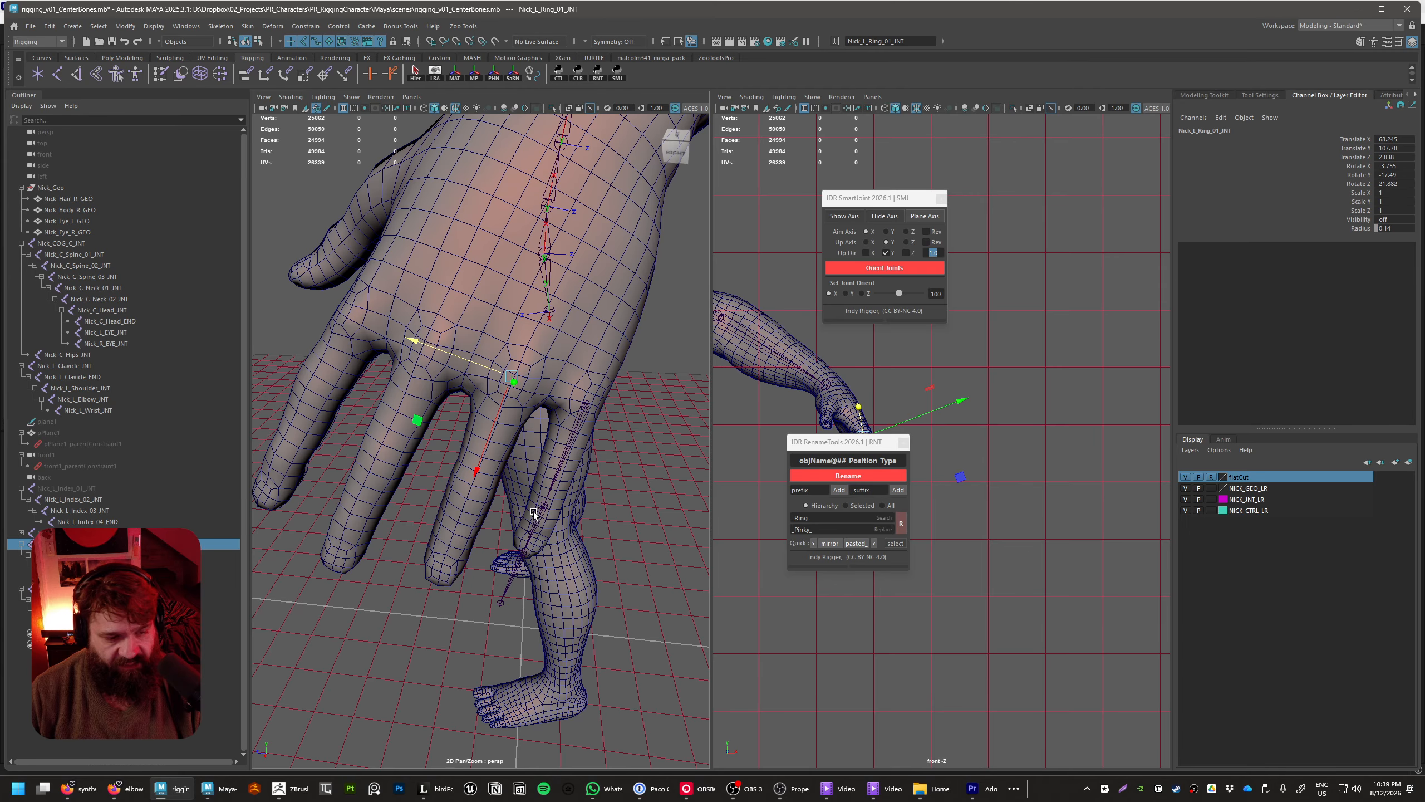
pyautogui.keyDown('alt'); pyautogui.moveTo(590, 616); pyautogui.dragTo(557, 481); pyautogui.keyUp('alt')
pyautogui.click(611, 601)
pyautogui.click(559, 561)
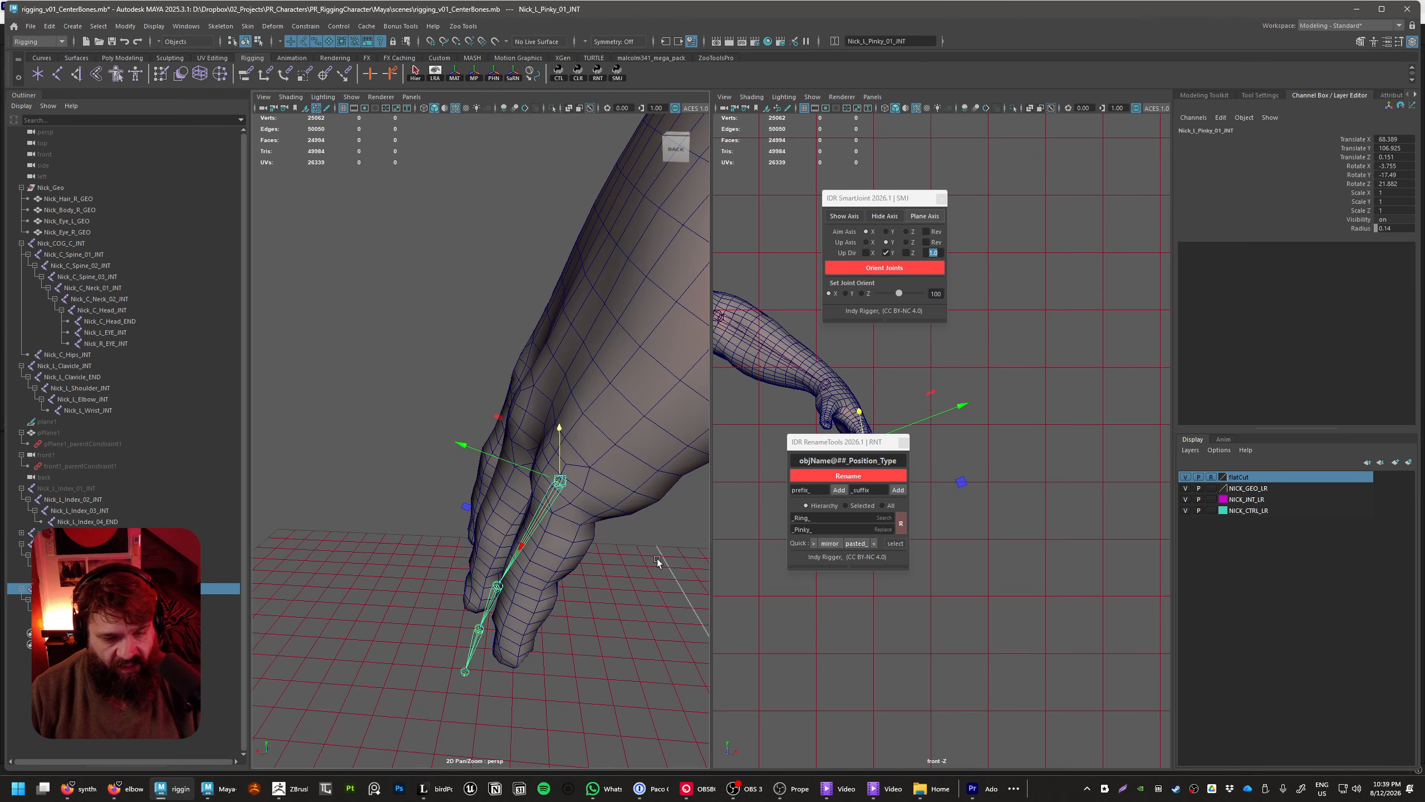
# Scale the pinky chain down uniformly from Nick_L_Pinky_01_INT to about 0.469 to match the shorter finger
pyautogui.keyDown('alt'); pyautogui.moveTo(656, 559); pyautogui.dragTo(563, 494); pyautogui.keyUp('alt')
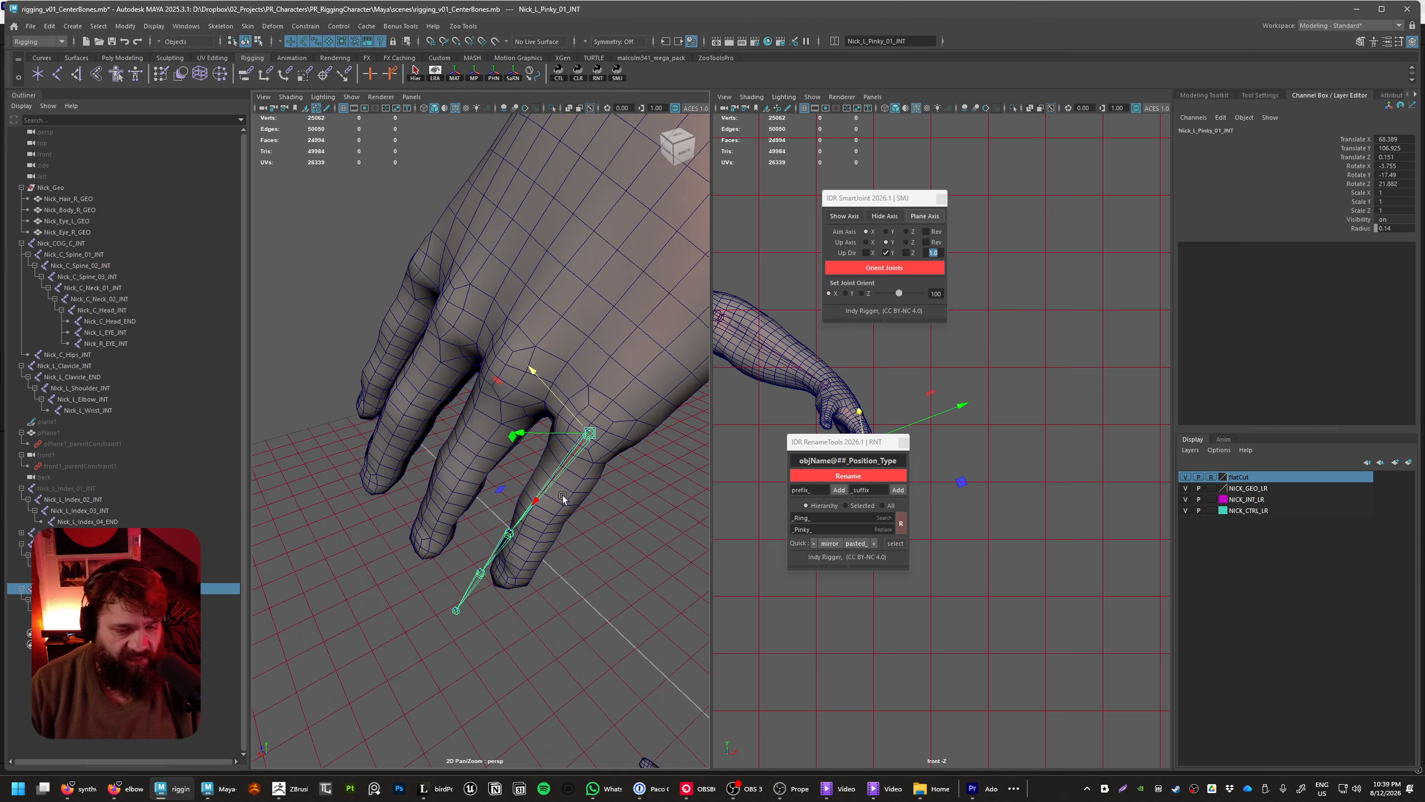
pyautogui.press('r')
pyautogui.moveTo(599, 483); pyautogui.dragTo(522, 475, button='middle')
pyautogui.keyDown('alt'); pyautogui.moveTo(522, 475); pyautogui.dragTo(536, 375); pyautogui.keyUp('alt')
pyautogui.moveTo(536, 375); pyautogui.dragTo(434, 380, button='middle')
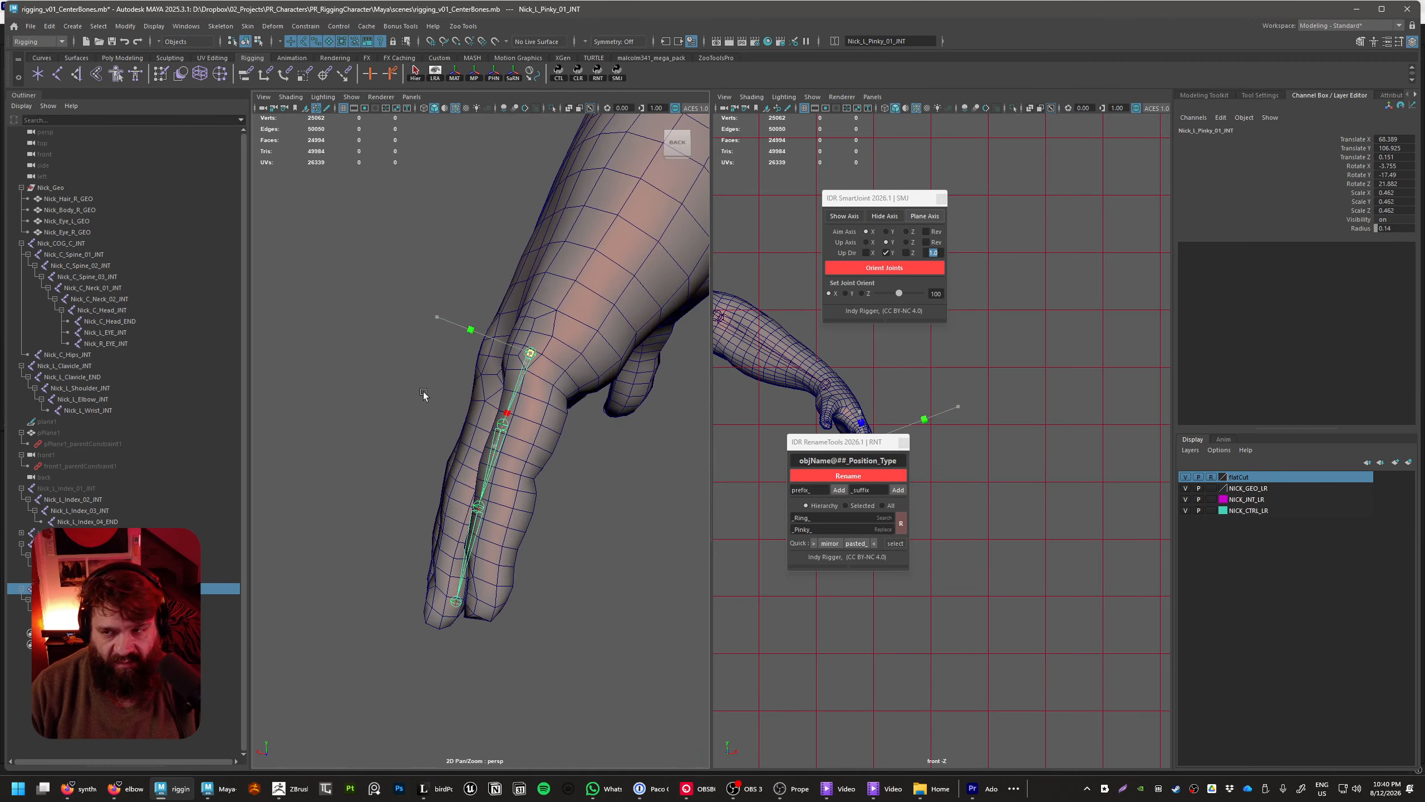
# Try to freeze the scale of Nick_L_Pinky_01_INT
pyautogui.click(502, 426)
pyautogui.click(530, 355)
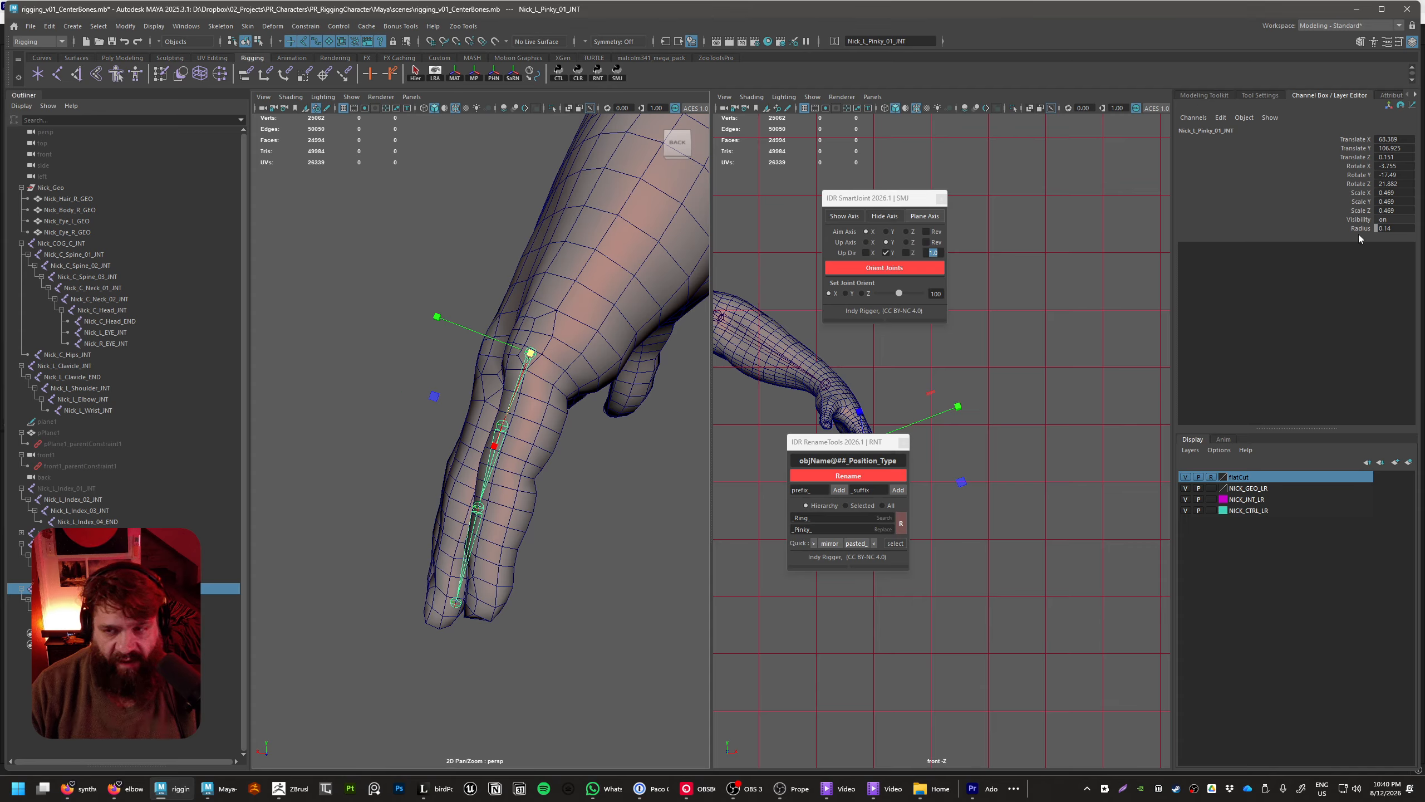
pyautogui.moveTo(1352, 213); pyautogui.dragTo(1355, 193)
pyautogui.rightClick(1355, 192)
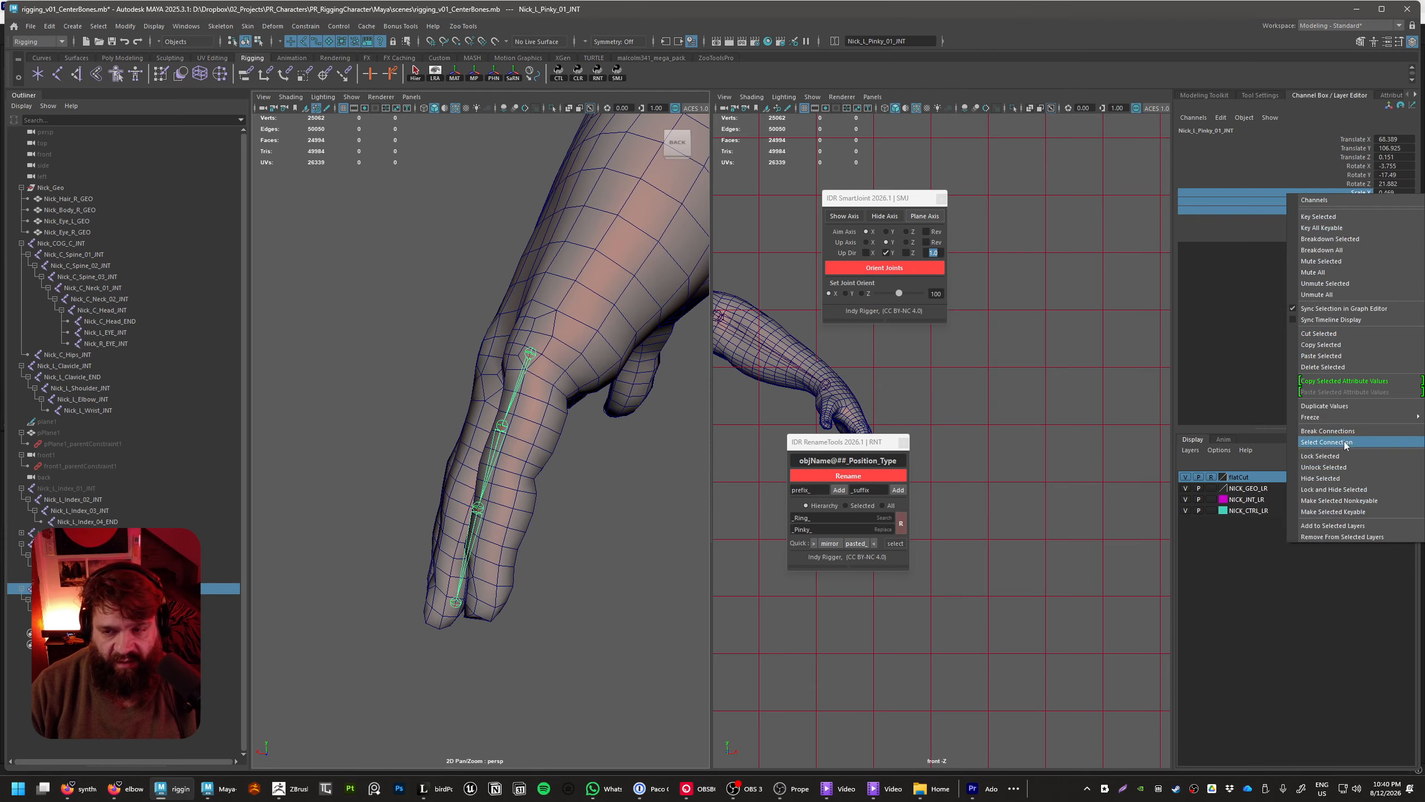
pyautogui.moveTo(1335, 423)
pyautogui.click(1242, 440)
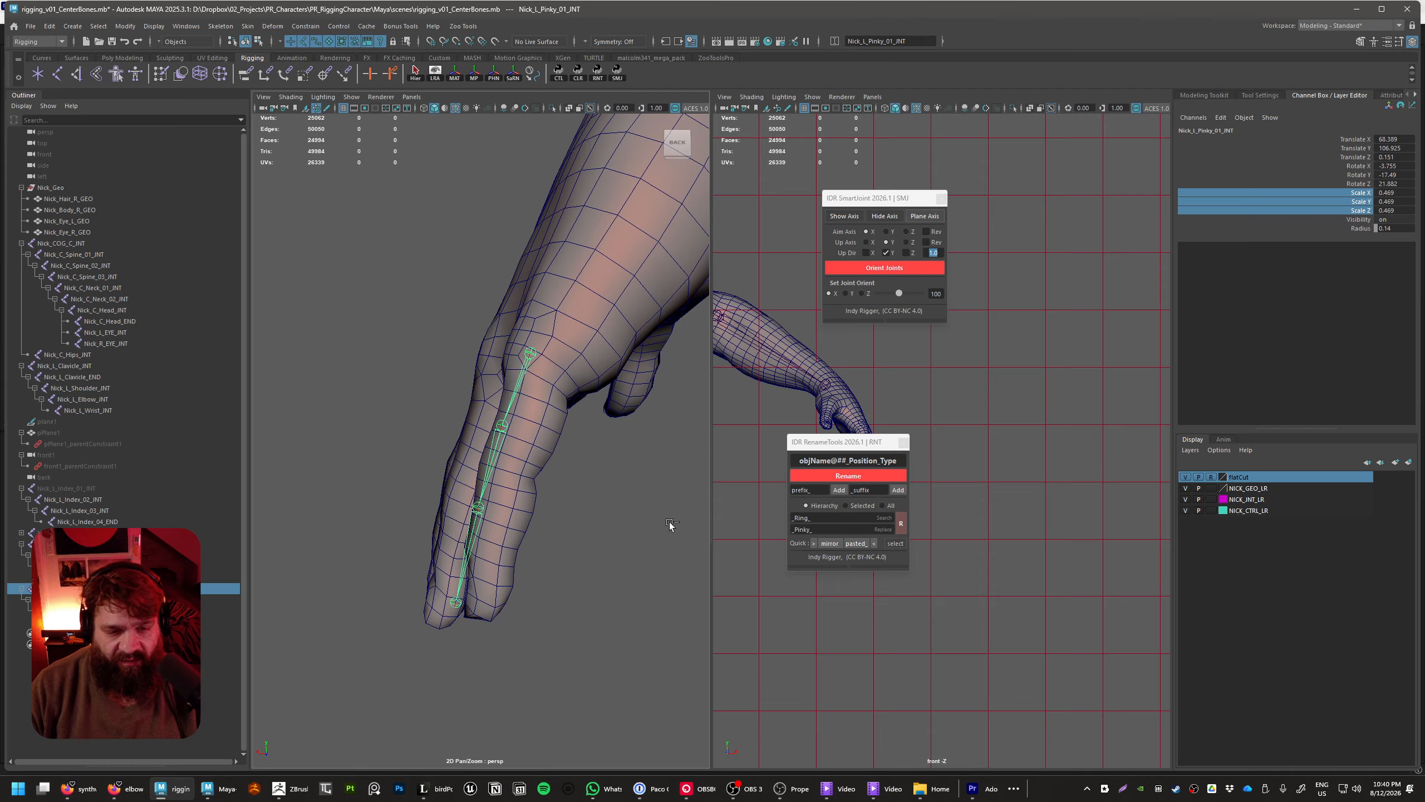
# Undo the freeze attempt and the last scaling of the pinky chain
pyautogui.hotkey('ctrl', 'z')
pyautogui.hotkey('ctrl', 'z')
pyautogui.hotkey('ctrl', 'z')
pyautogui.hotkey('ctrl', 'z')
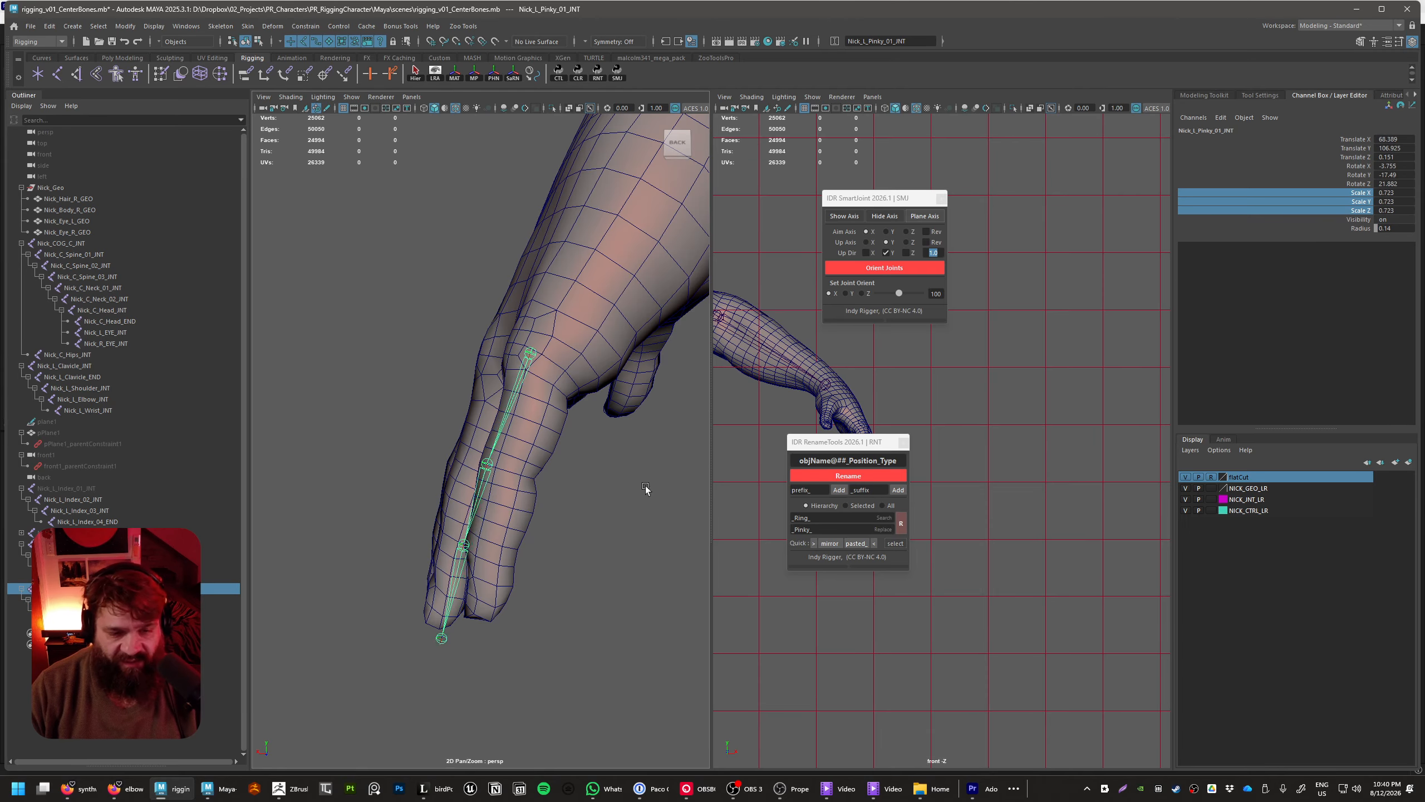
# Create axis planes on Nick_L_Pinky_01_INT with the SmartJoint tool
pyautogui.keyDown('alt'); pyautogui.moveTo(644, 486); pyautogui.dragTo(669, 483); pyautogui.keyUp('alt')
pyautogui.keyDown('alt'); pyautogui.moveTo(669, 483); pyautogui.dragTo(576, 484, button='middle'); pyautogui.keyUp('alt')
pyautogui.scroll(3, 577, 480)
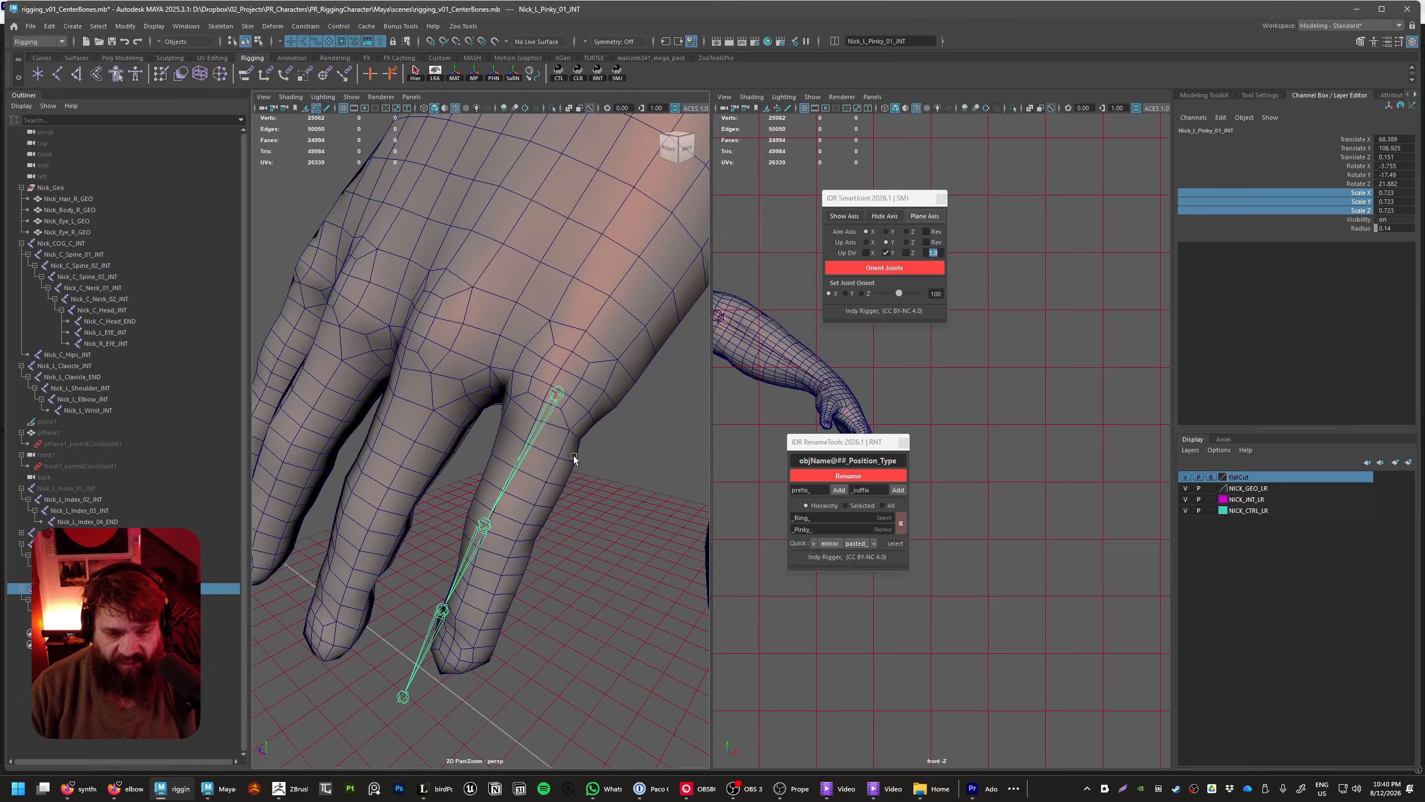
pyautogui.click(612, 515)
pyautogui.click(552, 394)
pyautogui.press('w')
pyautogui.press('e')
pyautogui.press('r')
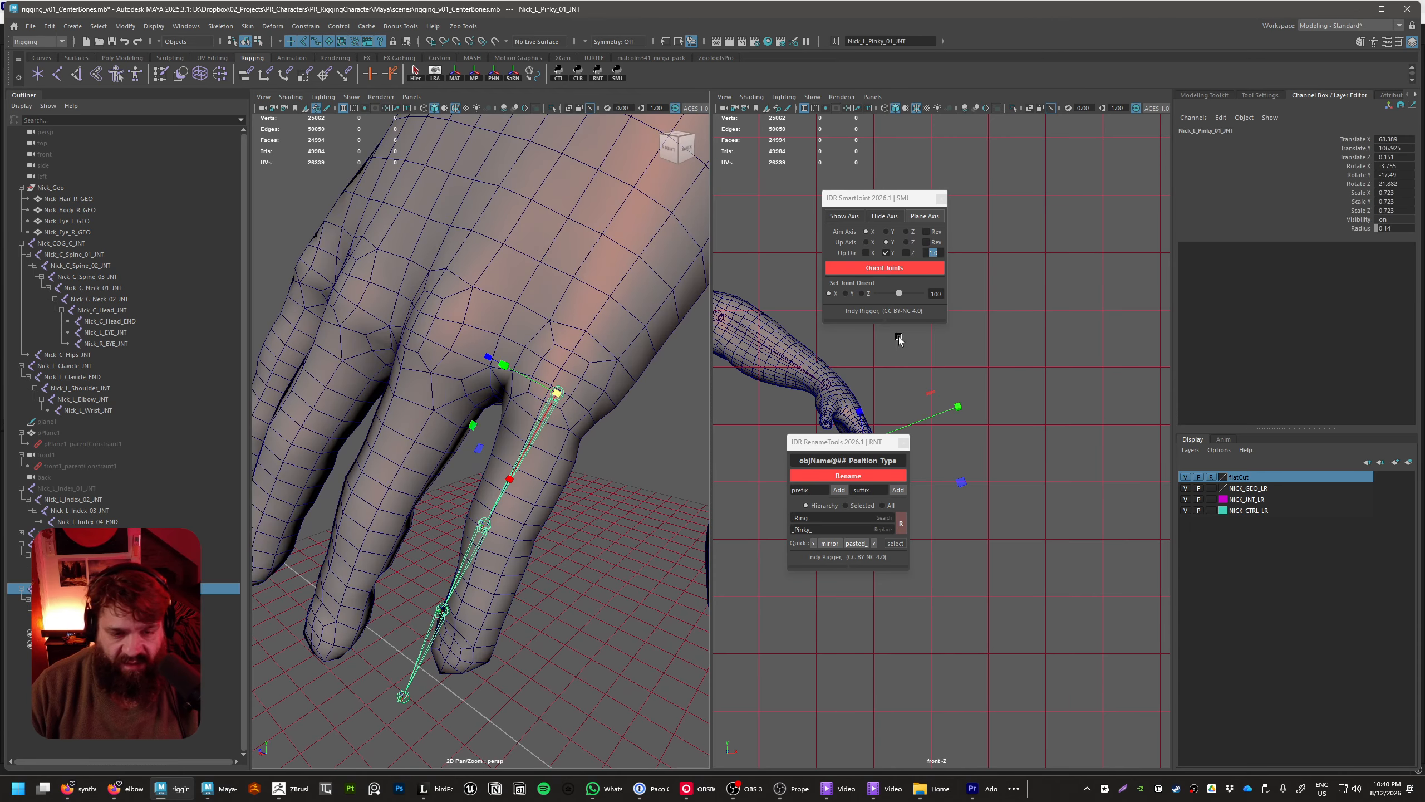
pyautogui.click(924, 216)
pyautogui.keyDown('alt'); pyautogui.moveTo(555, 444); pyautogui.dragTo(578, 448); pyautogui.keyUp('alt')
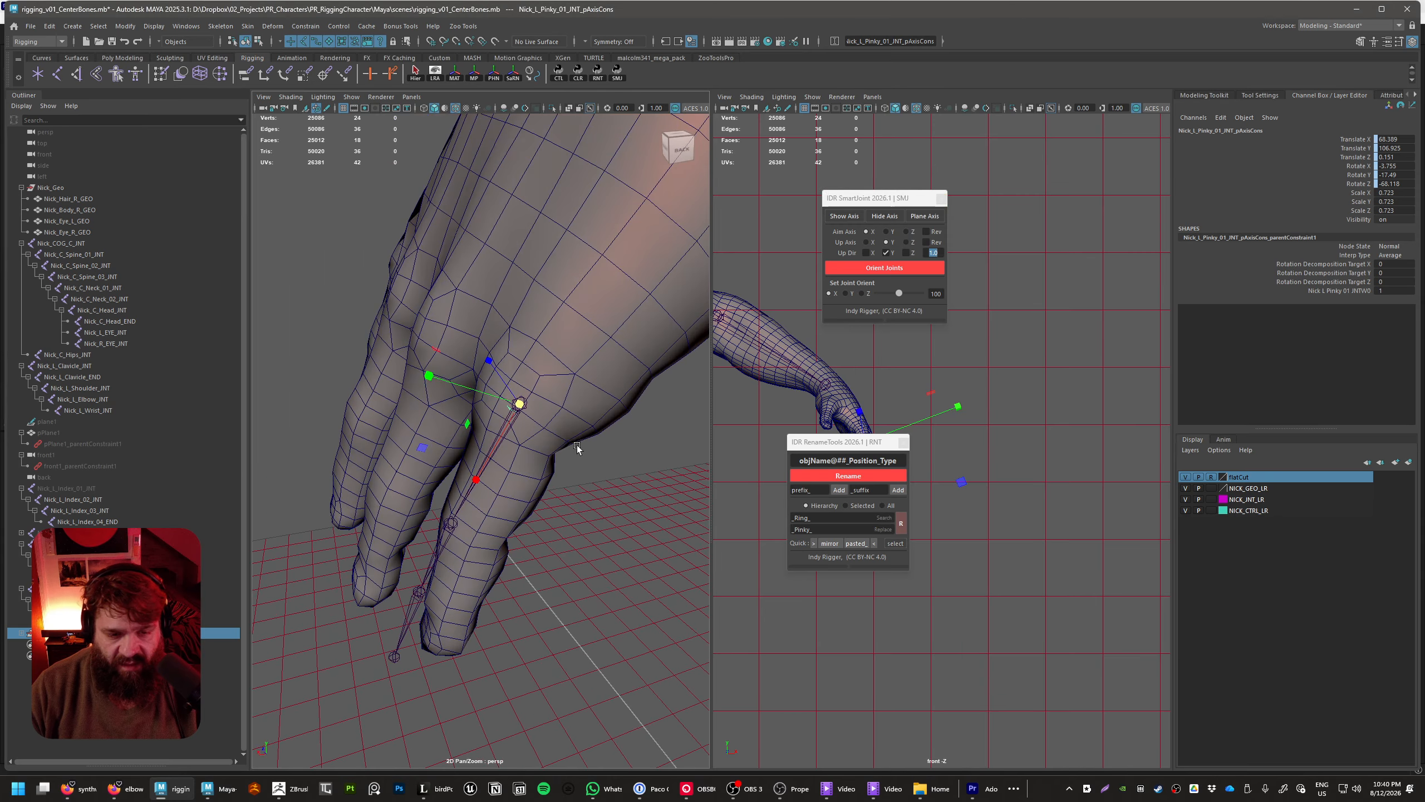
# Select the pinky's individual axis planes inside their group and scale them up uniformly to about 3.875
pyautogui.keyDown('shift'); pyautogui.click(20, 633); pyautogui.keyUp('shift')
pyautogui.click(67, 645)
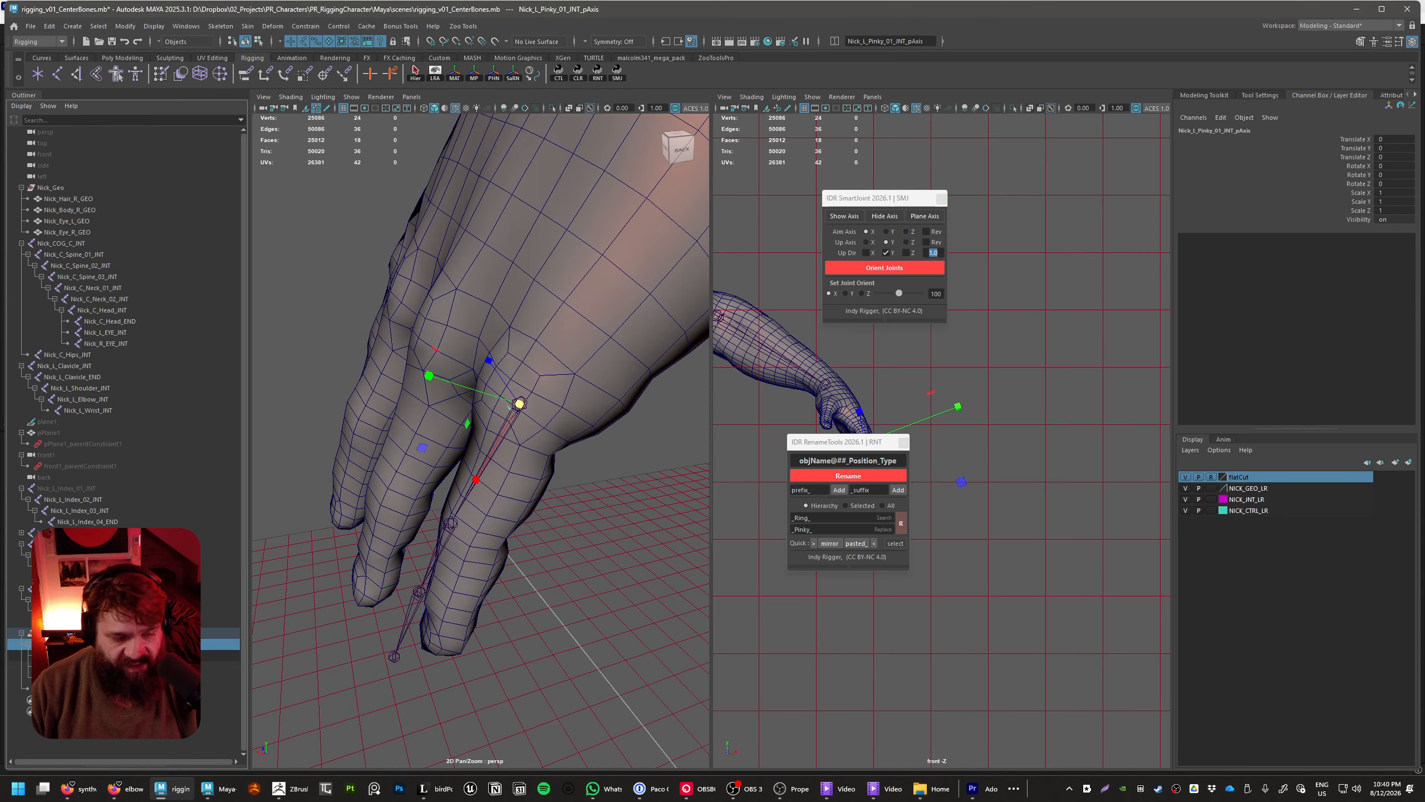
pyautogui.click(67, 655)
pyautogui.keyDown('shift'); pyautogui.click(67, 678); pyautogui.keyUp('shift')
pyautogui.moveTo(523, 410); pyautogui.dragTo(607, 443)
pyautogui.click(609, 445)
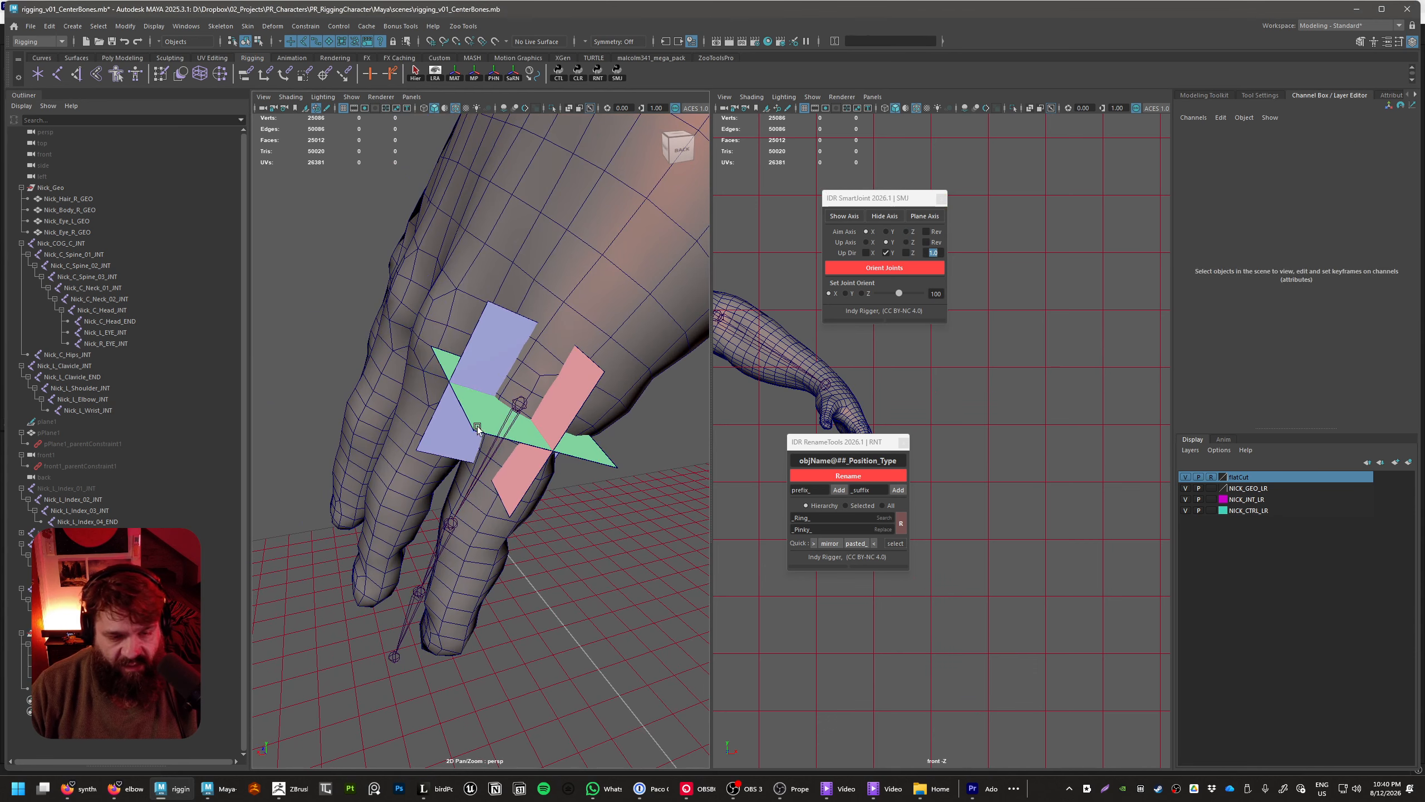
# Stretch and slide the lengthwise axis planes along the pinky, giving the Y plane Scale X about 11.8 and Translate X about 4.5
pyautogui.click(436, 457)
pyautogui.click(452, 453)
pyautogui.moveTo(491, 455); pyautogui.dragTo(428, 590)
pyautogui.press('w')
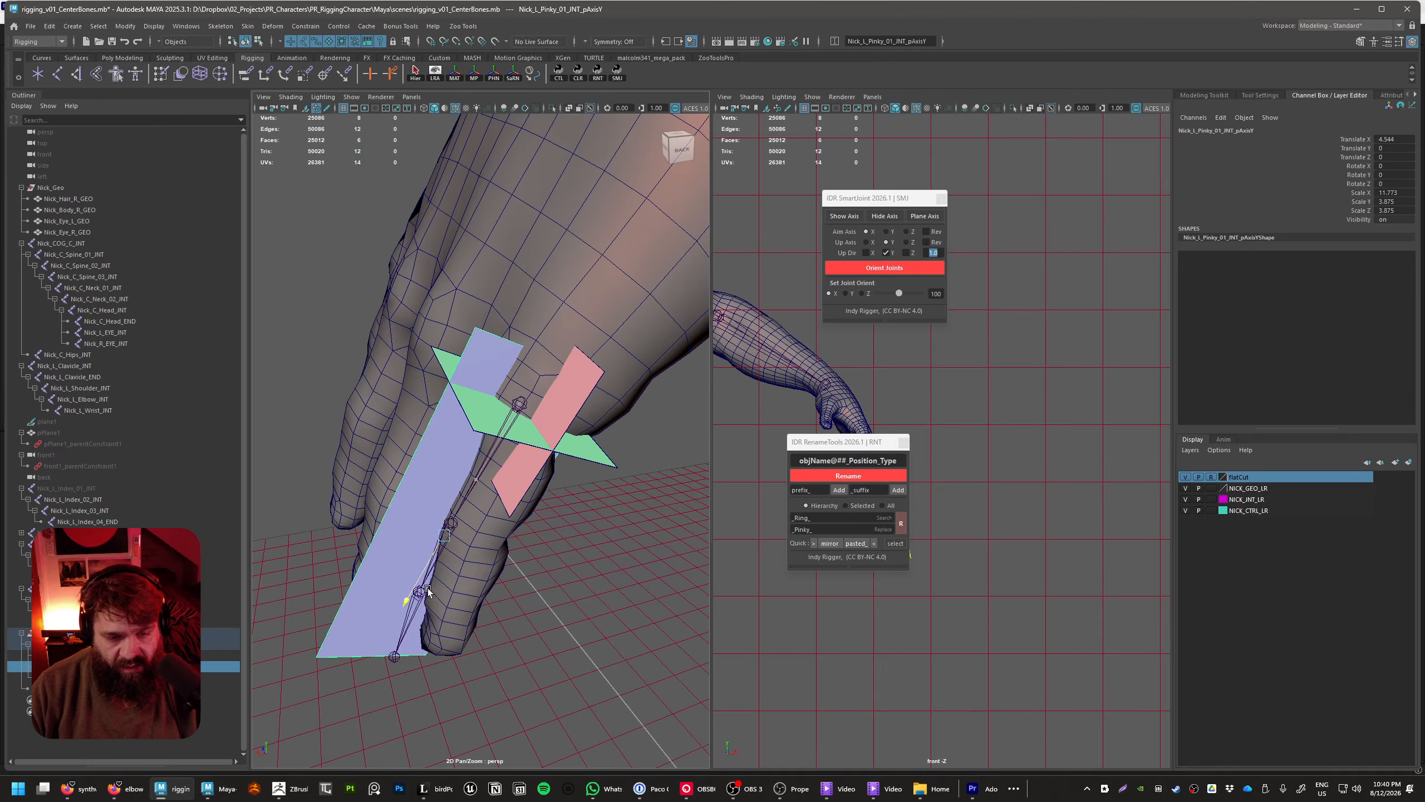
pyautogui.click(517, 480)
pyautogui.moveTo(477, 479); pyautogui.dragTo(439, 542)
pyautogui.moveTo(477, 480); pyautogui.dragTo(419, 573)
pyautogui.press('e')
pyautogui.press('r')
# Move Nick_L_Pinky_01_INT to about 68.3, 107.15, 0.07, nearer the centre of the knuckle
pyautogui.keyDown('alt'); pyautogui.moveTo(603, 560); pyautogui.dragTo(550, 518); pyautogui.keyUp('alt')
pyautogui.moveTo(470, 432); pyautogui.dragTo(494, 533)
pyautogui.press('Up')
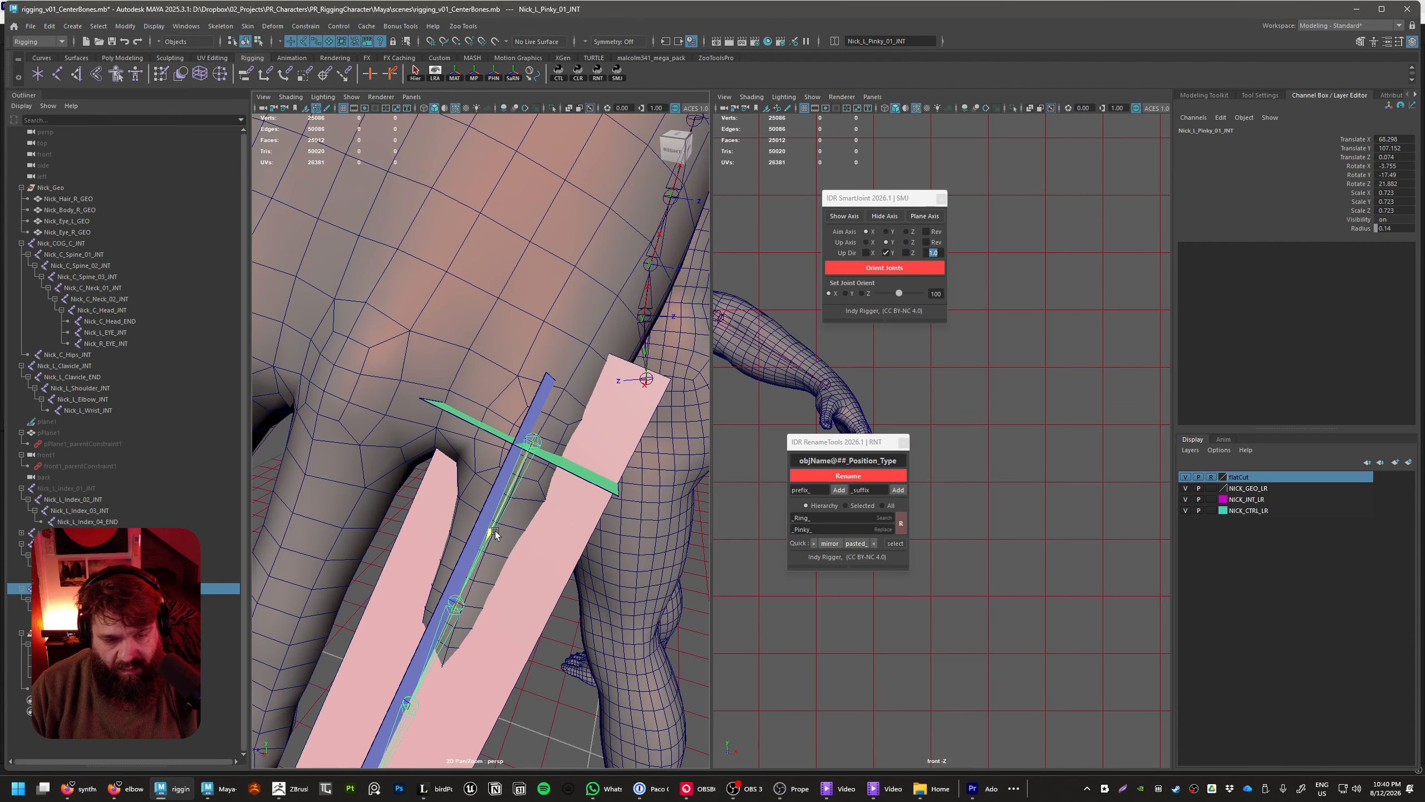
pyautogui.keyDown('alt'); pyautogui.moveTo(590, 497); pyautogui.dragTo(529, 512); pyautogui.keyUp('alt')
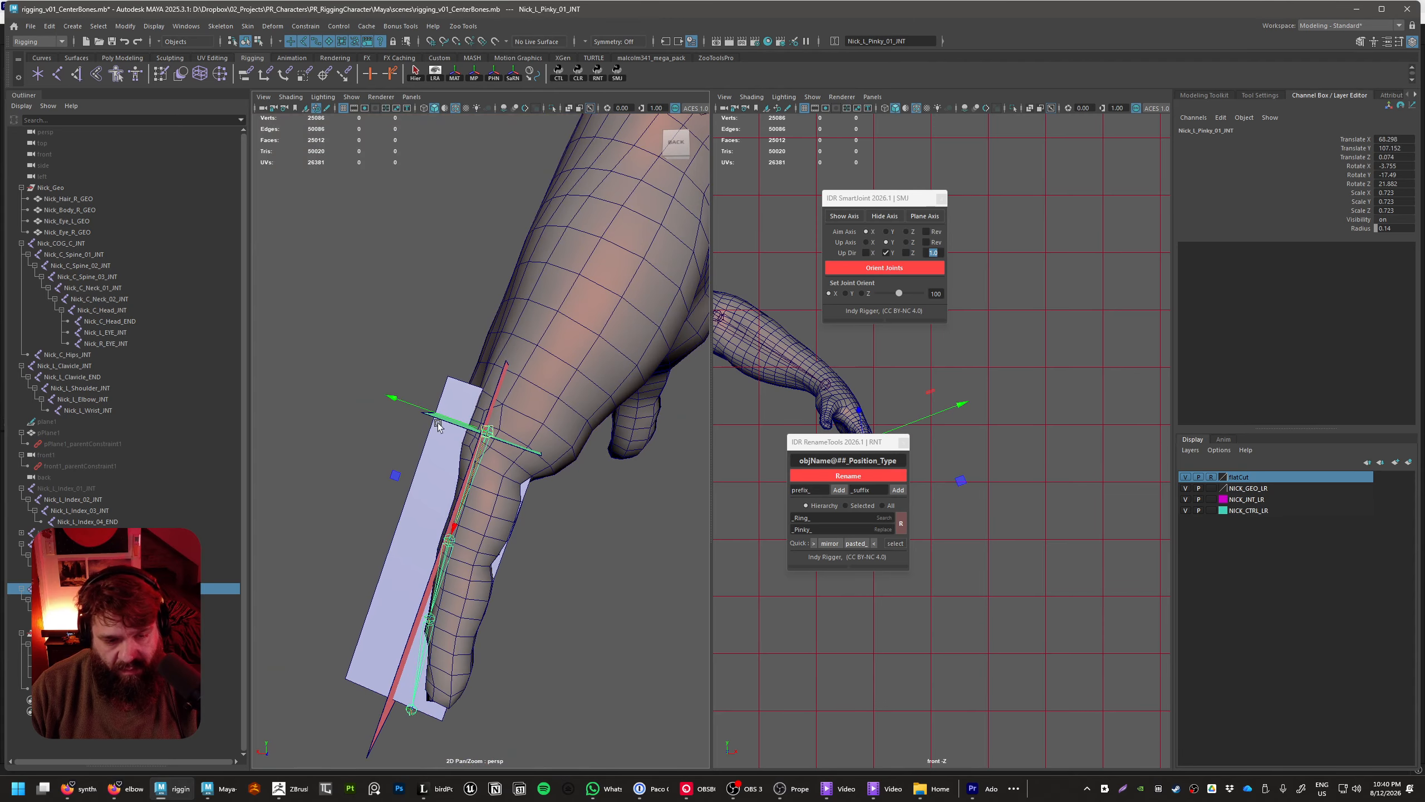
# Shift Nick_L_Pinky_01_INT to about 67.8, 107.0, 0.3 and rotate it to about -18.9, -14.2, 20.7 so the chain follows the pinky
pyautogui.moveTo(438, 426)
pyautogui.mouseDown()
pyautogui.moveTo(413, 403)
pyautogui.moveTo(437, 421)
pyautogui.mouseUp()
pyautogui.keyDown('alt'); pyautogui.moveTo(448, 436); pyautogui.dragTo(510, 491); pyautogui.keyUp('alt')
pyautogui.press('e')
pyautogui.moveTo(492, 386); pyautogui.dragTo(445, 472)
pyautogui.press('w')
pyautogui.press('e')
pyautogui.moveTo(418, 560); pyautogui.dragTo(446, 455)
pyautogui.press('w')
pyautogui.keyDown('alt'); pyautogui.moveTo(567, 522); pyautogui.dragTo(505, 541); pyautogui.keyUp('alt')
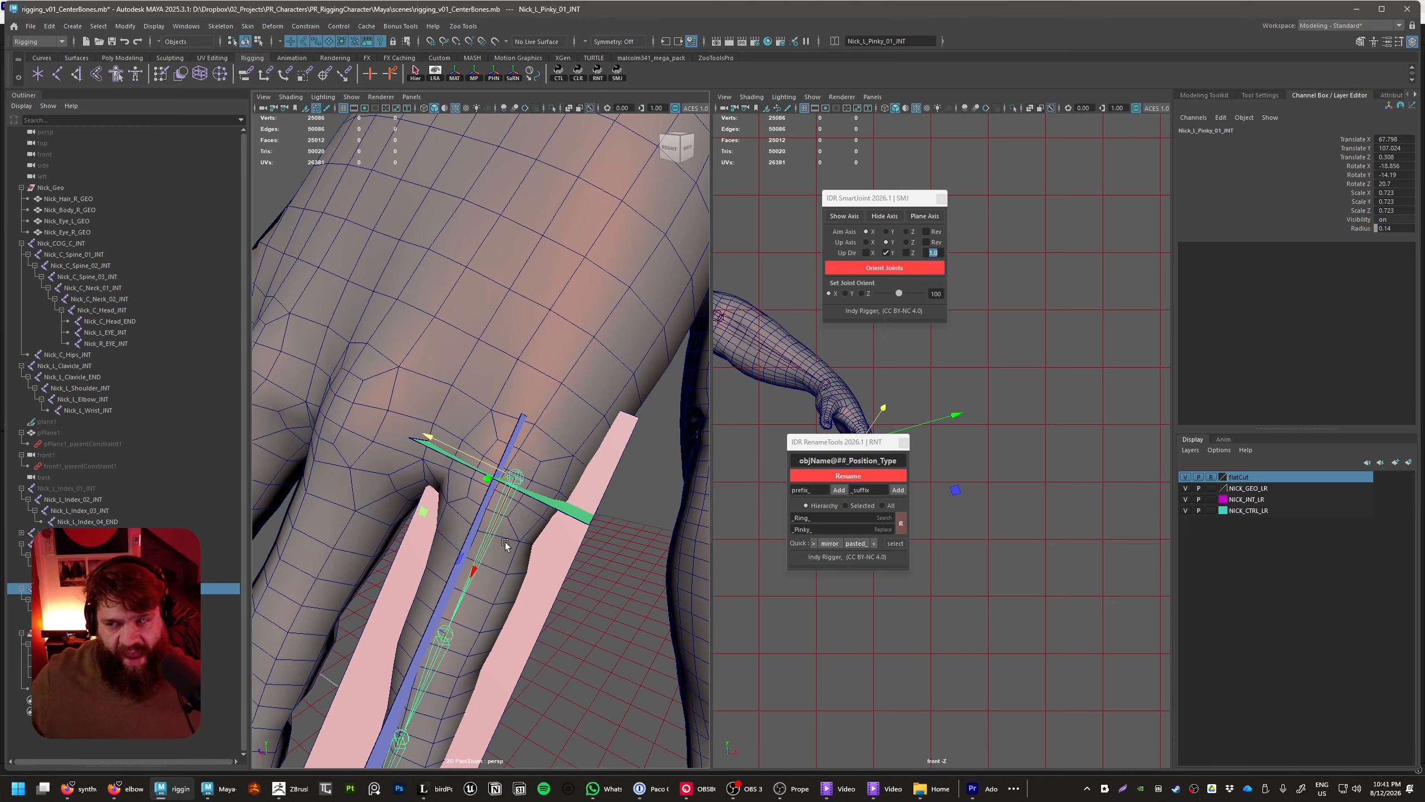
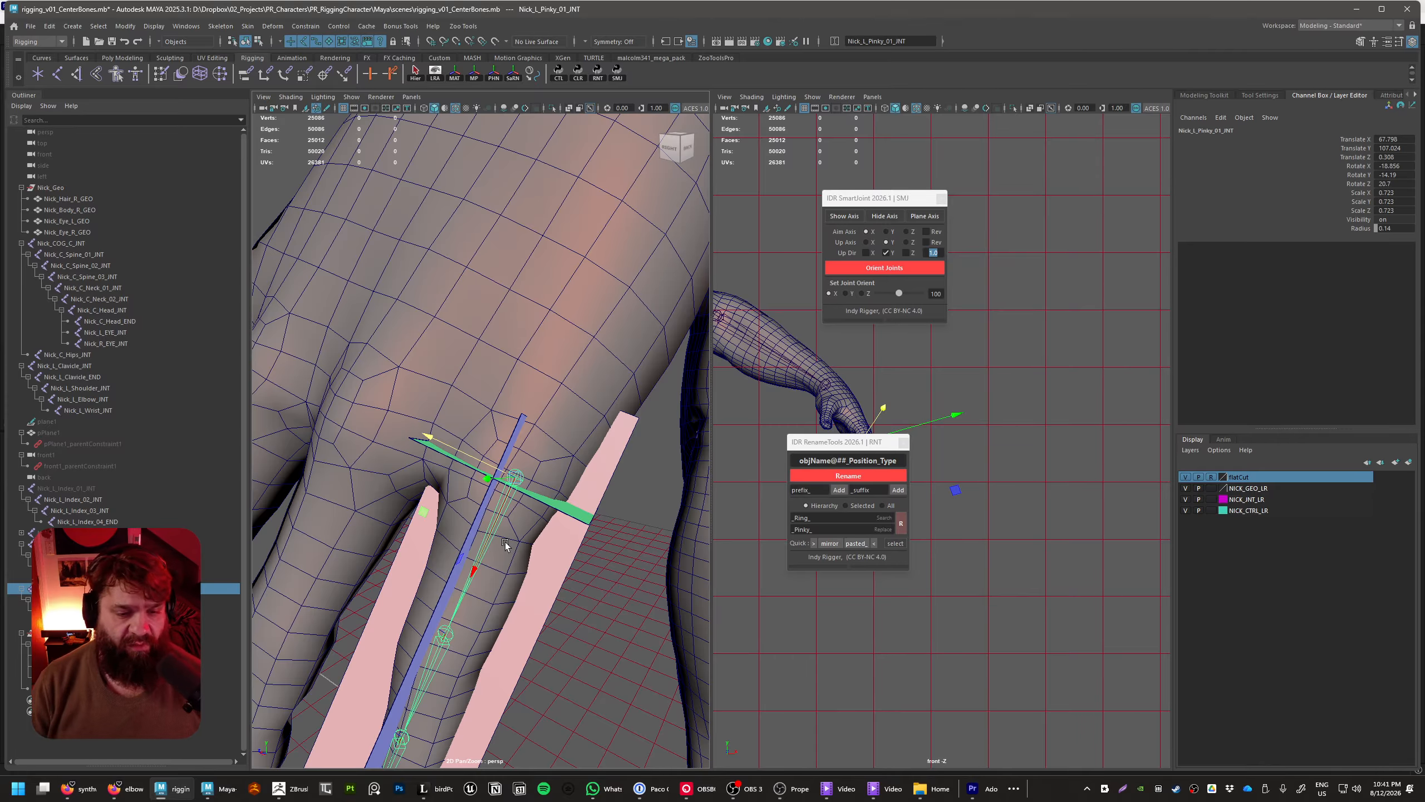
# Rotate Nick_L_Pinky_01_INT to about -14.7, -11.8, 19.9 to swing the chain into line with the pinky
pyautogui.keyDown('alt'); pyautogui.moveTo(505, 542); pyautogui.dragTo(501, 574); pyautogui.keyUp('alt')
pyautogui.press('e')
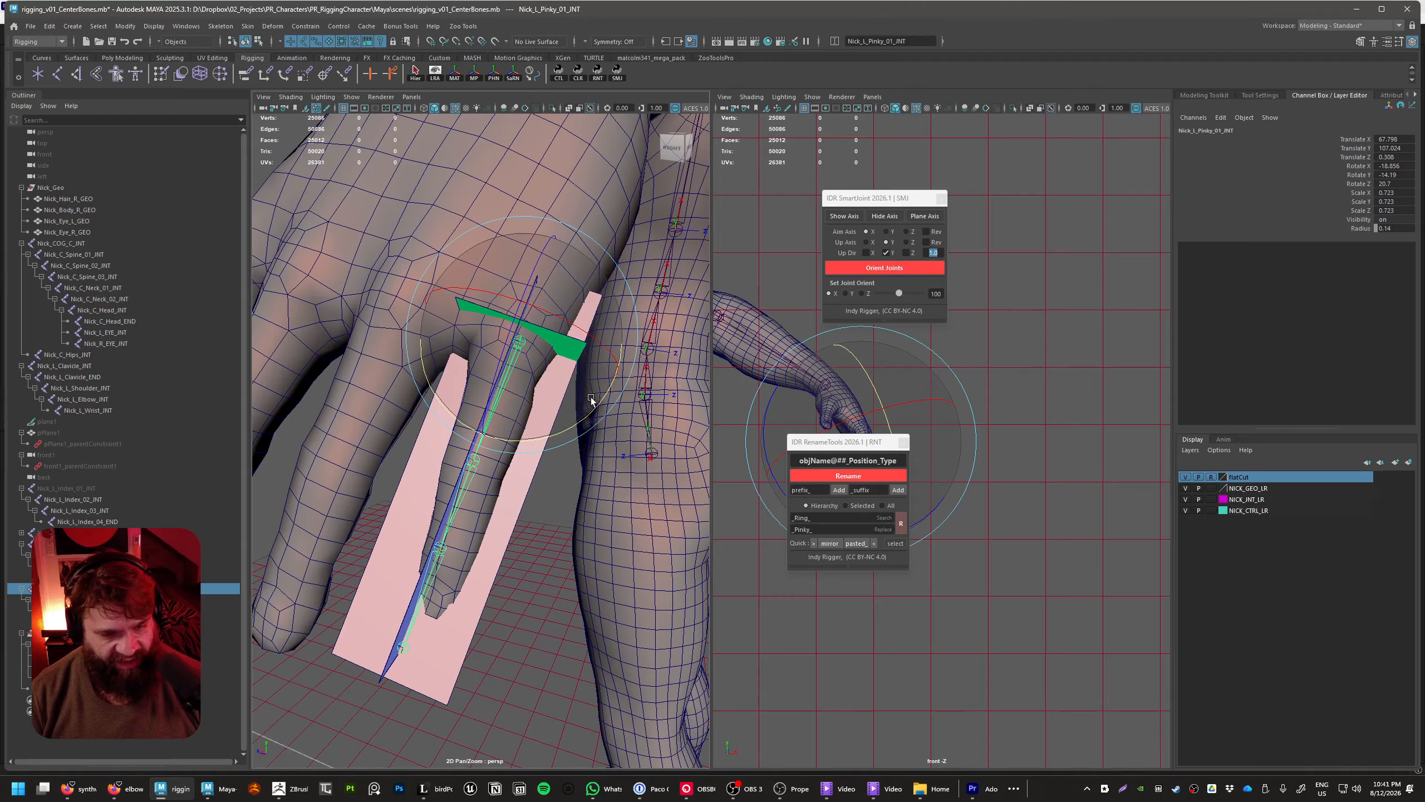
pyautogui.moveTo(590, 413); pyautogui.dragTo(595, 416)
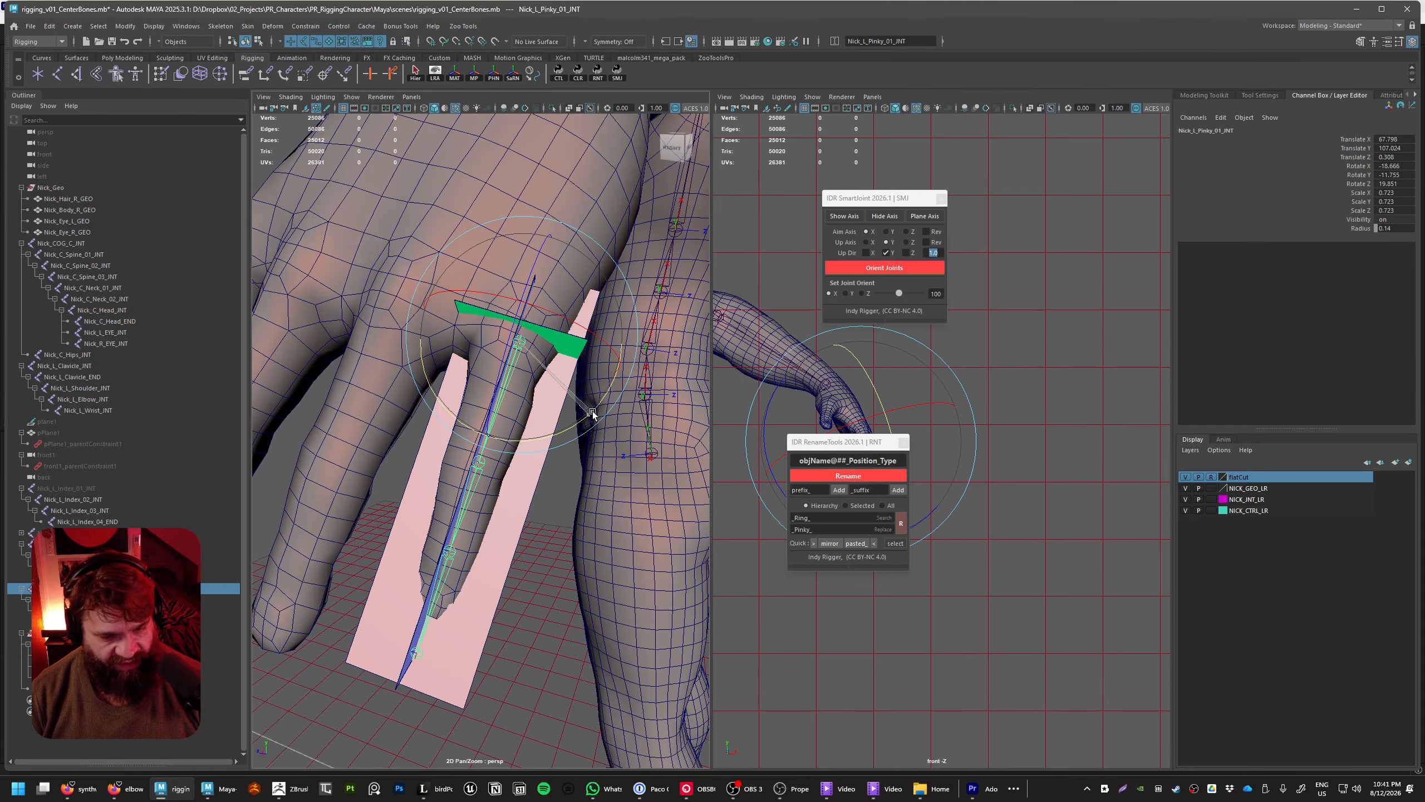
pyautogui.moveTo(621, 354); pyautogui.dragTo(666, 383)
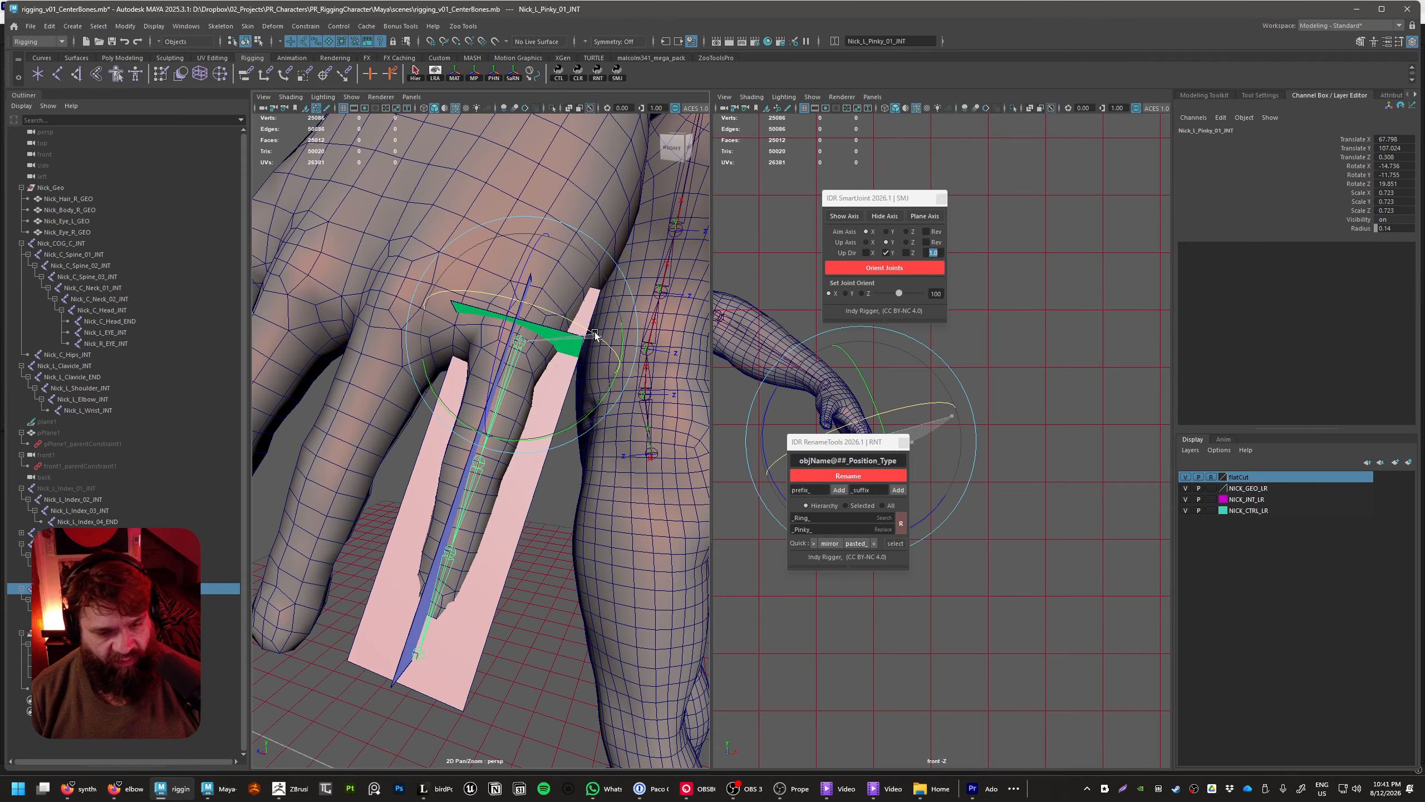
# Nudge Nick_L_Pinky_01_INT to about 67.80, 107.03, 0.34 and set its Rotate X to about -17.1
pyautogui.press('w')
pyautogui.moveTo(479, 330); pyautogui.dragTo(474, 329)
pyautogui.keyDown('alt'); pyautogui.moveTo(553, 463); pyautogui.dragTo(547, 402); pyautogui.keyUp('alt')
pyautogui.moveTo(436, 342); pyautogui.dragTo(438, 342)
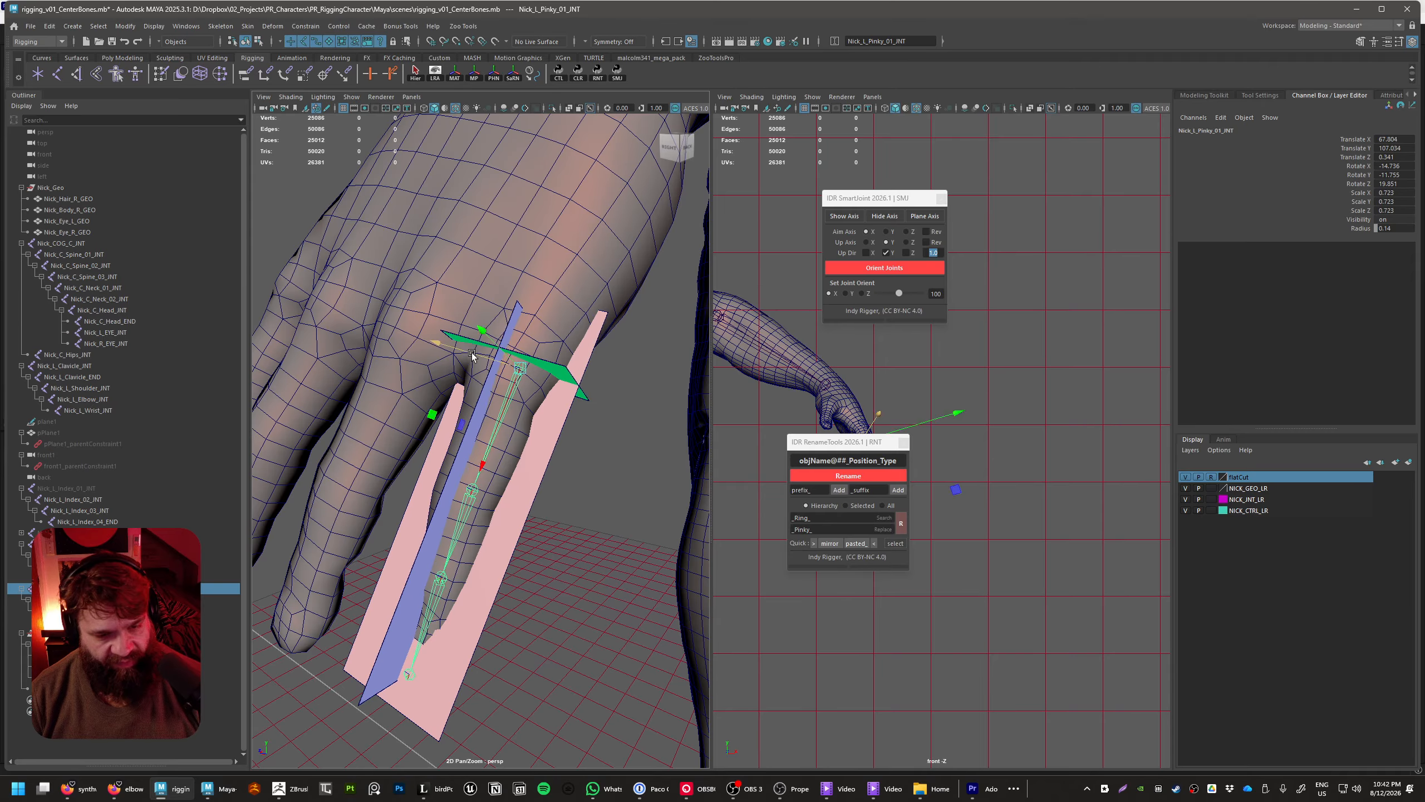
pyautogui.press('e')
pyautogui.moveTo(536, 352); pyautogui.dragTo(526, 392)
pyautogui.press('w')
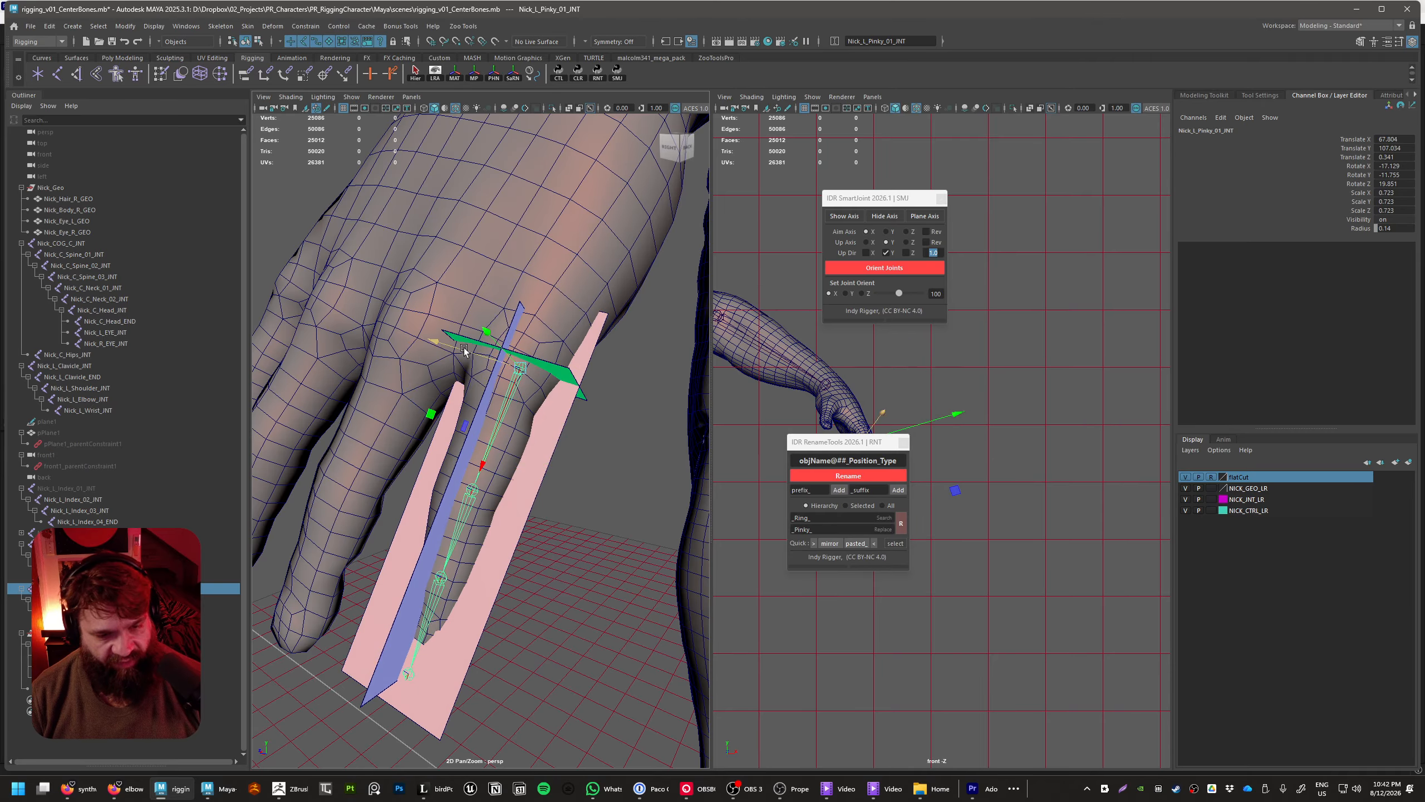
# Fine-tune Nick_L_Pinky_01_INT to position 67.79, 107.02, 0.30 and rotation -17.2, -12.6, 20.1 so the chain stays centred in the pinky
pyautogui.moveTo(464, 349); pyautogui.dragTo(468, 349)
pyautogui.moveTo(563, 453)
pyautogui.keyDown('alt'); pyautogui.mouseDown()
pyautogui.moveTo(585, 425)
pyautogui.moveTo(605, 447)
pyautogui.moveTo(547, 467)
pyautogui.mouseUp(); pyautogui.keyUp('alt')
pyautogui.press('e')
pyautogui.keyDown('alt'); pyautogui.moveTo(593, 537); pyautogui.dragTo(492, 515); pyautogui.keyUp('alt')
pyautogui.keyDown('alt'); pyautogui.moveTo(492, 514); pyautogui.dragTo(646, 613, button='right'); pyautogui.keyUp('alt')
pyautogui.click(646, 614)
# Slide Nick_L_Pinky_02_INT along the pinky to its middle knuckle, at Translate X about 4.415
pyautogui.click(482, 529)
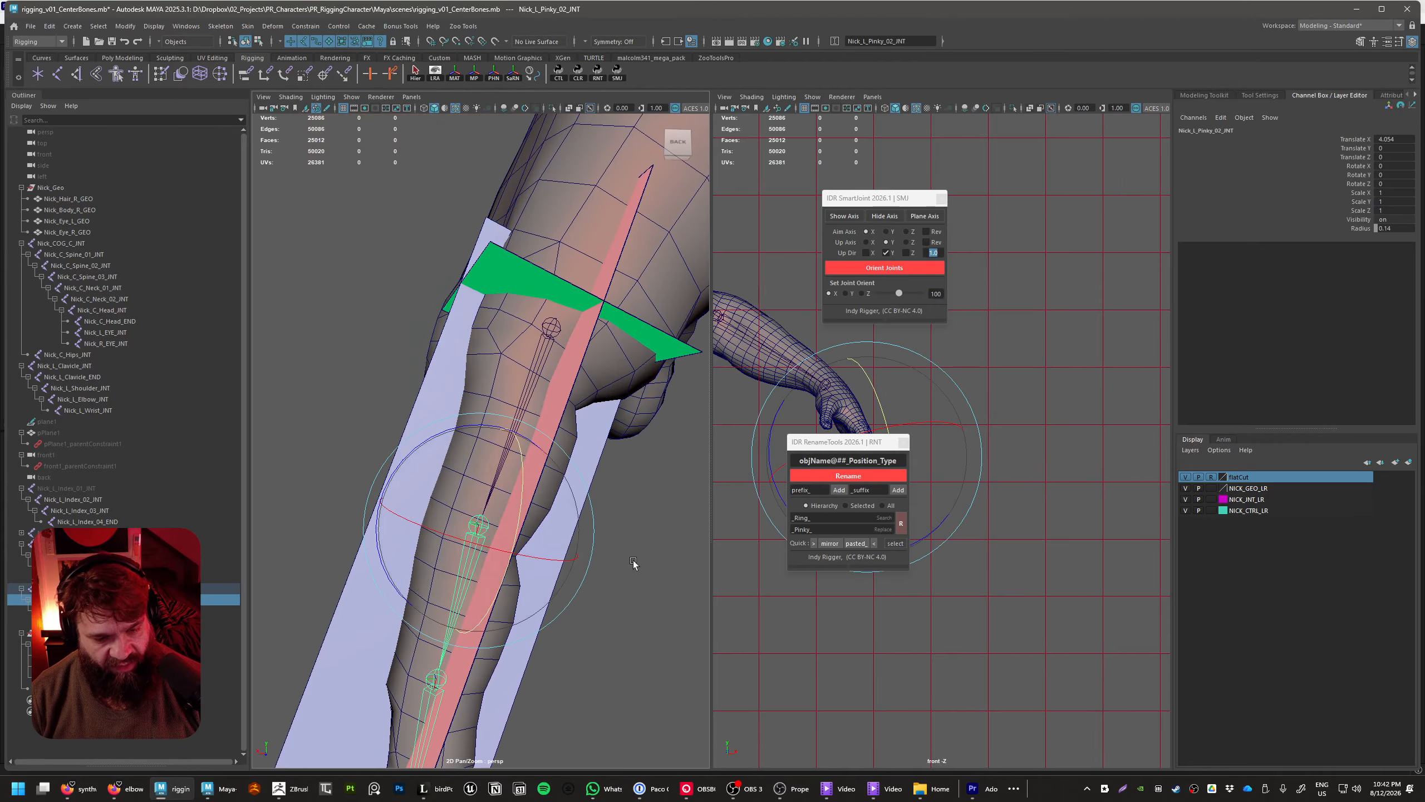
pyautogui.keyDown('alt'); pyautogui.moveTo(633, 563); pyautogui.dragTo(614, 566); pyautogui.keyUp('alt')
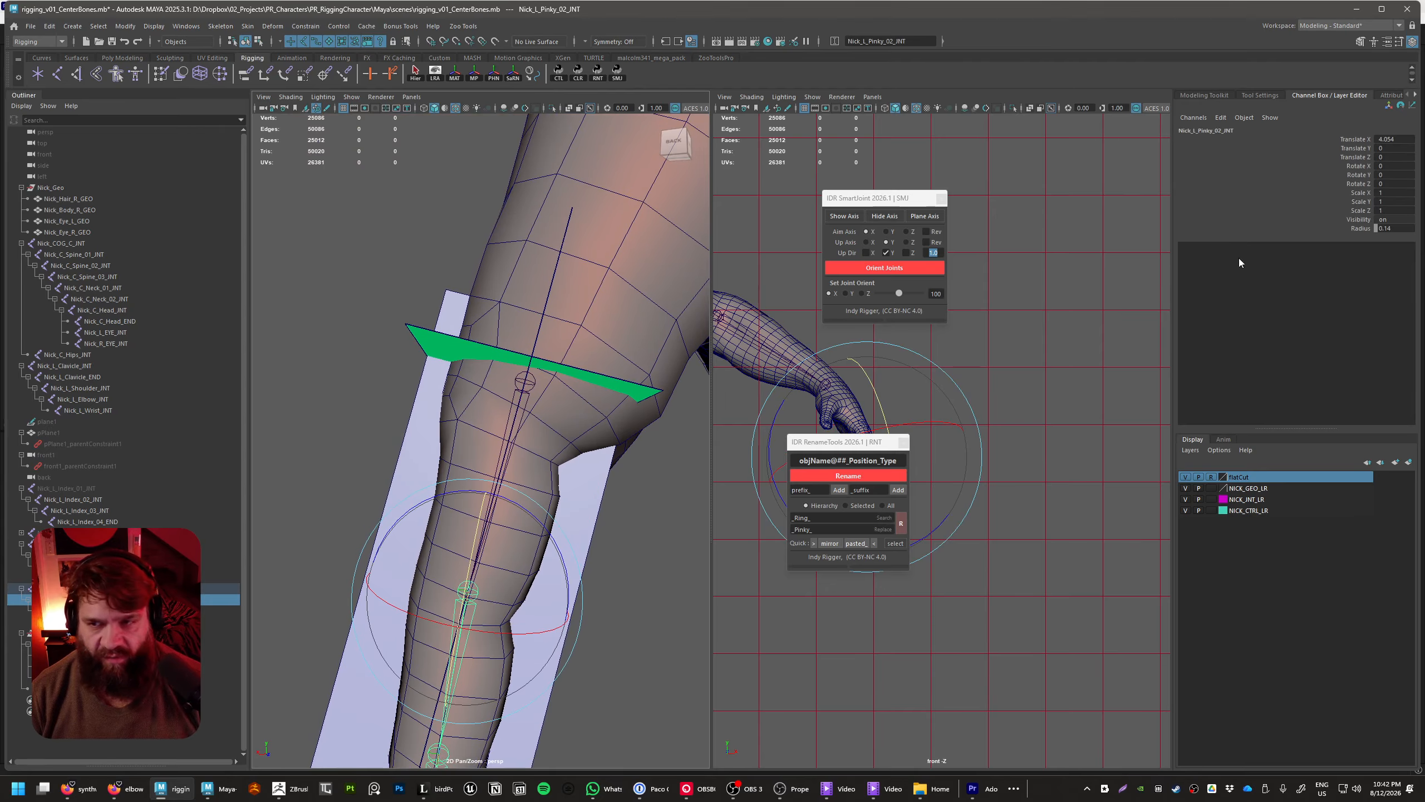
pyautogui.click(1363, 149)
pyautogui.click(1360, 141)
pyautogui.keyDown('alt'); pyautogui.moveTo(631, 520); pyautogui.dragTo(616, 514); pyautogui.keyUp('alt')
pyautogui.moveTo(594, 576); pyautogui.dragTo(552, 587, button='middle')
pyautogui.keyDown('alt'); pyautogui.moveTo(561, 588); pyautogui.dragTo(600, 550); pyautogui.keyUp('alt')
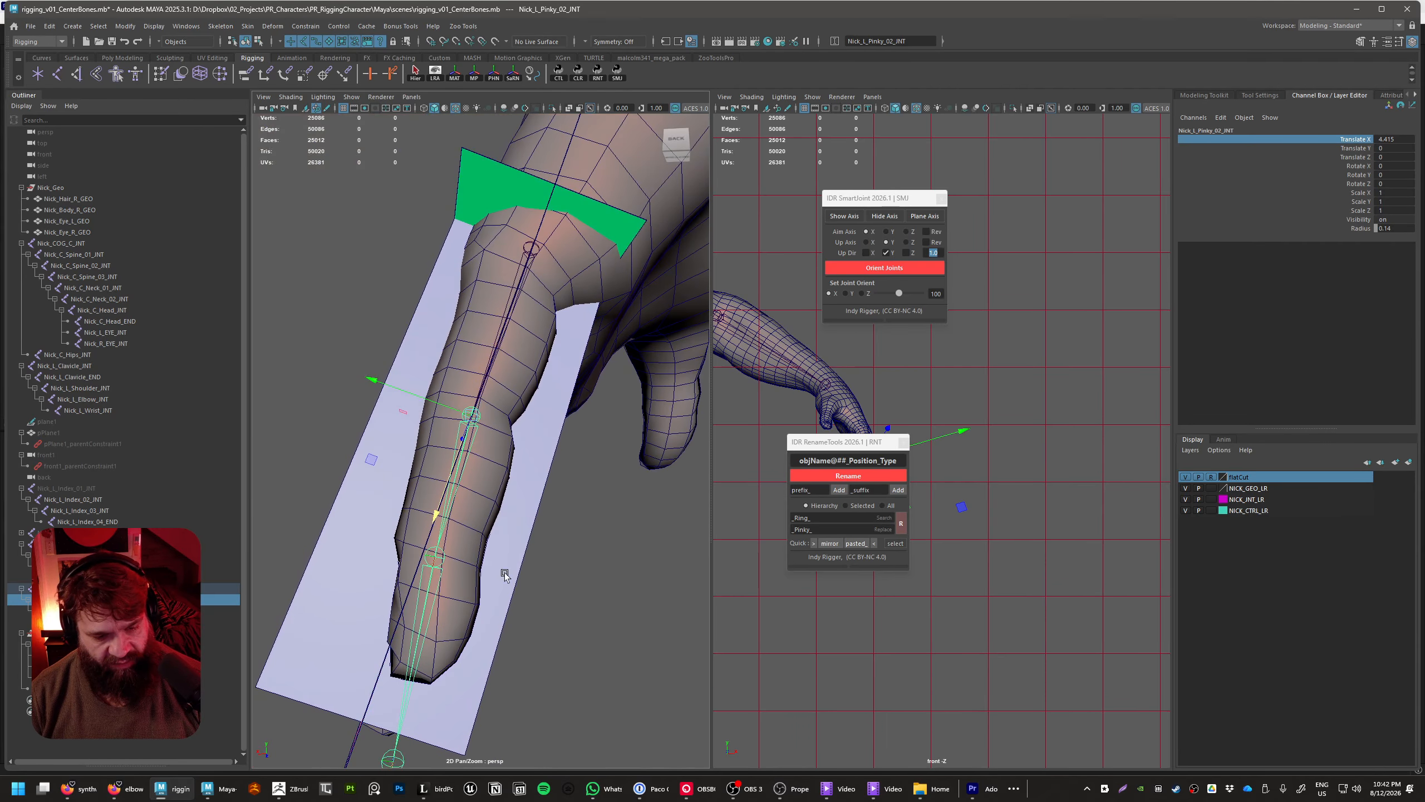
# Fit Nick_L_Pinky_03_INT to the pinky's last knuckle by setting its Translate X to about 2.1
pyautogui.press('Down')
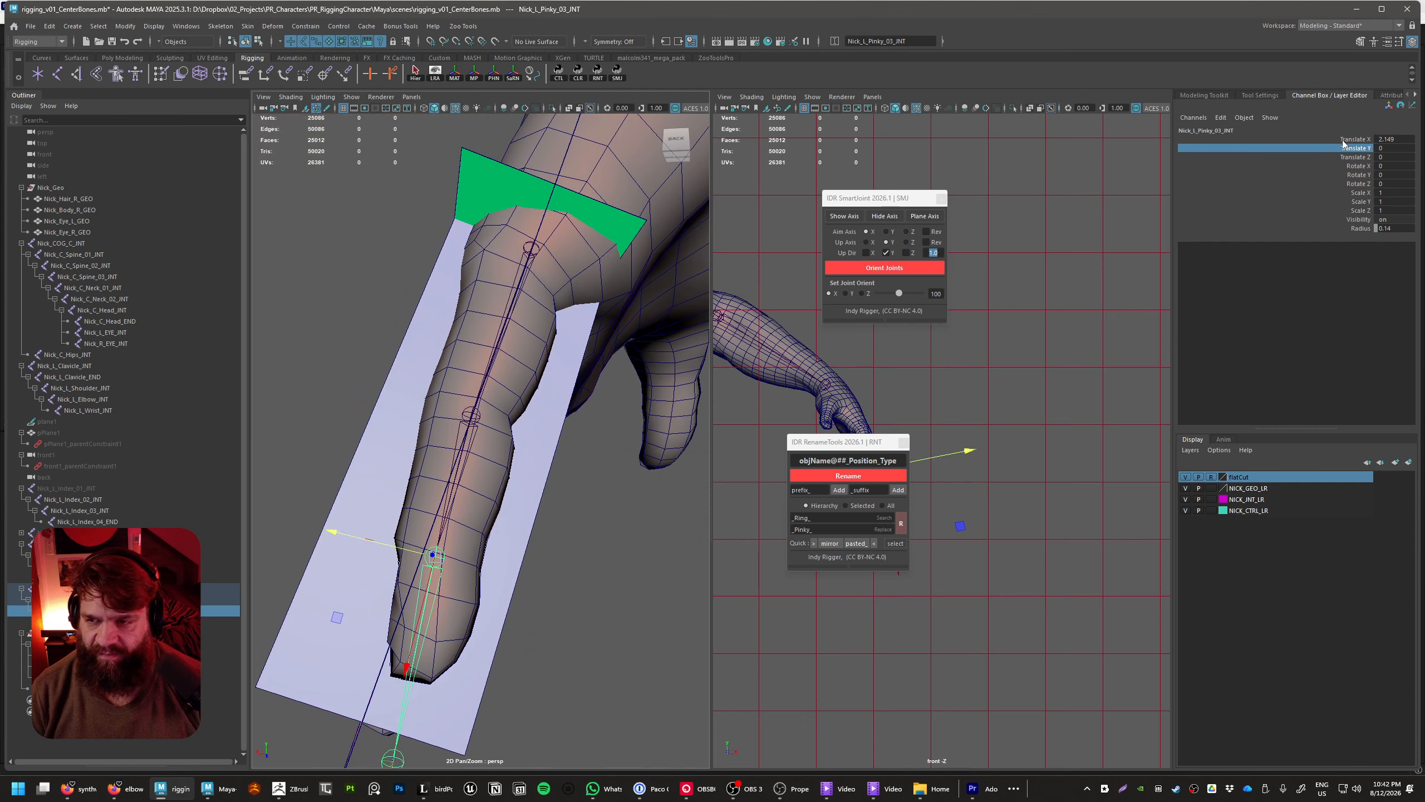
pyautogui.keyDown('alt'); pyautogui.moveTo(603, 596); pyautogui.dragTo(613, 669); pyautogui.keyUp('alt')
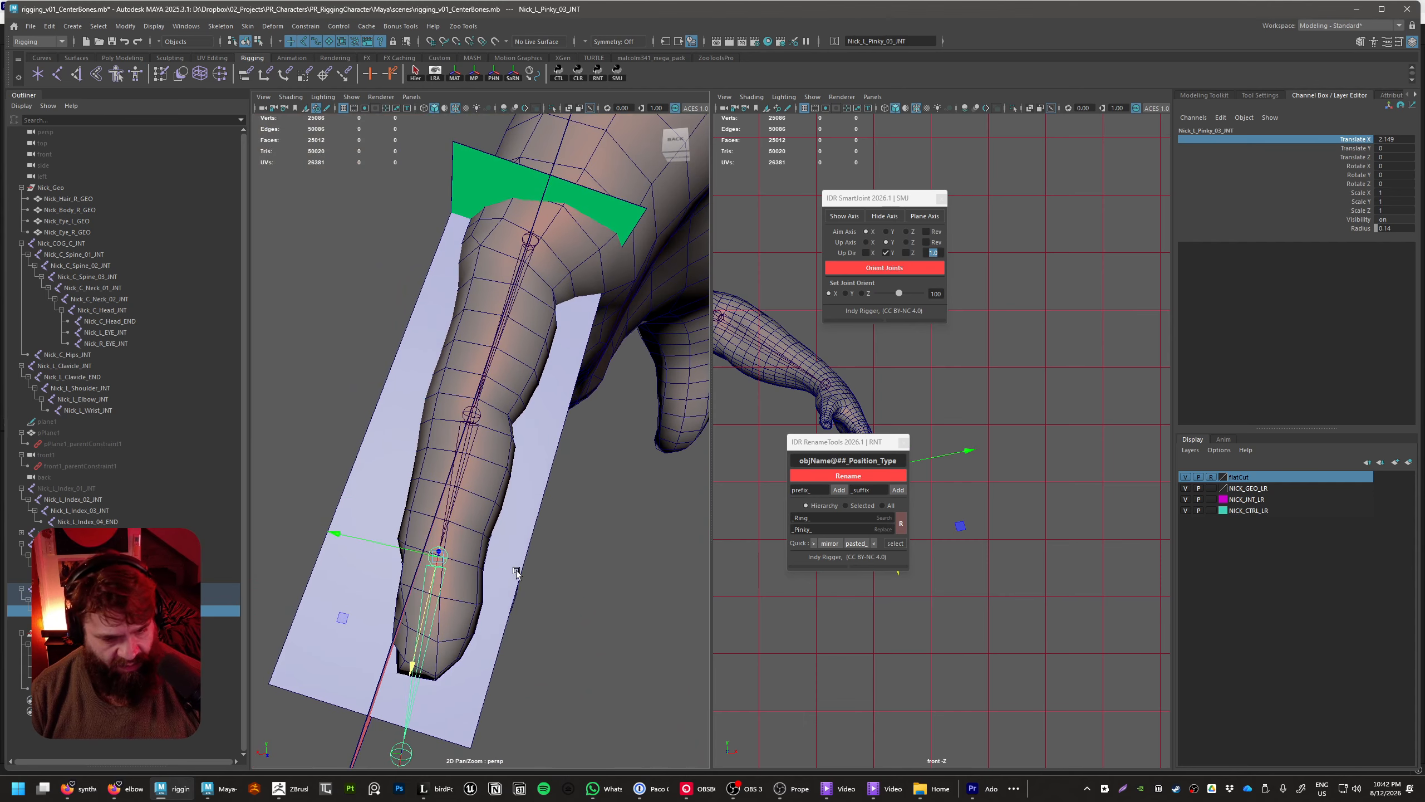
pyautogui.moveTo(612, 662); pyautogui.dragTo(596, 661, button='middle')
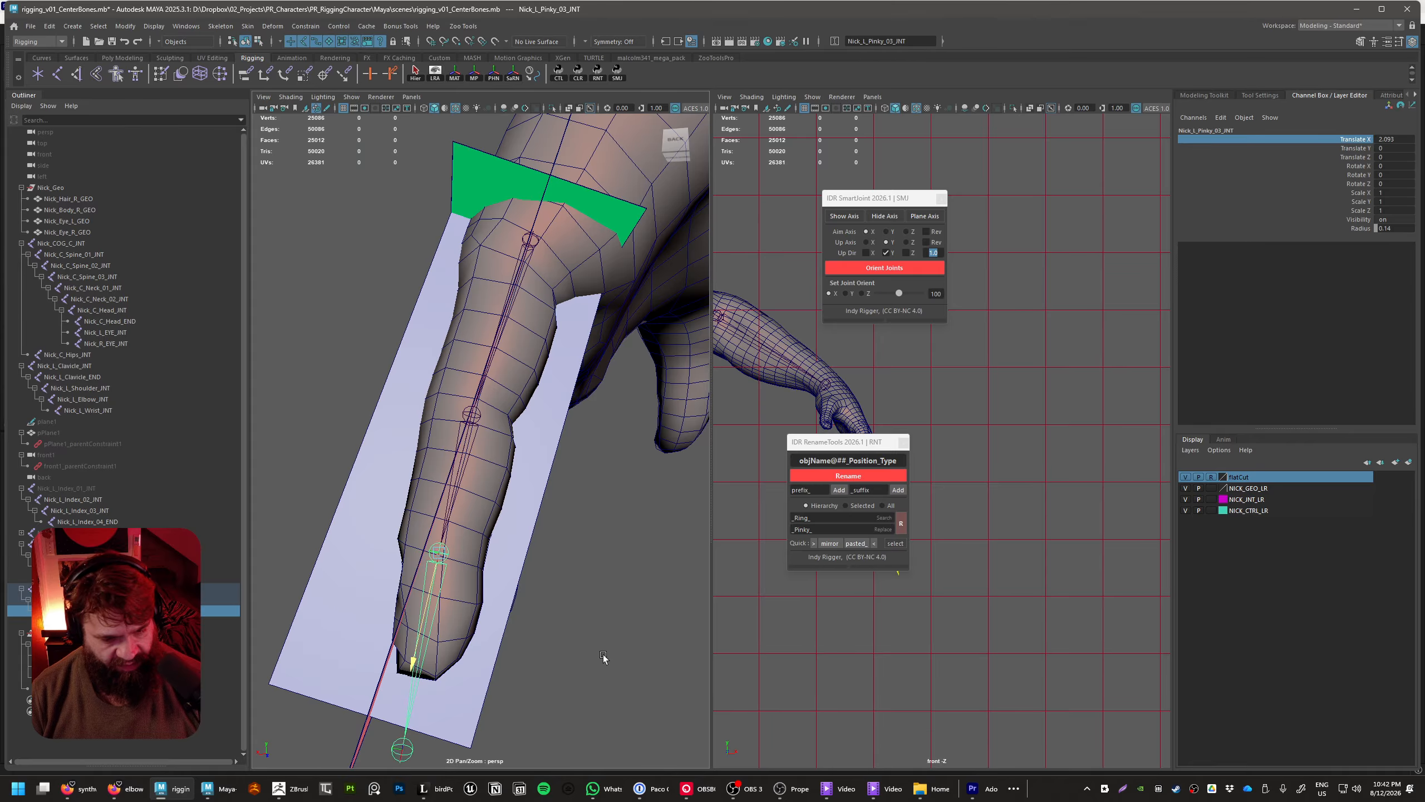
# Pull Nick_L_Pinky_04_END back to the pinky's fingertip, at Translate X about 1.67
pyautogui.click(408, 755)
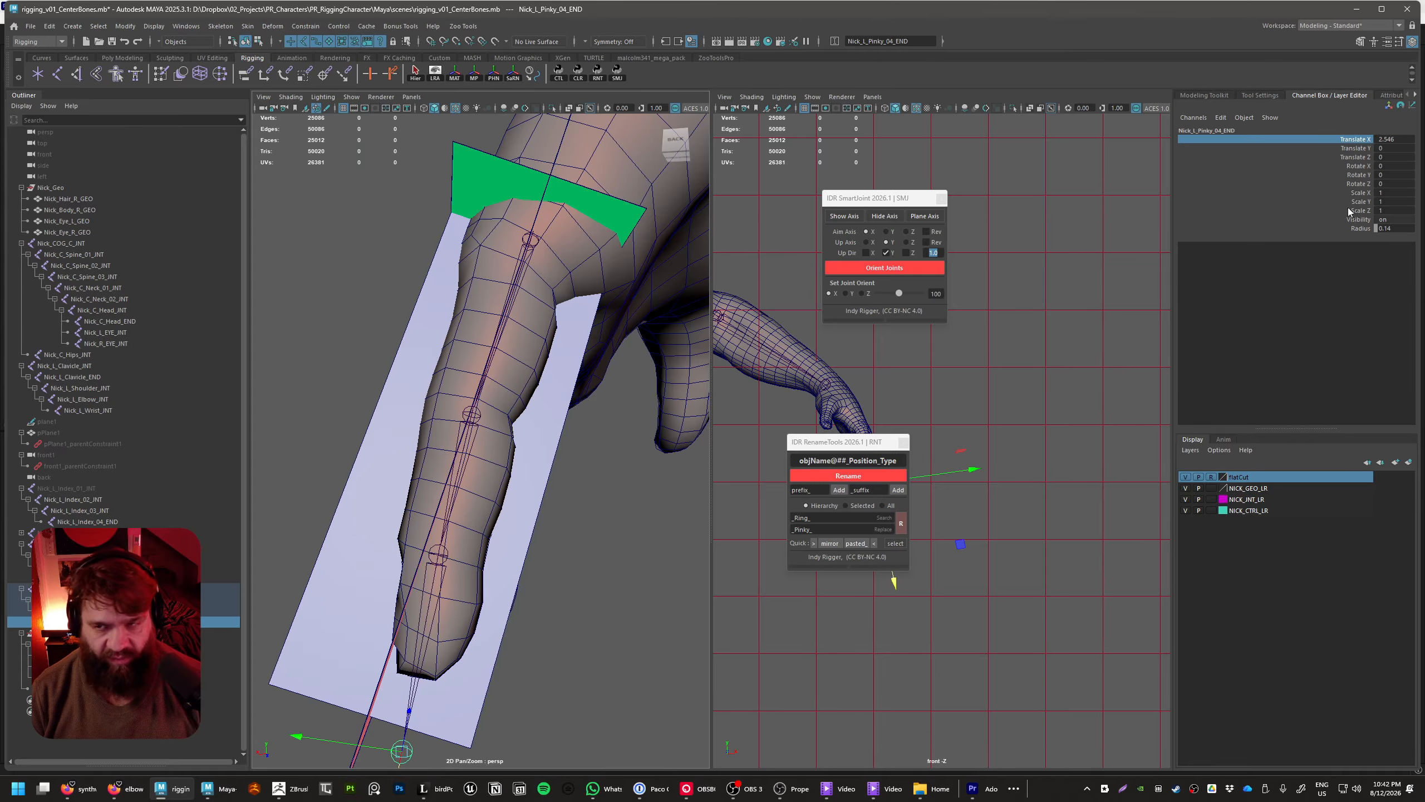
pyautogui.click(1360, 158)
pyautogui.click(1352, 141)
pyautogui.keyDown('alt'); pyautogui.moveTo(552, 540); pyautogui.dragTo(587, 667); pyautogui.keyUp('alt')
pyautogui.moveTo(588, 670); pyautogui.dragTo(587, 671, button='middle')
pyautogui.moveTo(304, 554); pyautogui.dragTo(299, 551, button='middle')
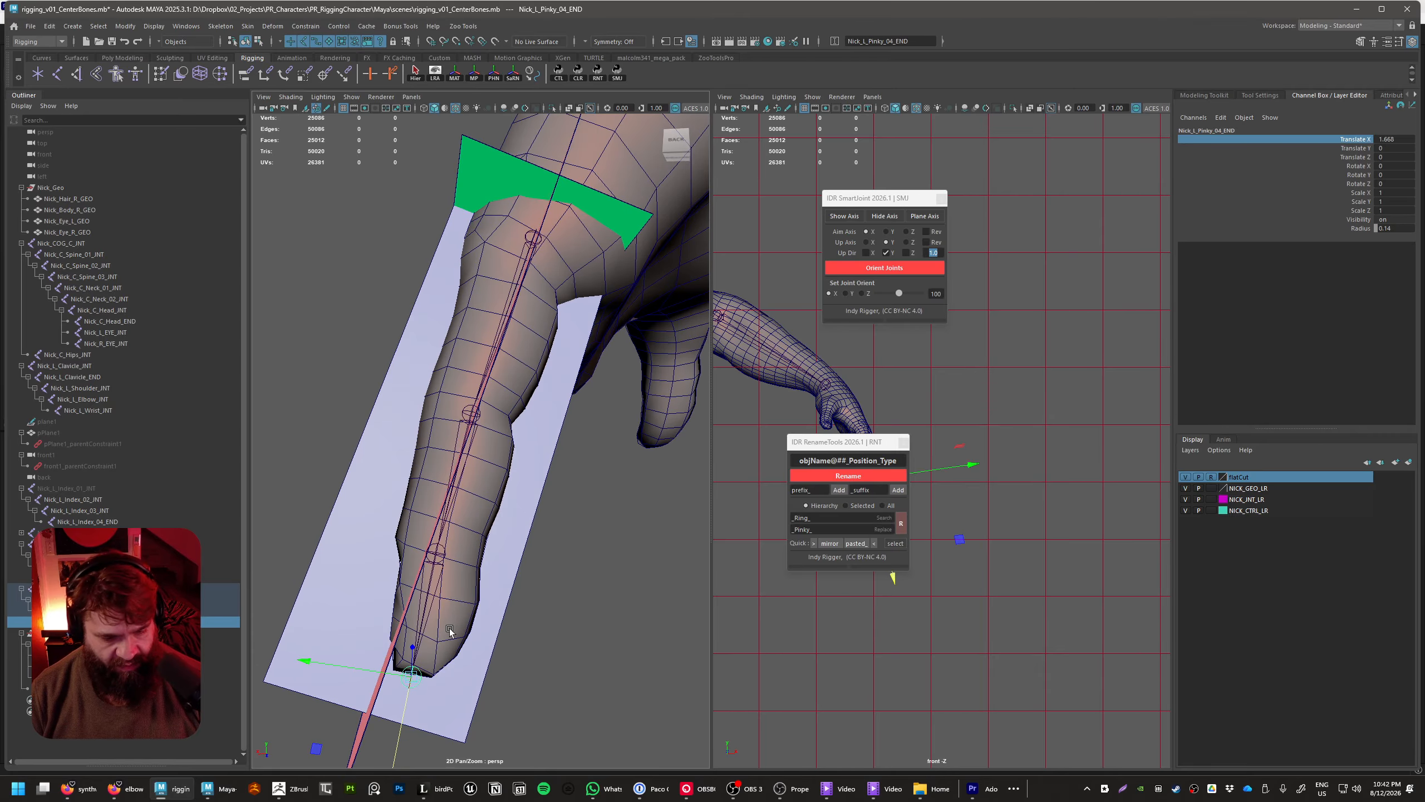
# Rotate Nick_L_Pinky_03_INT about Z to about -5.8 so the last bone follows the fingertip
pyautogui.press('e')
pyautogui.click(427, 581)
pyautogui.click(440, 579)
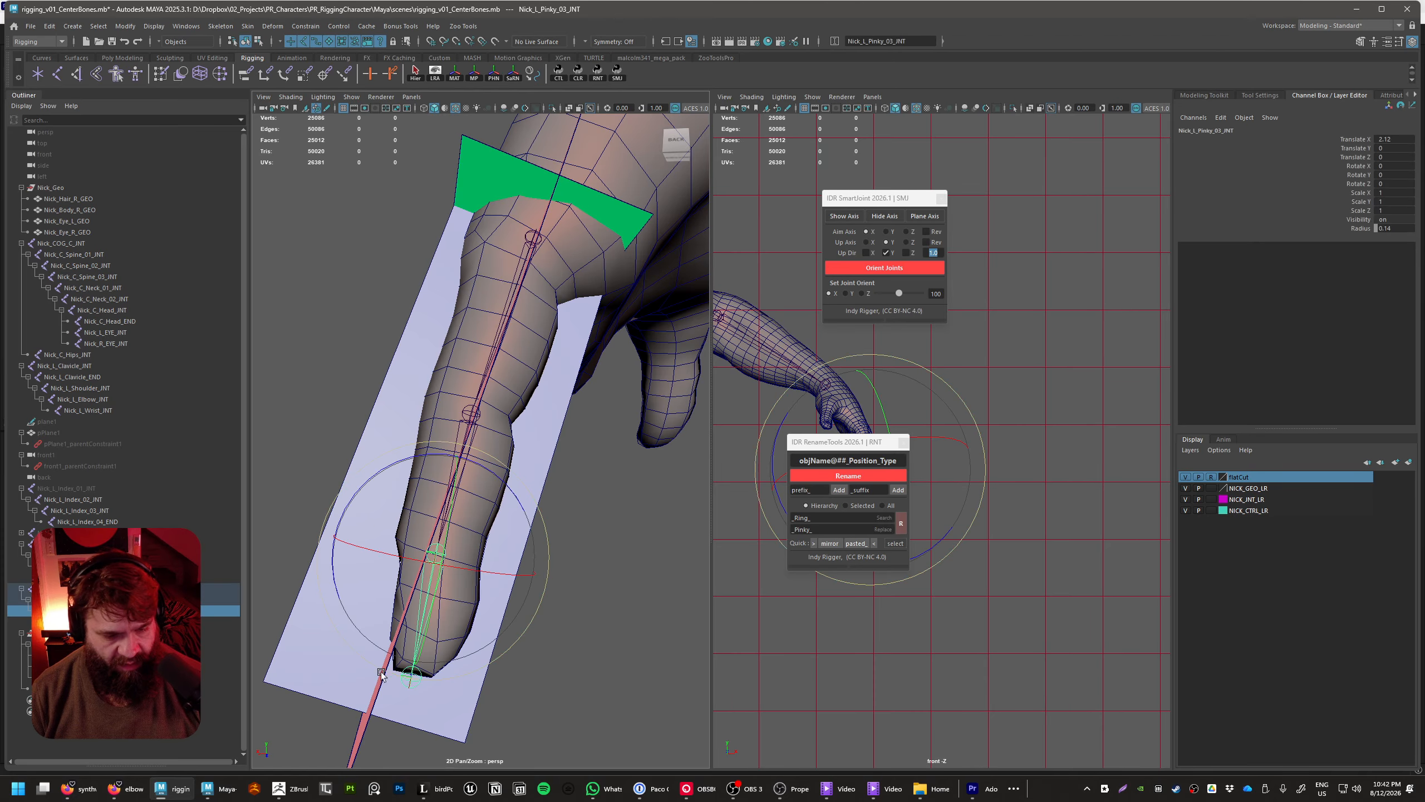
pyautogui.moveTo(335, 575); pyautogui.dragTo(329, 591)
pyautogui.keyDown('alt'); pyautogui.moveTo(588, 644); pyautogui.dragTo(641, 614); pyautogui.keyUp('alt')
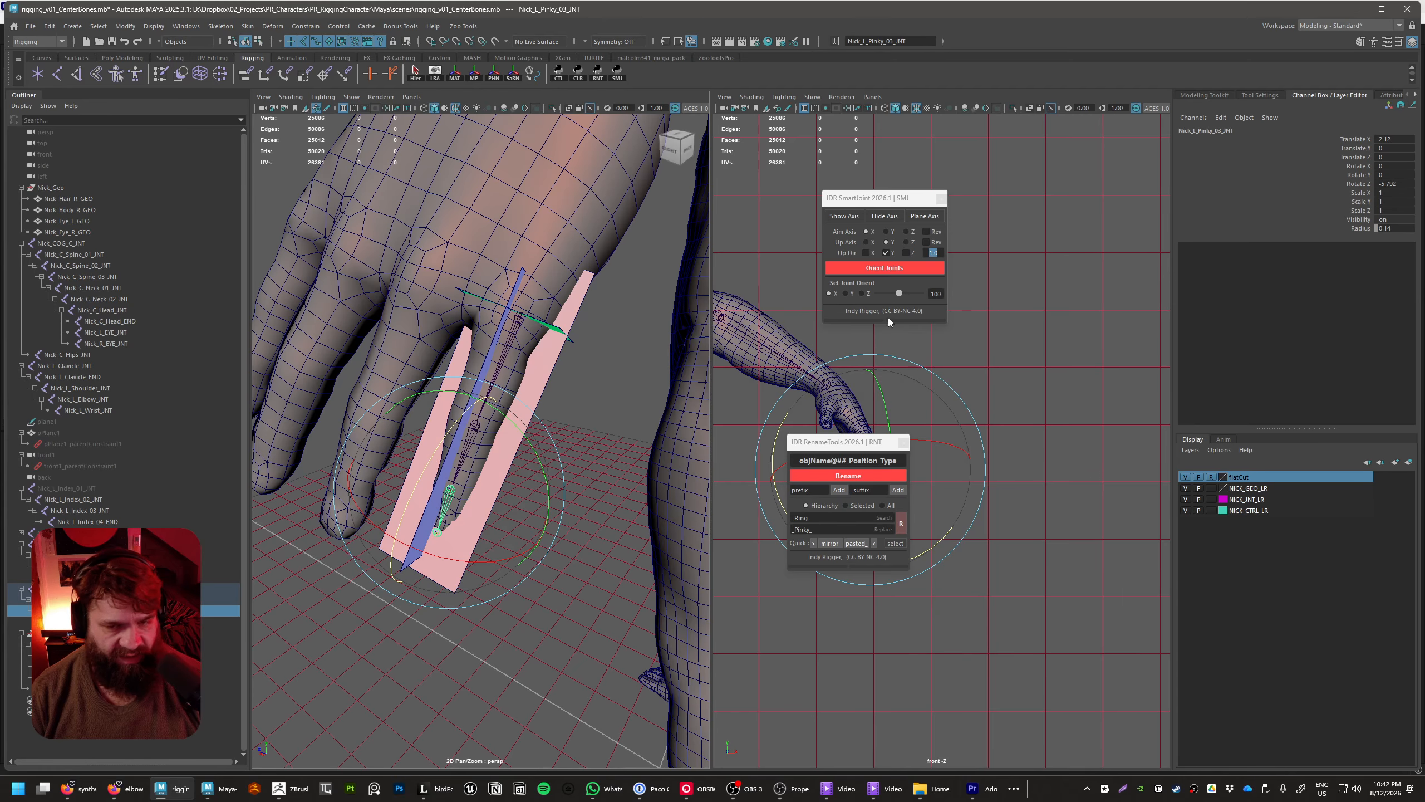
# Remove the helper axis planes from the pinky chain and clear the selection
pyautogui.rightClick(938, 218)
pyautogui.click(959, 222)
pyautogui.keyDown('alt'); pyautogui.moveTo(561, 522); pyautogui.dragTo(510, 543); pyautogui.keyUp('alt')
pyautogui.click(588, 609)
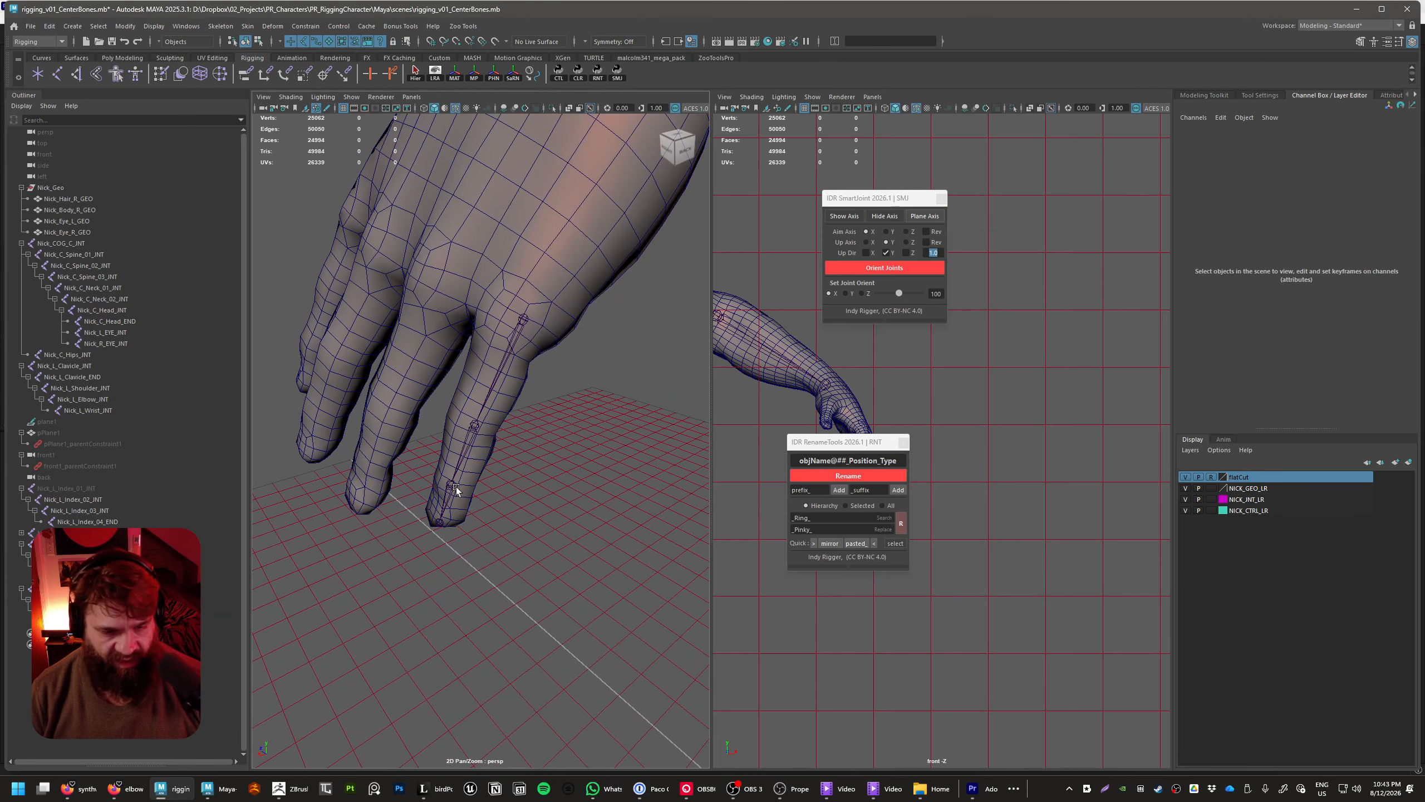
# Freeze the rotation of Nick_L_Pinky_03_INT
pyautogui.click(456, 486)
pyautogui.click(1356, 184)
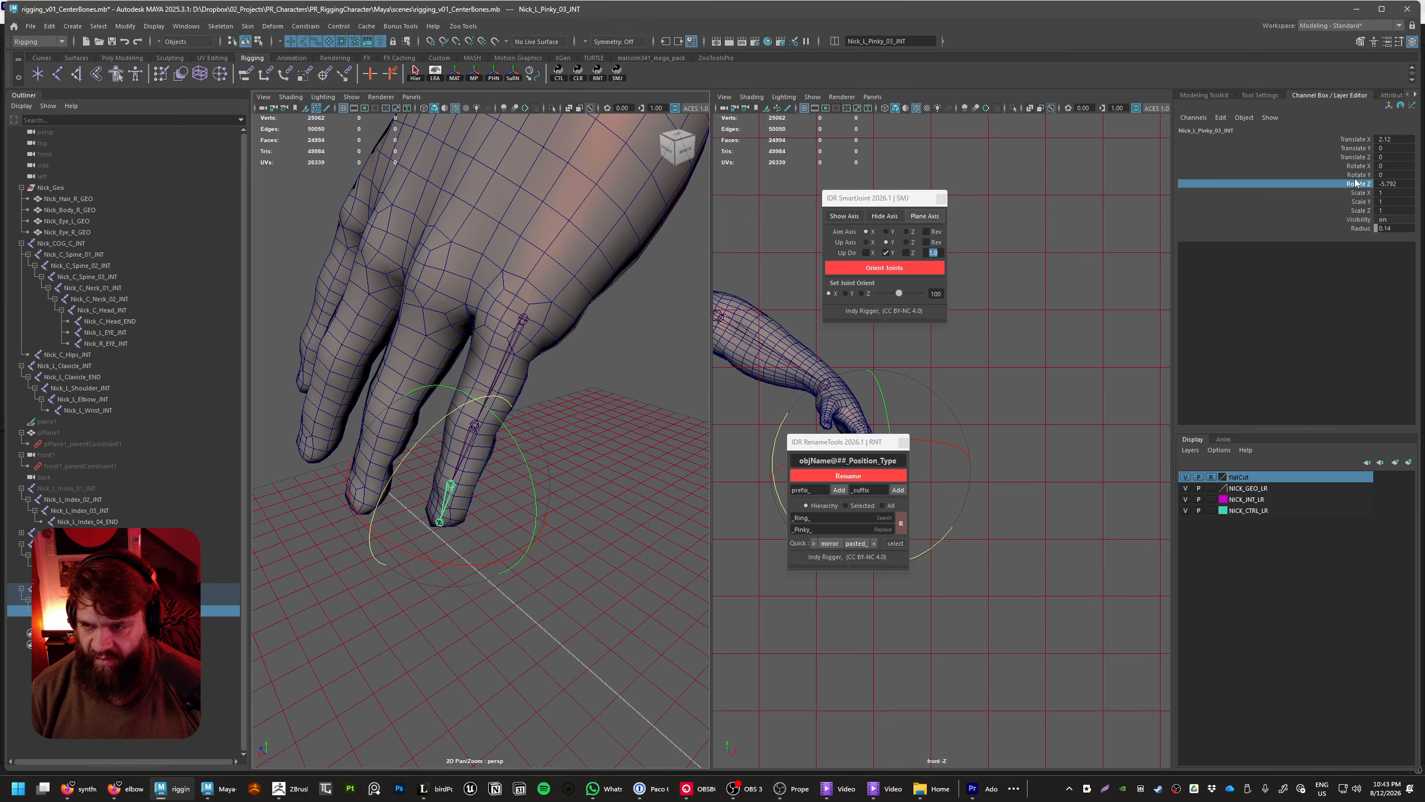
pyautogui.rightClick(1354, 179)
pyautogui.rightClick(1344, 185)
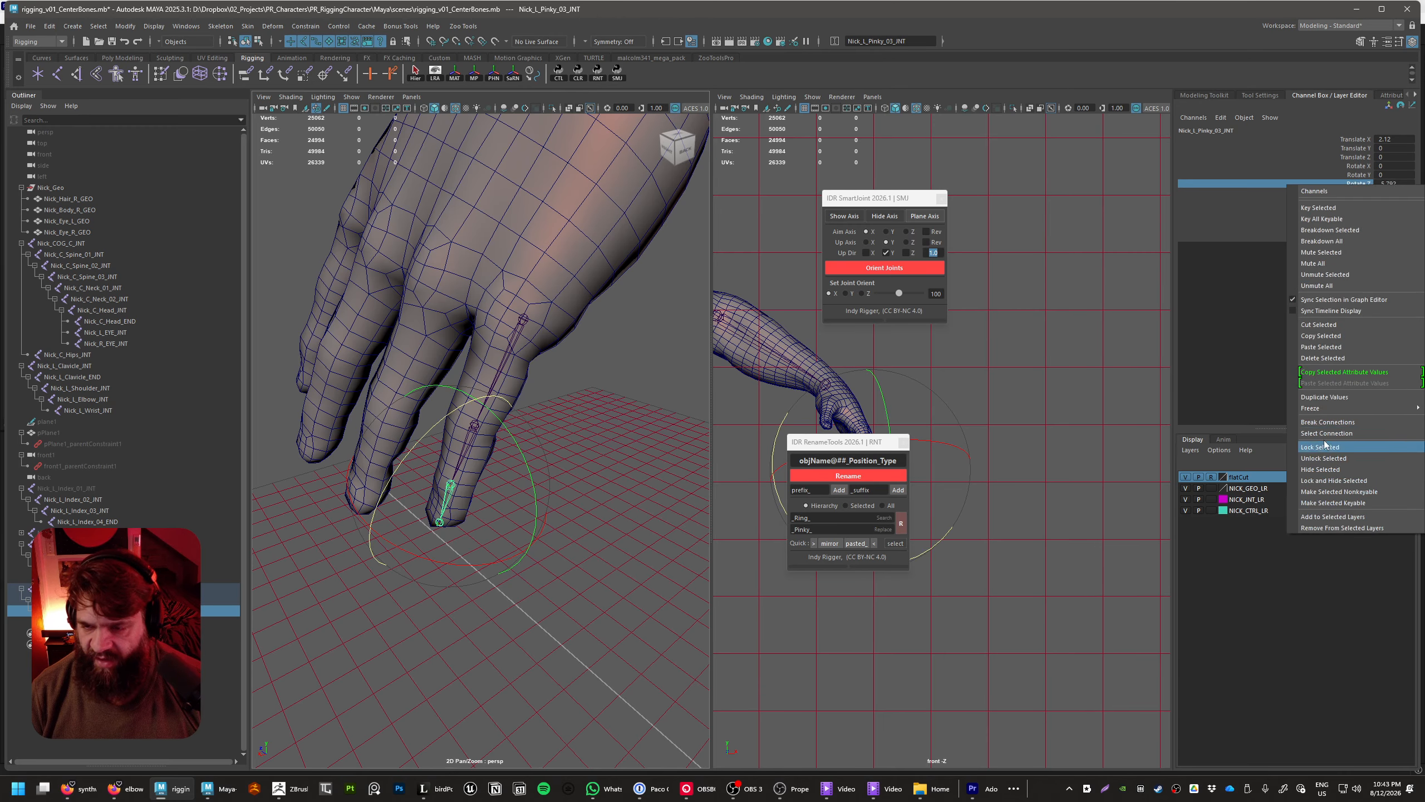
pyautogui.click(1329, 399)
pyautogui.click(1366, 192)
pyautogui.rightClick(1361, 188)
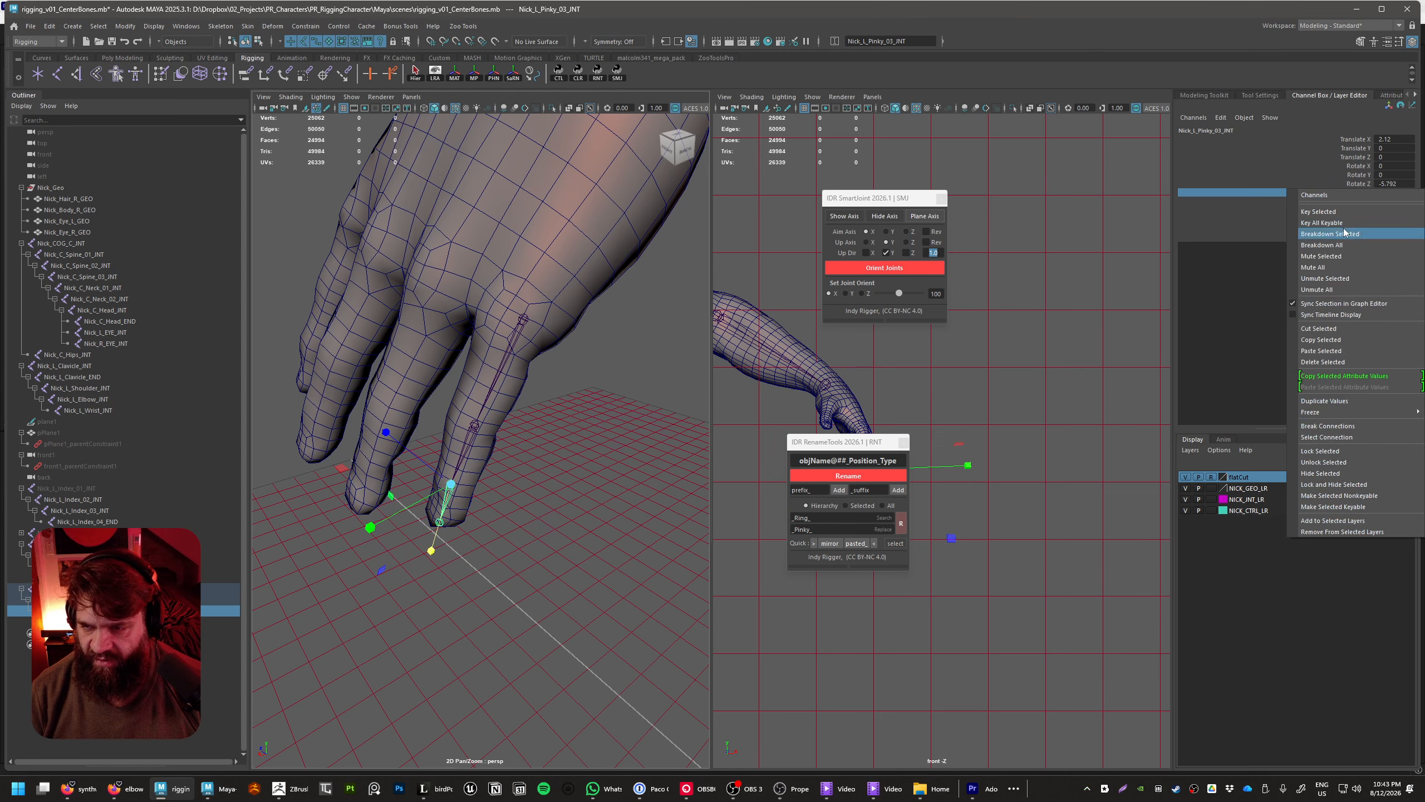
pyautogui.click(1356, 184)
pyautogui.rightClick(1349, 185)
pyautogui.moveTo(1323, 406)
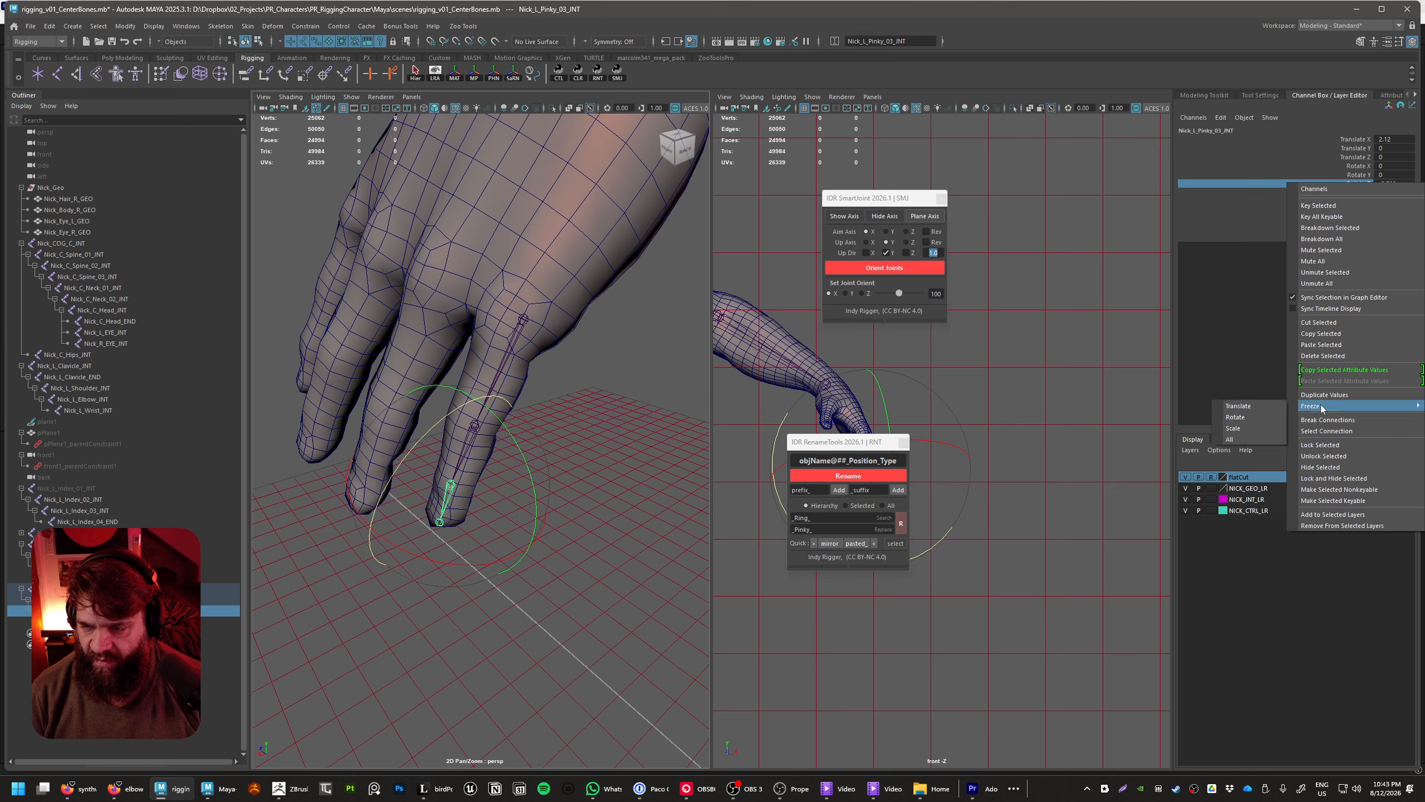
pyautogui.click(1244, 428)
# Freeze the scale of Nick_L_Pinky_01_INT so Scale X, Y and Z become 1
pyautogui.click(477, 425)
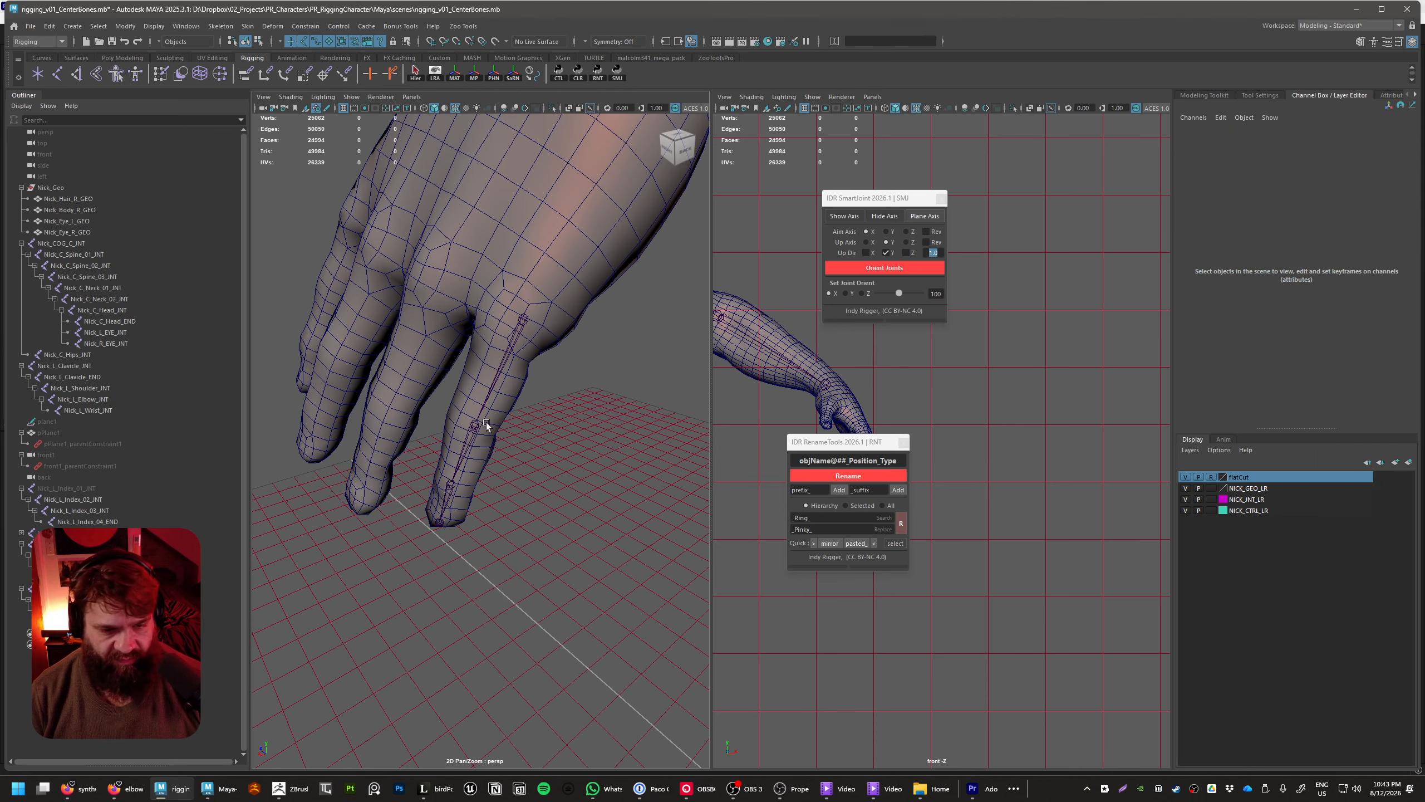
pyautogui.click(596, 316)
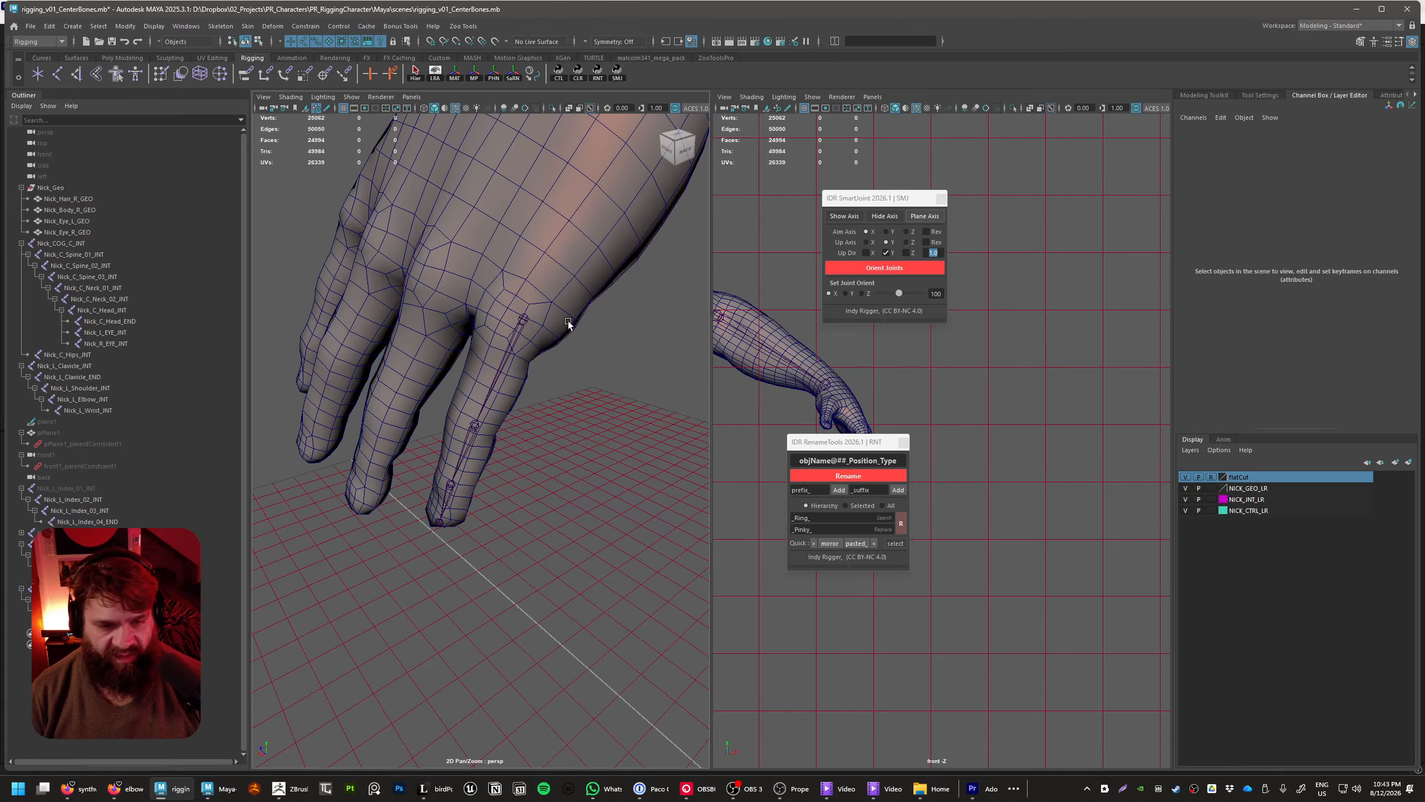
pyautogui.click(521, 321)
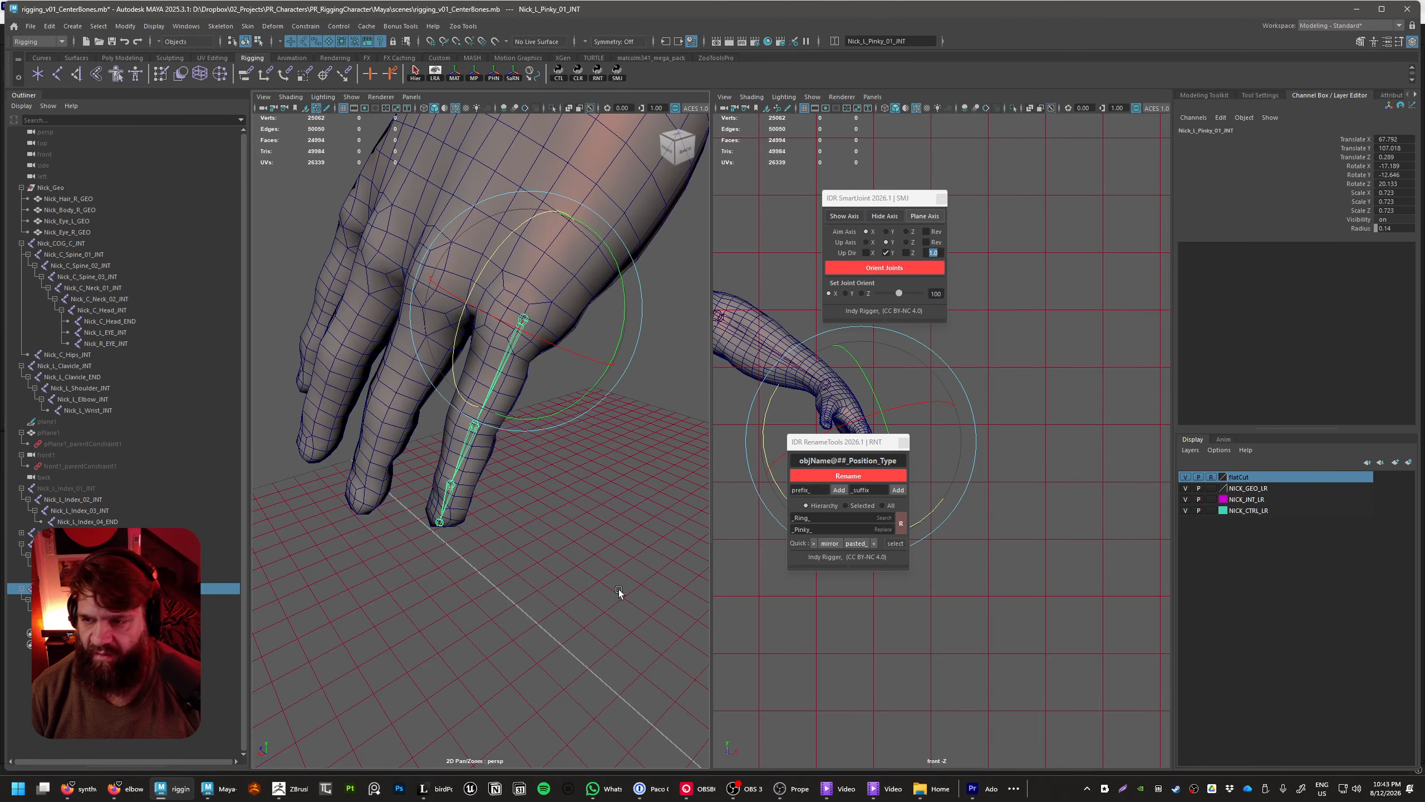
pyautogui.click(1372, 219)
pyautogui.moveTo(1360, 210); pyautogui.dragTo(1361, 192)
pyautogui.rightClick(1360, 191)
pyautogui.moveTo(1328, 414)
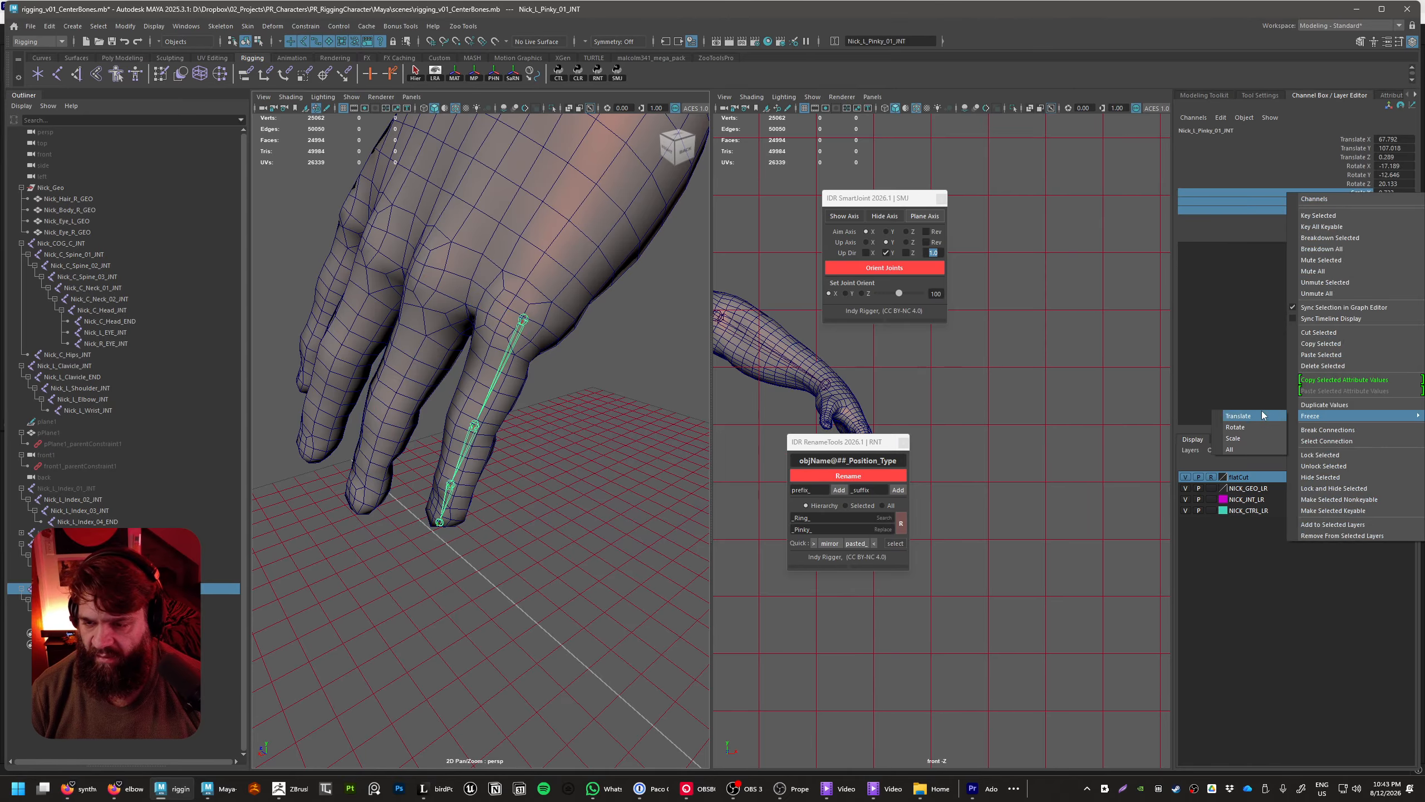
pyautogui.click(1251, 438)
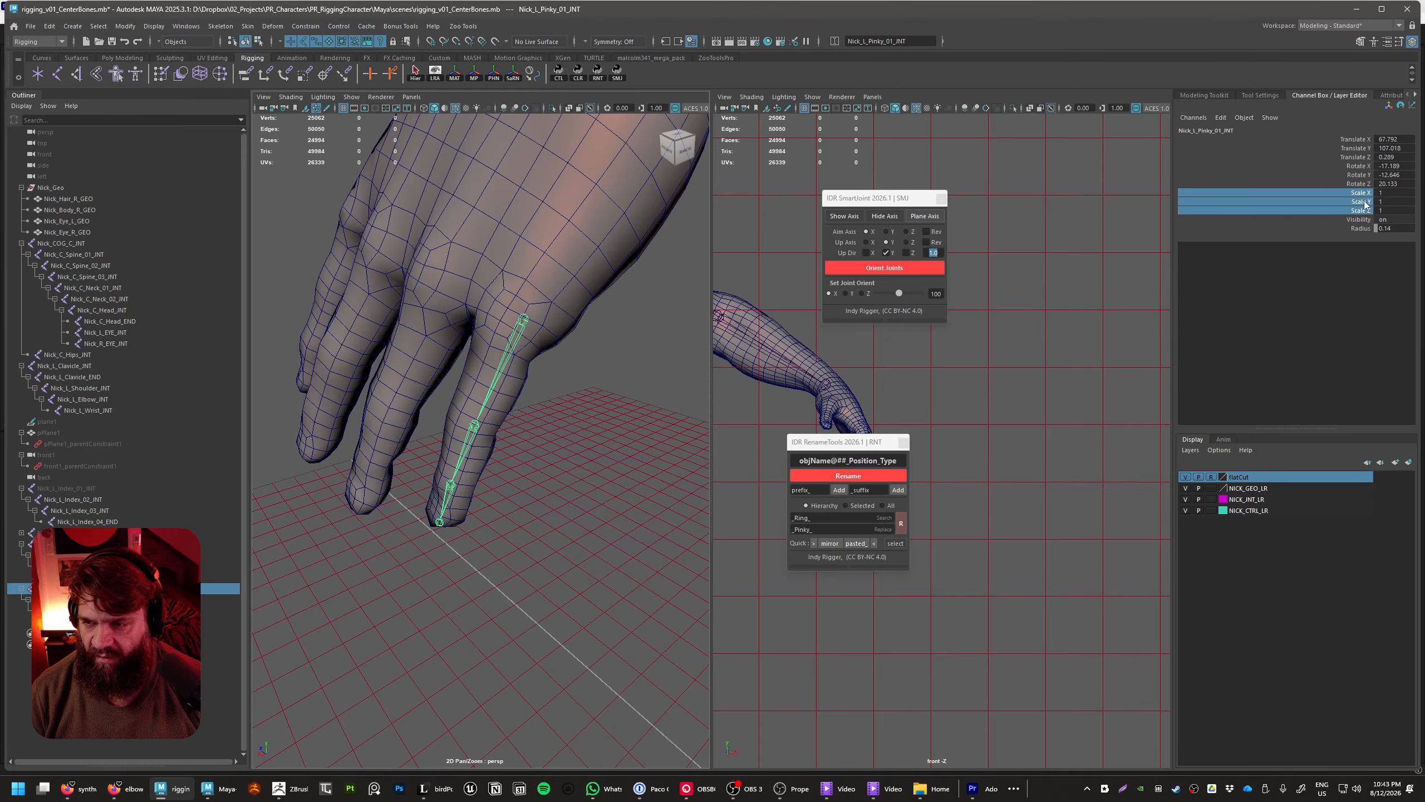
# Check the rotate and scale channels of Nick_L_Pinky_02_INT, Nick_L_Pinky_03_INT and Nick_L_Pinky_01_INT for clean values
pyautogui.click(611, 460)
pyautogui.click(467, 435)
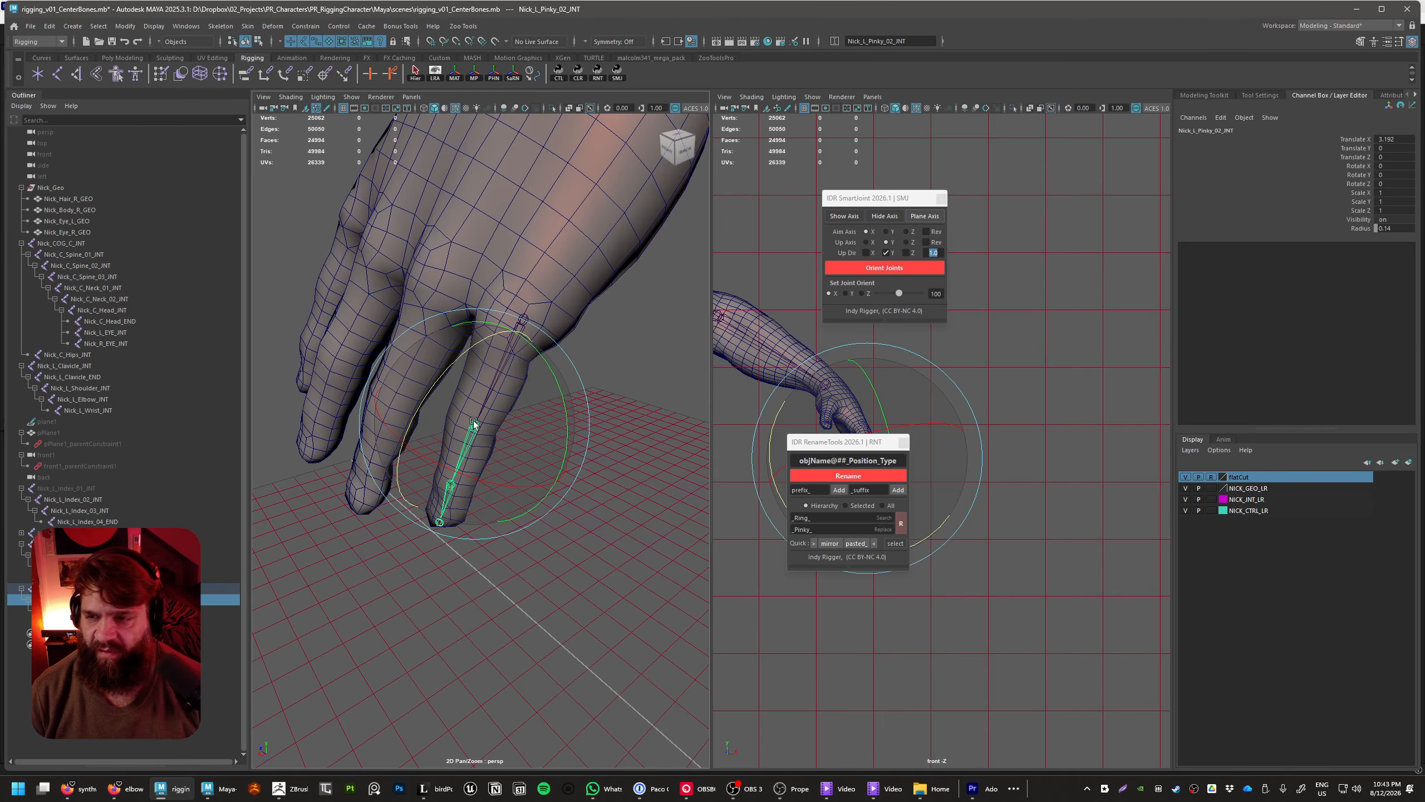
pyautogui.press('w')
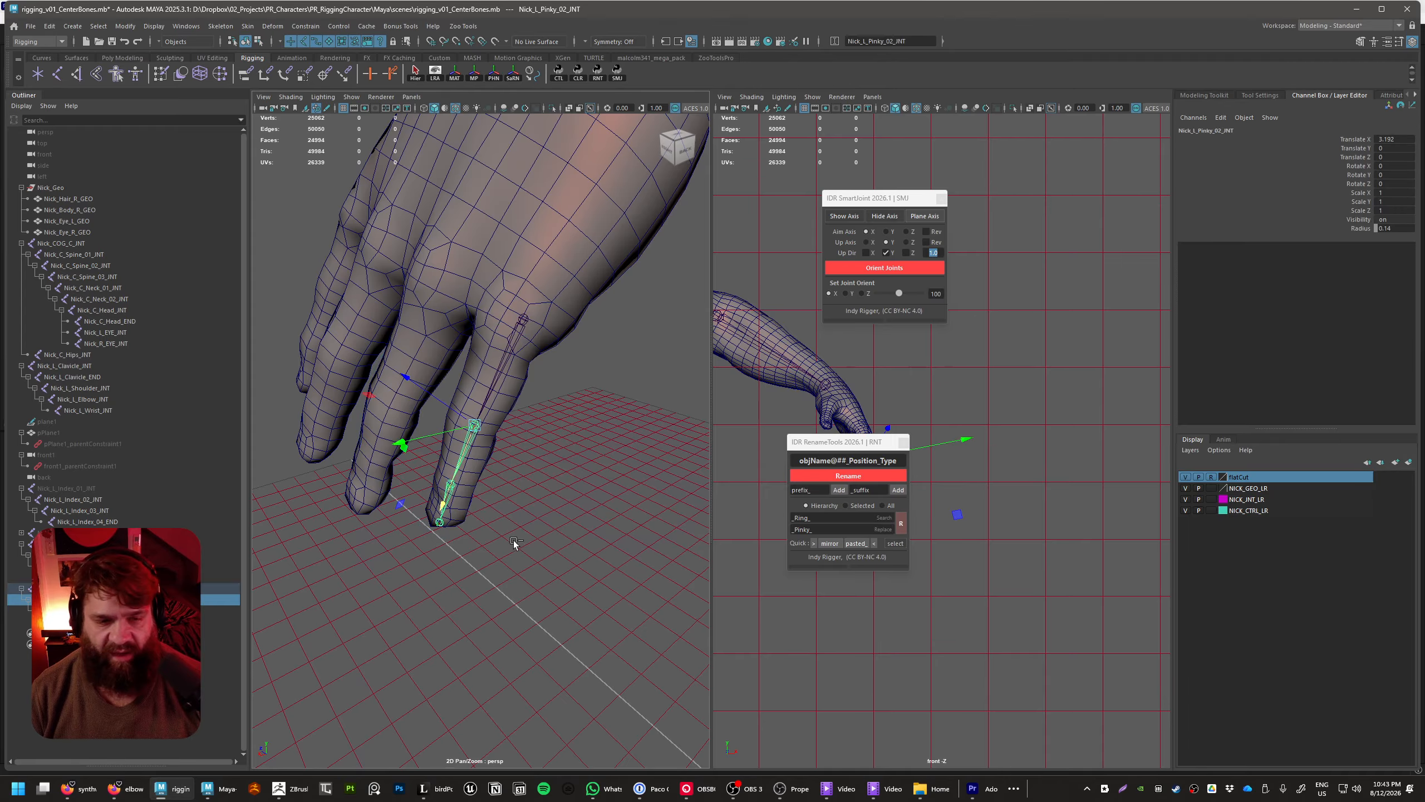
pyautogui.click(514, 540)
pyautogui.click(454, 489)
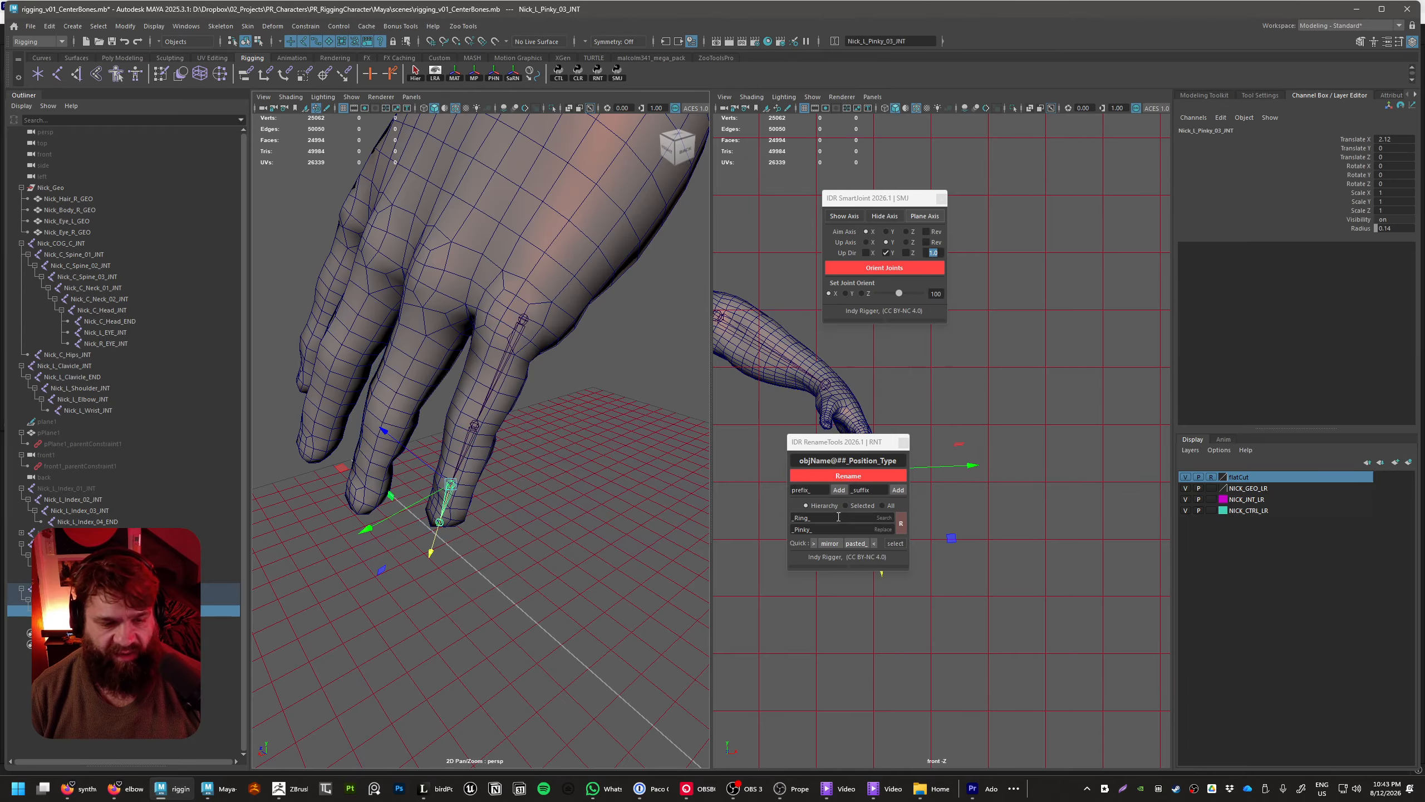
pyautogui.click(617, 471)
pyautogui.click(523, 320)
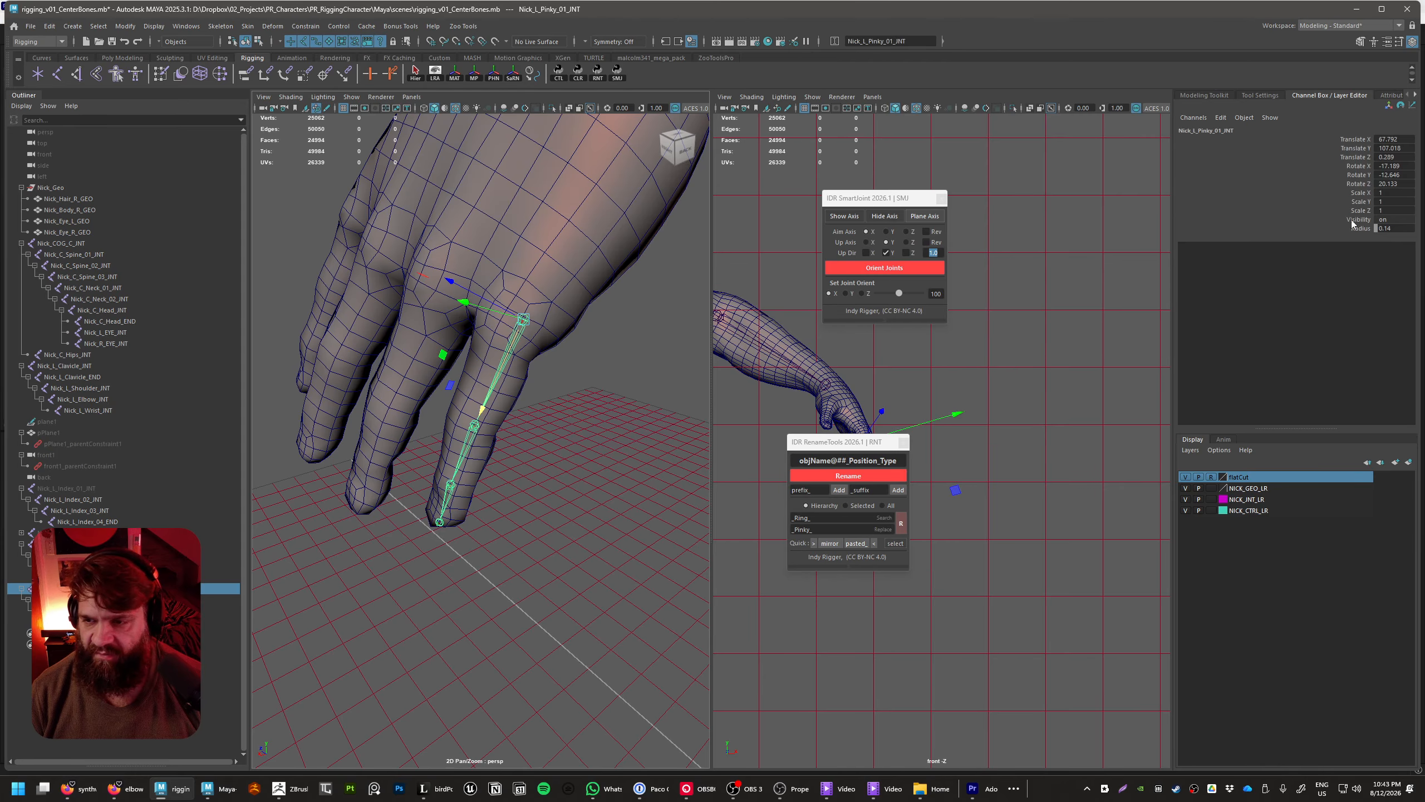
pyautogui.click(520, 467)
pyautogui.scroll(-5, 519, 466)
pyautogui.keyDown('alt'); pyautogui.moveTo(500, 465); pyautogui.dragTo(469, 467); pyautogui.keyUp('alt')
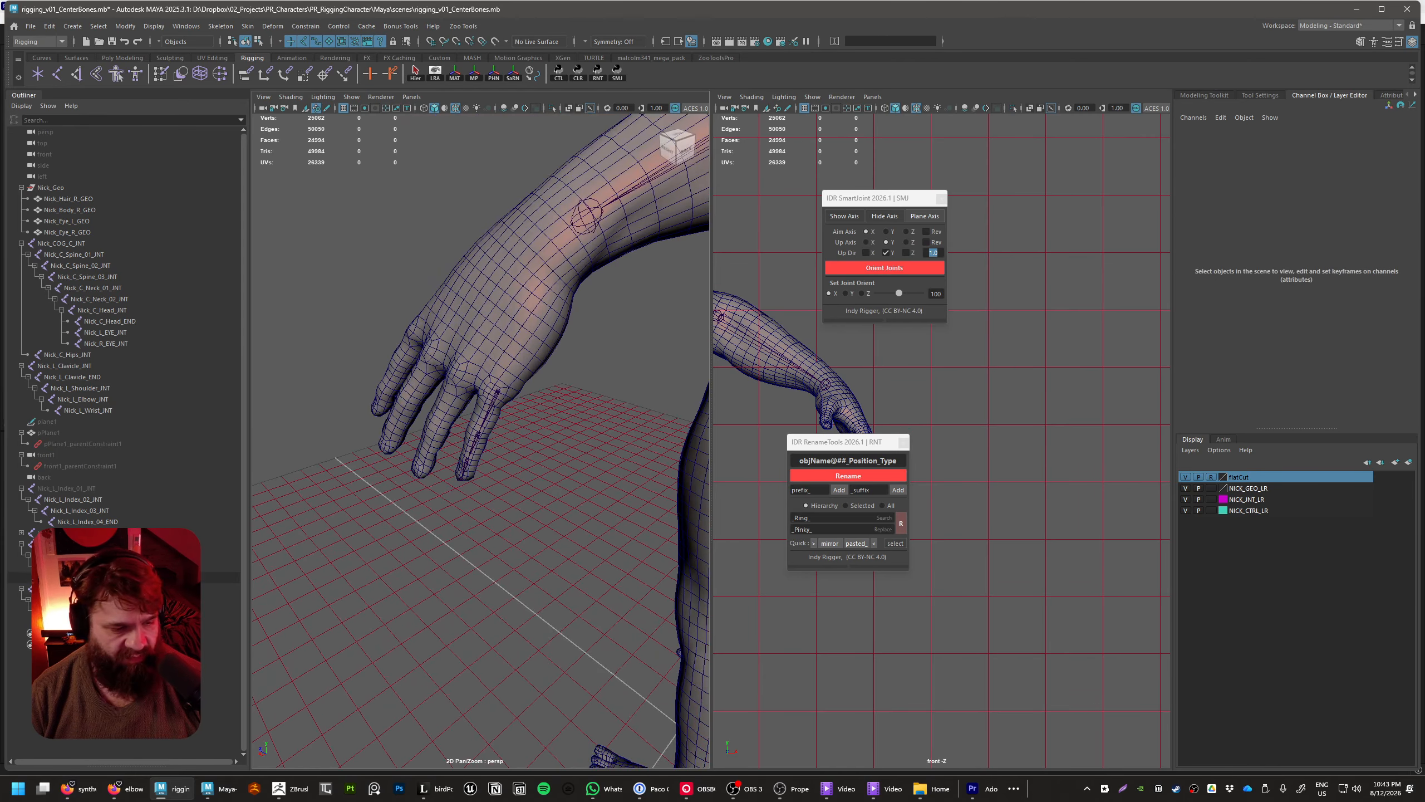
# Select all finger joints from Nick_L_Index_01_INT to Nick_L_Pinky_04_END, unhide the hidden chains and clear the selection
pyautogui.click(90, 621)
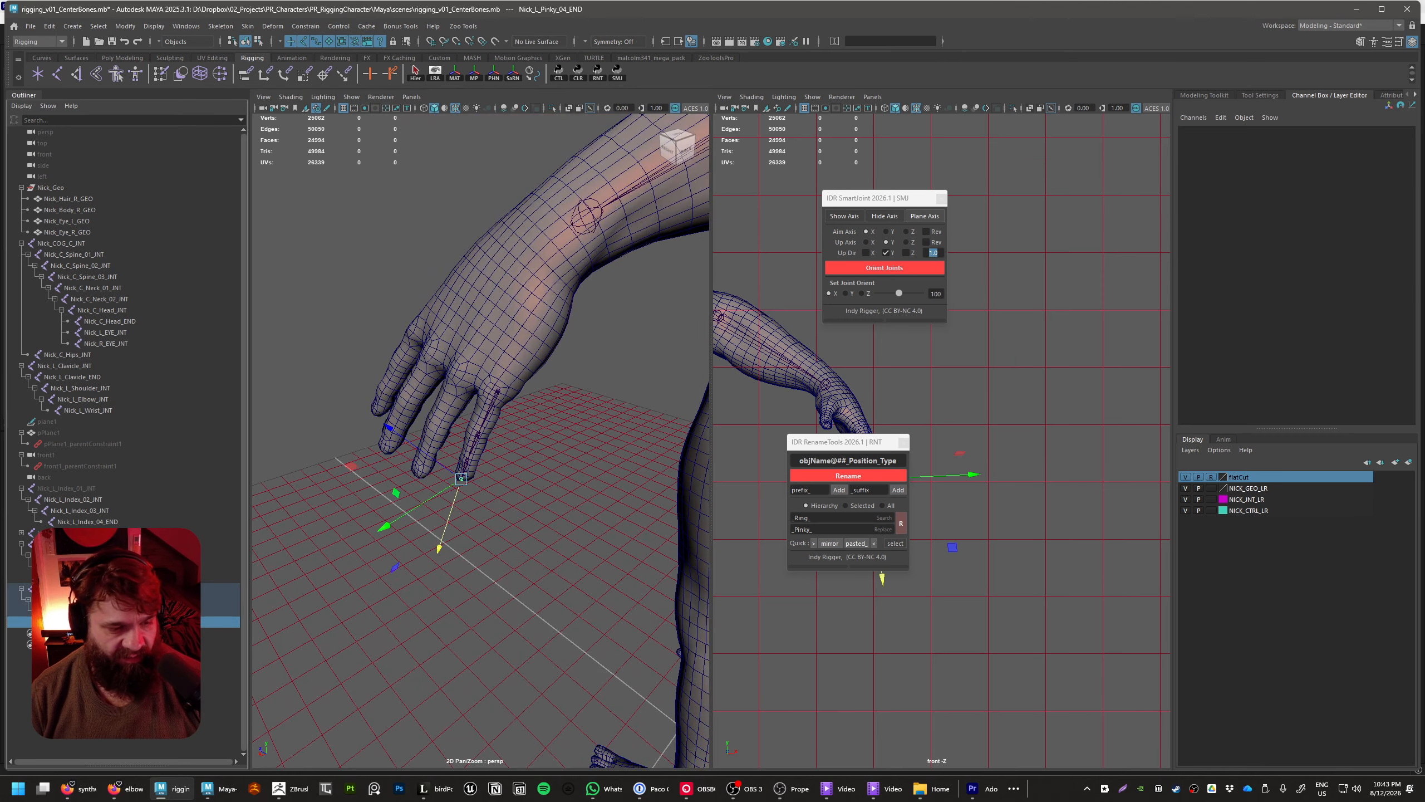
pyautogui.keyDown('shift'); pyautogui.click(80, 489); pyautogui.keyUp('shift')
pyautogui.hotkey('shift', 'h')
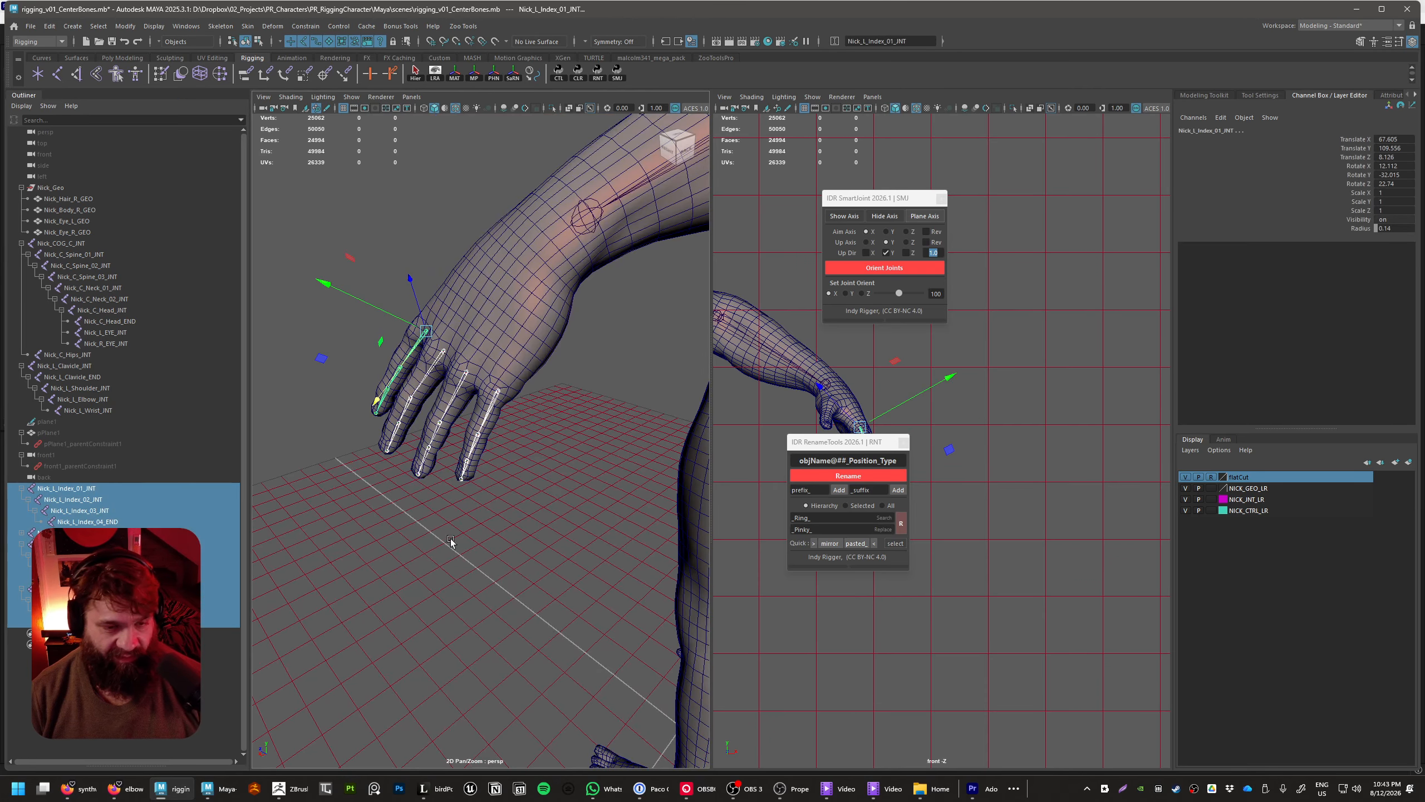
pyautogui.moveTo(450, 539)
pyautogui.keyDown('alt'); pyautogui.mouseDown()
pyautogui.moveTo(614, 545)
pyautogui.moveTo(467, 566)
pyautogui.moveTo(451, 518)
pyautogui.mouseUp(); pyautogui.keyUp('alt')
pyautogui.click(614, 547)
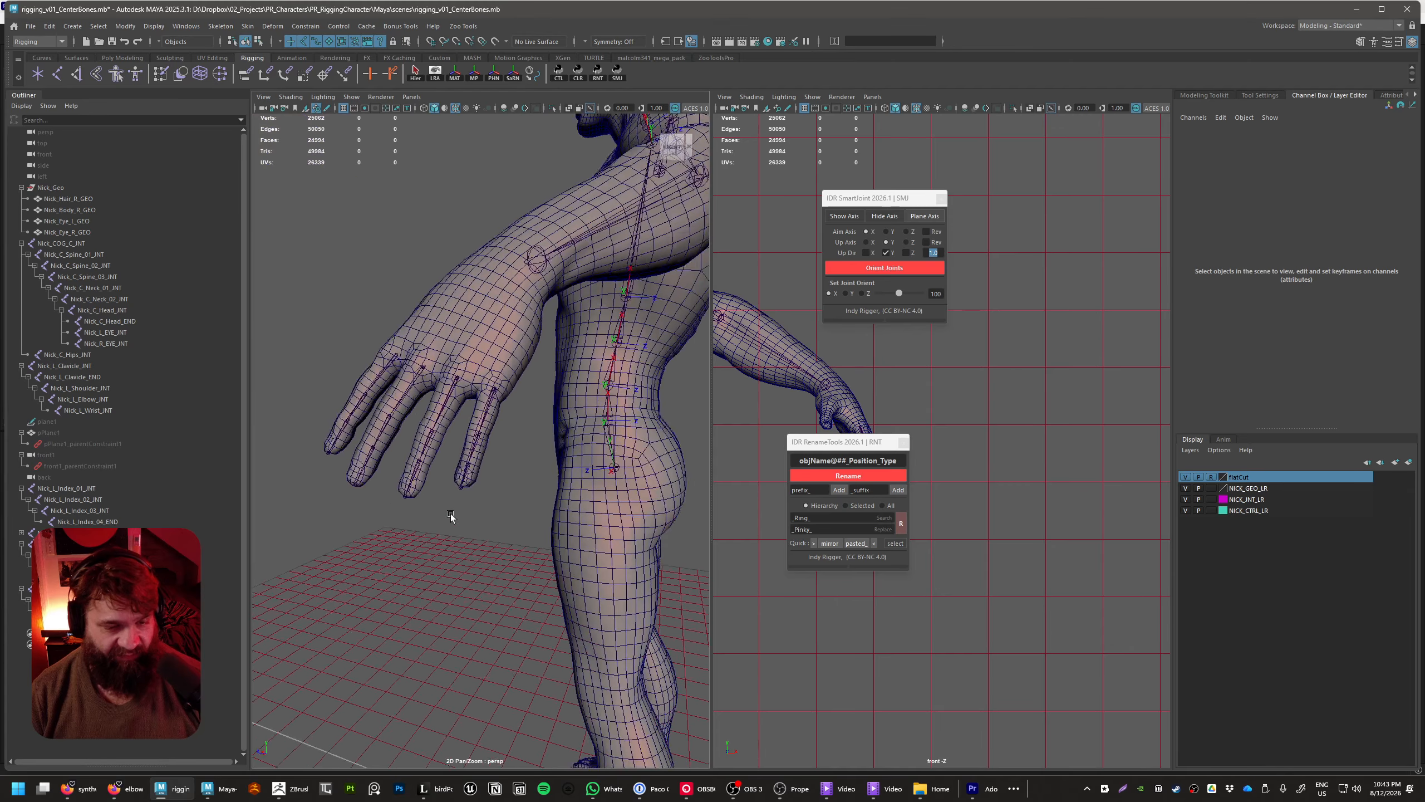
# Move Nick_L_Index_01_INT to the thumb's base at about 60.5, 111.9, 5.2 and rotate it to about 27.9, -67.6, 3.1 along the thumb
pyautogui.keyDown('alt'); pyautogui.moveTo(451, 519); pyautogui.dragTo(509, 564, button='right'); pyautogui.keyUp('alt')
pyautogui.keyDown('alt'); pyautogui.moveTo(510, 565); pyautogui.dragTo(510, 463); pyautogui.keyUp('alt')
pyautogui.keyDown('alt'); pyautogui.moveTo(390, 299); pyautogui.dragTo(539, 495); pyautogui.keyUp('alt')
pyautogui.keyDown('alt'); pyautogui.moveTo(539, 495); pyautogui.dragTo(563, 436, button='right'); pyautogui.keyUp('alt')
pyautogui.moveTo(564, 437)
pyautogui.keyDown('alt'); pyautogui.mouseDown()
pyautogui.moveTo(511, 434)
pyautogui.moveTo(542, 446)
pyautogui.mouseUp(); pyautogui.keyUp('alt')
pyautogui.click(565, 471)
pyautogui.moveTo(625, 492); pyautogui.dragTo(500, 365)
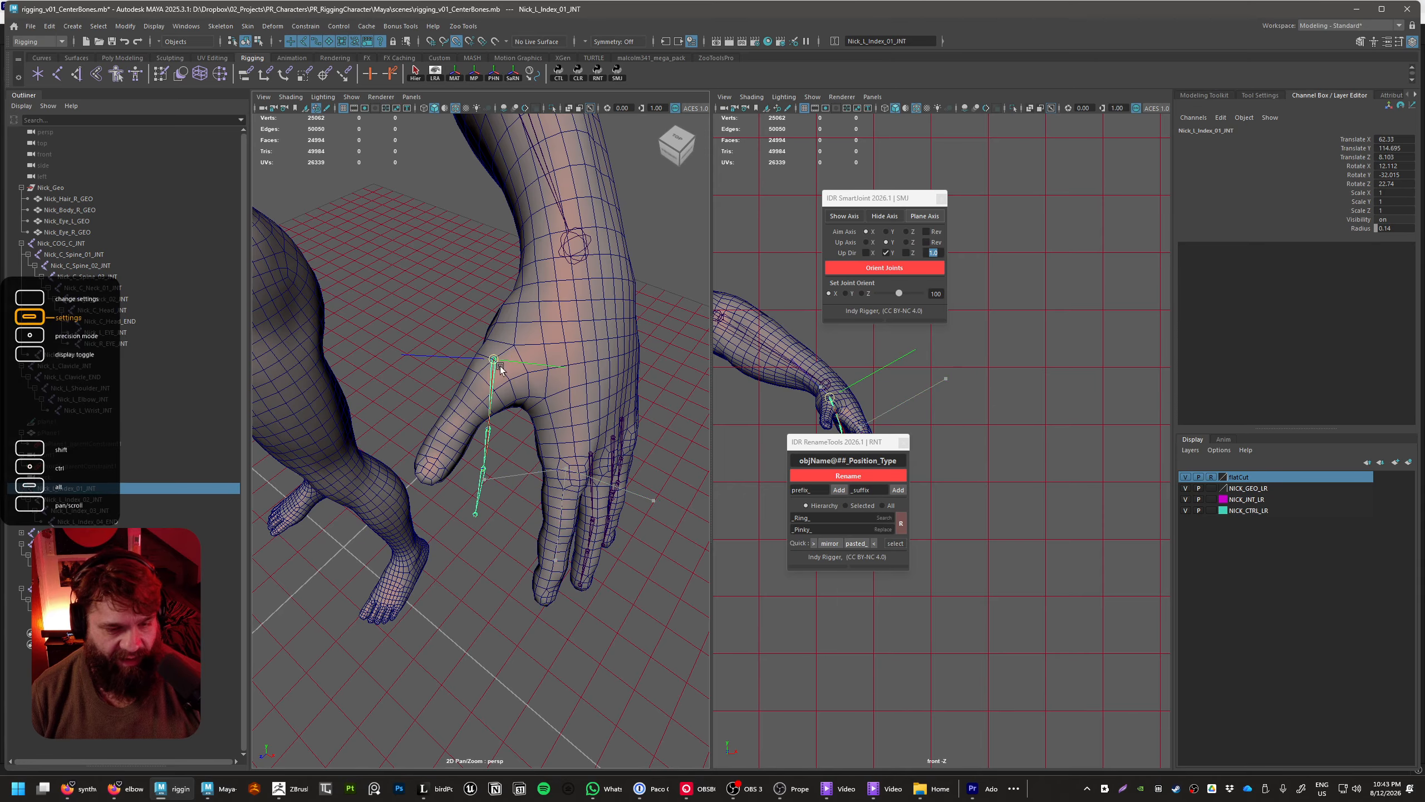
pyautogui.press('e')
pyautogui.moveTo(407, 390); pyautogui.dragTo(396, 321)
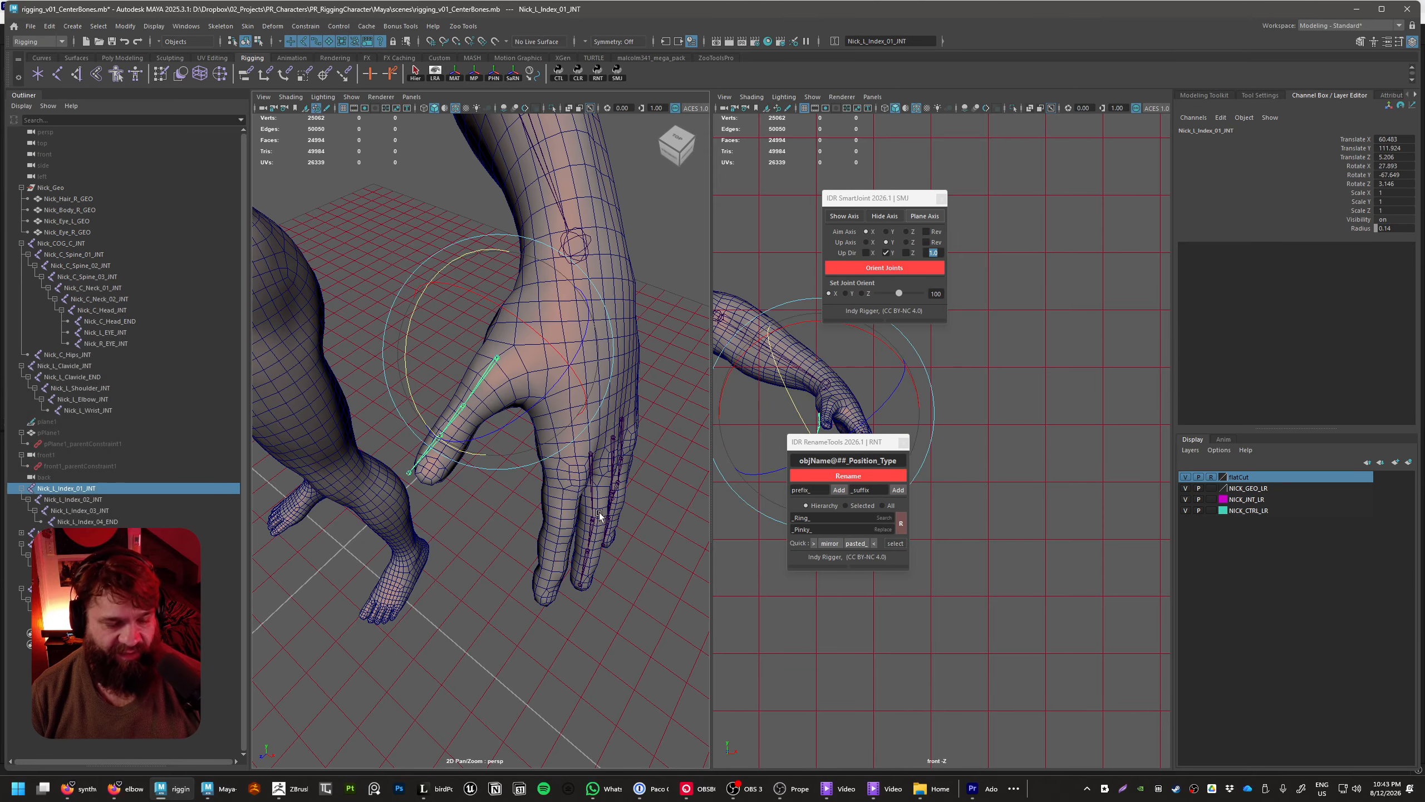
# Undo the move and rotation that placed Nick_L_Index_01_INT at the thumb
pyautogui.hotkey('ctrl', 'z')
pyautogui.hotkey('ctrl', 'z')
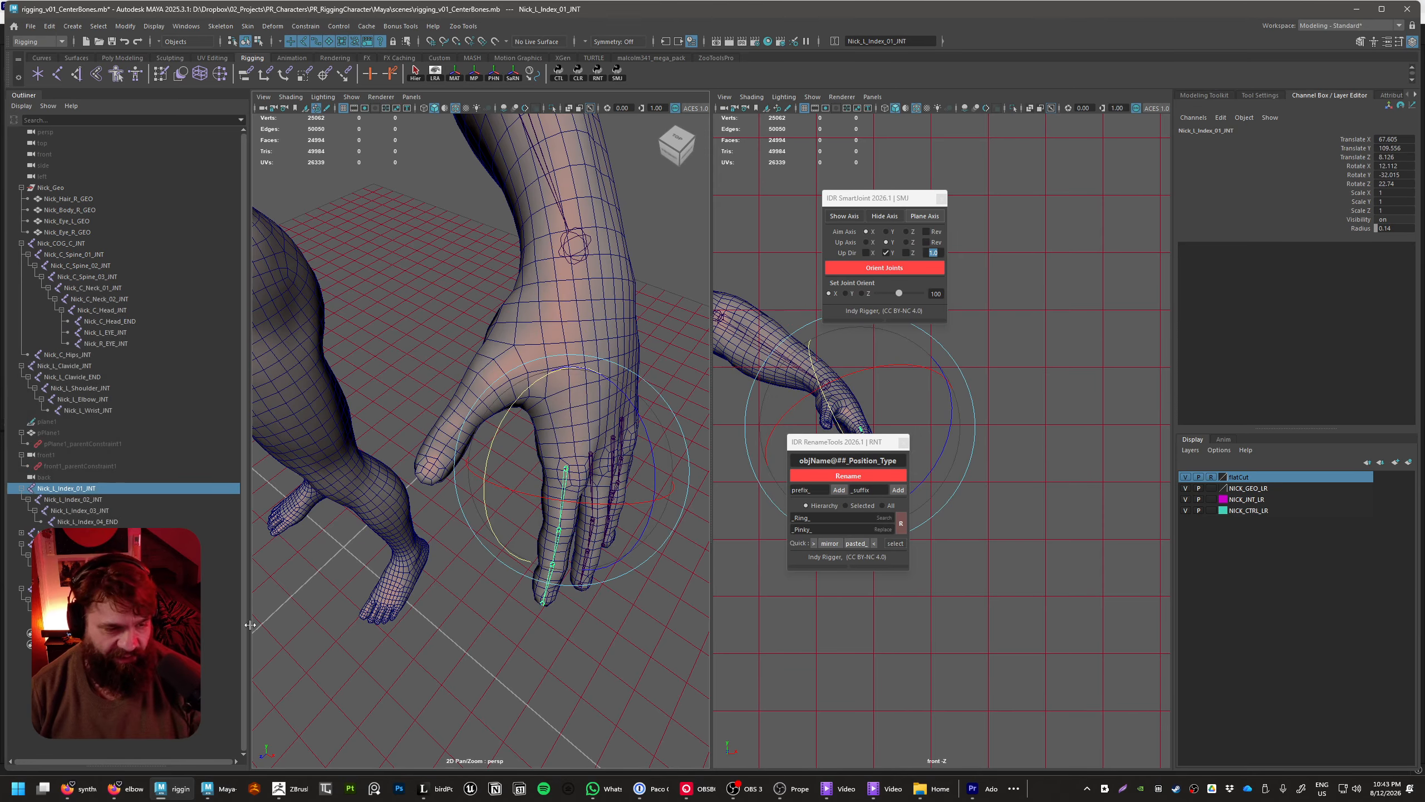
# Duplicate the Nick_L_Pinky_01_INT chain and move the copy to the thumb's base at about 63.5, 114.1, 8.3
pyautogui.click(112, 589)
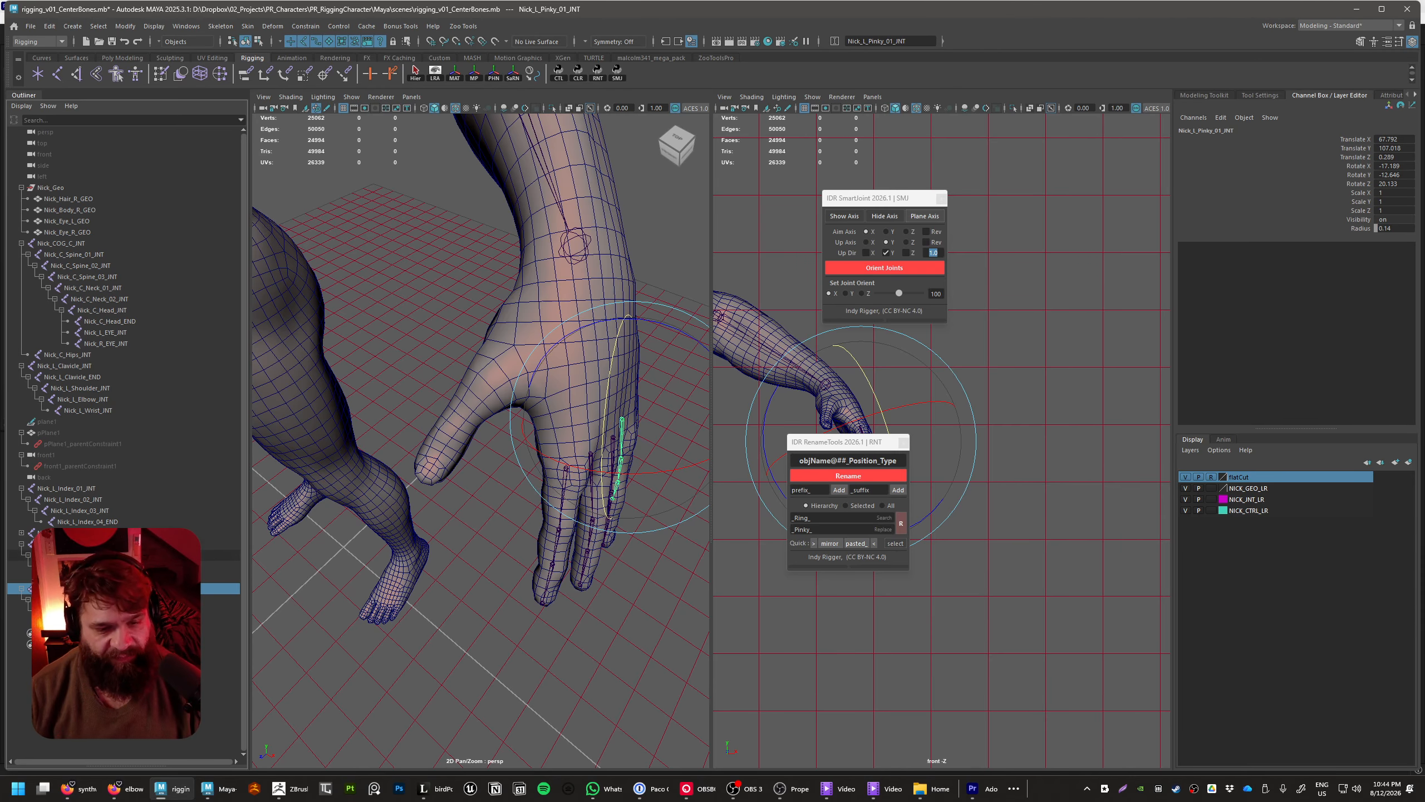
pyautogui.keyDown('alt'); pyautogui.moveTo(451, 559); pyautogui.dragTo(499, 563); pyautogui.keyUp('alt')
pyautogui.keyDown('alt'); pyautogui.moveTo(499, 563); pyautogui.dragTo(524, 481, button='right'); pyautogui.keyUp('alt')
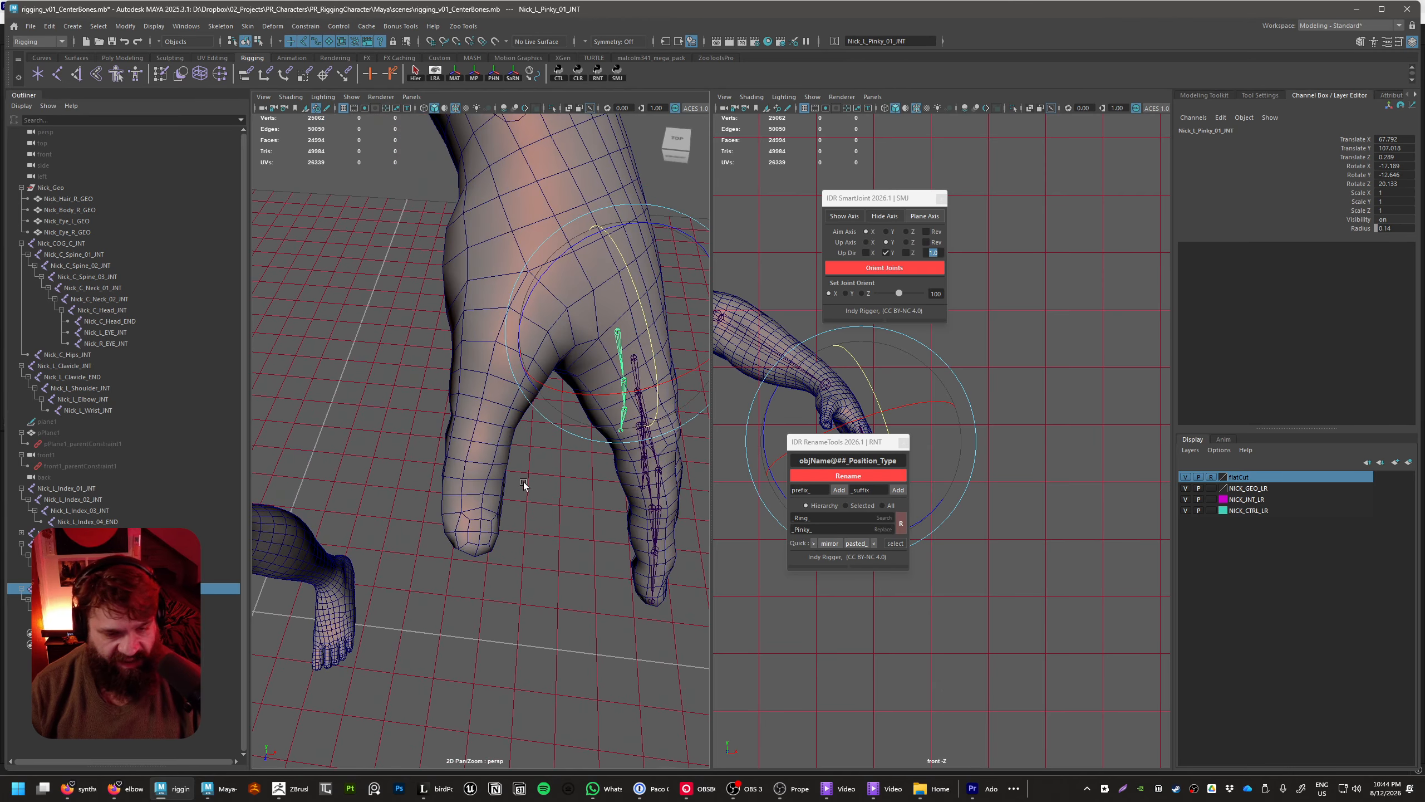
pyautogui.keyDown('alt'); pyautogui.moveTo(497, 478); pyautogui.dragTo(356, 508); pyautogui.keyUp('alt')
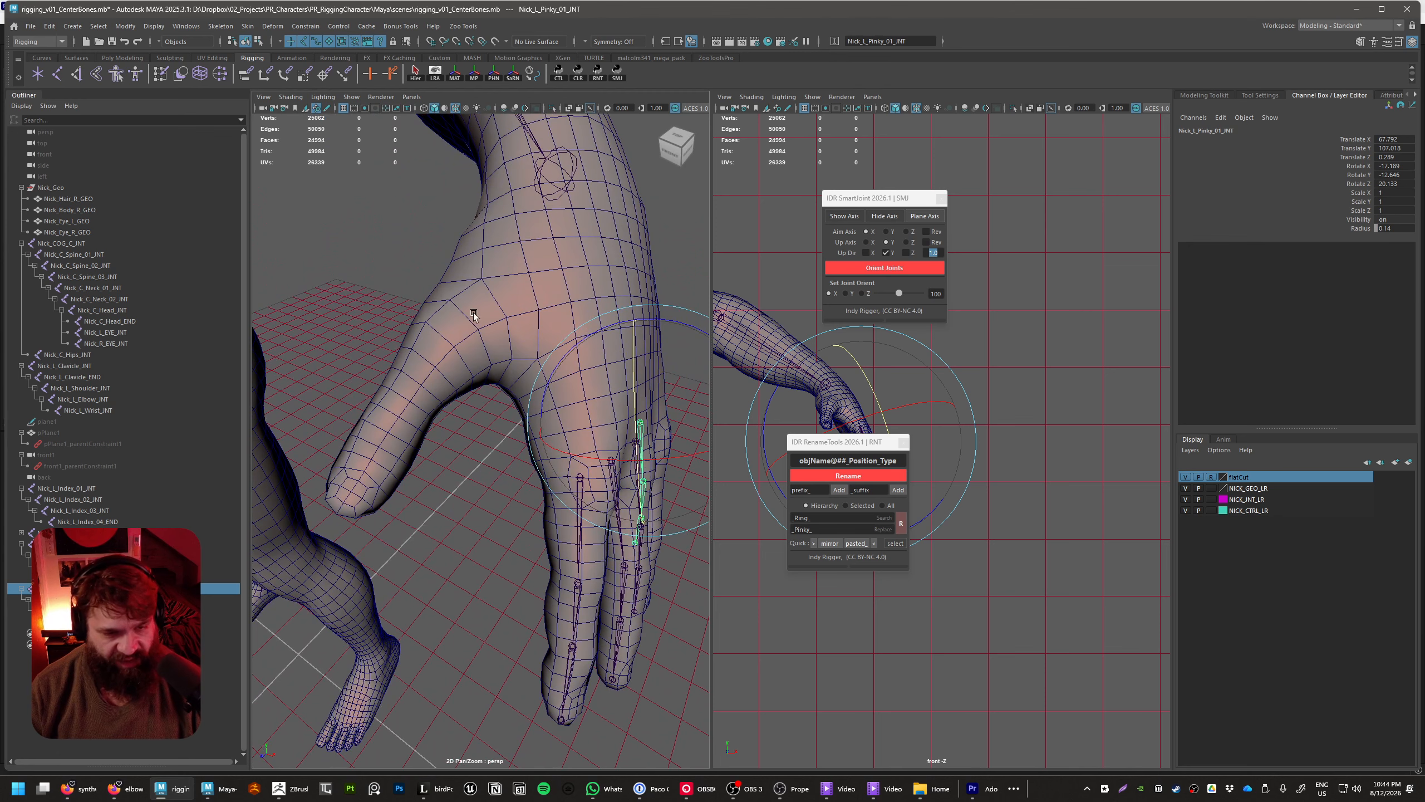
pyautogui.click(456, 513)
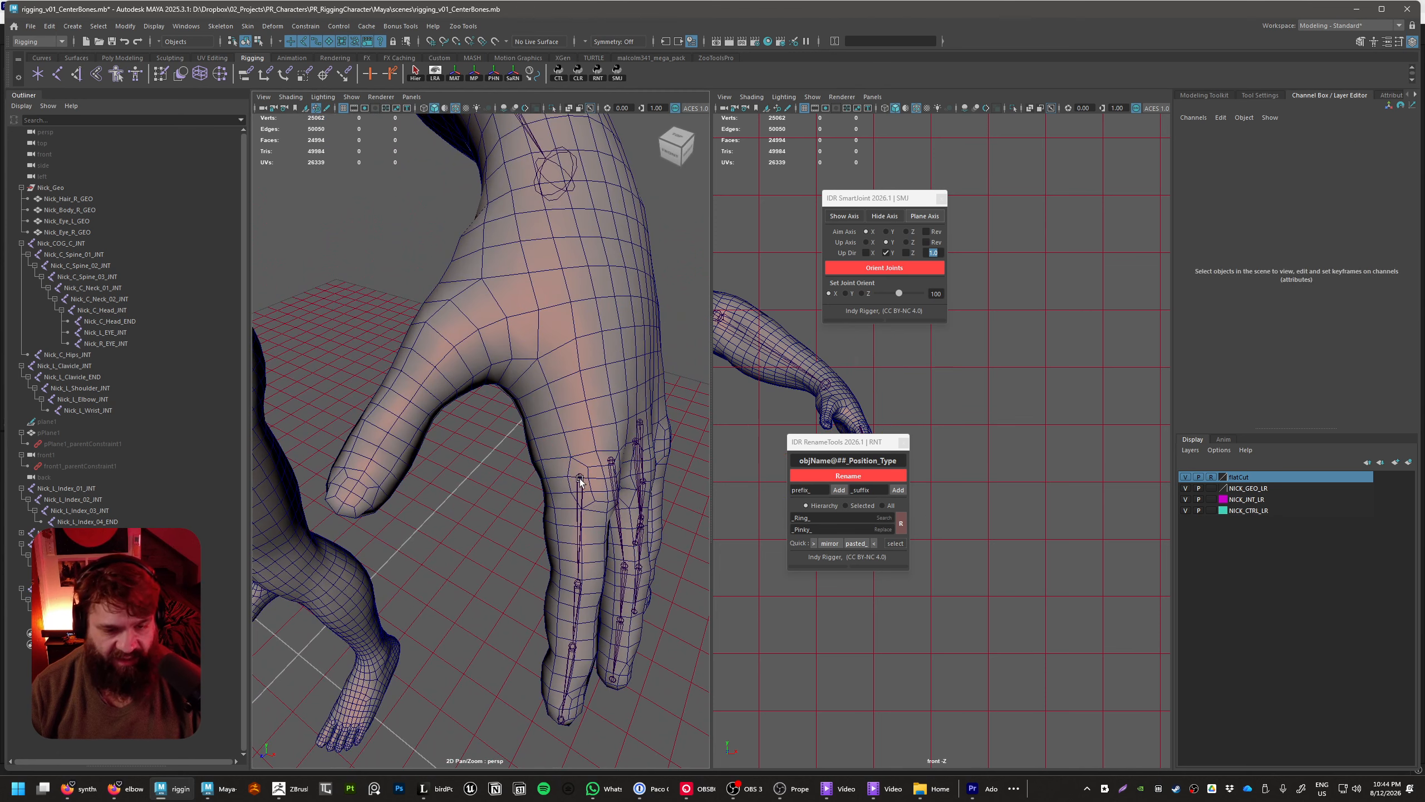
pyautogui.keyDown('alt'); pyautogui.moveTo(579, 479); pyautogui.dragTo(676, 563); pyautogui.keyUp('alt')
pyautogui.click(682, 516)
pyautogui.keyDown('alt'); pyautogui.moveTo(682, 516); pyautogui.dragTo(623, 567, button='right'); pyautogui.keyUp('alt')
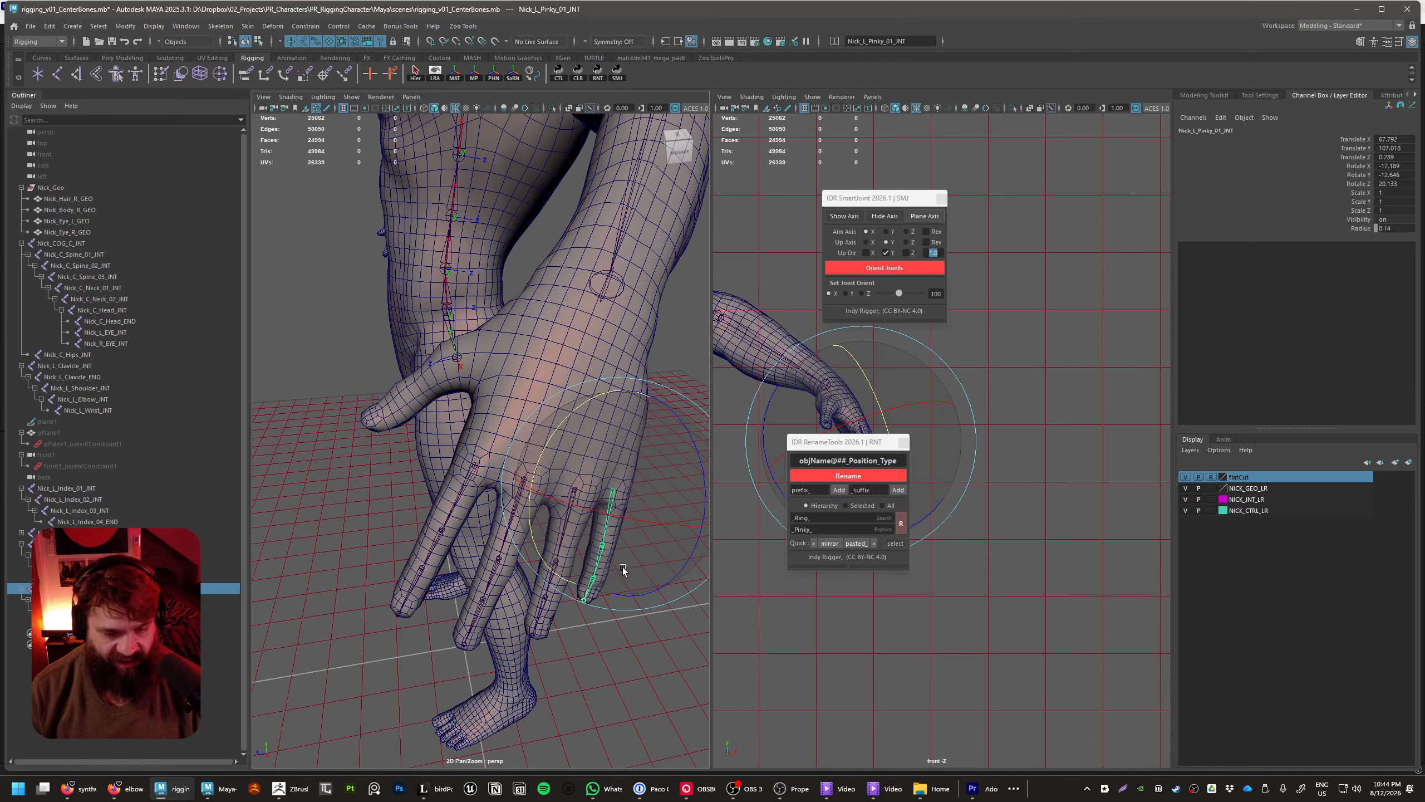
pyautogui.press('w')
pyautogui.hotkey('ctrl', 'd')
pyautogui.keyDown('alt'); pyautogui.moveTo(655, 554); pyautogui.dragTo(468, 362); pyautogui.keyUp('alt')
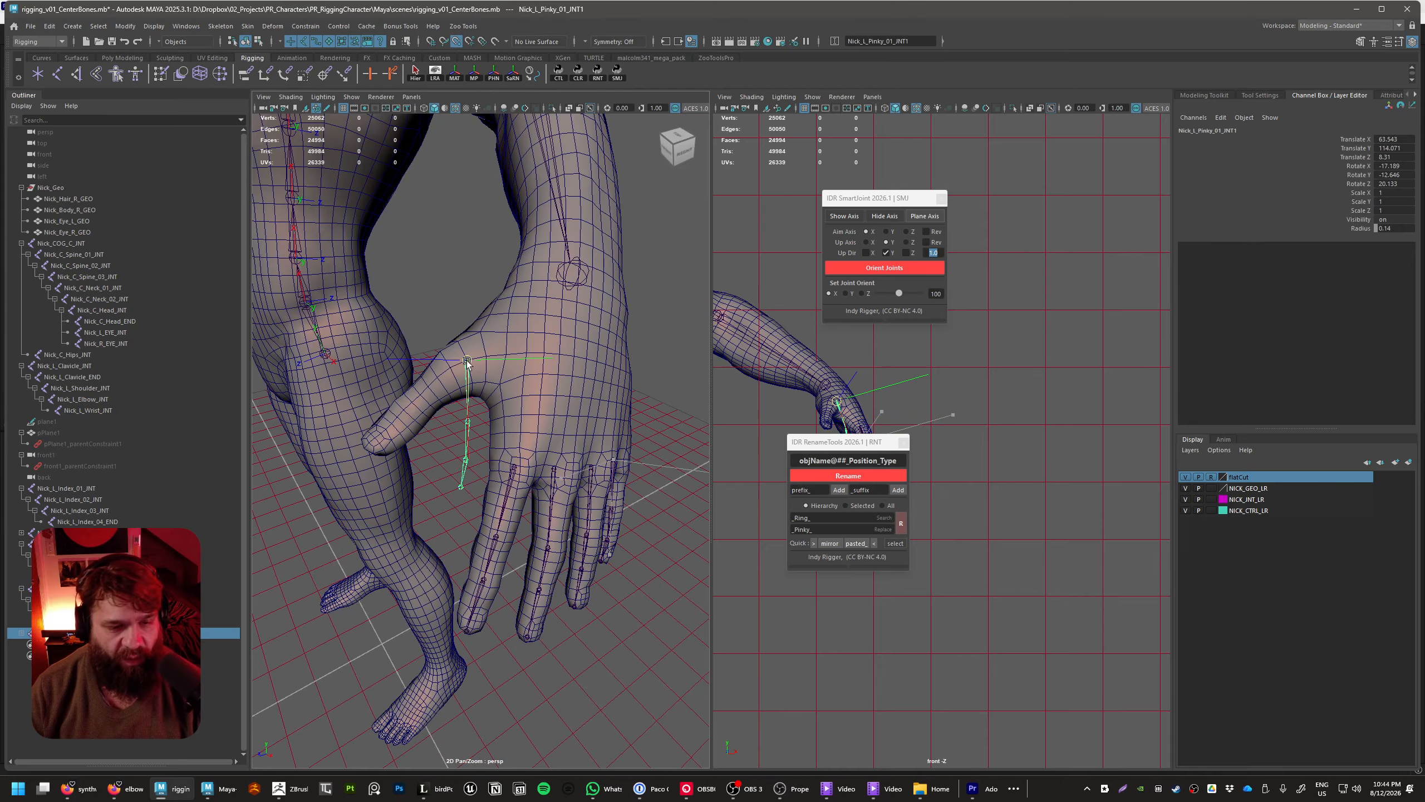
# Rename the four joints of the duplicated pinky chain by replacing _Pinky_ with _Thumb_ in their names
pyautogui.keyDown('alt'); pyautogui.moveTo(462, 468); pyautogui.dragTo(540, 512); pyautogui.keyUp('alt')
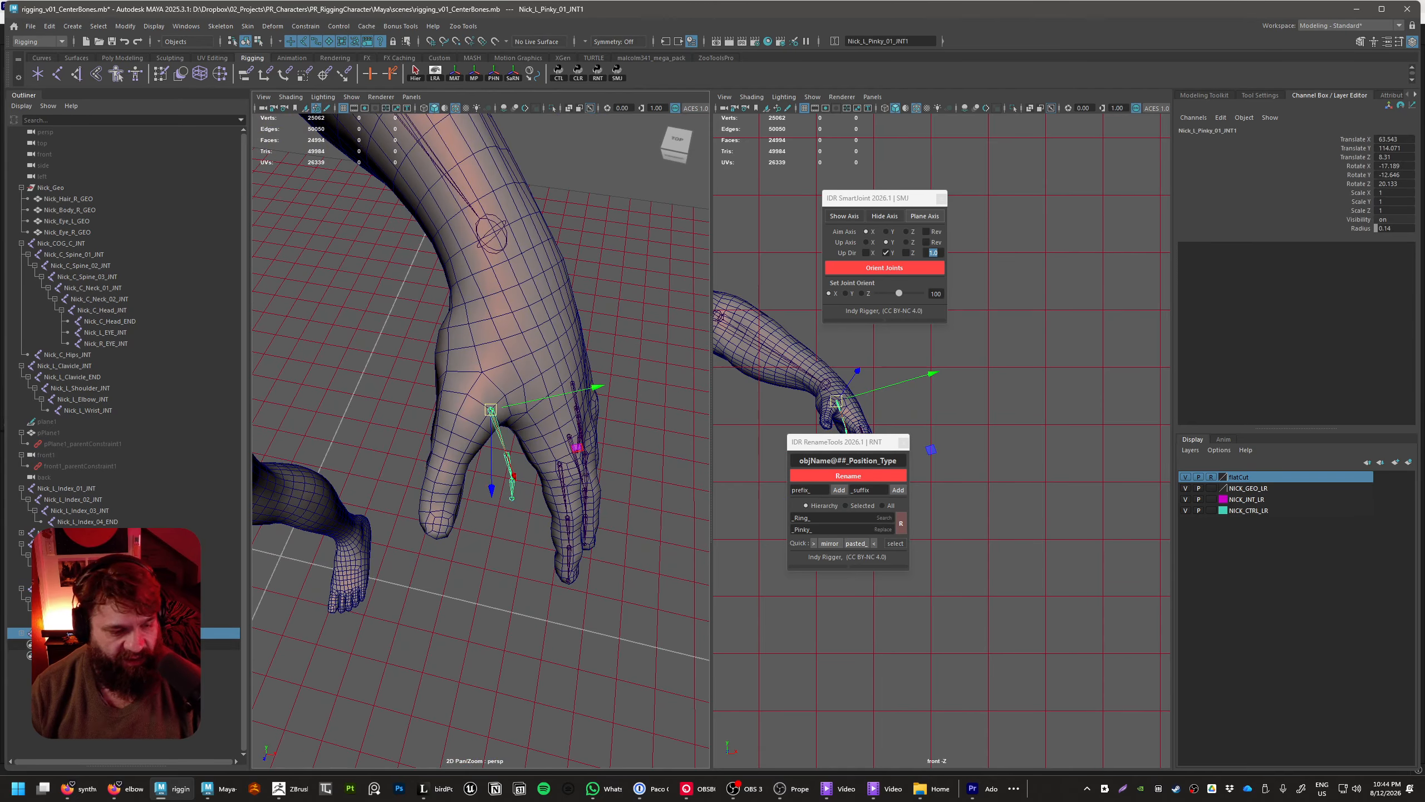
pyautogui.keyDown('shift'); pyautogui.click(22, 633); pyautogui.keyUp('shift')
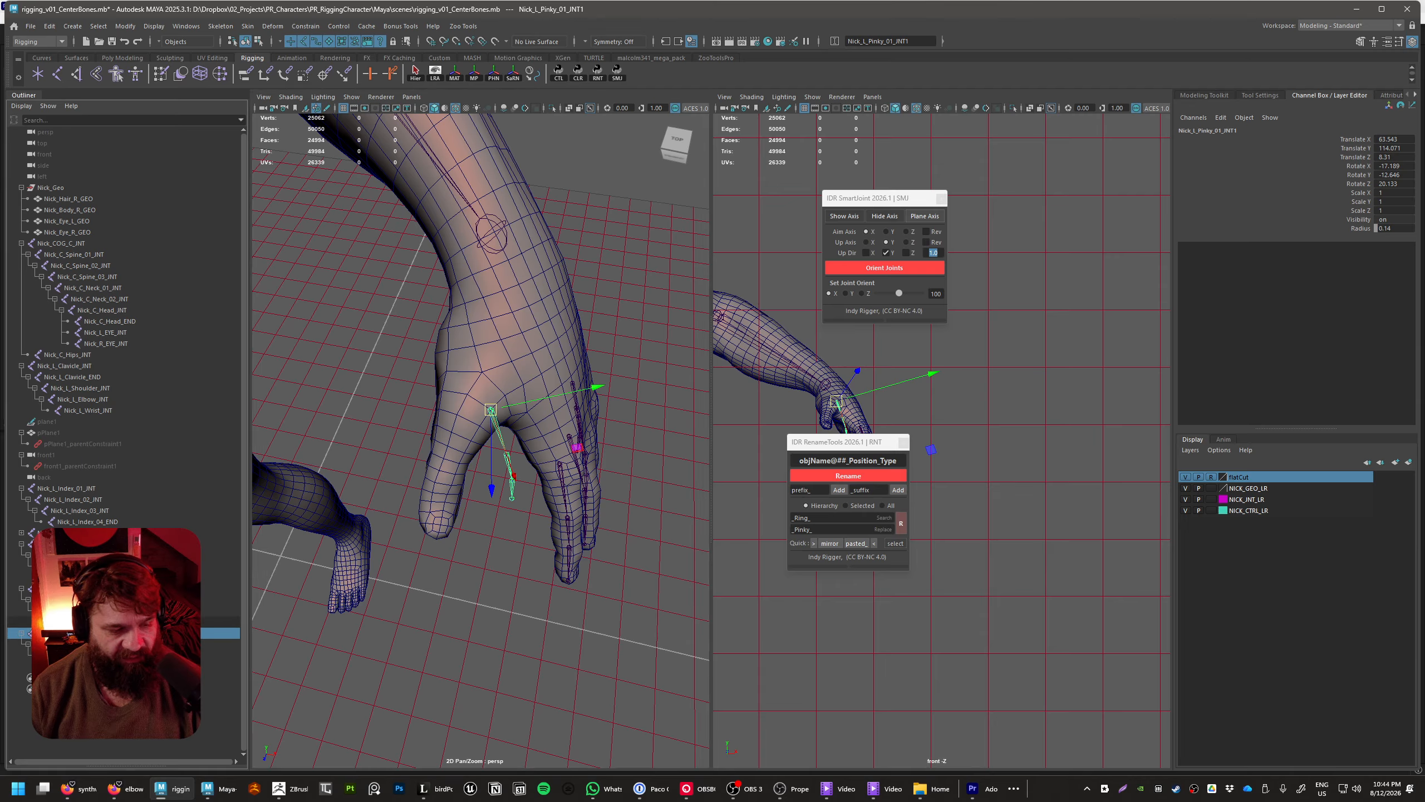
pyautogui.click(78, 622)
pyautogui.click(67, 633)
pyautogui.keyDown('shift'); pyautogui.click(67, 667); pyautogui.keyUp('shift')
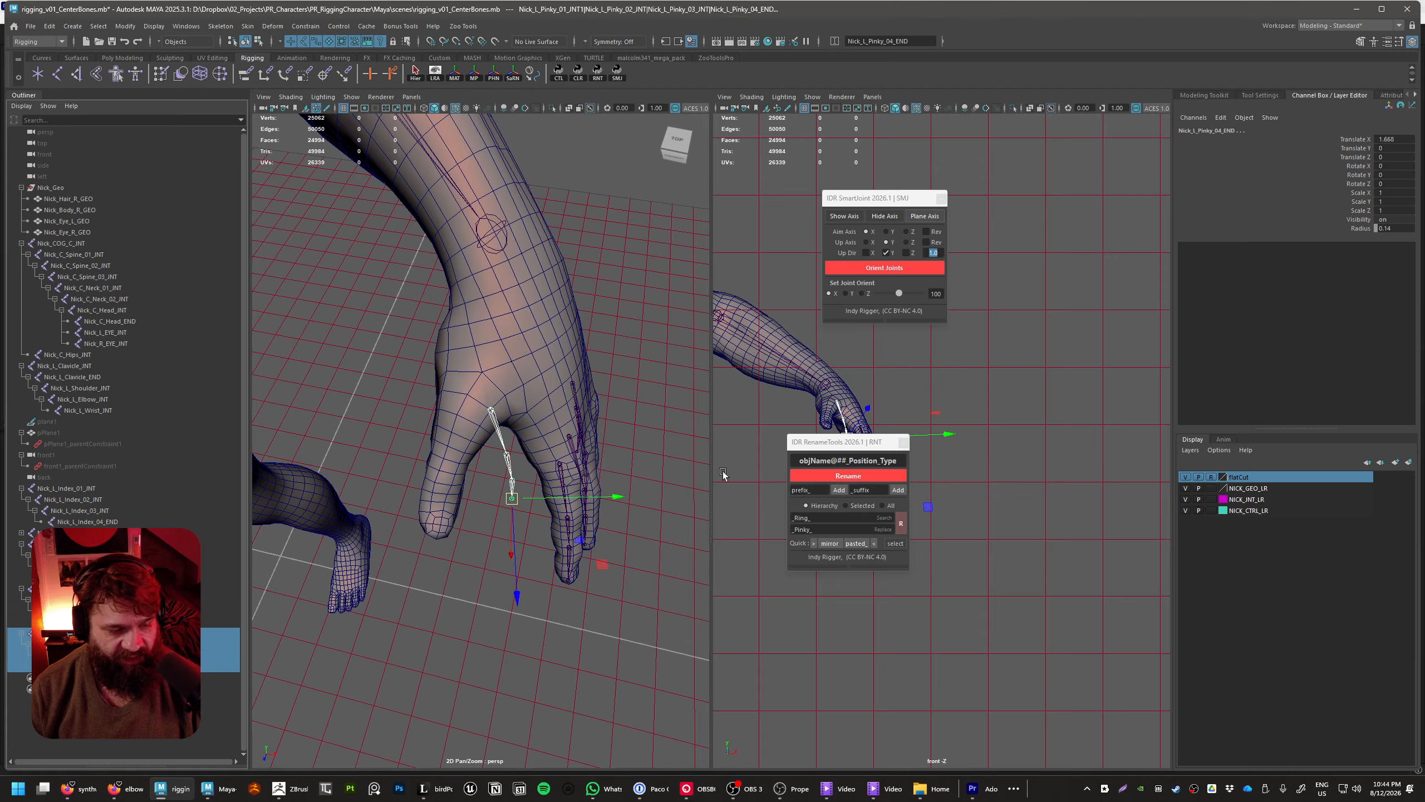
pyautogui.doubleClick(846, 528)
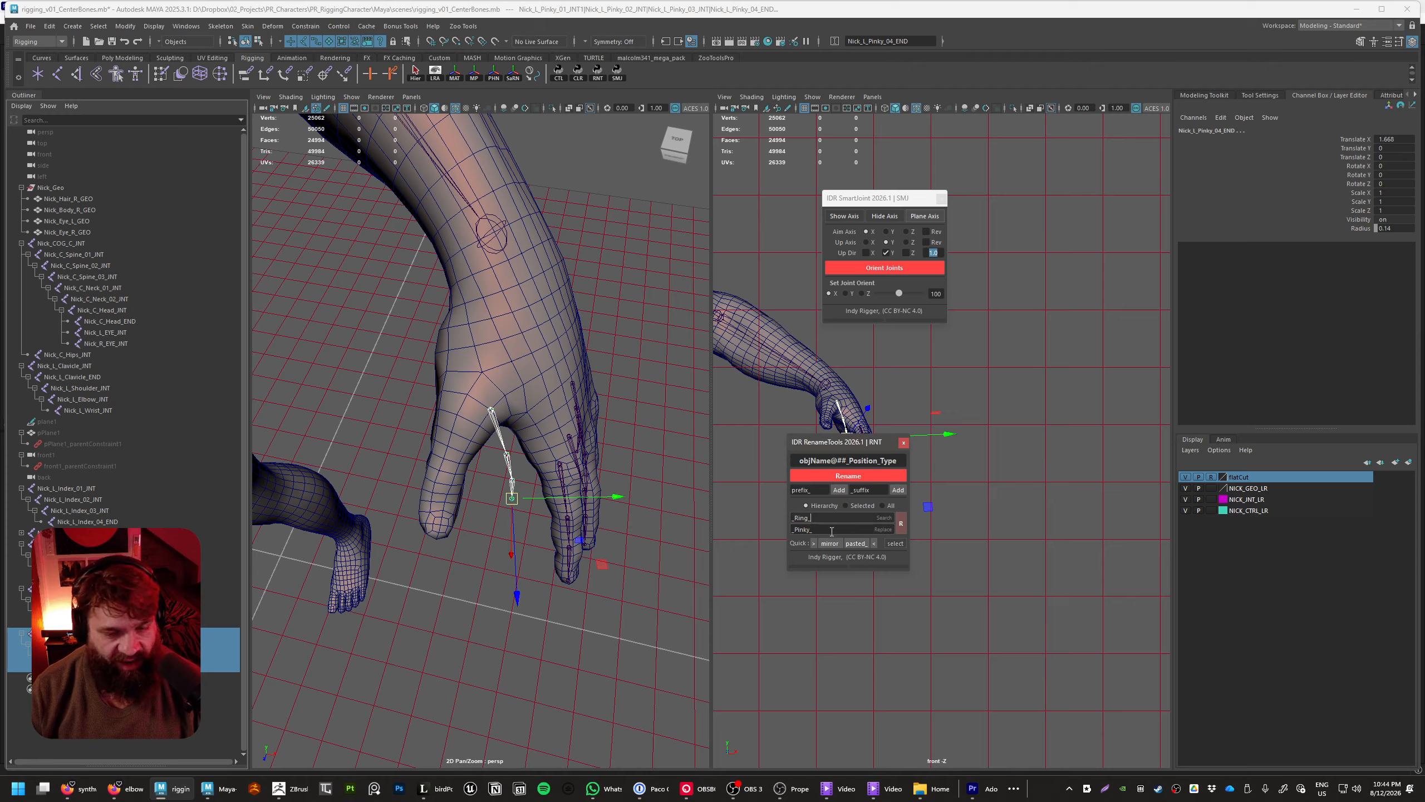
pyautogui.hotkey('shift', 'Tab')
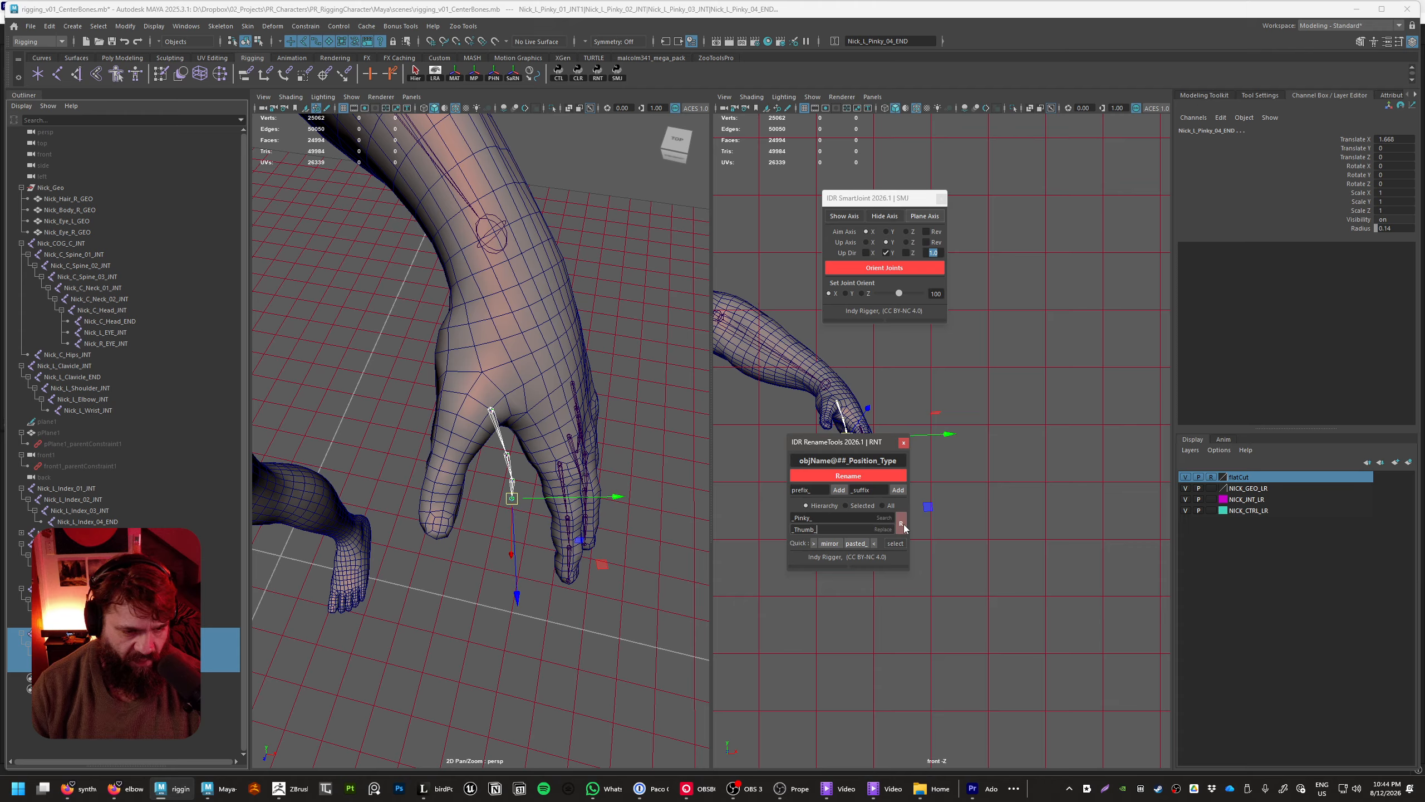
pyautogui.doubleClick(70, 633)
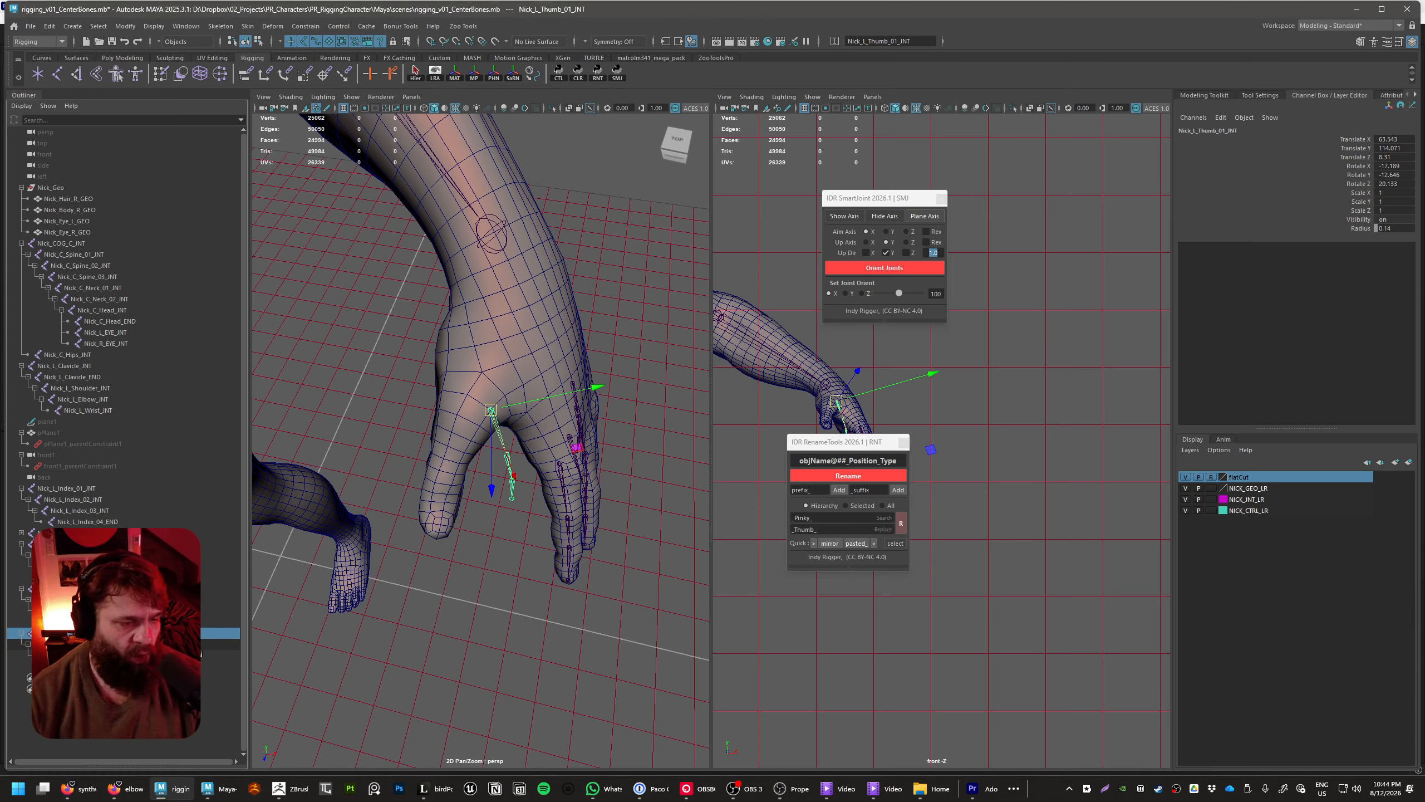
# Rotate Nick_L_Thumb_01_INT to about 75.3, -34.0, -24.6 so the chain points along the thumb
pyautogui.click(79, 656)
pyautogui.click(78, 633)
pyautogui.keyDown('alt'); pyautogui.moveTo(451, 640); pyautogui.dragTo(493, 510, button='right'); pyautogui.keyUp('alt')
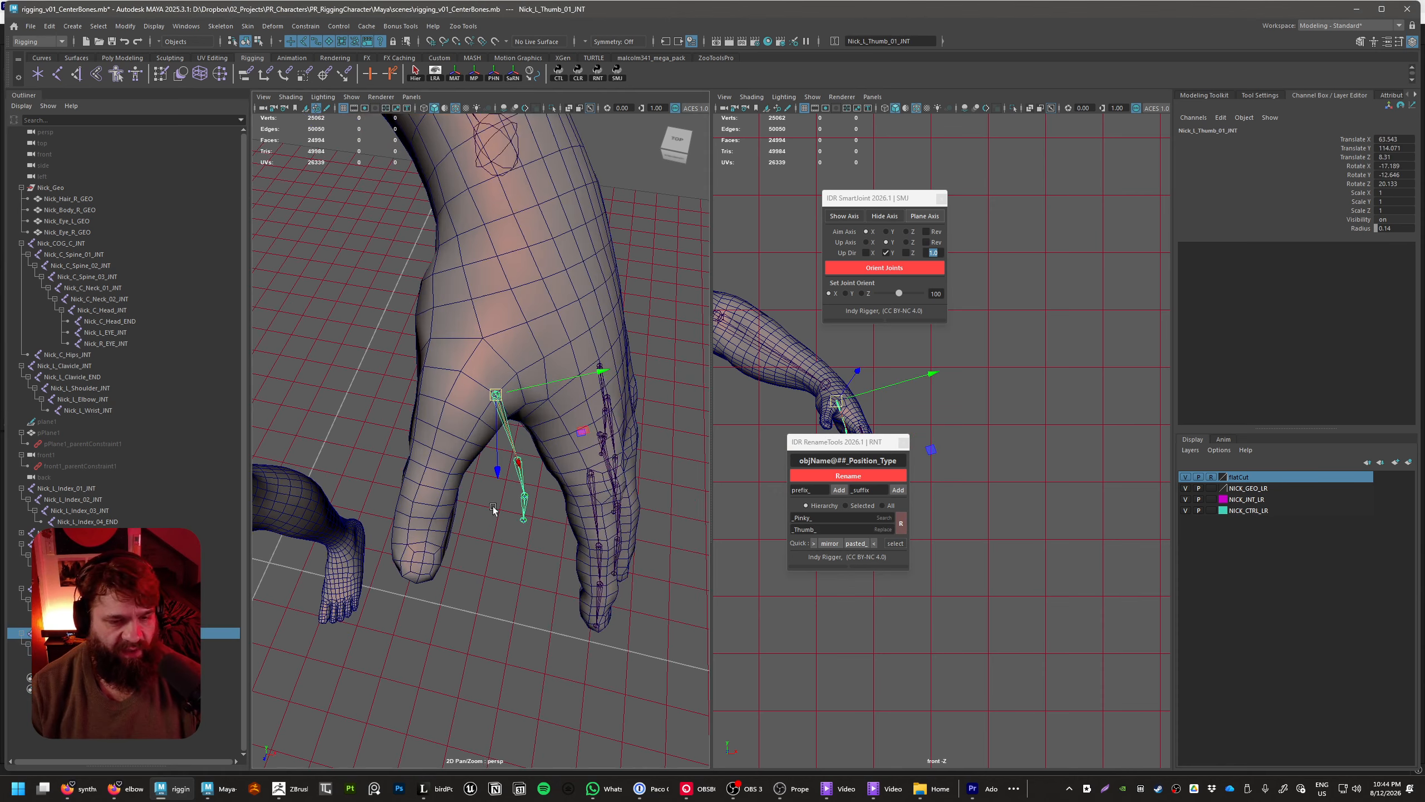
pyautogui.keyDown('alt'); pyautogui.moveTo(494, 510); pyautogui.dragTo(423, 384); pyautogui.keyUp('alt')
pyautogui.press('e')
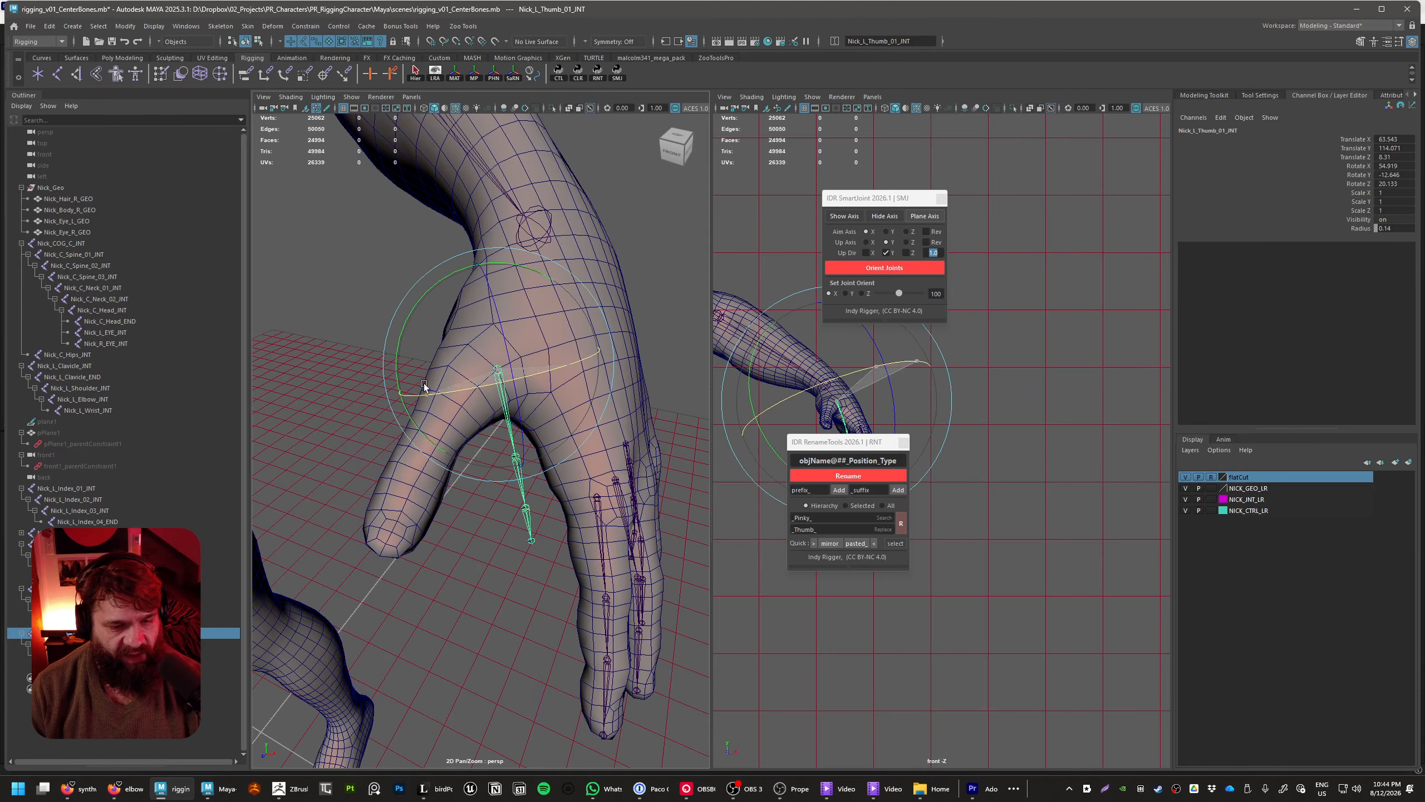
pyautogui.moveTo(415, 305); pyautogui.dragTo(707, 470)
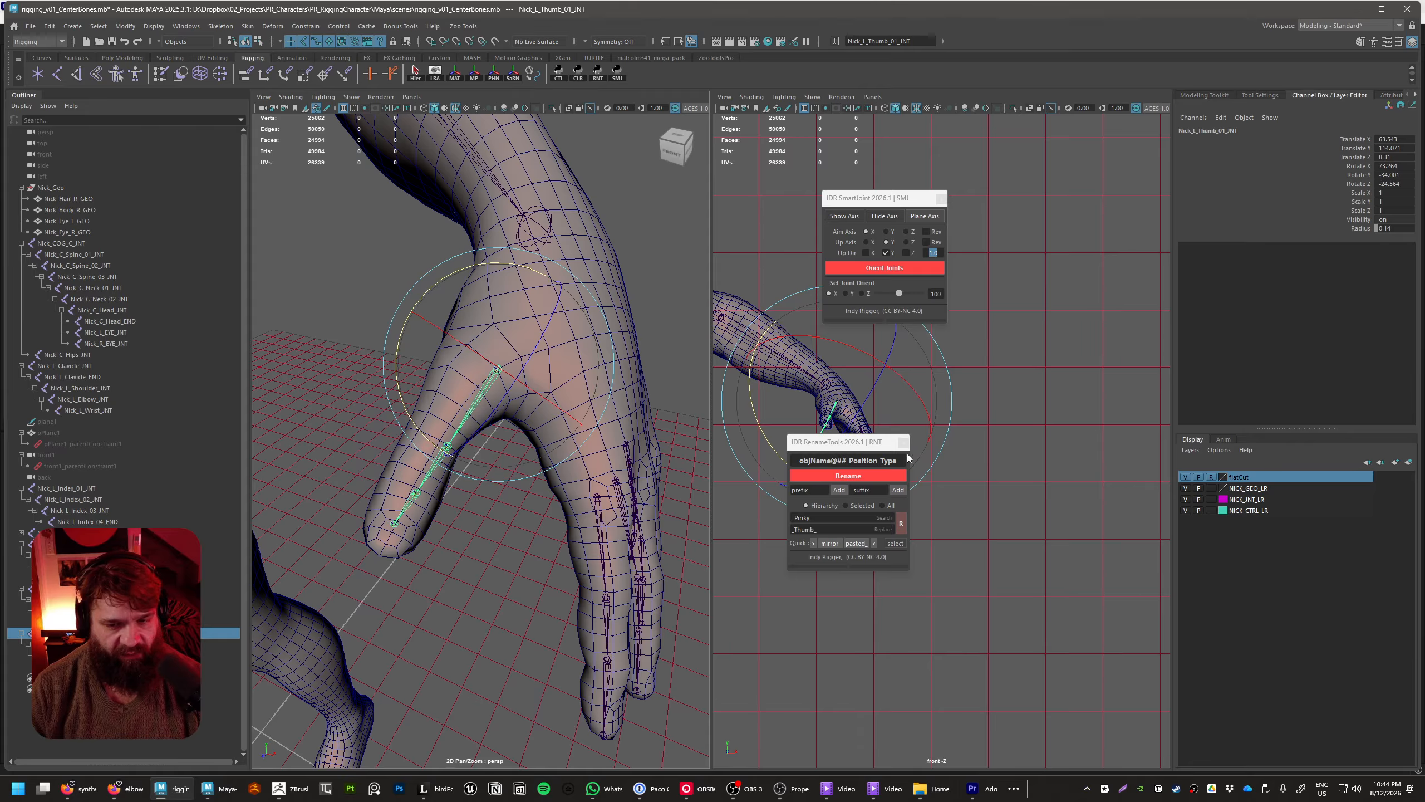
# Create plane axes on Nick_L_Thumb_01_INT and scale the three guide planes uniformly to about 3.3
pyautogui.click(924, 216)
pyautogui.moveTo(623, 506)
pyautogui.keyDown('alt'); pyautogui.mouseDown()
pyautogui.moveTo(641, 490)
pyautogui.moveTo(627, 531)
pyautogui.mouseUp(); pyautogui.keyUp('alt')
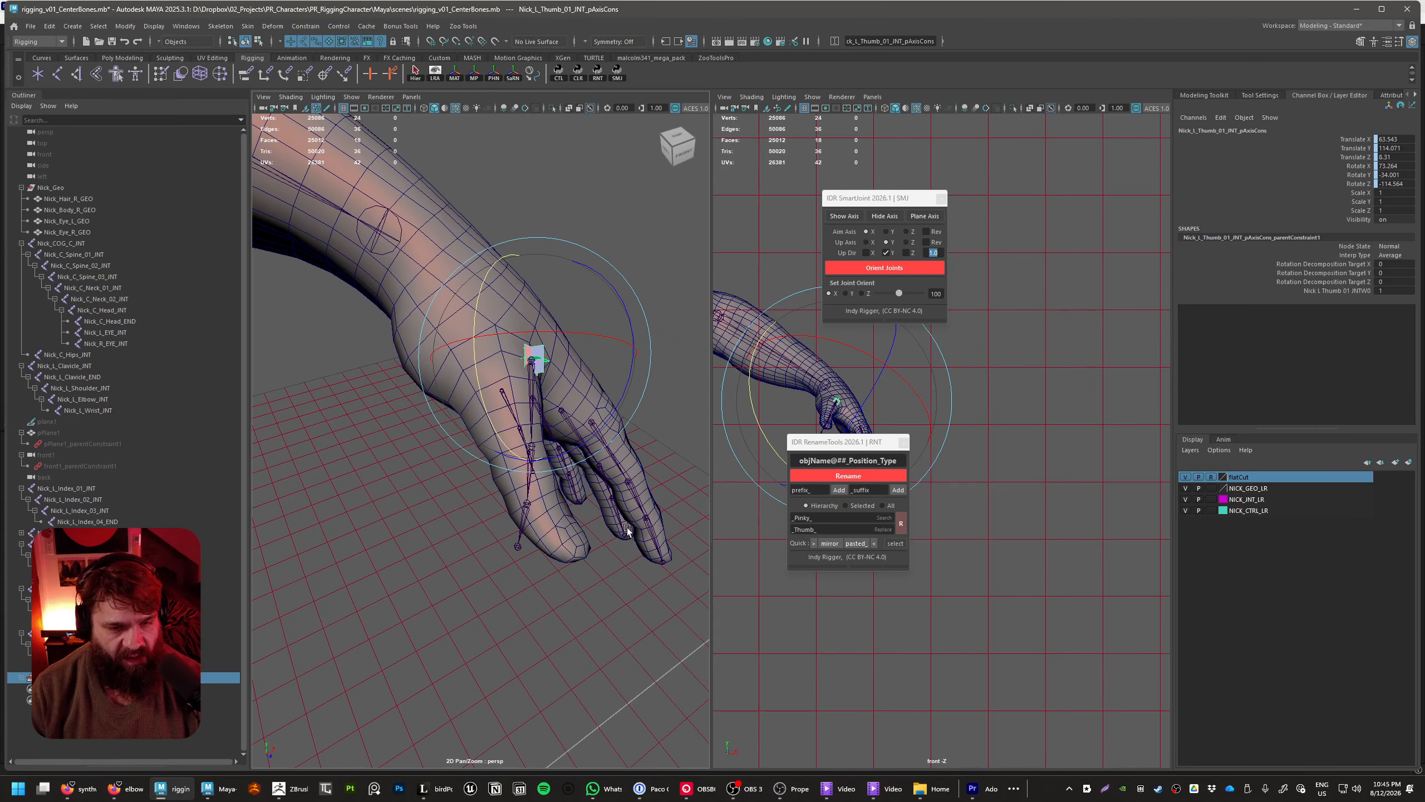
pyautogui.click(22, 677)
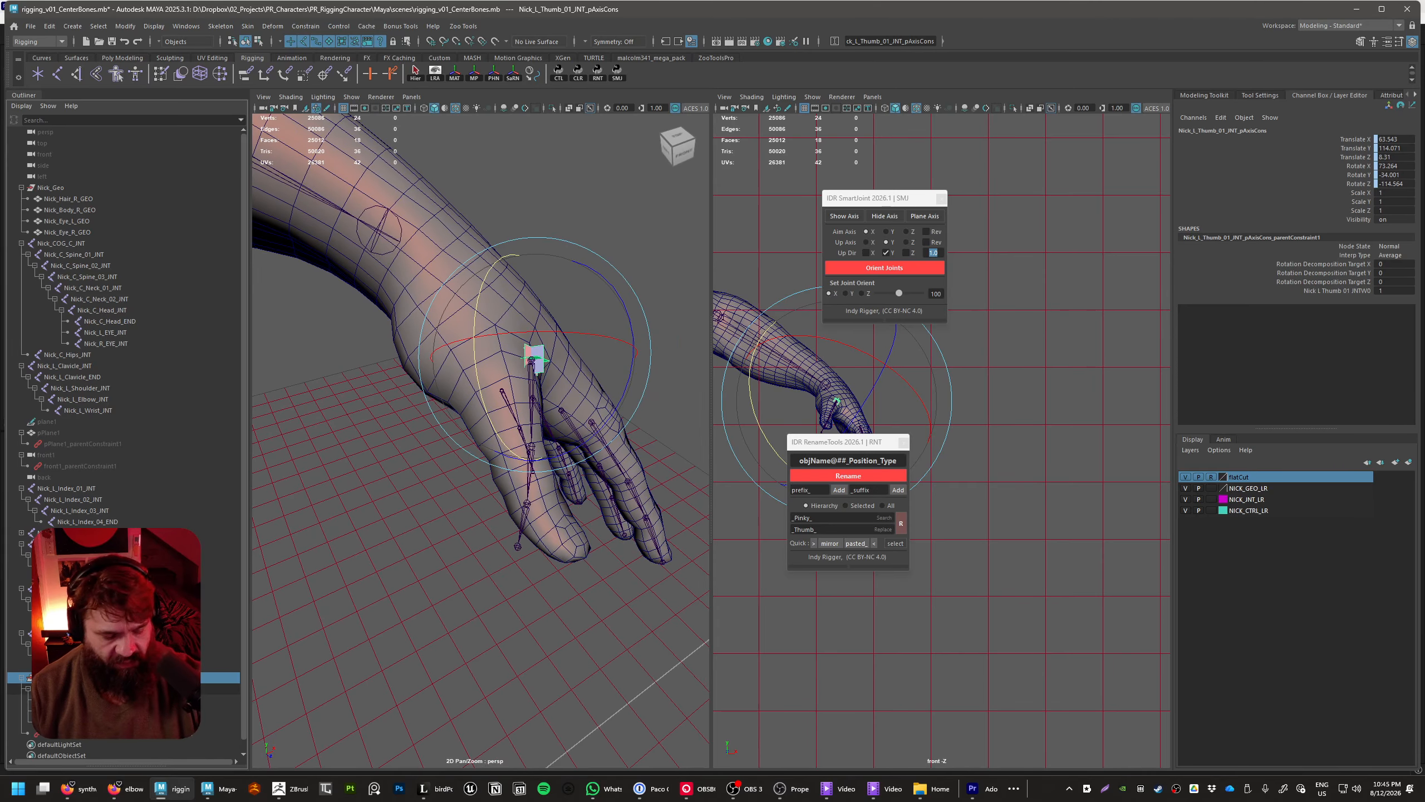
pyautogui.click(90, 699)
pyautogui.press('f')
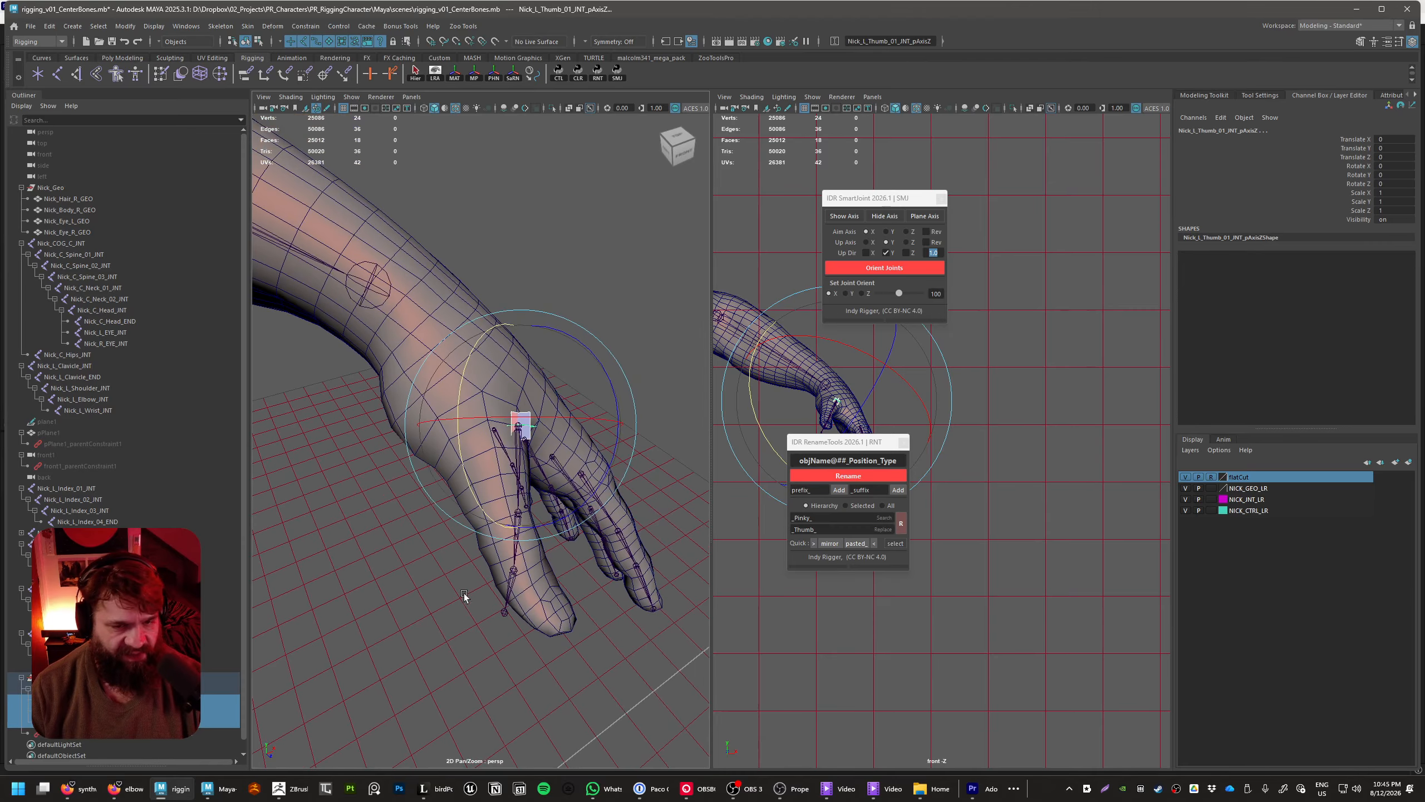
pyautogui.press('w')
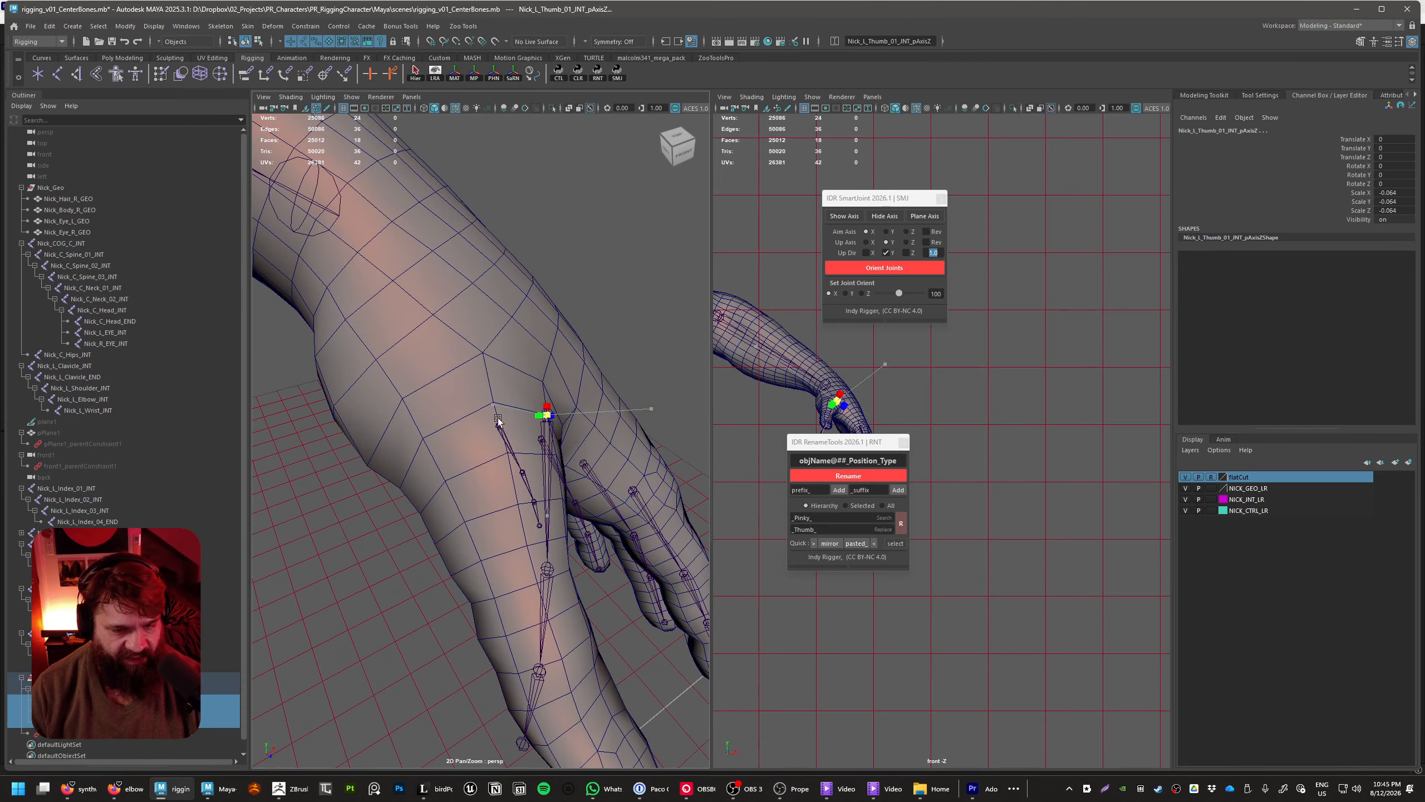
pyautogui.moveTo(554, 424); pyautogui.dragTo(658, 450)
pyautogui.keyDown('alt'); pyautogui.moveTo(658, 450); pyautogui.dragTo(518, 535); pyautogui.keyUp('alt')
# Stretch the thumb's Y-axis guide plane lengthwise in X and slide it along the thumb by about 2.8
pyautogui.click(548, 405)
pyautogui.keyDown('alt'); pyautogui.moveTo(548, 405); pyautogui.dragTo(504, 479); pyautogui.keyUp('alt')
pyautogui.press('w')
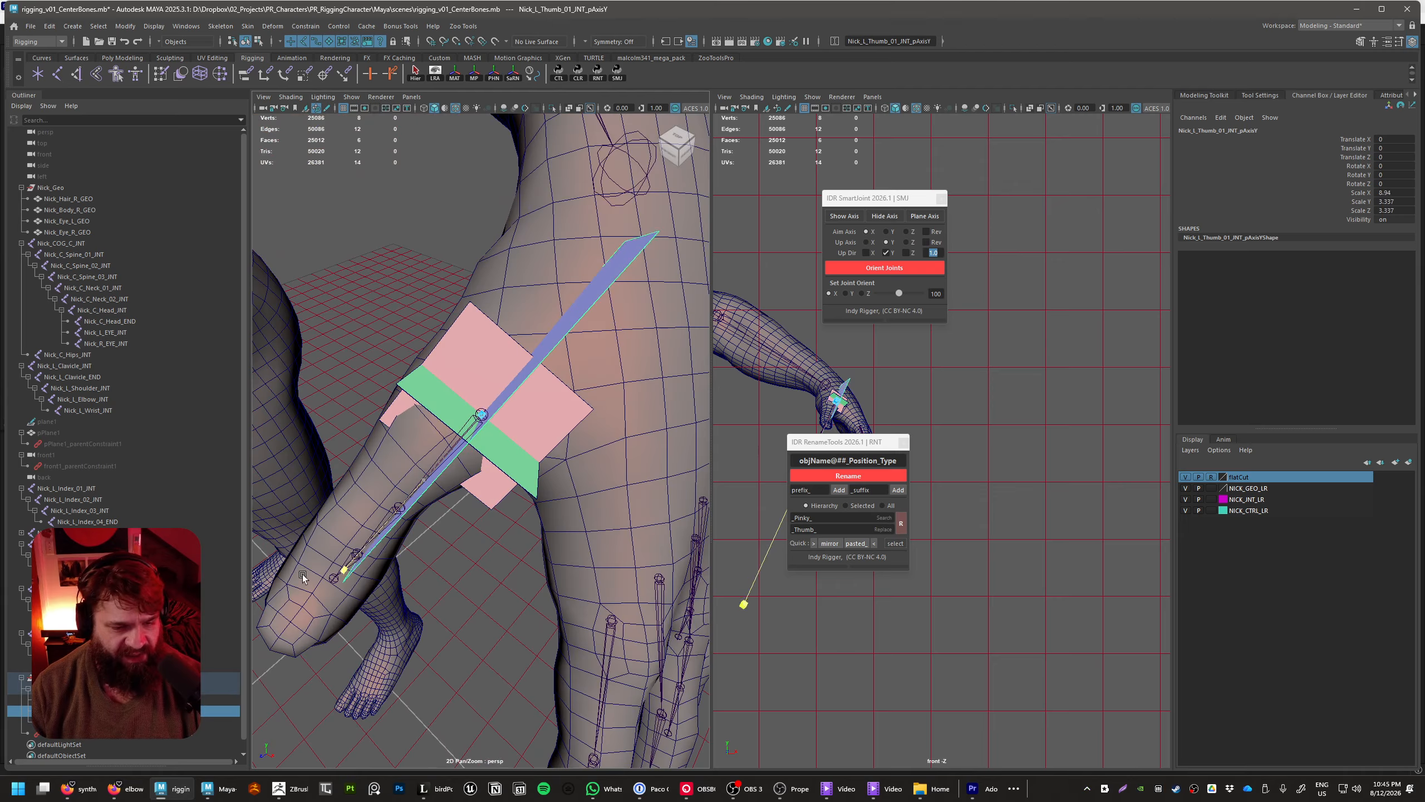
pyautogui.moveTo(302, 576); pyautogui.dragTo(293, 585)
pyautogui.keyDown('alt'); pyautogui.moveTo(294, 585); pyautogui.dragTo(521, 547); pyautogui.keyUp('alt')
pyautogui.moveTo(506, 499); pyautogui.dragTo(503, 575)
pyautogui.keyDown('alt'); pyautogui.moveTo(503, 575); pyautogui.dragTo(574, 559, button='right'); pyautogui.keyUp('alt')
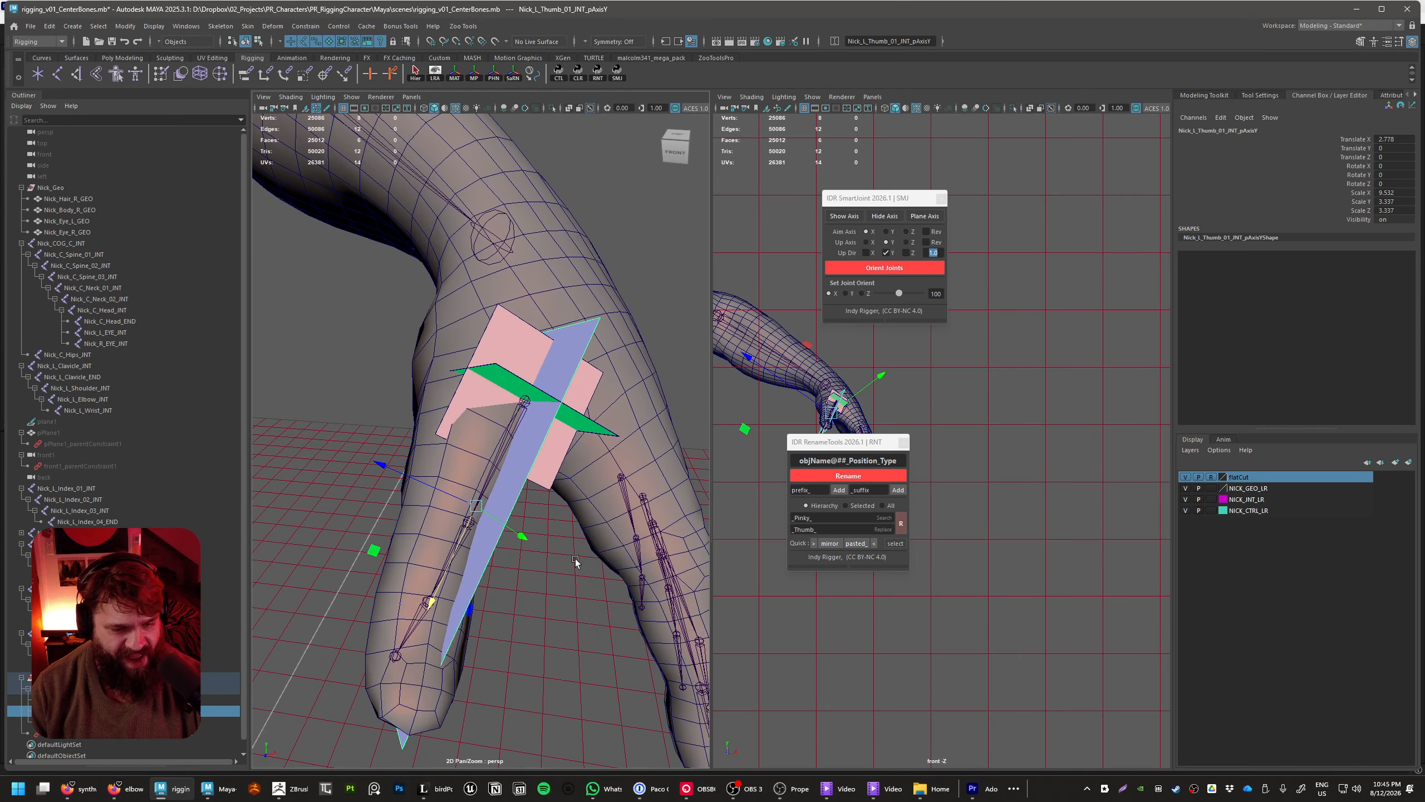
pyautogui.press('e')
pyautogui.press('r')
pyautogui.keyDown('alt'); pyautogui.moveTo(489, 542); pyautogui.dragTo(694, 478); pyautogui.keyUp('alt')
pyautogui.keyDown('alt'); pyautogui.moveTo(694, 478); pyautogui.dragTo(536, 500); pyautogui.keyUp('alt')
# Stretch the thumb's X-axis guide plane lengthwise in X and slide it along the thumb
pyautogui.click(517, 478)
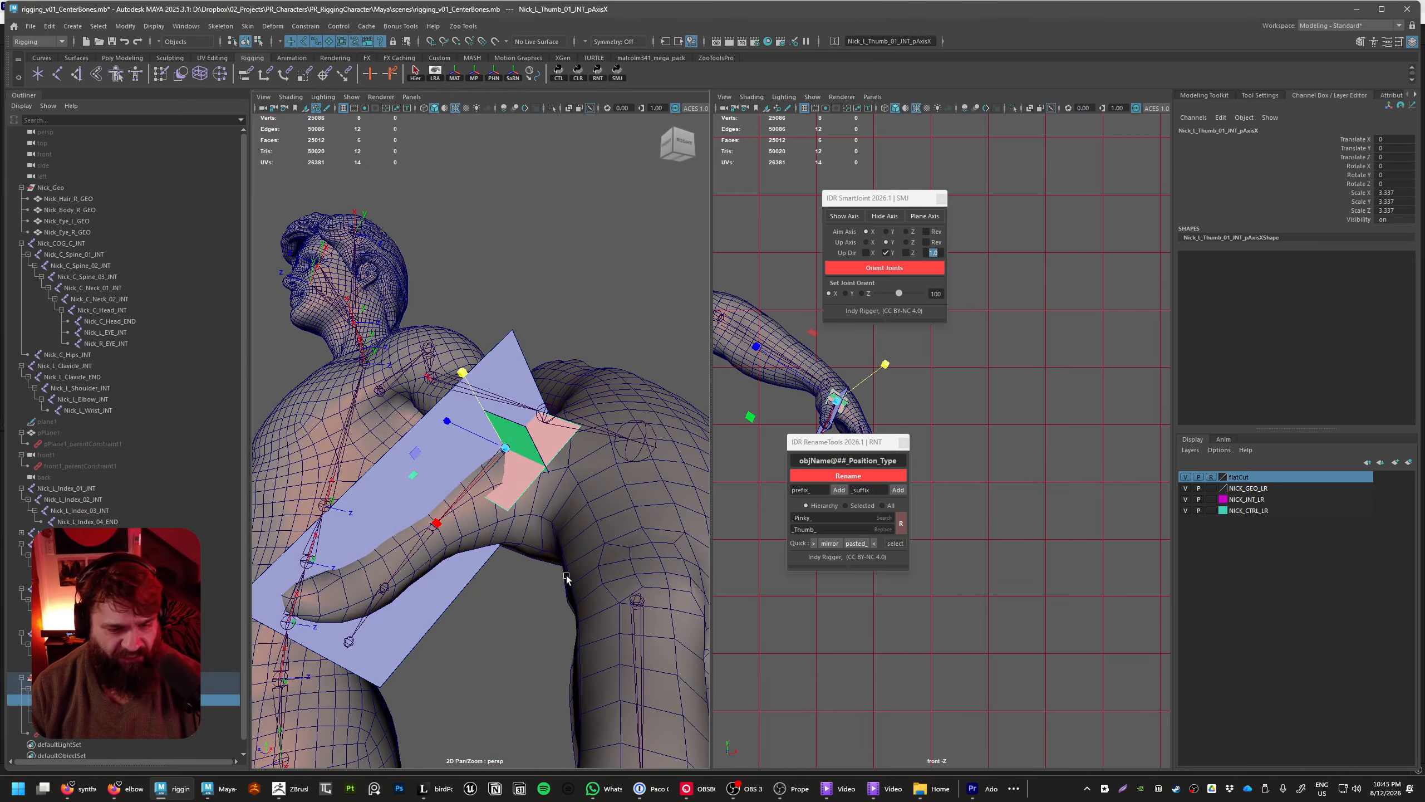
pyautogui.moveTo(436, 523); pyautogui.dragTo(327, 641)
pyautogui.press('w')
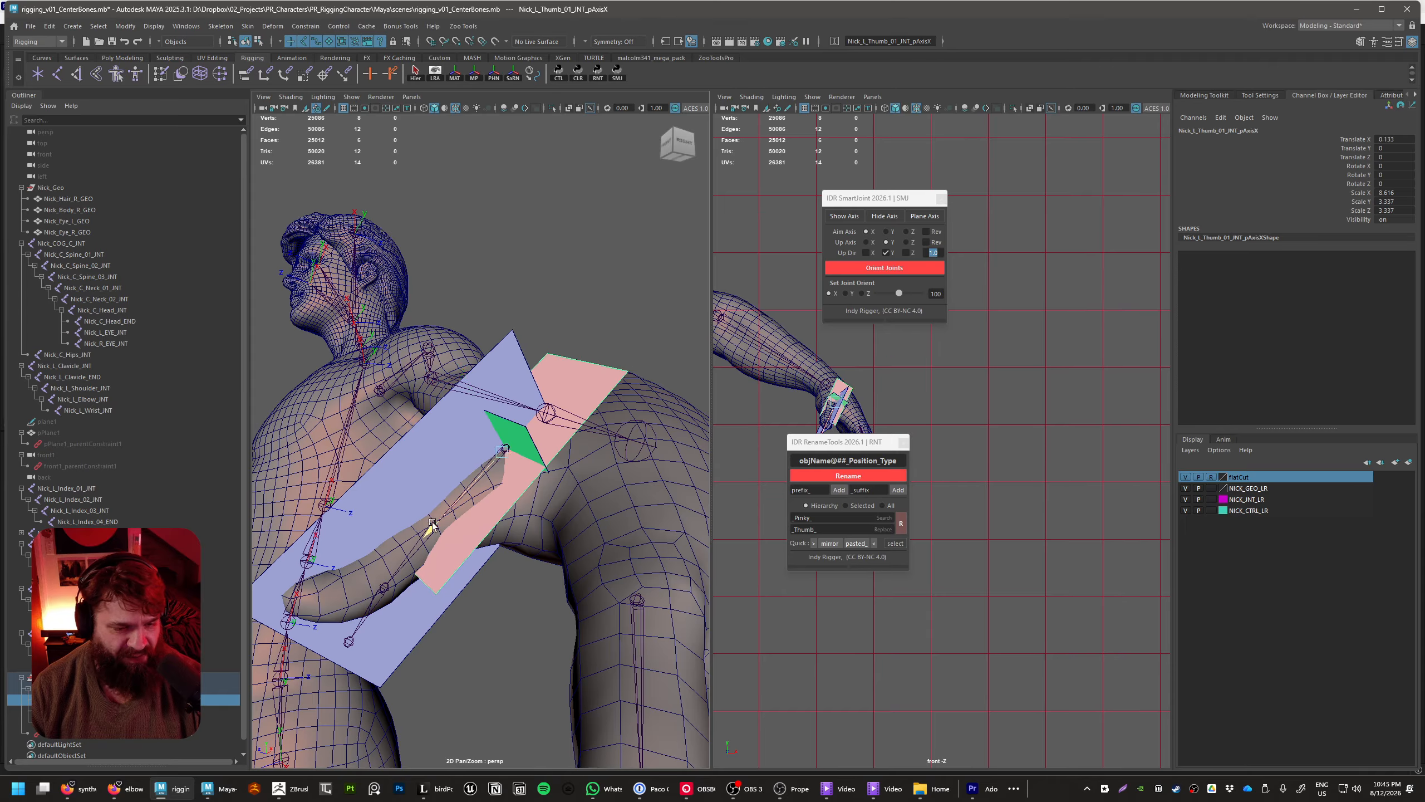
pyautogui.moveTo(432, 525); pyautogui.dragTo(586, 634)
pyautogui.click(529, 429)
# Rotate Nick_L_Thumb_01_INT to about 62.5, -66.5, 0.3 and move it to about 62.4, 113.4, 6.0 using the guide planes
pyautogui.click(79, 644)
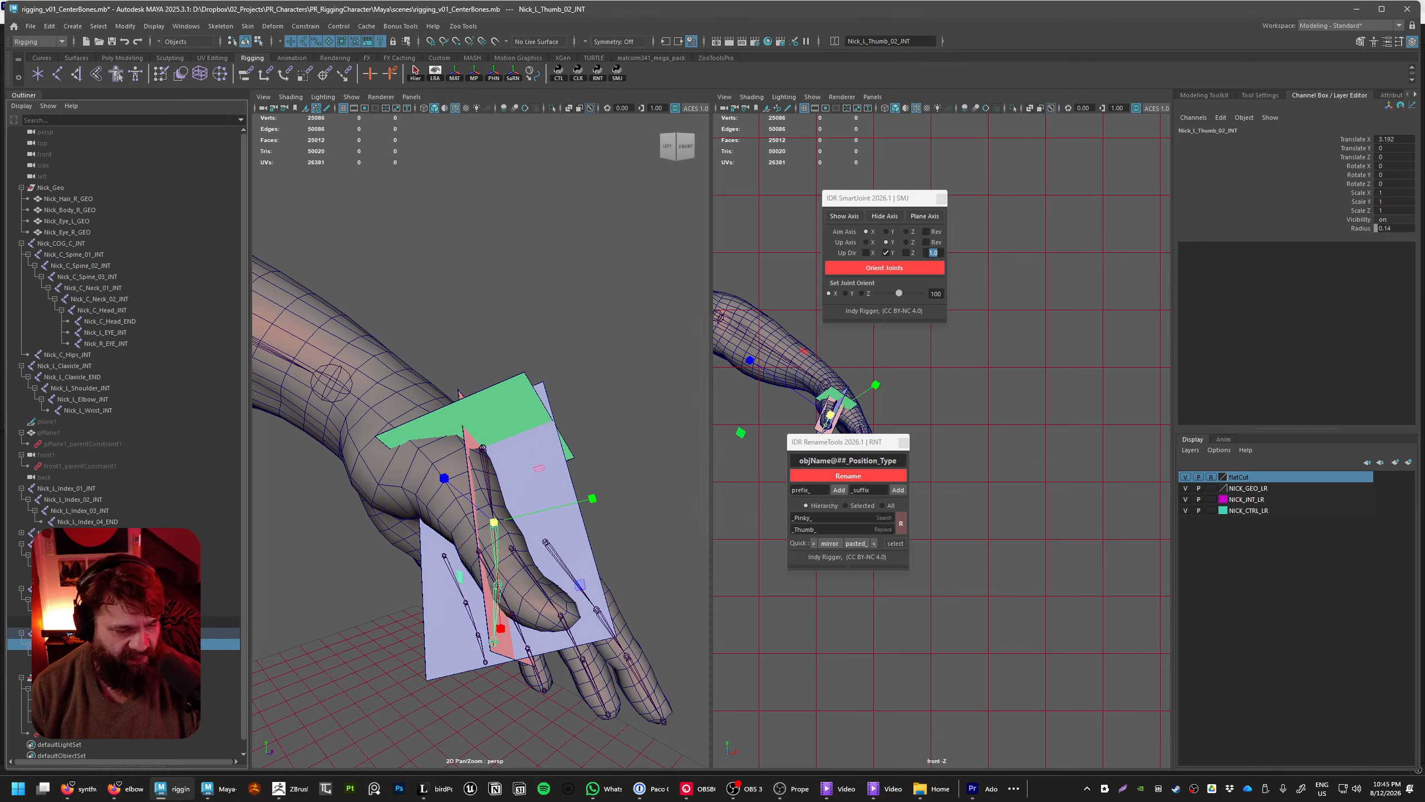
pyautogui.click(78, 633)
pyautogui.keyDown('alt'); pyautogui.moveTo(401, 585); pyautogui.dragTo(407, 577); pyautogui.keyUp('alt')
pyautogui.keyDown('alt'); pyautogui.moveTo(408, 577); pyautogui.dragTo(468, 618, button='middle'); pyautogui.keyUp('alt')
pyautogui.keyDown('alt'); pyautogui.moveTo(468, 619); pyautogui.dragTo(612, 558); pyautogui.keyUp('alt')
pyautogui.press('e')
pyautogui.press('e')
pyautogui.moveTo(586, 411)
pyautogui.mouseDown()
pyautogui.moveTo(602, 414)
pyautogui.moveTo(573, 403)
pyautogui.mouseUp()
pyautogui.press('w')
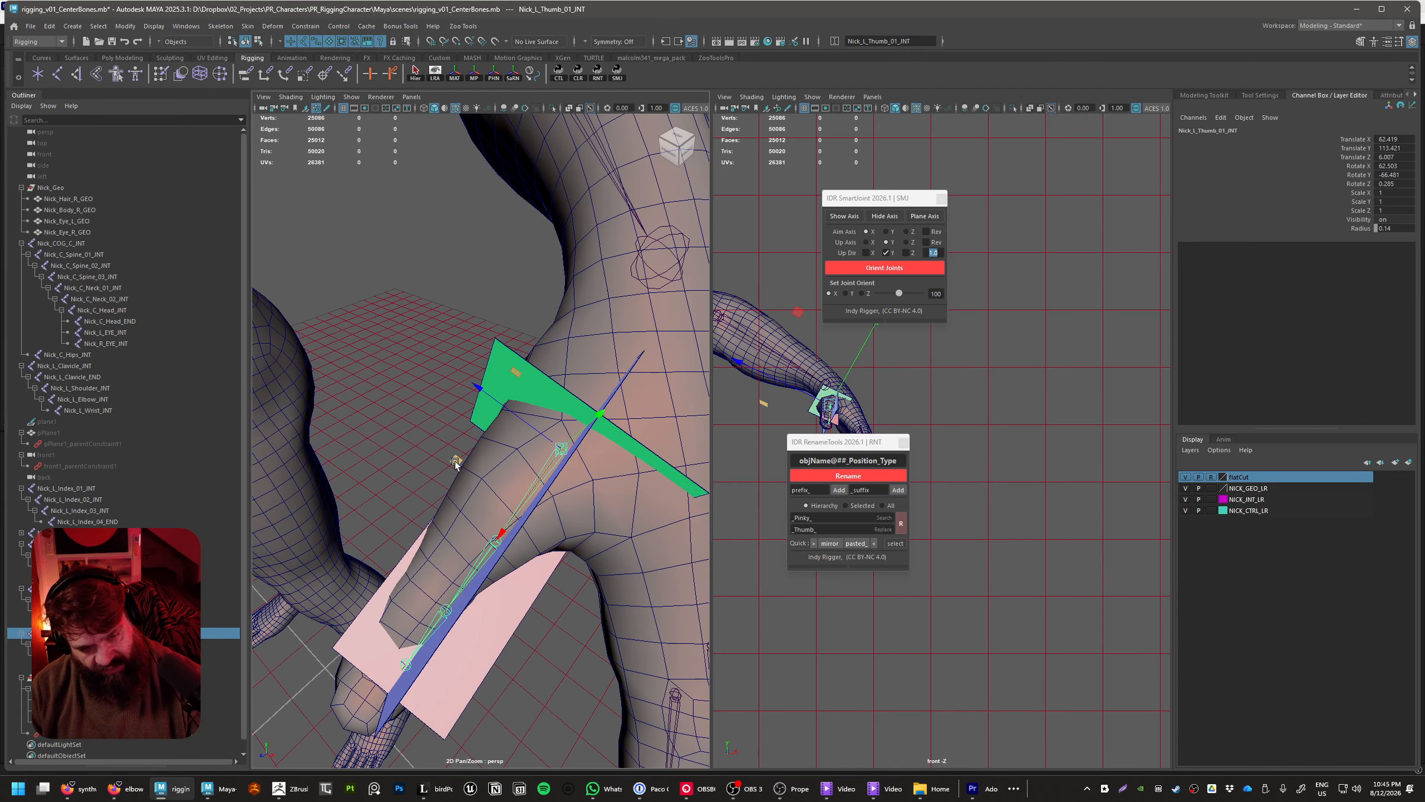
# Refit Nick_L_Thumb_01_INT inside the thumb at about 61.6, 113.1, 7.8 with a rotation of about 63.6, -52.4, -3.3
pyautogui.moveTo(455, 462); pyautogui.dragTo(411, 504, button='middle')
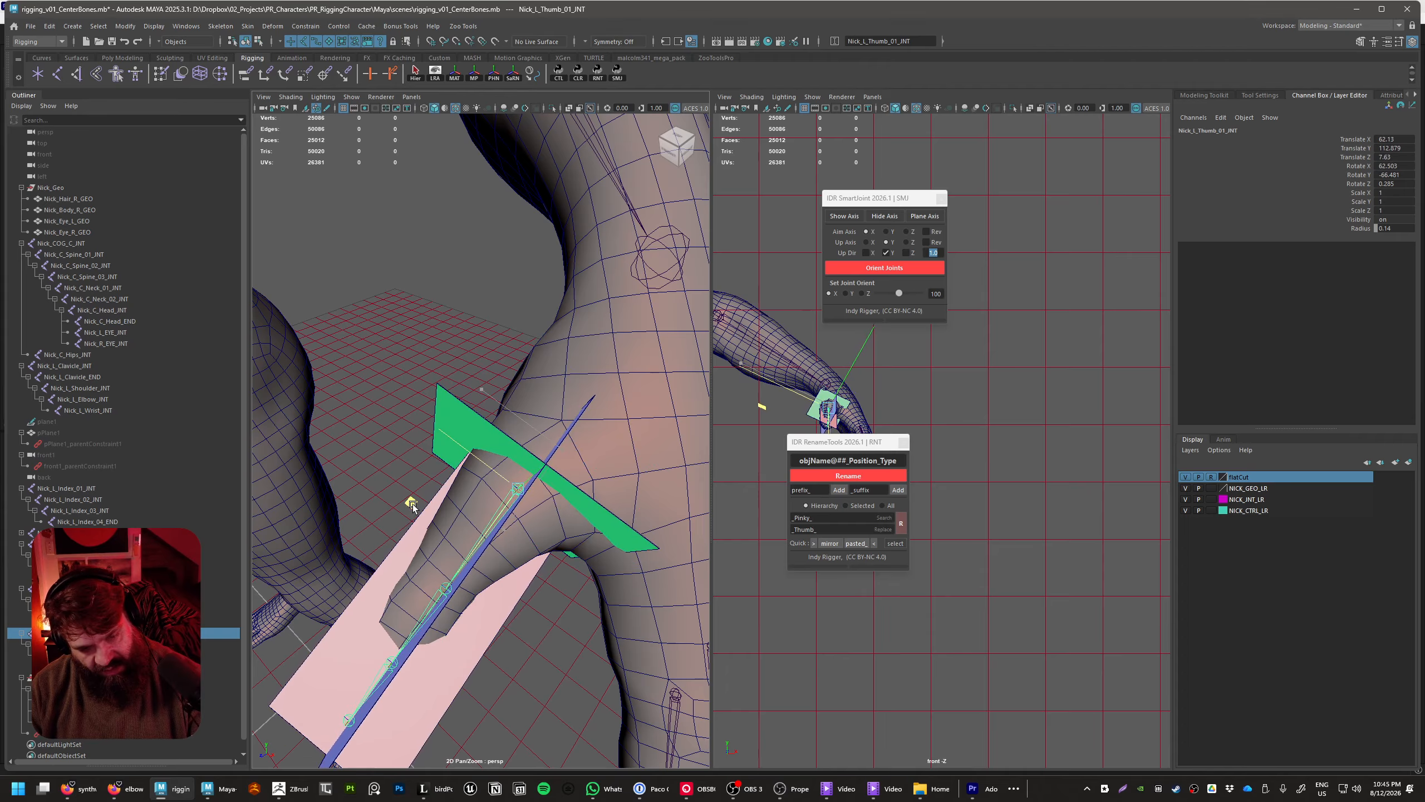
pyautogui.keyDown('alt'); pyautogui.moveTo(412, 505); pyautogui.dragTo(435, 470); pyautogui.keyUp('alt')
pyautogui.press('e')
pyautogui.moveTo(530, 457); pyautogui.dragTo(482, 571)
pyautogui.moveTo(387, 535); pyautogui.dragTo(391, 526)
pyautogui.press('w')
pyautogui.moveTo(468, 502)
pyautogui.mouseDown()
pyautogui.moveTo(542, 490)
pyautogui.moveTo(466, 485)
pyautogui.moveTo(537, 474)
pyautogui.moveTo(470, 473)
pyautogui.mouseUp()
pyautogui.press('e')
pyautogui.press('w')
pyautogui.press('e')
pyautogui.press('w')
pyautogui.keyDown('alt'); pyautogui.moveTo(595, 539); pyautogui.dragTo(471, 566); pyautogui.keyUp('alt')
pyautogui.press('e')
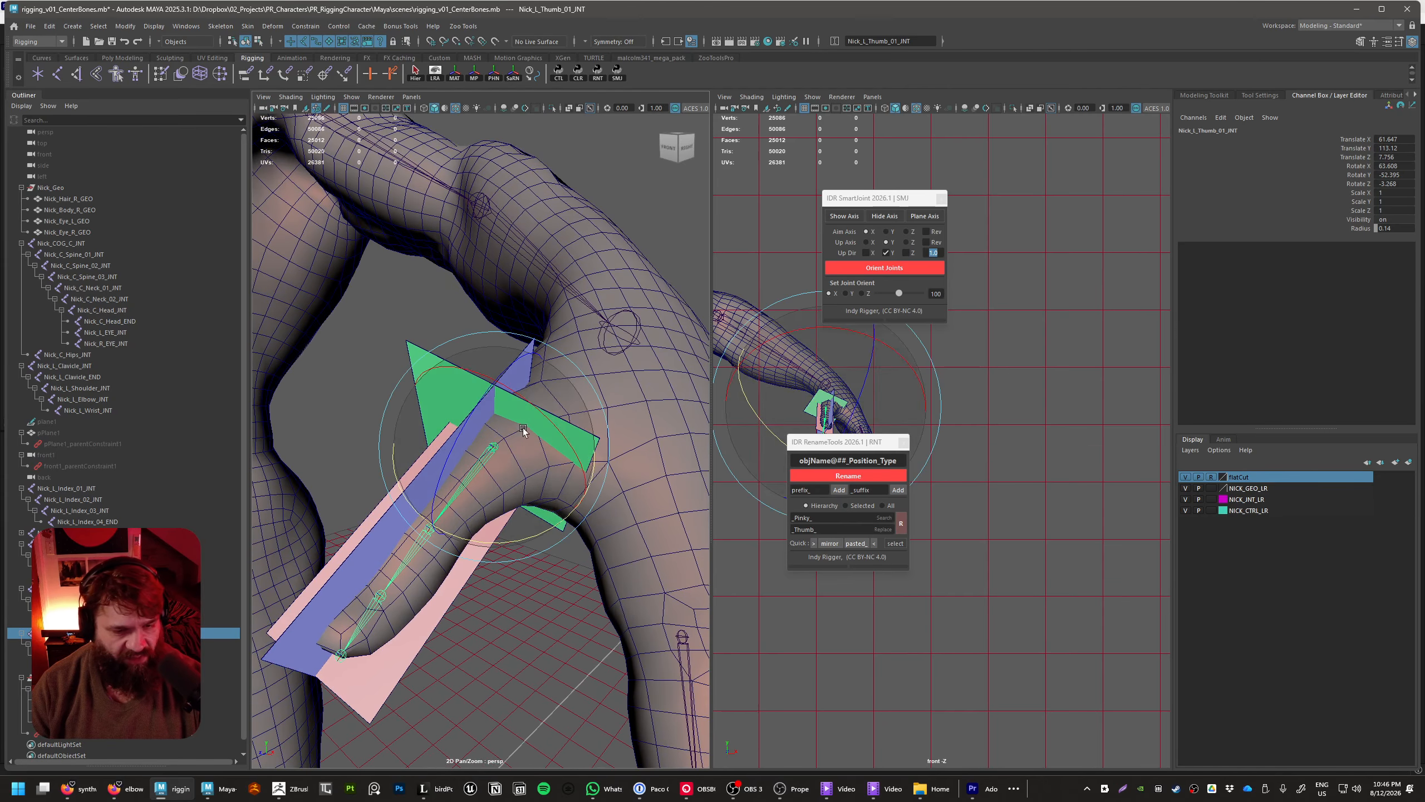
# Shift Nick_L_Thumb_01_INT to about 62.2, 114.2, 6.5 and rotate it to about 65.4, -54.3, -9.9
pyautogui.moveTo(523, 428); pyautogui.dragTo(530, 408)
pyautogui.press('w')
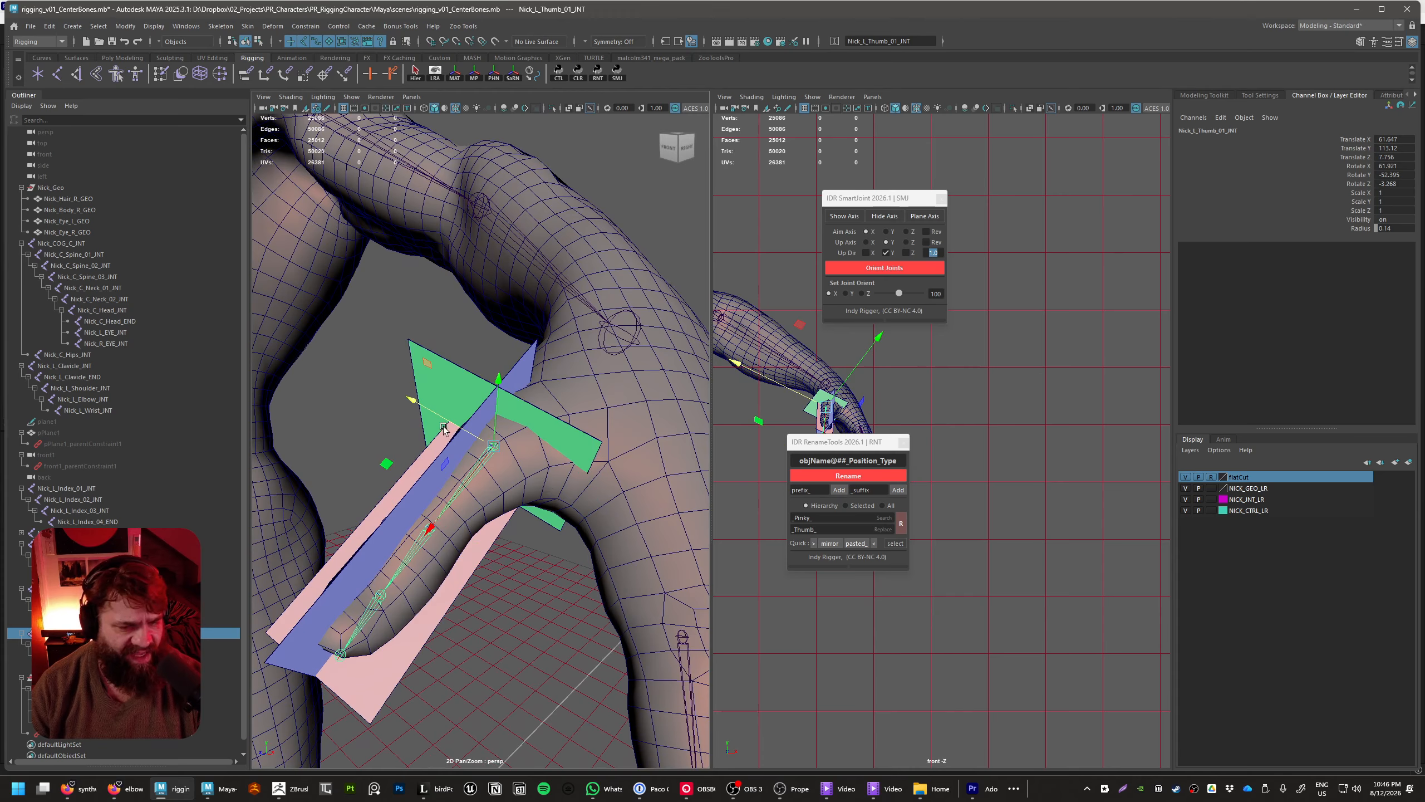
pyautogui.moveTo(444, 425); pyautogui.dragTo(450, 421)
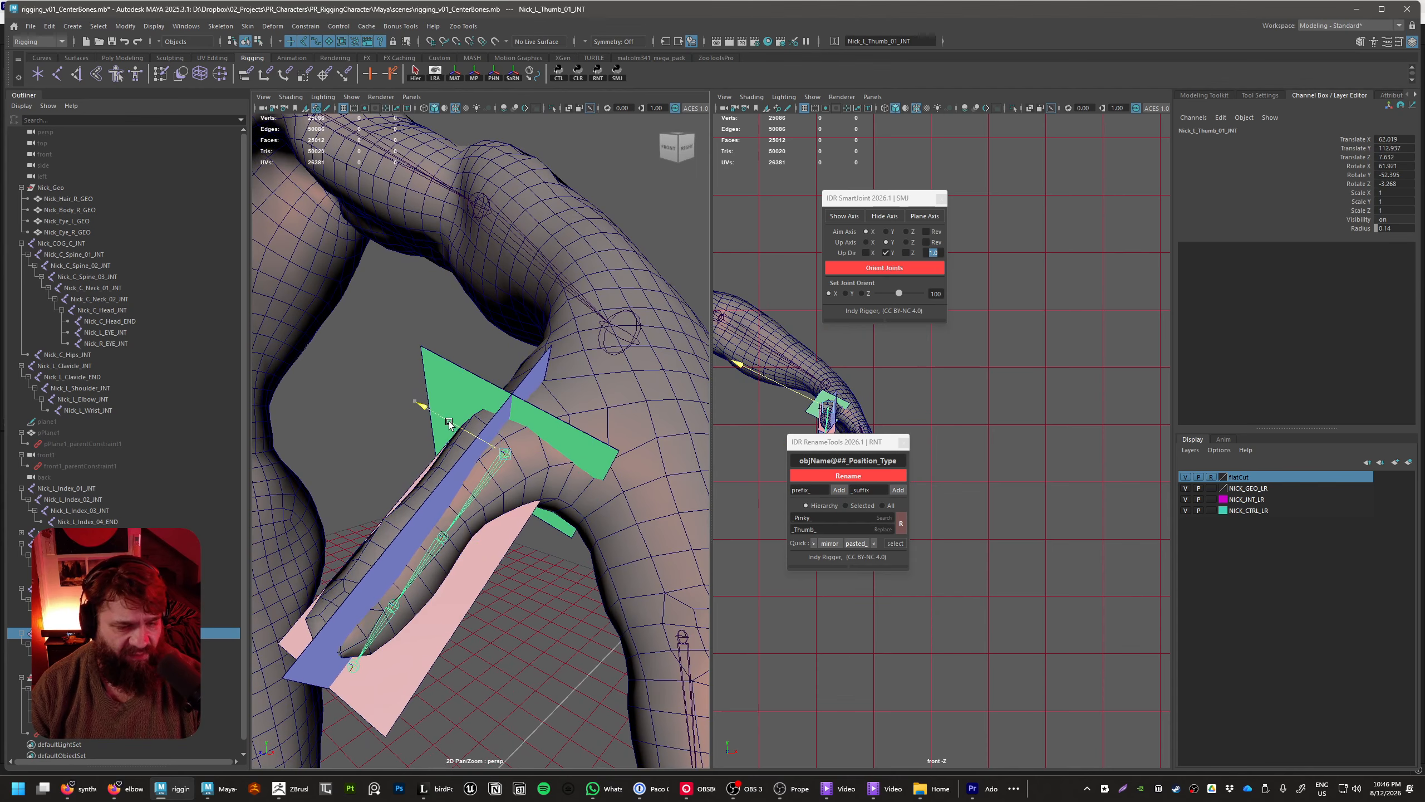
pyautogui.press('e')
pyautogui.moveTo(506, 549); pyautogui.dragTo(519, 459)
pyautogui.moveTo(434, 431); pyautogui.dragTo(528, 499)
pyautogui.press('w')
pyautogui.moveTo(528, 499)
pyautogui.keyDown('alt'); pyautogui.mouseDown()
pyautogui.moveTo(494, 475)
pyautogui.moveTo(506, 492)
pyautogui.moveTo(537, 487)
pyautogui.mouseUp(); pyautogui.keyUp('alt')
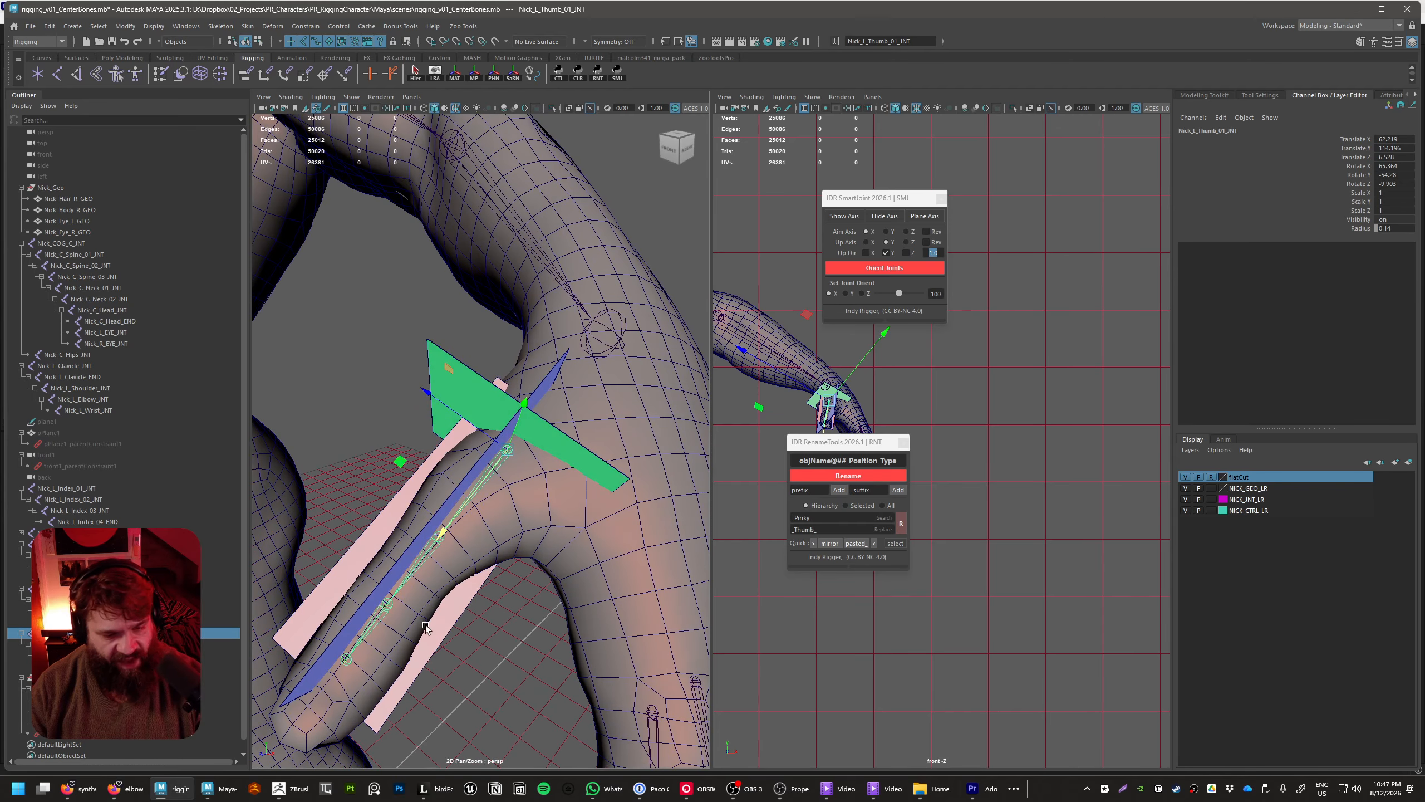
# Set Nick_L_Thumb_01_INT's X rotation to about 63.1 and nudge the joint to about 62.3, 114.1, 6.6
pyautogui.keyDown('alt'); pyautogui.moveTo(425, 625); pyautogui.dragTo(505, 477); pyautogui.keyUp('alt')
pyautogui.press('e')
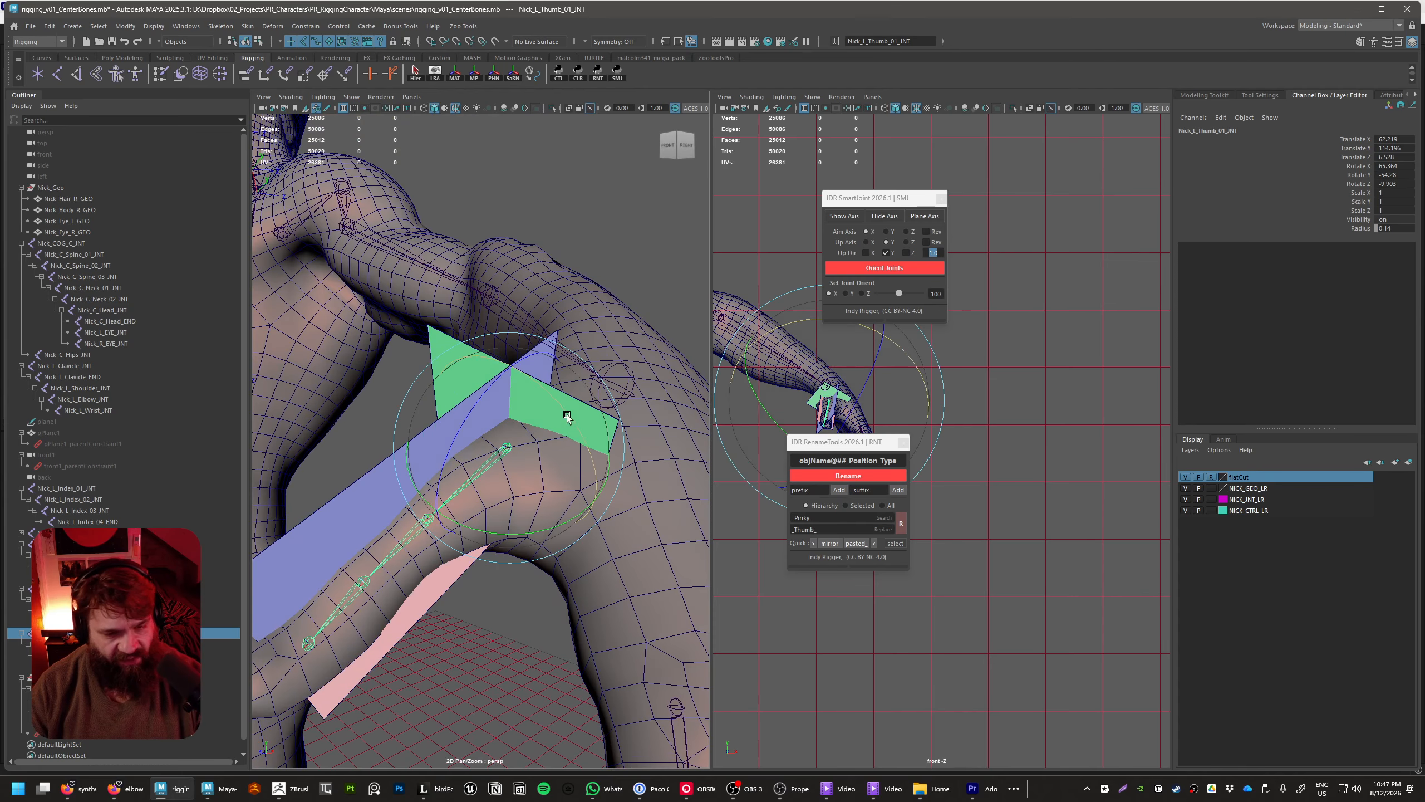
pyautogui.moveTo(567, 415); pyautogui.dragTo(581, 409)
pyautogui.press('w')
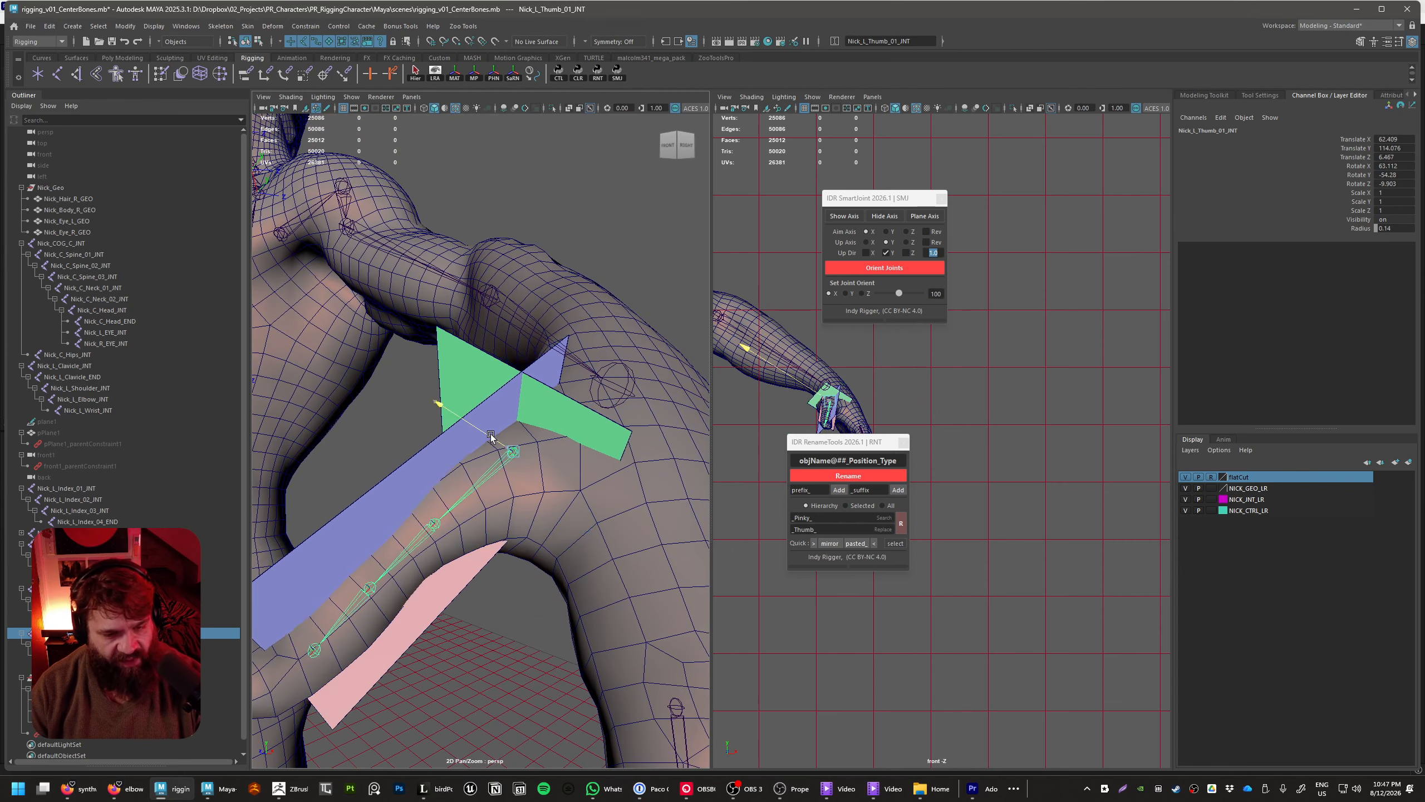
pyautogui.moveTo(488, 429); pyautogui.dragTo(506, 510)
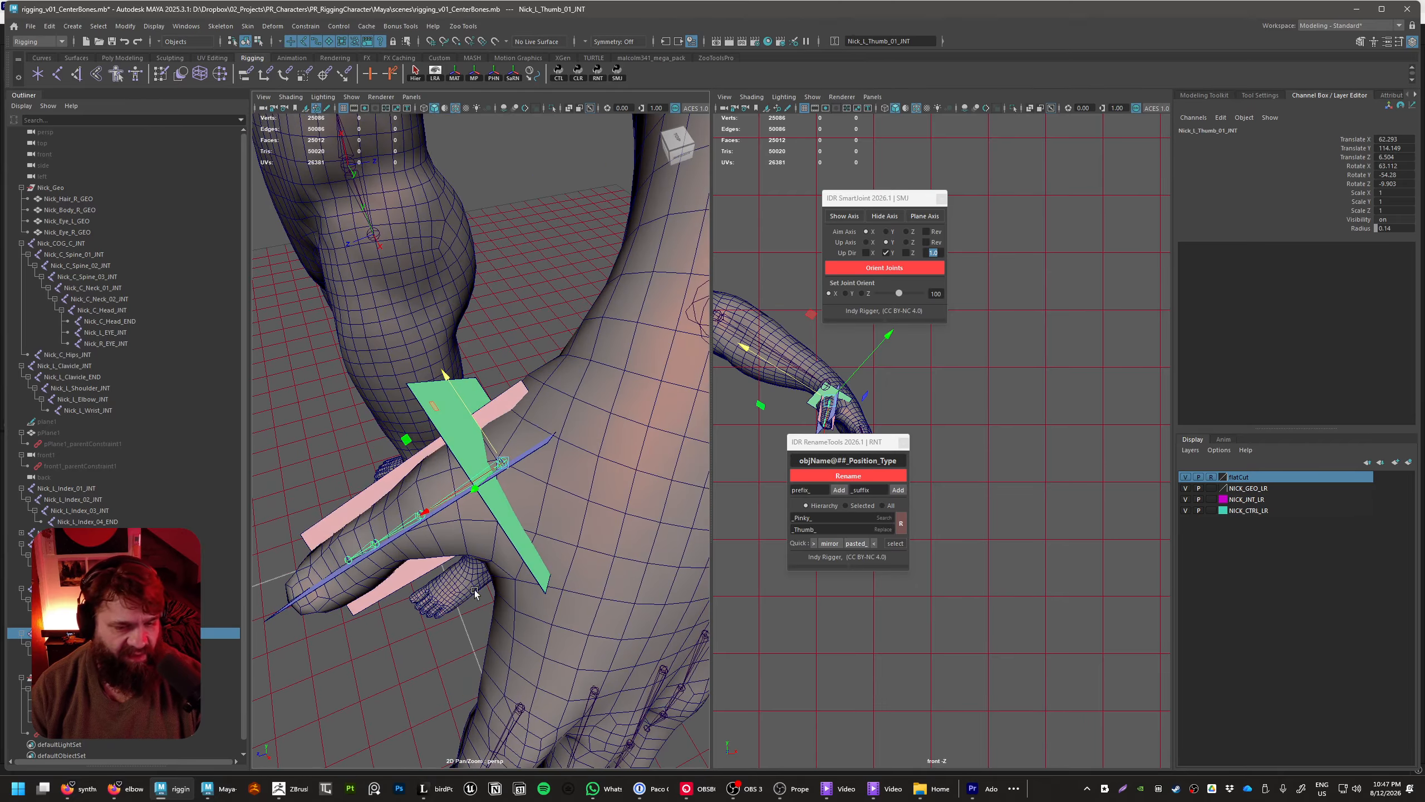
pyautogui.keyDown('alt'); pyautogui.moveTo(512, 533); pyautogui.dragTo(517, 519); pyautogui.keyUp('alt')
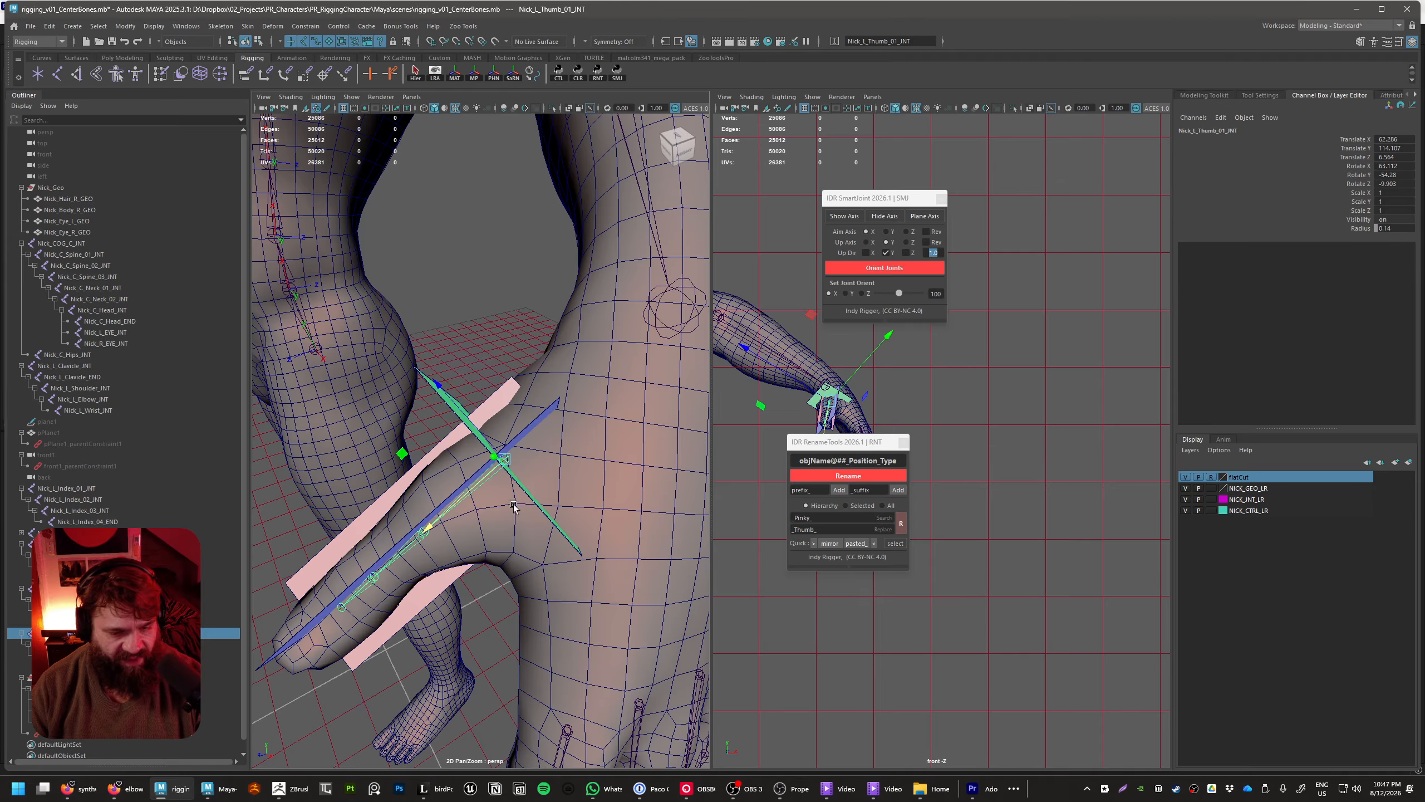
# Slide Nick_L_Thumb_02_INT along its X axis to a translation of about 4.3, checking its fit inside the thumb
pyautogui.keyDown('alt'); pyautogui.moveTo(517, 566); pyautogui.dragTo(504, 464); pyautogui.keyUp('alt')
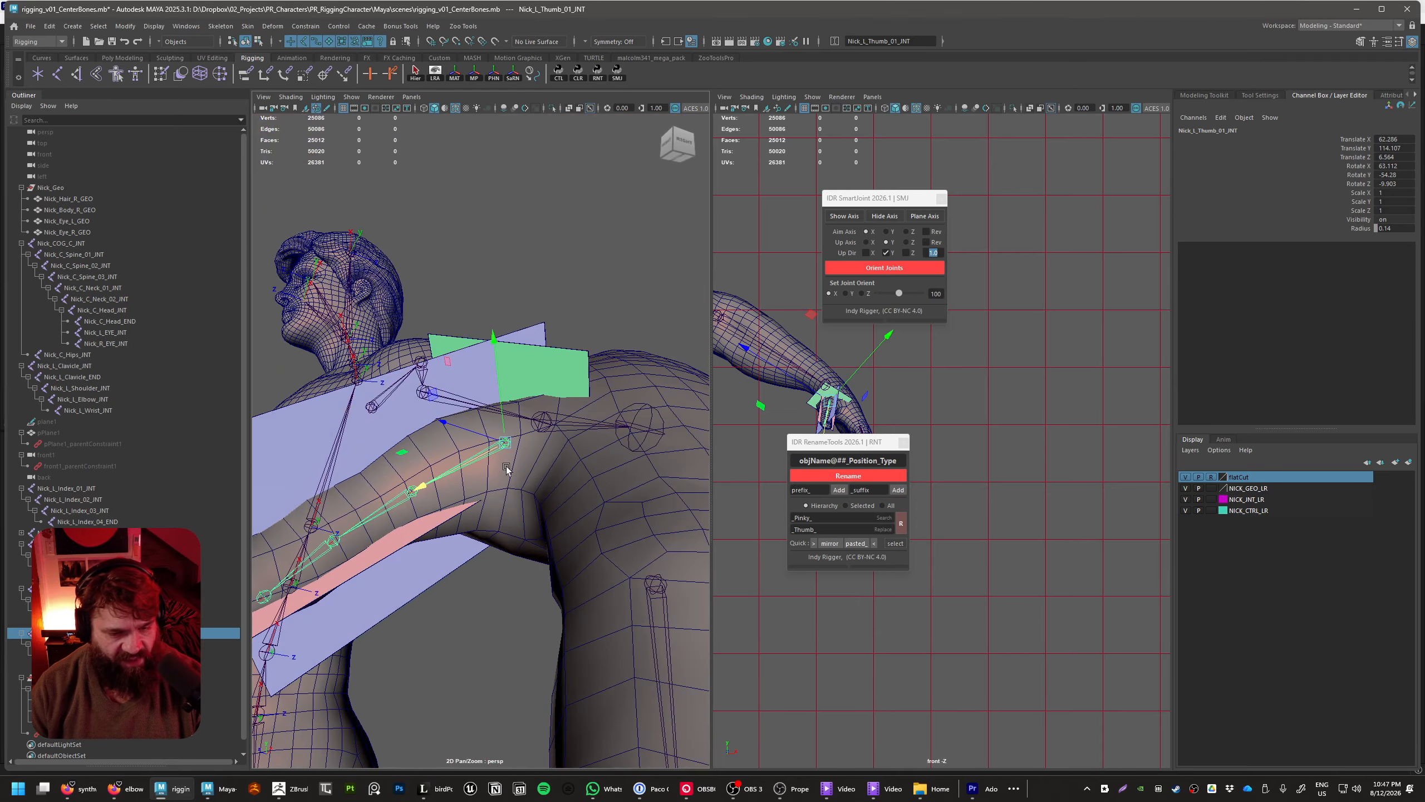
pyautogui.keyDown('alt'); pyautogui.moveTo(481, 537); pyautogui.dragTo(483, 450); pyautogui.keyUp('alt')
pyautogui.keyDown('alt'); pyautogui.moveTo(482, 502); pyautogui.dragTo(487, 444); pyautogui.keyUp('alt')
pyautogui.keyDown('alt'); pyautogui.moveTo(514, 358); pyautogui.dragTo(458, 586); pyautogui.keyUp('alt')
pyautogui.keyDown('alt'); pyautogui.moveTo(417, 587); pyautogui.dragTo(490, 591, button='right'); pyautogui.keyUp('alt')
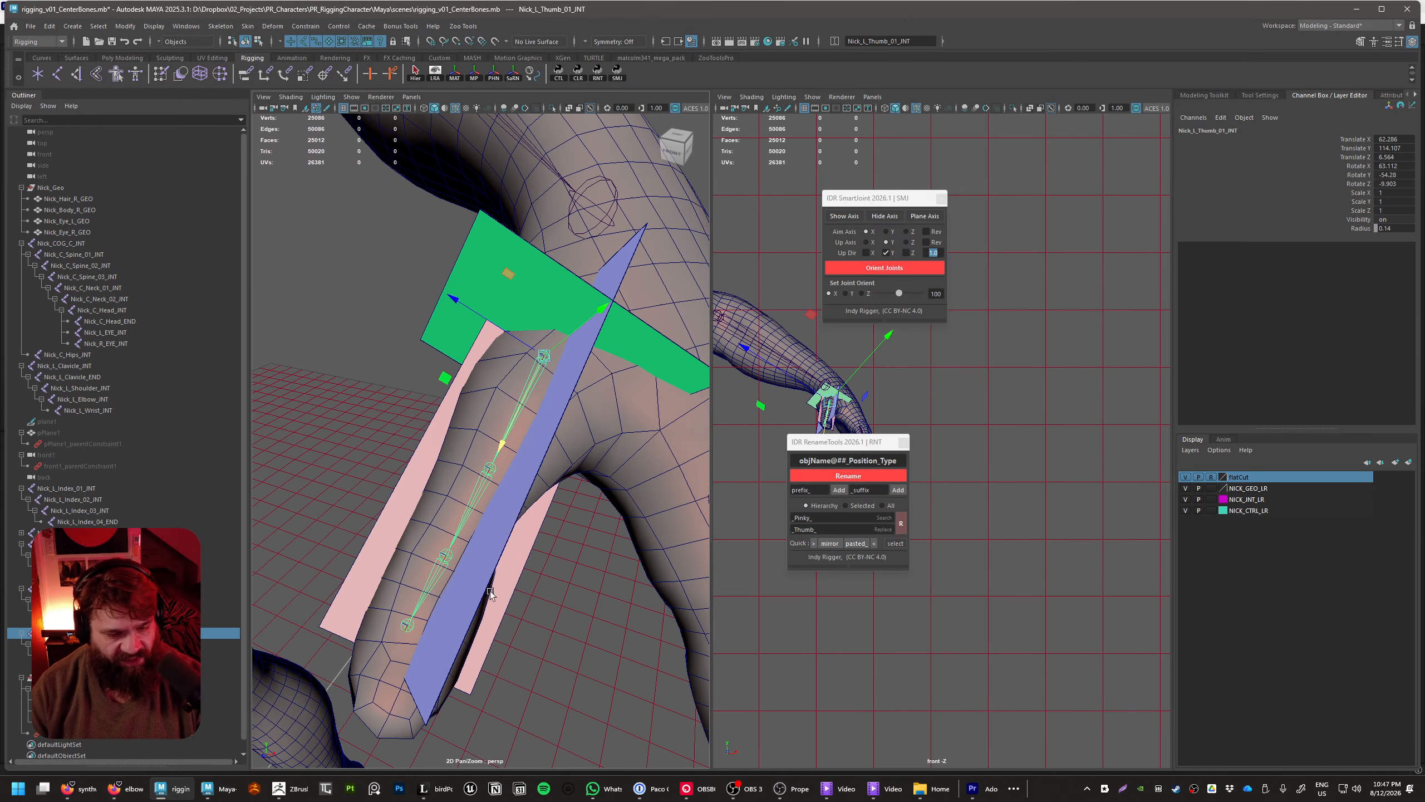
pyautogui.keyDown('alt'); pyautogui.moveTo(452, 557); pyautogui.dragTo(573, 512); pyautogui.keyUp('alt')
pyautogui.click(502, 518)
pyautogui.click(500, 451)
pyautogui.click(1354, 139)
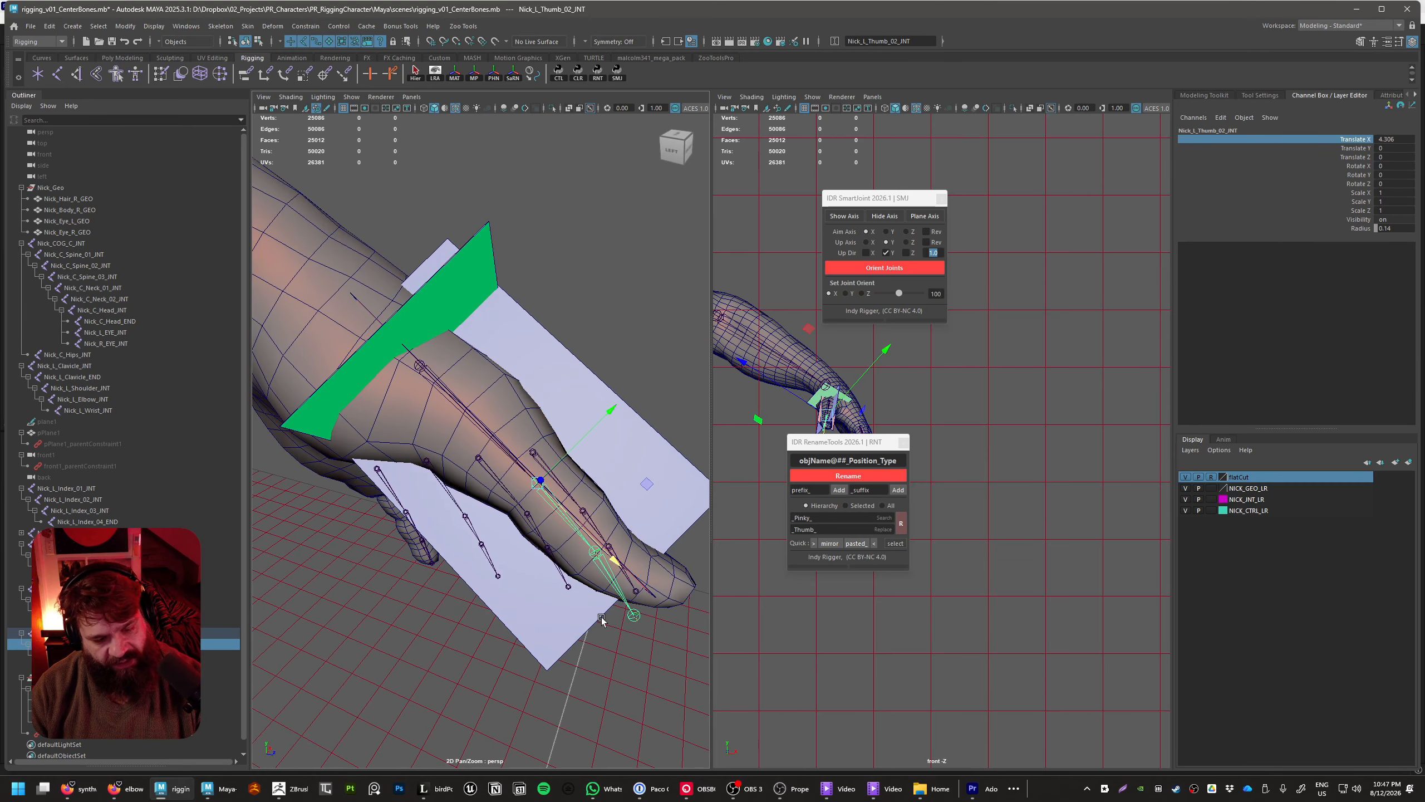
pyautogui.keyDown('alt'); pyautogui.moveTo(602, 617); pyautogui.dragTo(553, 554); pyautogui.keyUp('alt')
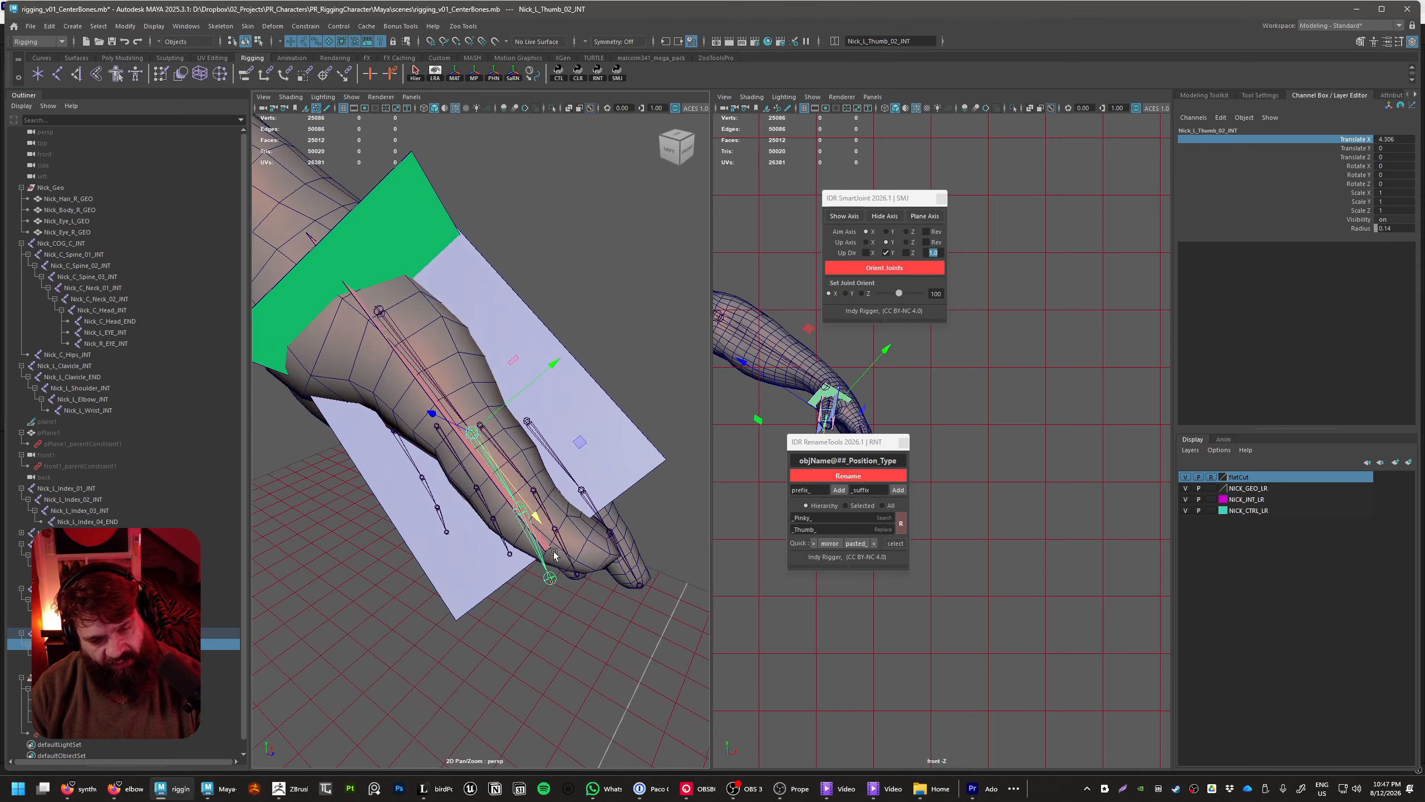
pyautogui.scroll(5, 550, 547)
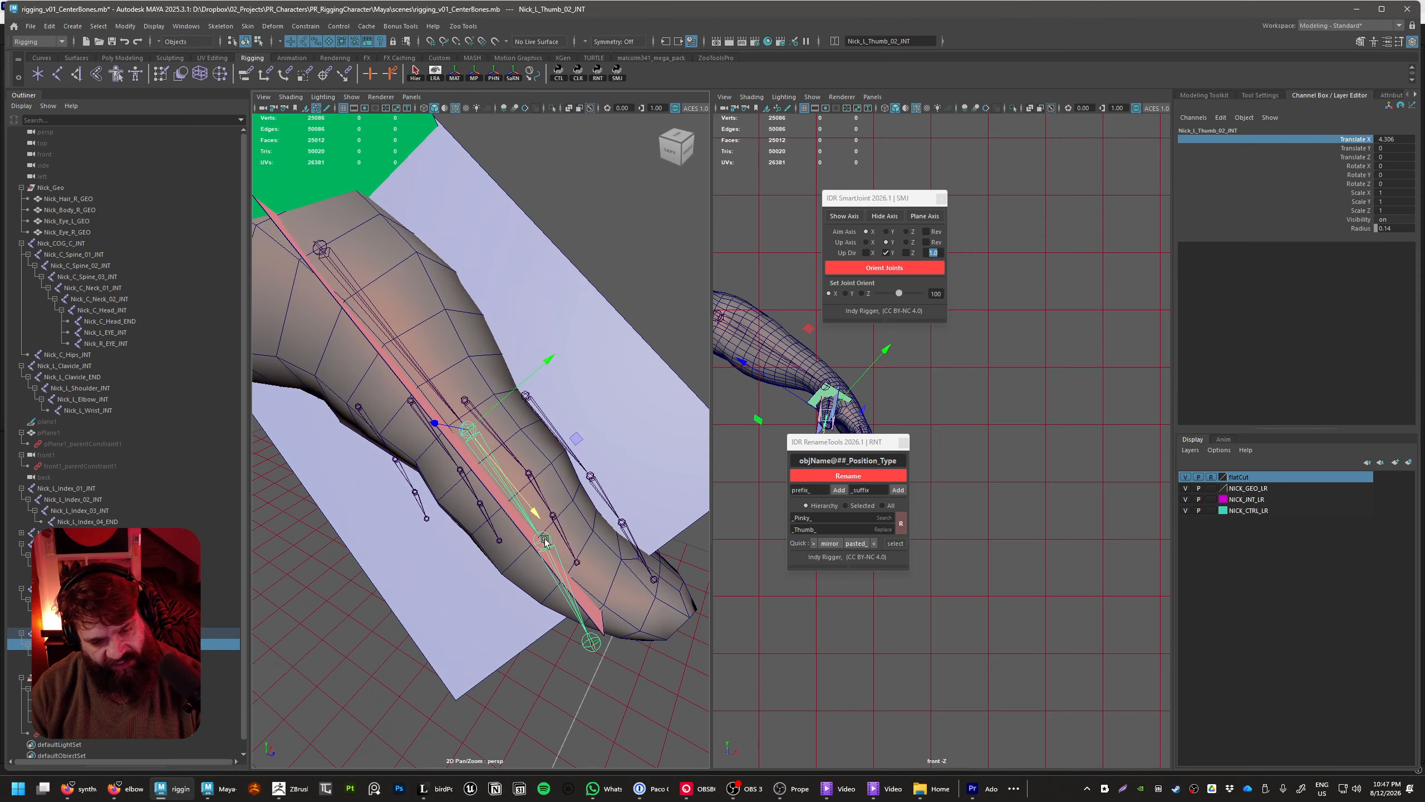
# Slide Nick_L_Thumb_03_INT along its X axis toward the thumb tip, to a translation of about 2.55
pyautogui.click(544, 540)
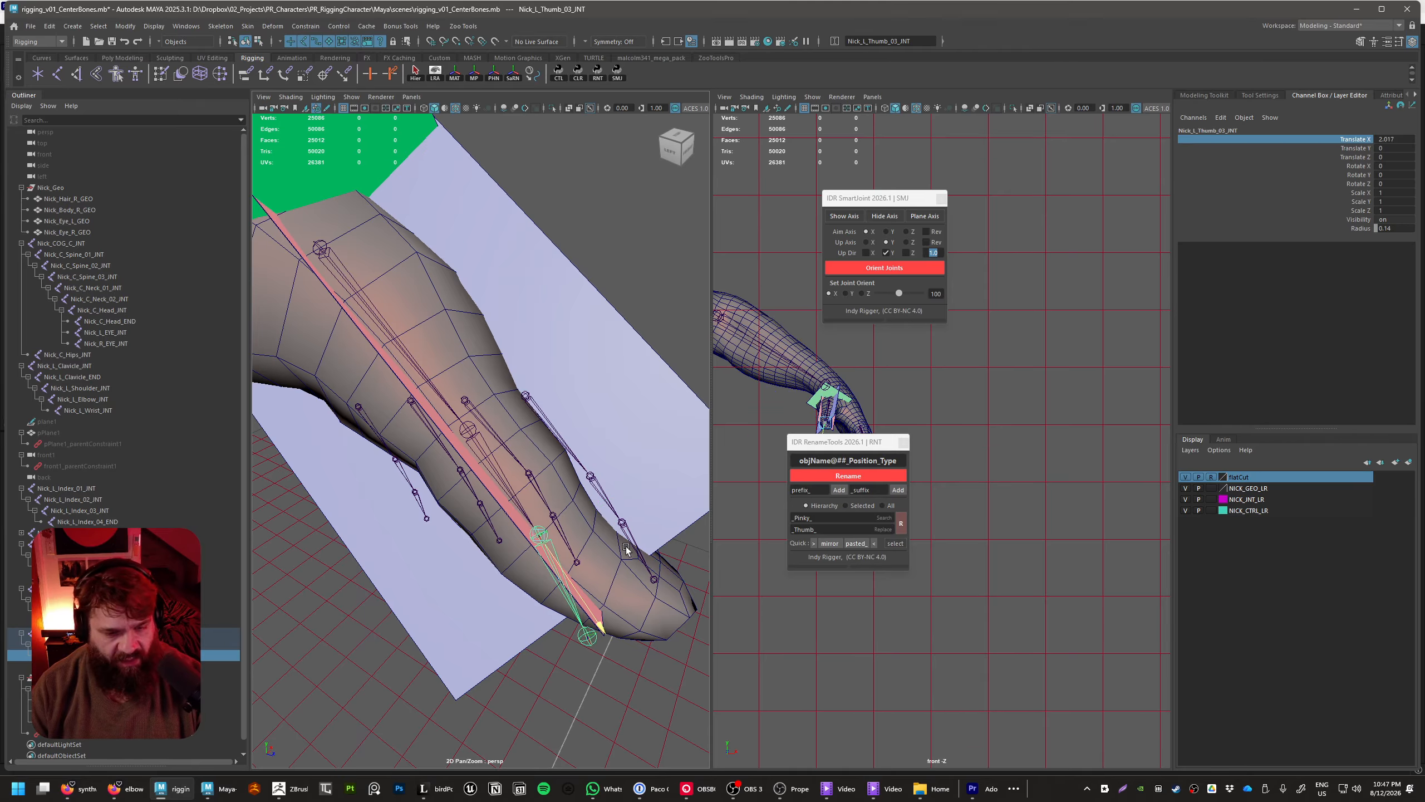
pyautogui.moveTo(604, 544); pyautogui.dragTo(657, 569, button='middle')
pyautogui.keyDown('alt'); pyautogui.moveTo(657, 568); pyautogui.dragTo(508, 521); pyautogui.keyUp('alt')
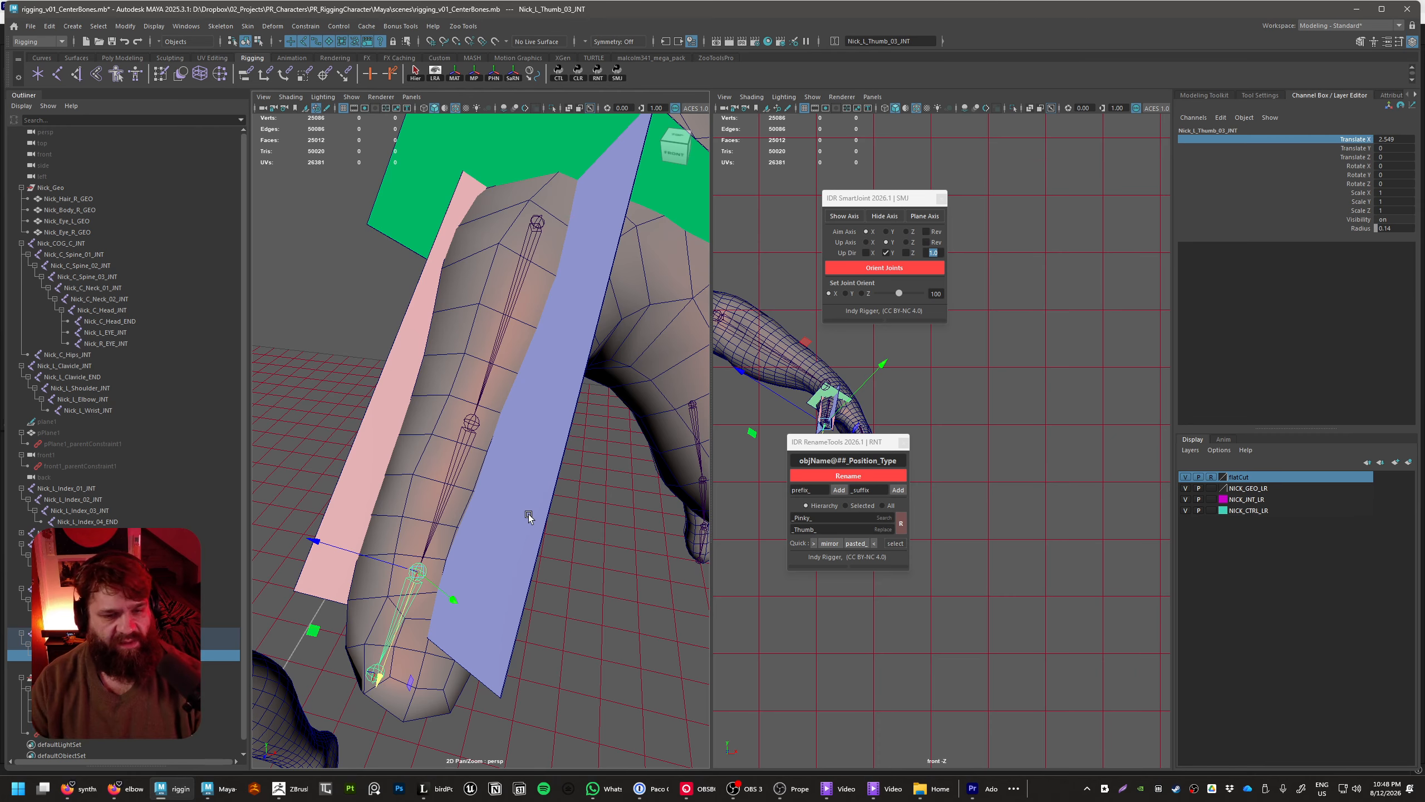
pyautogui.keyDown('alt'); pyautogui.moveTo(499, 382); pyautogui.dragTo(512, 432); pyautogui.keyUp('alt')
pyautogui.click(470, 383)
pyautogui.keyDown('alt'); pyautogui.moveTo(471, 385); pyautogui.dragTo(485, 435); pyautogui.keyUp('alt')
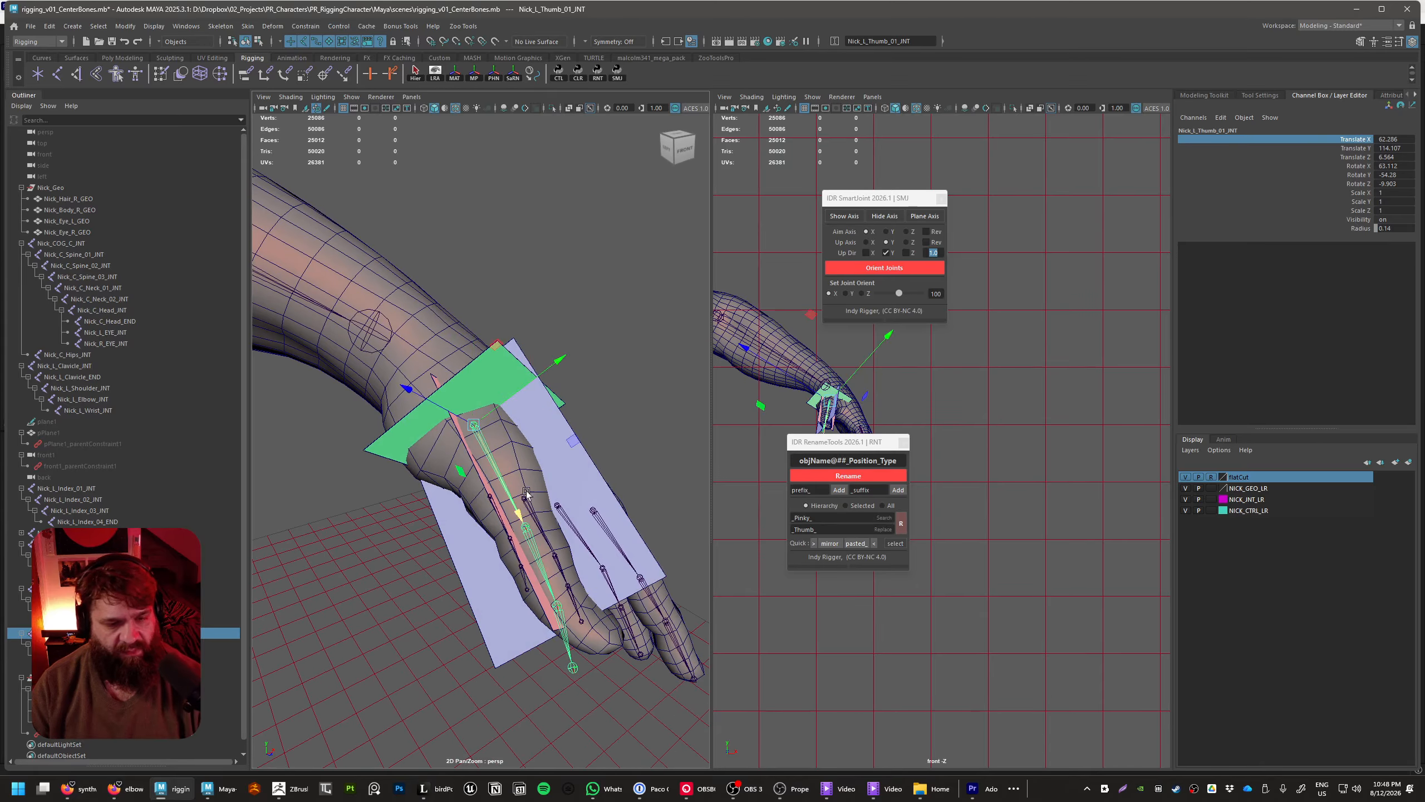
pyautogui.keyDown('alt'); pyautogui.moveTo(526, 493); pyautogui.dragTo(513, 525); pyautogui.keyUp('alt')
pyautogui.click(637, 354)
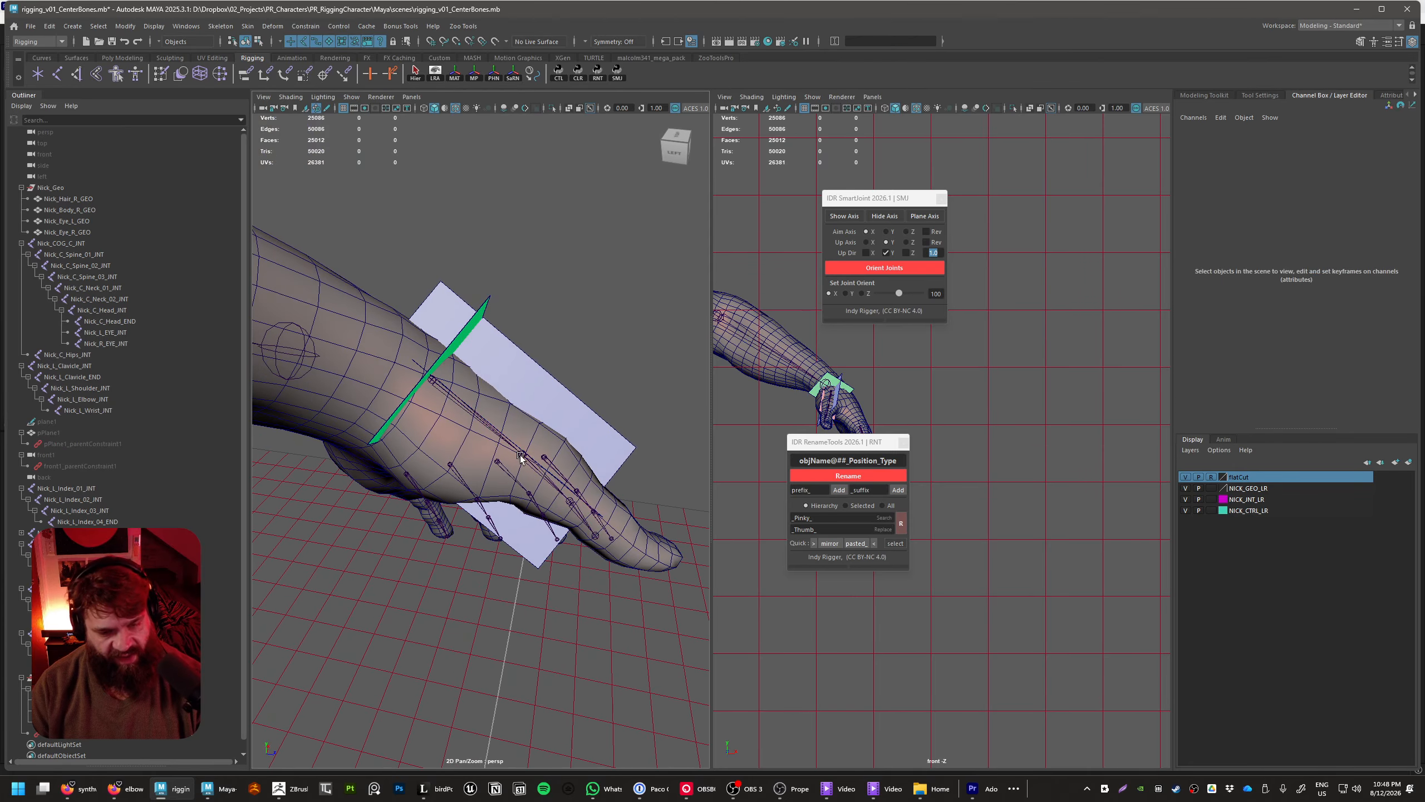
# Set Nick_L_Thumb_02_INT's X translation to about 4.23 and reposition Nick_L_Thumb_01_INT at about 62.6, 115.9, 4.1
pyautogui.click(517, 463)
pyautogui.keyDown('alt'); pyautogui.moveTo(579, 489); pyautogui.dragTo(560, 558); pyautogui.keyUp('alt')
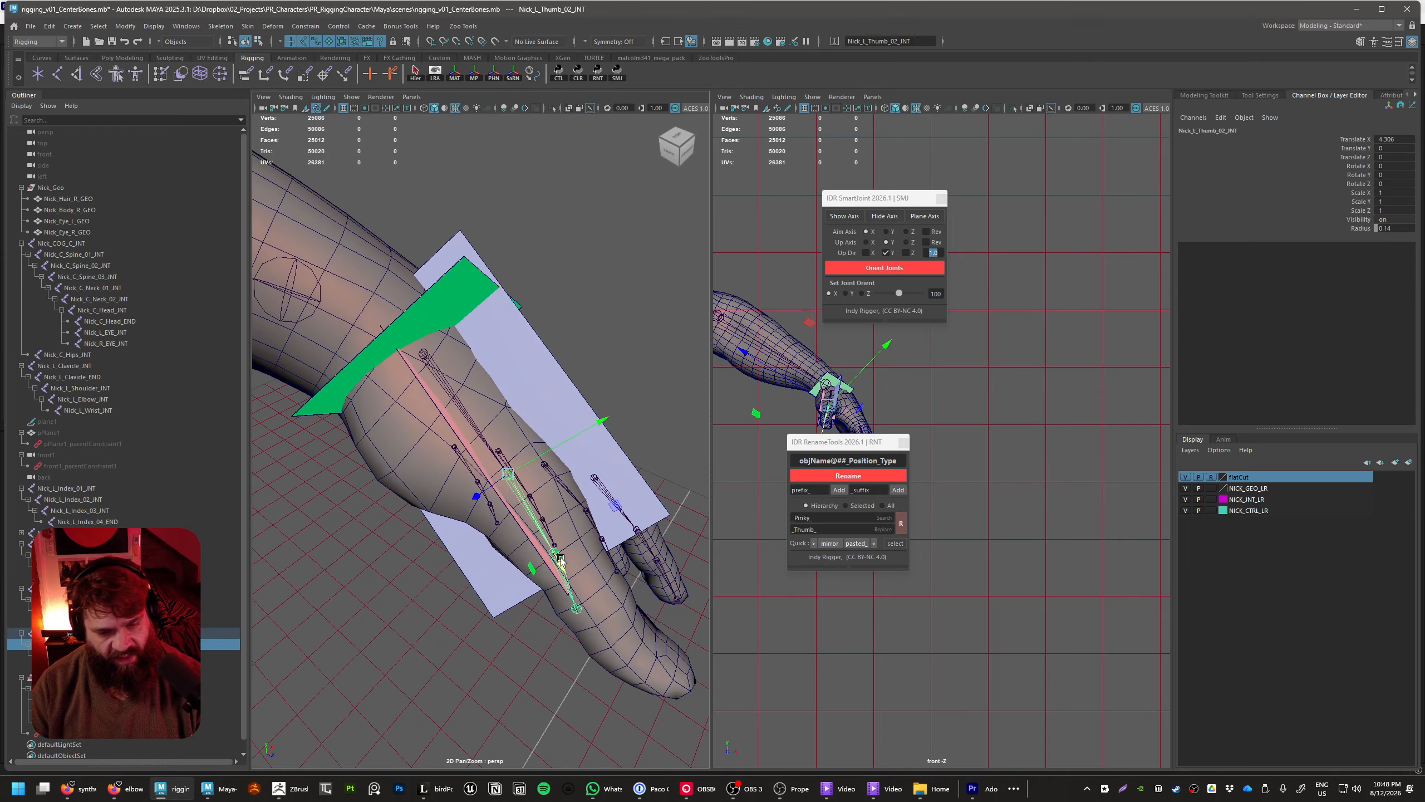
pyautogui.click(1344, 140)
pyautogui.keyDown('alt'); pyautogui.moveTo(598, 491); pyautogui.dragTo(620, 480); pyautogui.keyUp('alt')
pyautogui.keyDown('alt'); pyautogui.moveTo(602, 564); pyautogui.dragTo(366, 584); pyautogui.keyUp('alt')
# Enlarge the Nick_L_Thumb_01_INT_pAxisY guide plane to a scale of about 21.5, 5.9, 3.3
pyautogui.click(603, 445)
pyautogui.keyDown('alt'); pyautogui.moveTo(366, 584); pyautogui.dragTo(445, 586, button='right'); pyautogui.keyUp('alt')
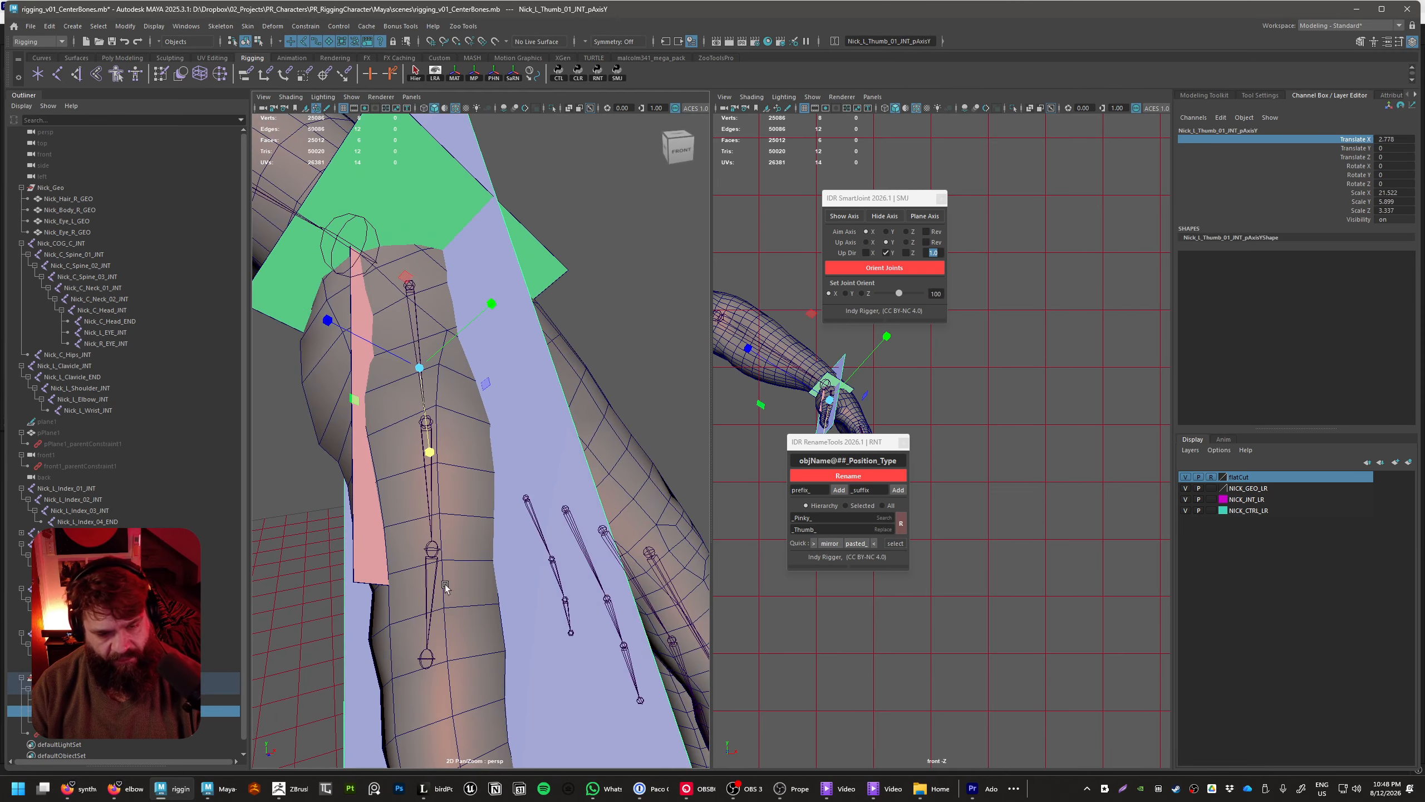
pyautogui.keyDown('shift'); pyautogui.click(436, 546); pyautogui.keyUp('shift')
pyautogui.keyDown('alt'); pyautogui.moveTo(437, 546); pyautogui.dragTo(472, 418); pyautogui.keyUp('alt')
pyautogui.click(511, 464)
pyautogui.keyDown('alt'); pyautogui.moveTo(466, 554); pyautogui.dragTo(615, 521); pyautogui.keyUp('alt')
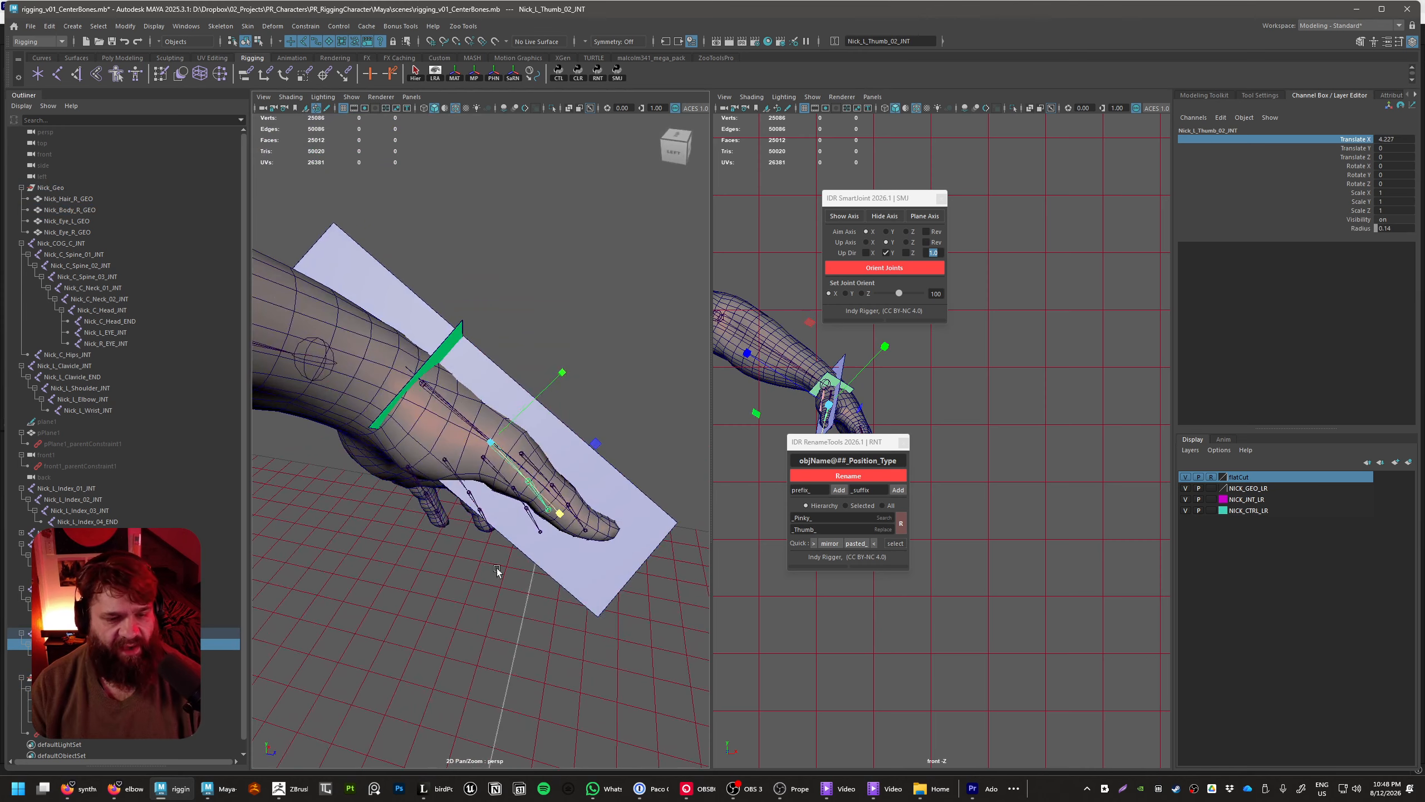
# Move Nick_L_Thumb_01_INT to about 63.4, 115.4, 3.8 and rotate it to about 69.5, -56.2, -17.7
pyautogui.keyDown('alt'); pyautogui.moveTo(496, 570); pyautogui.dragTo(423, 409); pyautogui.keyUp('alt')
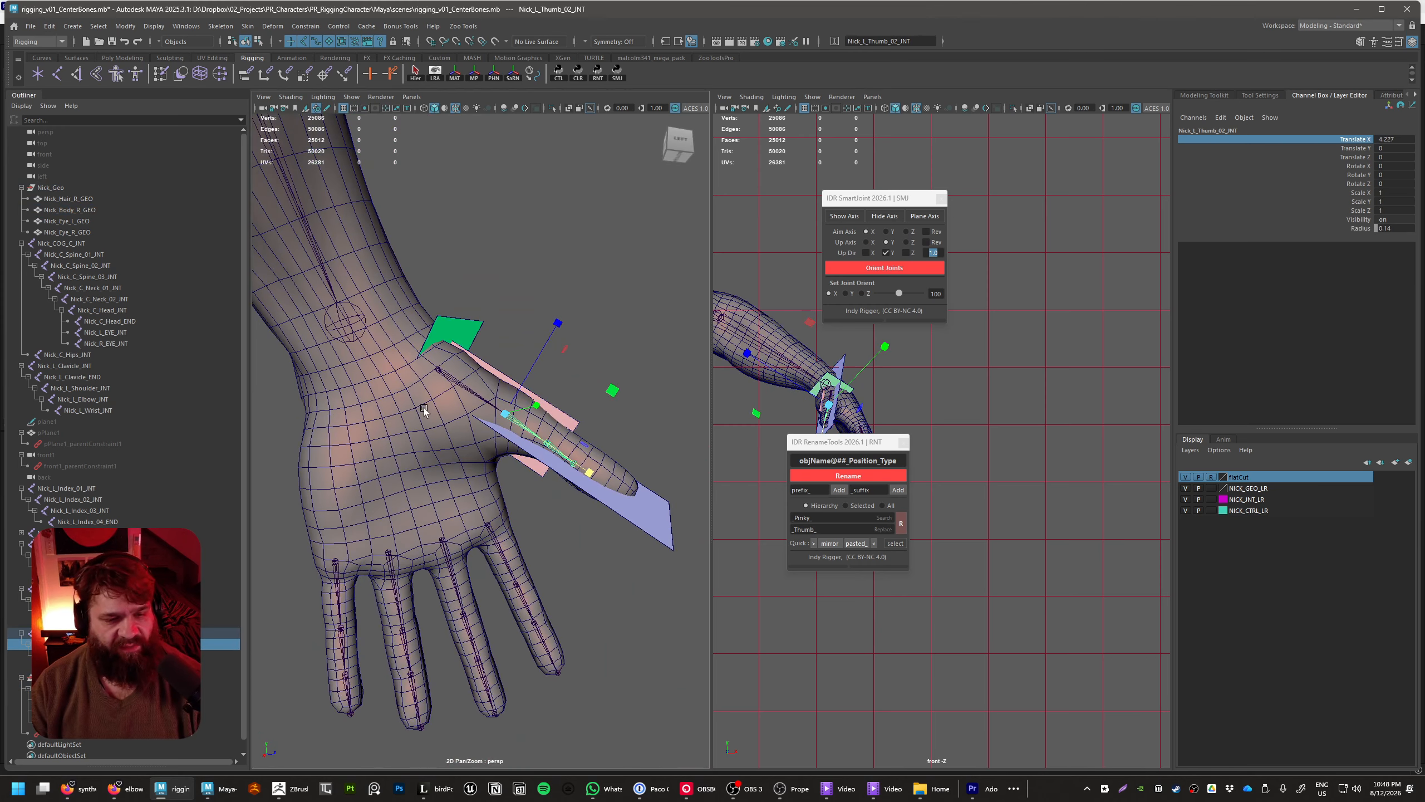
pyautogui.click(437, 371)
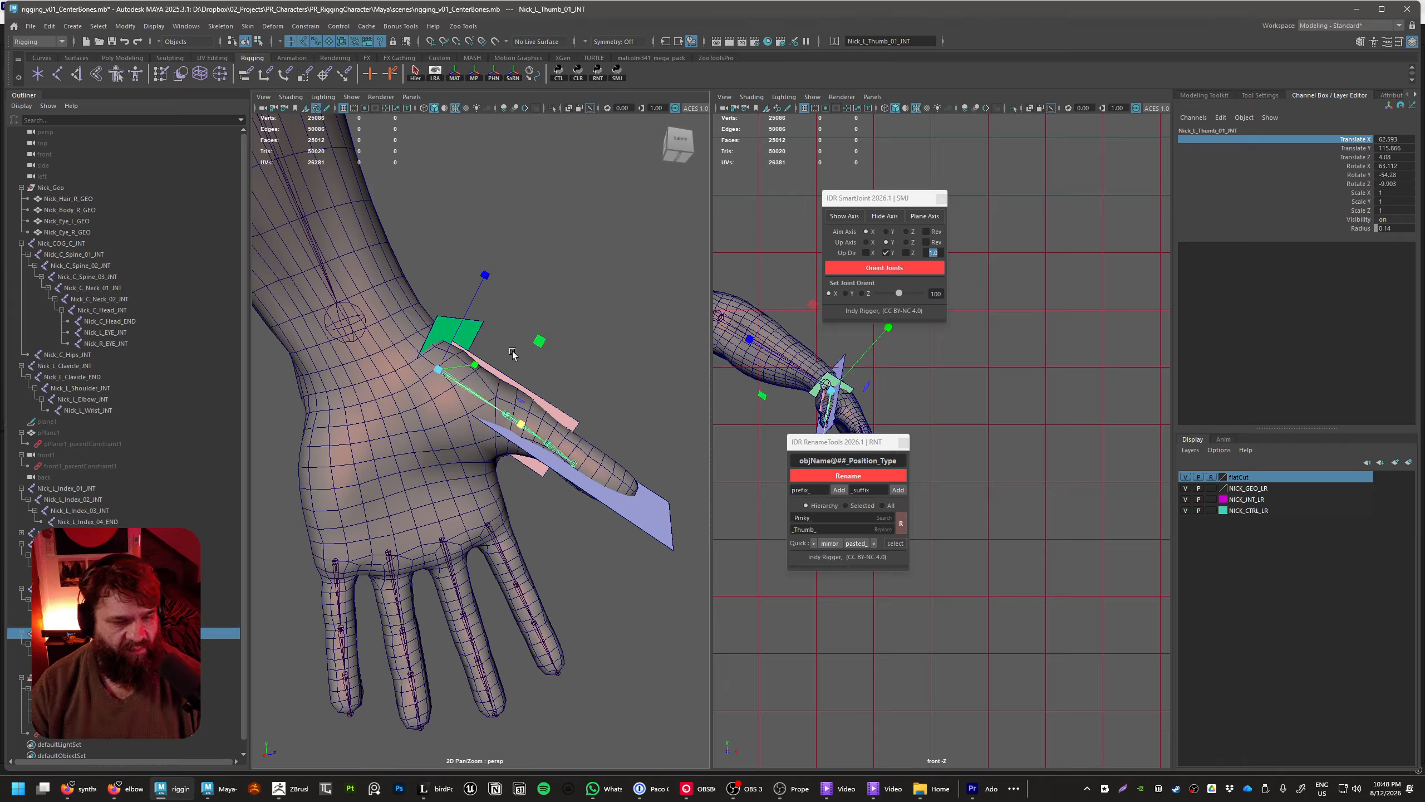
pyautogui.moveTo(476, 299); pyautogui.dragTo(467, 313)
pyautogui.press('e')
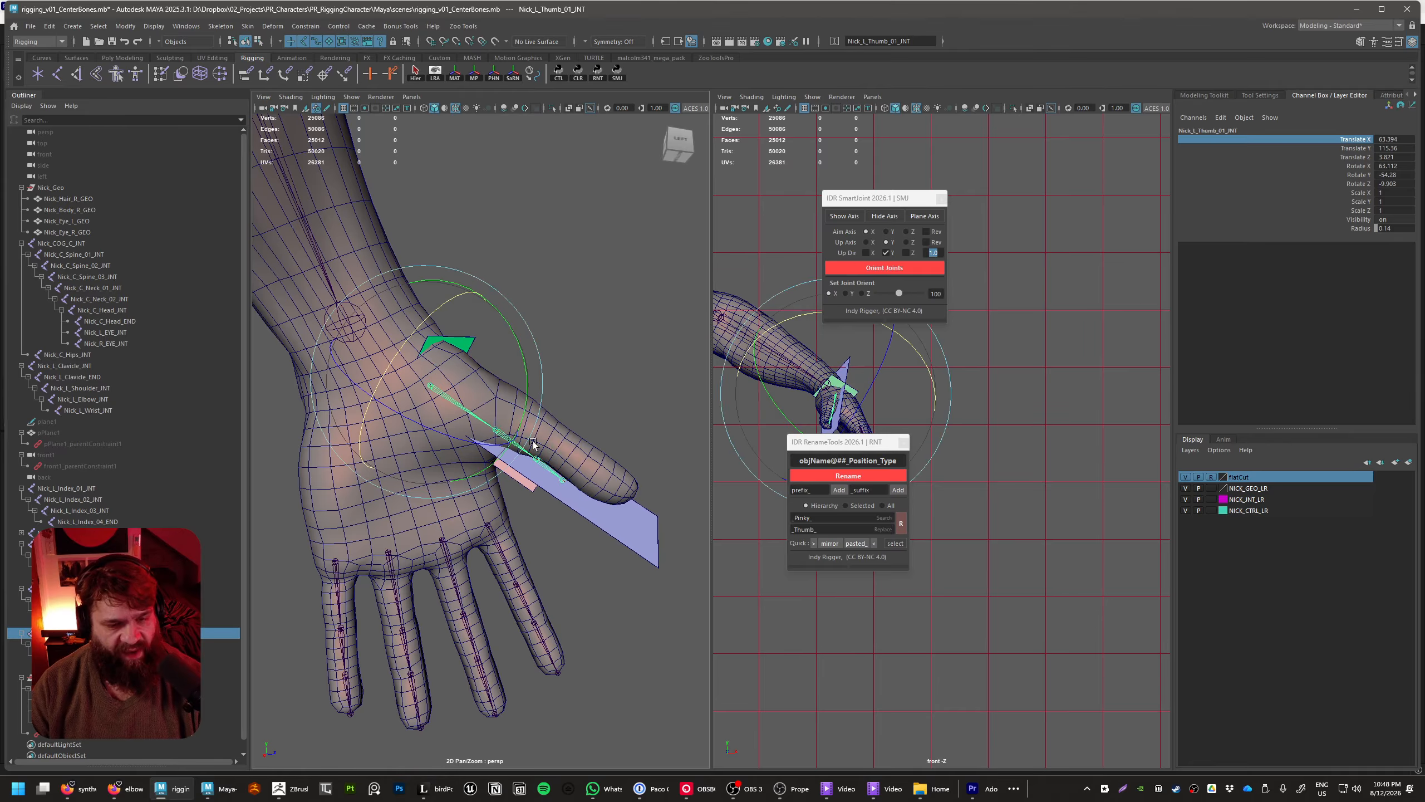
pyautogui.keyDown('alt'); pyautogui.moveTo(533, 444); pyautogui.dragTo(574, 420); pyautogui.keyUp('alt')
# Nudge Nick_L_Thumb_01_INT to about 63.2, 115.5, 3.9 and adjust its rotation to about 67.9, -55.8, -15.7
pyautogui.press('w')
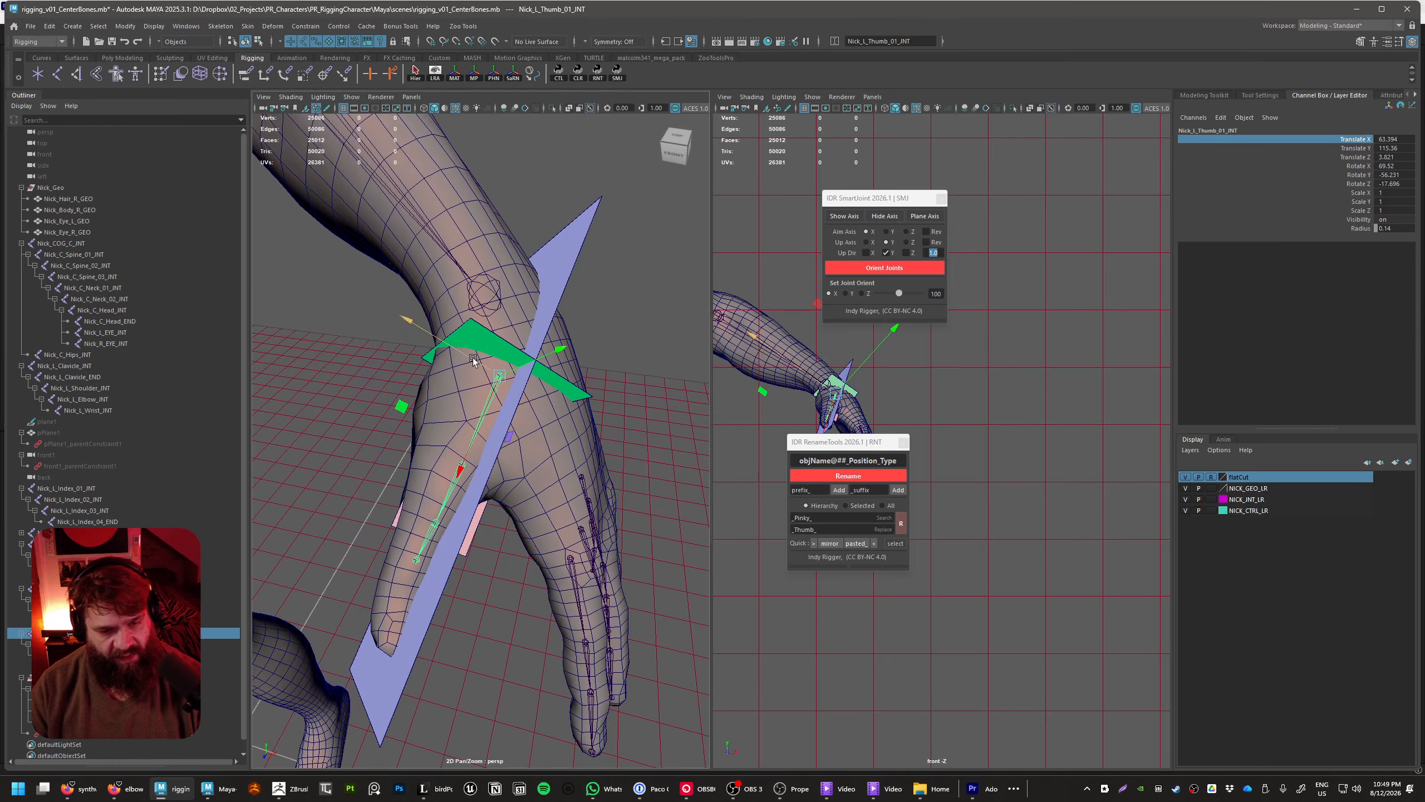
pyautogui.moveTo(473, 359); pyautogui.dragTo(466, 358)
pyautogui.press('e')
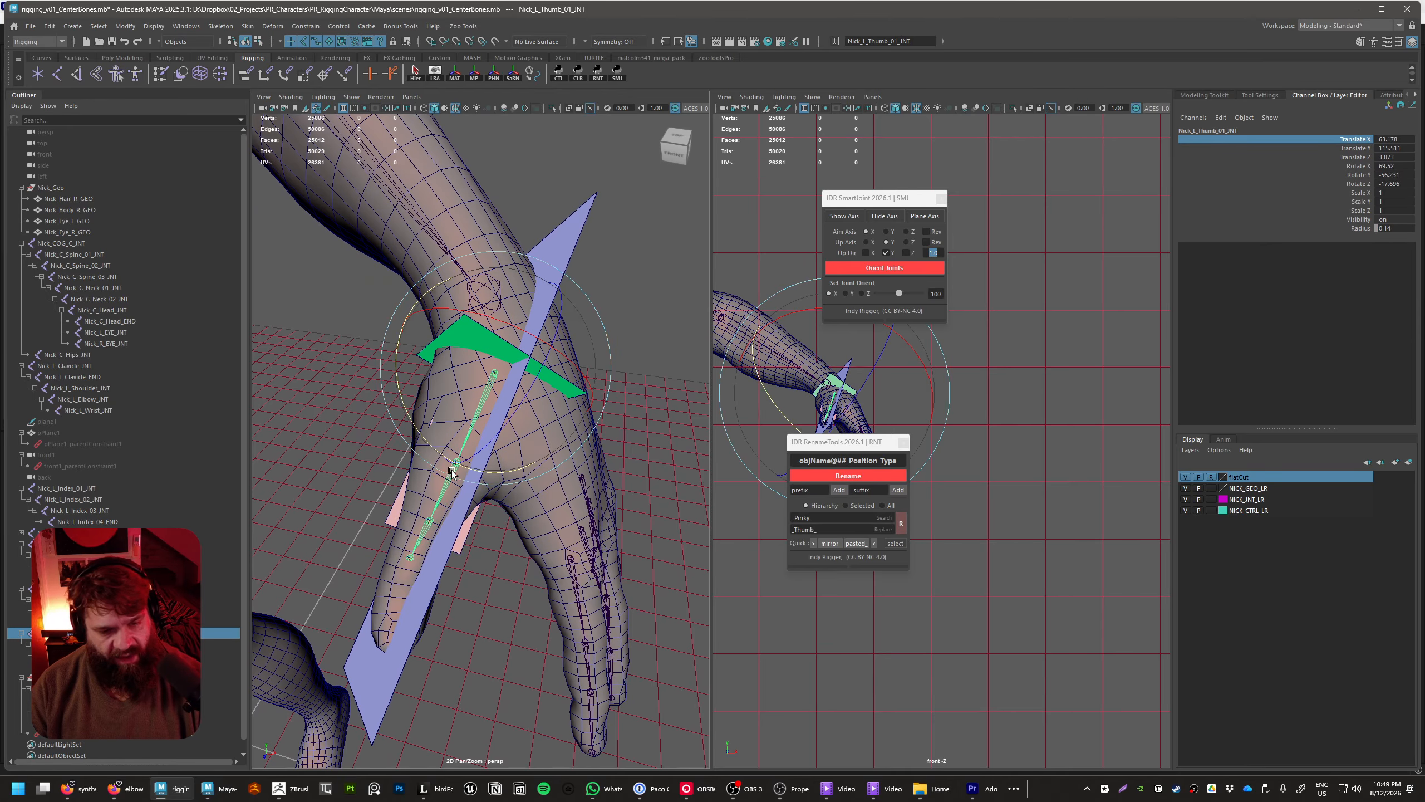
pyautogui.moveTo(439, 455); pyautogui.dragTo(436, 457)
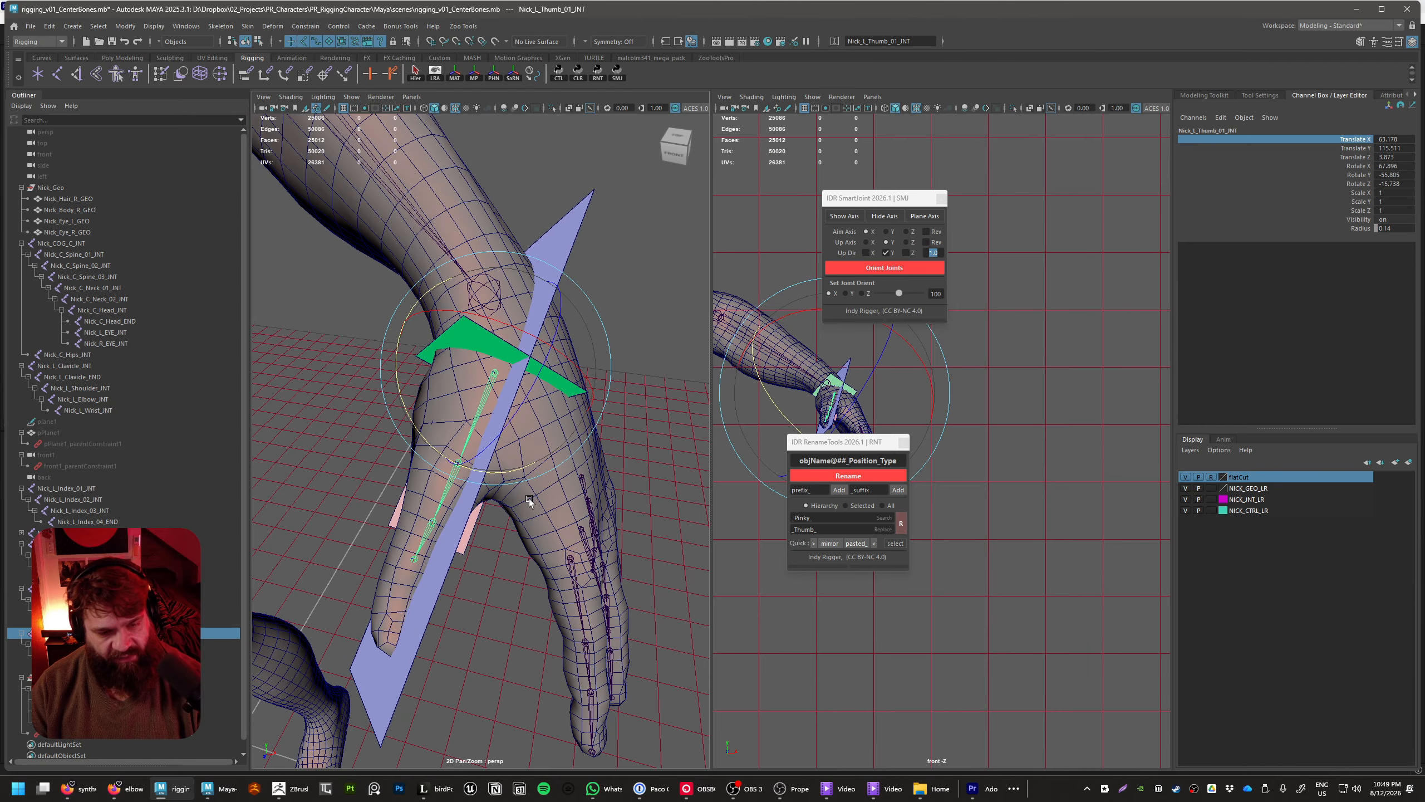
# Slide Nick_L_Thumb_02_INT along its X axis to a translation of about 4.72 at the thumb's knuckle
pyautogui.keyDown('alt'); pyautogui.moveTo(529, 499); pyautogui.dragTo(431, 546); pyautogui.keyUp('alt')
pyautogui.click(583, 437)
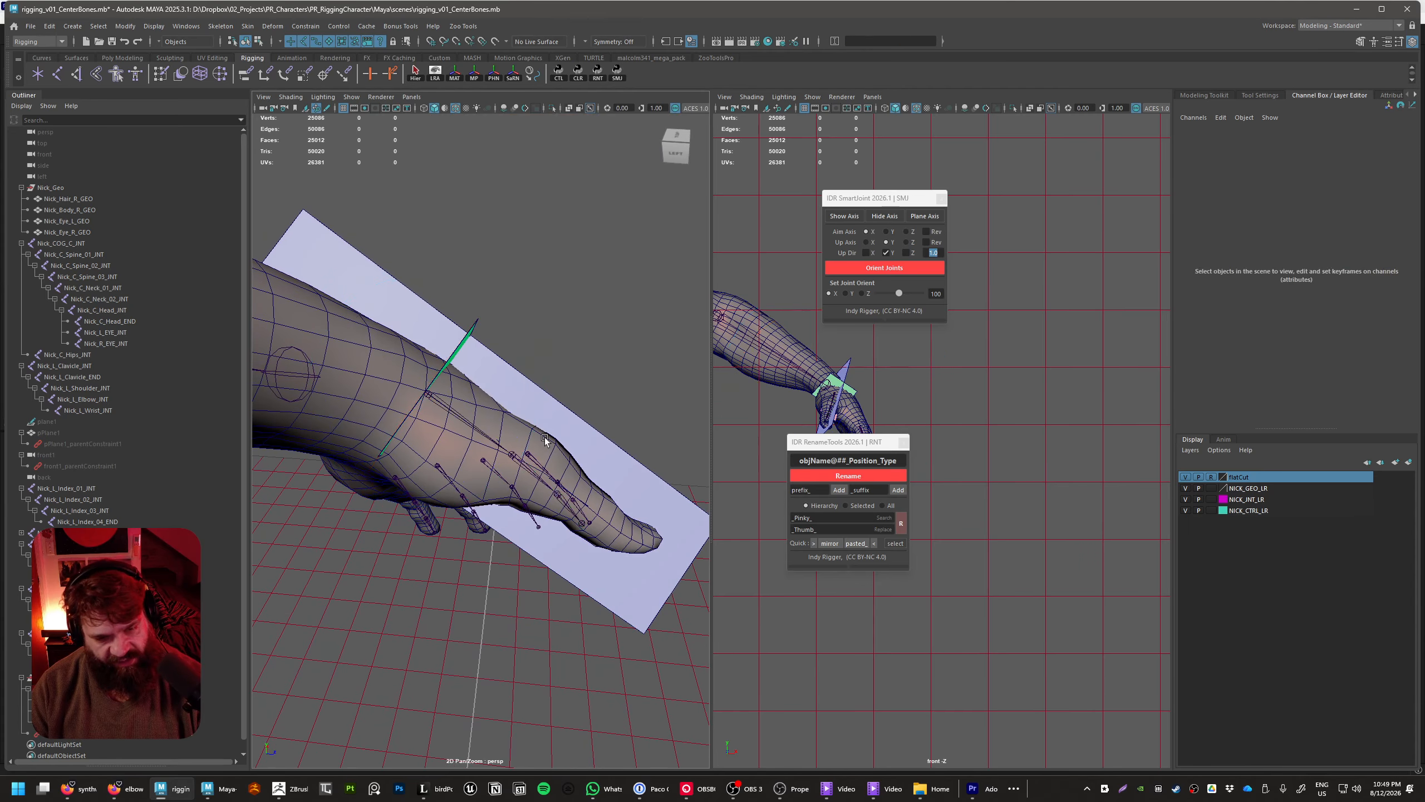
pyautogui.click(513, 454)
pyautogui.press('w')
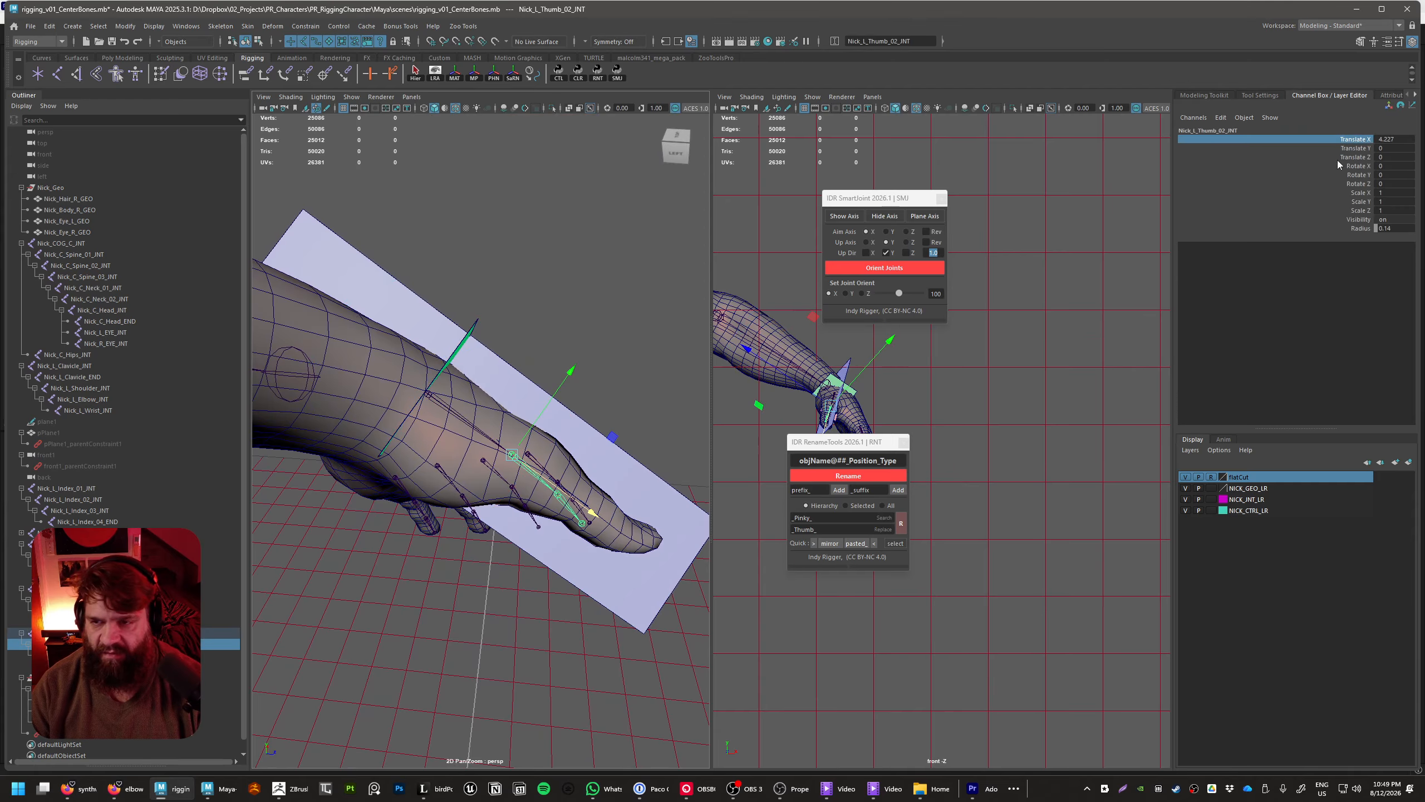
pyautogui.keyDown('alt'); pyautogui.moveTo(619, 398); pyautogui.dragTo(640, 463); pyautogui.keyUp('alt')
pyautogui.keyDown('alt'); pyautogui.moveTo(640, 463); pyautogui.dragTo(592, 416, button='middle'); pyautogui.keyUp('alt')
pyautogui.keyDown('alt'); pyautogui.moveTo(592, 417); pyautogui.dragTo(649, 461, button='right'); pyautogui.keyUp('alt')
pyautogui.keyDown('alt'); pyautogui.moveTo(649, 461); pyautogui.dragTo(669, 458); pyautogui.keyUp('alt')
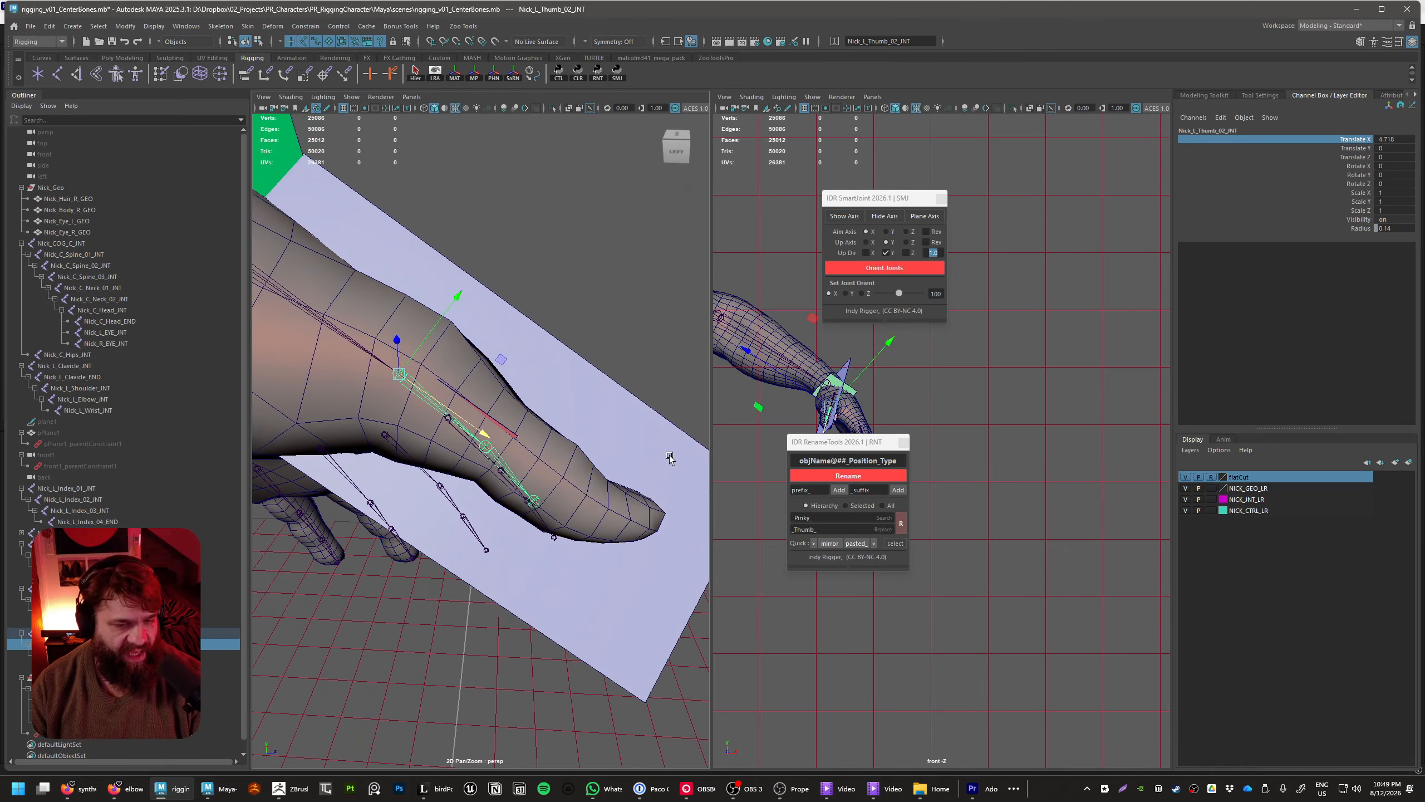
pyautogui.click(607, 367)
# Slide Nick_L_Thumb_03_INT along its X axis to a translation of about 4.1 at the thumb's outer knuckle
pyautogui.keyDown('alt'); pyautogui.moveTo(582, 500); pyautogui.dragTo(561, 482); pyautogui.keyUp('alt')
pyautogui.click(484, 439)
pyautogui.press('e')
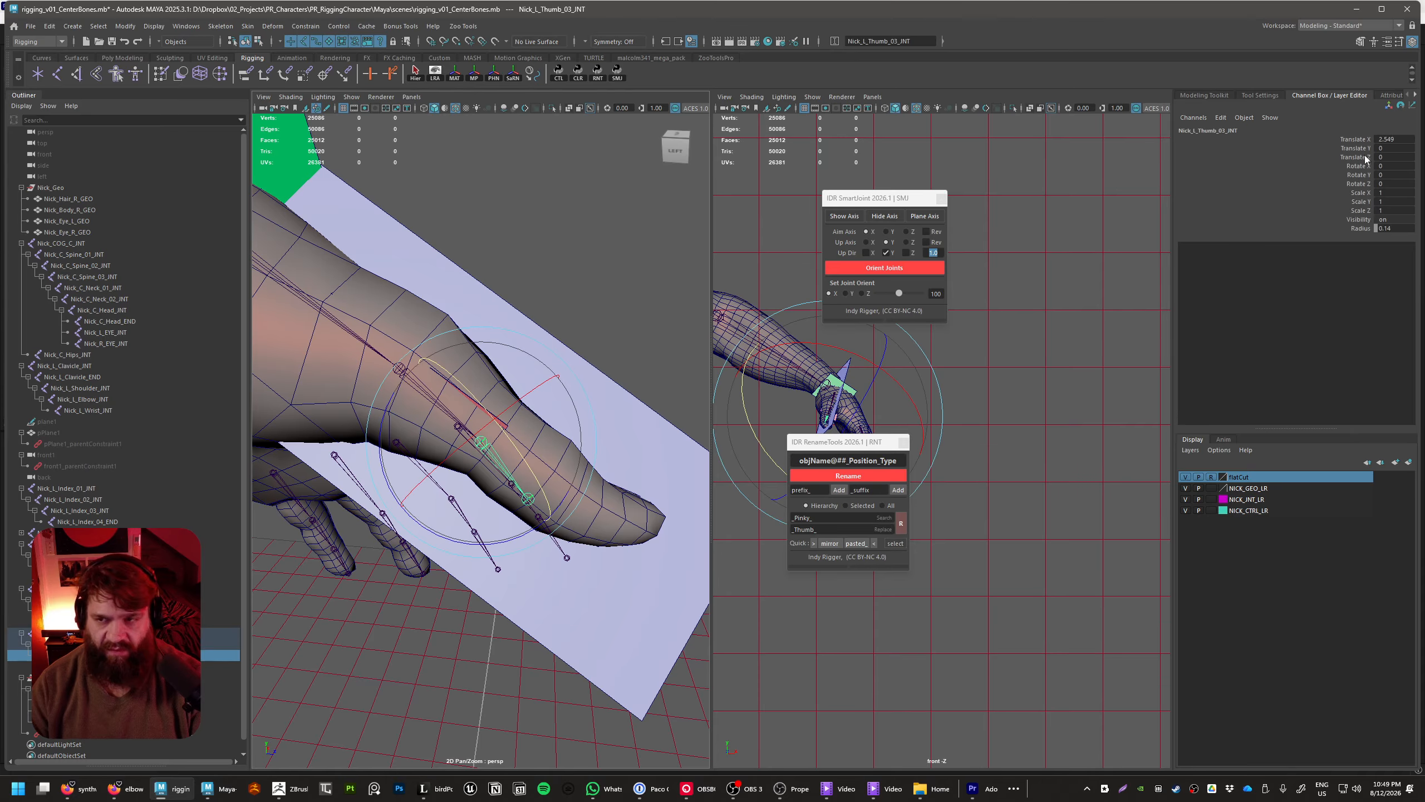
pyautogui.click(1354, 140)
pyautogui.press('w')
pyautogui.keyDown('alt'); pyautogui.moveTo(586, 572); pyautogui.dragTo(541, 649); pyautogui.keyUp('alt')
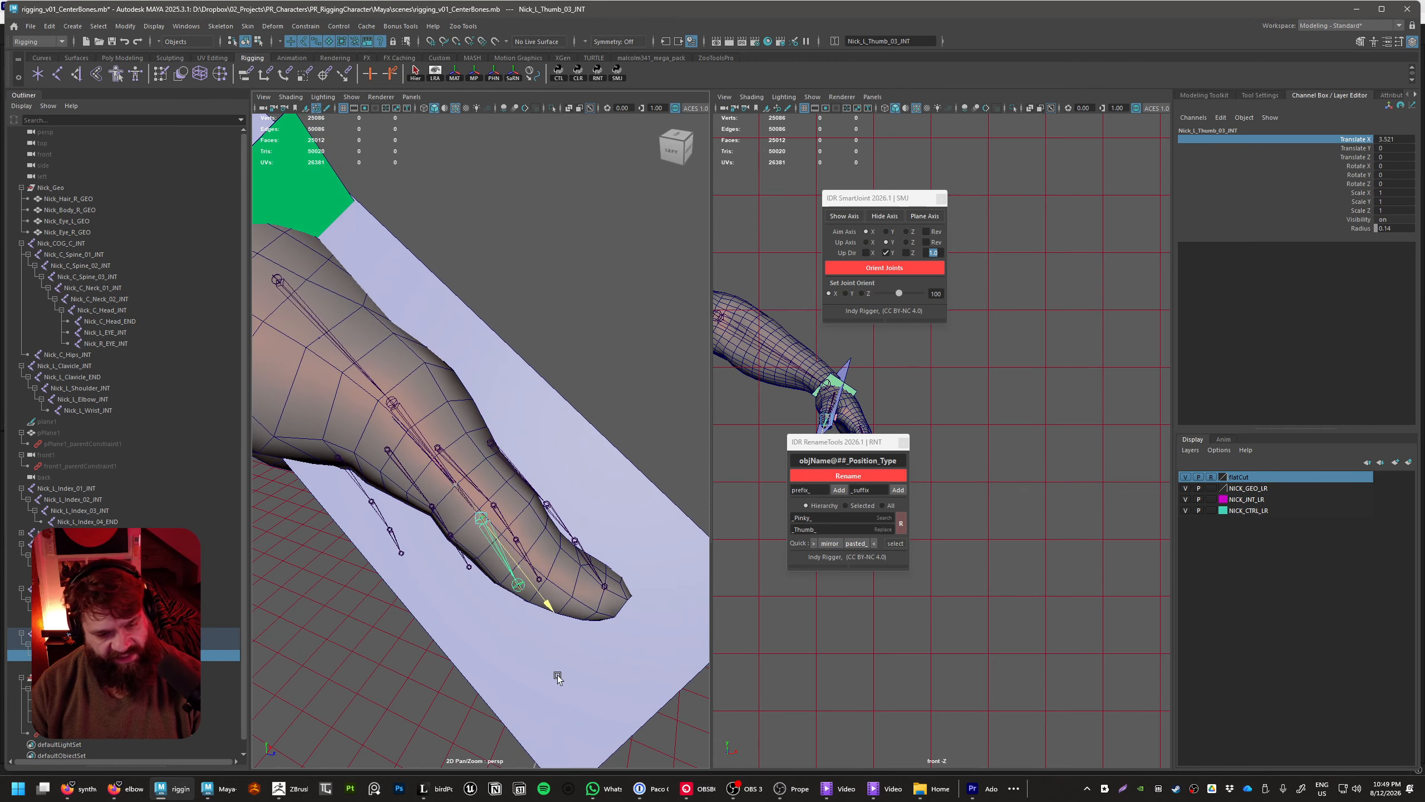
pyautogui.keyDown('alt'); pyautogui.moveTo(582, 692); pyautogui.dragTo(597, 689); pyautogui.keyUp('alt')
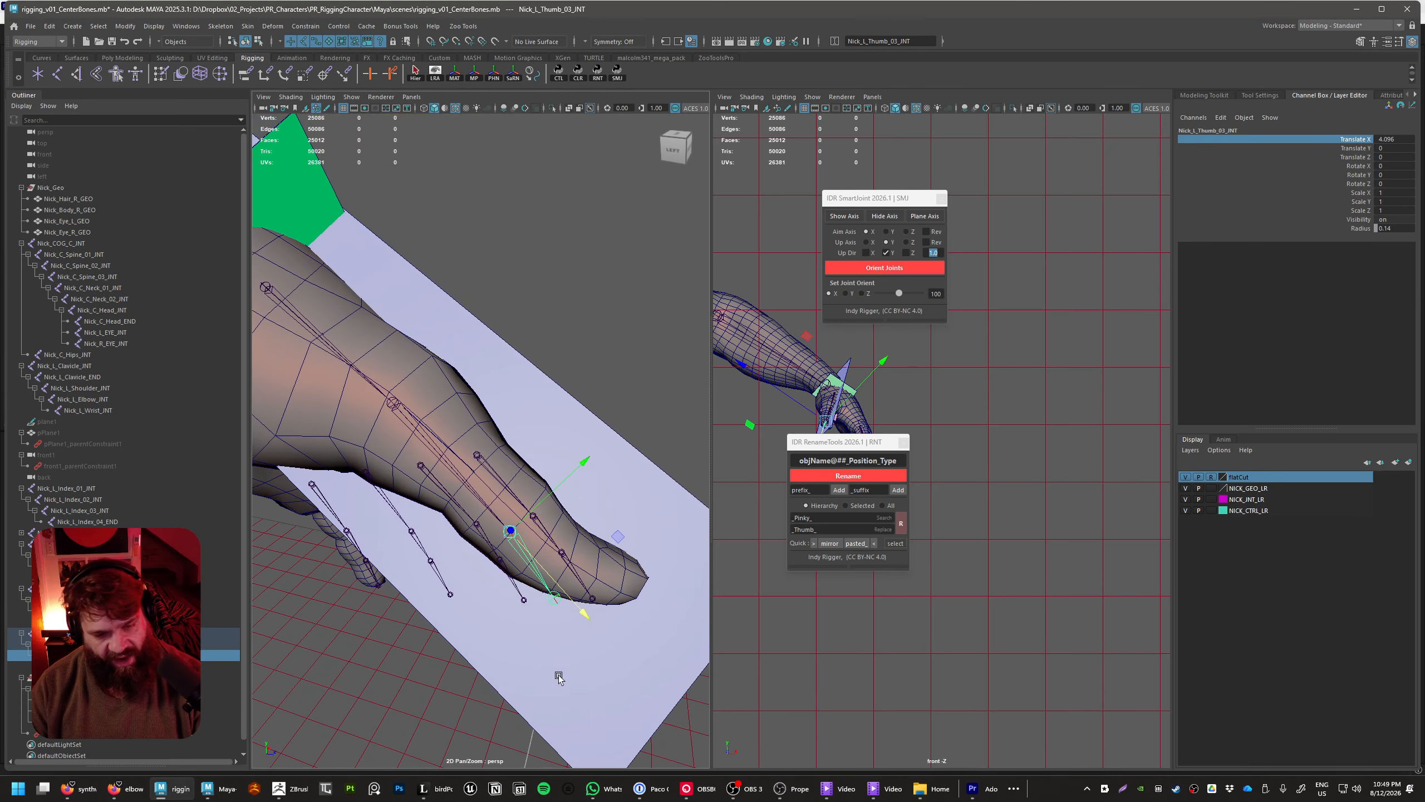
# Bend the thumb chain by rotating Nick_L_Thumb_02_INT to about 4.0 and Nick_L_Thumb_03_INT to about 19.4 on Z
pyautogui.click(452, 471)
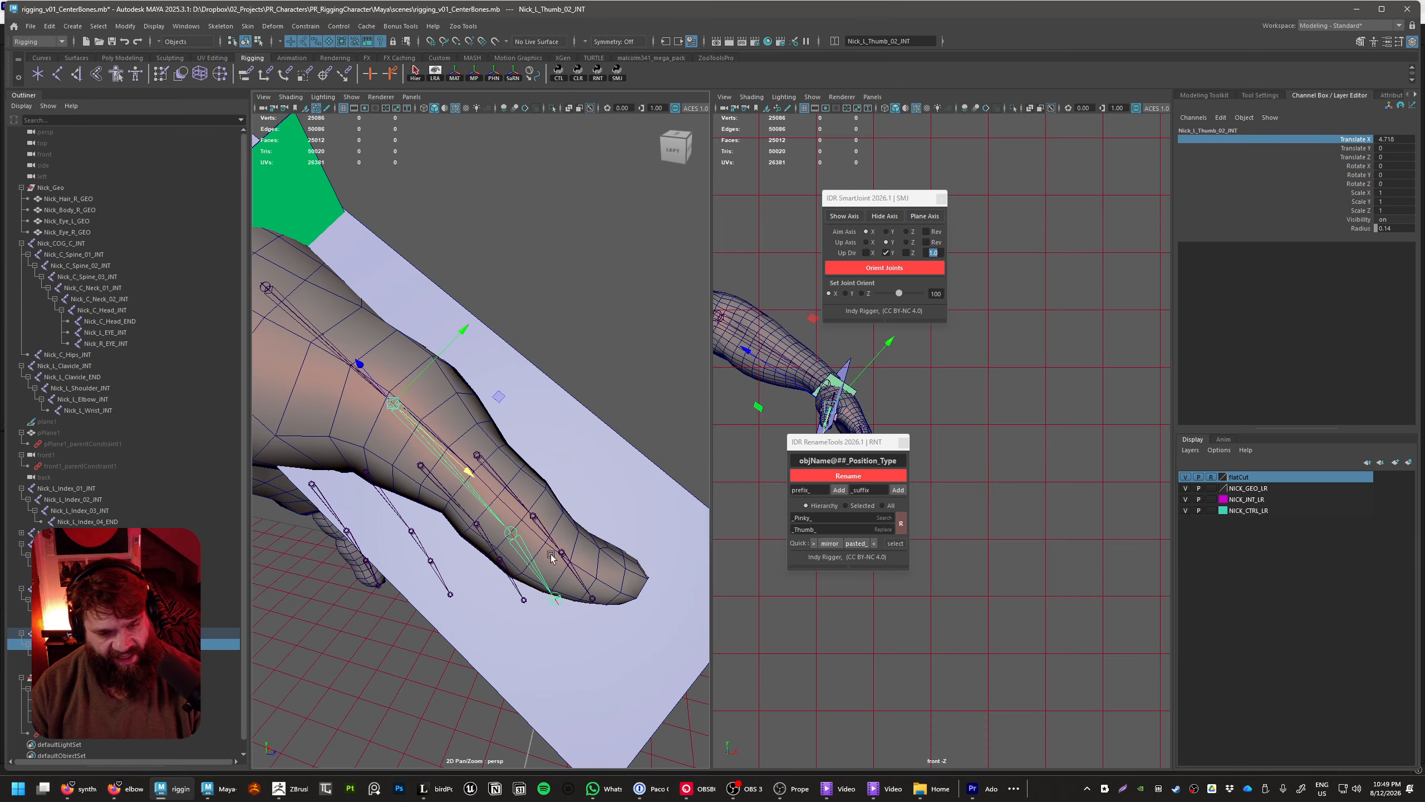
pyautogui.press('e')
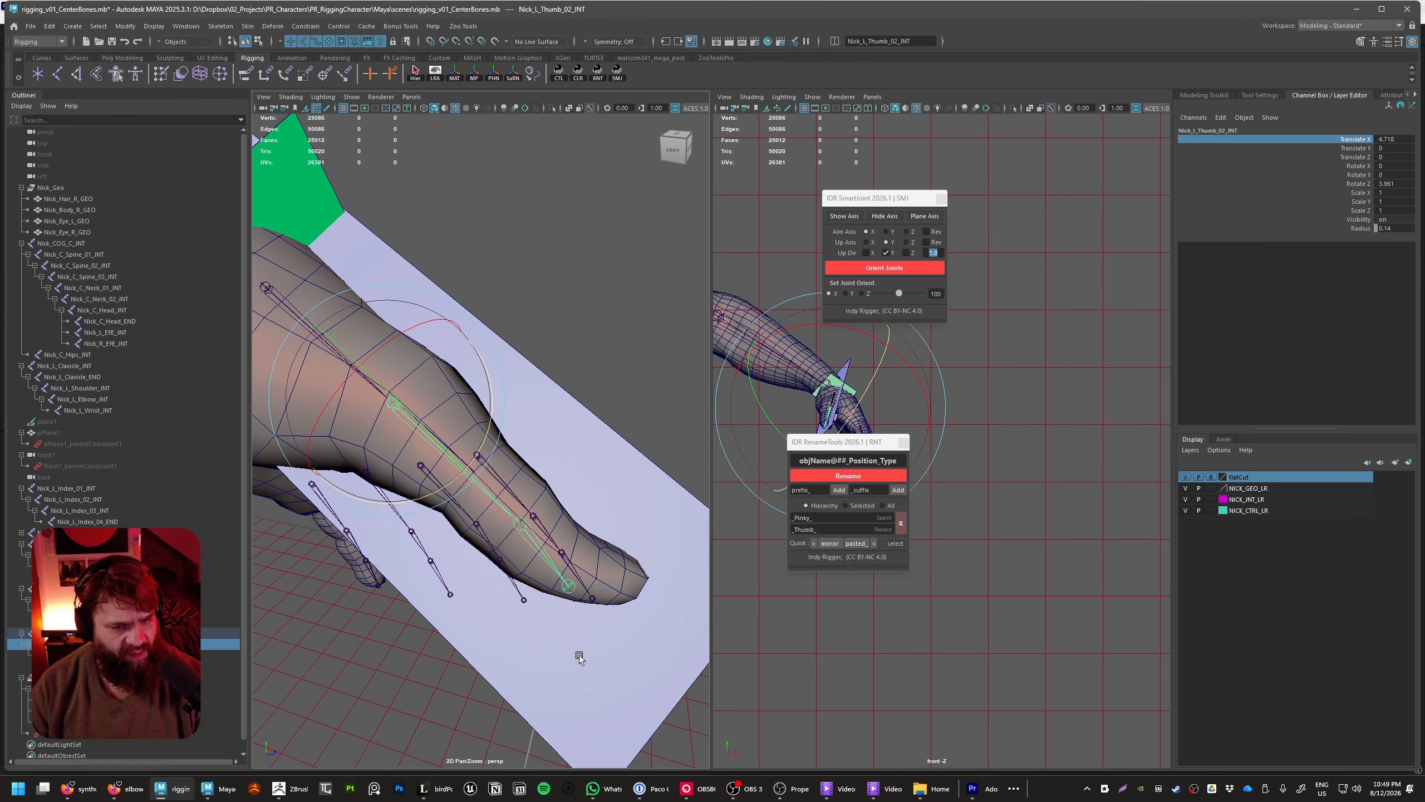
pyautogui.click(518, 528)
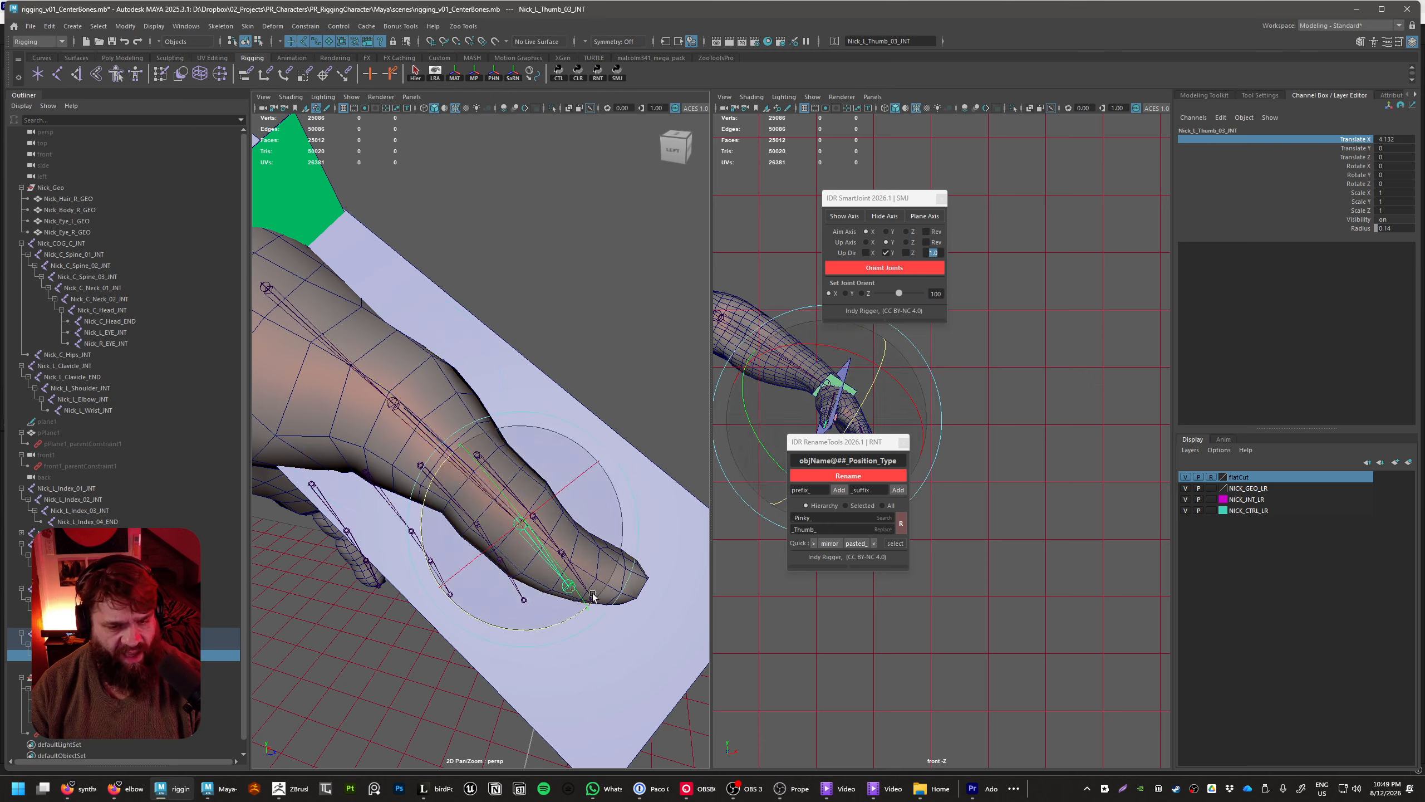
pyautogui.moveTo(556, 619); pyautogui.dragTo(559, 627)
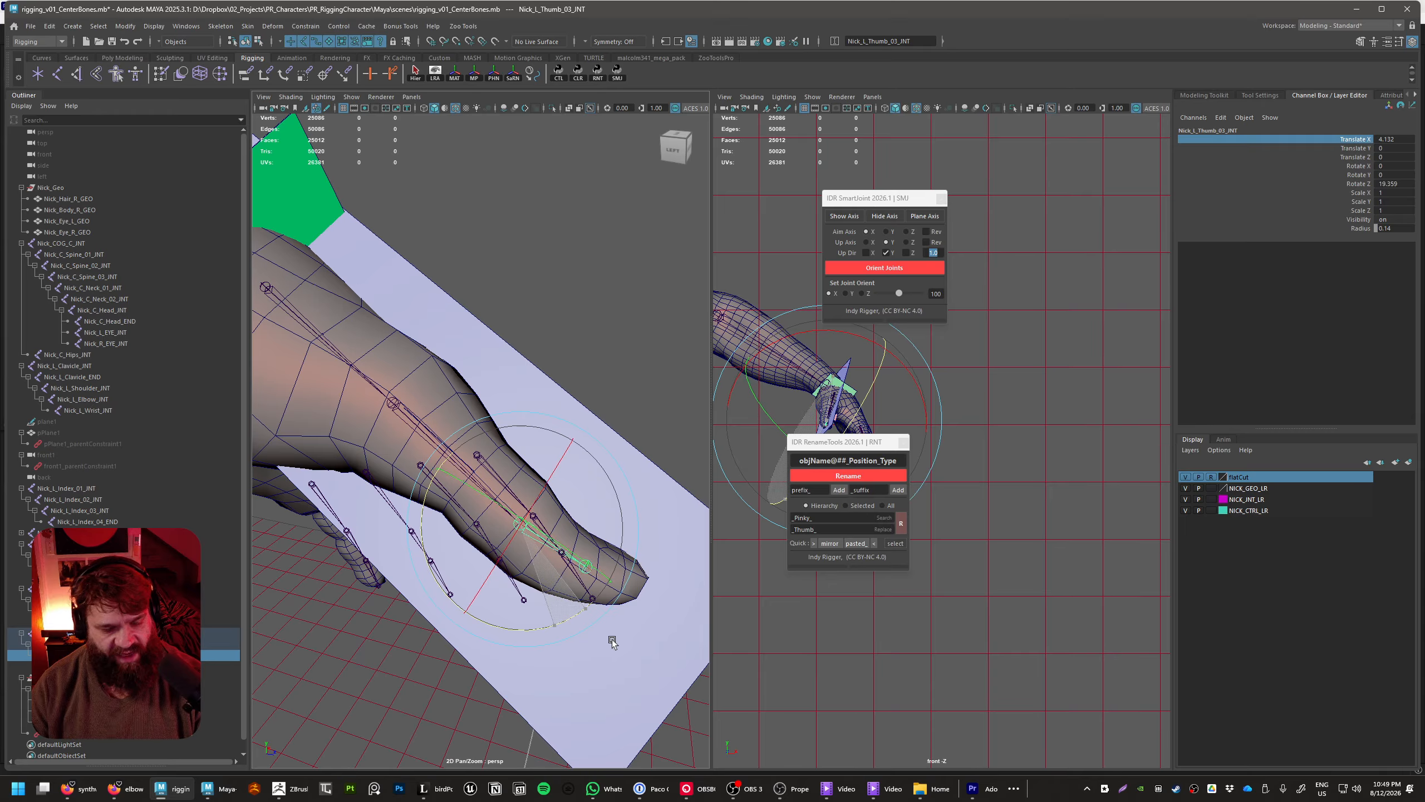
pyautogui.click(691, 440)
# Slide Nick_L_Thumb_04_END along X to the thumb's tip and refine Nick_L_Thumb_03_INT's X translation to about 4.02
pyautogui.click(586, 568)
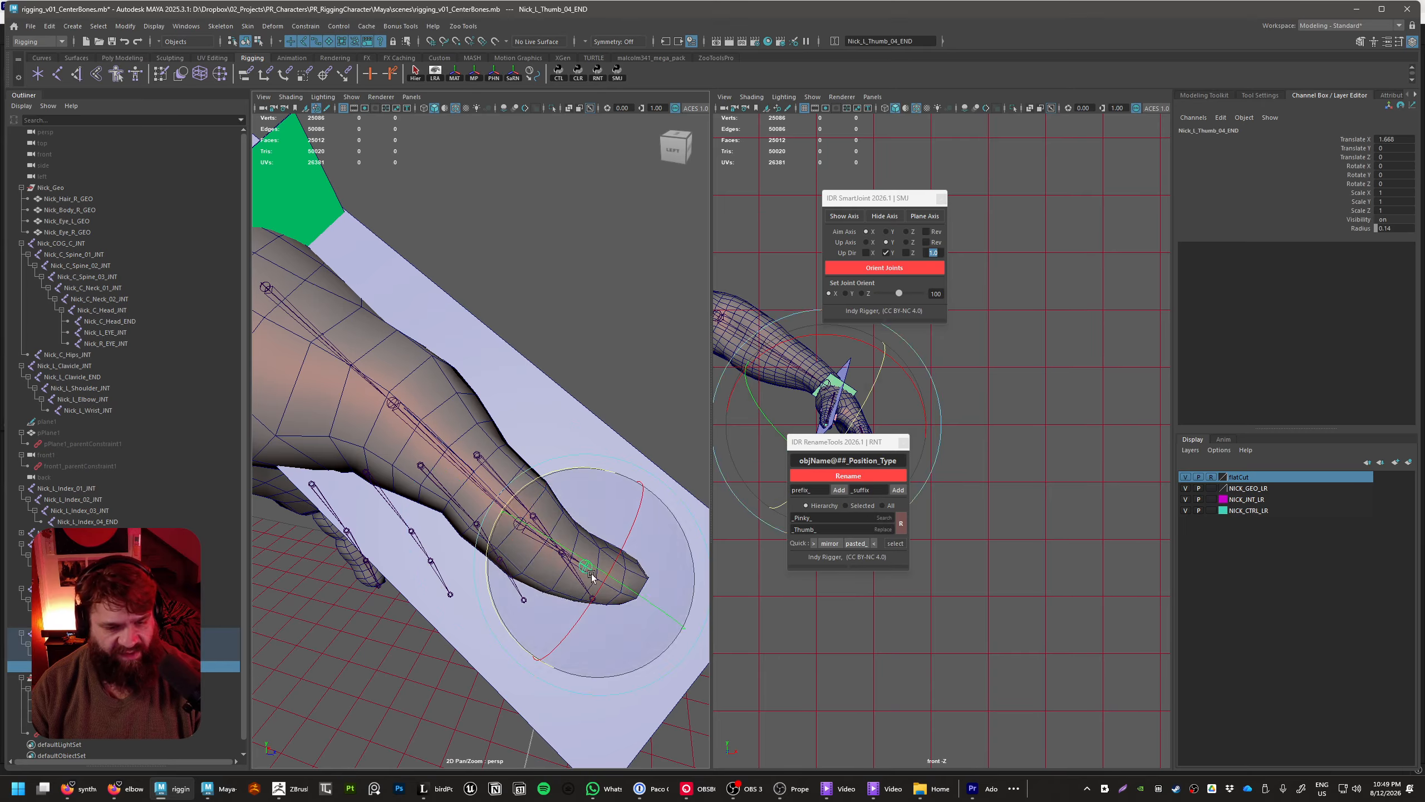
pyautogui.press('w')
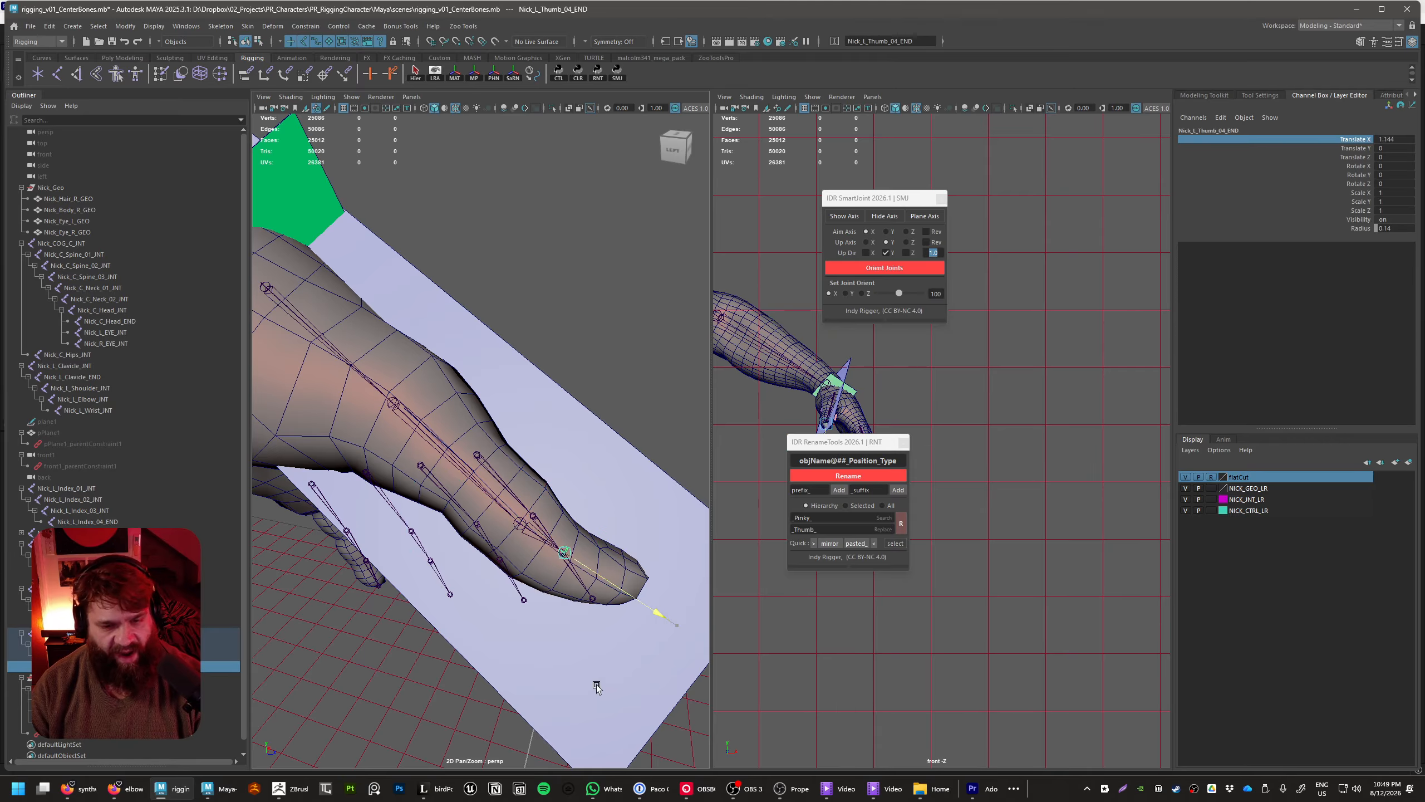
pyautogui.moveTo(671, 712); pyautogui.dragTo(676, 717)
pyautogui.keyDown('alt'); pyautogui.moveTo(675, 717); pyautogui.dragTo(543, 602); pyautogui.keyUp('alt')
pyautogui.keyDown('alt'); pyautogui.moveTo(543, 601); pyautogui.dragTo(623, 602, button='right'); pyautogui.keyUp('alt')
pyautogui.keyDown('alt'); pyautogui.moveTo(623, 601); pyautogui.dragTo(581, 574); pyautogui.keyUp('alt')
# Set Nick_L_Thumb_03_INT's Z rotation to about 17.6 so its end joint follows the thumb tip
pyautogui.click(547, 524)
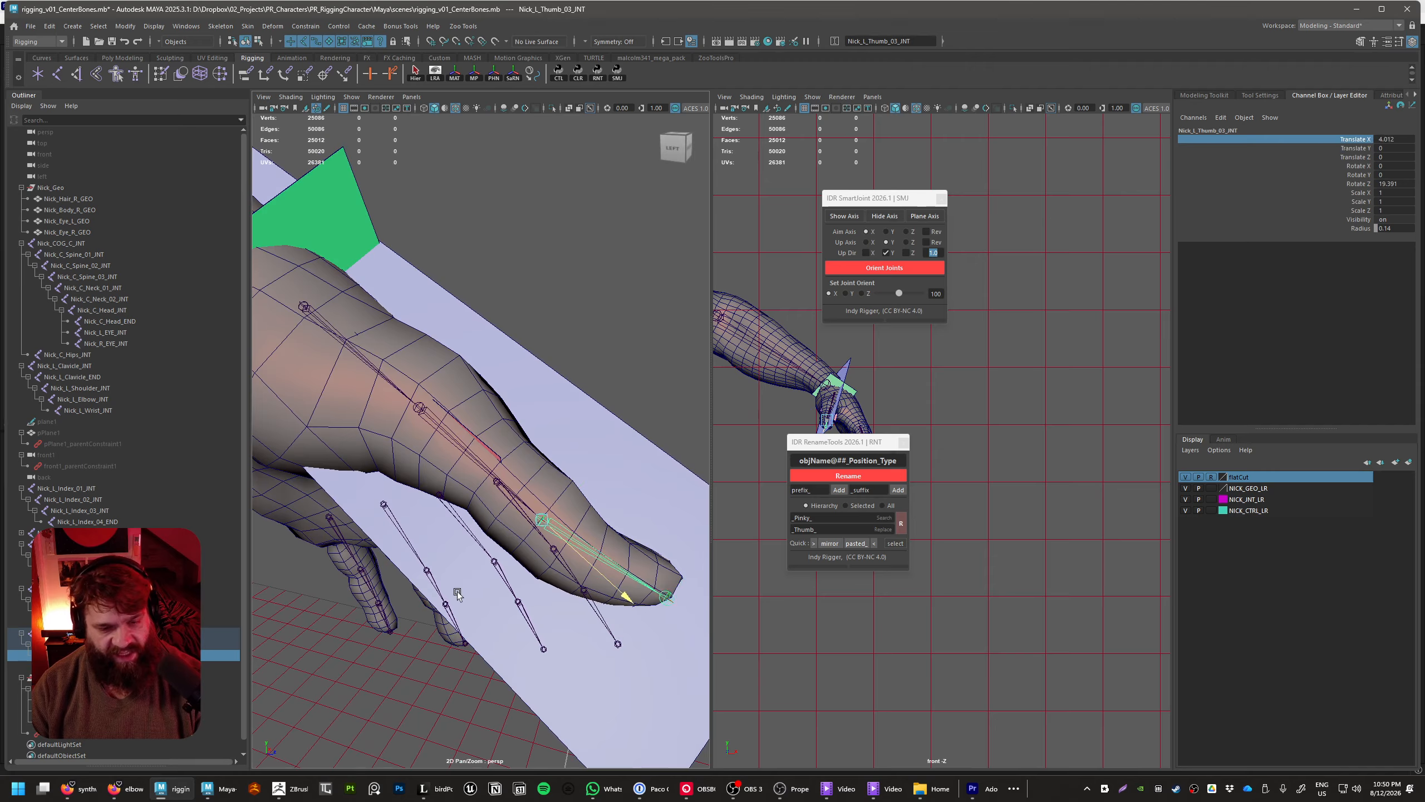
pyautogui.click(666, 597)
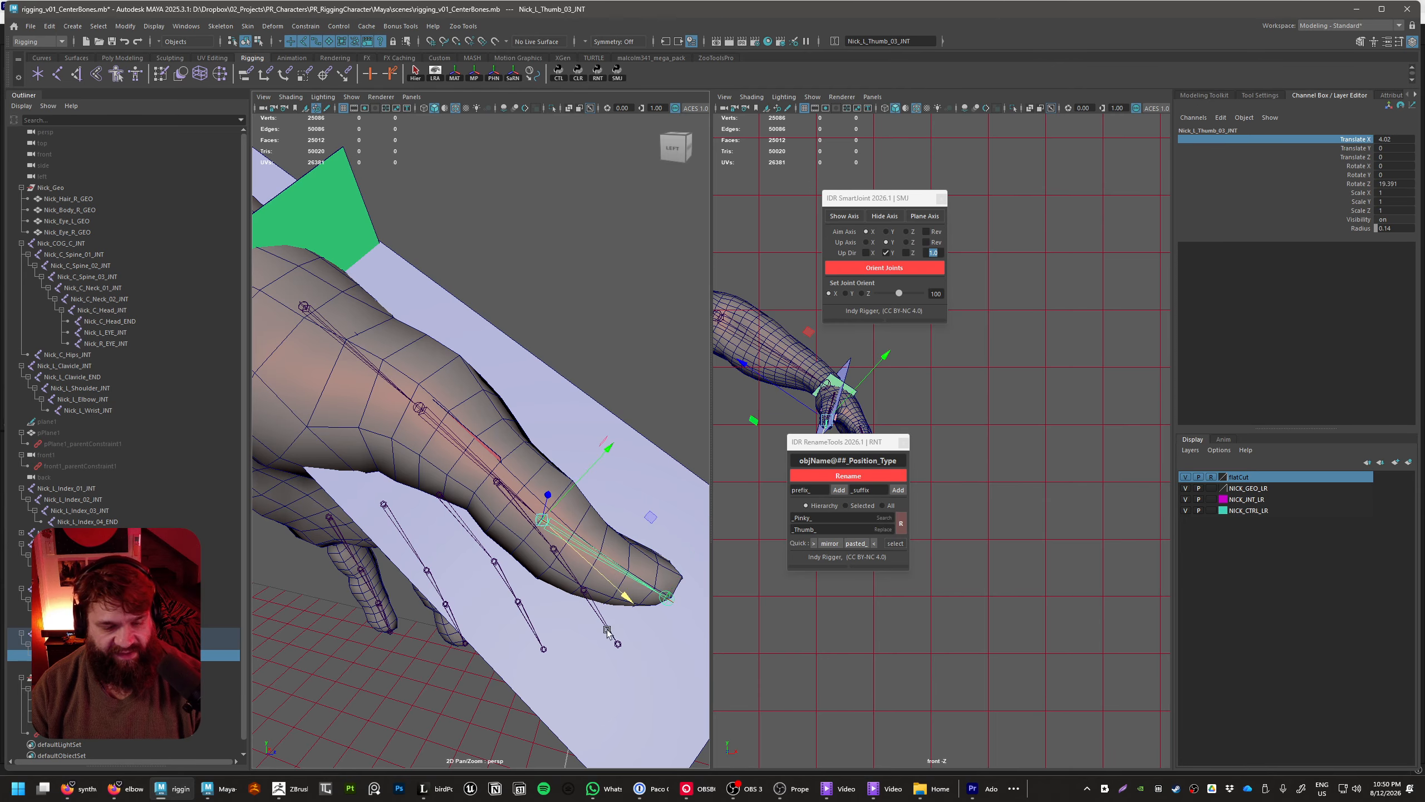
pyautogui.press('e')
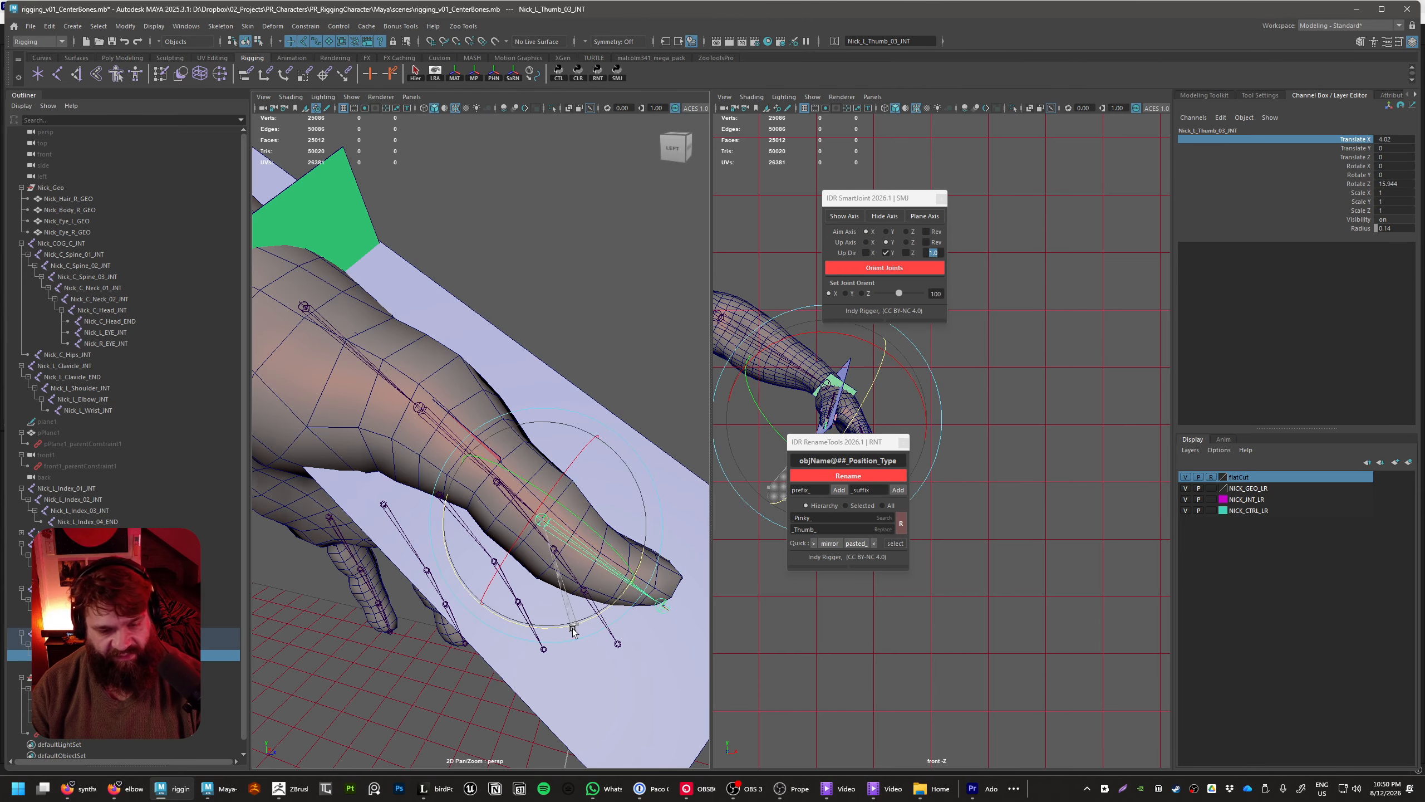
pyautogui.moveTo(574, 631); pyautogui.dragTo(576, 629)
pyautogui.keyDown('alt'); pyautogui.moveTo(626, 594); pyautogui.dragTo(618, 640); pyautogui.keyUp('alt')
pyautogui.click(618, 640)
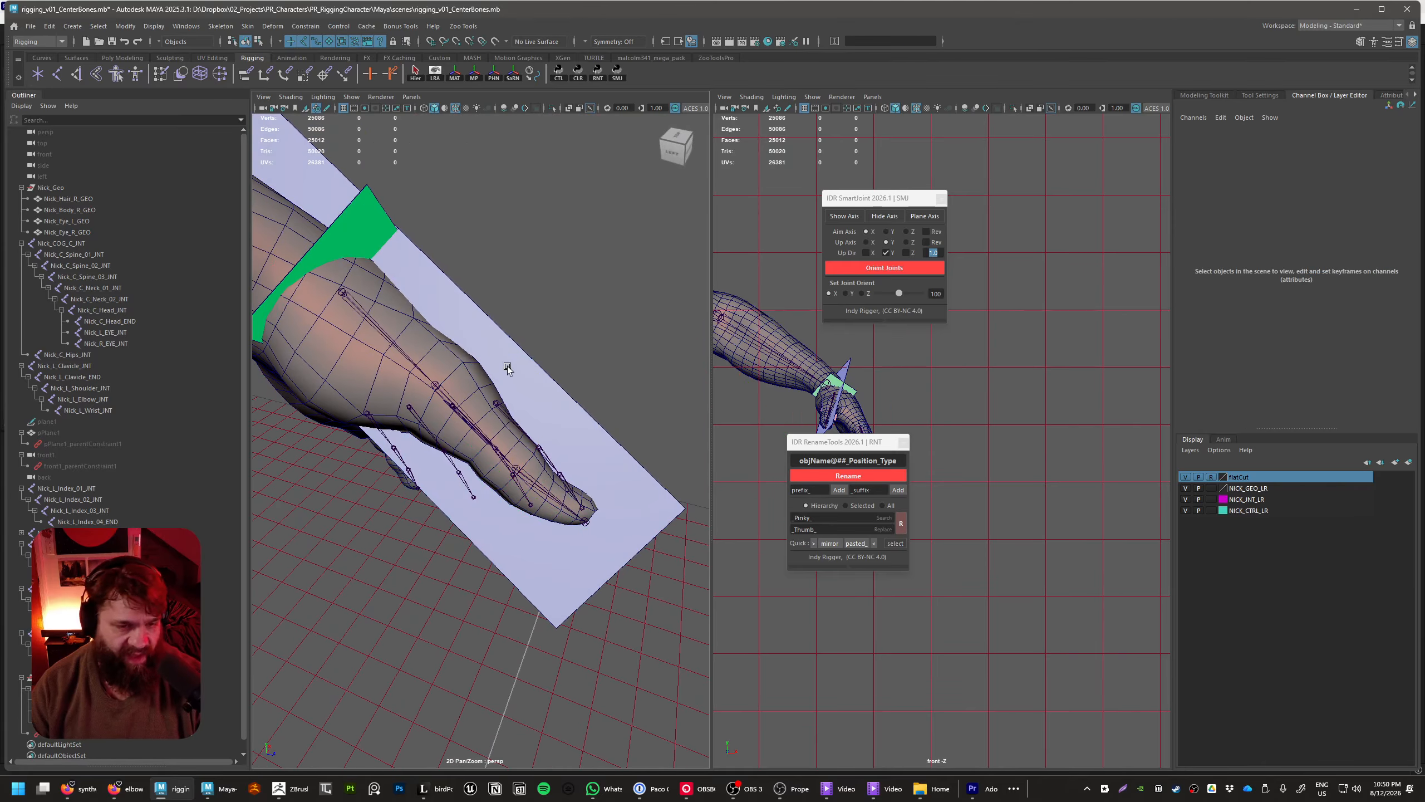
# Freeze the Z rotation of Nick_L_Thumb_03_INT
pyautogui.click(343, 290)
pyautogui.keyDown('alt'); pyautogui.moveTo(343, 290); pyautogui.dragTo(519, 540); pyautogui.keyUp('alt')
pyautogui.click(576, 461)
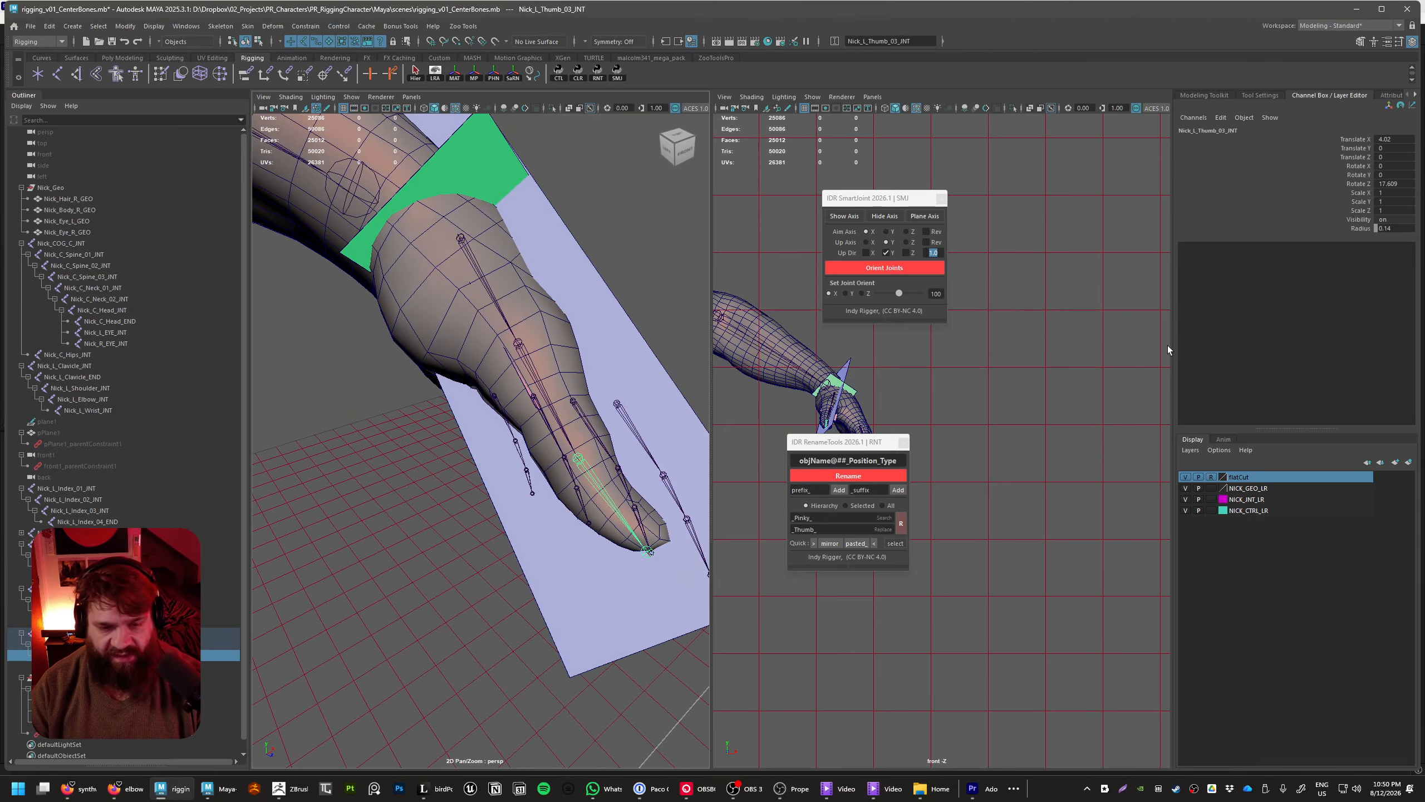
pyautogui.click(1357, 184)
pyautogui.rightClick(1357, 185)
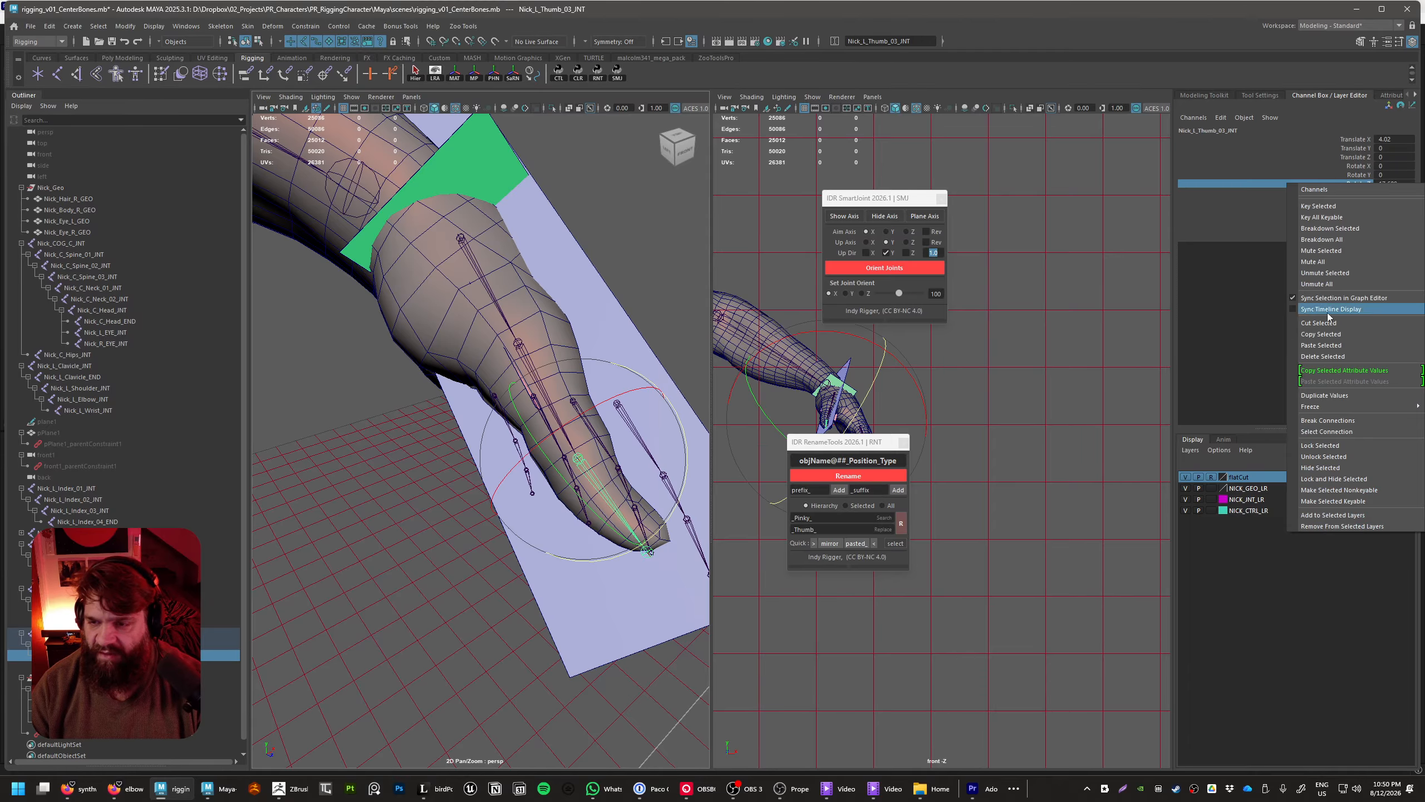
pyautogui.moveTo(1327, 407)
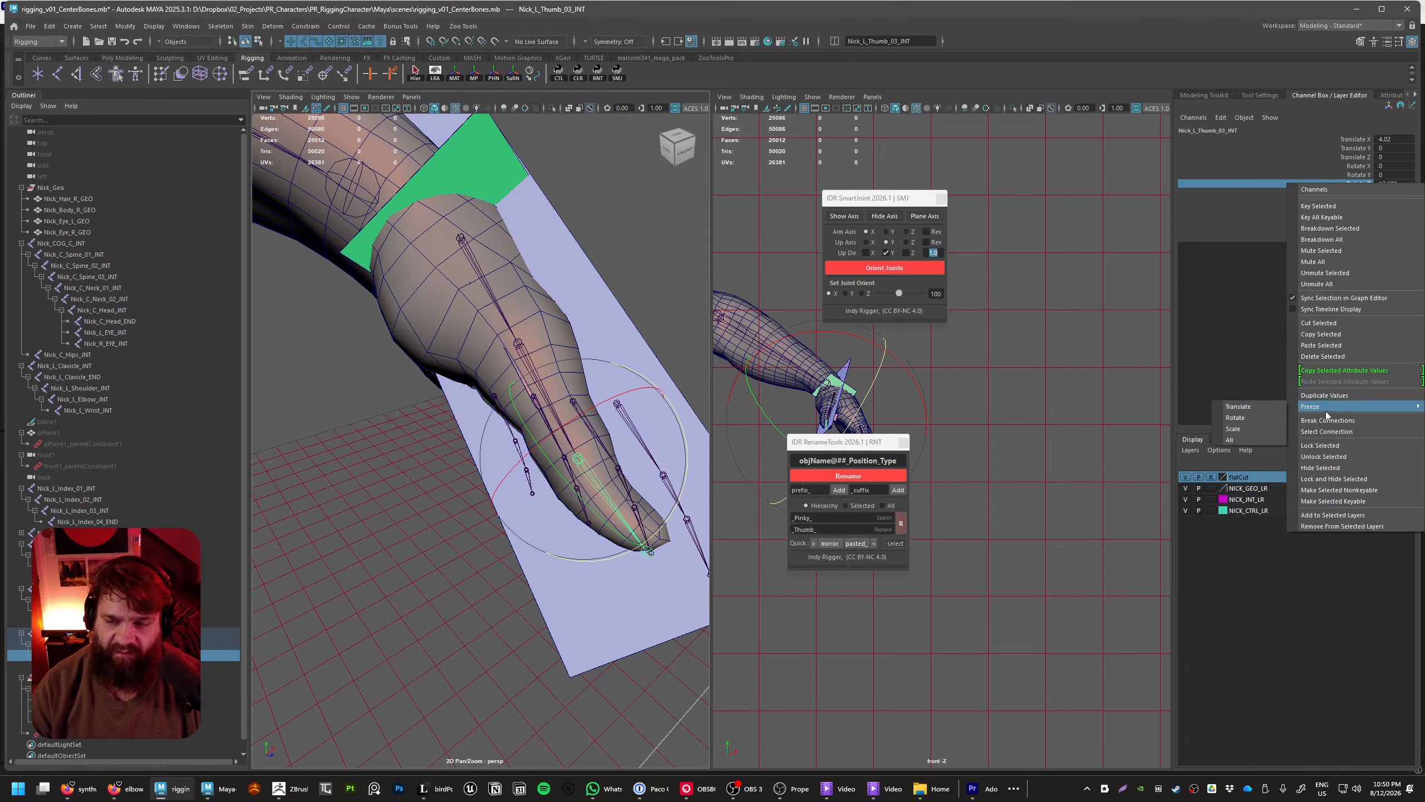
pyautogui.click(1239, 420)
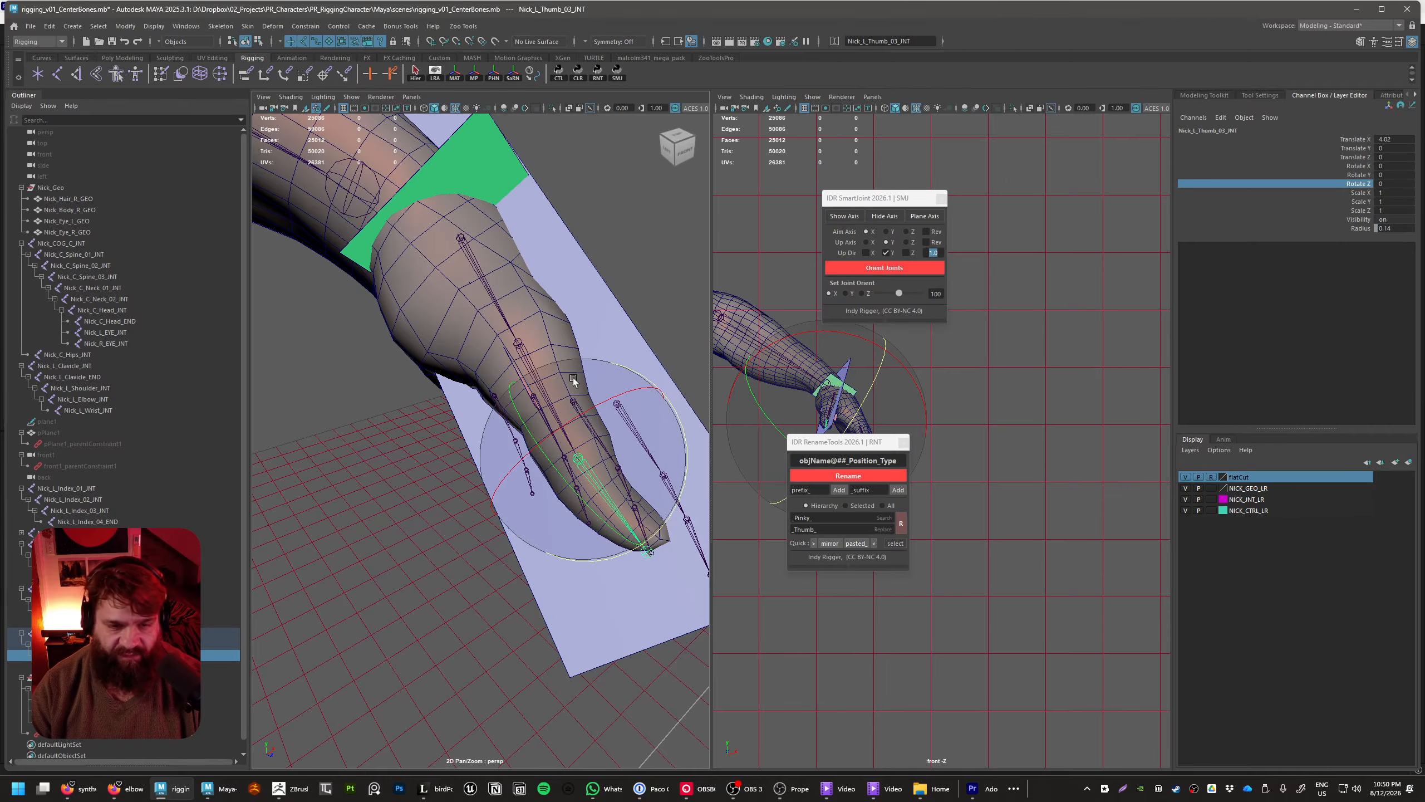
# Freeze the Z rotation of Nick_L_Thumb_02_INT
pyautogui.keyDown('alt'); pyautogui.moveTo(573, 382); pyautogui.dragTo(528, 361); pyautogui.keyUp('alt')
pyautogui.click(526, 359)
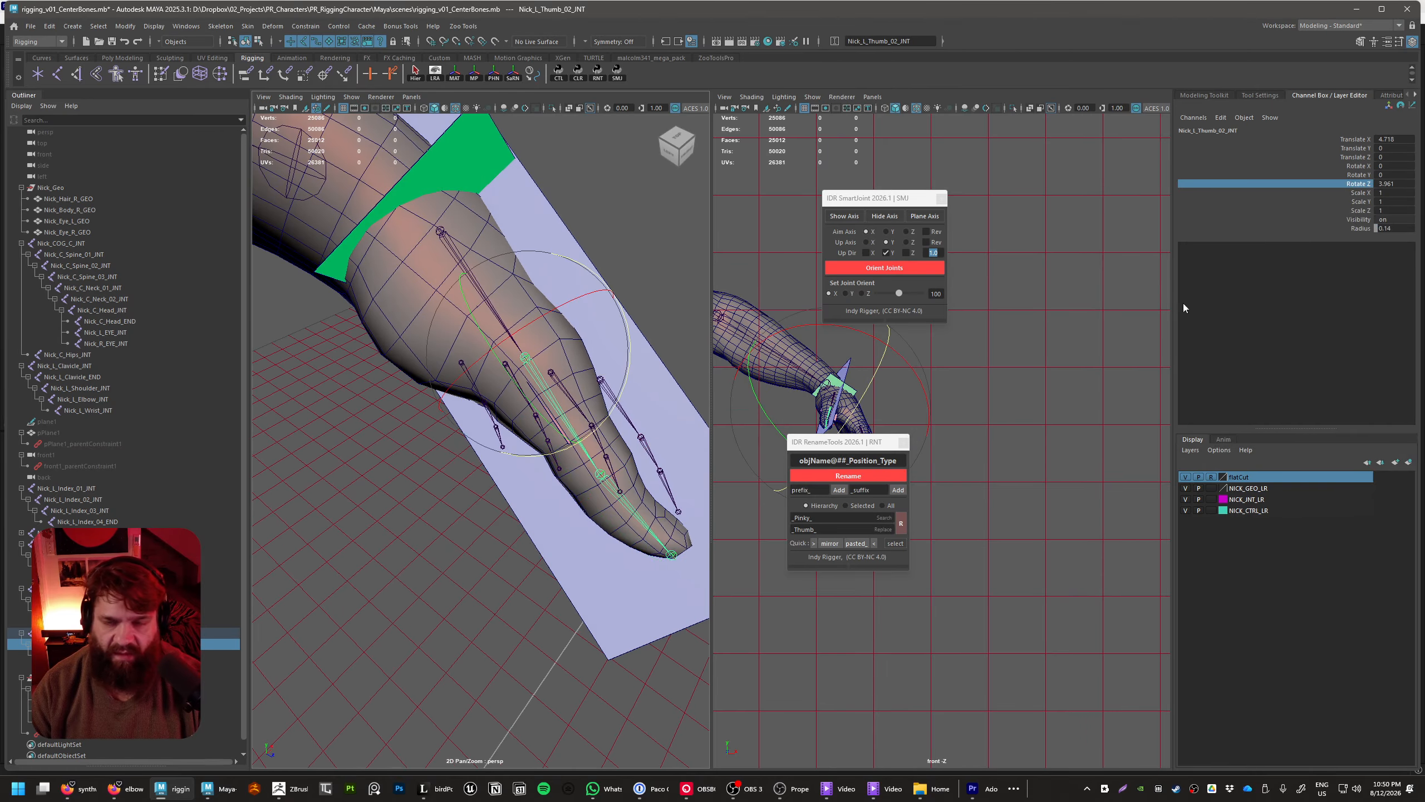
pyautogui.rightClick(1352, 189)
pyautogui.moveTo(1337, 413)
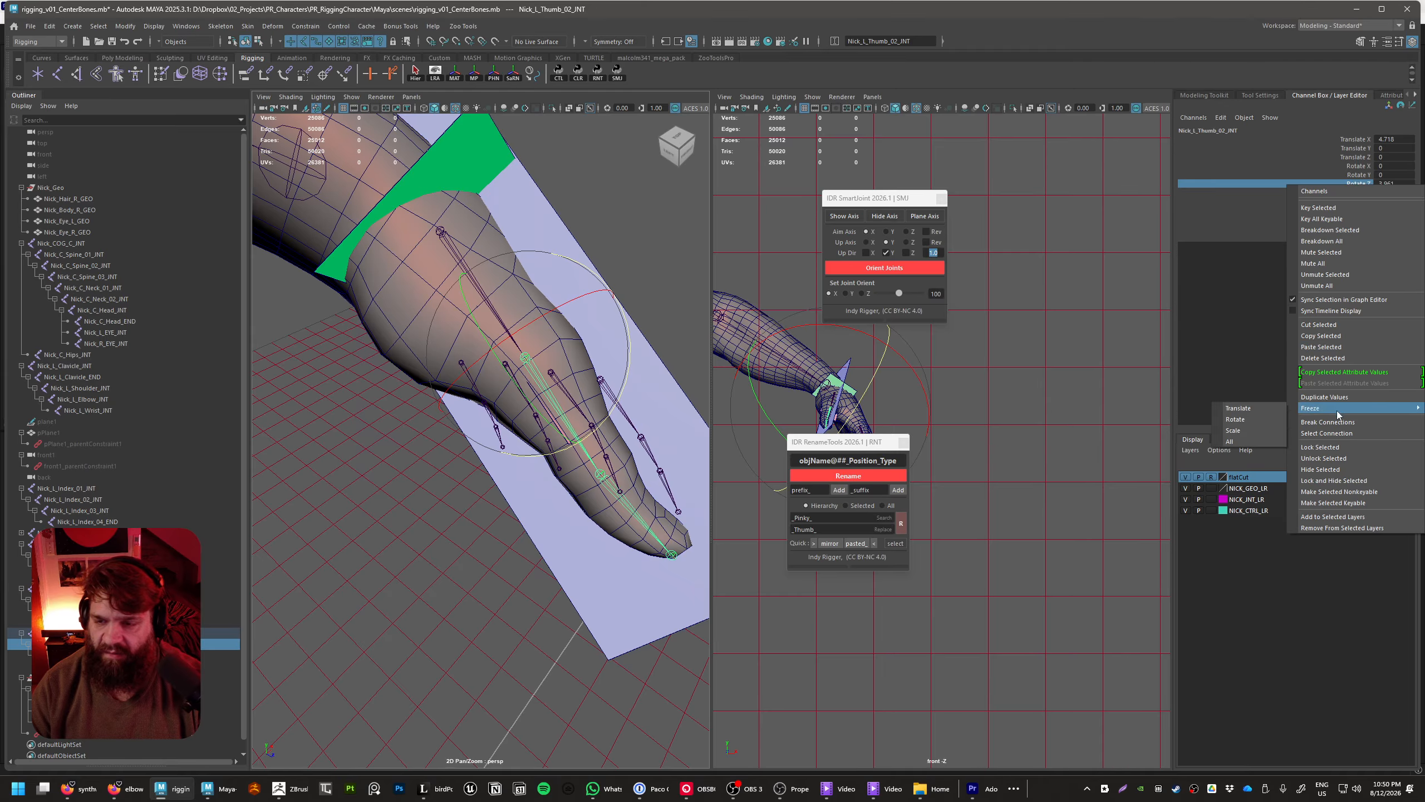
pyautogui.click(1256, 429)
# Check Nick_L_Thumb_01_INT inside the mesh and remove the guide planes around the thumb
pyautogui.press('Up')
pyautogui.press('f')
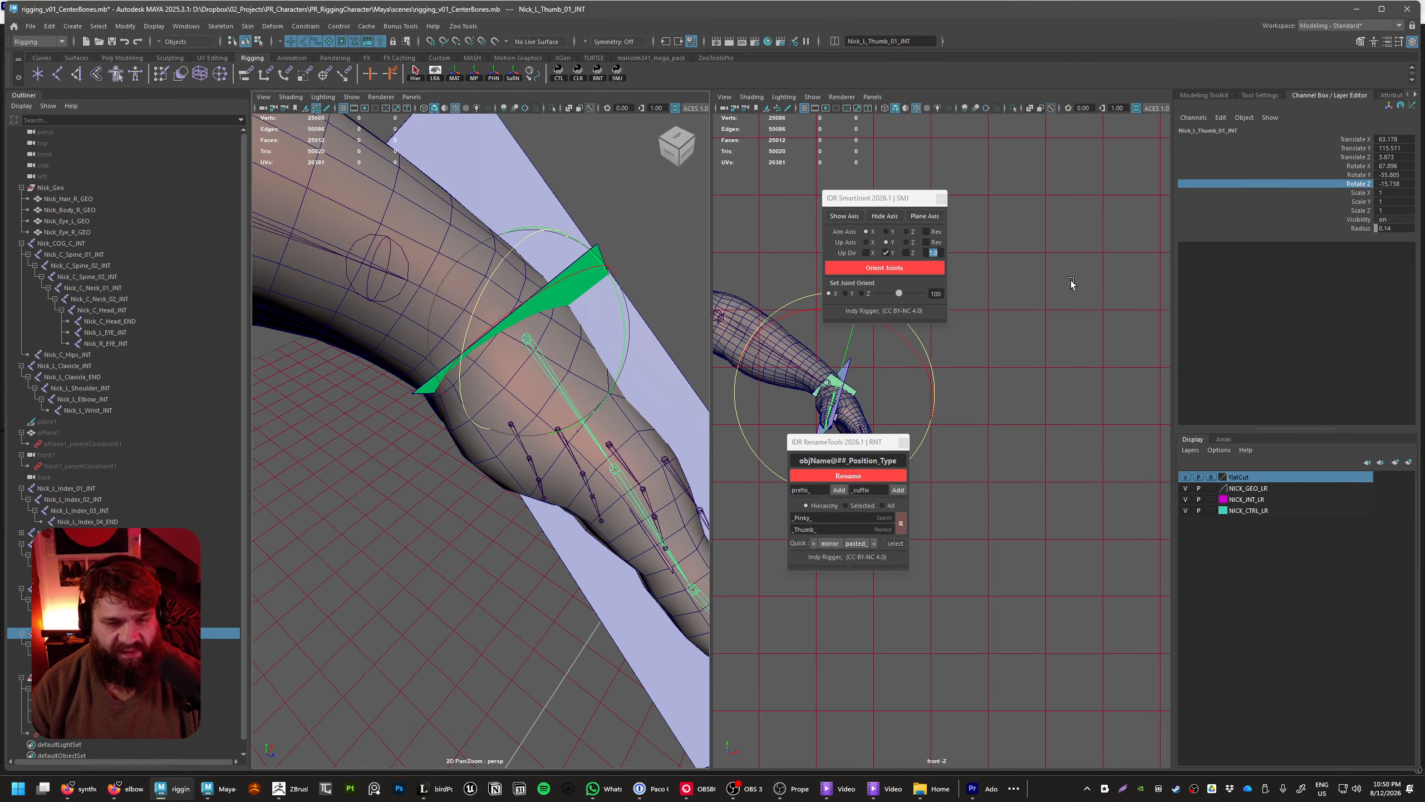
pyautogui.scroll(-3, 658, 276)
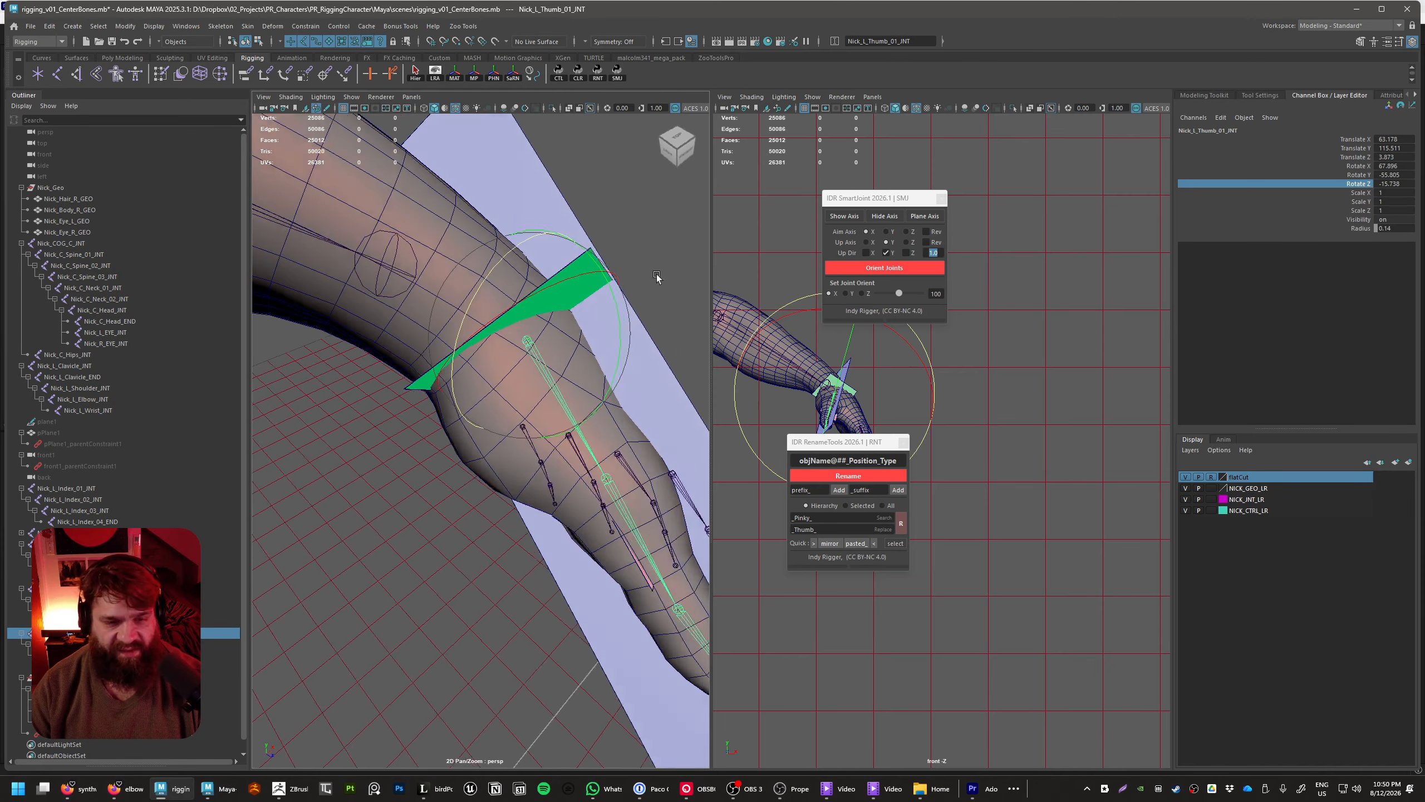
pyautogui.keyDown('alt'); pyautogui.moveTo(658, 277); pyautogui.dragTo(496, 350); pyautogui.keyUp('alt')
pyautogui.click(646, 347)
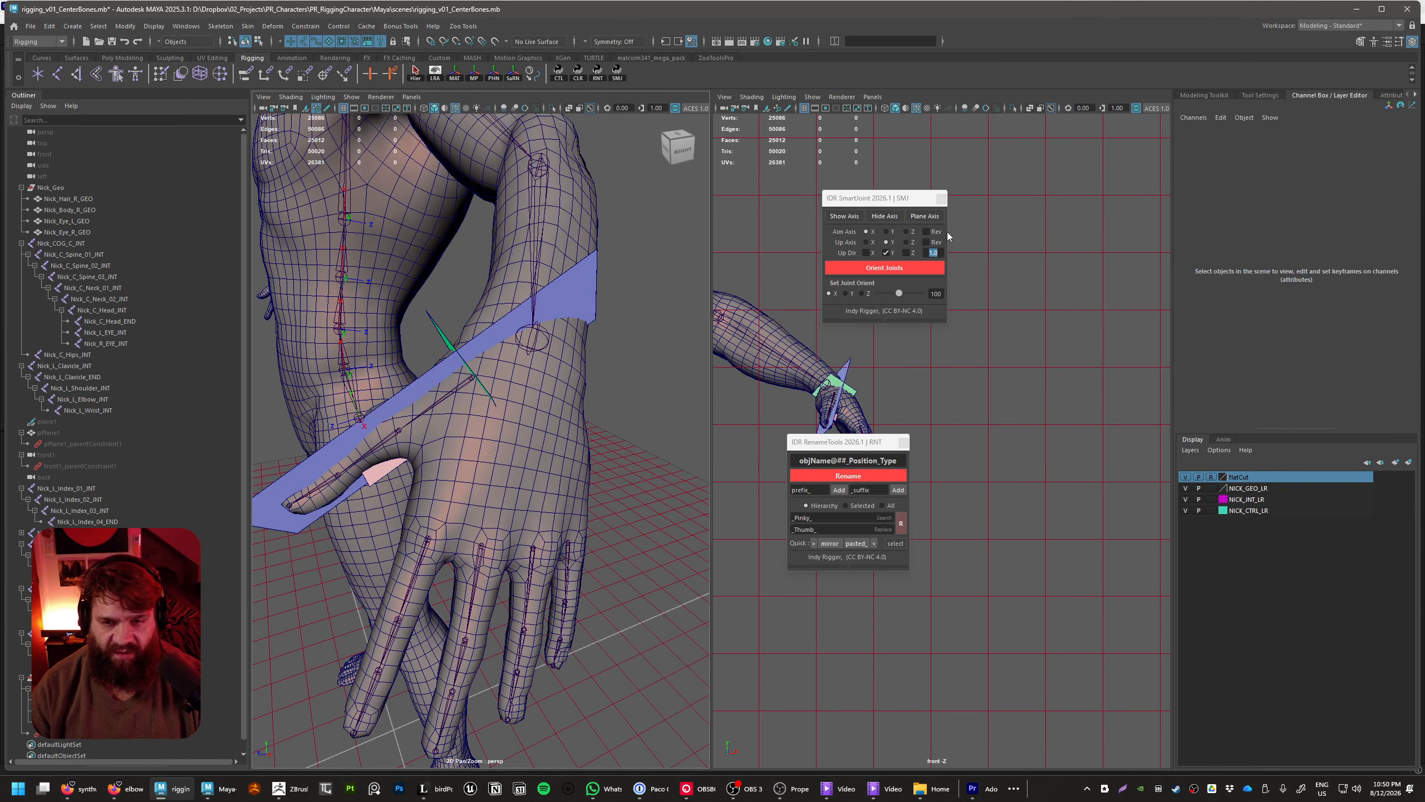
pyautogui.rightClick(941, 219)
pyautogui.click(971, 228)
pyautogui.keyDown('alt'); pyautogui.moveTo(566, 411); pyautogui.dragTo(517, 485); pyautogui.keyUp('alt')
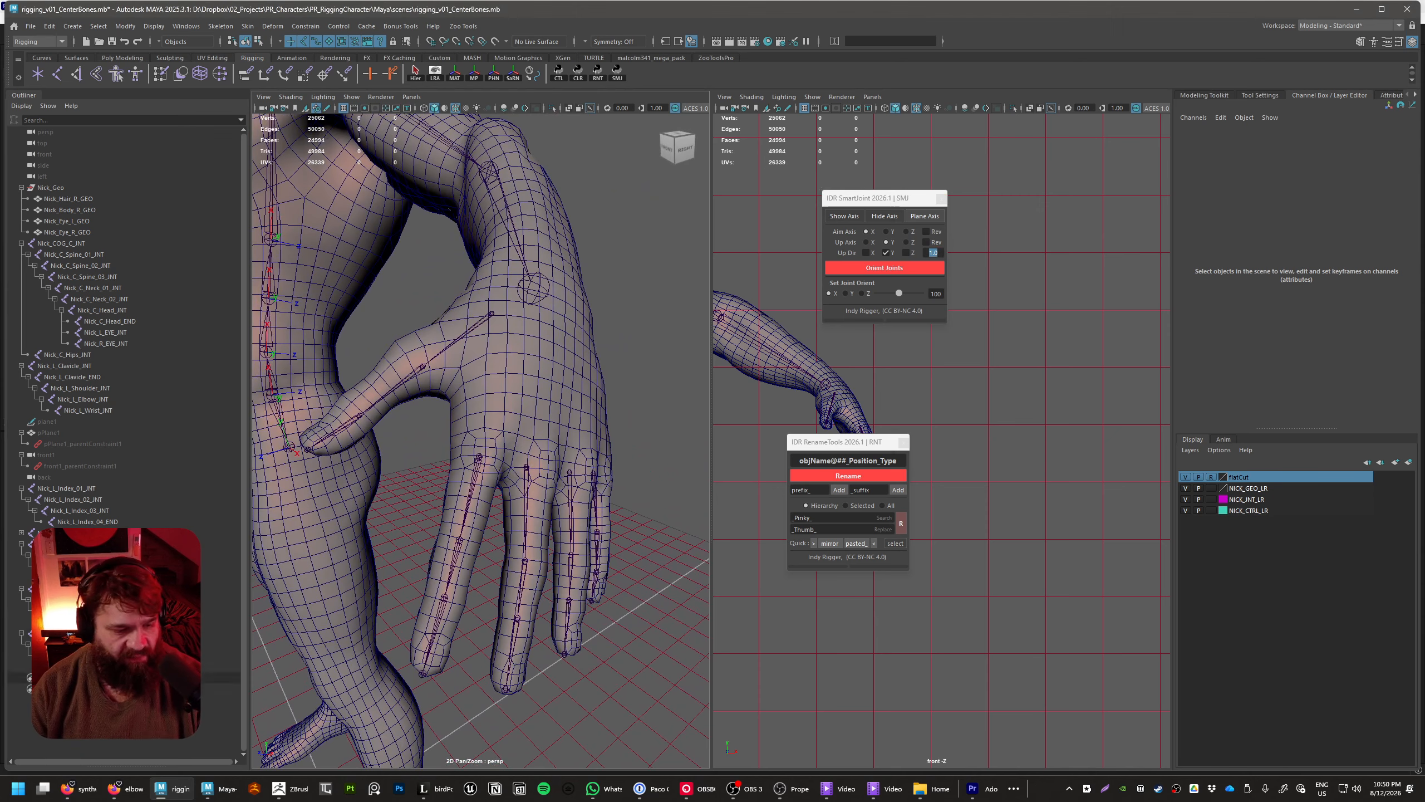
# Parent the thumb, pinky, ring, middle and index 01 joints to Nick_L_Wrist_INT
pyautogui.click(84, 666)
pyautogui.moveTo(84, 633); pyautogui.dragTo(84, 622)
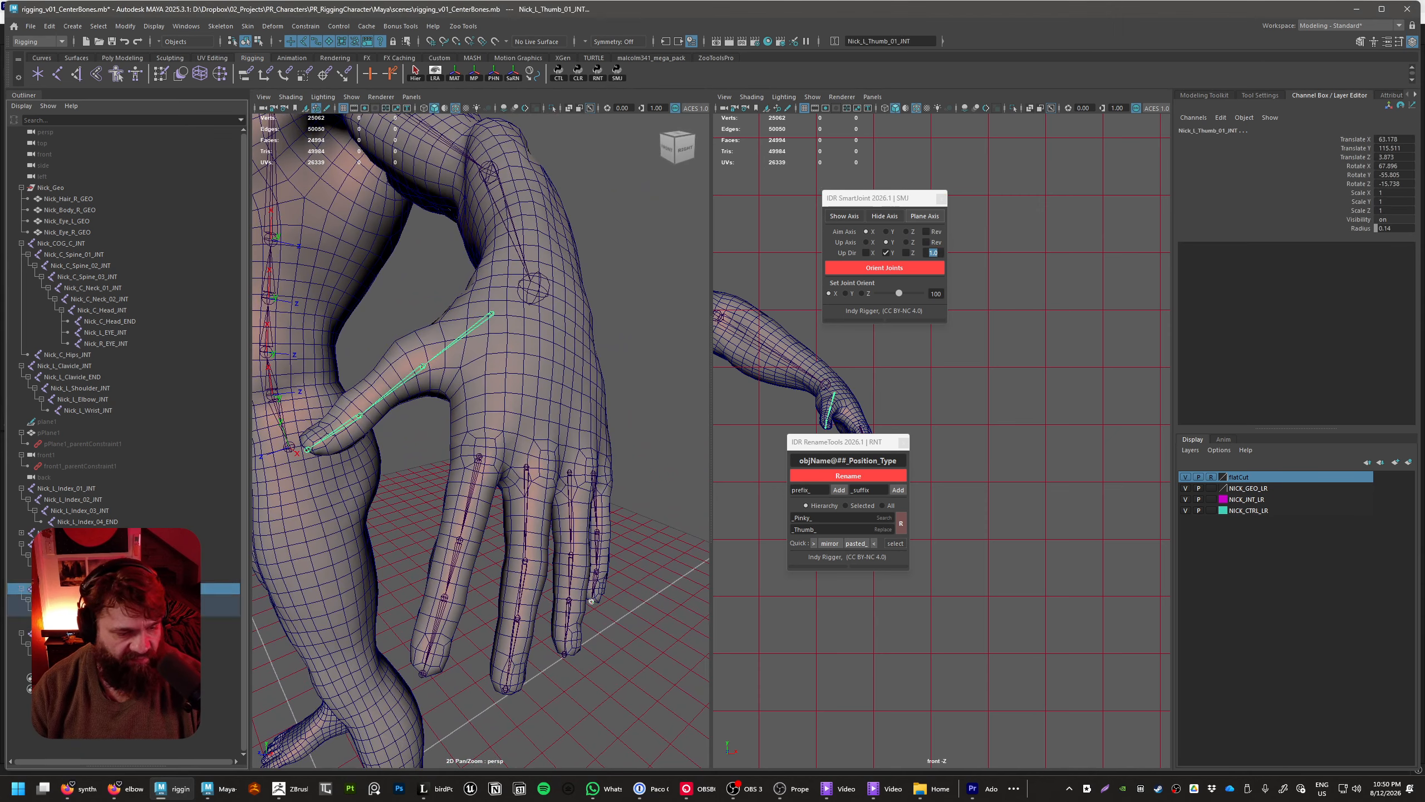
pyautogui.click(85, 588)
pyautogui.click(84, 544)
pyautogui.click(85, 533)
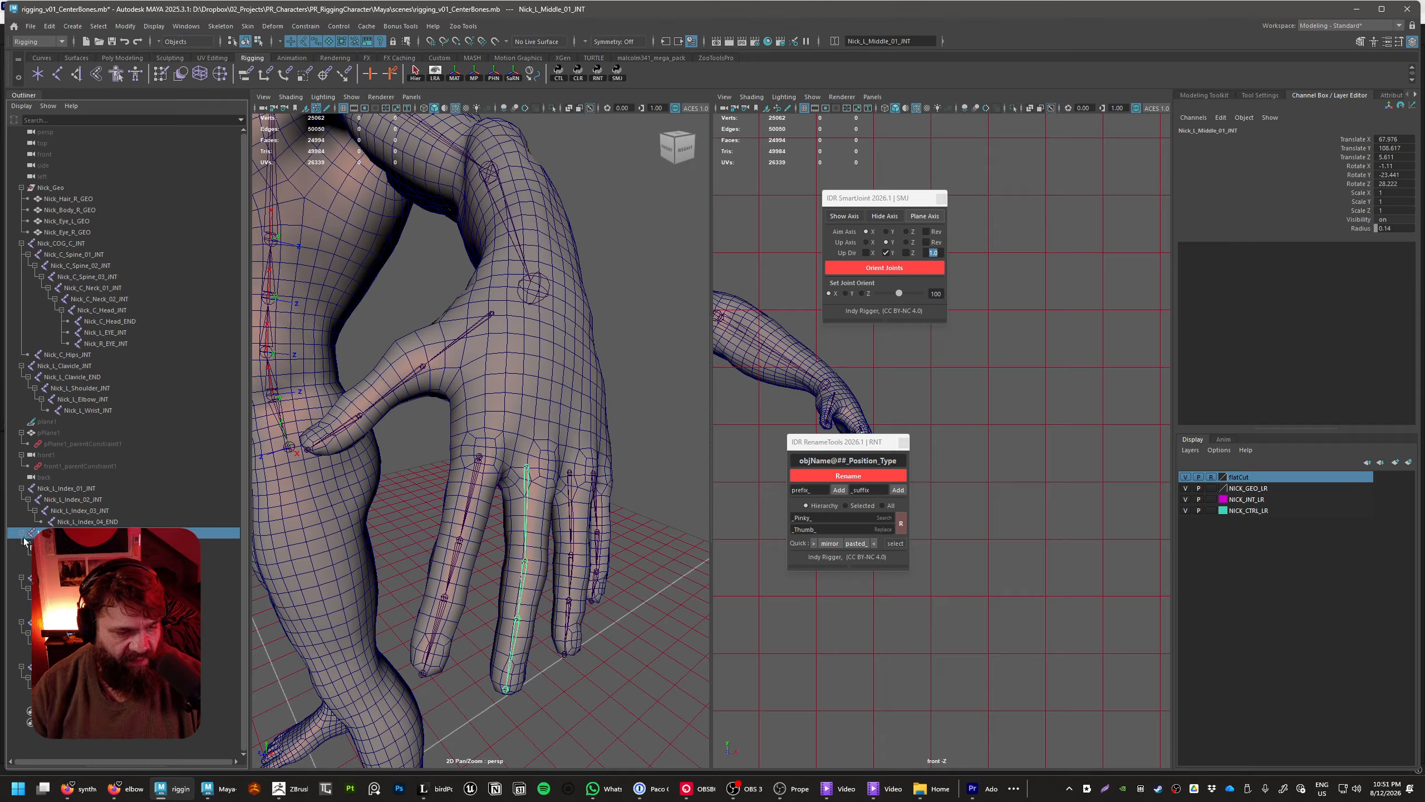
pyautogui.click(84, 666)
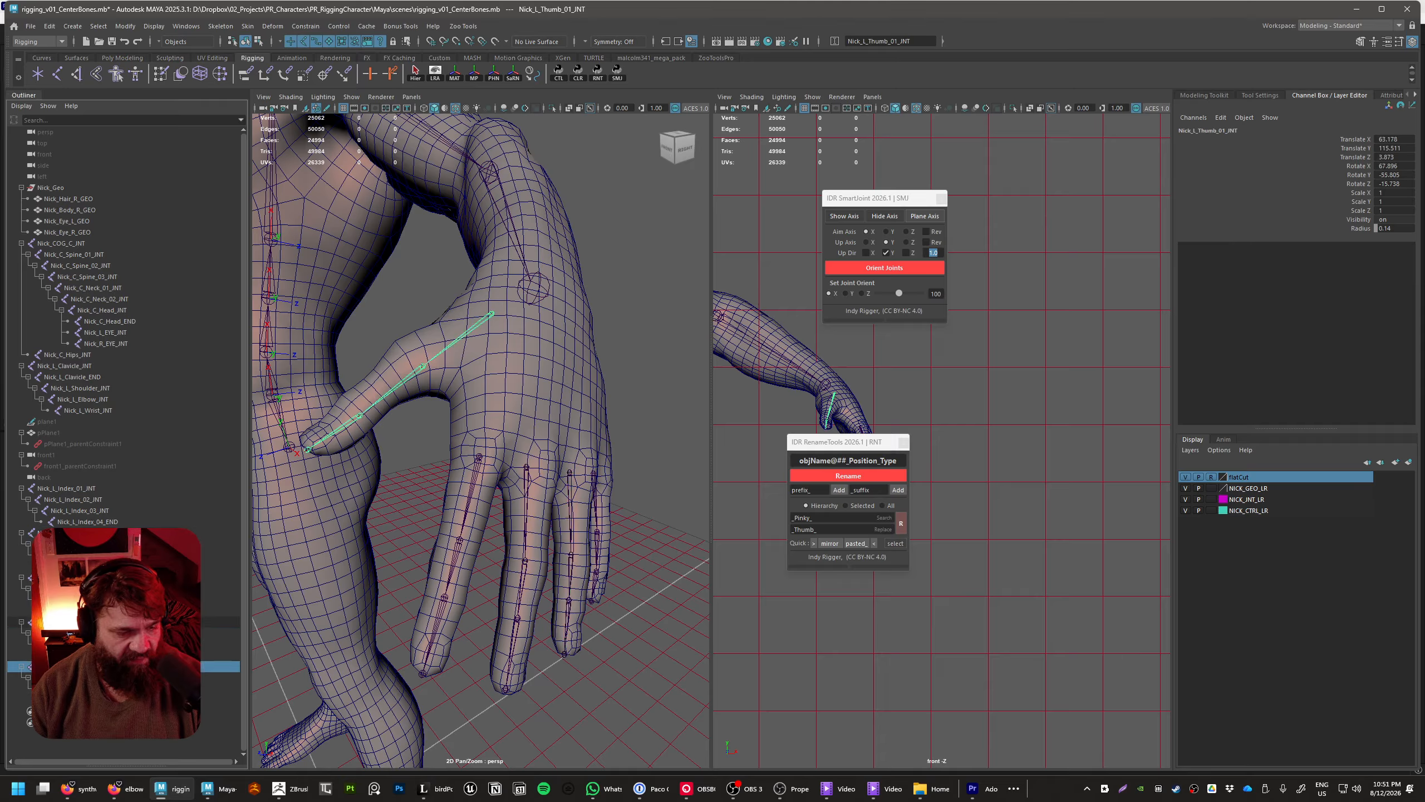
pyautogui.click(84, 533)
pyautogui.click(78, 488)
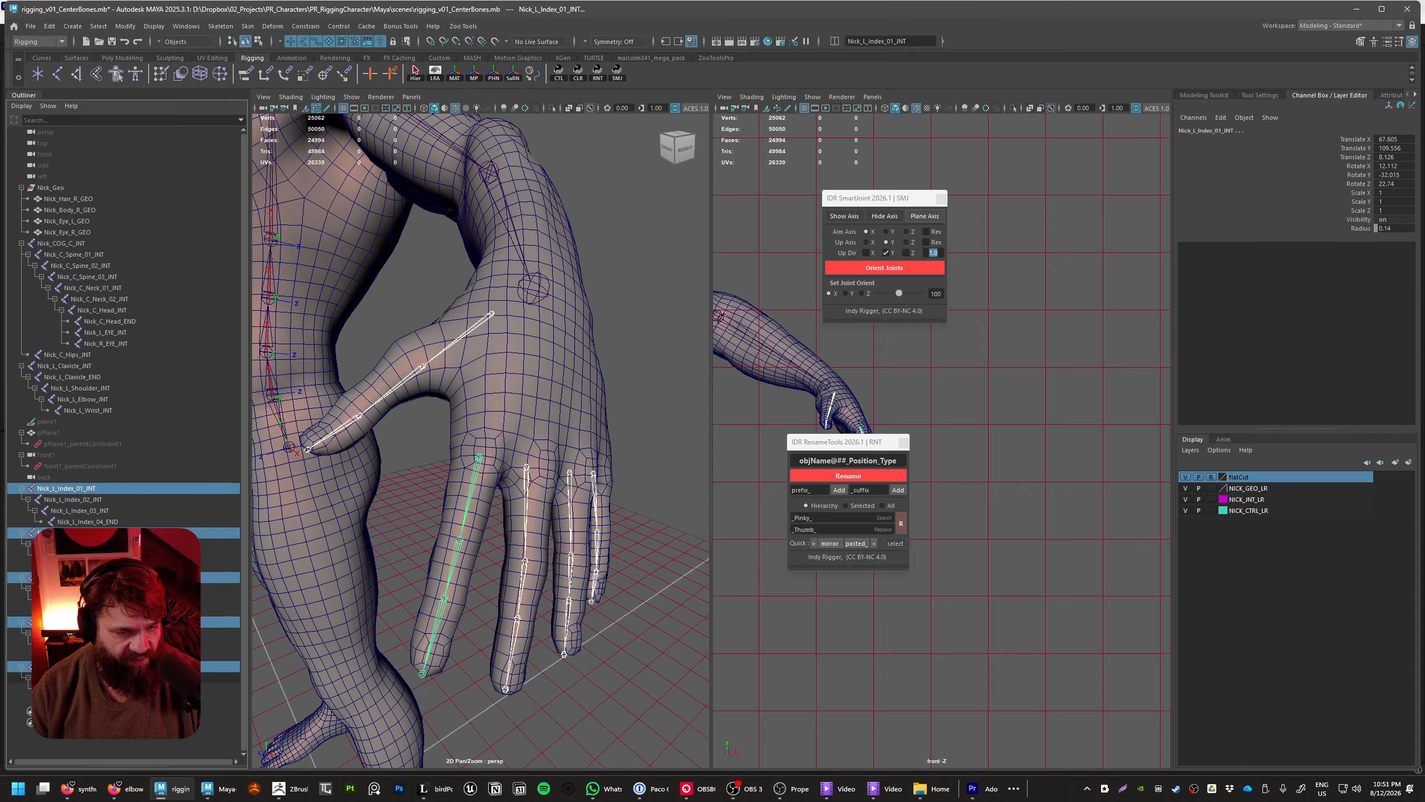
pyautogui.click(536, 295)
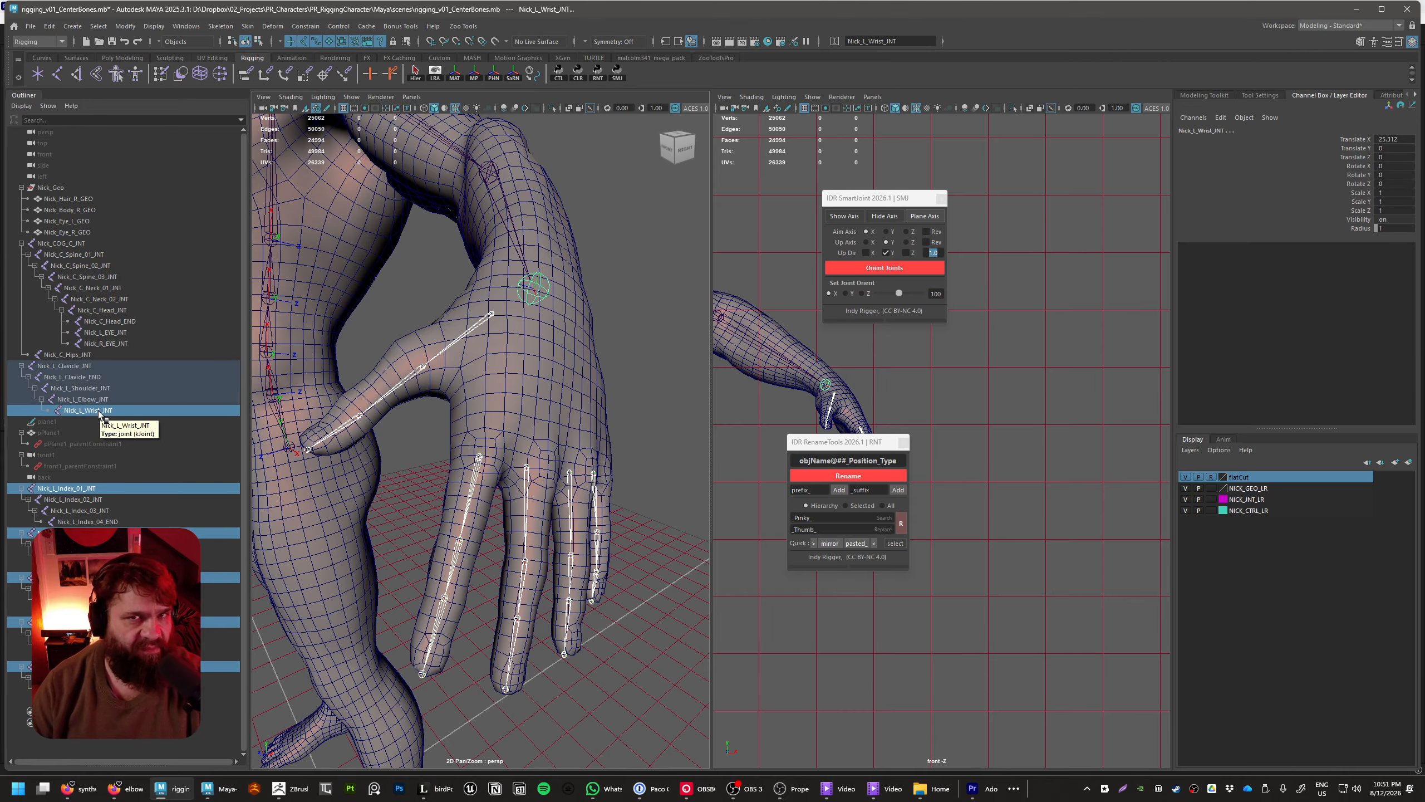
pyautogui.moveTo(495, 515)
pyautogui.keyDown('alt'); pyautogui.mouseDown(button='middle')
pyautogui.moveTo(484, 494)
pyautogui.moveTo(503, 494)
pyautogui.mouseUp(button='middle'); pyautogui.keyUp('alt')
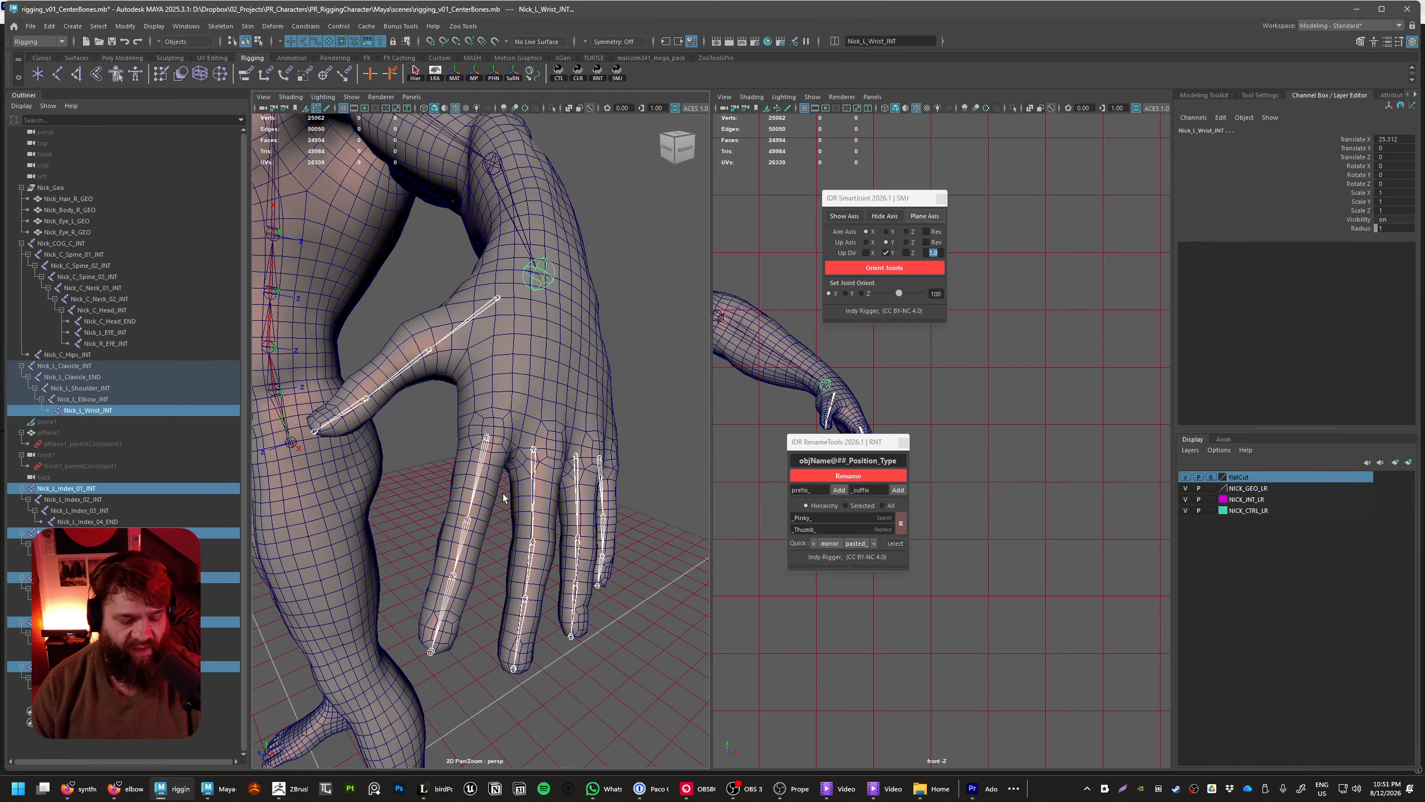
pyautogui.press('p')
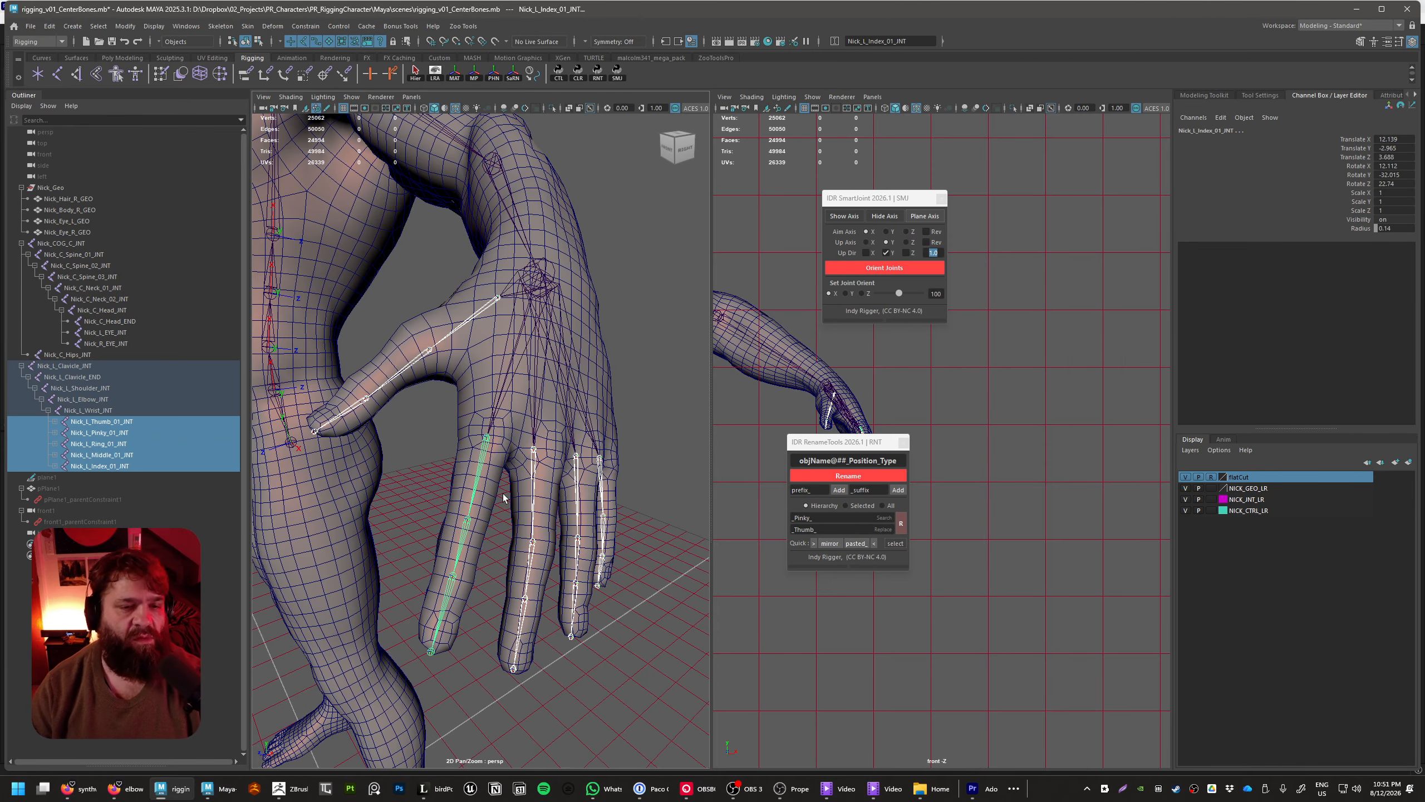
# Try rotating Nick_L_Wrist_INT to test the attached finger chains, undo each rotation and deselect the joint
pyautogui.keyDown('alt'); pyautogui.moveTo(503, 494); pyautogui.dragTo(612, 288); pyautogui.keyUp('alt')
pyautogui.click(615, 285)
pyautogui.click(492, 250)
pyautogui.keyDown('alt'); pyautogui.moveTo(492, 250); pyautogui.dragTo(583, 339); pyautogui.keyUp('alt')
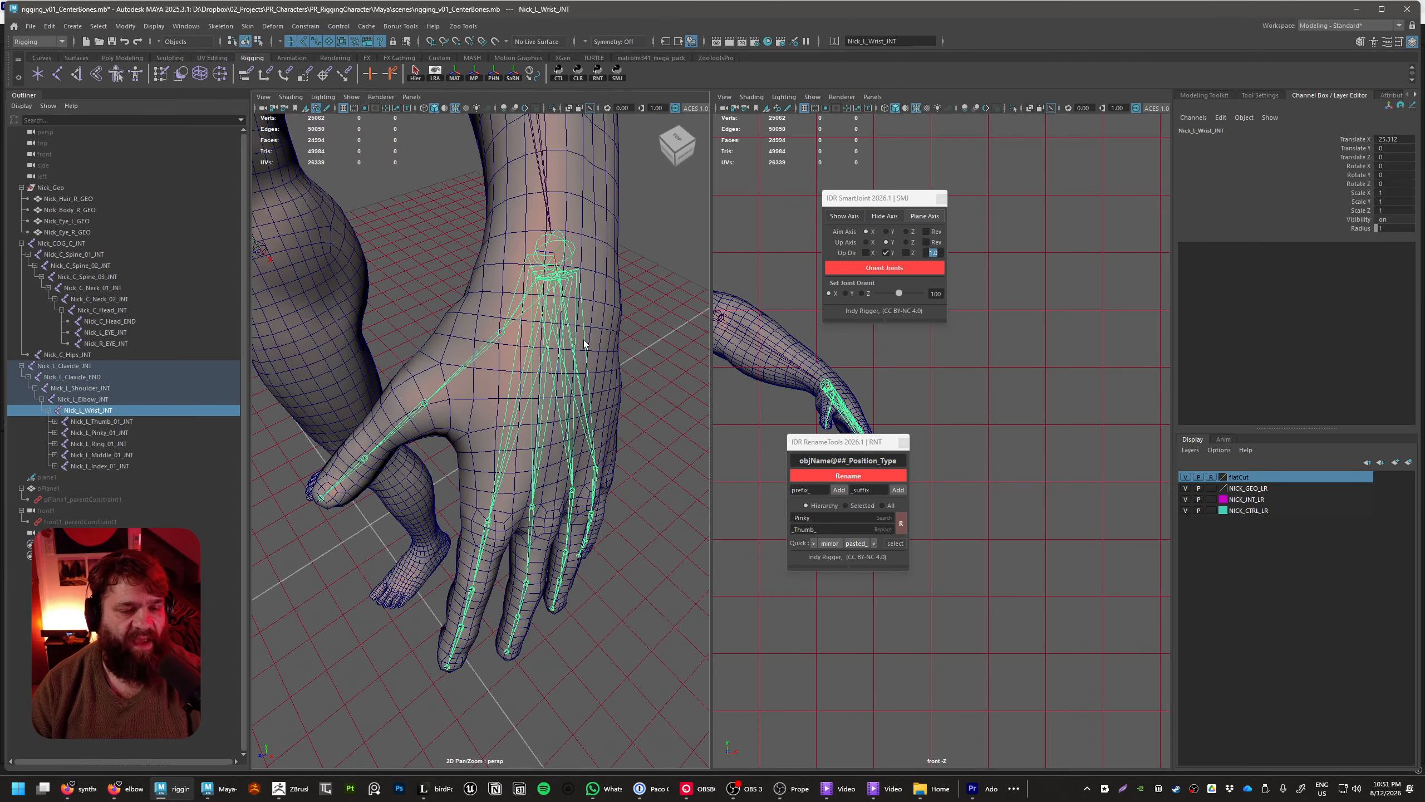
pyautogui.press('e')
pyautogui.keyDown('alt'); pyautogui.moveTo(607, 282); pyautogui.dragTo(559, 326); pyautogui.keyUp('alt')
pyautogui.hotkey('ctrl', 'z')
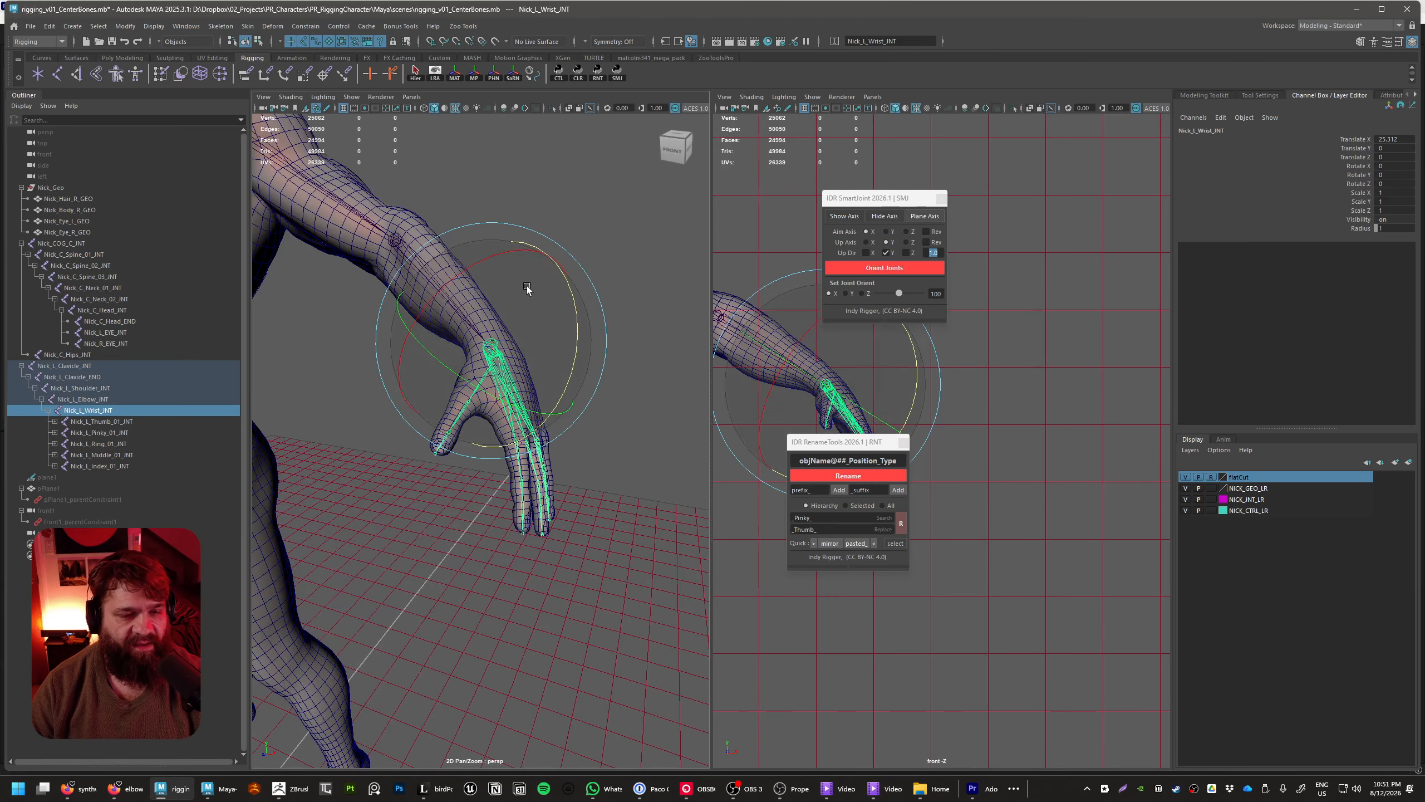
pyautogui.moveTo(470, 270); pyautogui.dragTo(499, 260)
pyautogui.hotkey('ctrl', 'z')
pyautogui.click(645, 321)
pyautogui.keyDown('alt'); pyautogui.moveTo(651, 337); pyautogui.dragTo(585, 468); pyautogui.keyUp('alt')
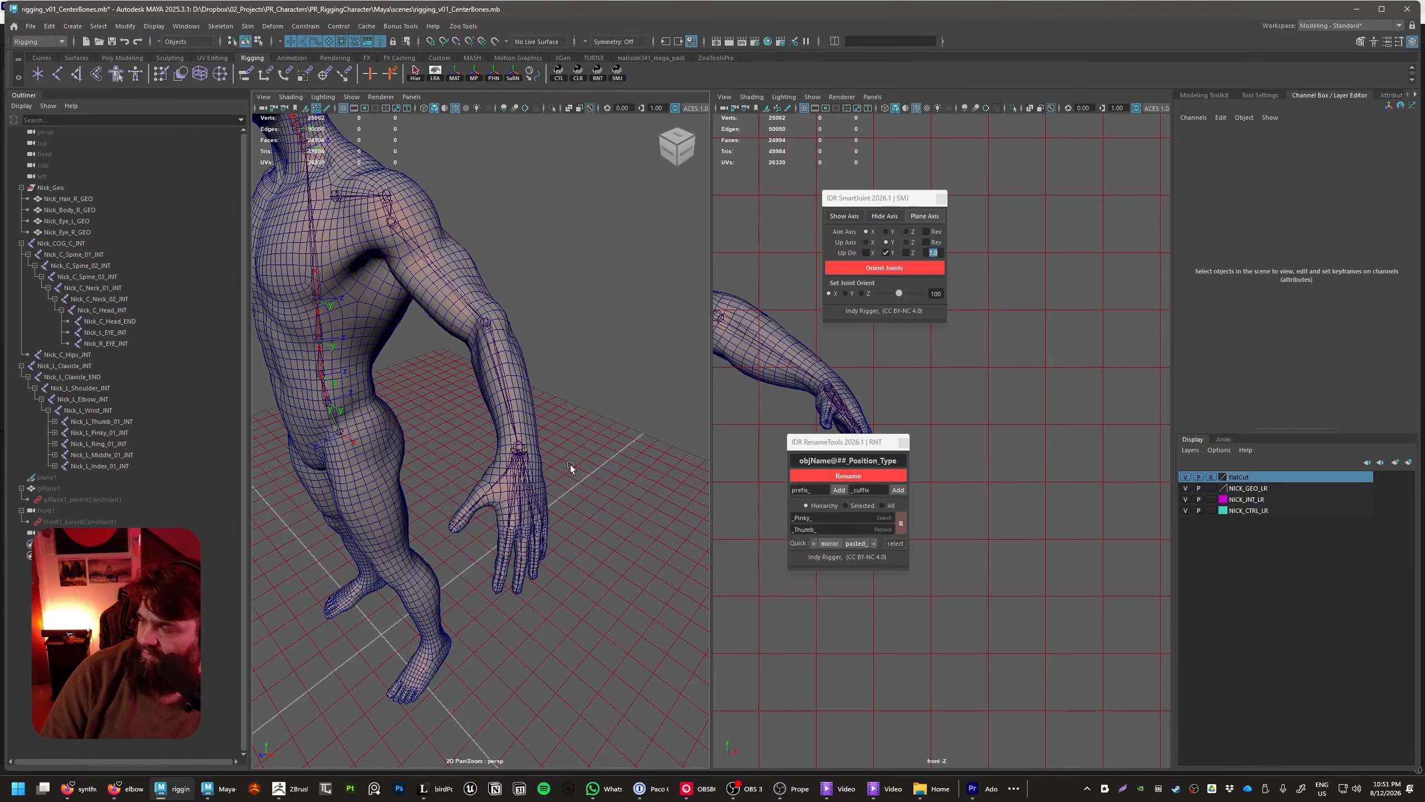
# Unhide plane1, pPlane1, front1 and their parent constraints, and select plane1
pyautogui.keyDown('alt'); pyautogui.moveTo(470, 482); pyautogui.dragTo(663, 490); pyautogui.keyUp('alt')
pyautogui.click(63, 477)
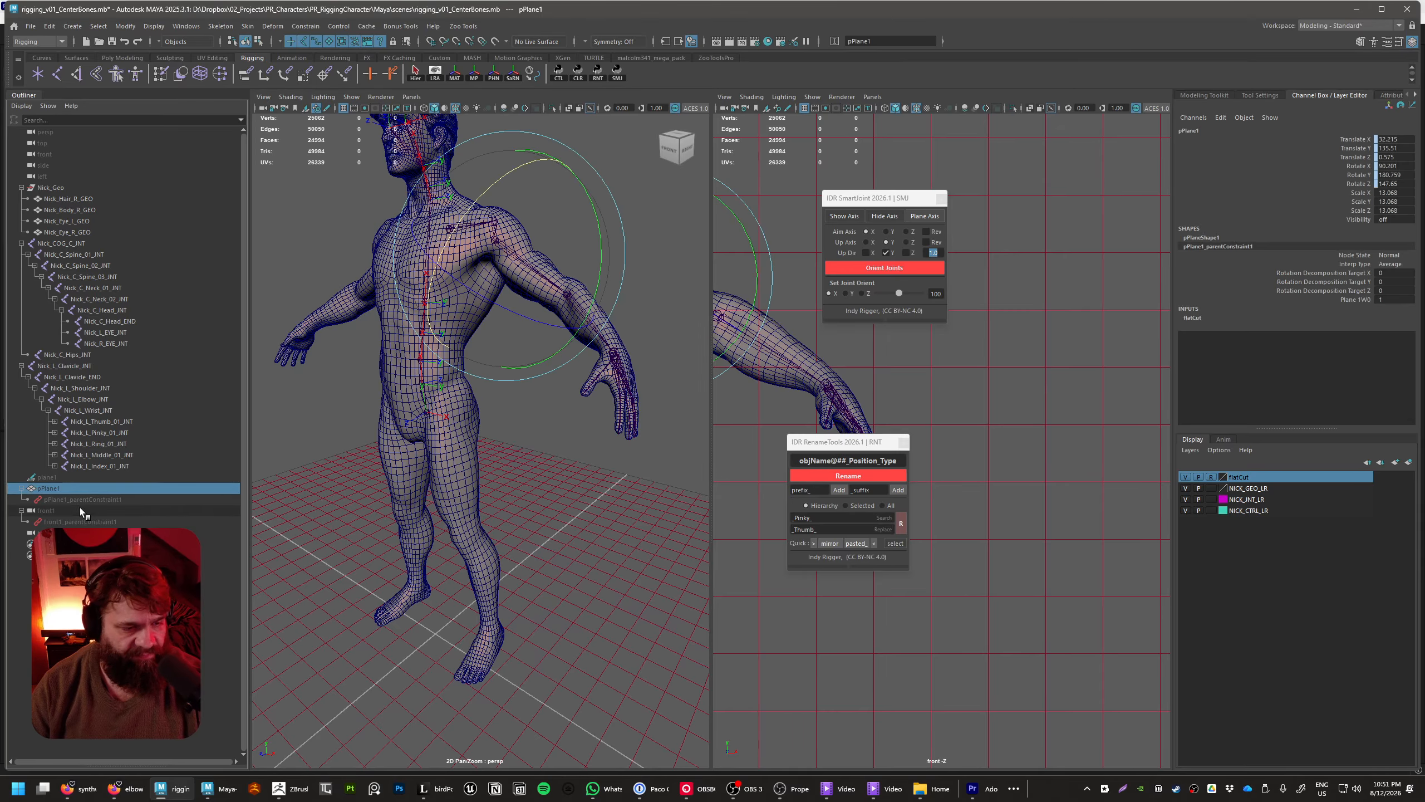
pyautogui.keyDown('shift'); pyautogui.click(48, 521); pyautogui.keyUp('shift')
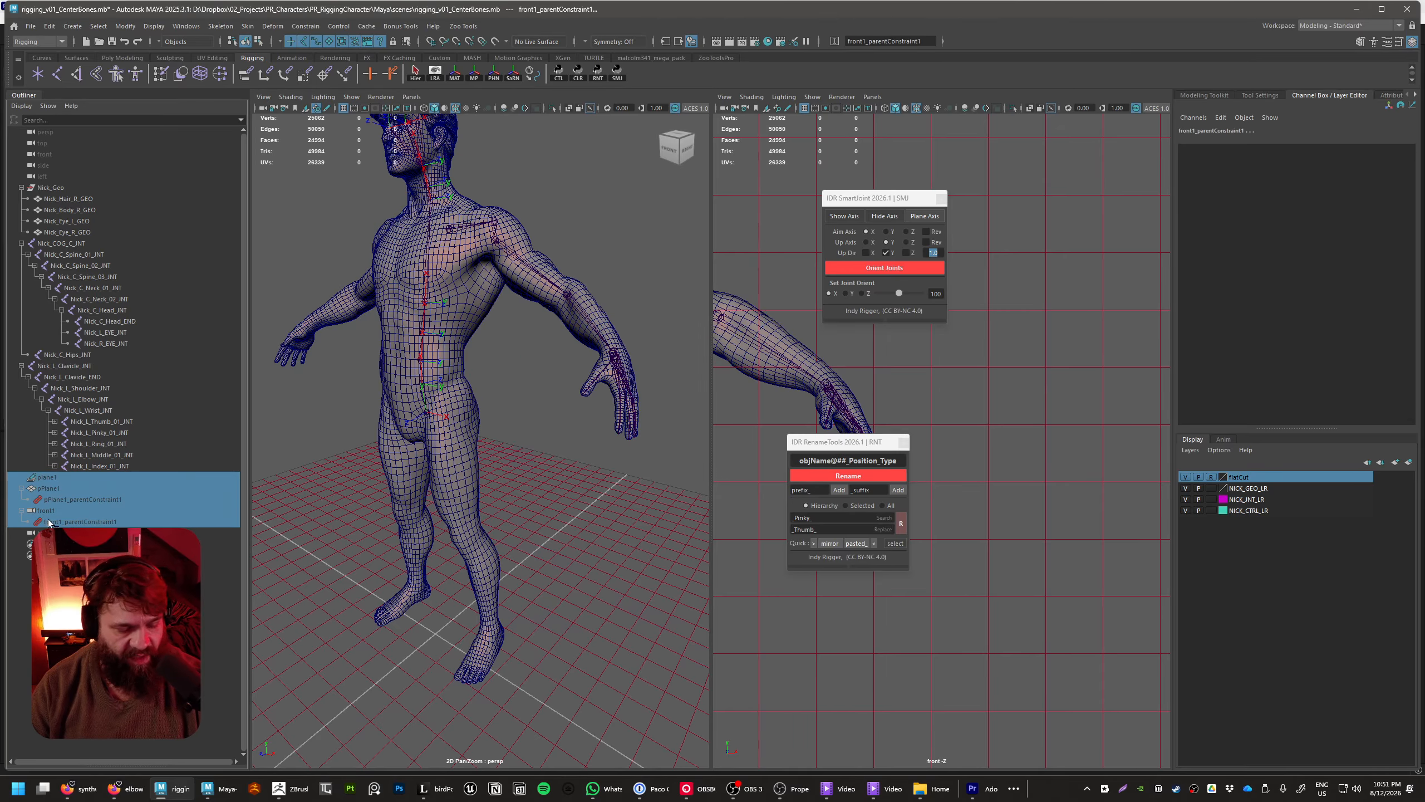
pyautogui.click(67, 478)
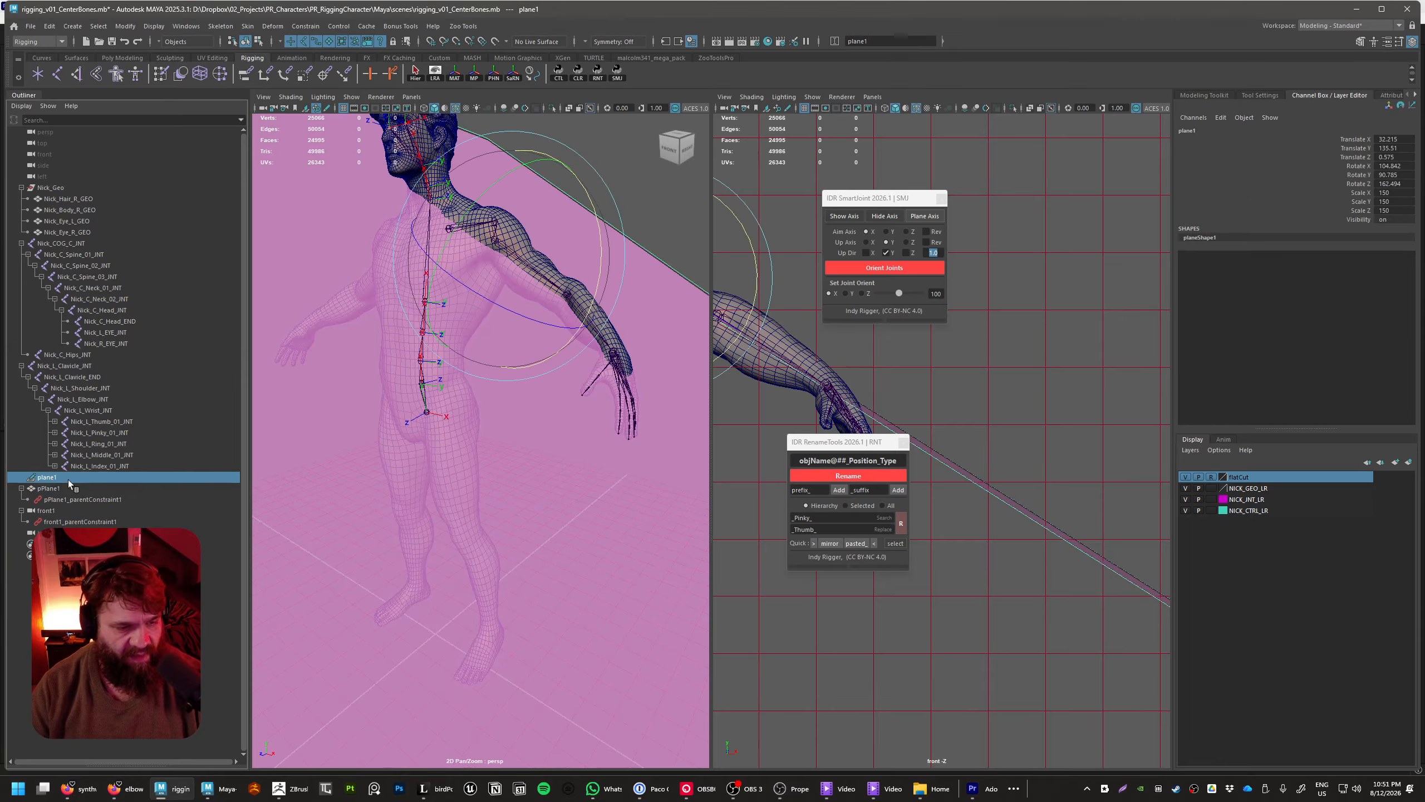
# Reset plane1's X, Y and Z rotations to 0
pyautogui.moveTo(1414, 161); pyautogui.dragTo(1408, 171)
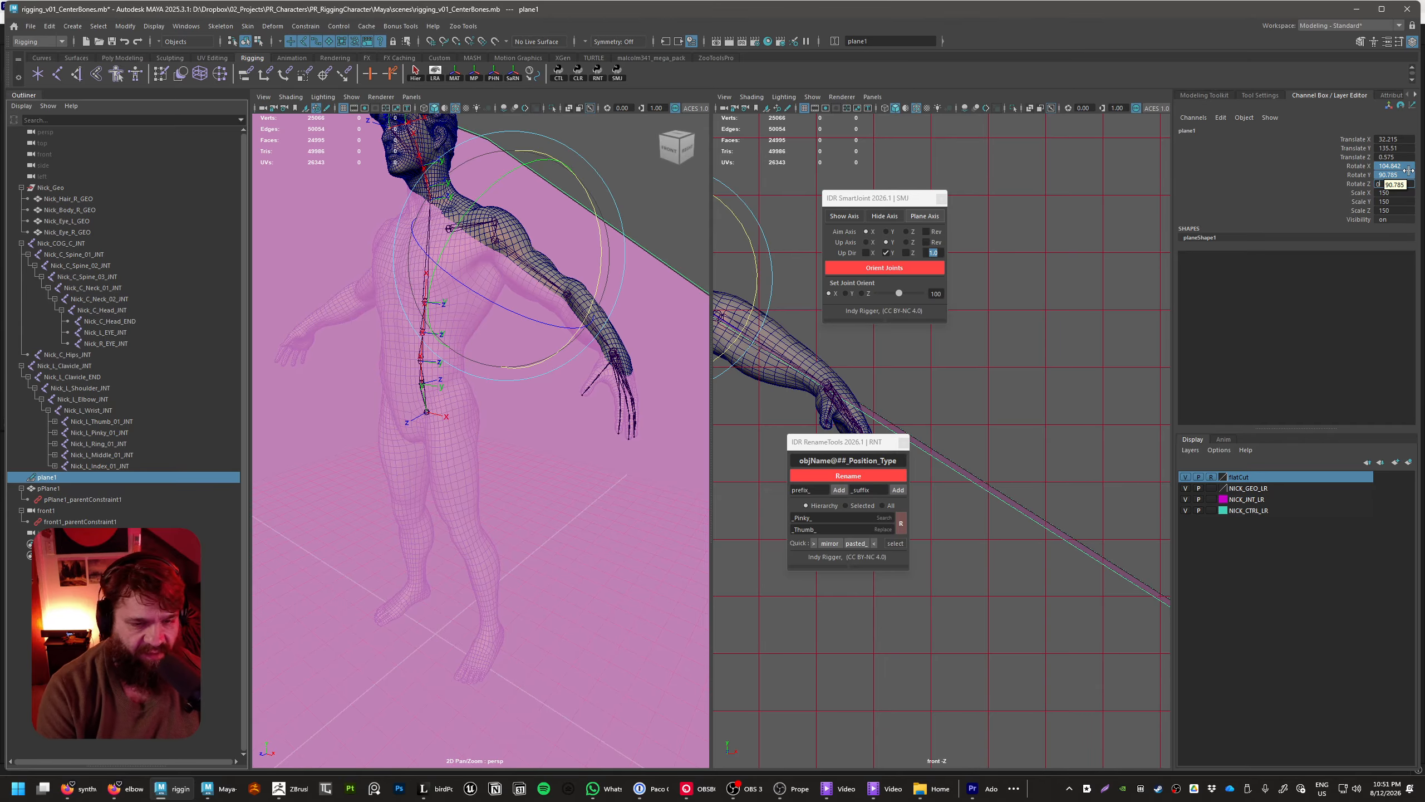
pyautogui.write('0')
pyautogui.press('Return')
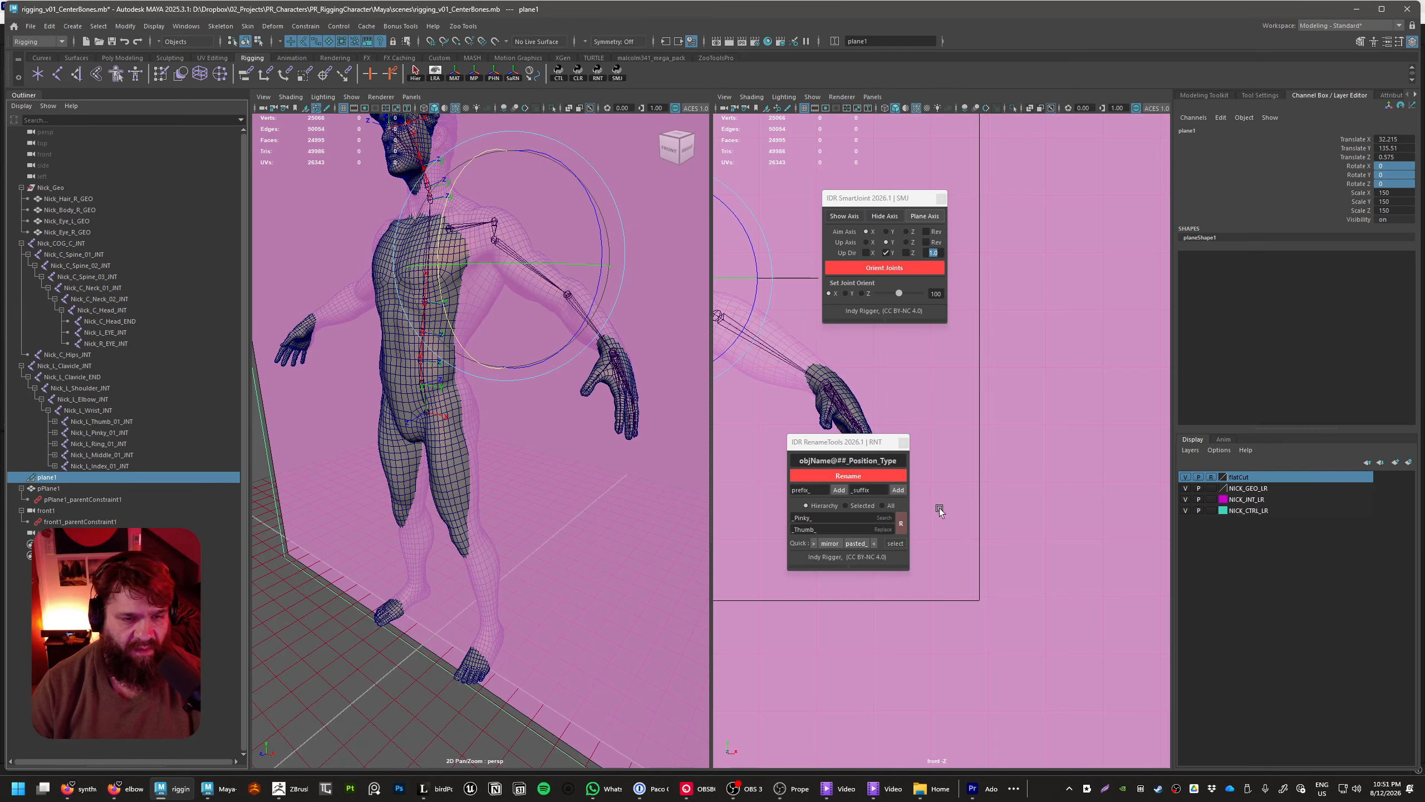
# Turn plane1 to about 102.8 on Y and move it to the left hip at about X 13.1, Y 93.0, Z 7.8
pyautogui.keyDown('alt'); pyautogui.moveTo(528, 534); pyautogui.dragTo(615, 512); pyautogui.keyUp('alt')
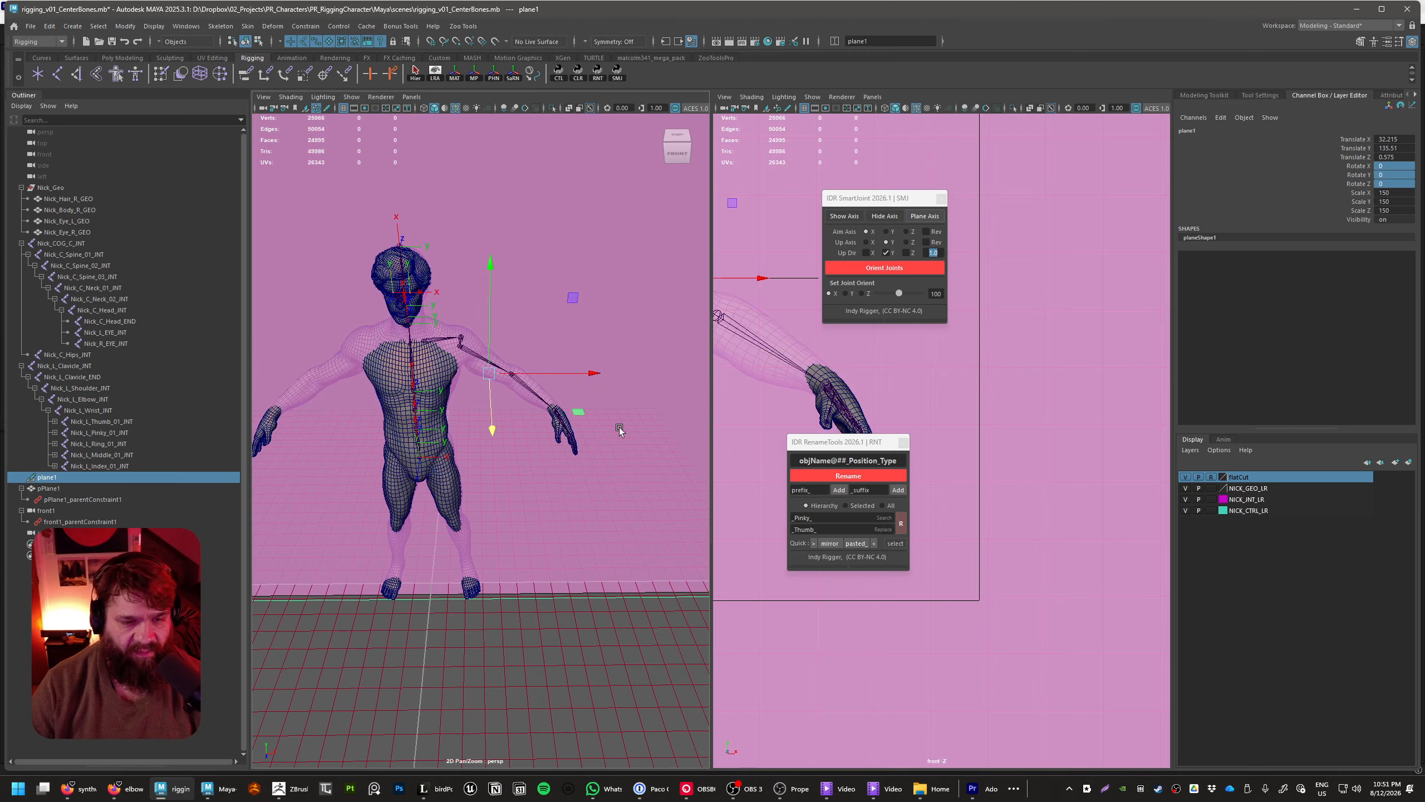
pyautogui.moveTo(557, 431); pyautogui.dragTo(587, 458)
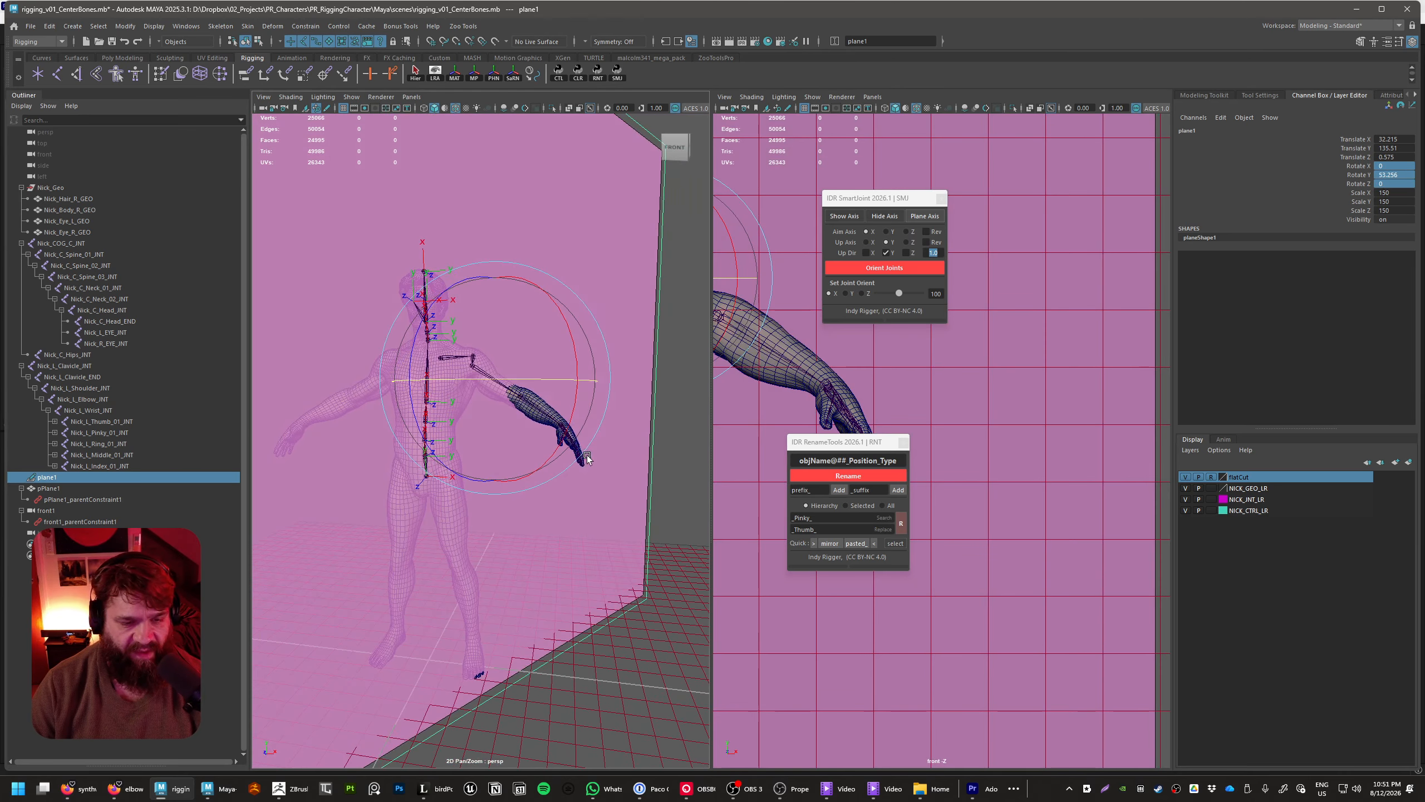
pyautogui.press('w')
pyautogui.moveTo(496, 381); pyautogui.dragTo(507, 562)
pyautogui.press('v')
pyautogui.keyDown('alt'); pyautogui.moveTo(508, 561); pyautogui.dragTo(653, 561, button='right'); pyautogui.keyUp('alt')
pyautogui.keyDown('alt'); pyautogui.moveTo(653, 560); pyautogui.dragTo(616, 542); pyautogui.keyUp('alt')
pyautogui.press('e')
# Show the frontShape1 orthographic camera view in the second viewport
pyautogui.click(873, 97)
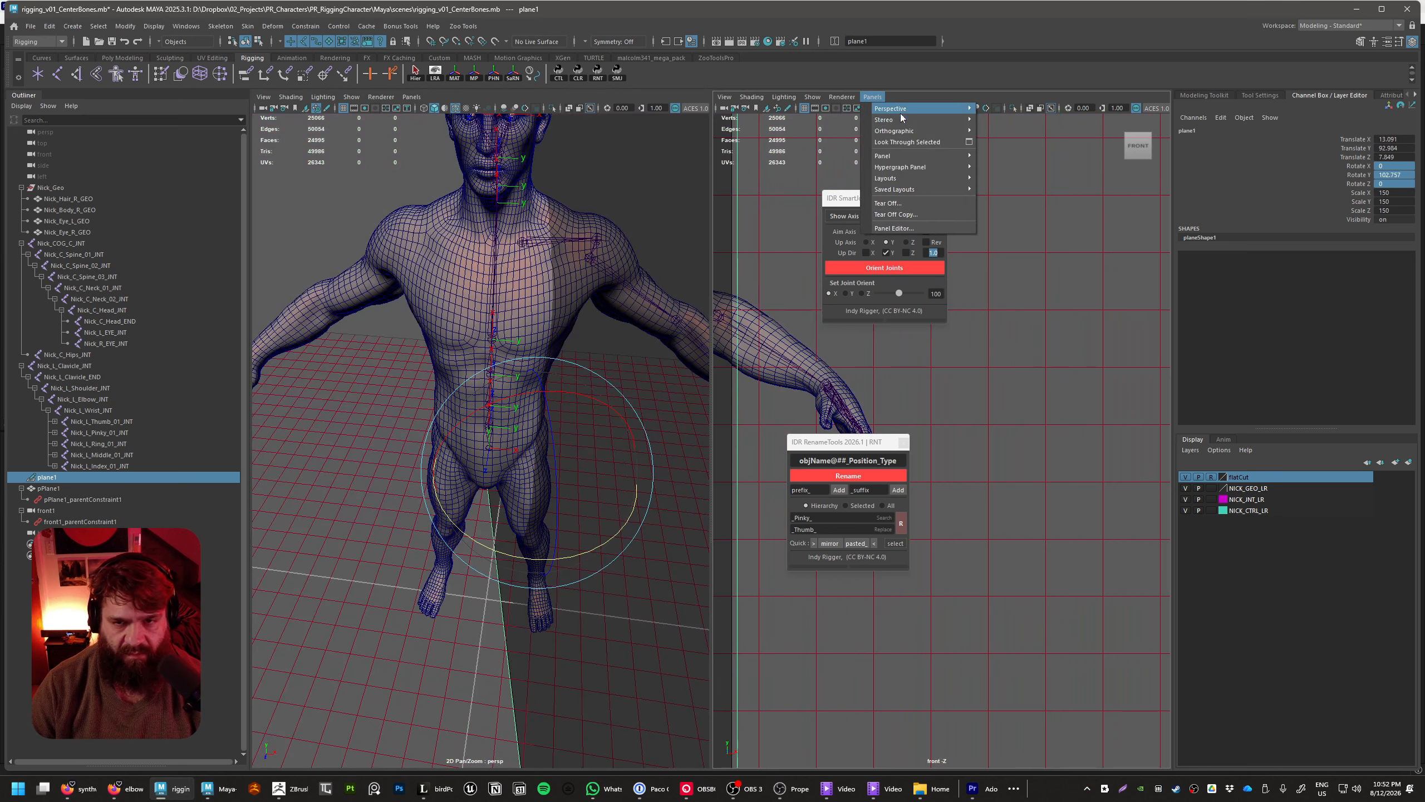
pyautogui.moveTo(901, 118)
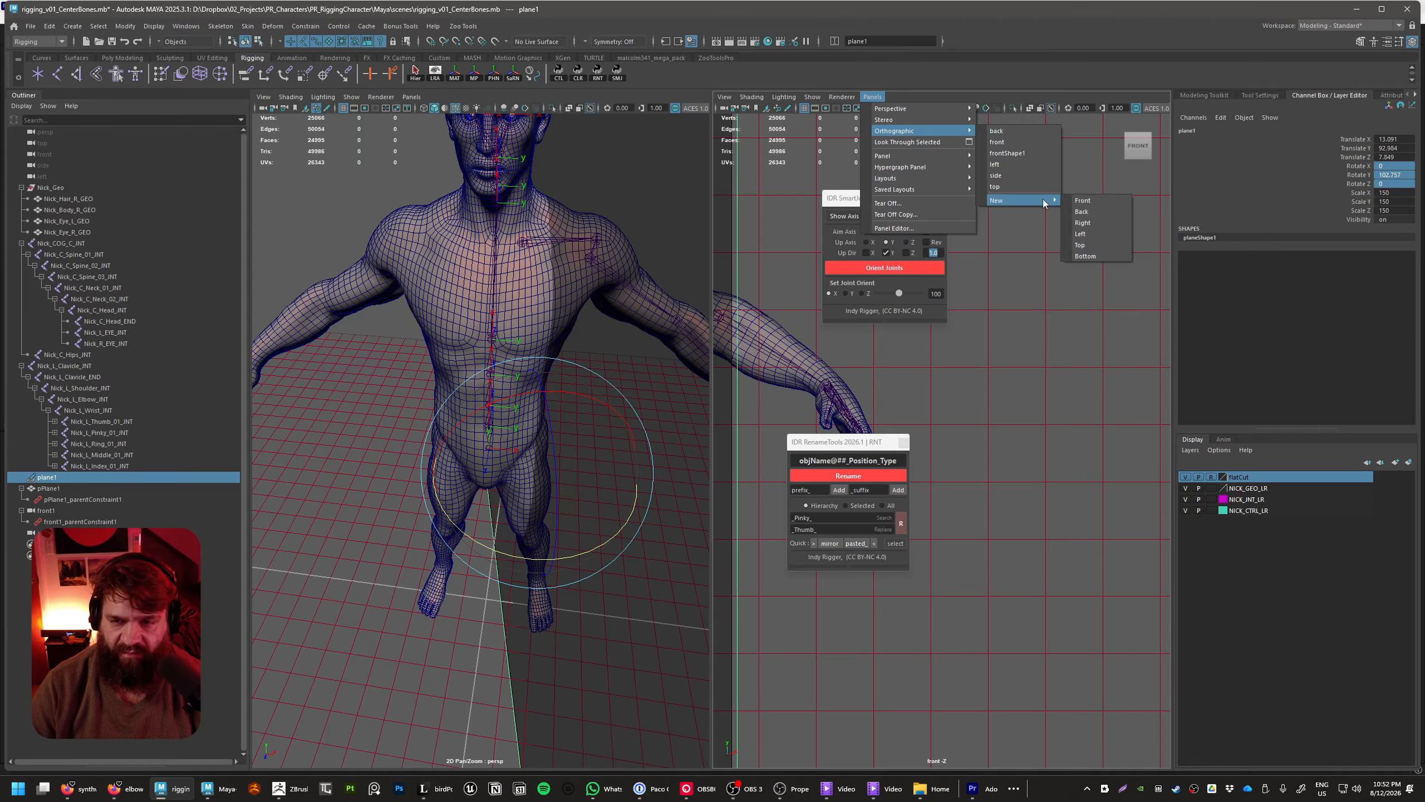
pyautogui.click(1037, 153)
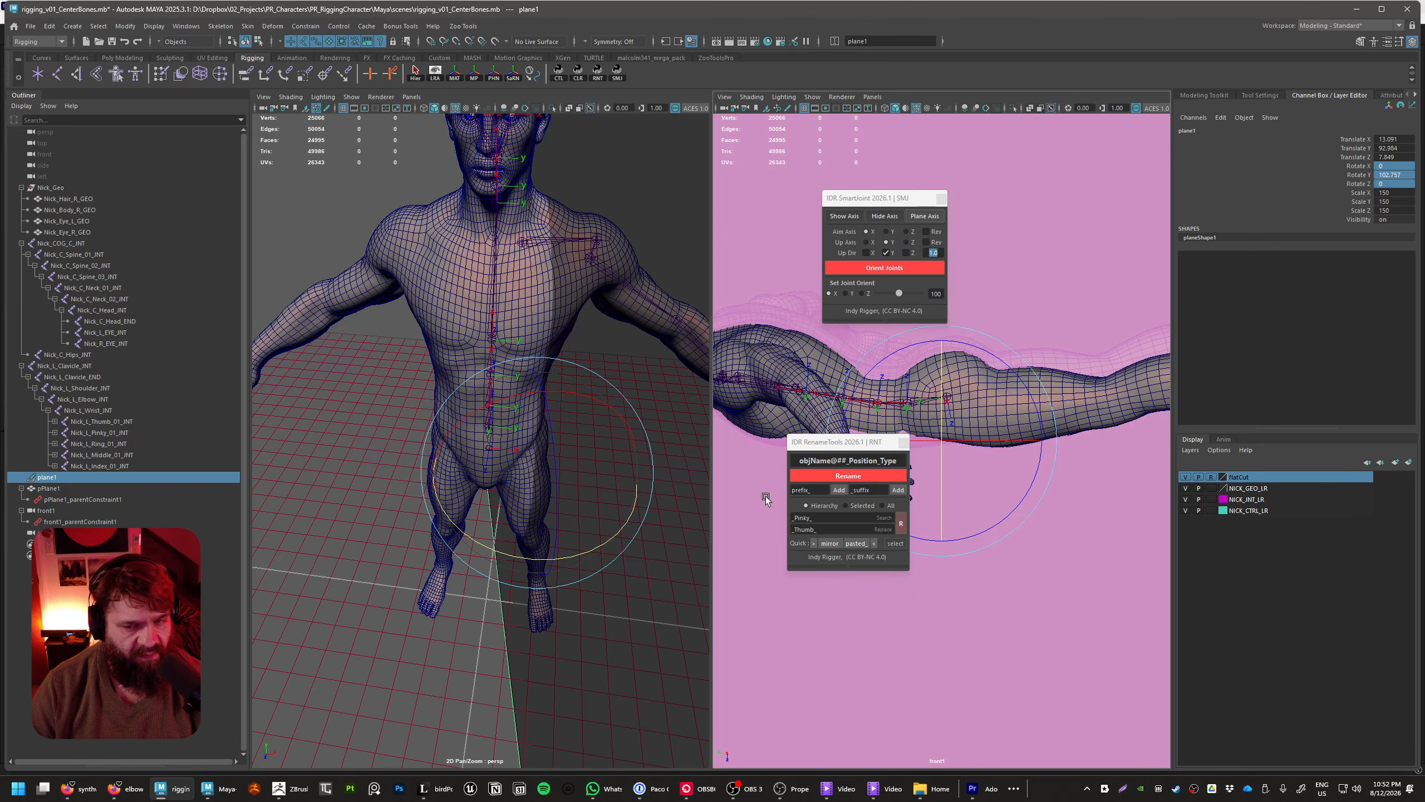
# Align plane1 lengthwise with the left leg at about -74.6, 185.3, -87.2 rotation, moving it to about X 16.2, Y 93.3, Z 7.1
pyautogui.keyDown('alt'); pyautogui.moveTo(647, 462); pyautogui.dragTo(568, 317); pyautogui.keyUp('alt')
pyautogui.press('w')
pyautogui.moveTo(600, 387); pyautogui.dragTo(655, 401)
pyautogui.press('e')
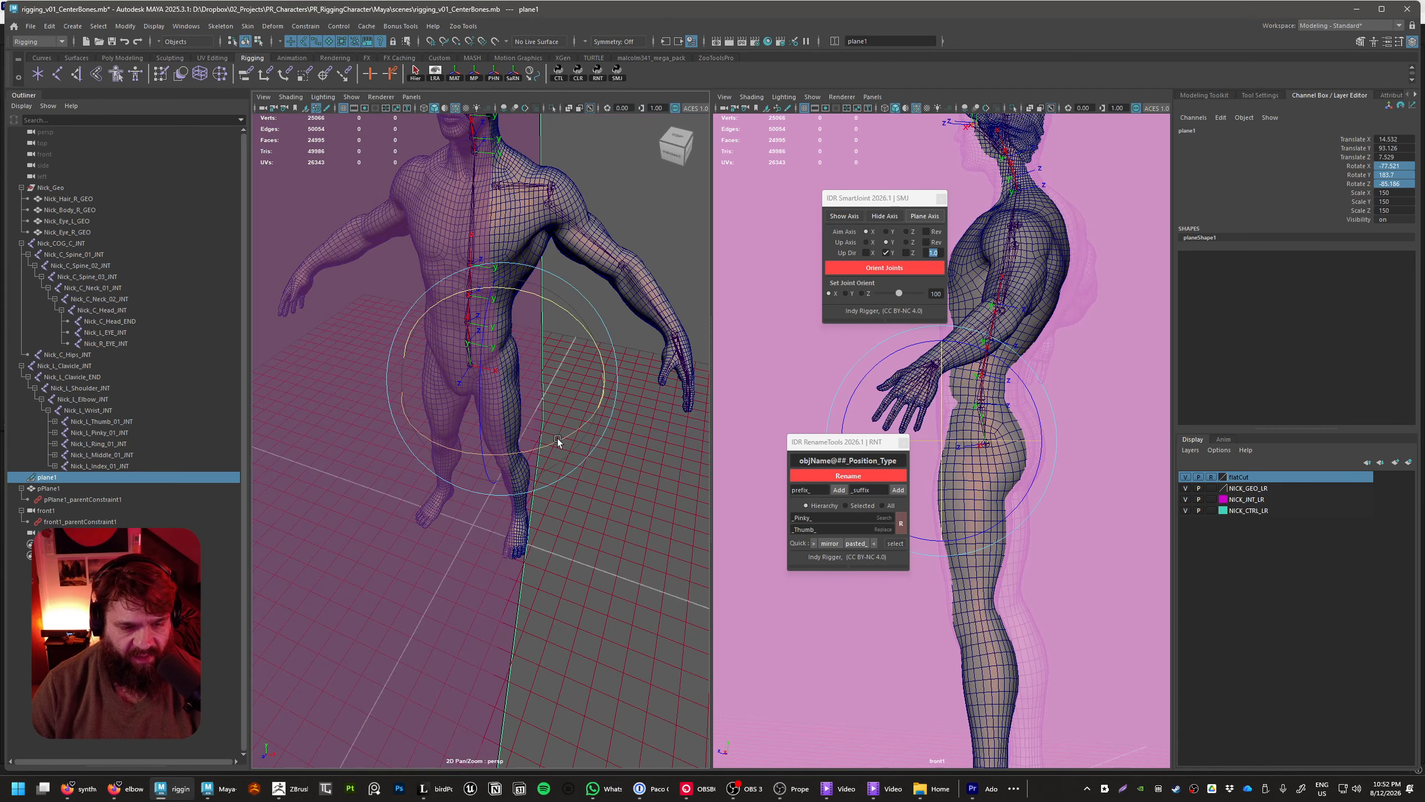
pyautogui.moveTo(557, 439); pyautogui.dragTo(621, 397)
pyautogui.press('w')
pyautogui.keyDown('alt'); pyautogui.moveTo(639, 522); pyautogui.dragTo(562, 510); pyautogui.keyUp('alt')
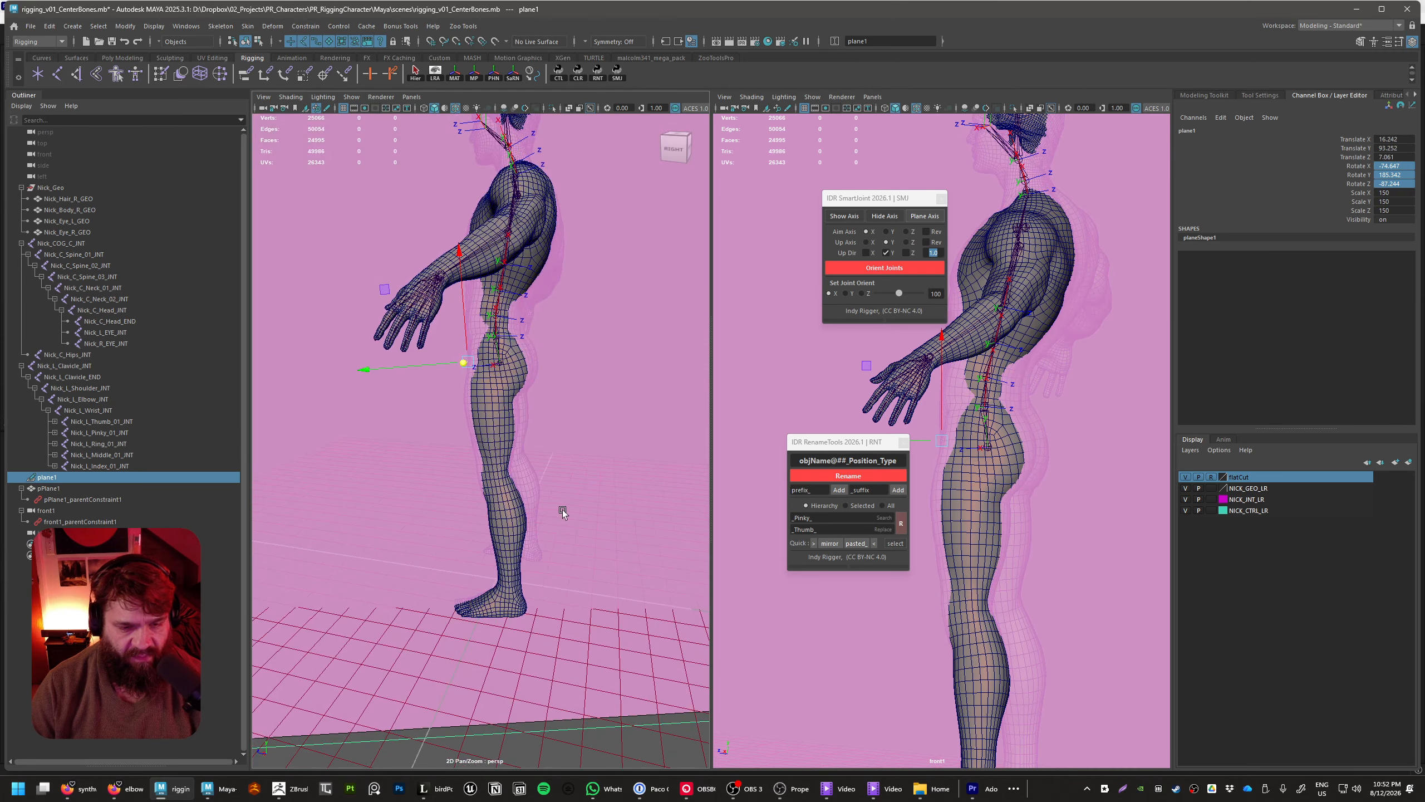
pyautogui.keyDown('alt'); pyautogui.moveTo(603, 494); pyautogui.dragTo(657, 522, button='middle'); pyautogui.keyUp('alt')
# Adjust plane1's rotation to about -79.3 on X and -85.8 on Z, and shift it inward to about X 10.3
pyautogui.press('e')
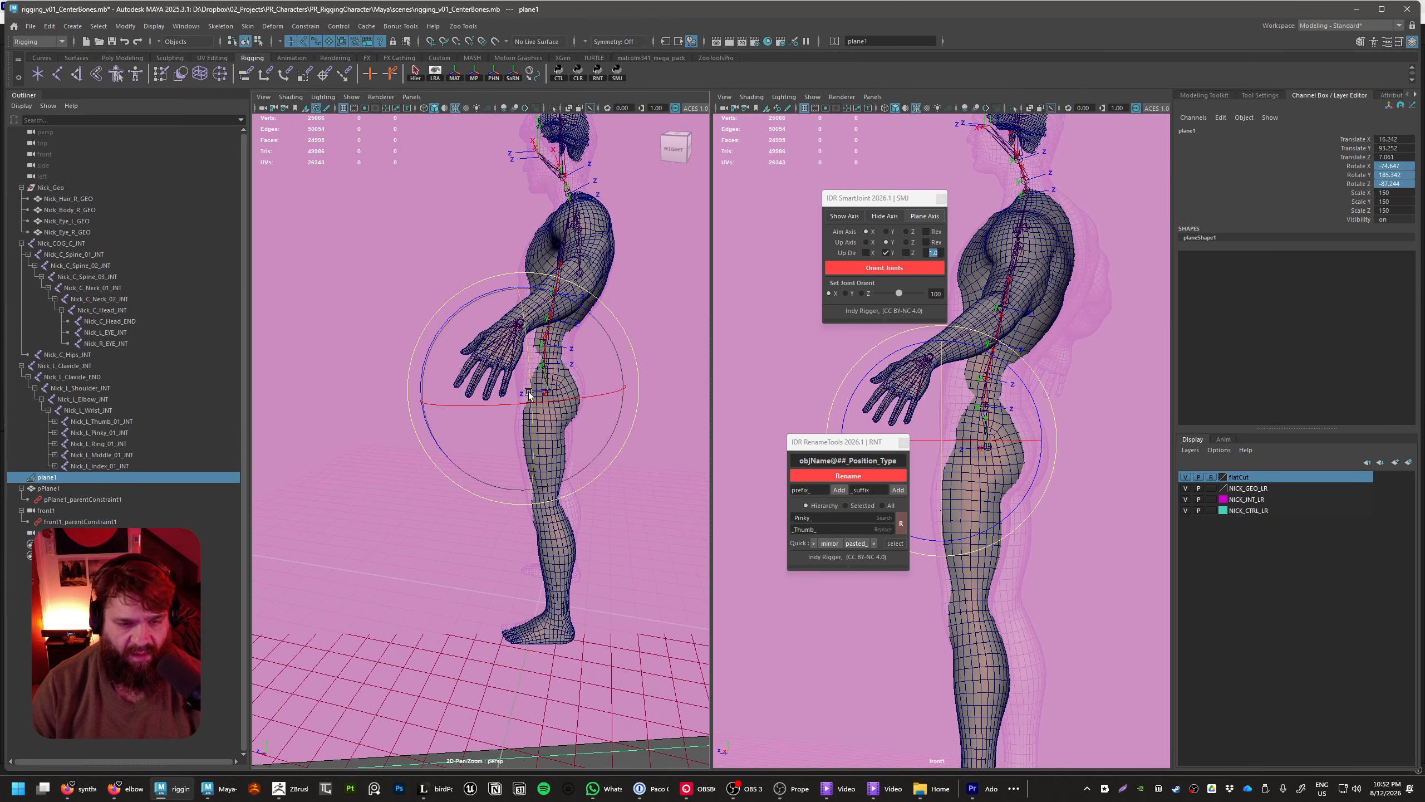
pyautogui.moveTo(532, 380); pyautogui.dragTo(560, 404)
pyautogui.press('w')
pyautogui.moveTo(388, 382); pyautogui.dragTo(501, 481)
pyautogui.keyDown('alt'); pyautogui.moveTo(501, 481); pyautogui.dragTo(512, 509, button='right'); pyautogui.keyUp('alt')
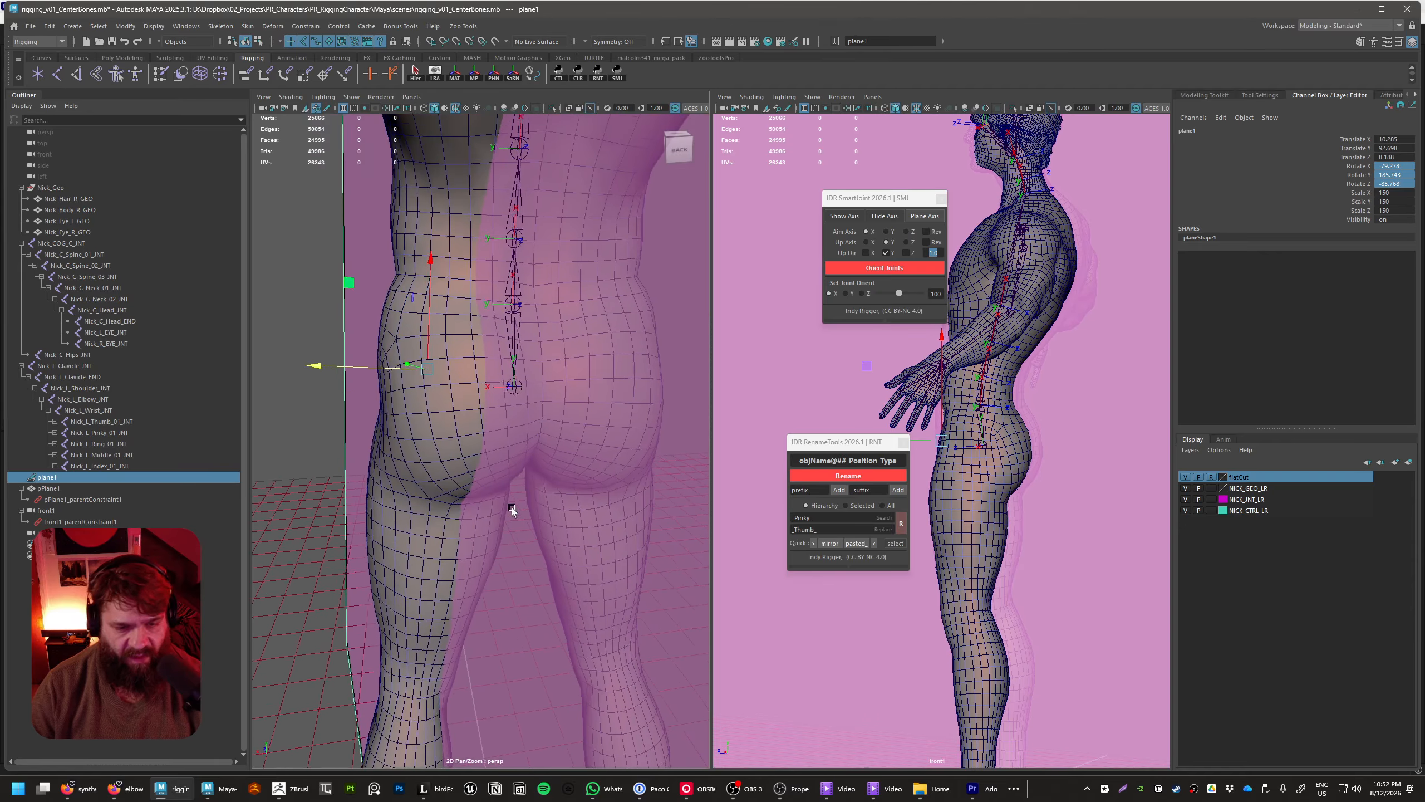
# Shift plane1 to about X 10.7, Y 92.7, Z 0.1 and turn it to about -79.6, 186.4, -82.5
pyautogui.keyDown('alt'); pyautogui.moveTo(512, 509); pyautogui.dragTo(499, 441); pyautogui.keyUp('alt')
pyautogui.moveTo(387, 385); pyautogui.dragTo(382, 386)
pyautogui.keyDown('alt'); pyautogui.moveTo(514, 437); pyautogui.dragTo(491, 402); pyautogui.keyUp('alt')
# Fine-tune plane1's X rotation to about -79.7 so that it runs down the middle of the left leg
pyautogui.press('e')
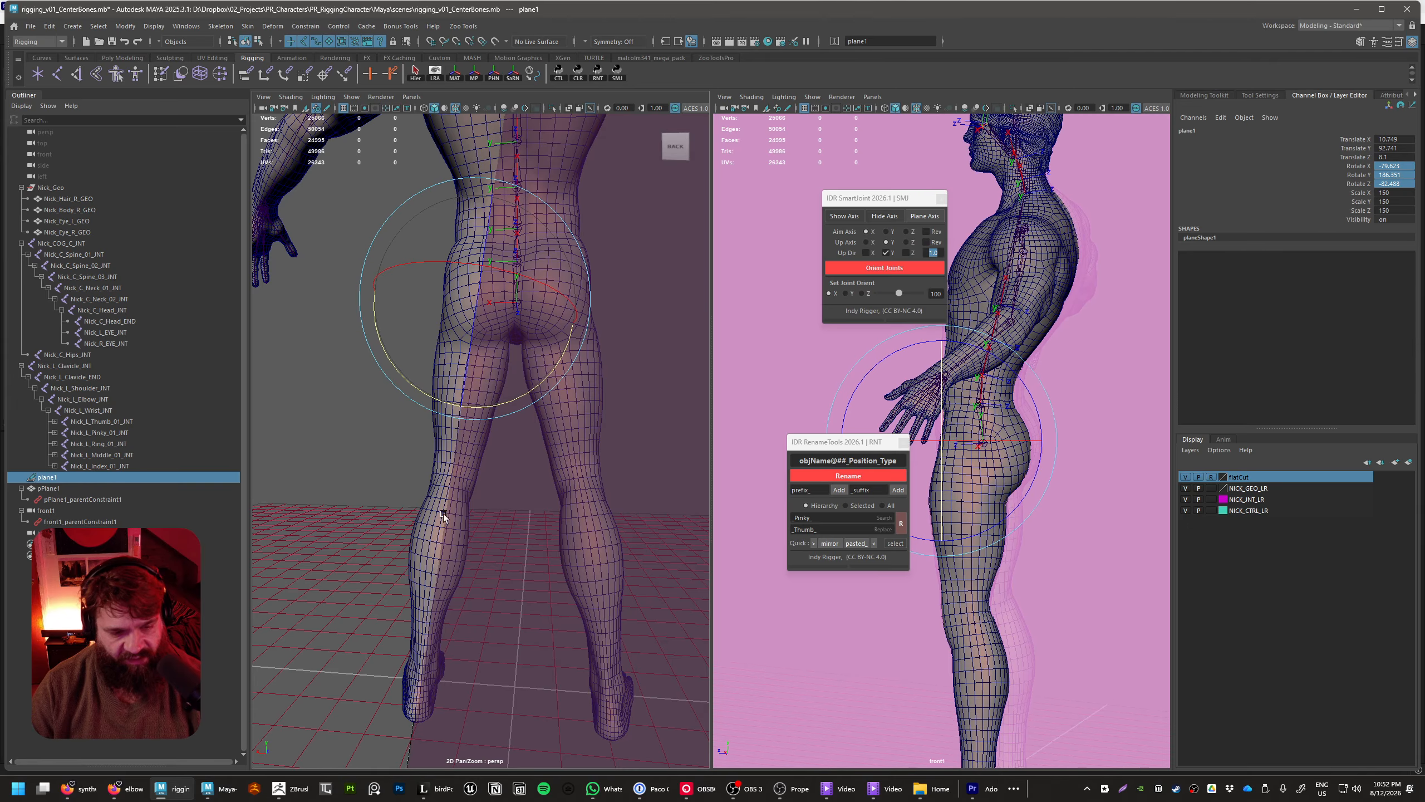
pyautogui.keyDown('alt'); pyautogui.moveTo(441, 554); pyautogui.dragTo(588, 533); pyautogui.keyUp('alt')
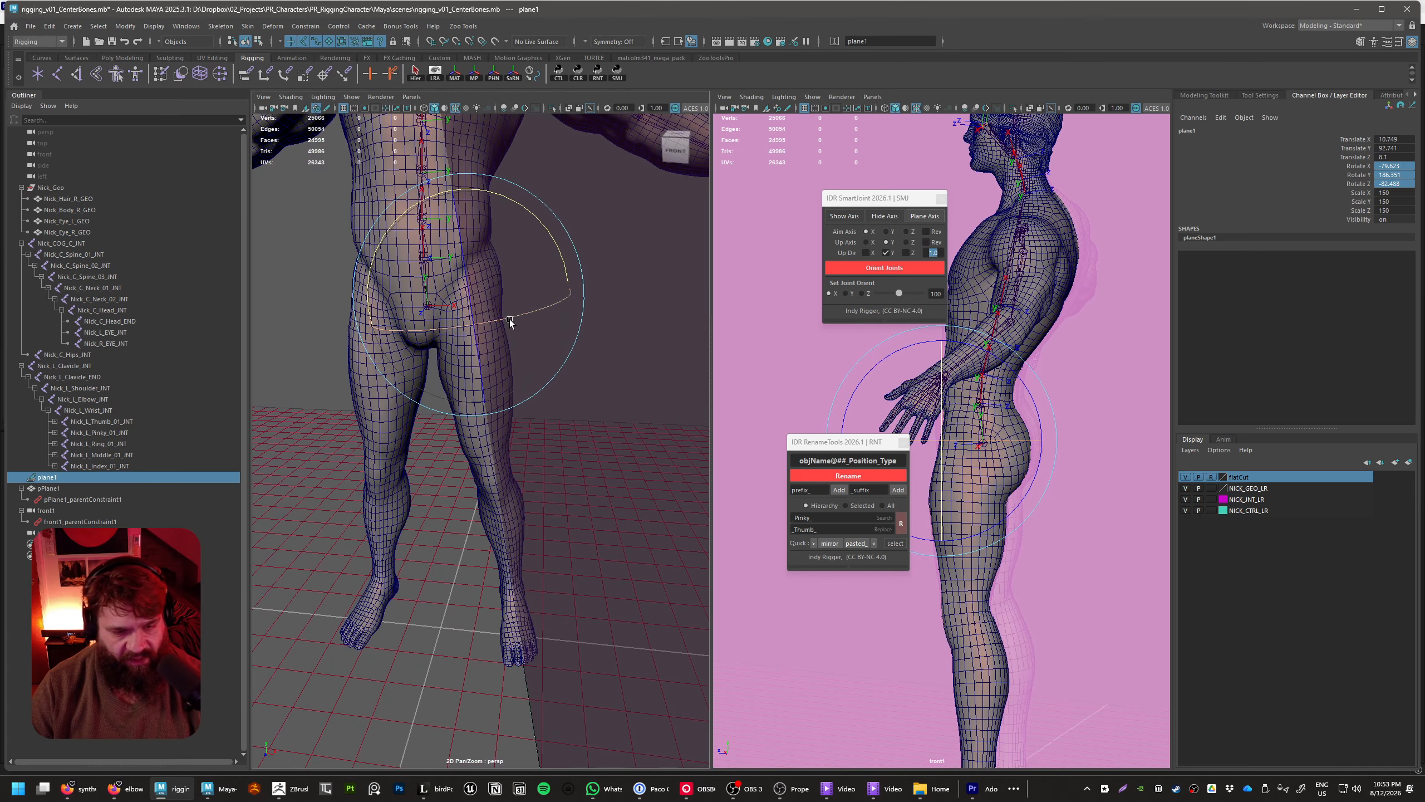
pyautogui.moveTo(510, 318); pyautogui.dragTo(506, 319)
pyautogui.keyDown('alt'); pyautogui.moveTo(542, 419); pyautogui.dragTo(494, 419); pyautogui.keyUp('alt')
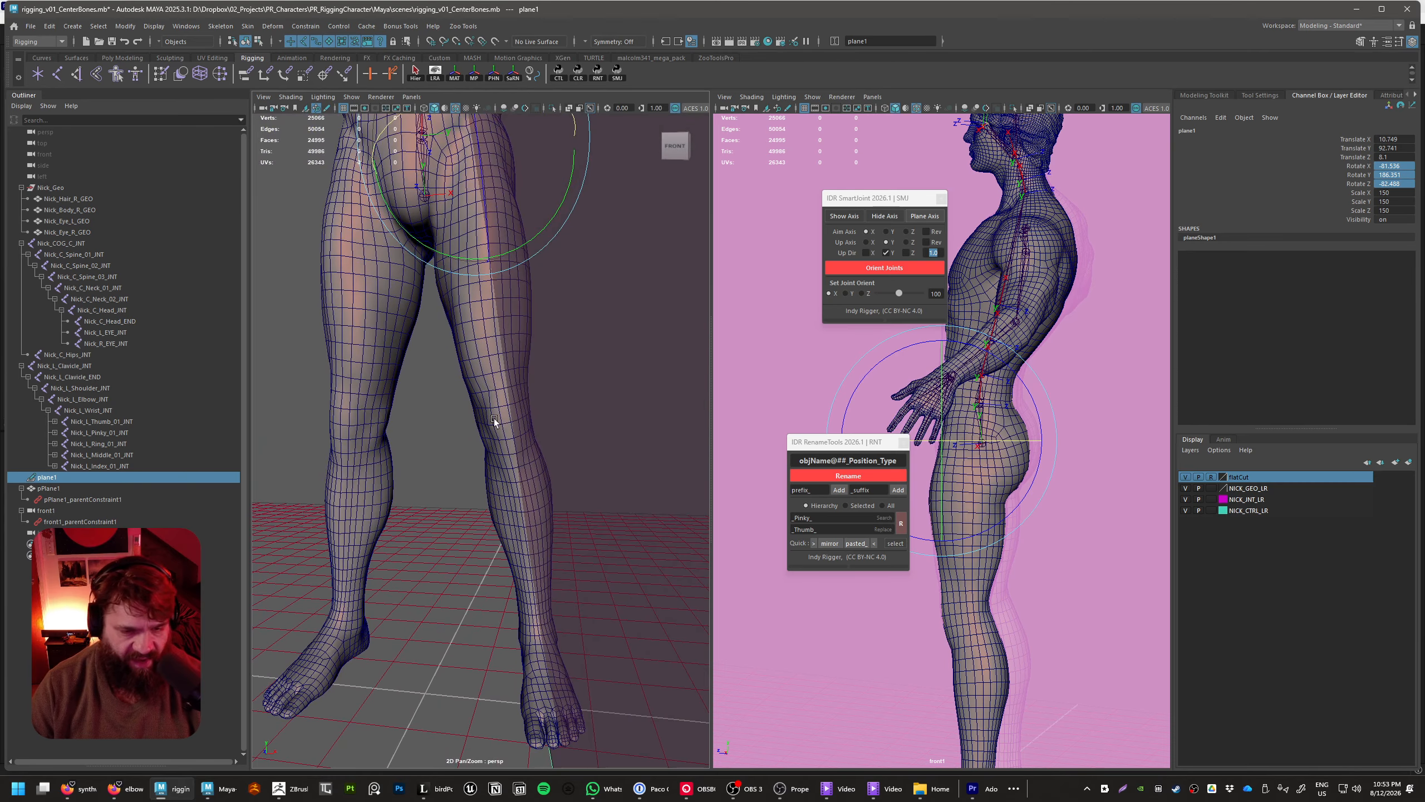
pyautogui.keyDown('alt'); pyautogui.moveTo(577, 541); pyautogui.dragTo(552, 375); pyautogui.keyUp('alt')
pyautogui.moveTo(450, 244); pyautogui.dragTo(475, 252)
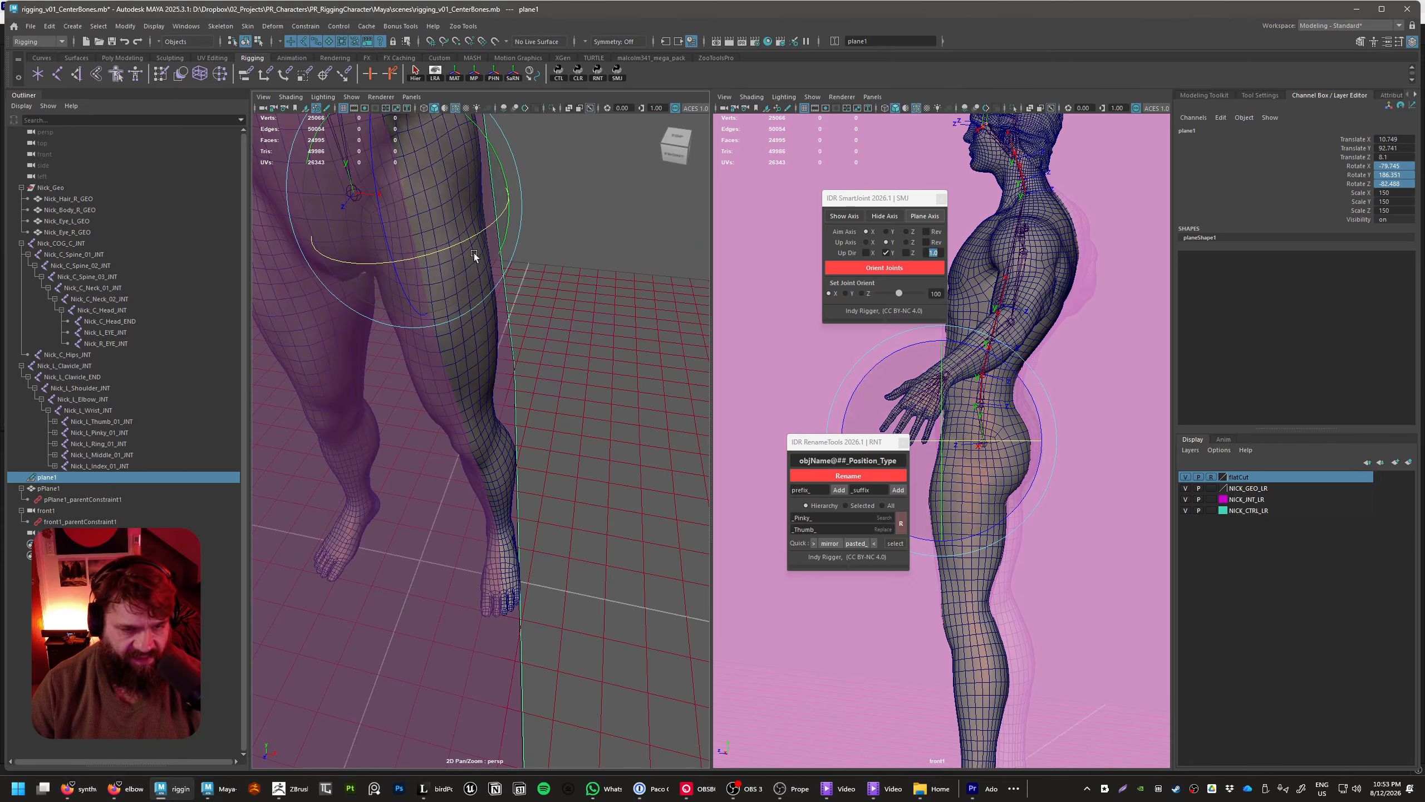
# Move plane1 slightly outward to about X 11.1, Y 92.8, Z 0.03
pyautogui.press('w')
pyautogui.moveTo(511, 201); pyautogui.dragTo(457, 322)
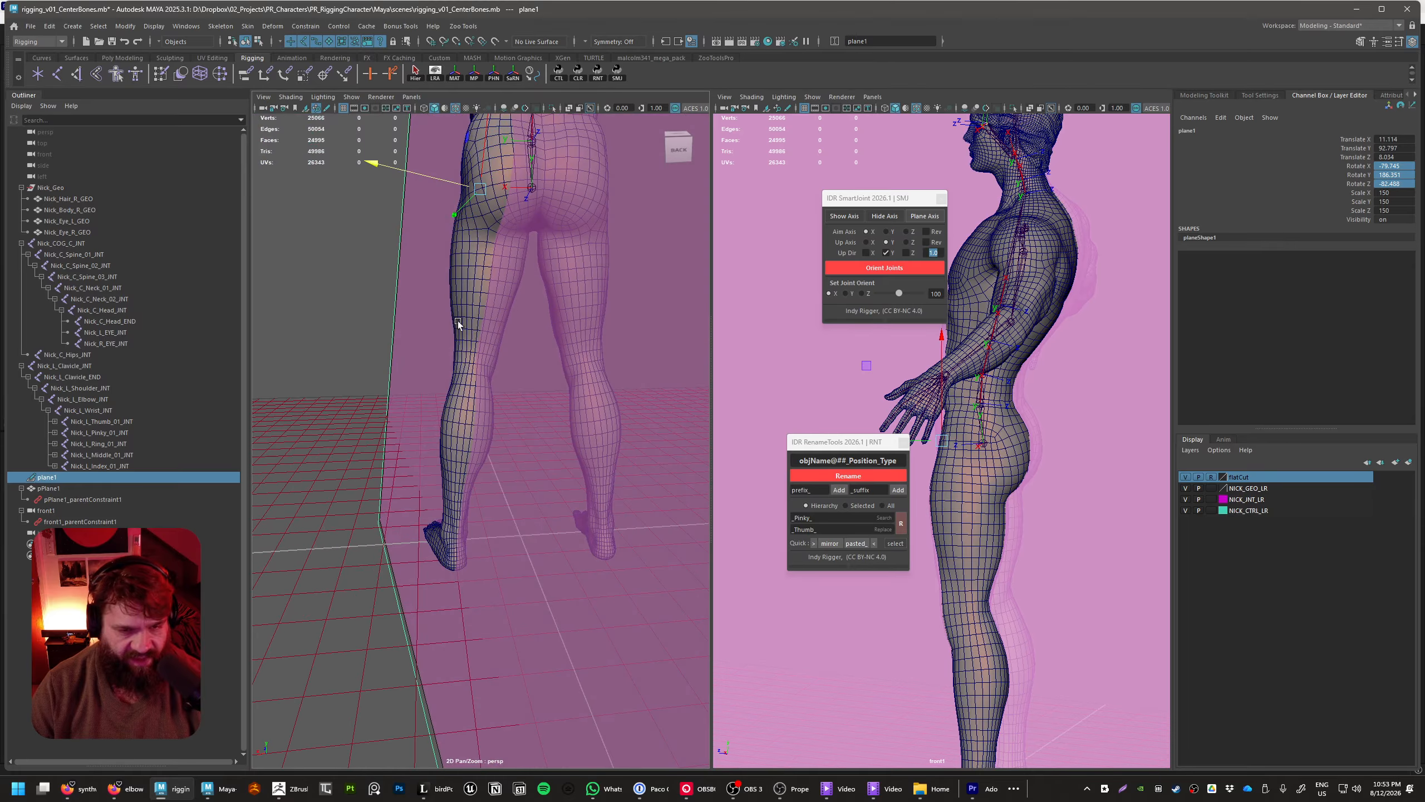
pyautogui.keyDown('alt'); pyautogui.moveTo(457, 321); pyautogui.dragTo(443, 522, button='middle'); pyautogui.keyUp('alt')
pyautogui.keyDown('alt'); pyautogui.moveTo(443, 522); pyautogui.dragTo(620, 443); pyautogui.keyUp('alt')
# Make plane1 the live surface for placing the left leg joints
pyautogui.click(80, 477)
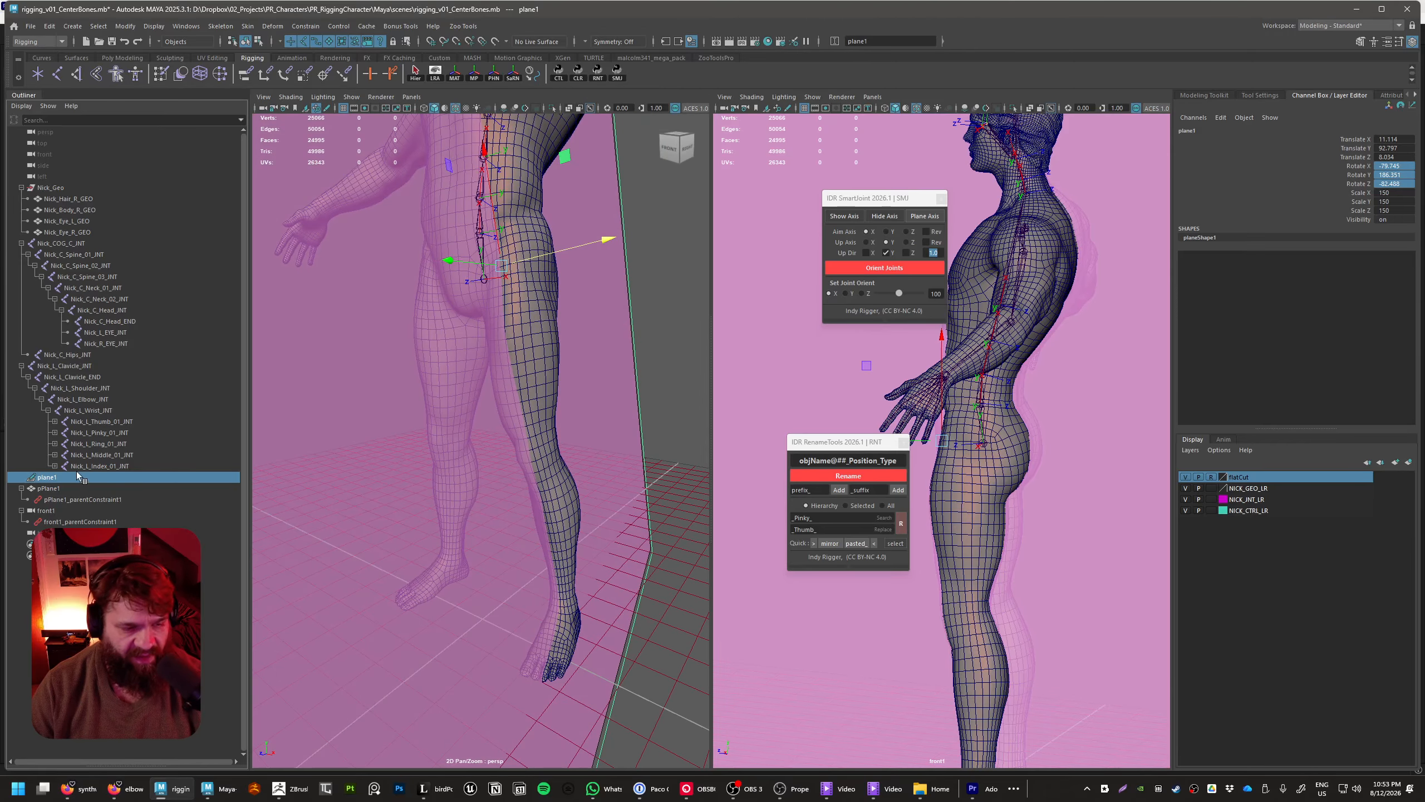
pyautogui.click(76, 470)
pyautogui.click(74, 476)
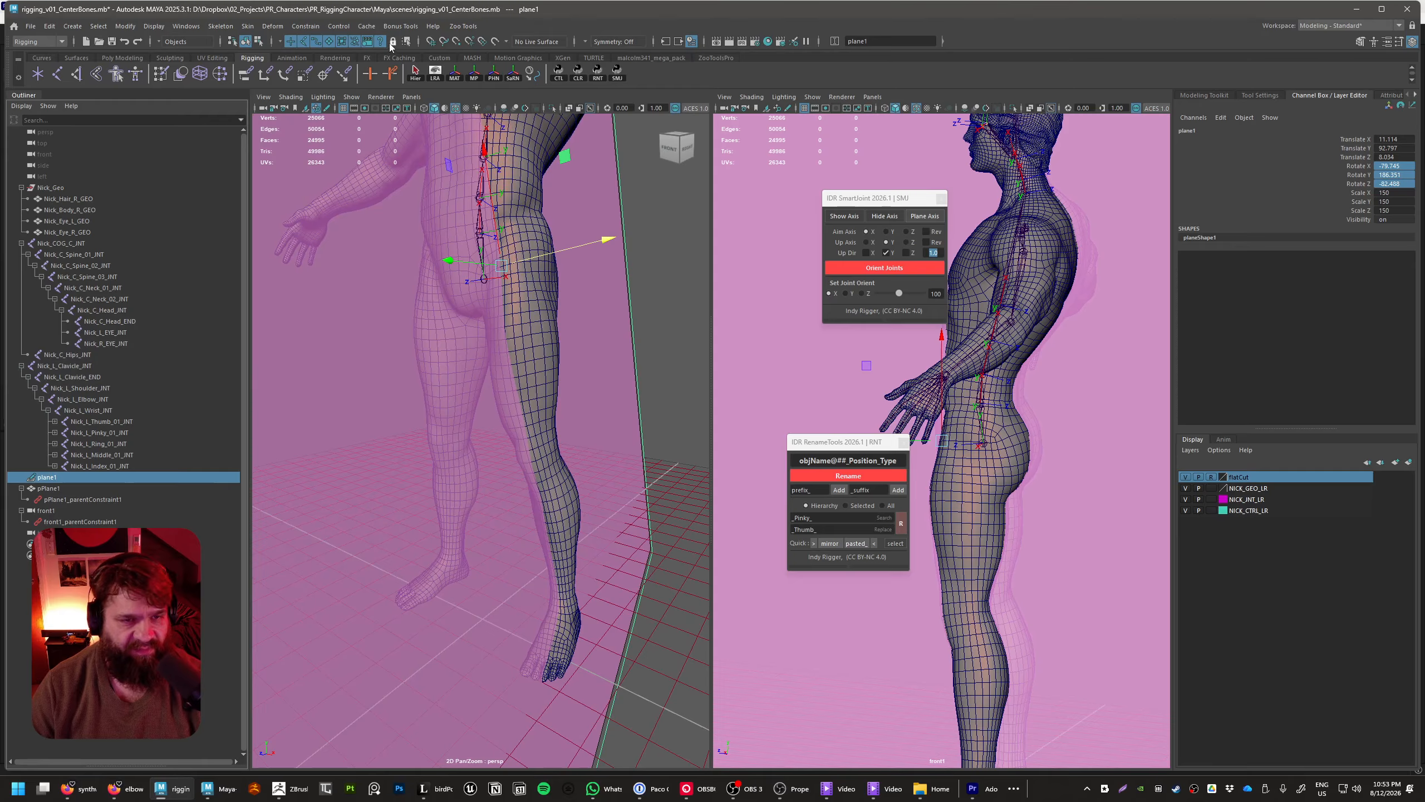
pyautogui.click(496, 43)
pyautogui.keyDown('alt'); pyautogui.moveTo(533, 312); pyautogui.dragTo(493, 333); pyautogui.keyUp('alt')
# Move the RenameTools and SmartJoint windows clear of the side view of the leg
pyautogui.middleClick(980, 444)
pyautogui.moveTo(869, 432); pyautogui.dragTo(635, 636)
pyautogui.moveTo(875, 197); pyautogui.dragTo(388, 629)
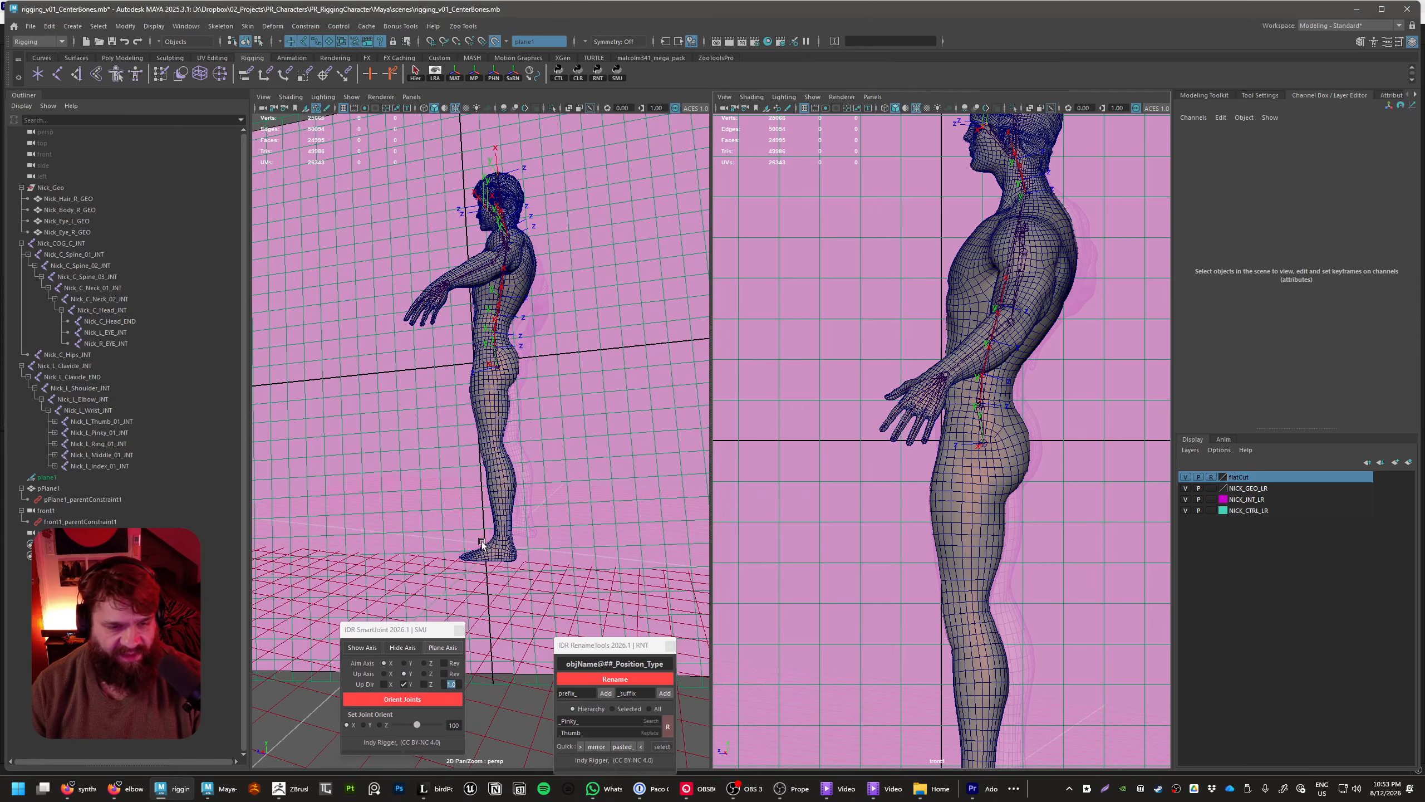
# Slide plane1 down along the left leg to about X 15.6, Y 58.6, Z 4.2
pyautogui.click(49, 477)
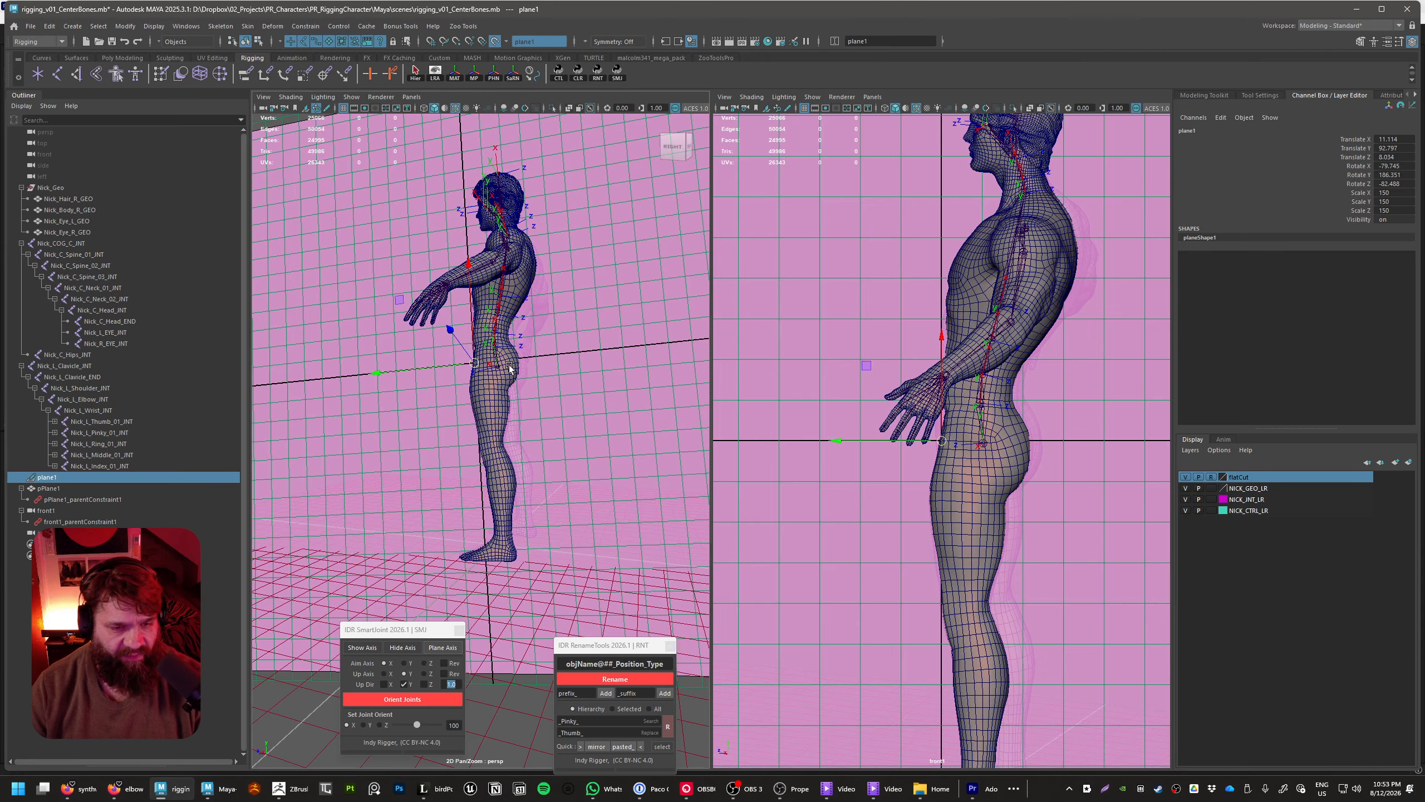
pyautogui.moveTo(475, 316); pyautogui.dragTo(501, 391)
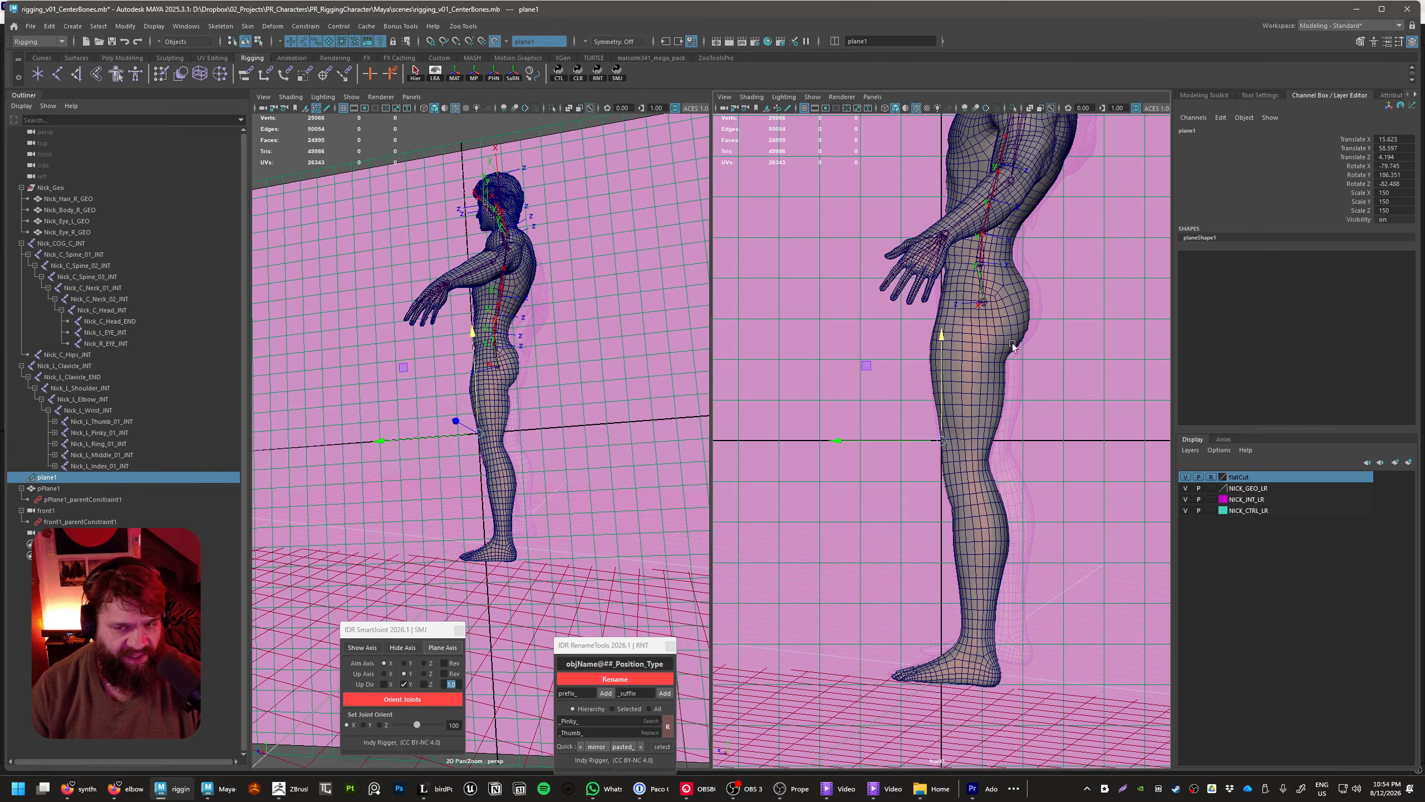
# Switch to the birdPostGame sketch, review the planned hip, knee and ankle joints of the left leg, and return to Maya
pyautogui.hotkey('alt', 'Tab')
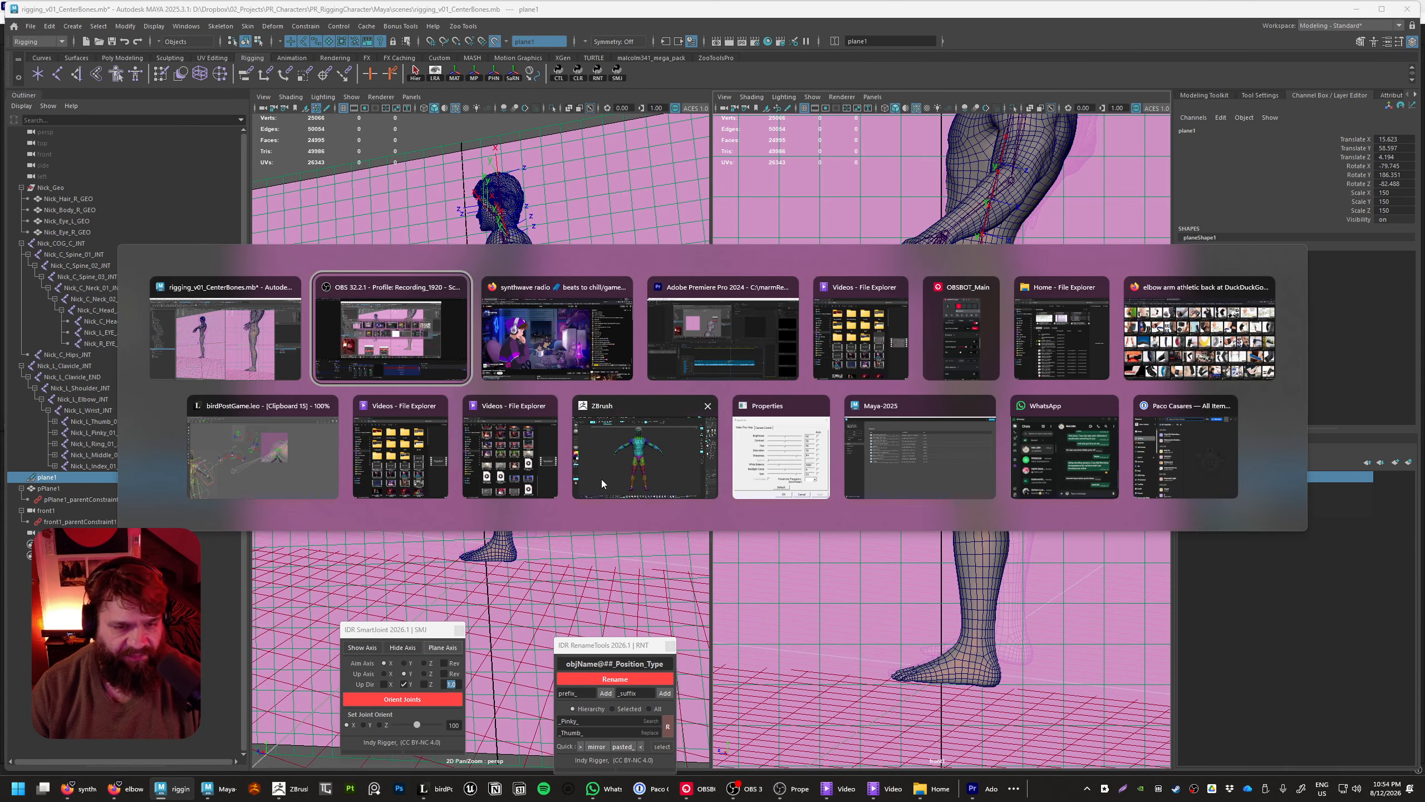
pyautogui.hotkey('alt', 'Tab')
pyautogui.hotkey('alt', 'Tab')
pyautogui.hotkey('alt', 'Tab')
pyautogui.hotkey('alt', 'Tab')
pyautogui.hotkey('alt', 'Tab')
pyautogui.hotkey('alt', 'Tab')
pyautogui.hotkey('alt', 'Tab')
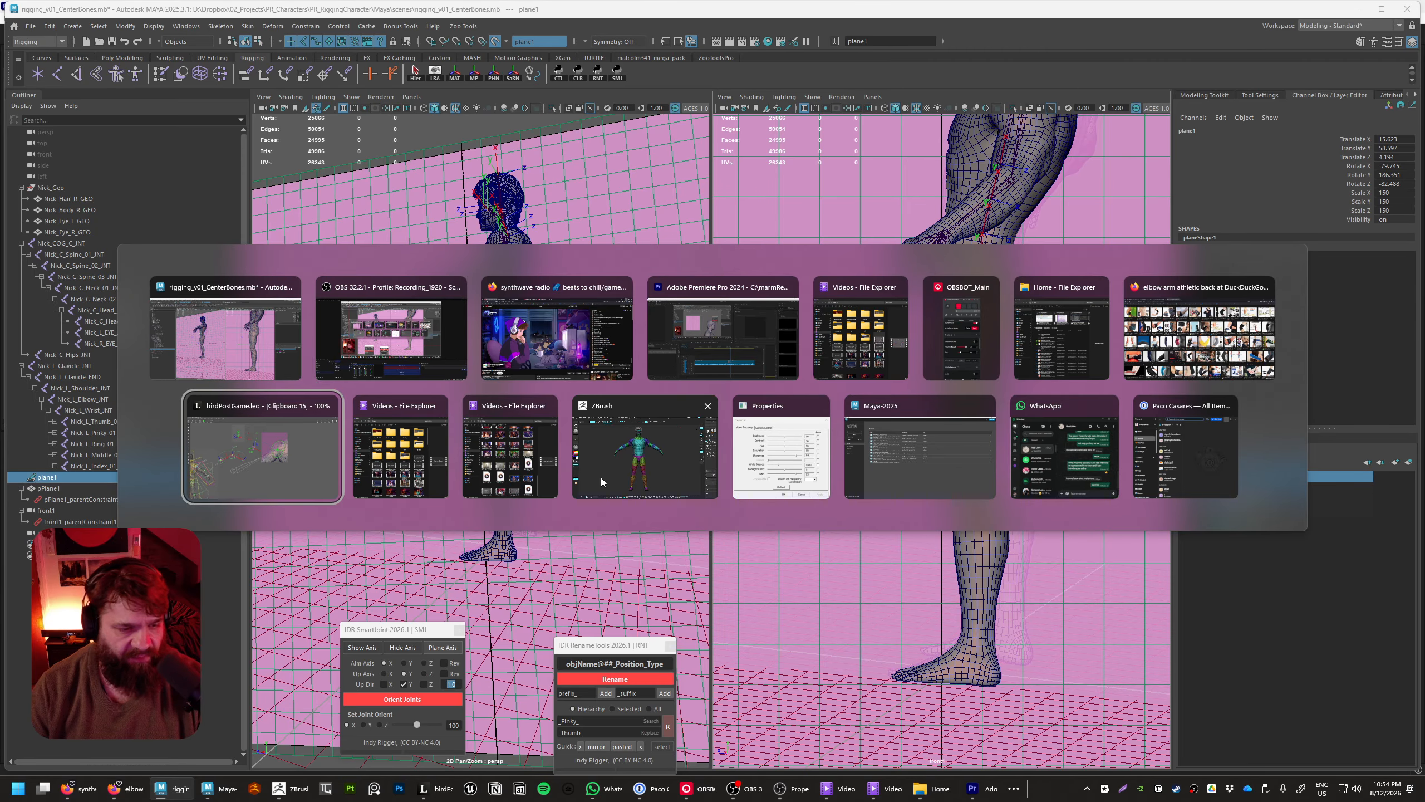
pyautogui.moveTo(321, 468); pyautogui.dragTo(701, 208, button='middle')
pyautogui.keyDown('ctrl'); pyautogui.moveTo(552, 315); pyautogui.dragTo(538, 246, button='middle'); pyautogui.keyUp('ctrl')
pyautogui.moveTo(416, 329); pyautogui.dragTo(566, 362, button='middle')
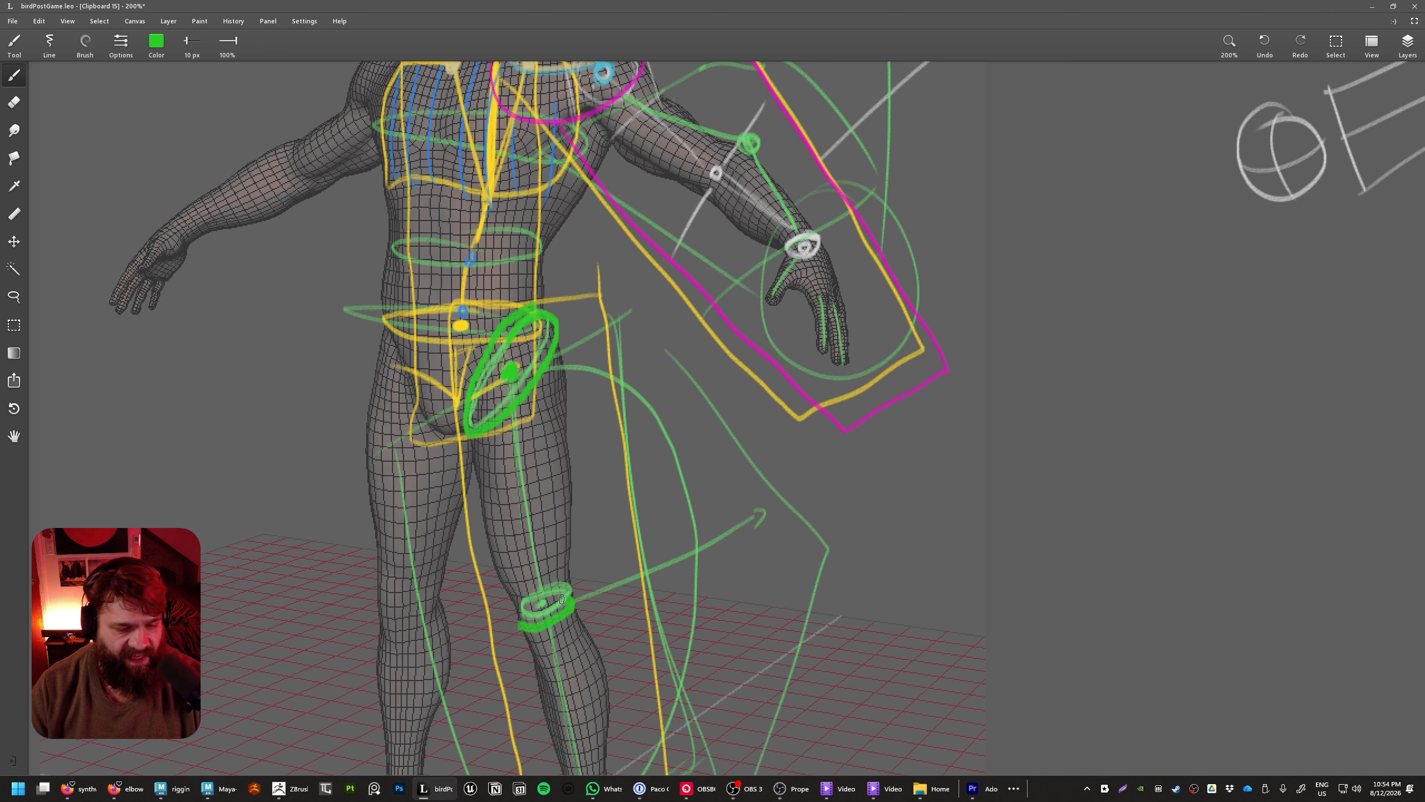
pyautogui.scroll(-5, 561, 617)
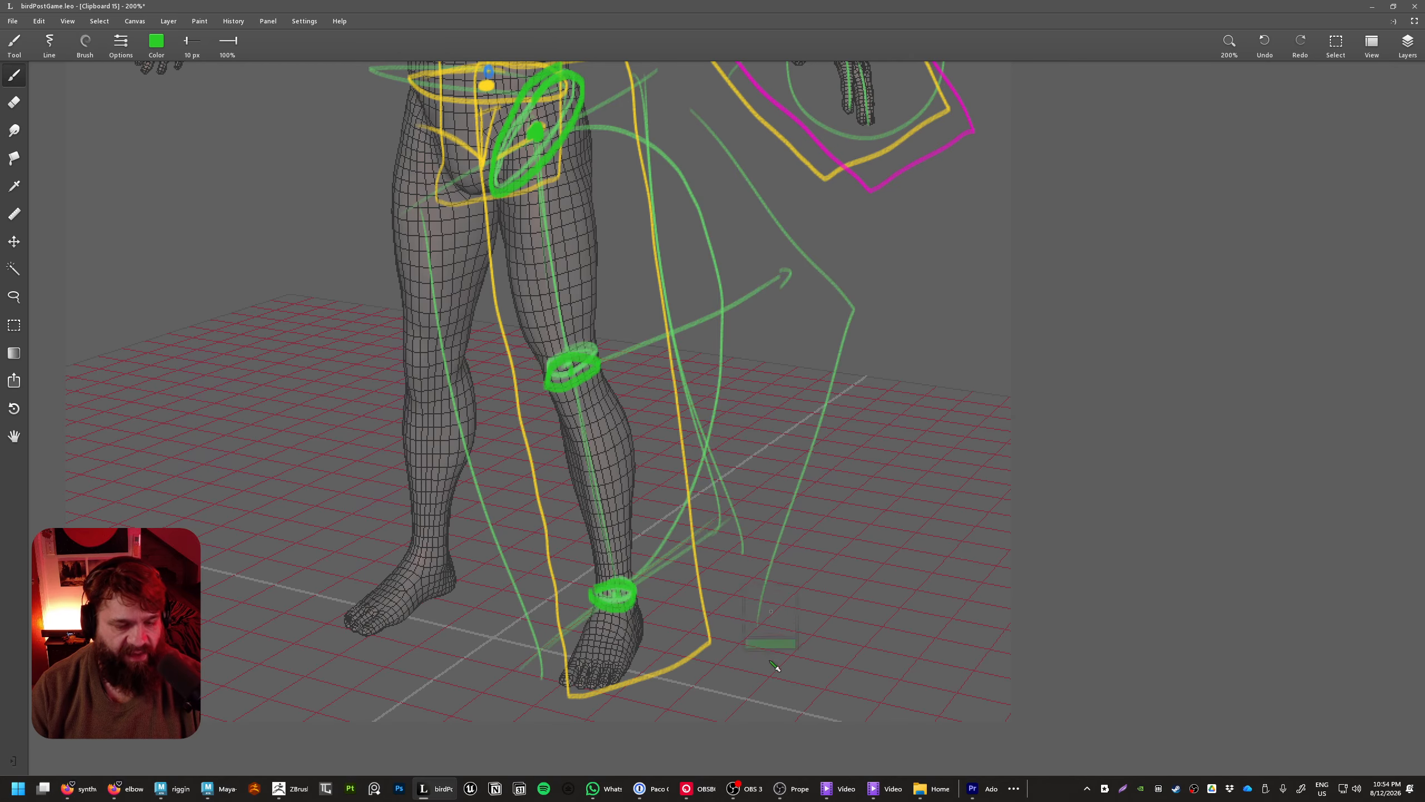
pyautogui.hotkey('alt', 'Tab')
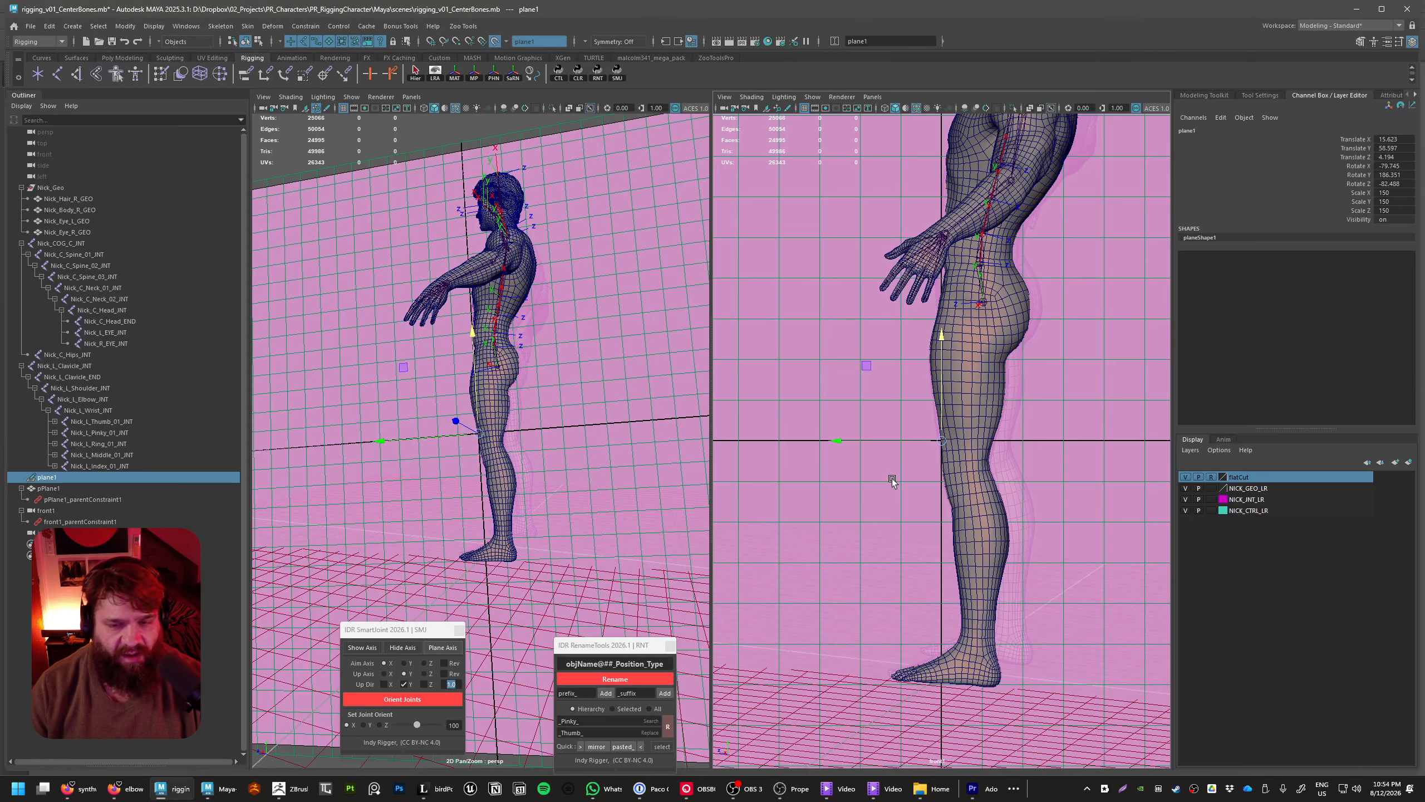
# Start Create Joints and place the first joint at the left hip at about X 10.2, Y 88.4, Z -0.9
pyautogui.click(799, 314)
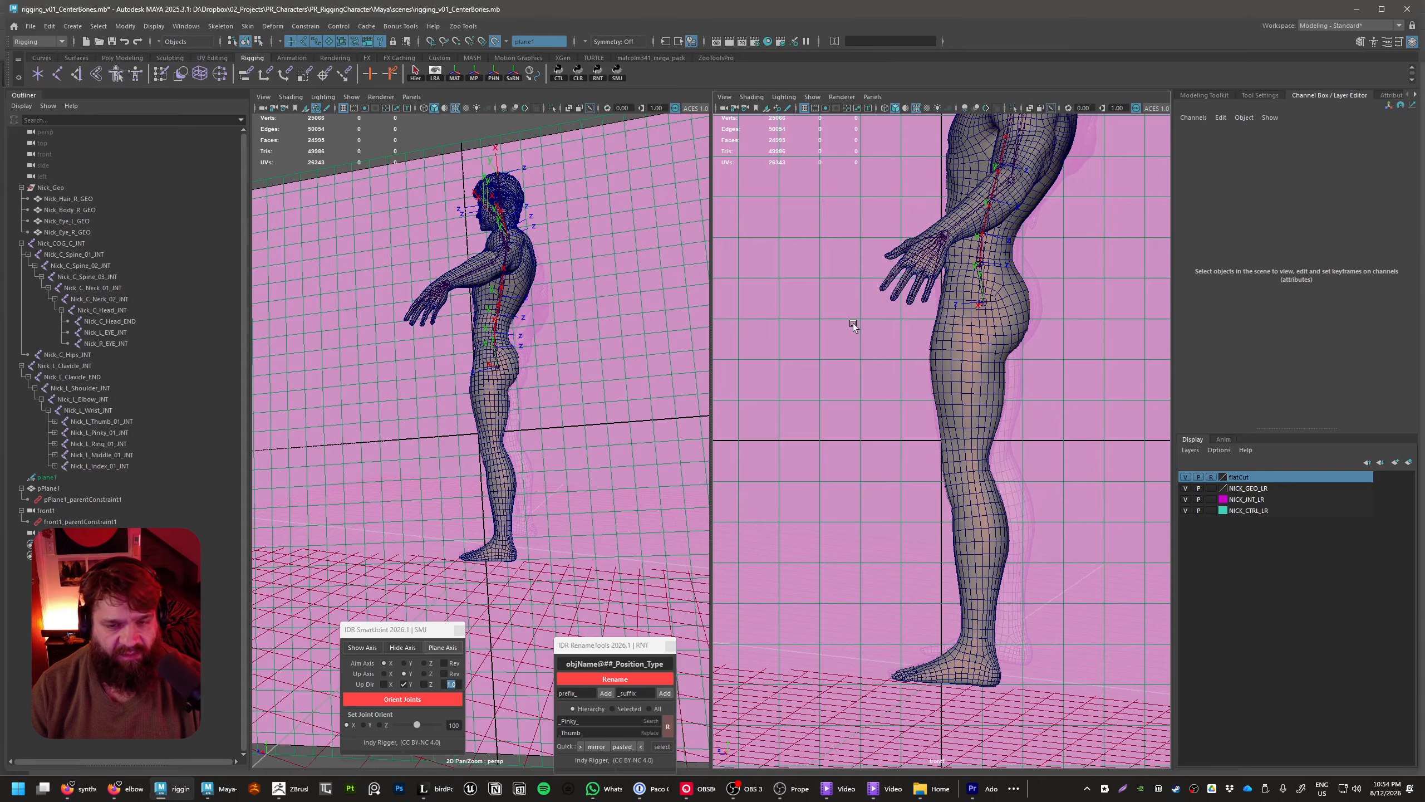
pyautogui.press('space')
pyautogui.click(784, 366)
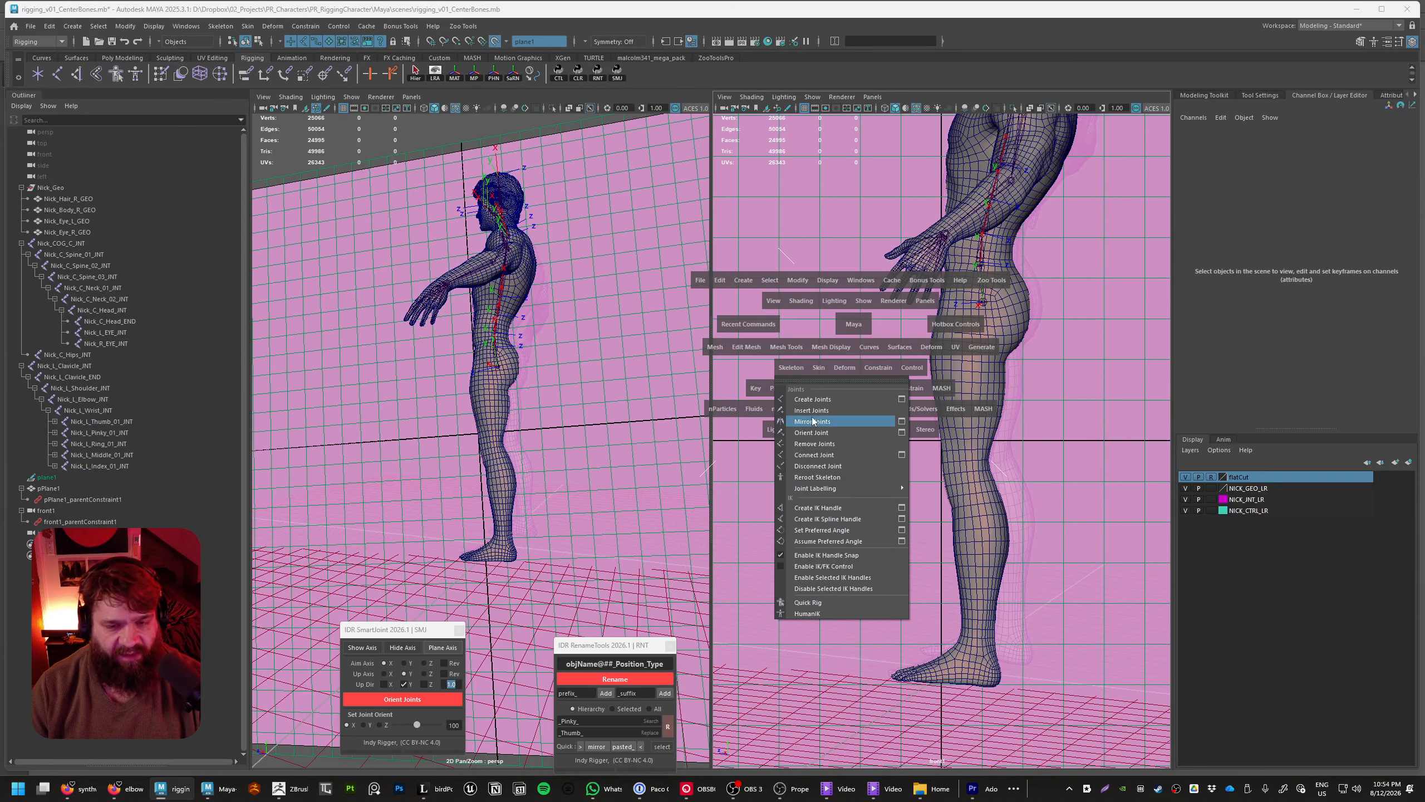
pyautogui.click(812, 398)
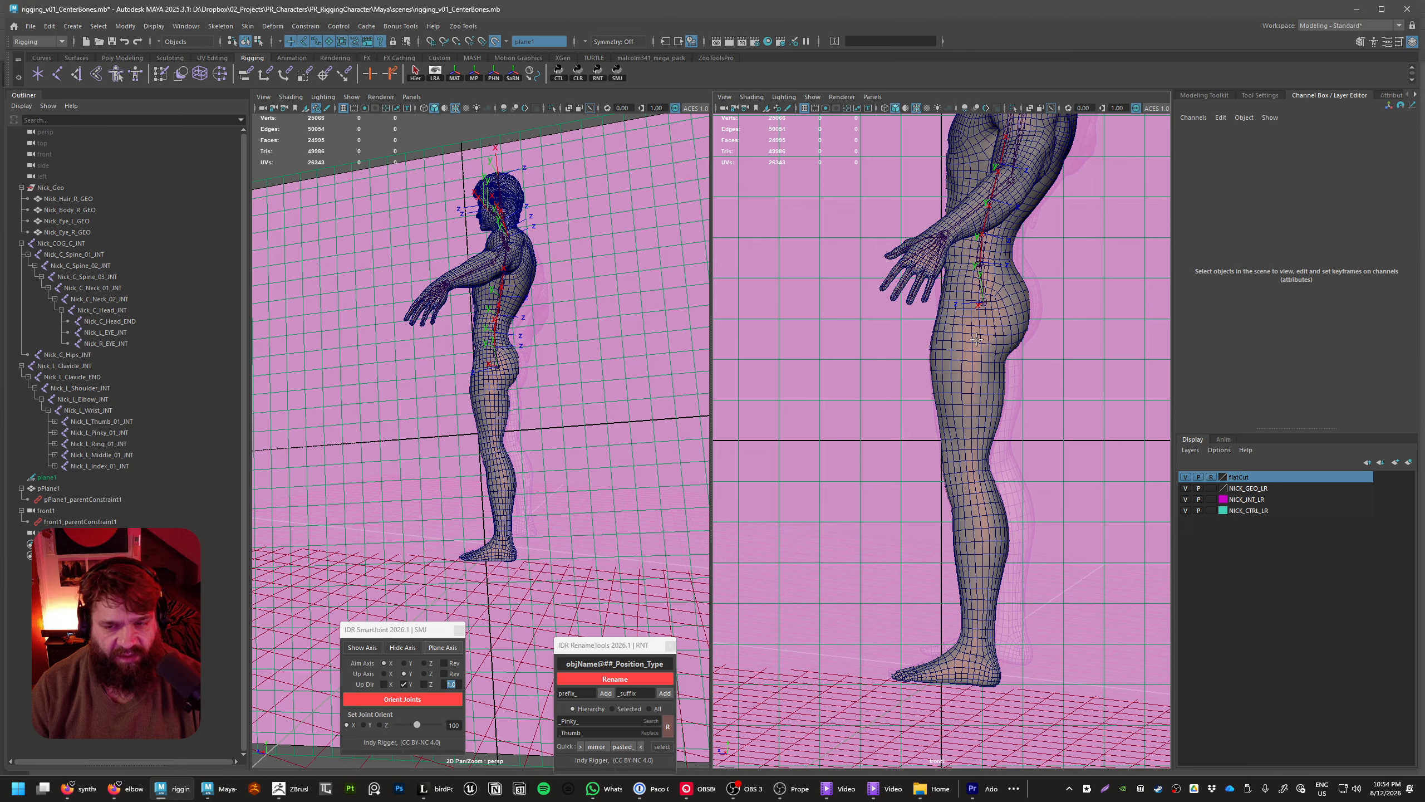
pyautogui.click(1095, 533)
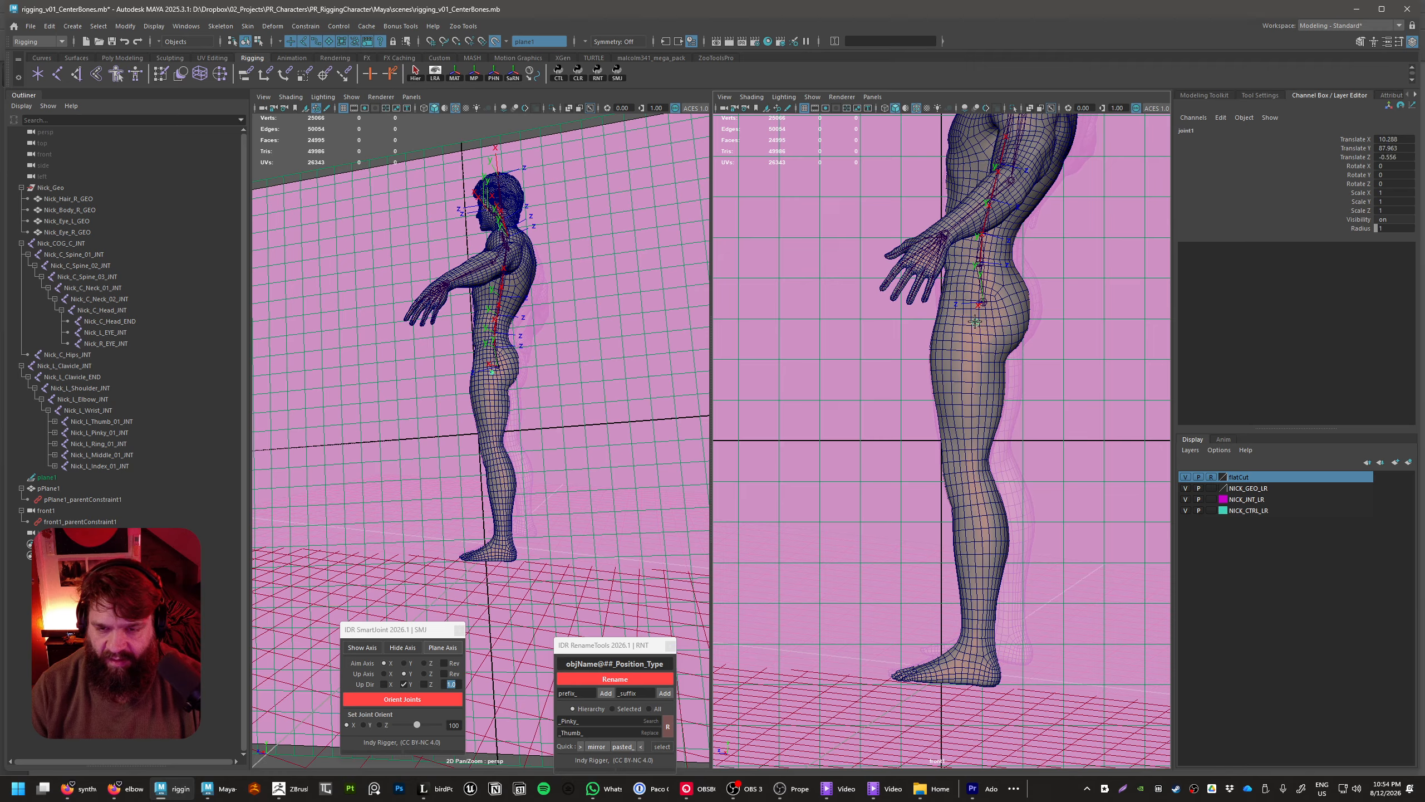
pyautogui.moveTo(974, 320); pyautogui.dragTo(977, 320)
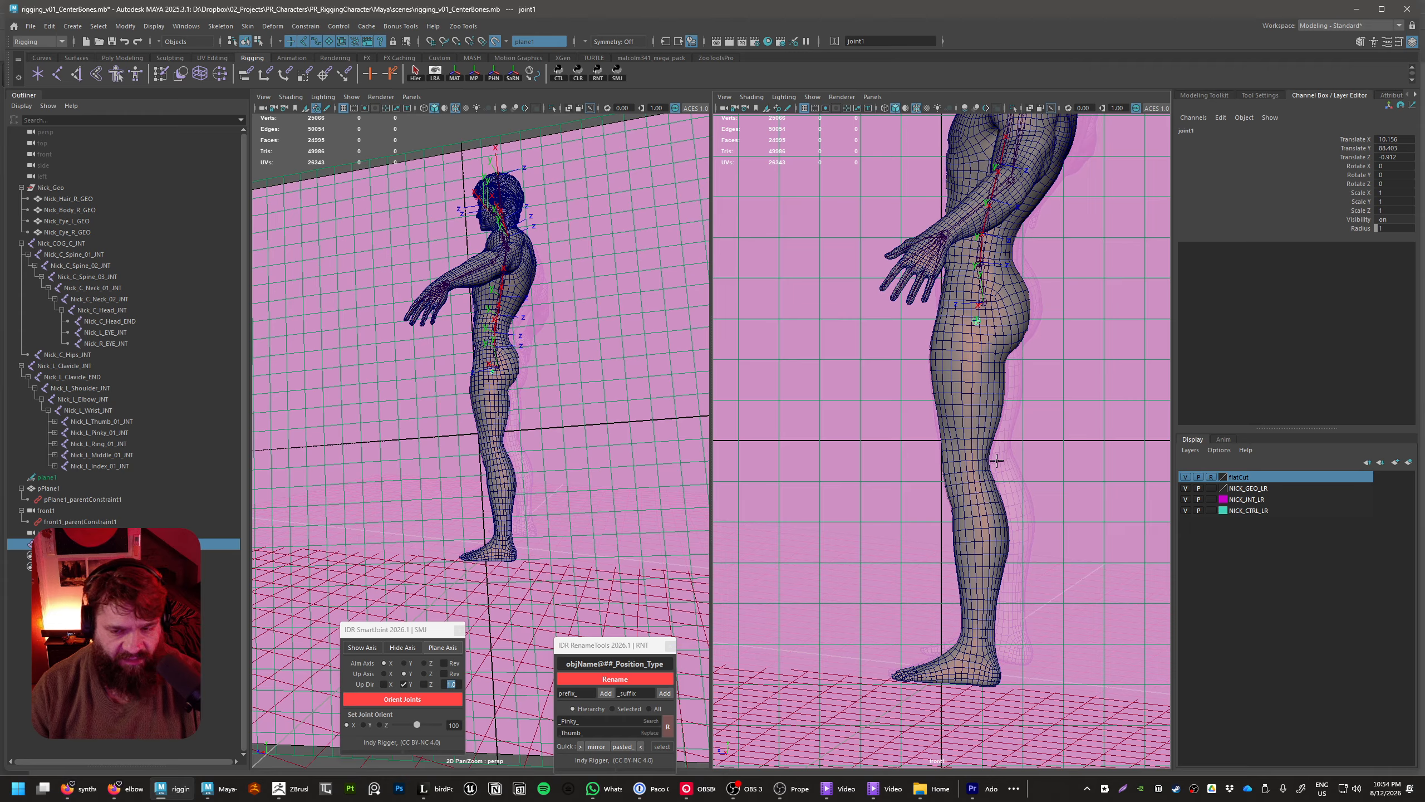
# Extend the leg chain with a knee joint and an ankle joint on the live plane
pyautogui.moveTo(1063, 463); pyautogui.dragTo(968, 462)
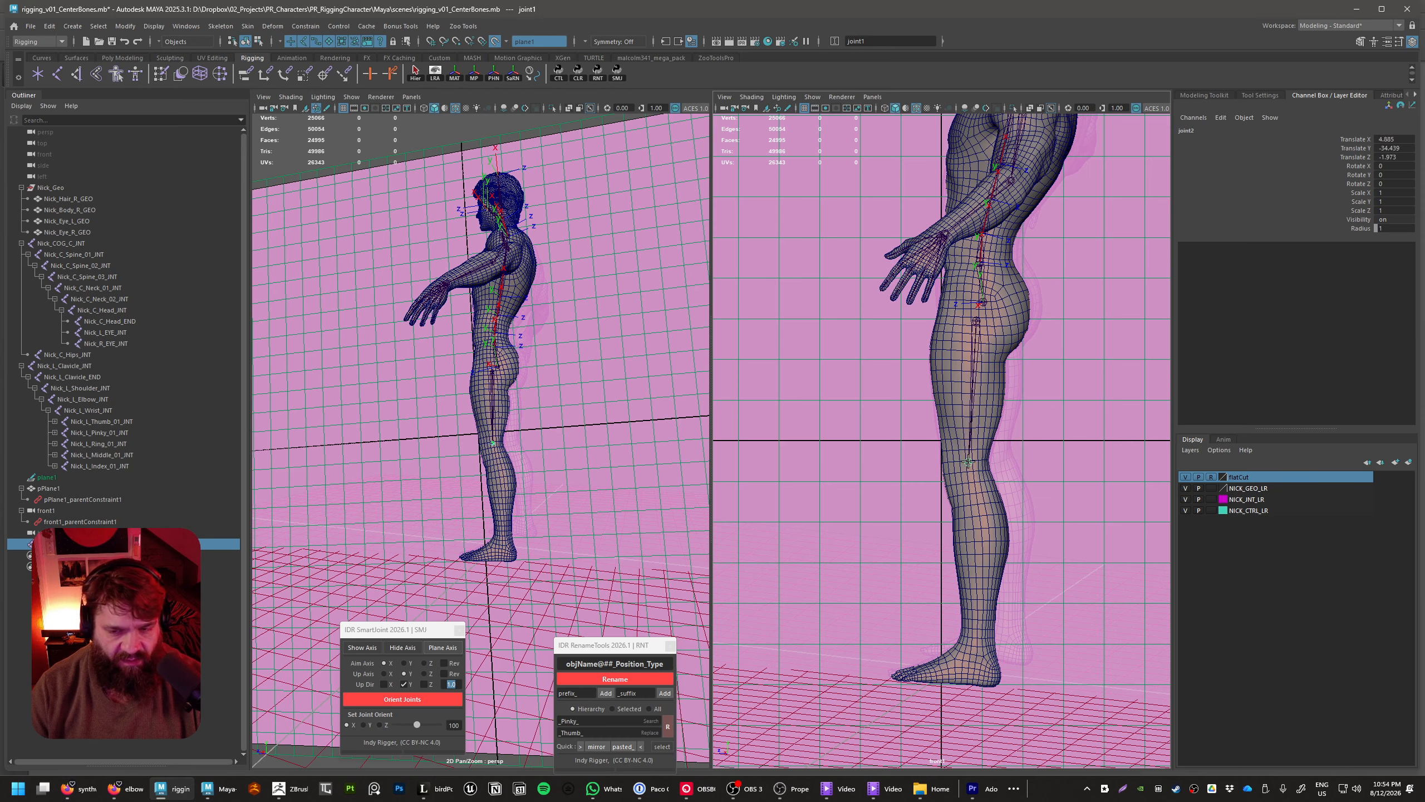
pyautogui.press('Return')
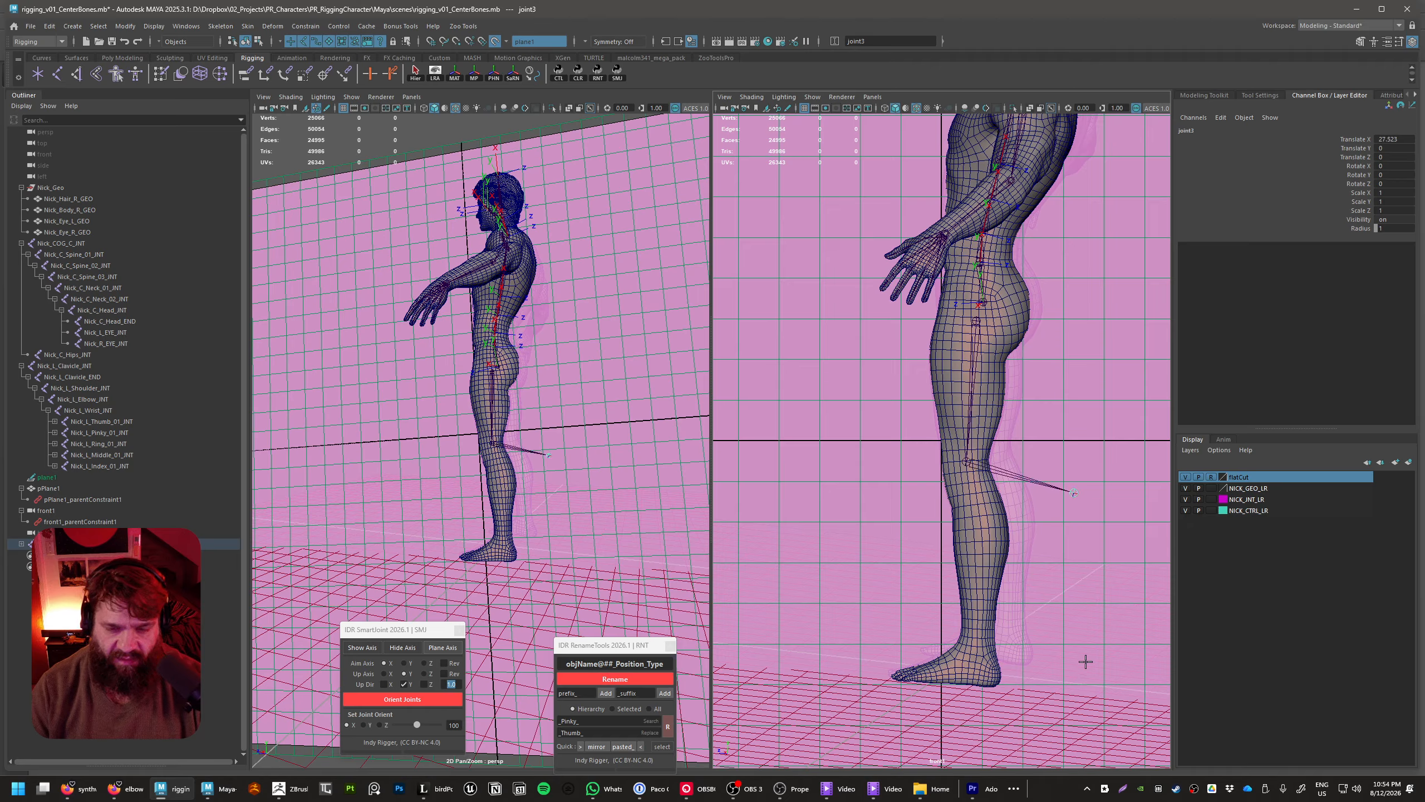
pyautogui.moveTo(1093, 546); pyautogui.dragTo(976, 648)
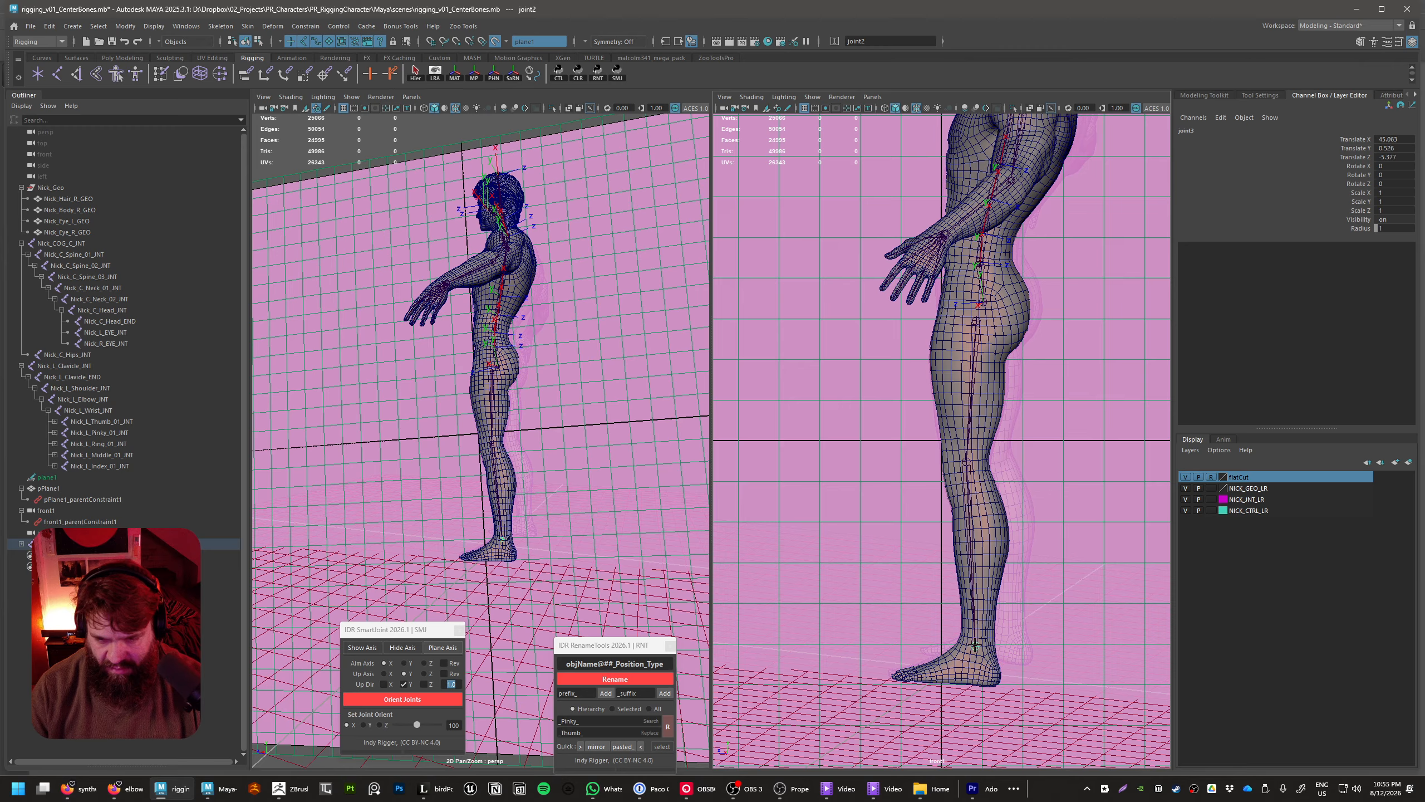
pyautogui.press('Return')
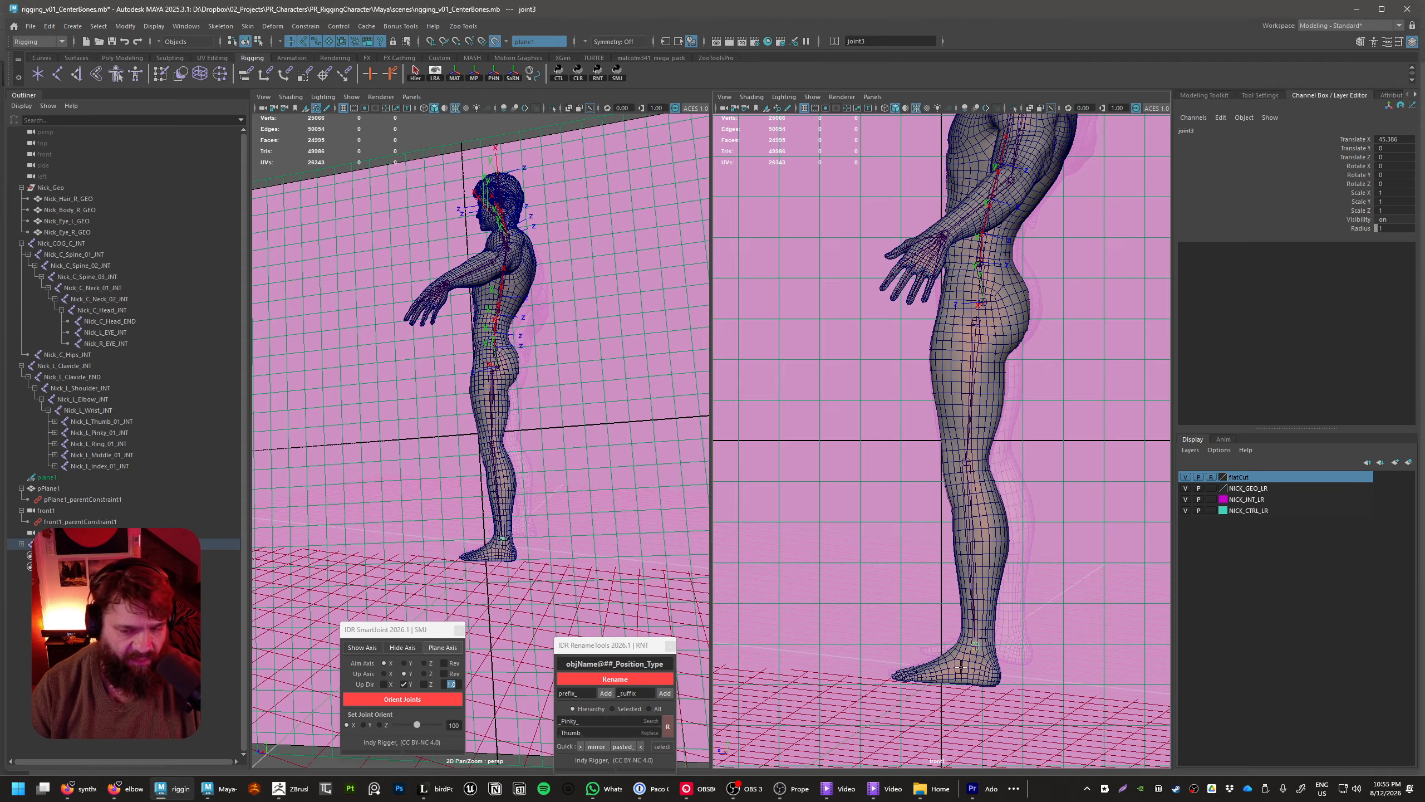
# Add joints at the ball of the foot and the tip of the toes, completing the leg chain
pyautogui.click(931, 674)
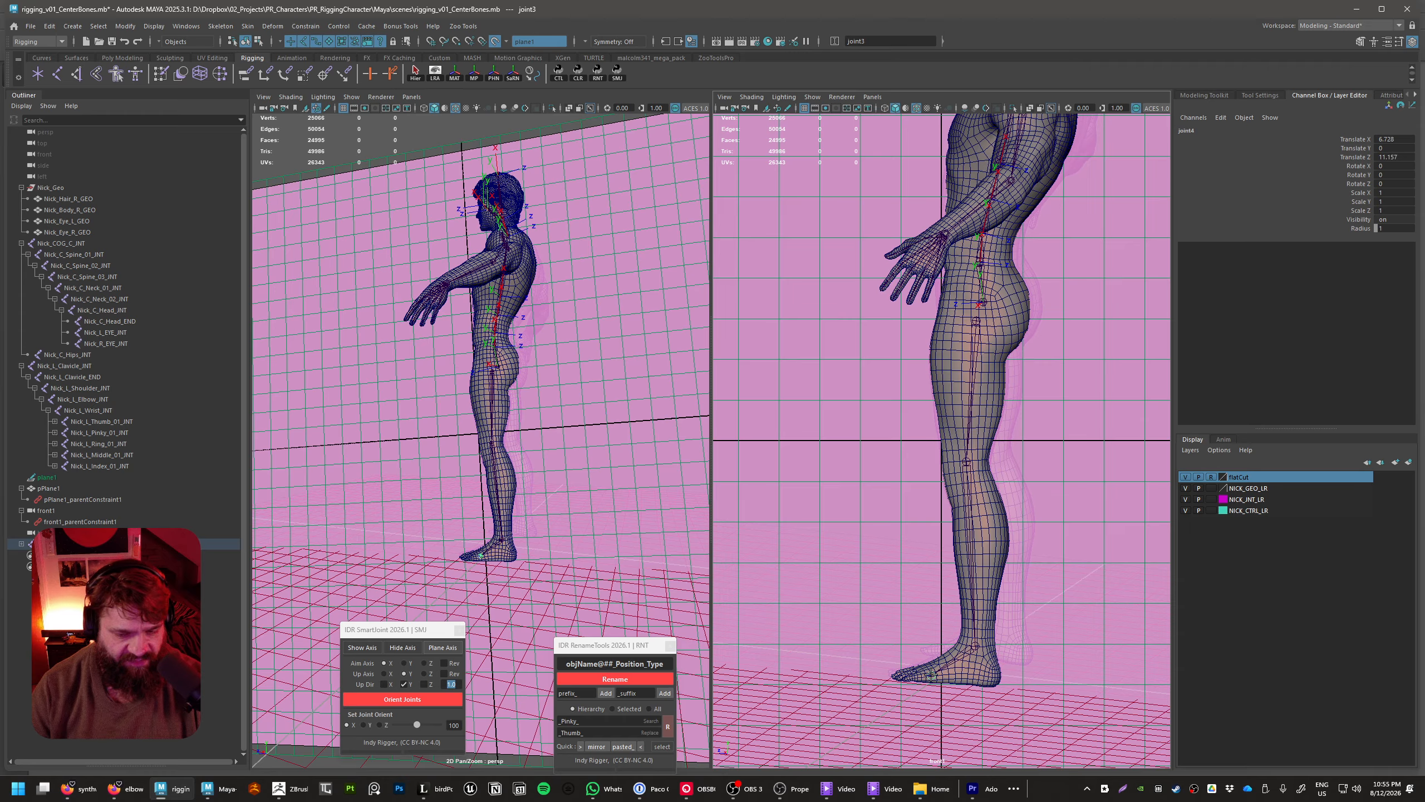
pyautogui.moveTo(931, 674); pyautogui.dragTo(930, 671, button='middle')
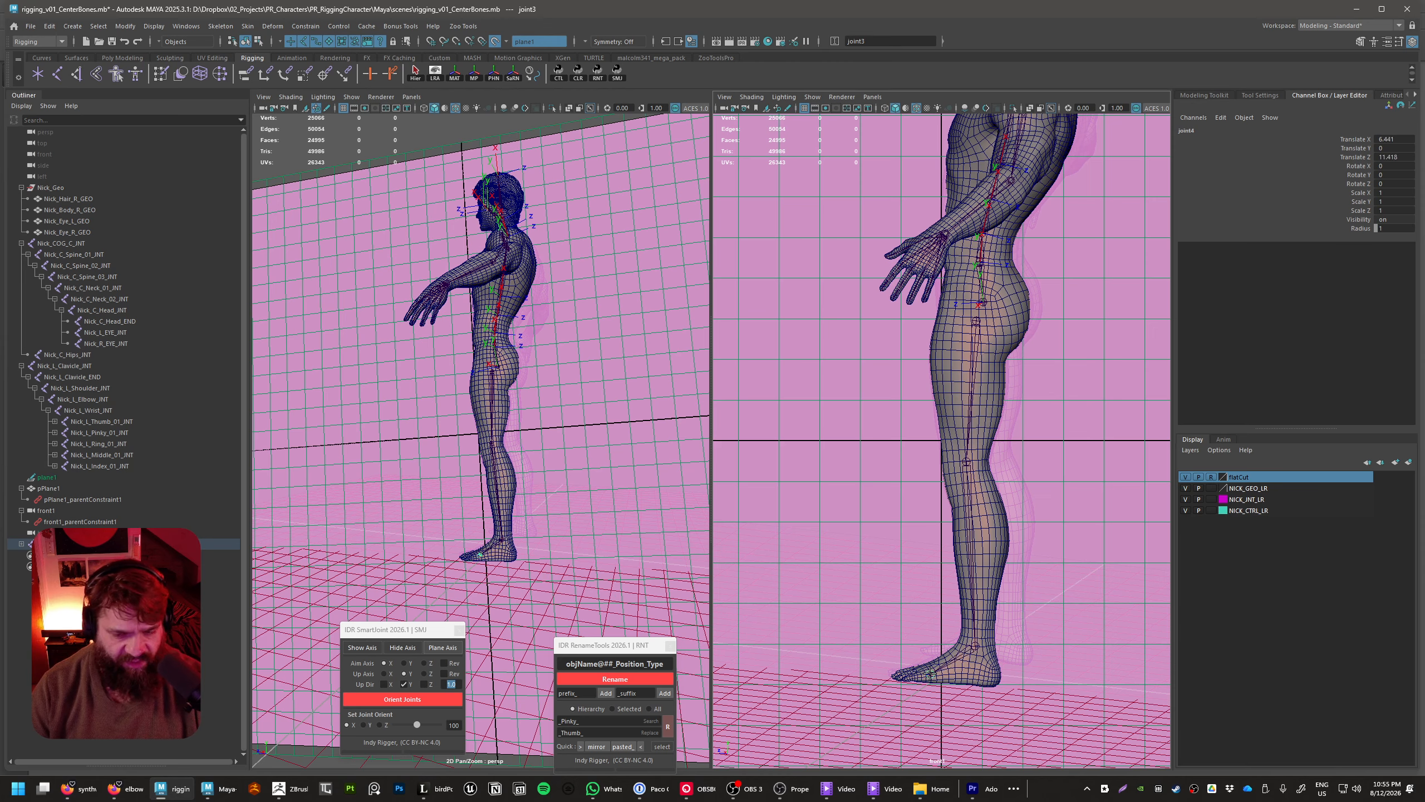
pyautogui.press('Return')
pyautogui.click(896, 677)
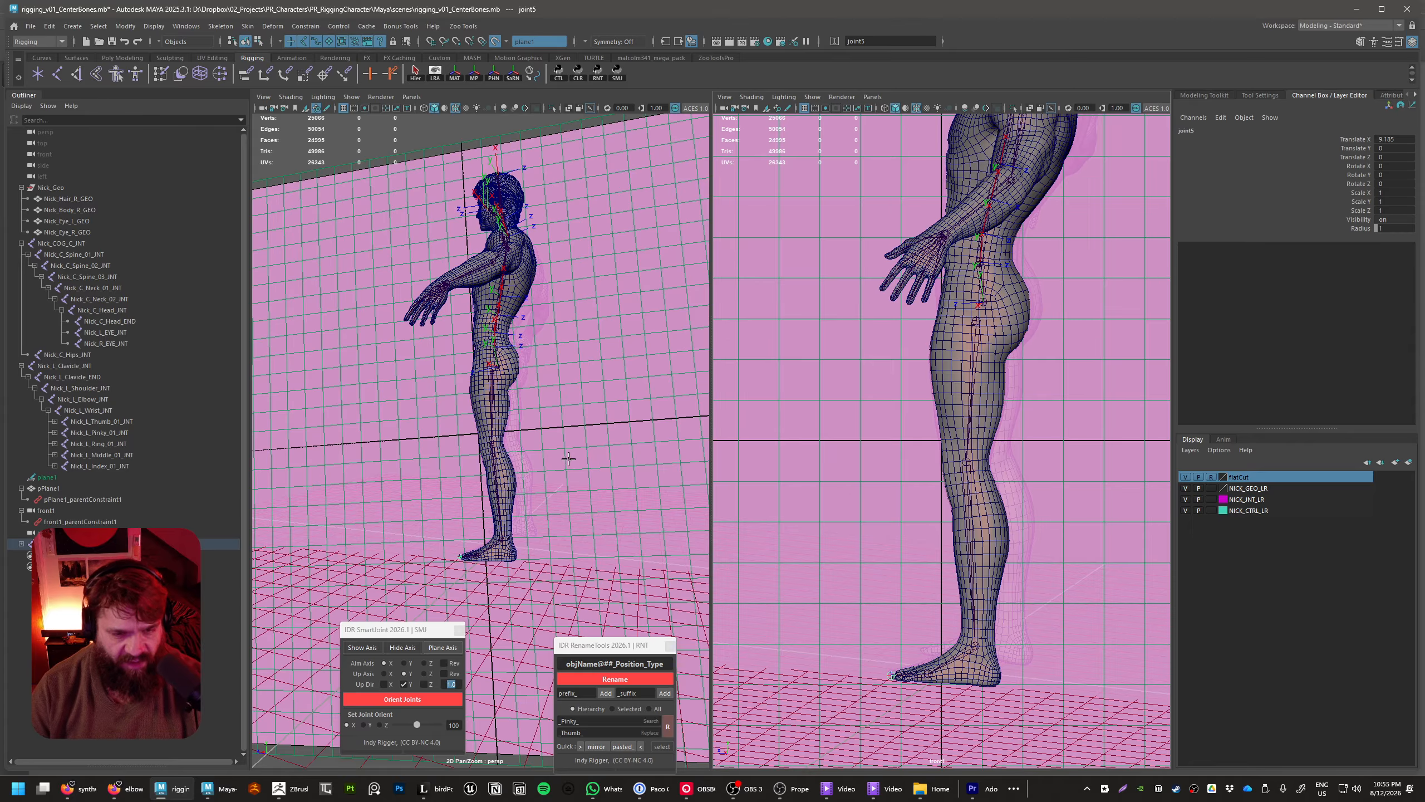
# Raise the hip joint with its leg chain to about X 9.2, Y 94.8, Z -0.6
pyautogui.keyDown('alt'); pyautogui.moveTo(567, 459); pyautogui.dragTo(626, 464); pyautogui.keyUp('alt')
pyautogui.scroll(5, 586, 521)
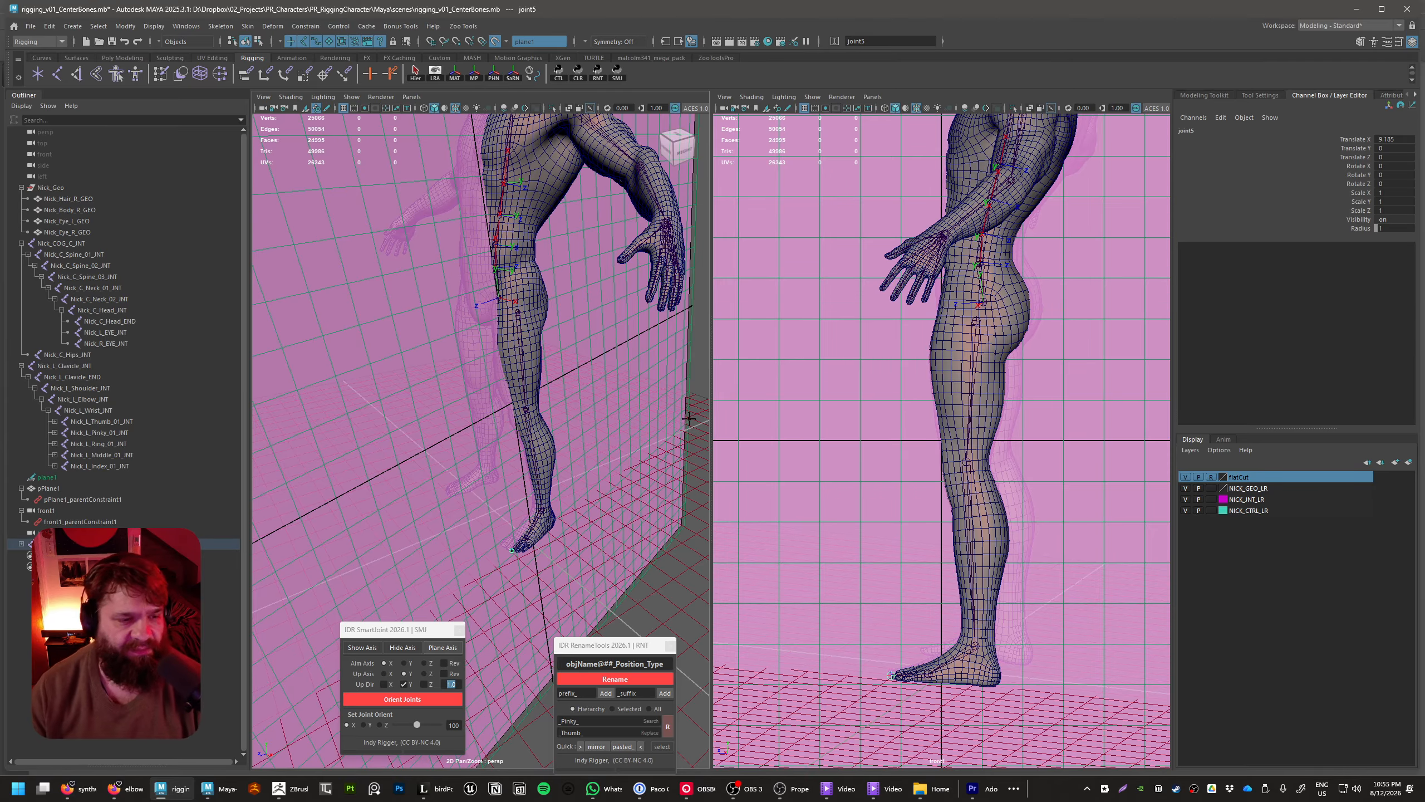
pyautogui.click(545, 341)
pyautogui.keyDown('alt'); pyautogui.moveTo(568, 325); pyautogui.dragTo(567, 439); pyautogui.keyUp('alt')
pyautogui.keyDown('alt'); pyautogui.moveTo(566, 439); pyautogui.dragTo(777, 576, button='right'); pyautogui.keyUp('alt')
pyautogui.keyDown('alt'); pyautogui.moveTo(646, 494); pyautogui.dragTo(708, 514); pyautogui.keyUp('alt')
pyautogui.keyDown('alt'); pyautogui.moveTo(539, 419); pyautogui.dragTo(594, 479); pyautogui.keyUp('alt')
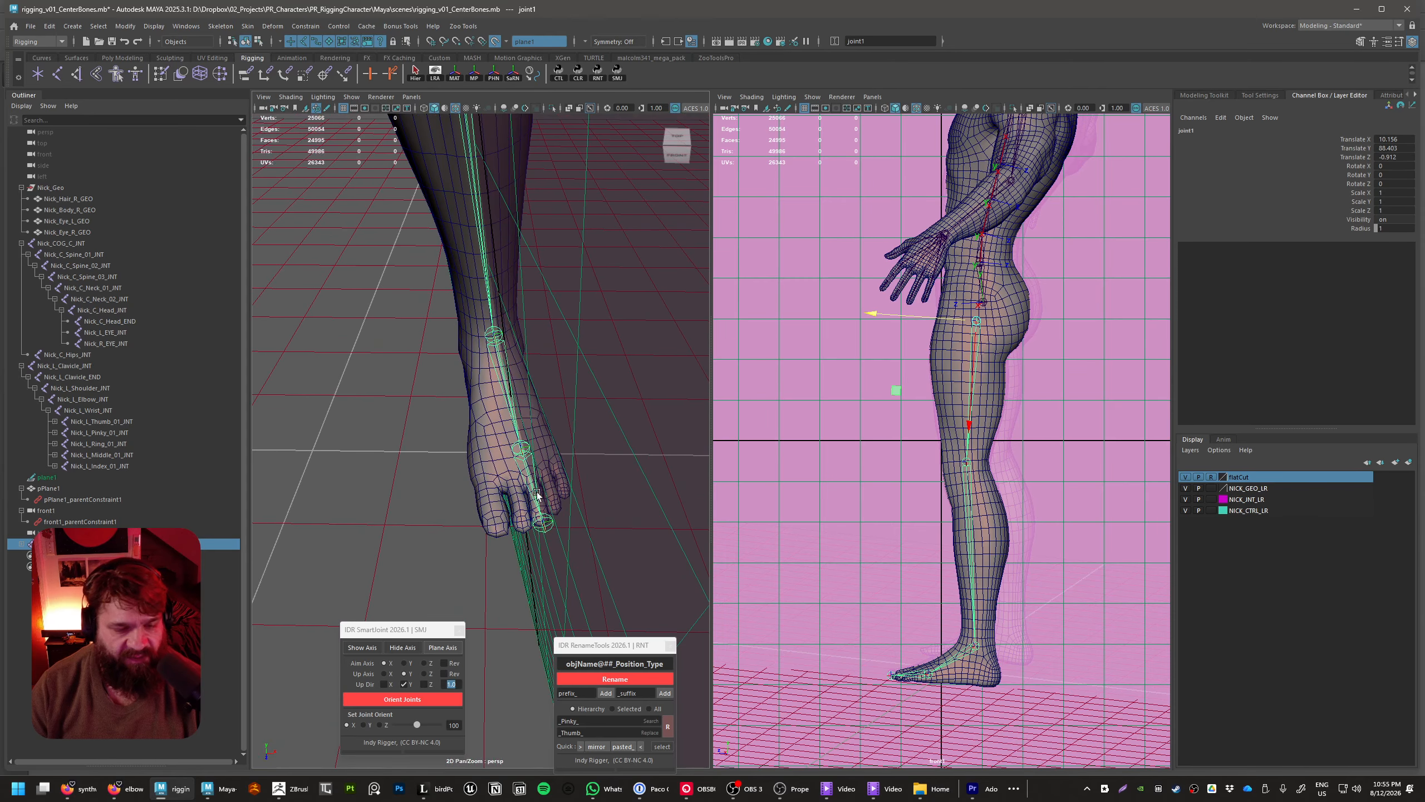
pyautogui.keyDown('alt'); pyautogui.moveTo(487, 324); pyautogui.dragTo(568, 477); pyautogui.keyUp('alt')
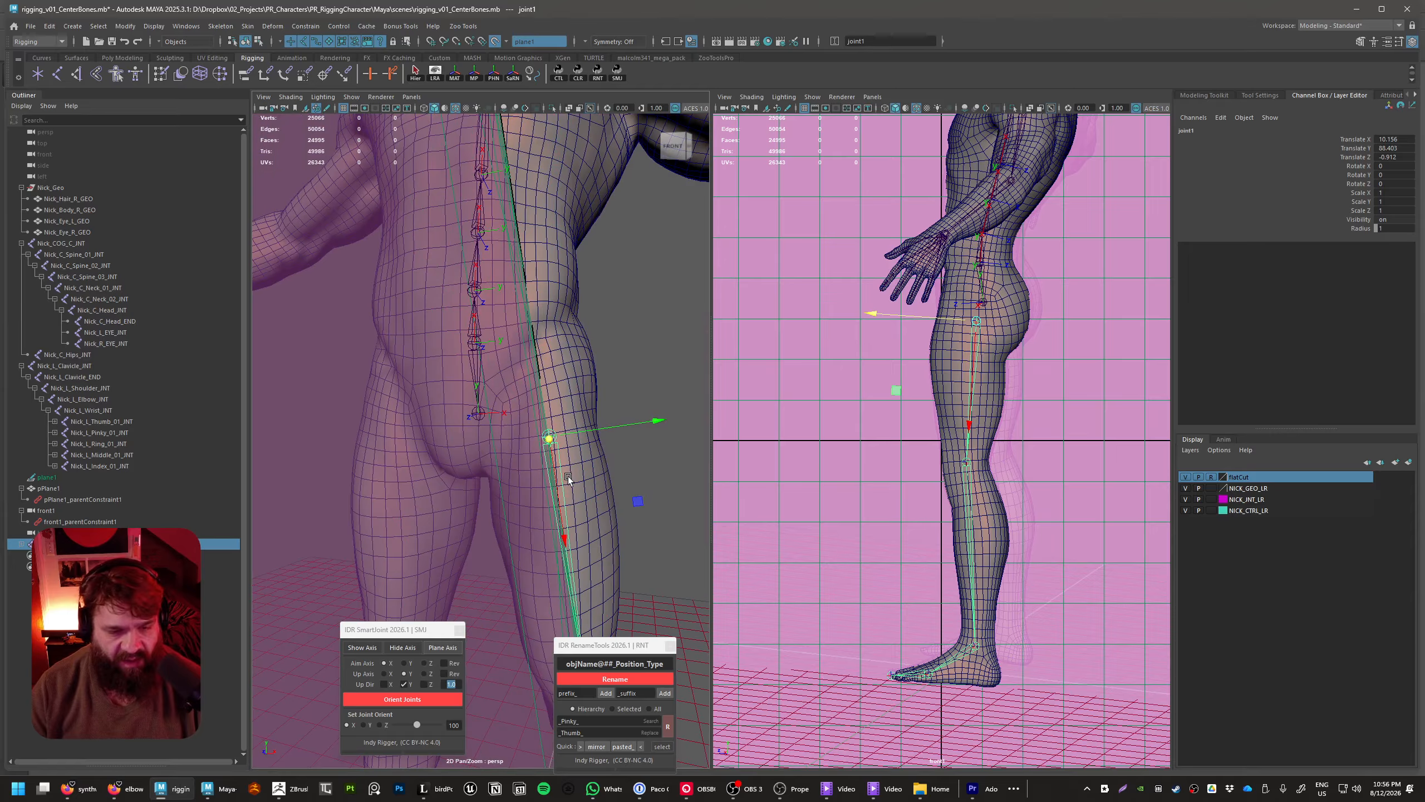
pyautogui.keyDown('alt'); pyautogui.moveTo(567, 541); pyautogui.dragTo(568, 495); pyautogui.keyUp('alt')
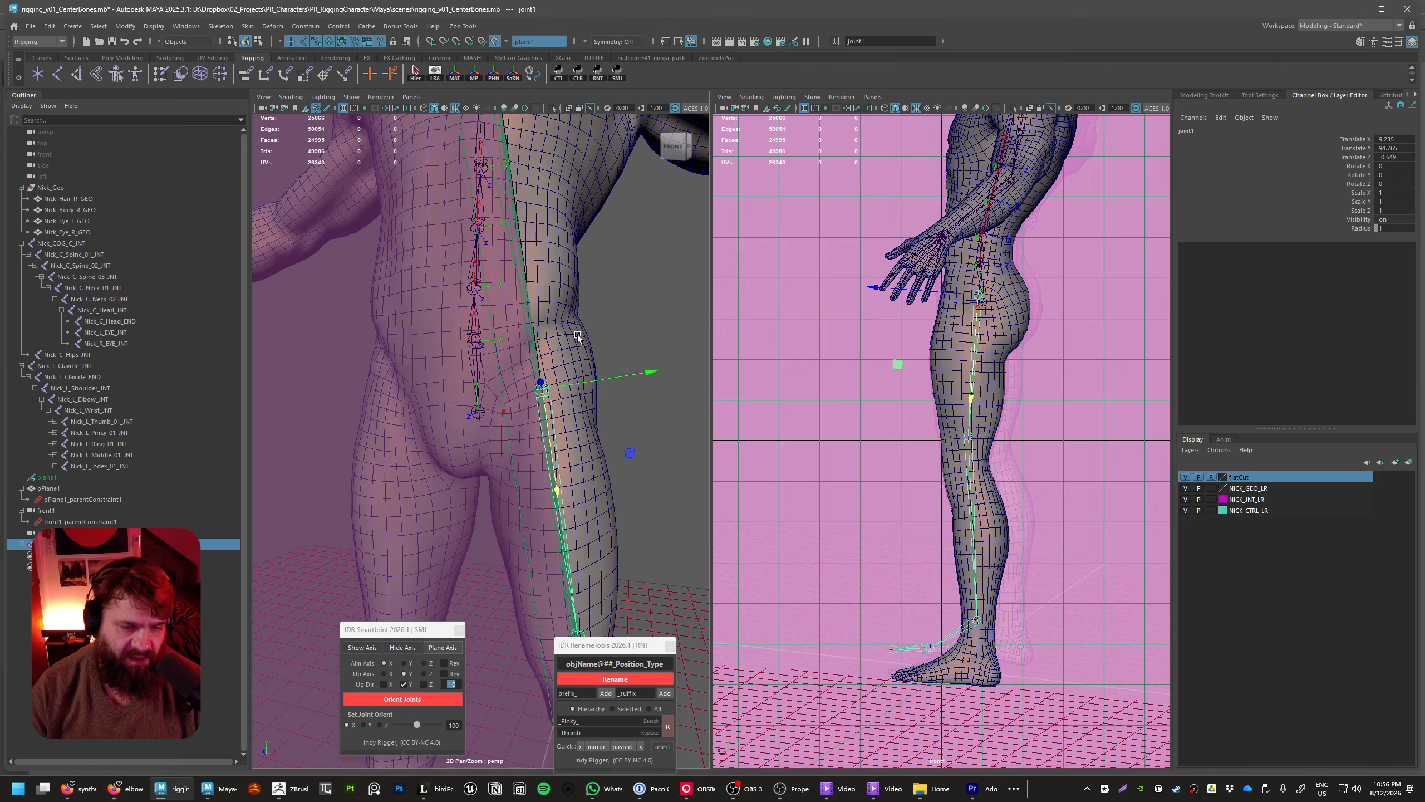
# Lower the knee joint along its bone by setting its Translate X to about 40.8
pyautogui.keyDown('alt'); pyautogui.moveTo(477, 437); pyautogui.dragTo(517, 522); pyautogui.keyUp('alt')
pyautogui.click(576, 481)
pyautogui.click(508, 505)
pyautogui.keyDown('alt'); pyautogui.moveTo(516, 522); pyautogui.dragTo(560, 566, button='right'); pyautogui.keyUp('alt')
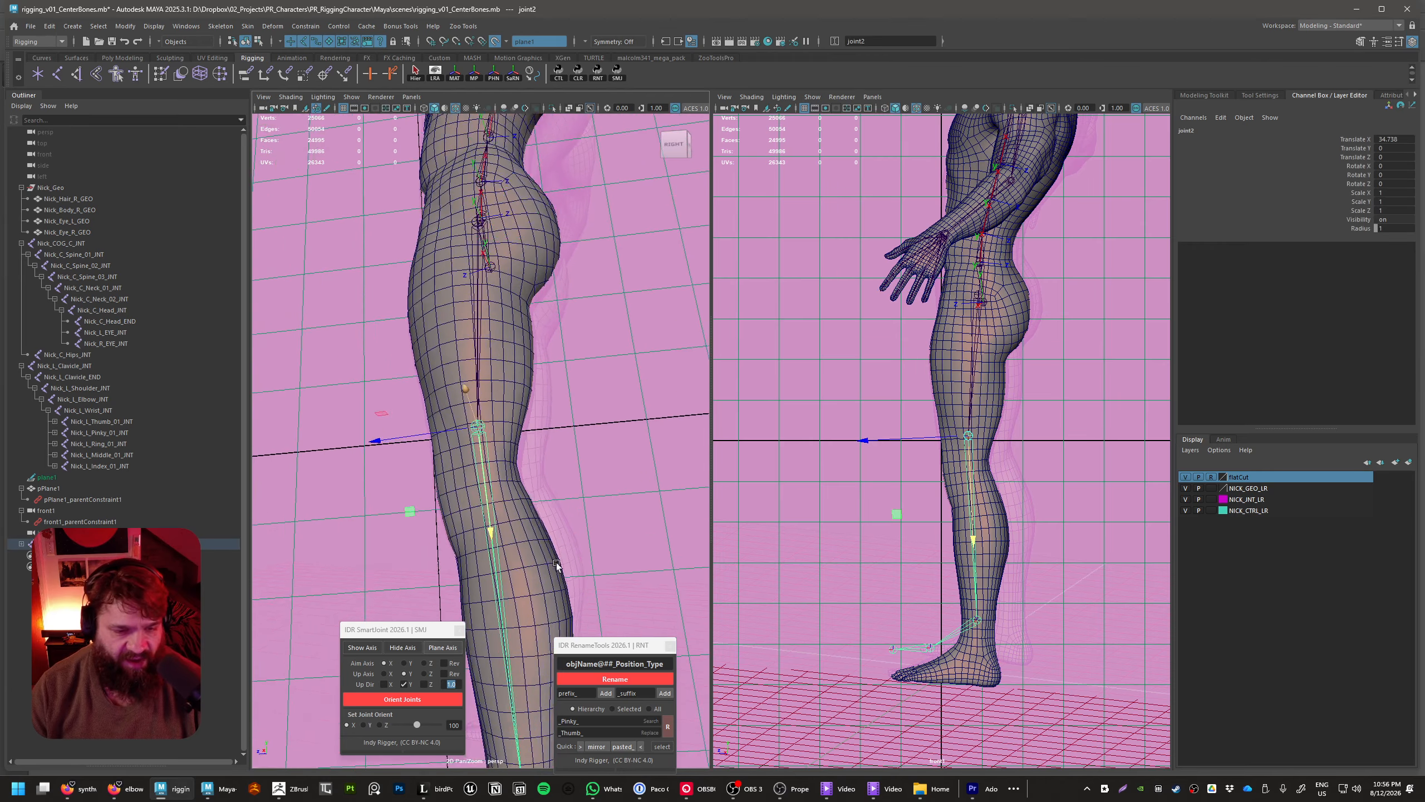
pyautogui.keyDown('alt'); pyautogui.moveTo(560, 566); pyautogui.dragTo(544, 585, button='middle'); pyautogui.keyUp('alt')
pyautogui.keyDown('alt'); pyautogui.moveTo(544, 585); pyautogui.dragTo(551, 569); pyautogui.keyUp('alt')
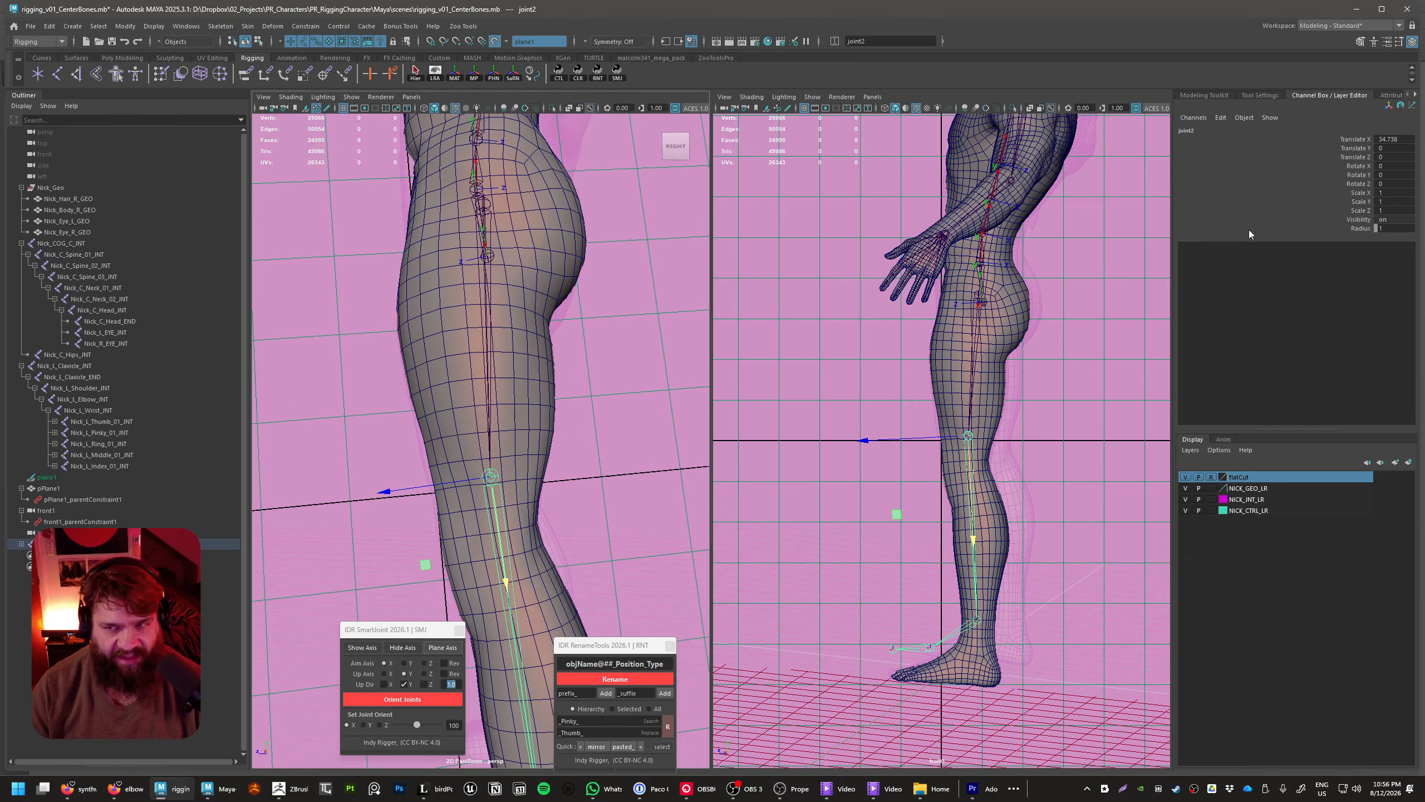
pyautogui.click(1356, 140)
pyautogui.keyDown('alt'); pyautogui.moveTo(589, 478); pyautogui.dragTo(571, 557); pyautogui.keyUp('alt')
pyautogui.moveTo(469, 523); pyautogui.dragTo(401, 586, button='middle')
pyautogui.keyDown('alt'); pyautogui.moveTo(537, 598); pyautogui.dragTo(477, 606, button='right'); pyautogui.keyUp('alt')
# Adjust the ankle joint along its bone to a Translate X of about 45.57
pyautogui.keyDown('alt'); pyautogui.moveTo(477, 606); pyautogui.dragTo(468, 439, button='middle'); pyautogui.keyUp('alt')
pyautogui.keyDown('alt'); pyautogui.moveTo(469, 438); pyautogui.dragTo(542, 532, button='right'); pyautogui.keyUp('alt')
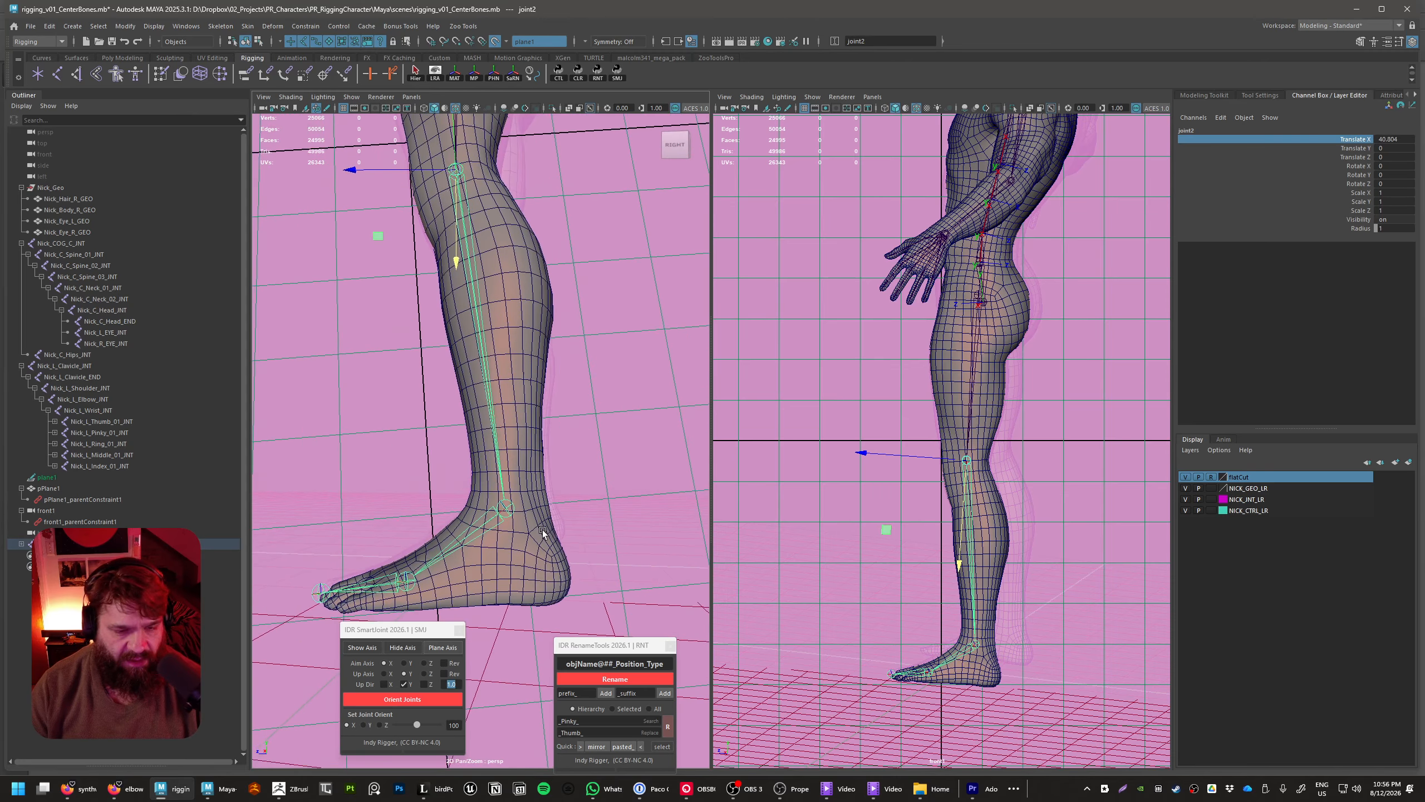
pyautogui.click(507, 505)
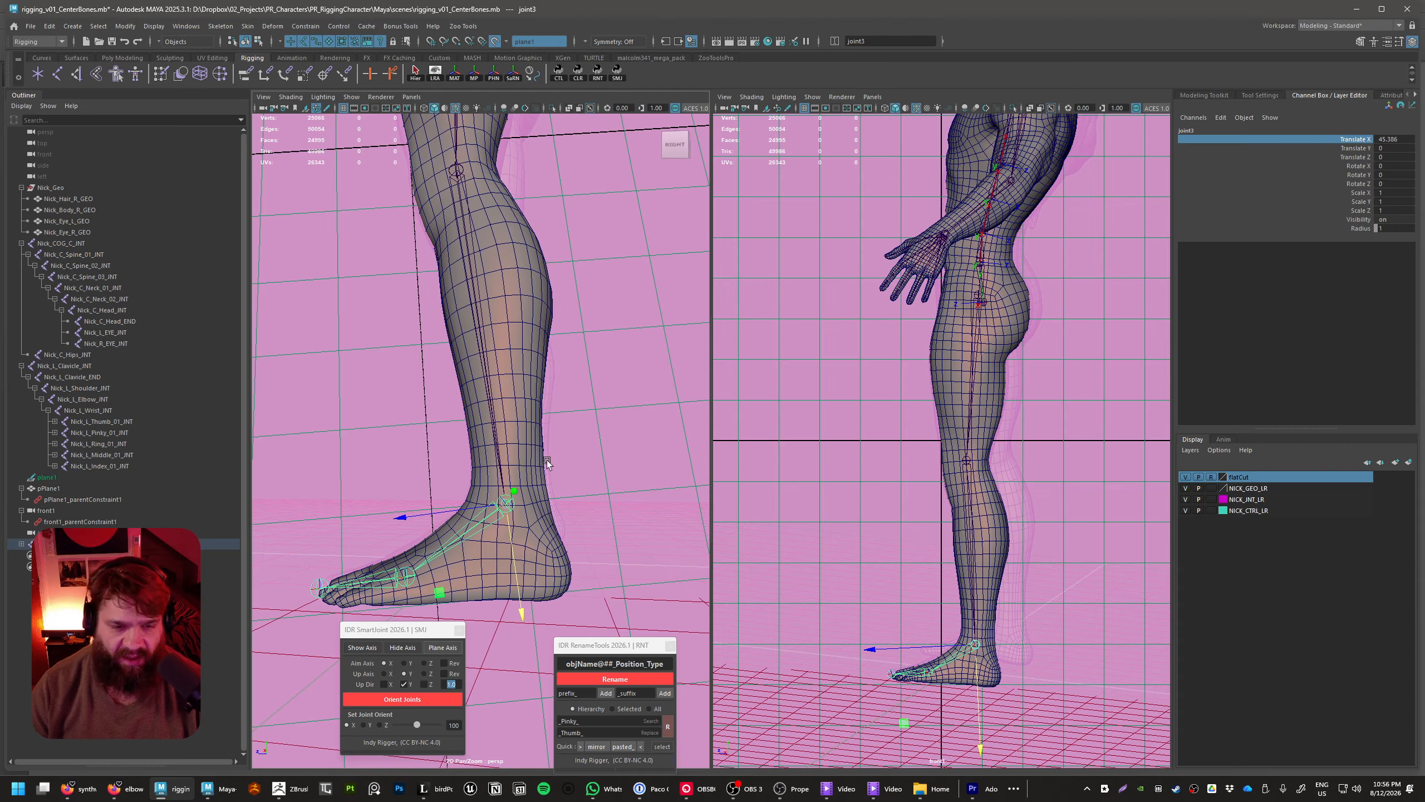
pyautogui.moveTo(547, 461); pyautogui.dragTo(472, 477, button='middle')
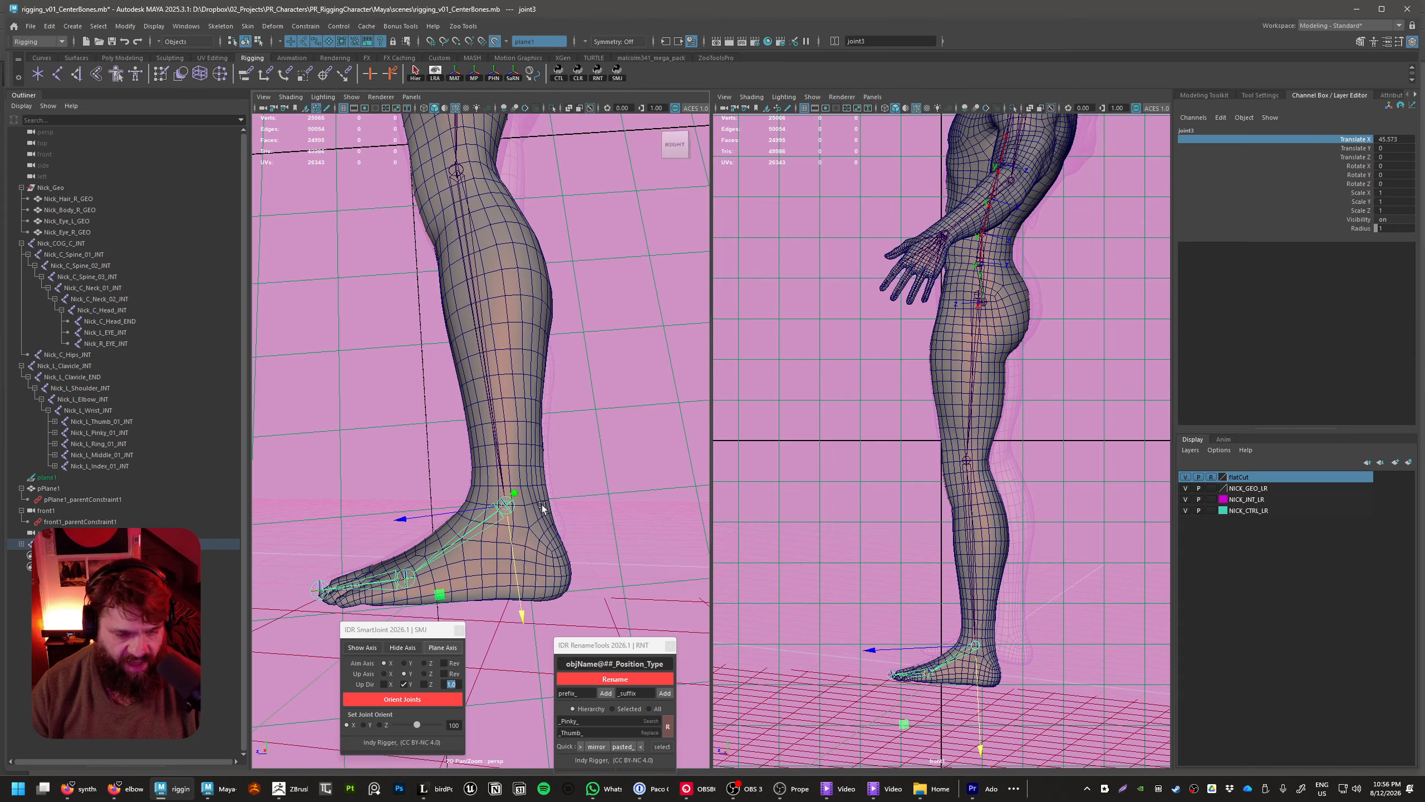
# Move the ball-of-foot joint back along its bone to a Translate X of about 11.19
pyautogui.keyDown('alt'); pyautogui.moveTo(534, 507); pyautogui.dragTo(623, 563); pyautogui.keyUp('alt')
pyautogui.click(531, 508)
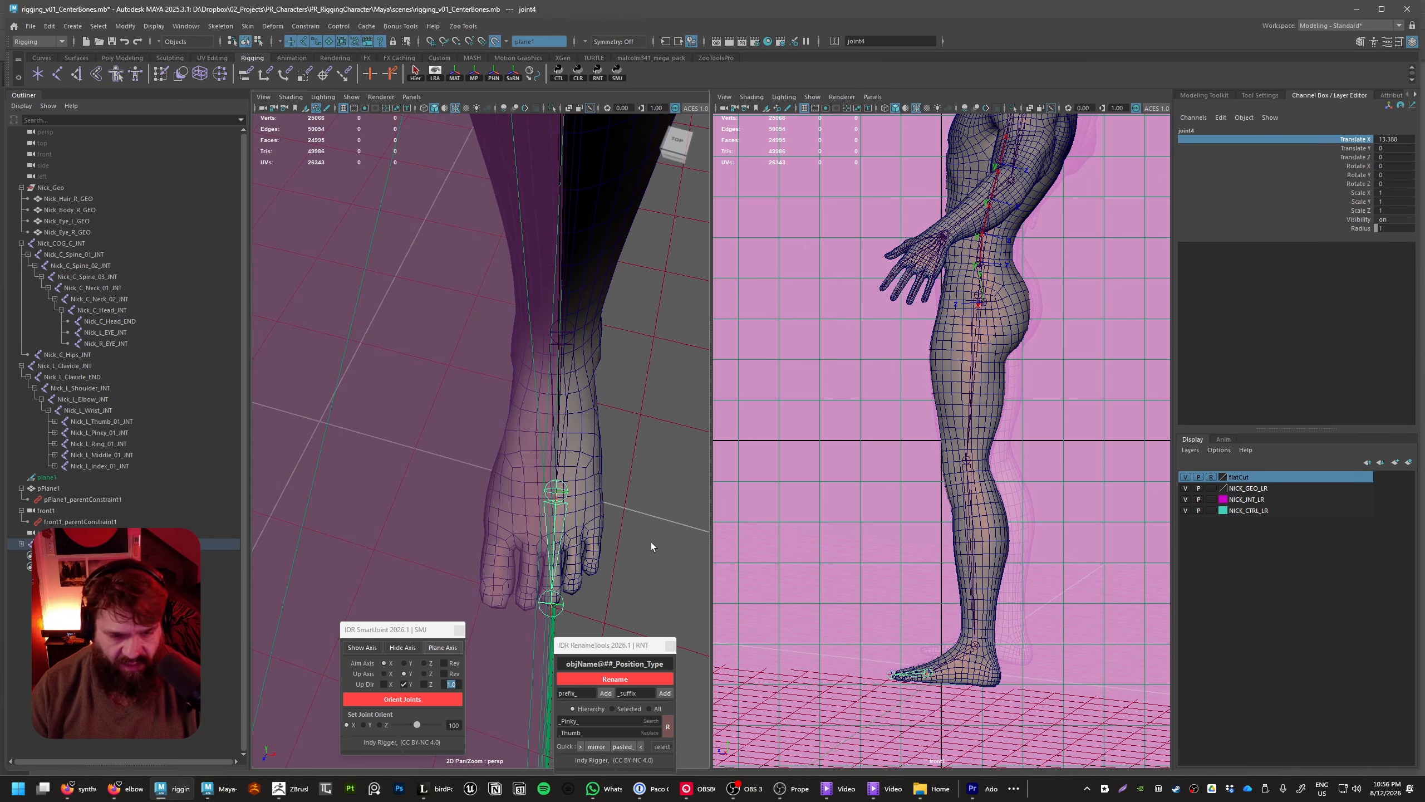
pyautogui.press('w')
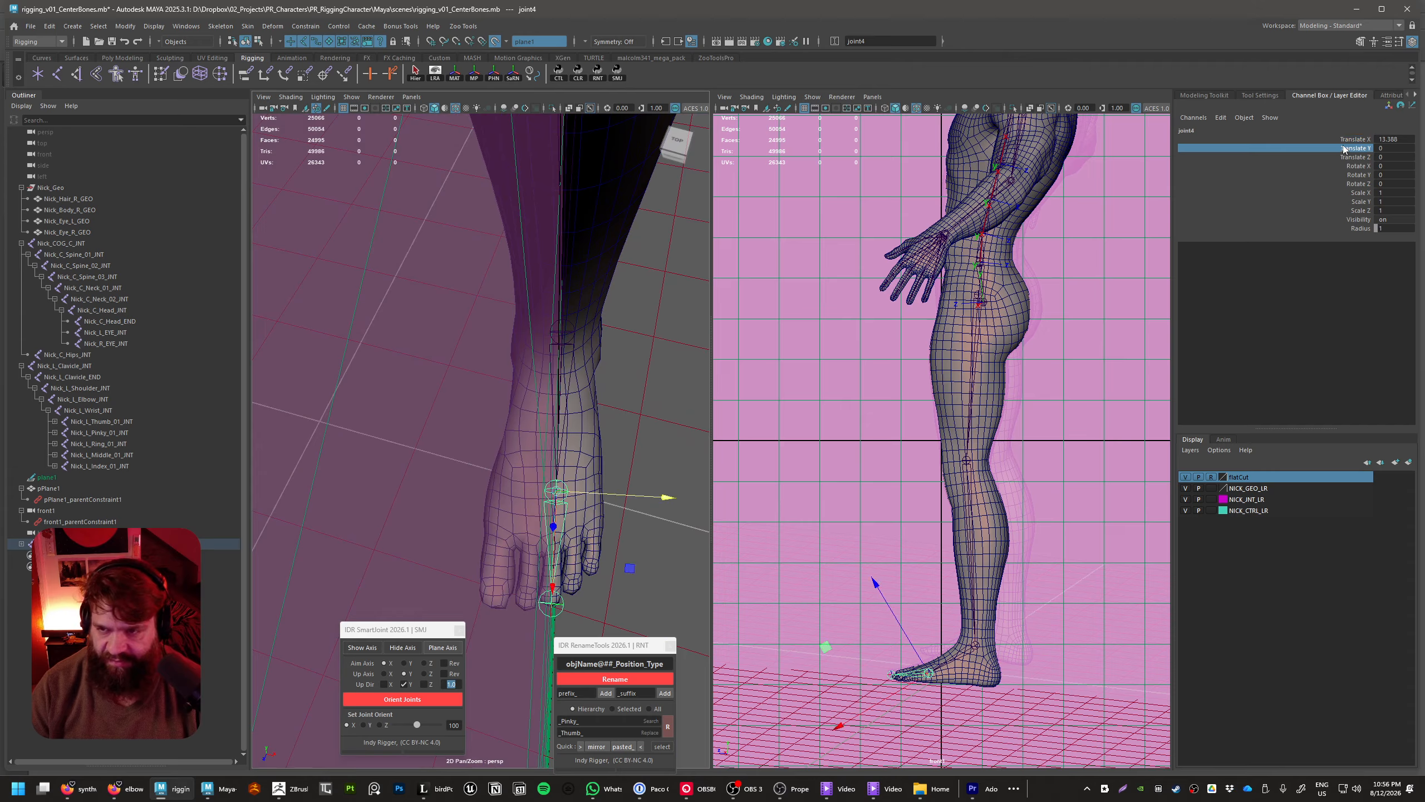
pyautogui.moveTo(649, 586); pyautogui.dragTo(572, 561, button='middle')
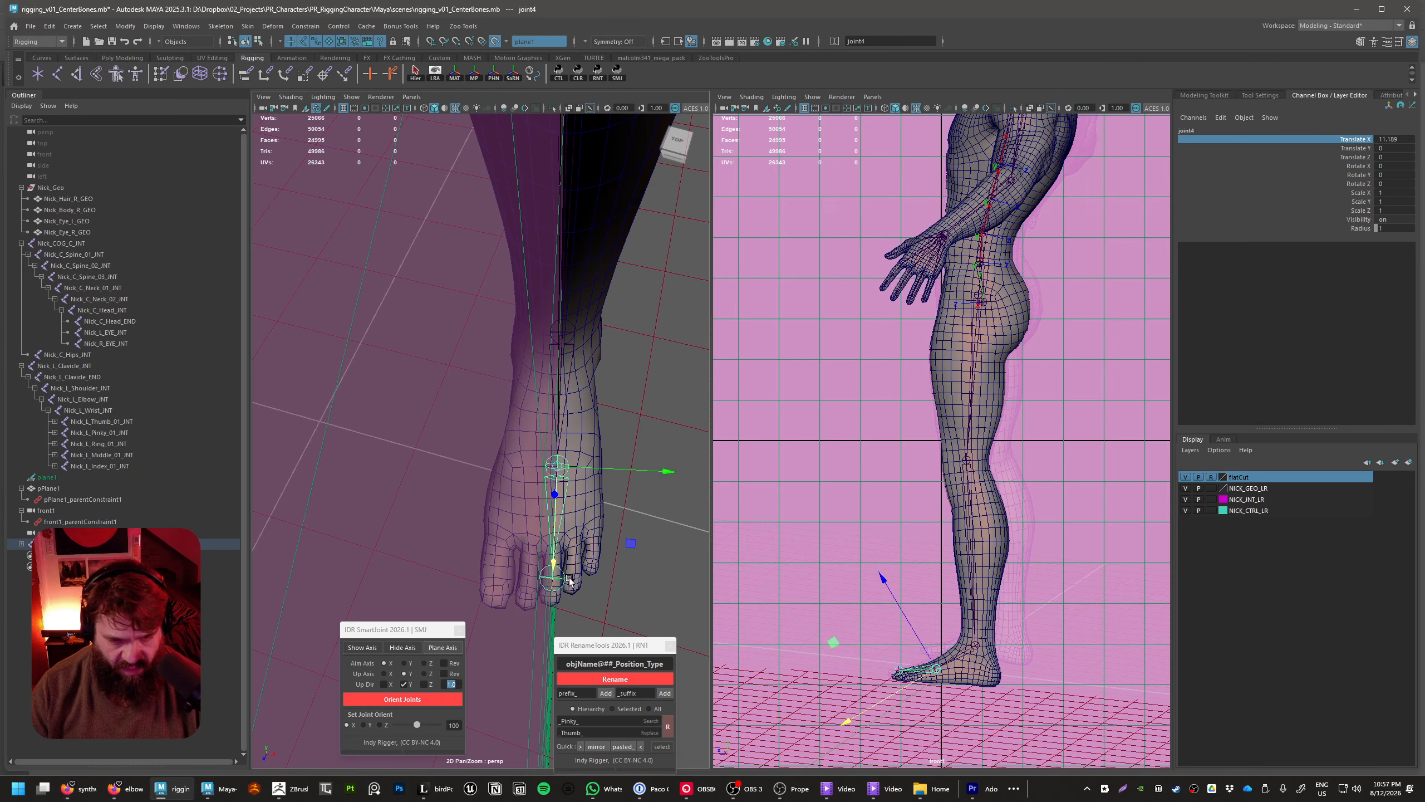
# Place the toe-tip joint at the end of the toes with a Translate X of about 11.2
pyautogui.click(560, 585)
pyautogui.moveTo(639, 531); pyautogui.dragTo(595, 552, button='middle')
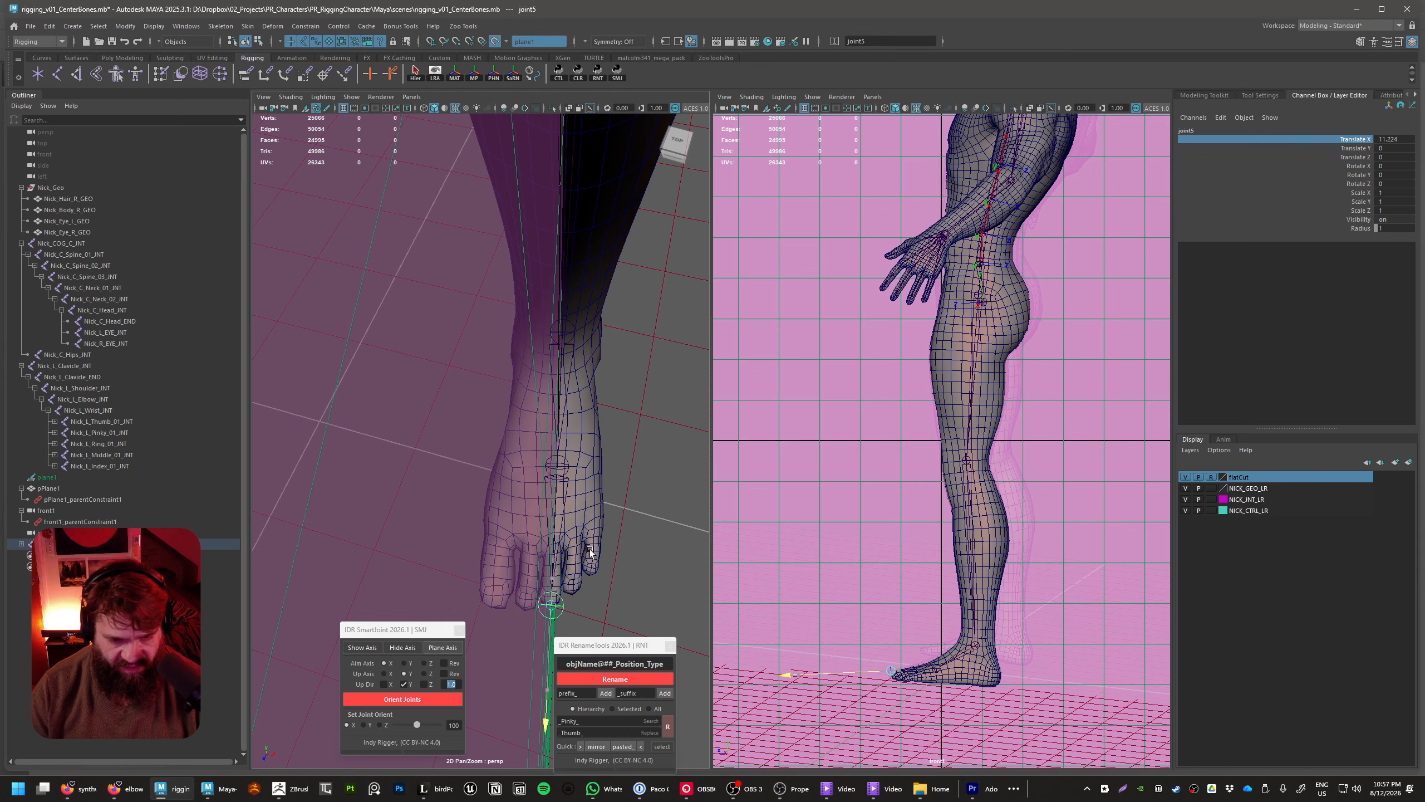
pyautogui.keyDown('alt'); pyautogui.moveTo(596, 553); pyautogui.dragTo(572, 534); pyautogui.keyUp('alt')
pyautogui.keyDown('alt'); pyautogui.moveTo(572, 535); pyautogui.dragTo(472, 494, button='right'); pyautogui.keyUp('alt')
pyautogui.keyDown('alt'); pyautogui.moveTo(472, 494); pyautogui.dragTo(547, 515); pyautogui.keyUp('alt')
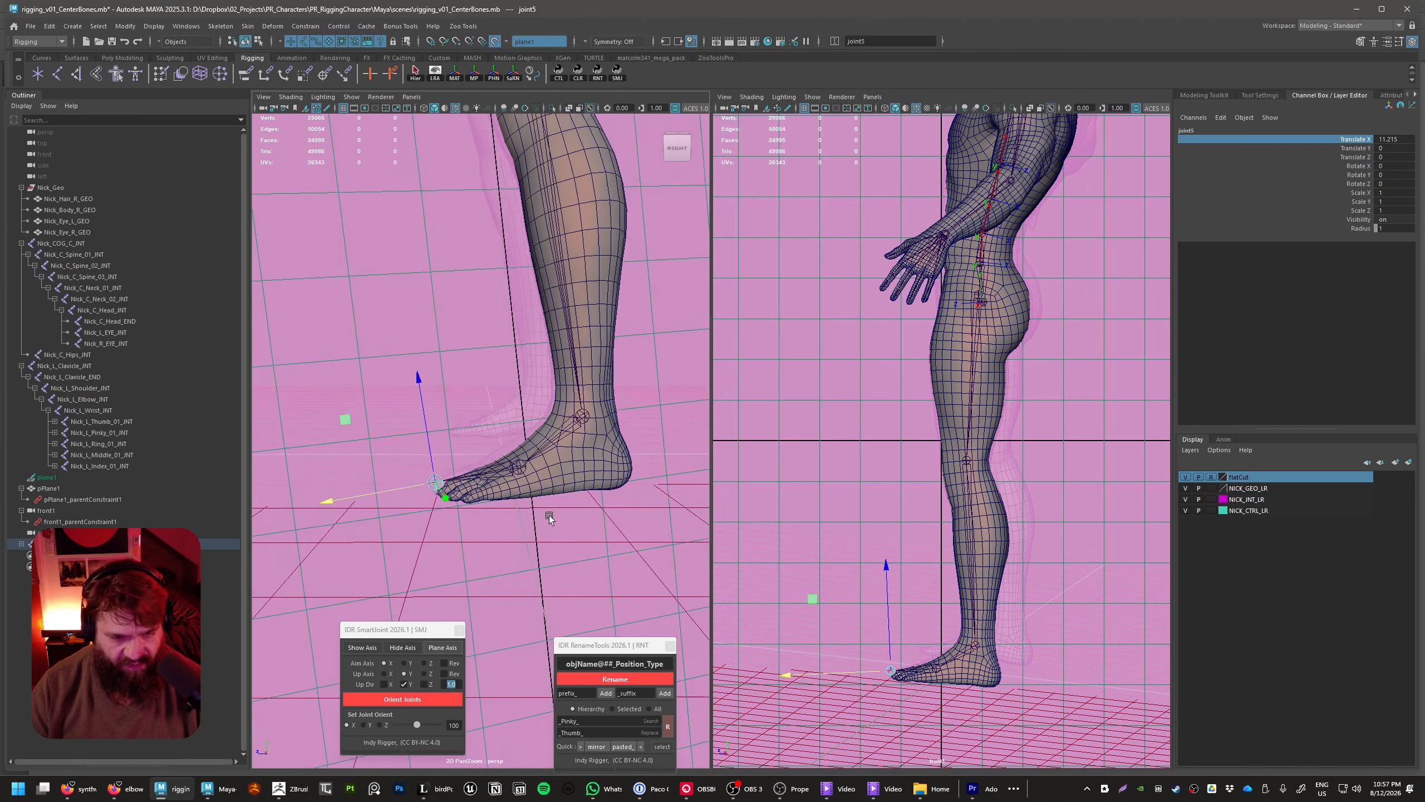
# Examine the left leg's joint chain against the foot, leg and guide plane from several angles
pyautogui.keyDown('alt'); pyautogui.moveTo(547, 418); pyautogui.dragTo(575, 541, button='middle'); pyautogui.keyUp('alt')
pyautogui.keyDown('alt'); pyautogui.moveTo(576, 541); pyautogui.dragTo(498, 394, button='right'); pyautogui.keyUp('alt')
pyautogui.keyDown('alt'); pyautogui.moveTo(497, 393); pyautogui.dragTo(561, 393); pyautogui.keyUp('alt')
pyautogui.keyDown('alt'); pyautogui.moveTo(561, 393); pyautogui.dragTo(583, 488, button='middle'); pyautogui.keyUp('alt')
pyautogui.keyDown('alt'); pyautogui.moveTo(583, 487); pyautogui.dragTo(561, 477); pyautogui.keyUp('alt')
pyautogui.keyDown('alt'); pyautogui.moveTo(561, 477); pyautogui.dragTo(505, 453, button='right'); pyautogui.keyUp('alt')
pyautogui.keyDown('alt'); pyautogui.moveTo(505, 454); pyautogui.dragTo(597, 483); pyautogui.keyUp('alt')
pyautogui.click(596, 483)
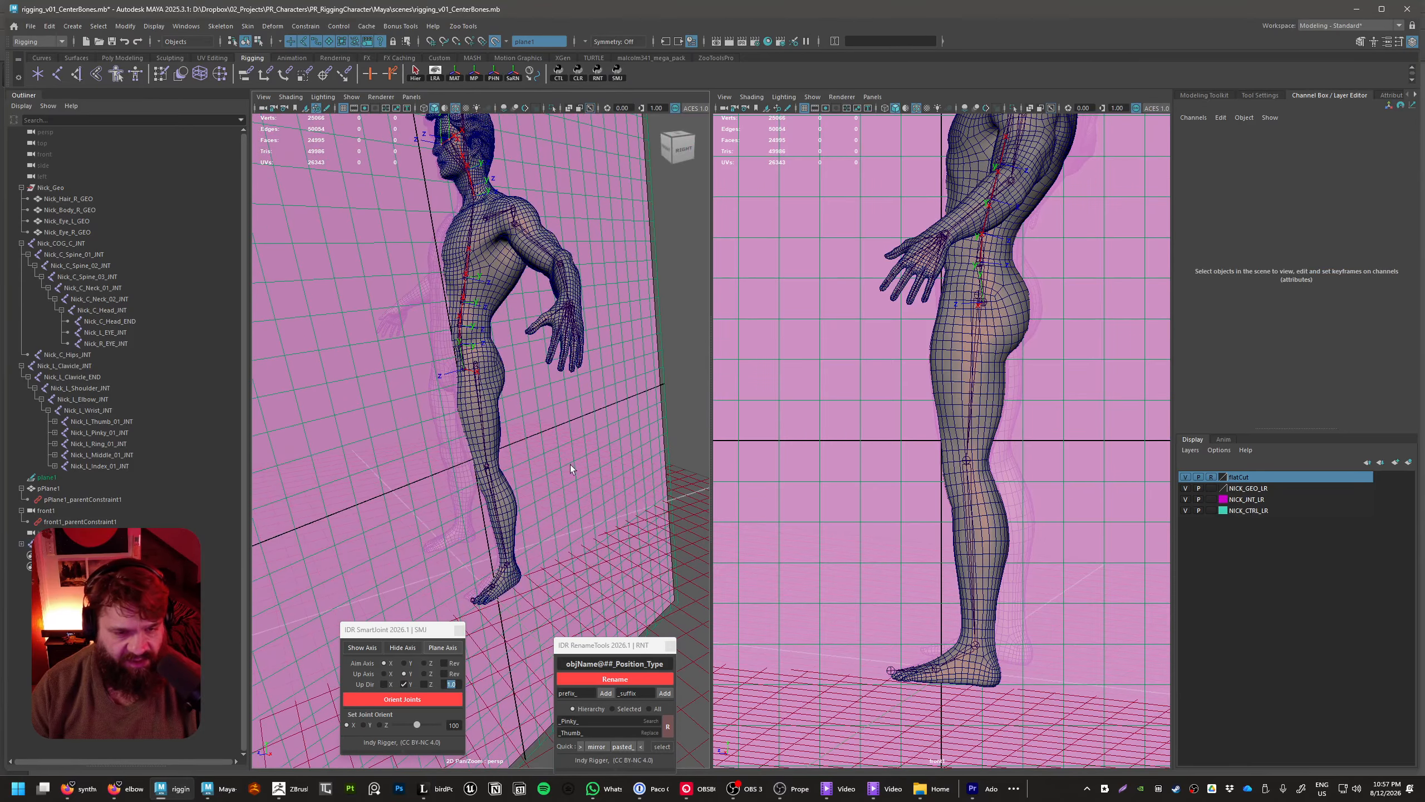
pyautogui.keyDown('alt'); pyautogui.moveTo(570, 464); pyautogui.dragTo(622, 411, button='middle'); pyautogui.keyUp('alt')
pyautogui.keyDown('alt'); pyautogui.moveTo(622, 411); pyautogui.dragTo(616, 477); pyautogui.keyUp('alt')
pyautogui.keyDown('alt'); pyautogui.moveTo(616, 477); pyautogui.dragTo(544, 450, button='right'); pyautogui.keyUp('alt')
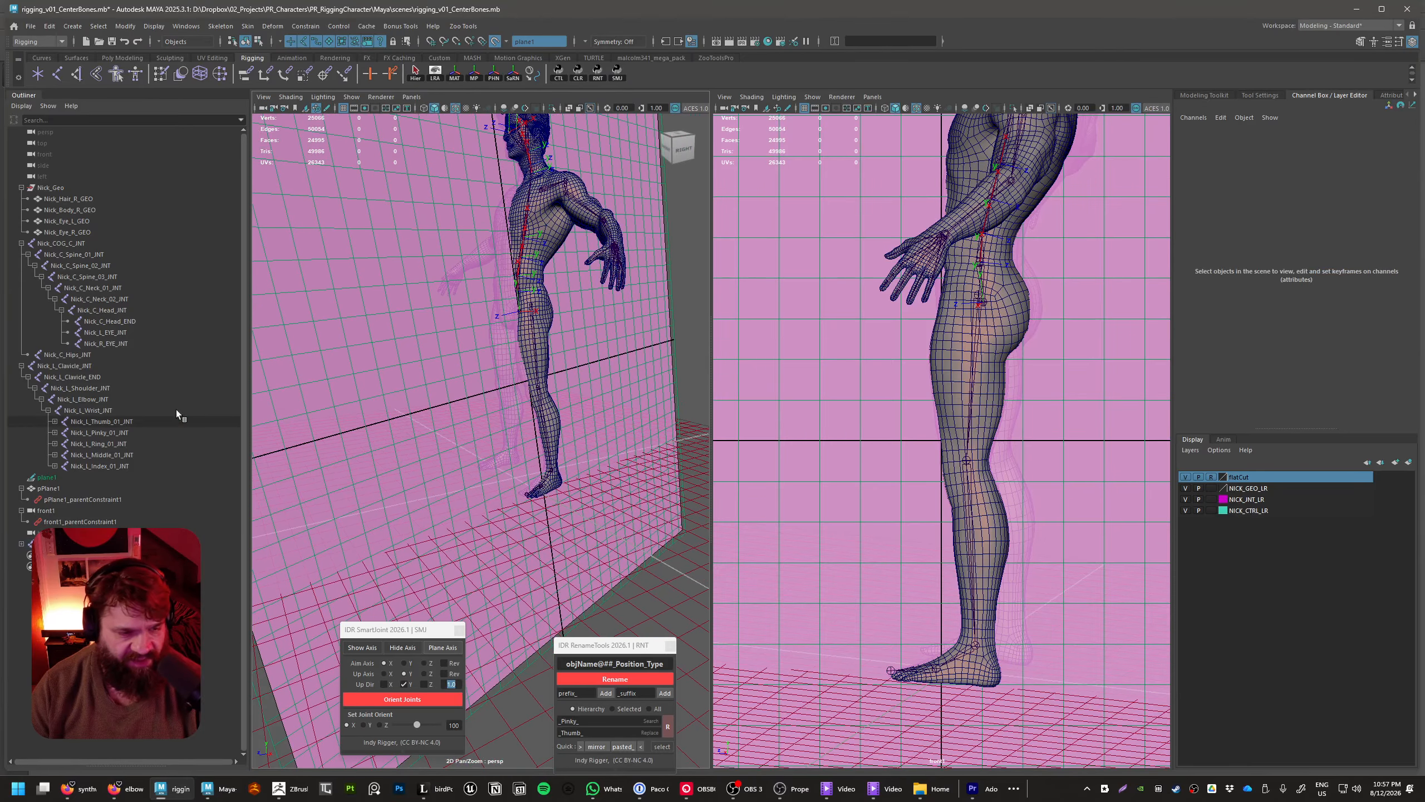
# Hide the live guide plane, pPlane1 and the front1 camera together with their parent constraints
pyautogui.click(56, 477)
pyautogui.keyDown('shift'); pyautogui.click(79, 521); pyautogui.keyUp('shift')
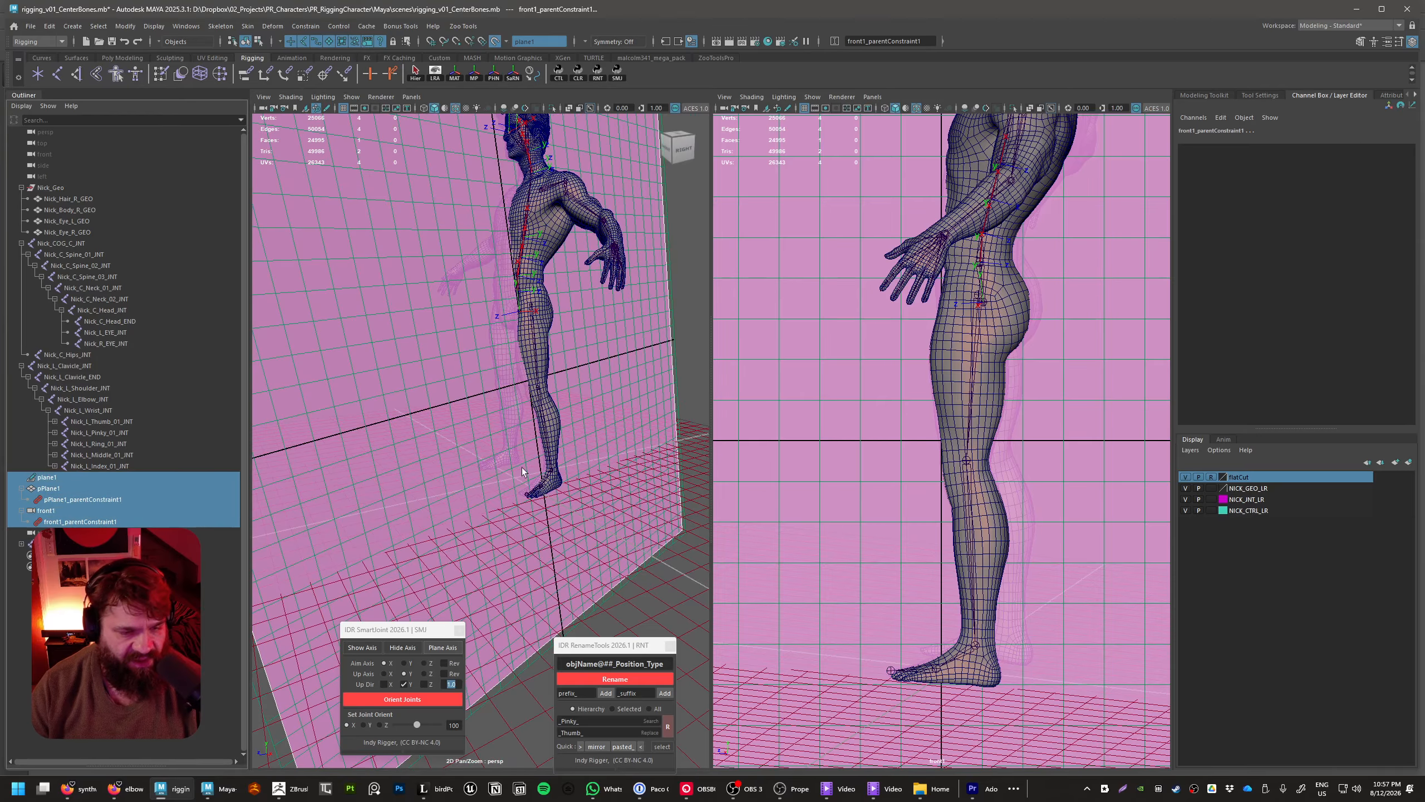
pyautogui.hotkey('ctrl', 'h')
pyautogui.keyDown('alt'); pyautogui.moveTo(505, 484); pyautogui.dragTo(469, 444); pyautogui.keyUp('alt')
pyautogui.keyDown('alt'); pyautogui.moveTo(477, 416); pyautogui.dragTo(489, 510, button='middle'); pyautogui.keyUp('alt')
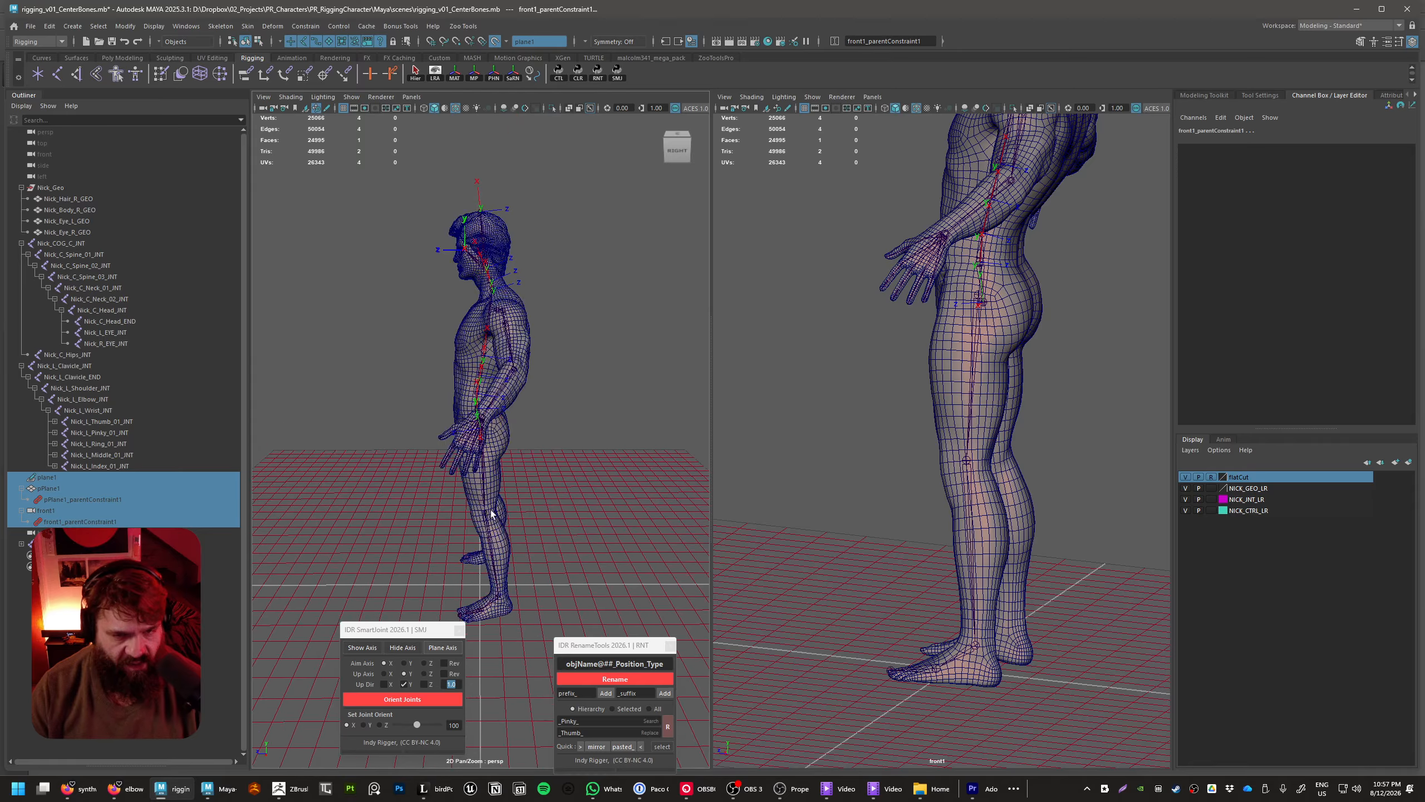
# Rename the leg chain's root joint at the hip to Nick_L_Thigh_INT
pyautogui.keyDown('alt'); pyautogui.moveTo(490, 510); pyautogui.dragTo(567, 477, button='right'); pyautogui.keyUp('alt')
pyautogui.keyDown('alt'); pyautogui.moveTo(539, 450); pyautogui.dragTo(627, 372); pyautogui.keyUp('alt')
pyautogui.click(627, 370)
pyautogui.click(623, 372)
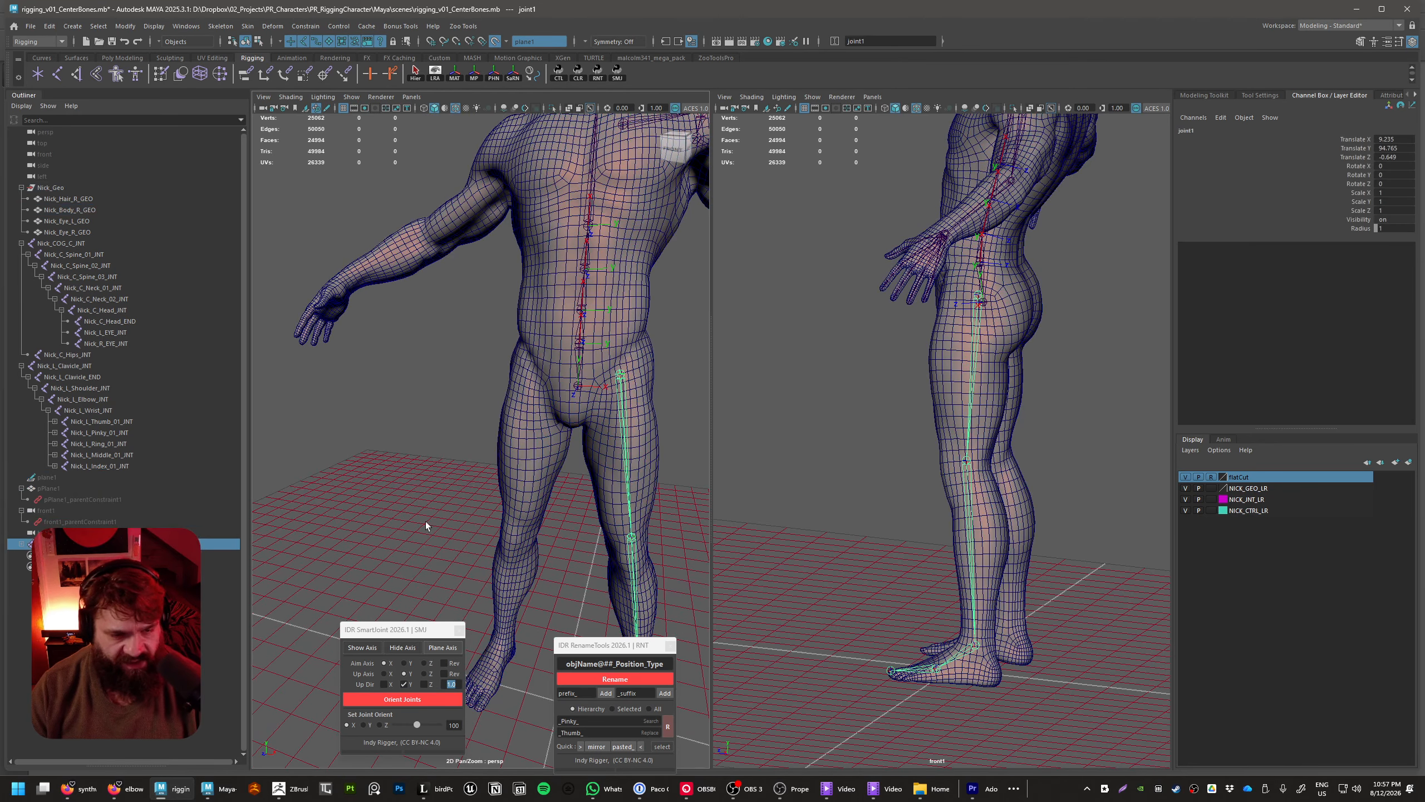
pyautogui.keyDown('shift'); pyautogui.click(20, 544); pyautogui.keyUp('shift')
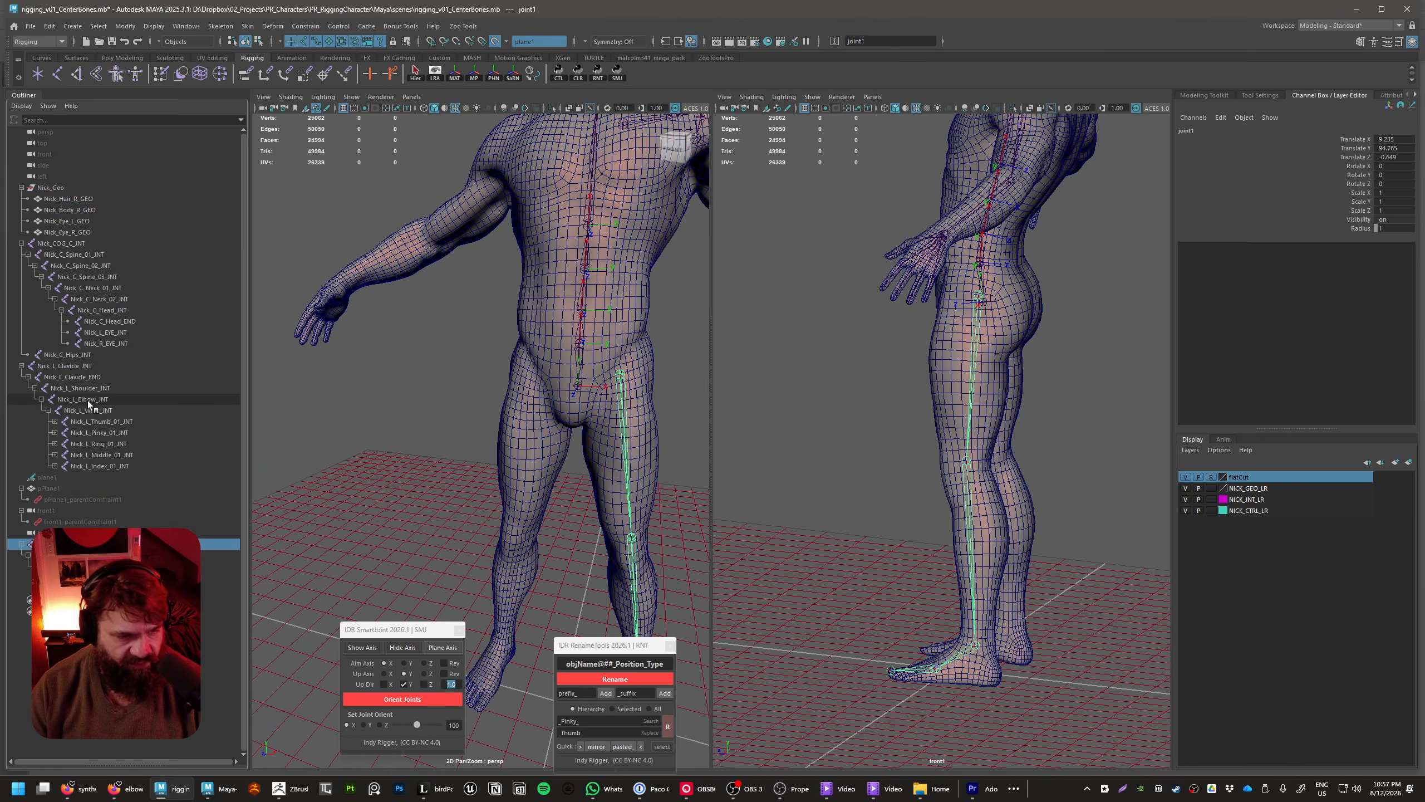
pyautogui.doubleClick(83, 388)
pyautogui.doubleClick(43, 544)
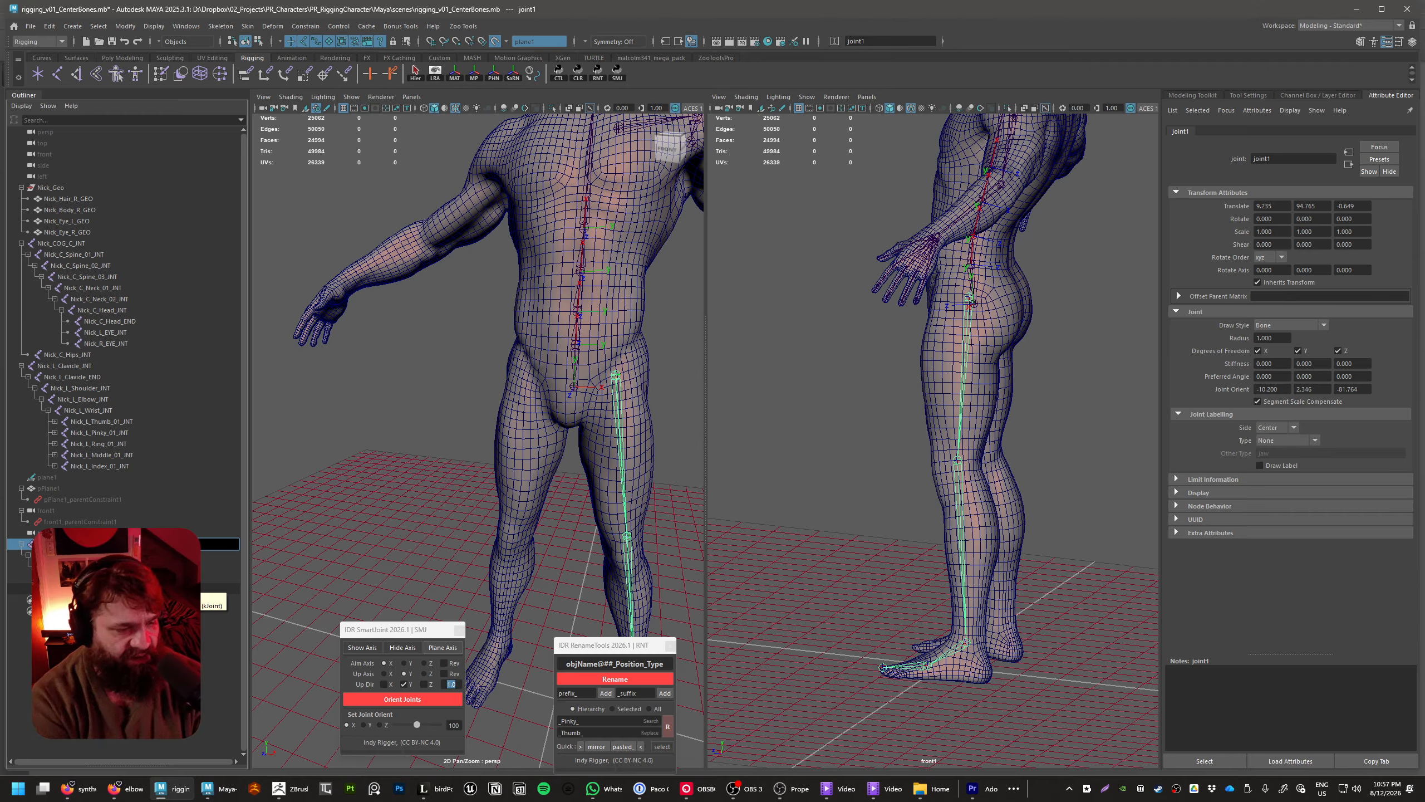
pyautogui.press('Return')
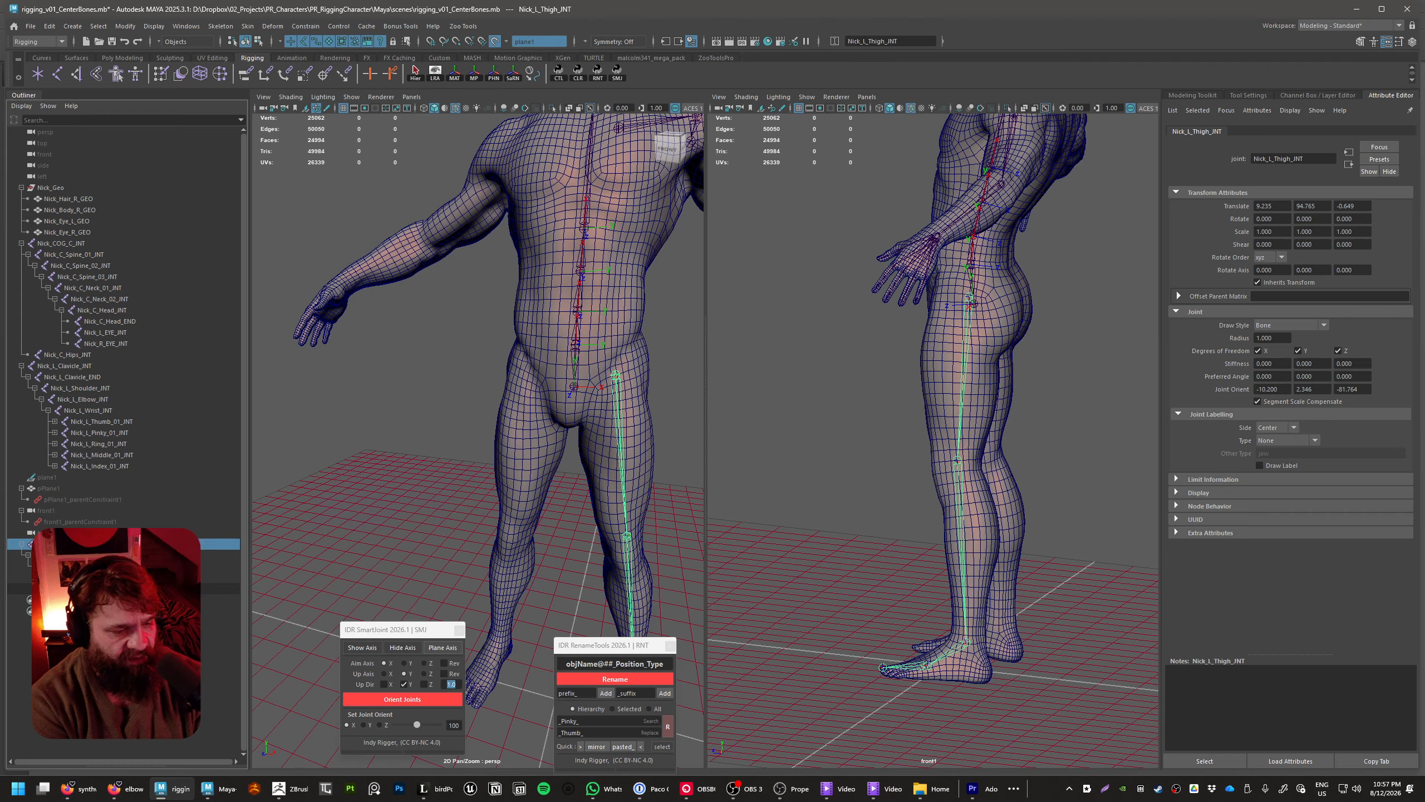
# Rename the knee joint to Nick_L_Knee_INT and the ankle joint to Nick_L_Ankle_INT
pyautogui.doubleClick(56, 554)
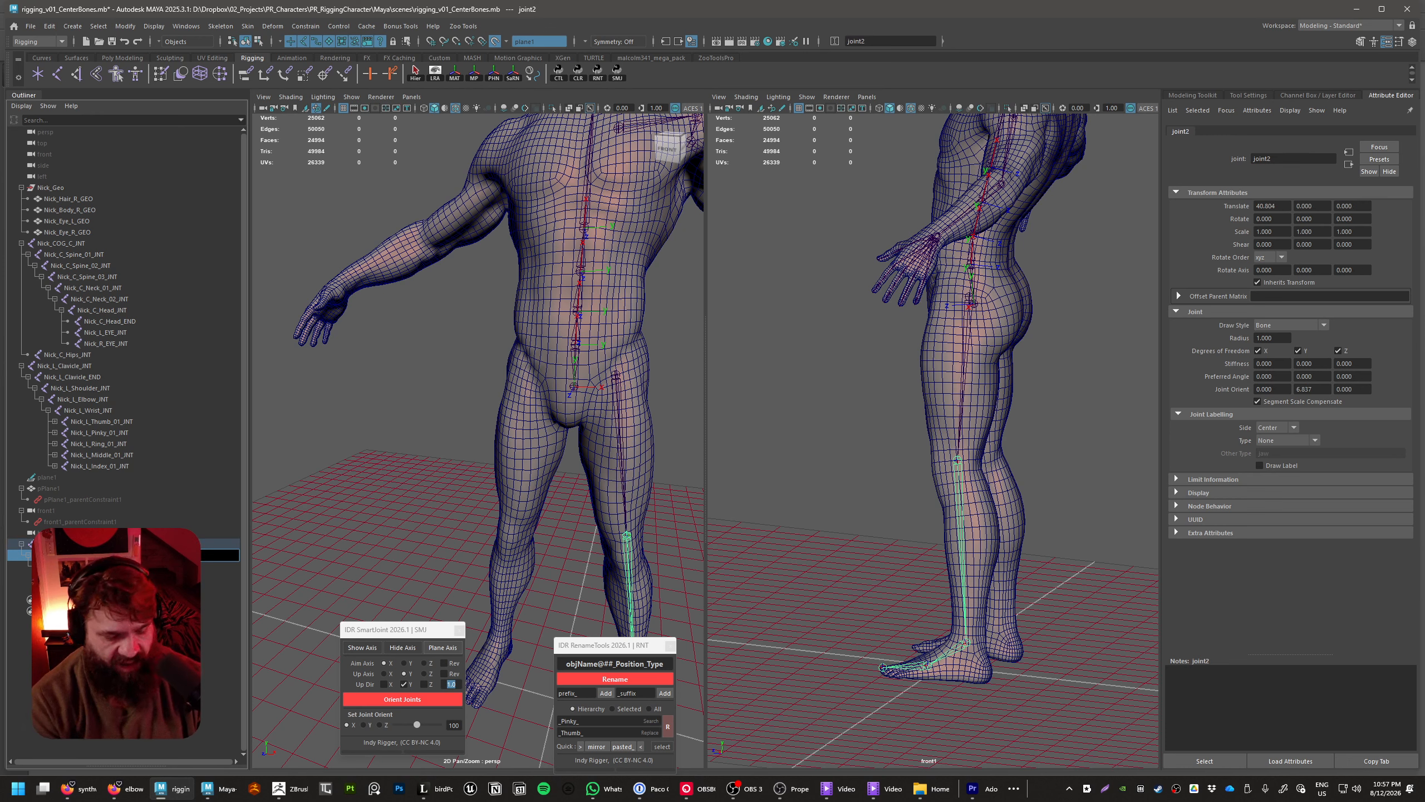
pyautogui.press('Return')
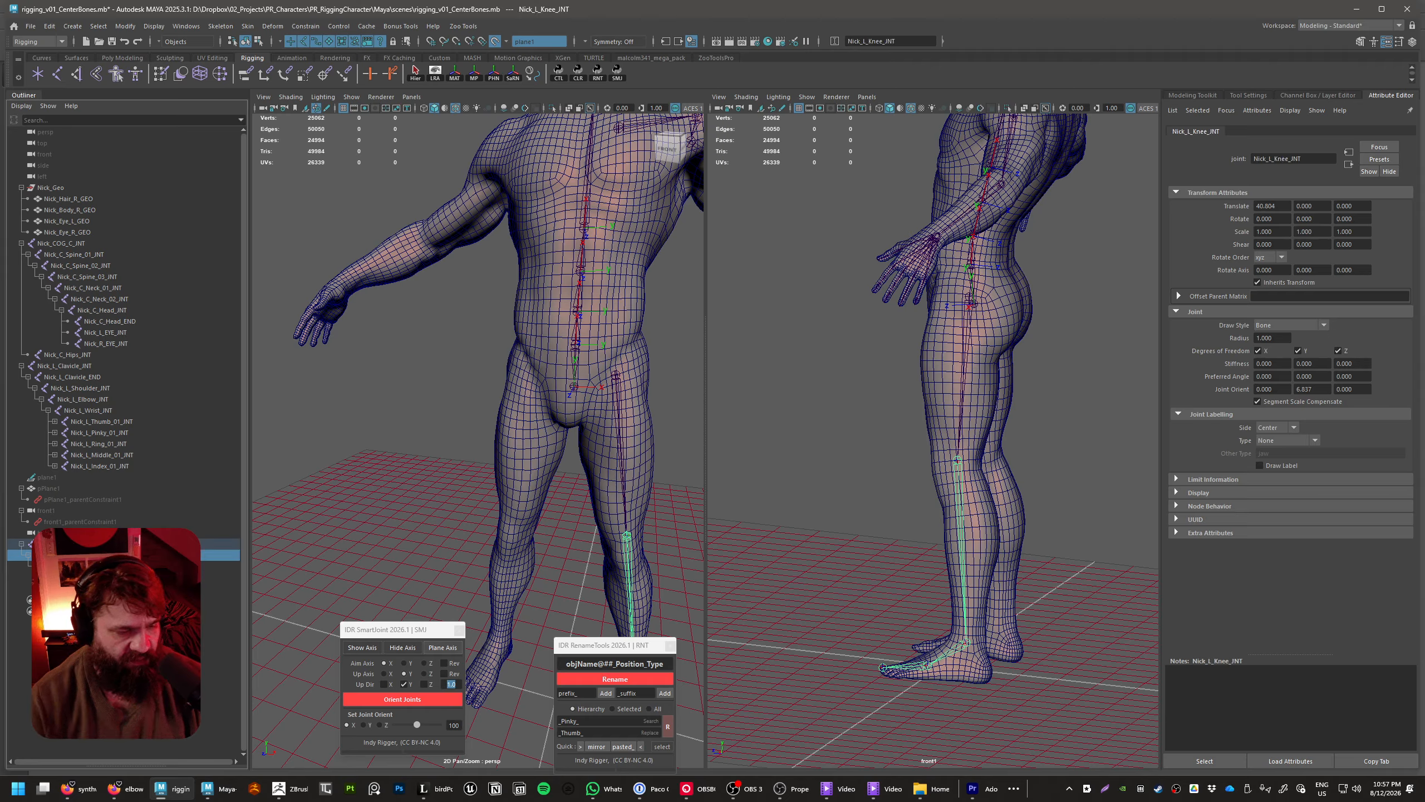
pyautogui.doubleClick(62, 566)
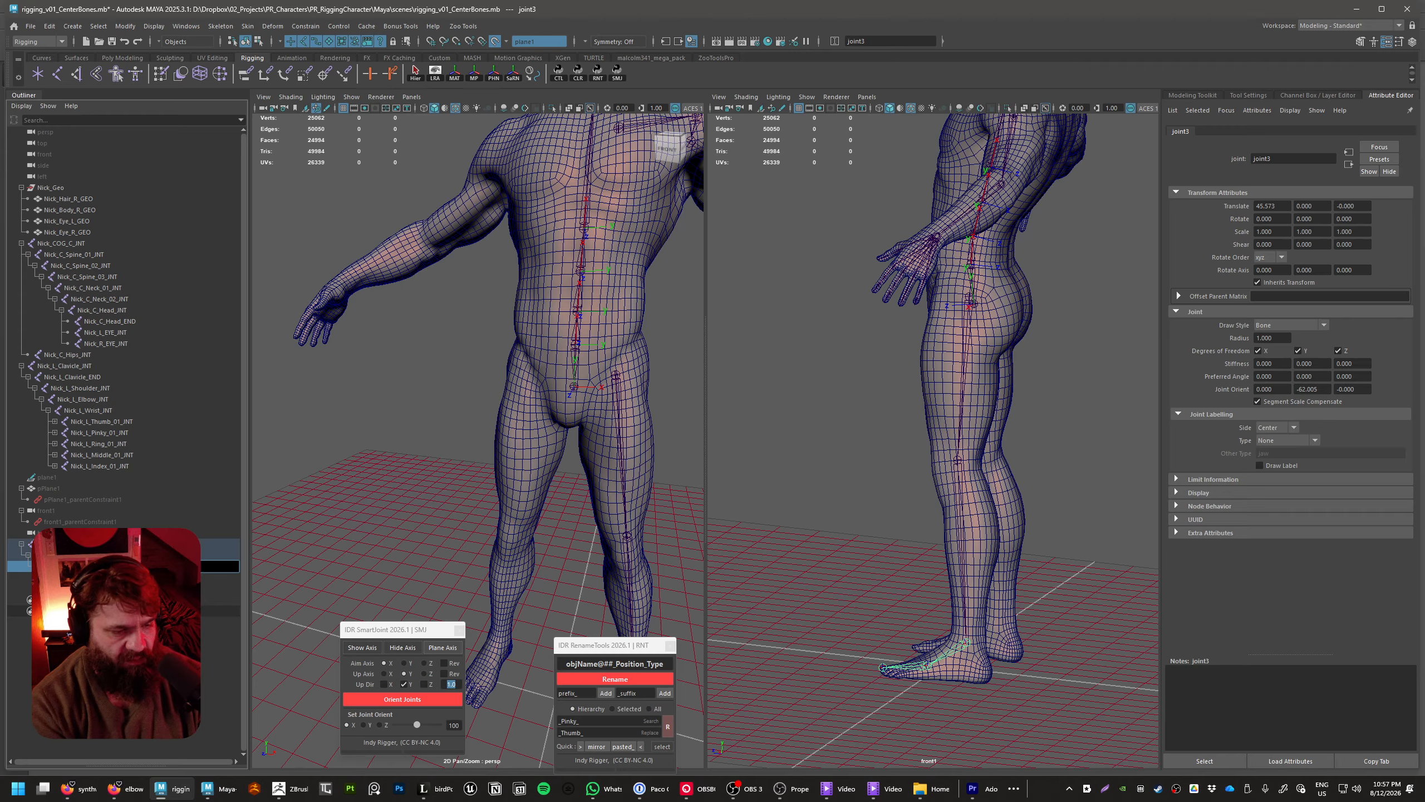
pyautogui.press('Return')
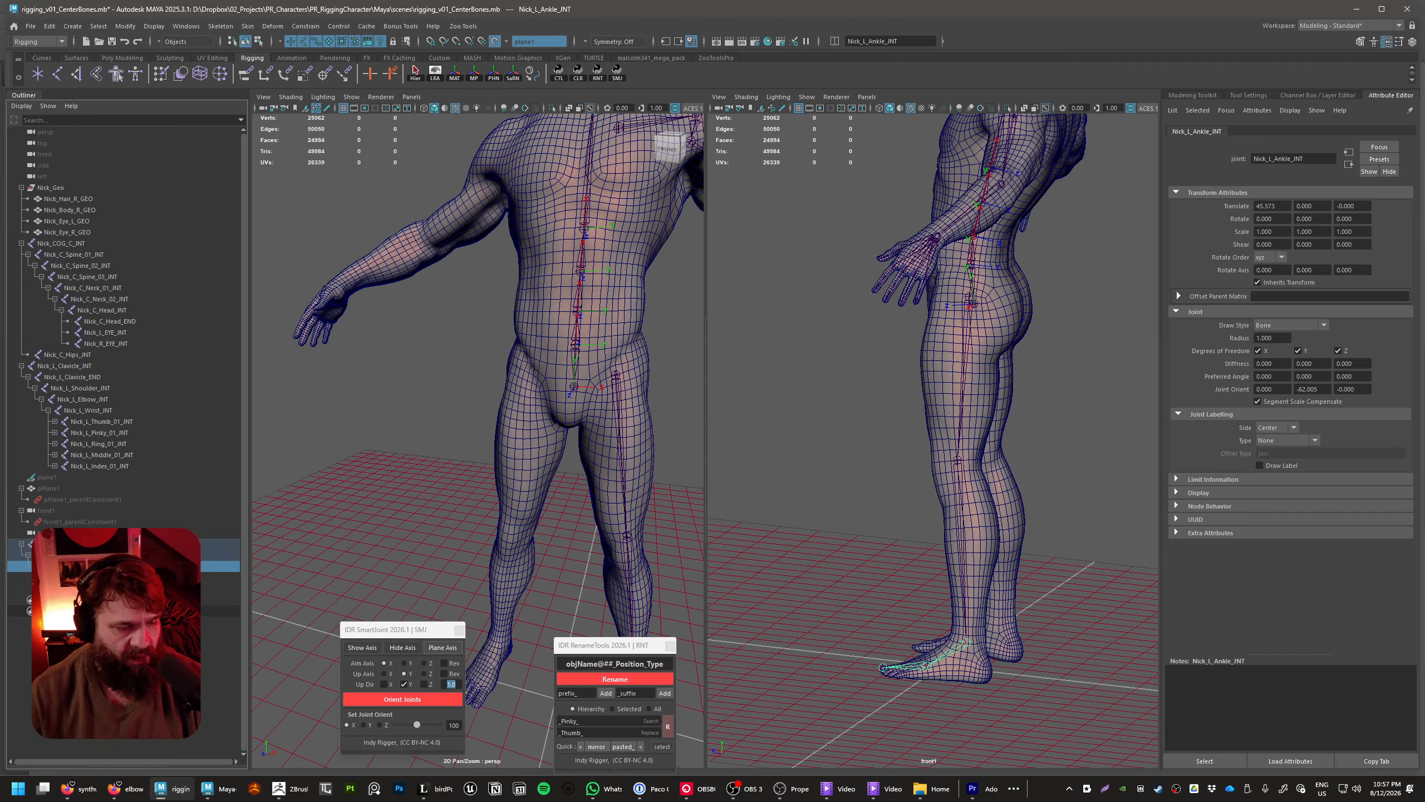
# Rename the ball-of-foot joint to Nick_L_Toes_INT and the toe-tip joint to Nick_L_Toes_END
pyautogui.doubleClick(68, 577)
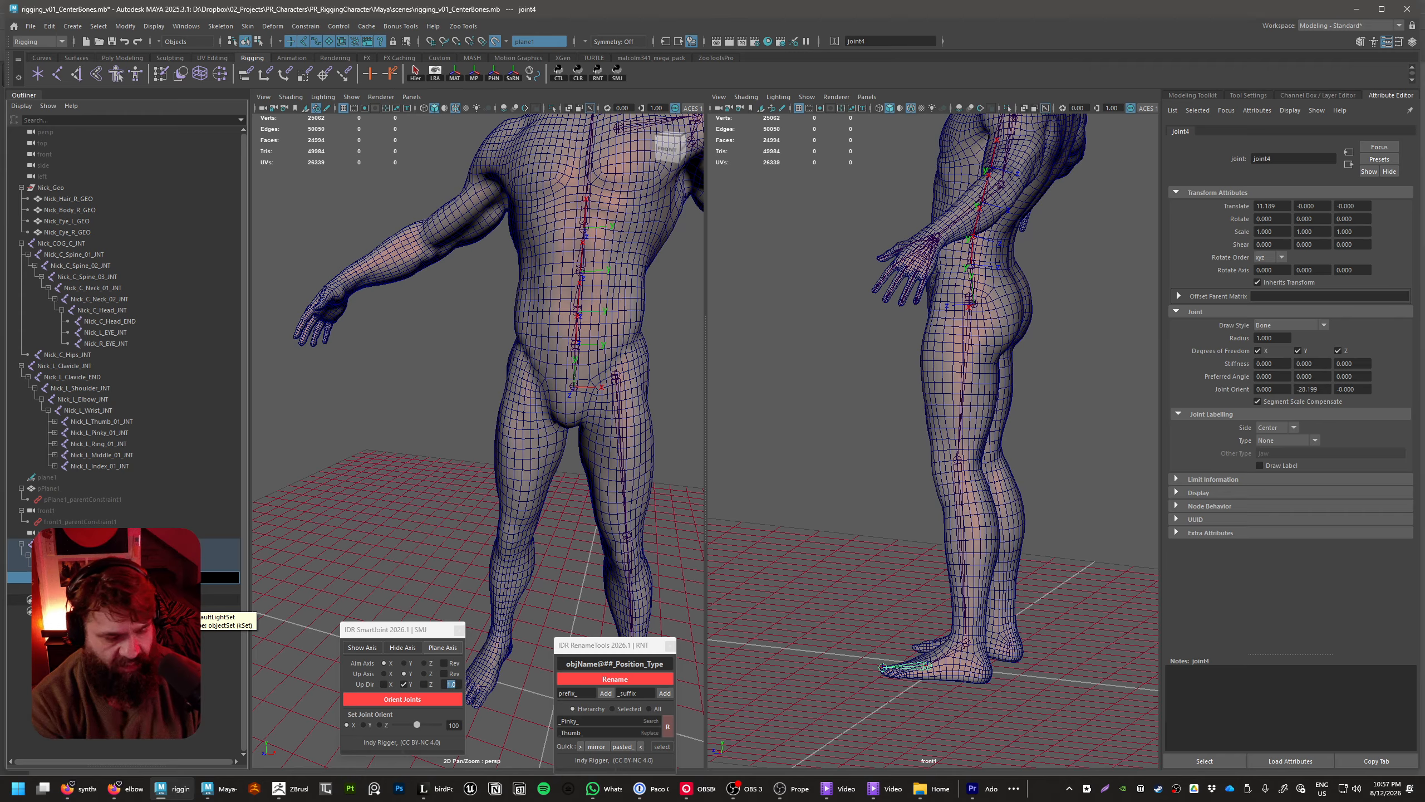
pyautogui.press('Return')
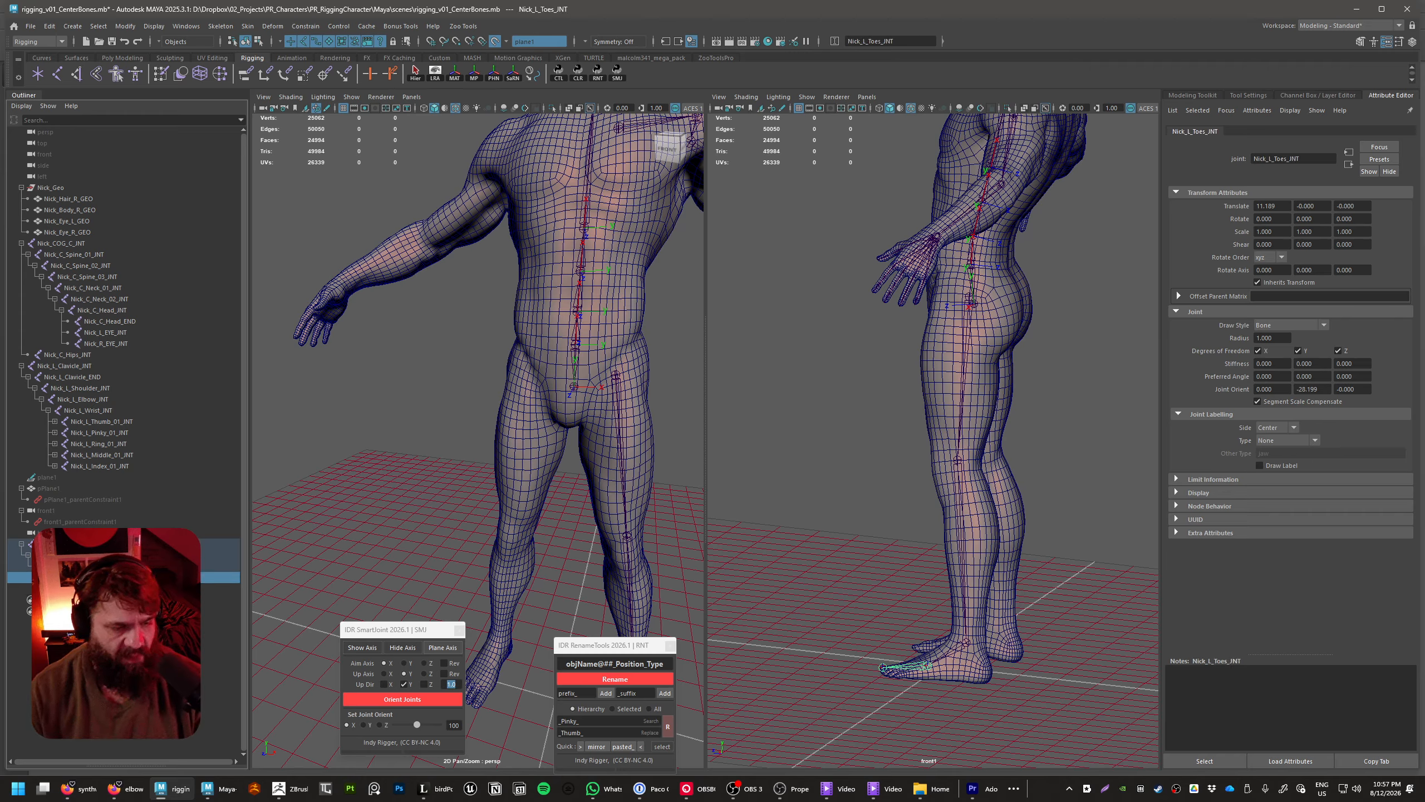
pyautogui.doubleClick(74, 589)
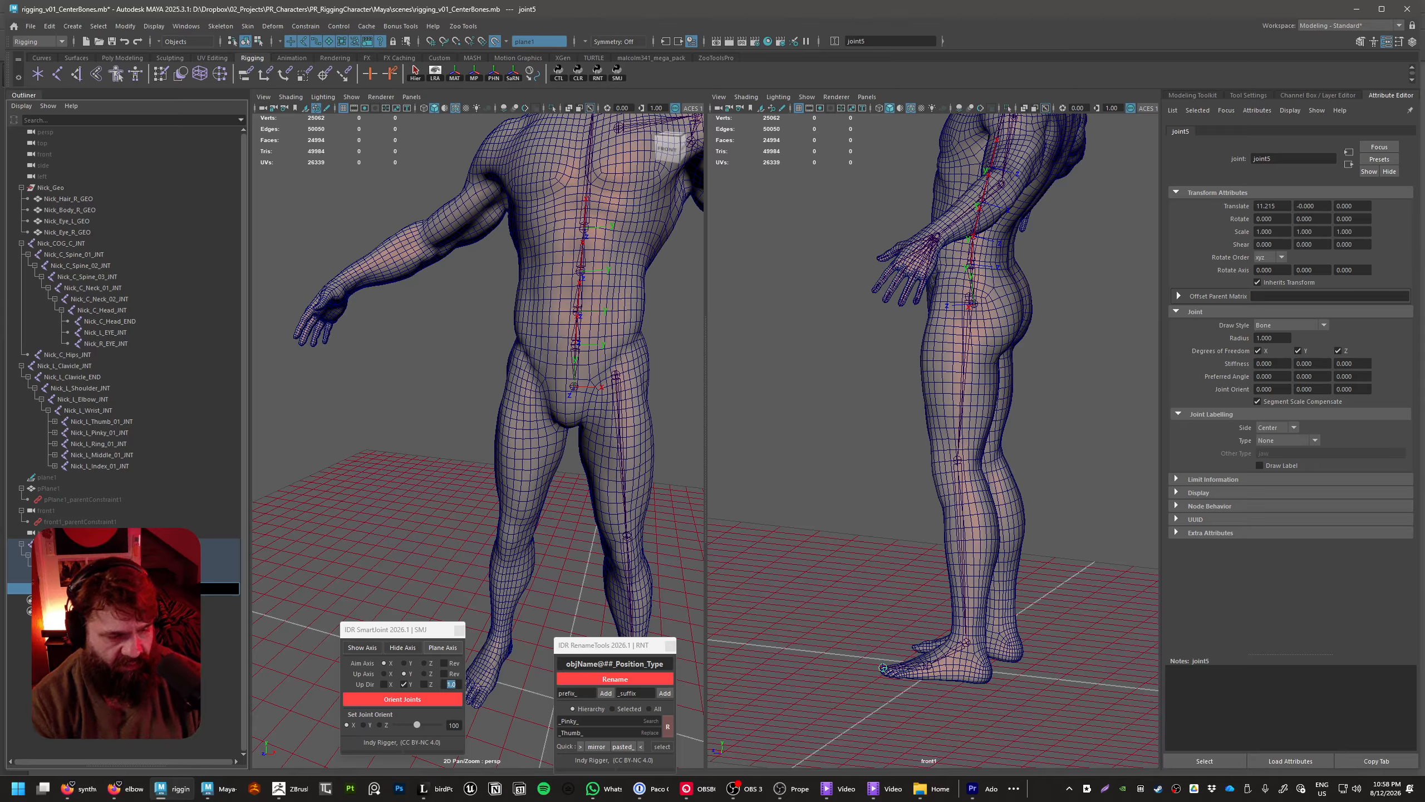
pyautogui.press('Return')
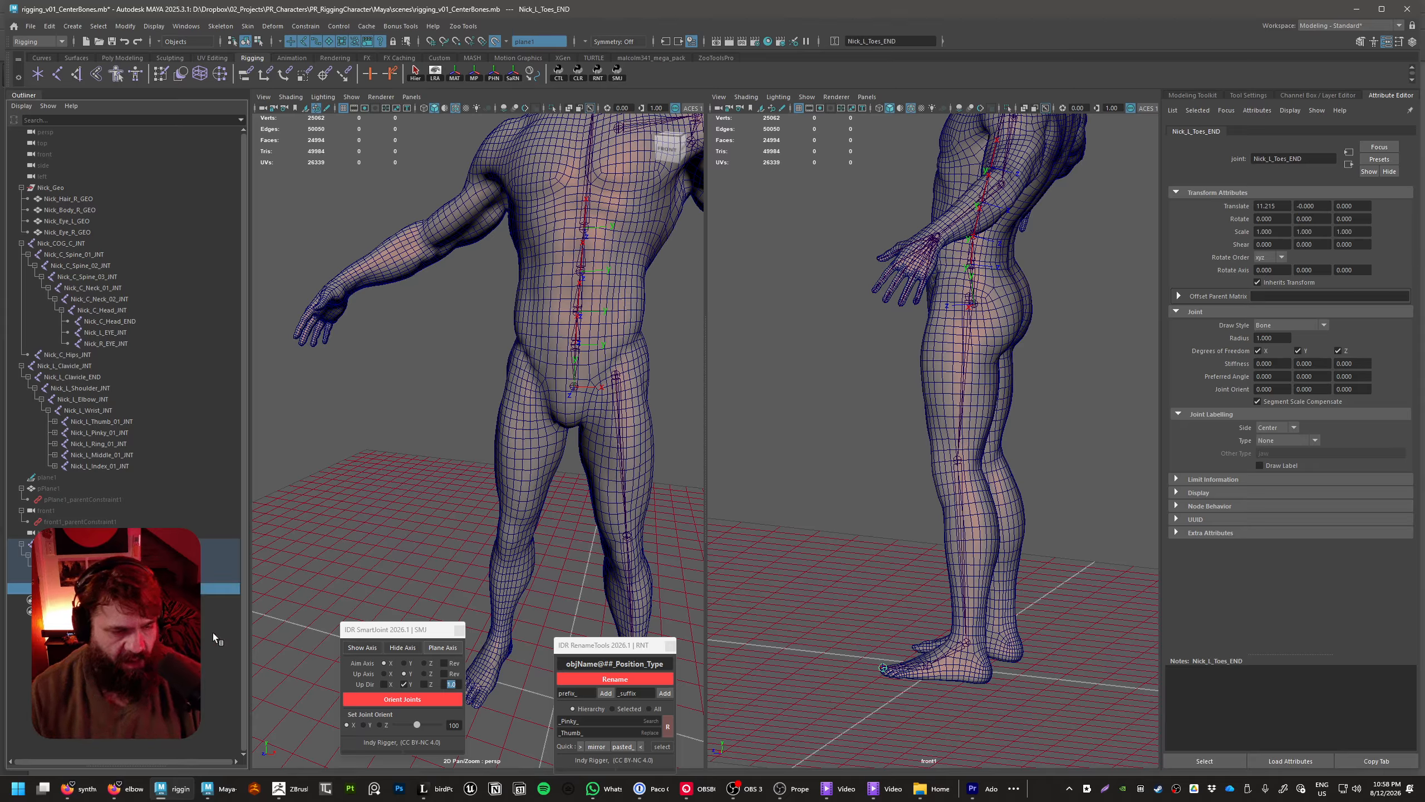
# Move Nick_L_Toes_INT forward along its bone to the base of the toes, with a Translate X of about 16.24
pyautogui.keyDown('alt'); pyautogui.moveTo(443, 486); pyautogui.dragTo(381, 469); pyautogui.keyUp('alt')
pyautogui.keyDown('alt'); pyautogui.moveTo(381, 469); pyautogui.dragTo(394, 303, button='middle'); pyautogui.keyUp('alt')
pyautogui.keyDown('alt'); pyautogui.moveTo(394, 303); pyautogui.dragTo(477, 550); pyautogui.keyUp('alt')
pyautogui.keyDown('alt'); pyautogui.moveTo(477, 550); pyautogui.dragTo(448, 448, button='middle'); pyautogui.keyUp('alt')
pyautogui.click(428, 421)
pyautogui.keyDown('alt'); pyautogui.moveTo(458, 383); pyautogui.dragTo(500, 543); pyautogui.keyUp('alt')
pyautogui.click(510, 542)
pyautogui.click(505, 495)
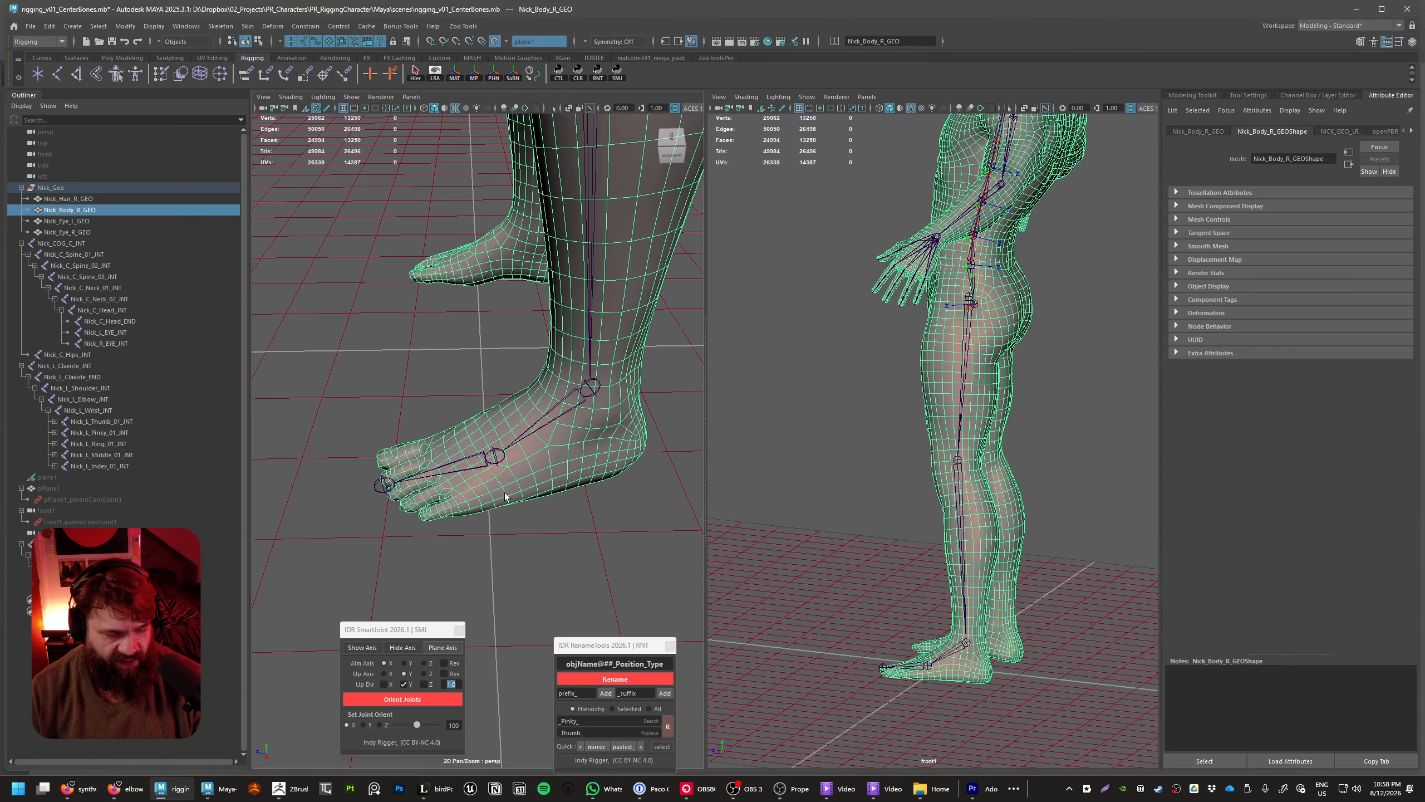
pyautogui.click(495, 464)
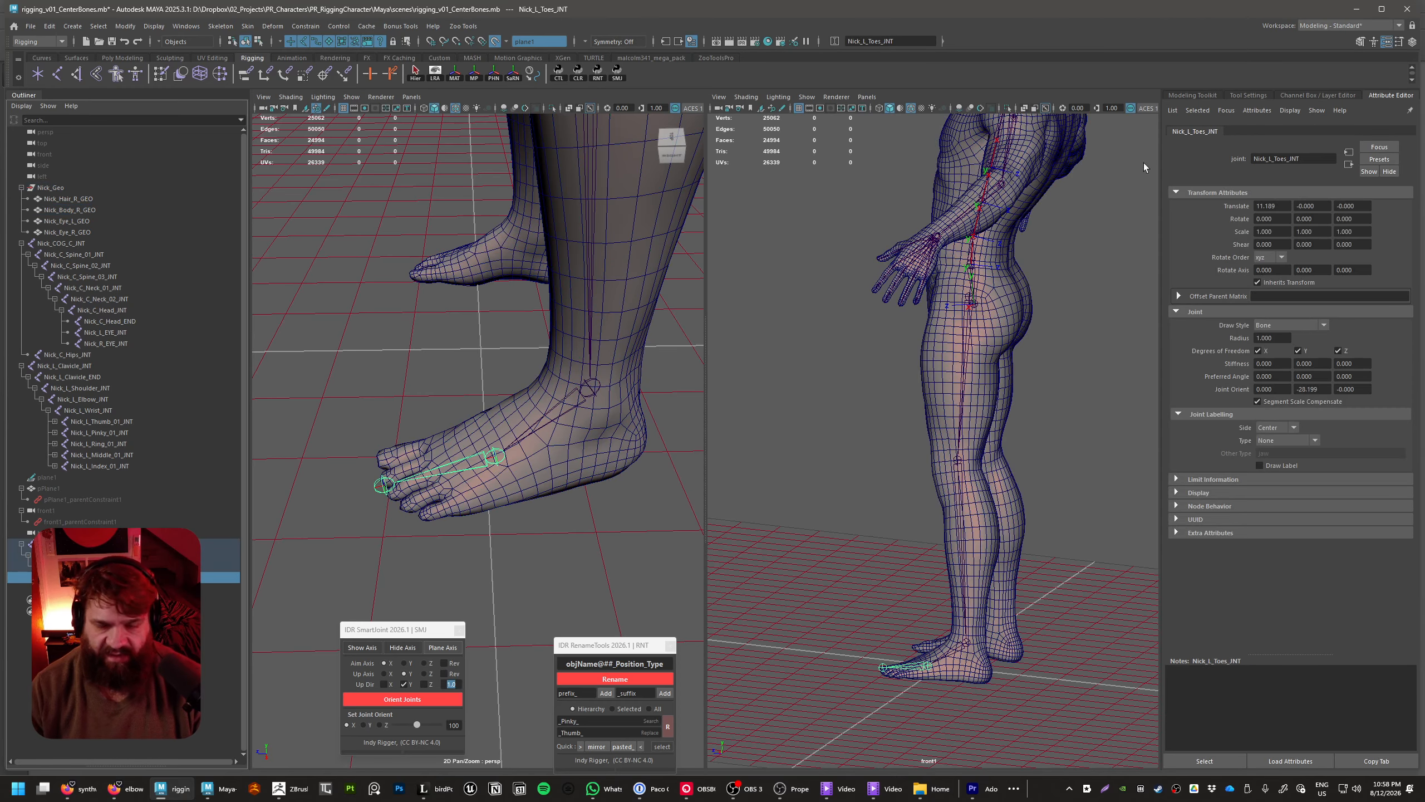
pyautogui.hotkey('ctrl', 'a')
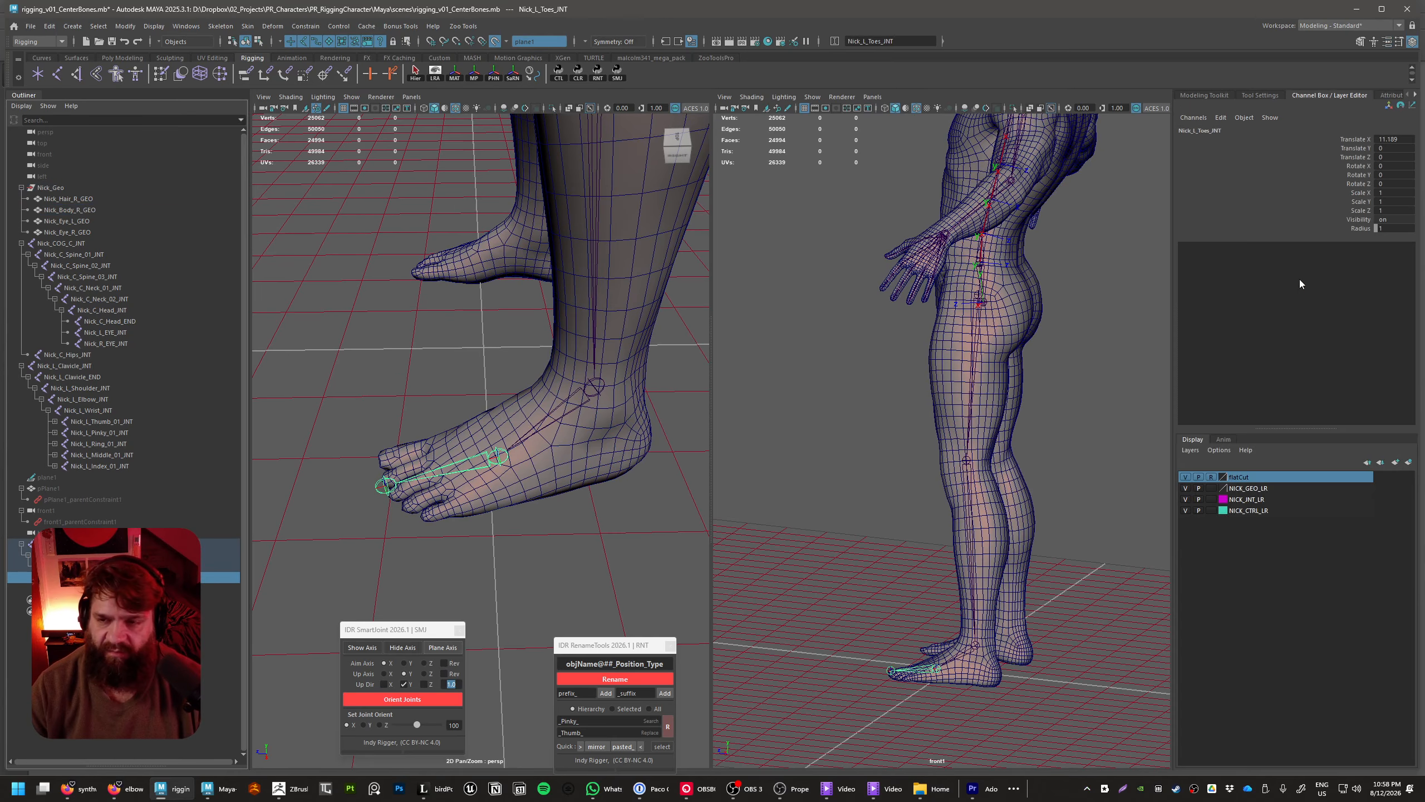
pyautogui.click(1371, 141)
pyautogui.keyDown('alt'); pyautogui.moveTo(555, 561); pyautogui.dragTo(518, 544); pyautogui.keyUp('alt')
pyautogui.moveTo(518, 543); pyautogui.dragTo(431, 553, button='middle')
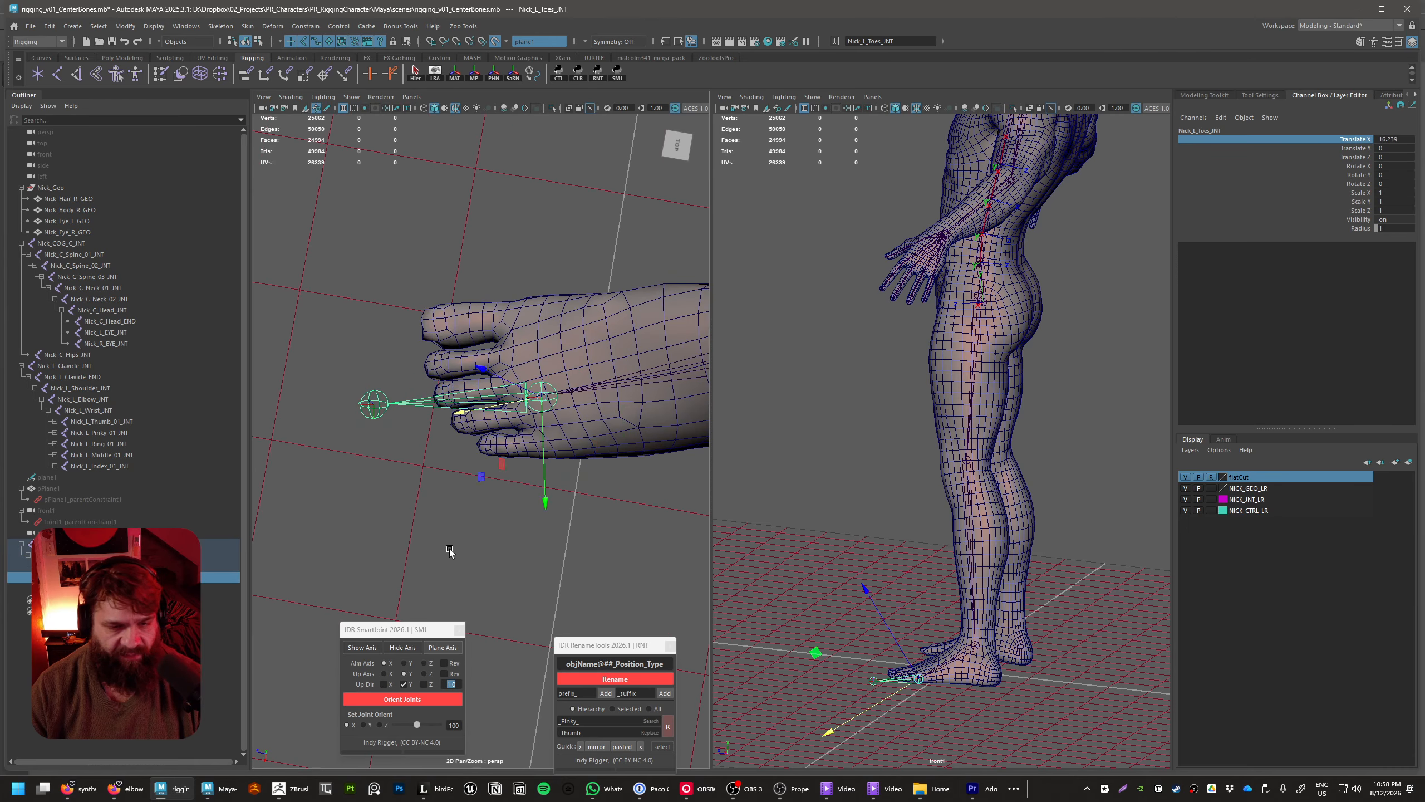
pyautogui.keyDown('alt'); pyautogui.moveTo(452, 553); pyautogui.dragTo(599, 510); pyautogui.keyUp('alt')
# Pull Nick_L_Toes_END back to the tip of the toes with a Translate X of about 6.29
pyautogui.click(462, 477)
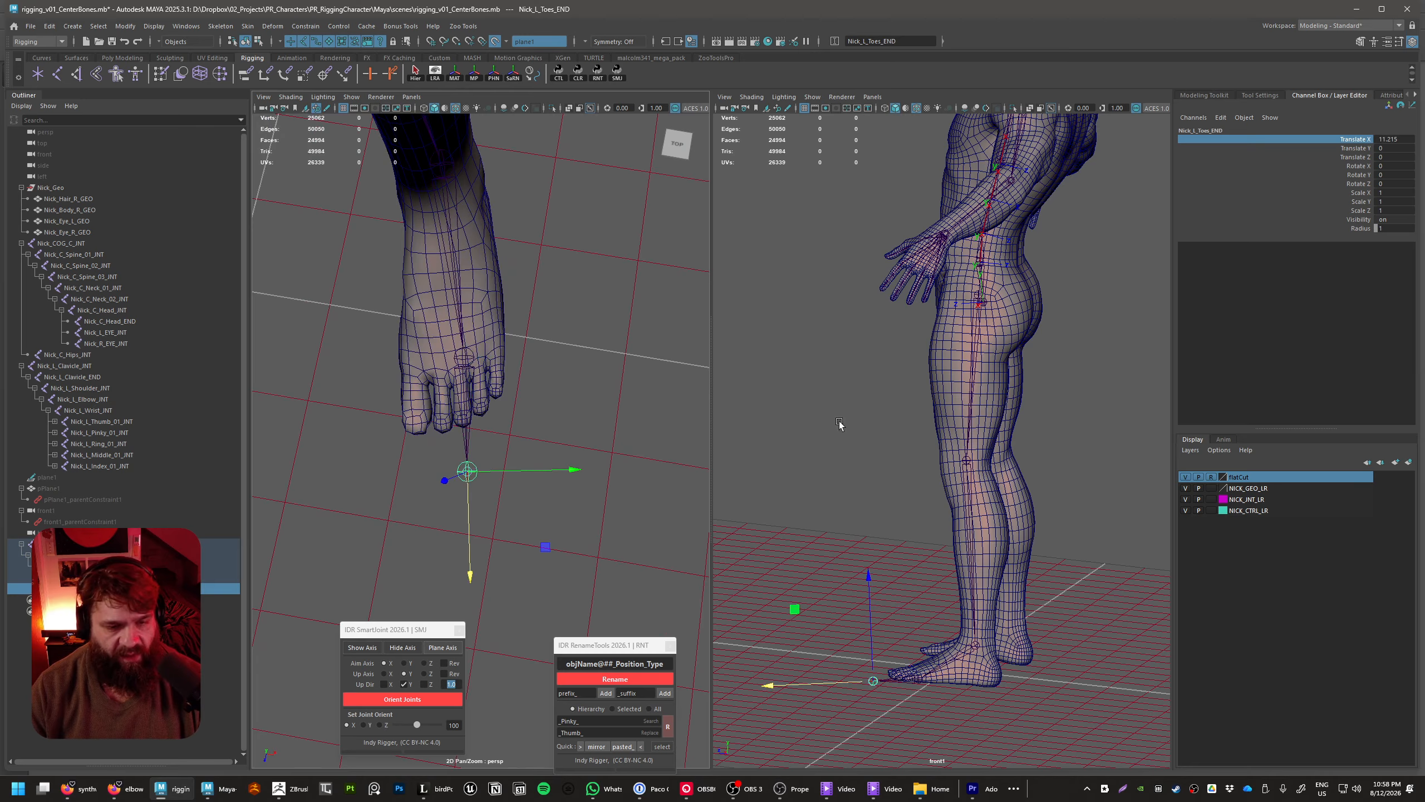
pyautogui.moveTo(468, 437); pyautogui.dragTo(467, 419, button='middle')
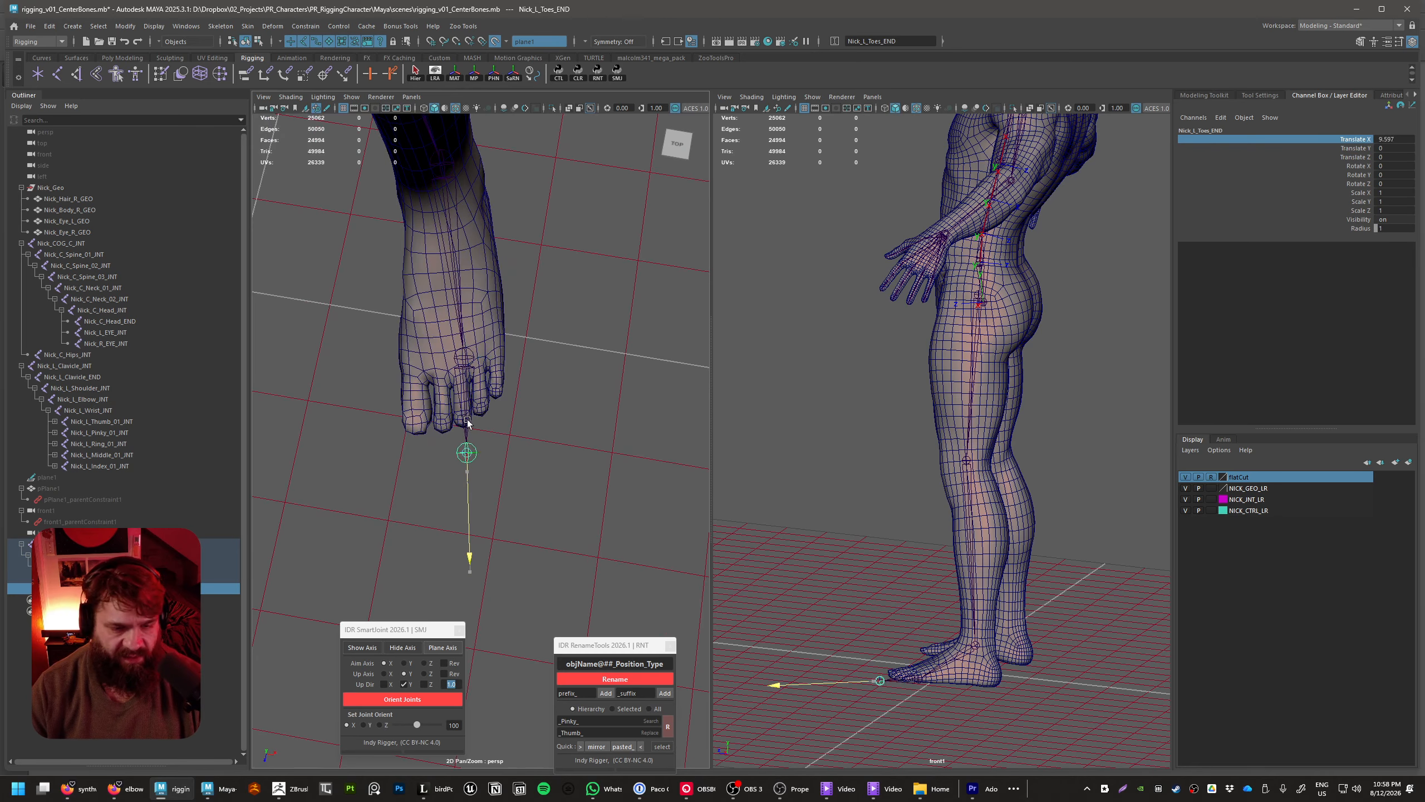
pyautogui.moveTo(380, 392); pyautogui.dragTo(381, 393, button='middle')
pyautogui.keyDown('alt'); pyautogui.moveTo(382, 393); pyautogui.dragTo(493, 528); pyautogui.keyUp('alt')
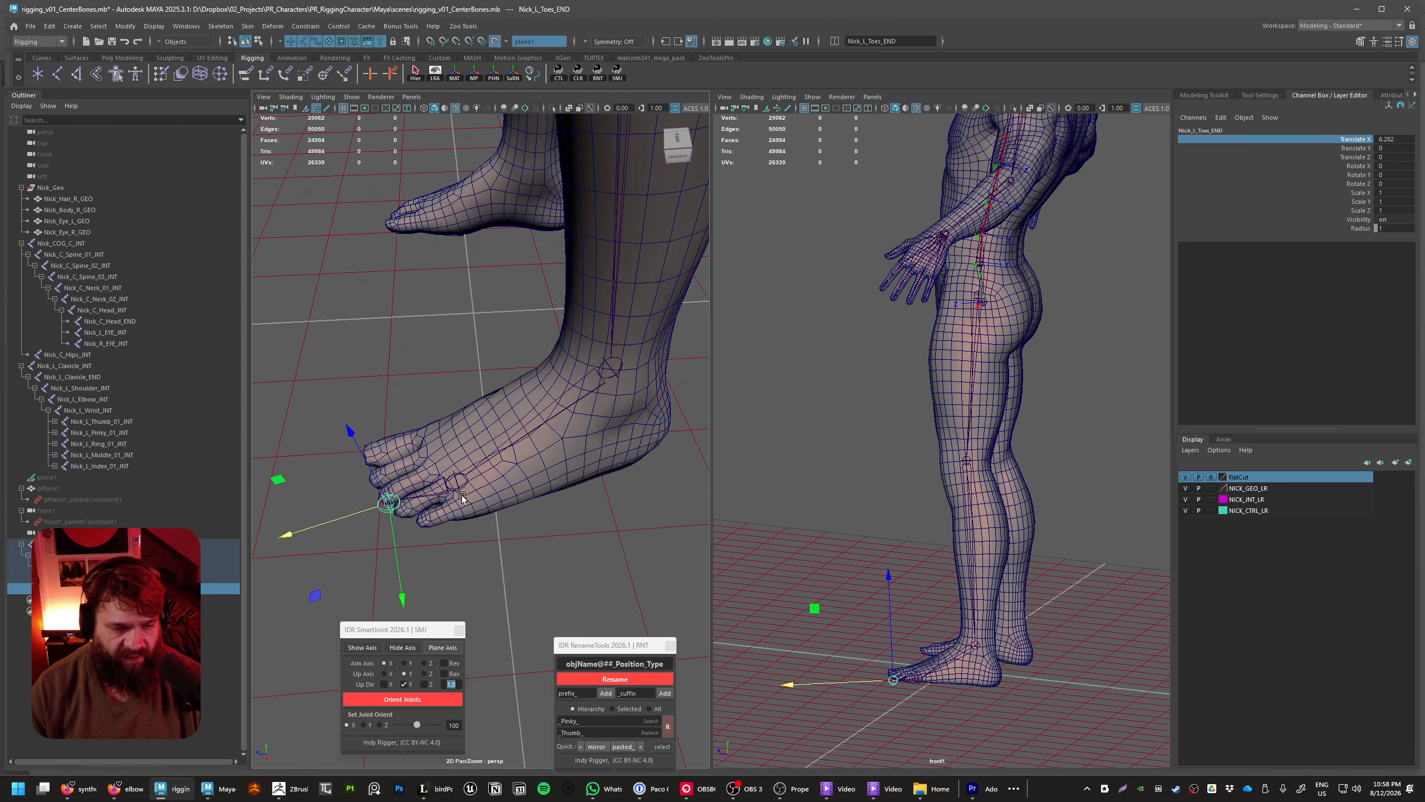
# Shift Nick_L_Toes_INT back along its bone to a Translate X of about 14.59
pyautogui.press('Up')
pyautogui.moveTo(630, 487)
pyautogui.mouseDown(button='middle')
pyautogui.moveTo(614, 490)
pyautogui.moveTo(648, 498)
pyautogui.mouseUp(button='middle')
pyautogui.keyDown('alt'); pyautogui.moveTo(646, 505); pyautogui.dragTo(613, 499); pyautogui.keyUp('alt')
pyautogui.moveTo(613, 499); pyautogui.dragTo(628, 508, button='middle')
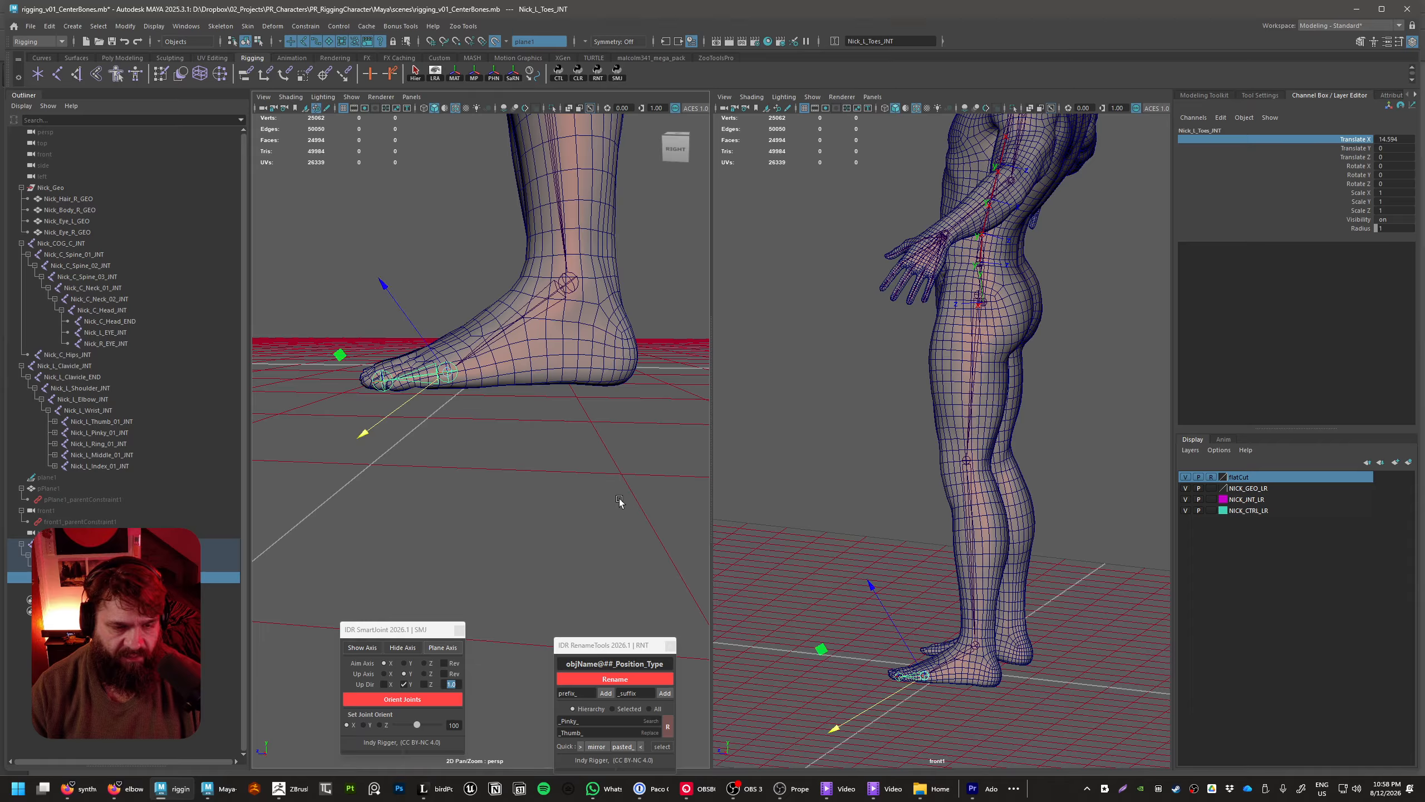
pyautogui.click(619, 499)
pyautogui.keyDown('alt'); pyautogui.moveTo(598, 496); pyautogui.dragTo(435, 393); pyautogui.keyUp('alt')
# Try to parent Nick_L_Thigh_INT with its leg chain under Nick_C_Hips_INT
pyautogui.click(206, 543)
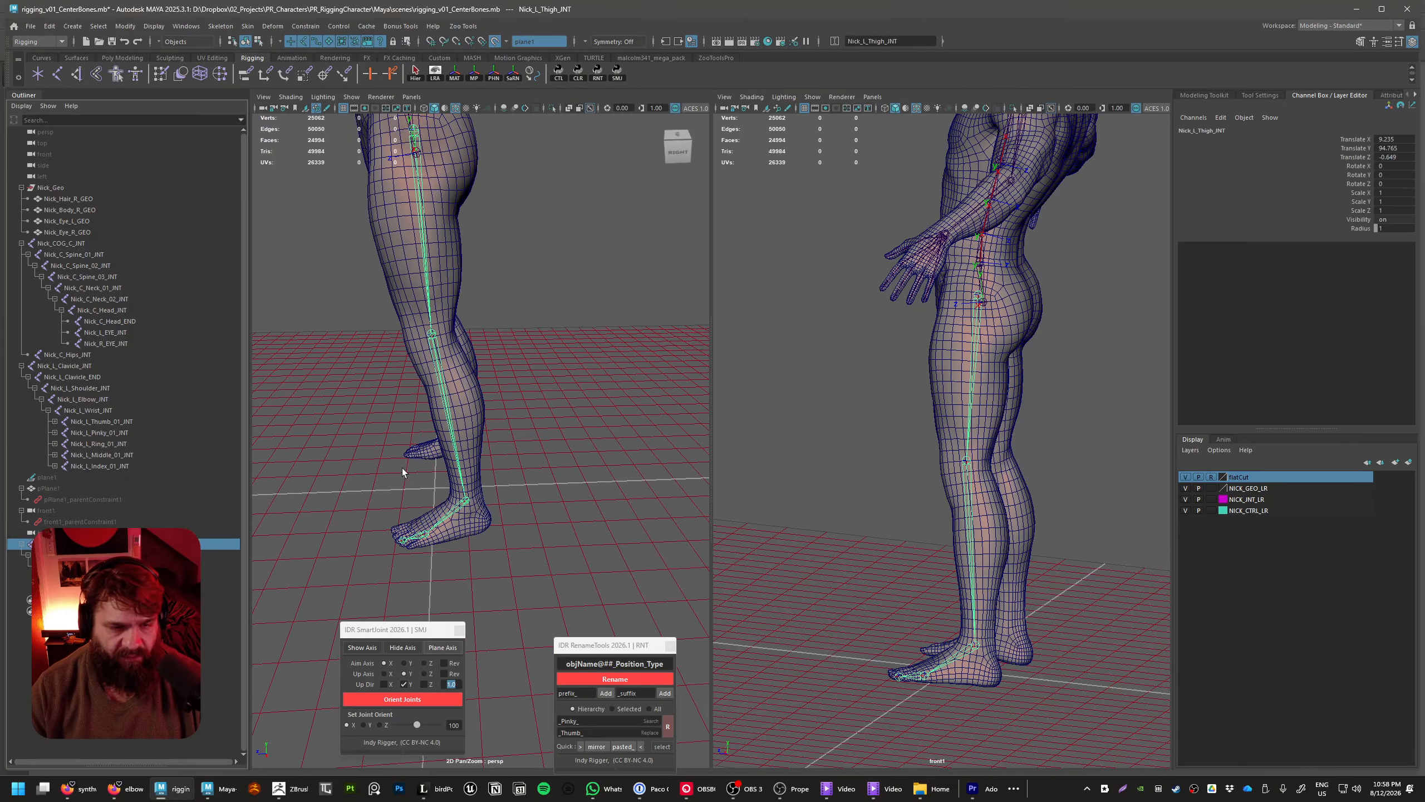
pyautogui.keyDown('alt'); pyautogui.moveTo(402, 471); pyautogui.dragTo(628, 430); pyautogui.keyUp('alt')
pyautogui.click(474, 400)
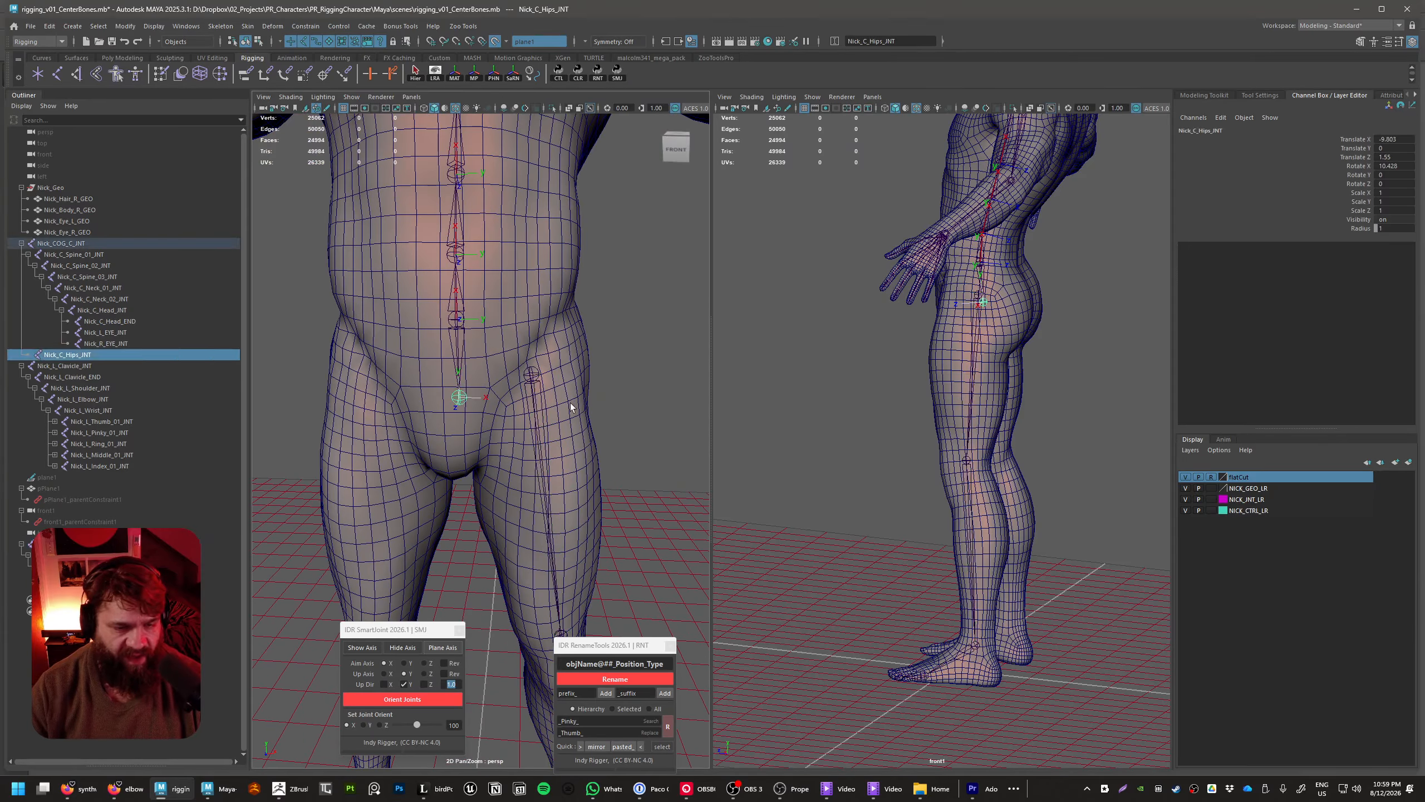
pyautogui.click(666, 401)
pyautogui.click(460, 397)
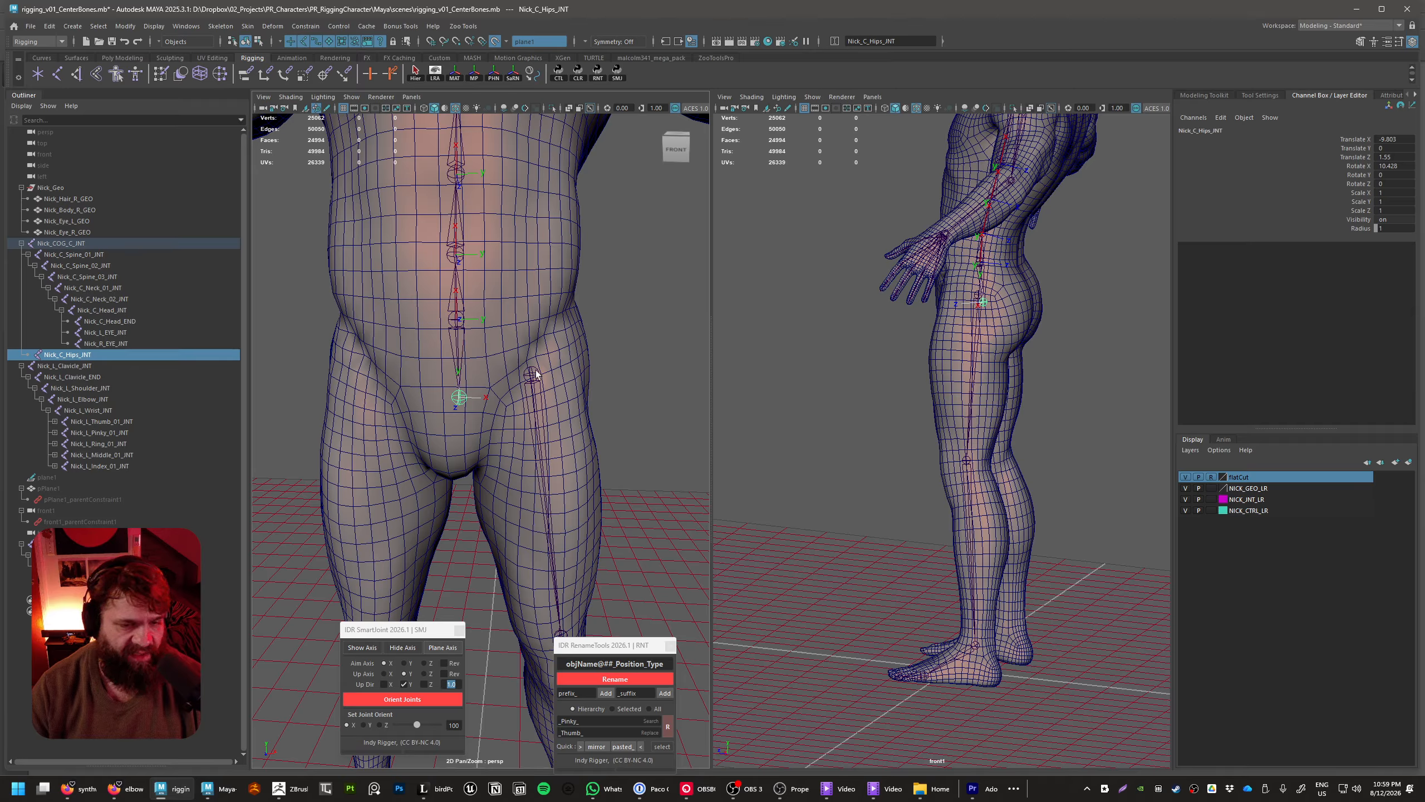
pyautogui.keyDown('shift'); pyautogui.click(532, 373); pyautogui.keyUp('shift')
pyautogui.click(674, 393)
pyautogui.click(532, 374)
pyautogui.keyDown('shift'); pyautogui.click(459, 396); pyautogui.keyUp('shift')
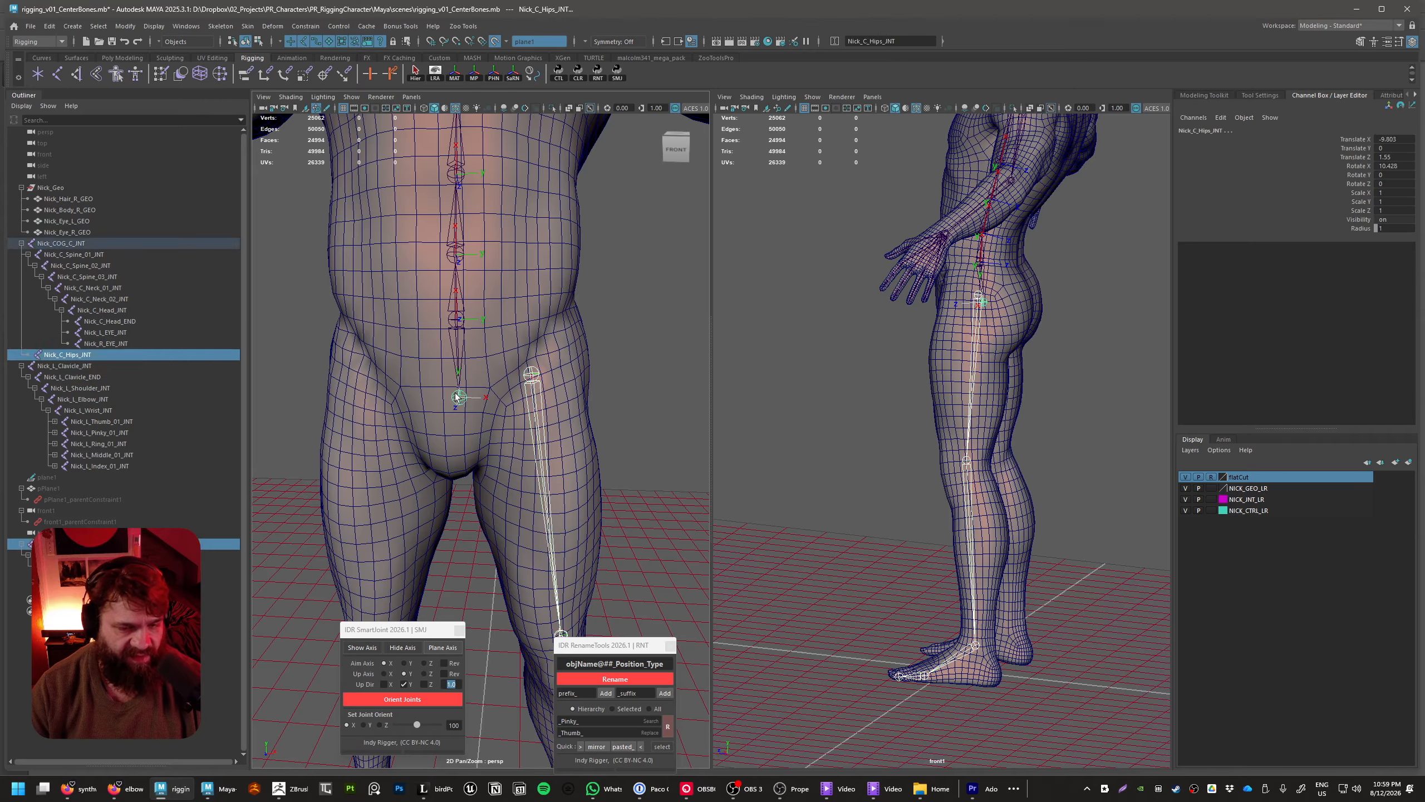
pyautogui.press('p')
pyautogui.keyDown('alt'); pyautogui.moveTo(458, 397); pyautogui.dragTo(448, 451); pyautogui.keyUp('alt')
pyautogui.hotkey('ctrl', 'z')
pyautogui.click(668, 492)
pyautogui.keyDown('alt'); pyautogui.moveTo(668, 492); pyautogui.dragTo(597, 440, button='right'); pyautogui.keyUp('alt')
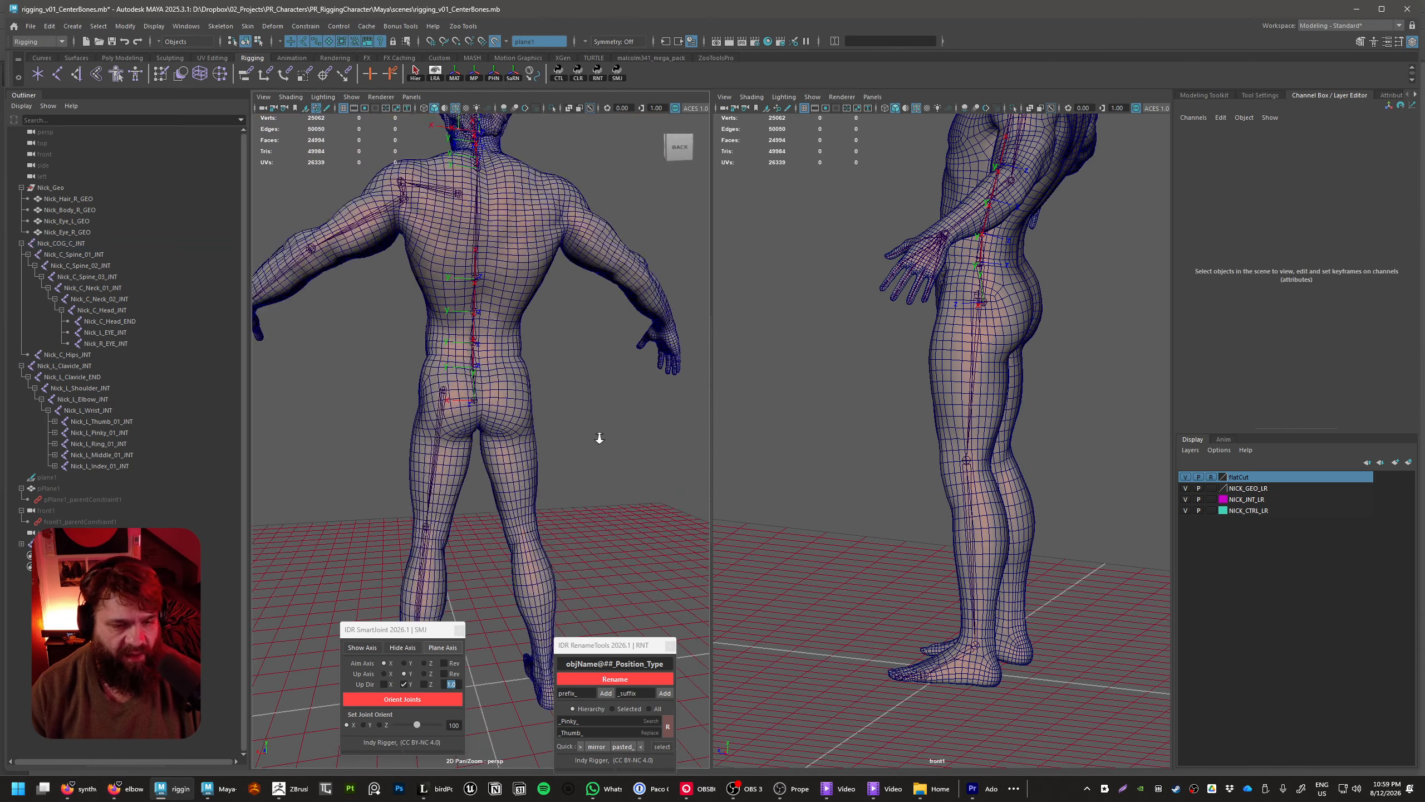
pyautogui.keyDown('alt'); pyautogui.moveTo(598, 440); pyautogui.dragTo(553, 541); pyautogui.keyUp('alt')
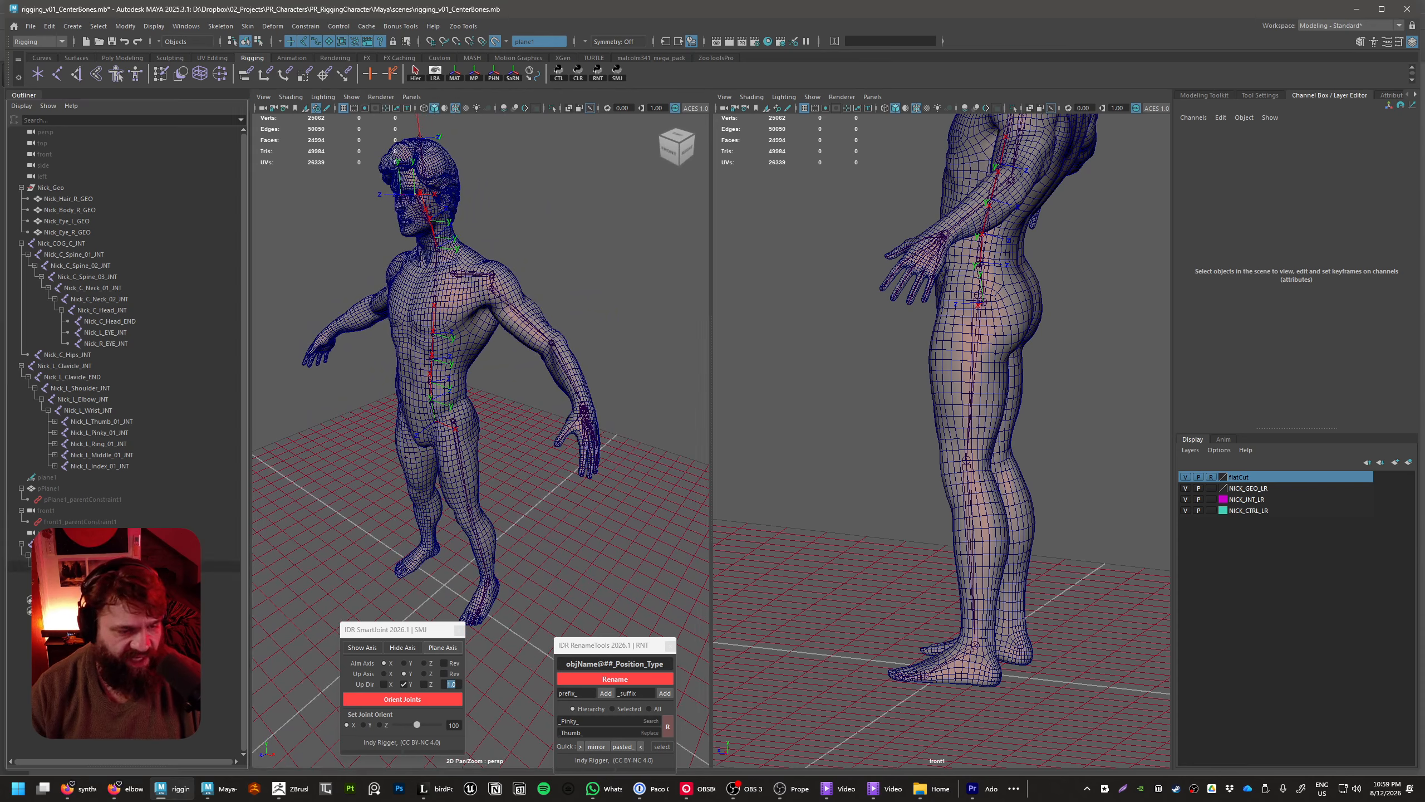
# Display the local rotation axes on every joint of the Nick_L_Thigh_INT and Nick_L_Clavicle_INT hierarchies
pyautogui.click(218, 543)
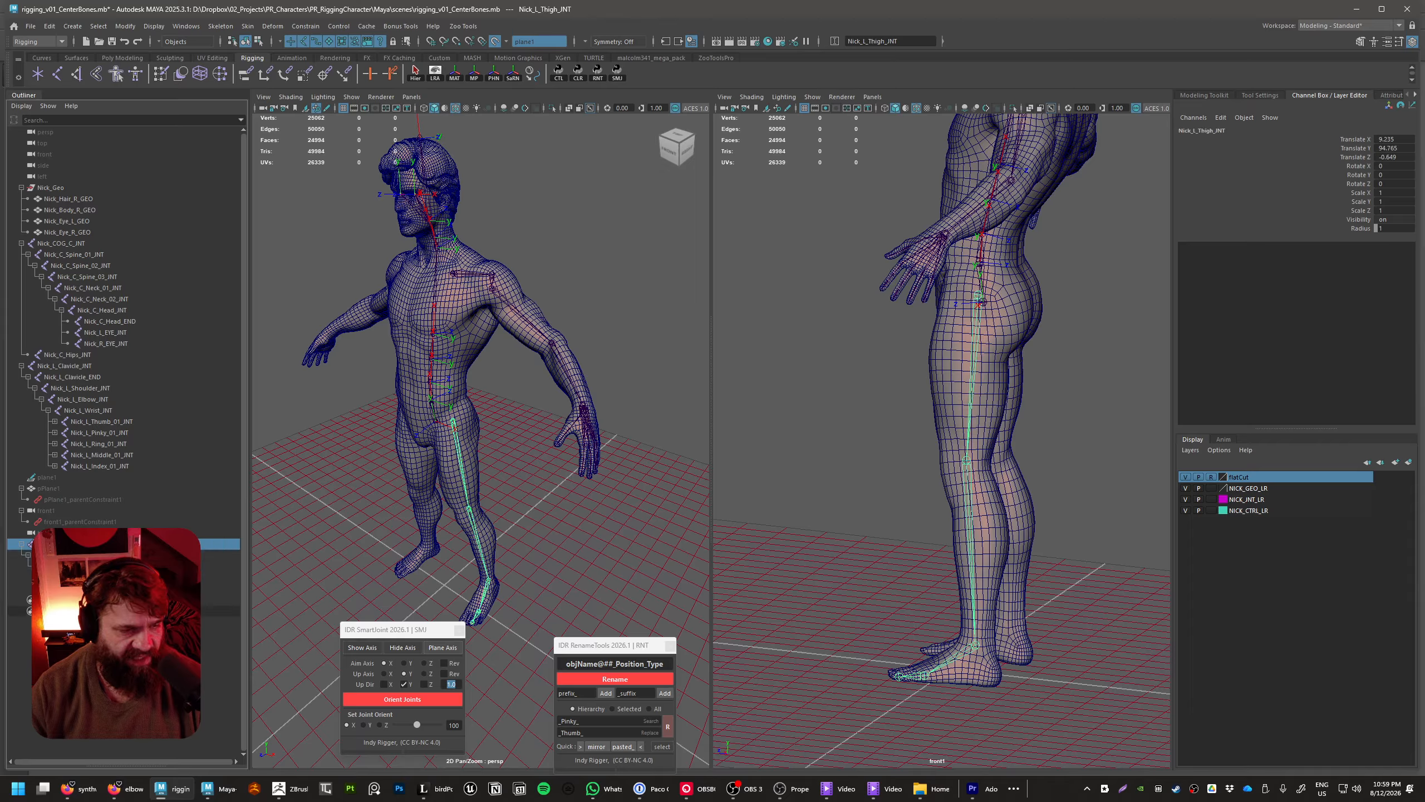
pyautogui.click(66, 370)
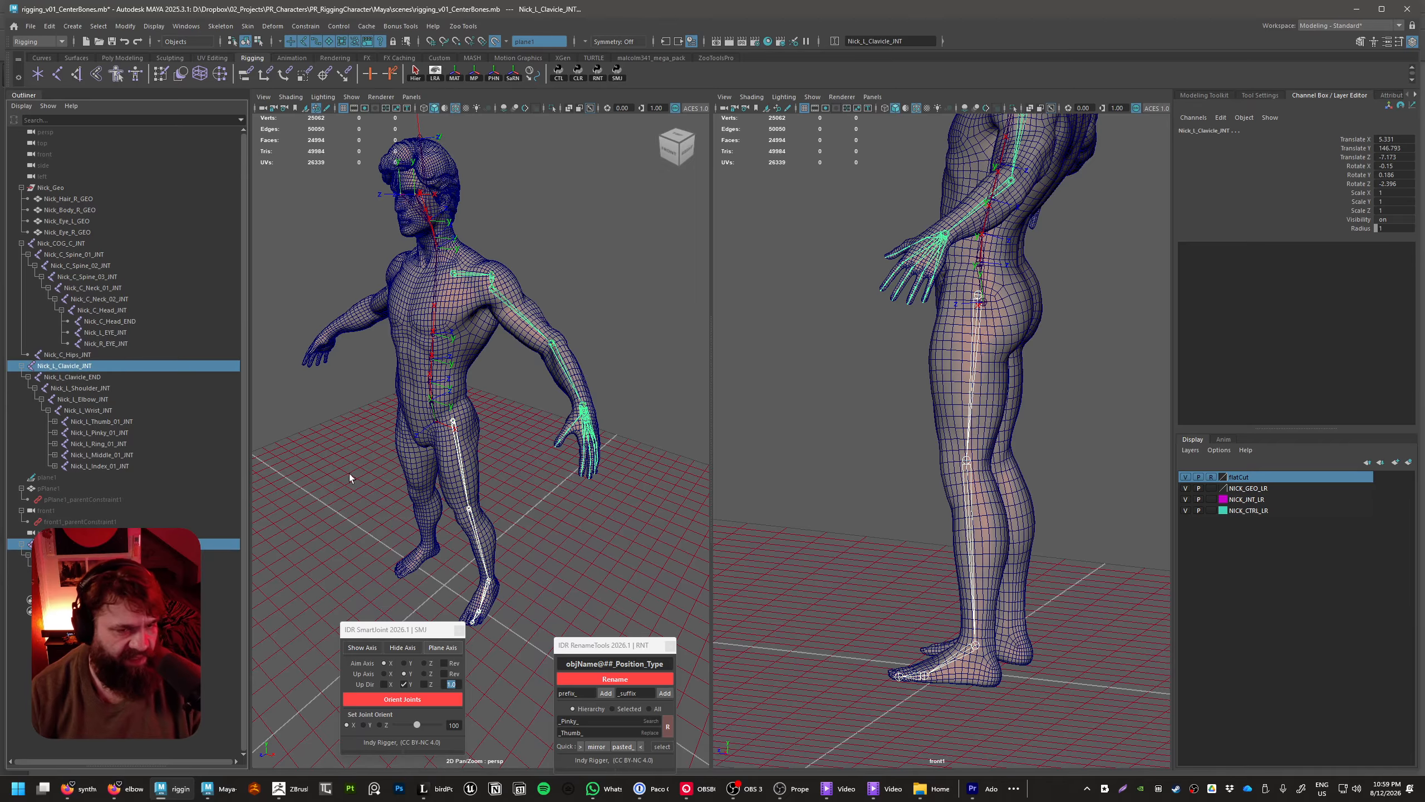
pyautogui.keyDown('alt'); pyautogui.moveTo(486, 509); pyautogui.dragTo(543, 497); pyautogui.keyUp('alt')
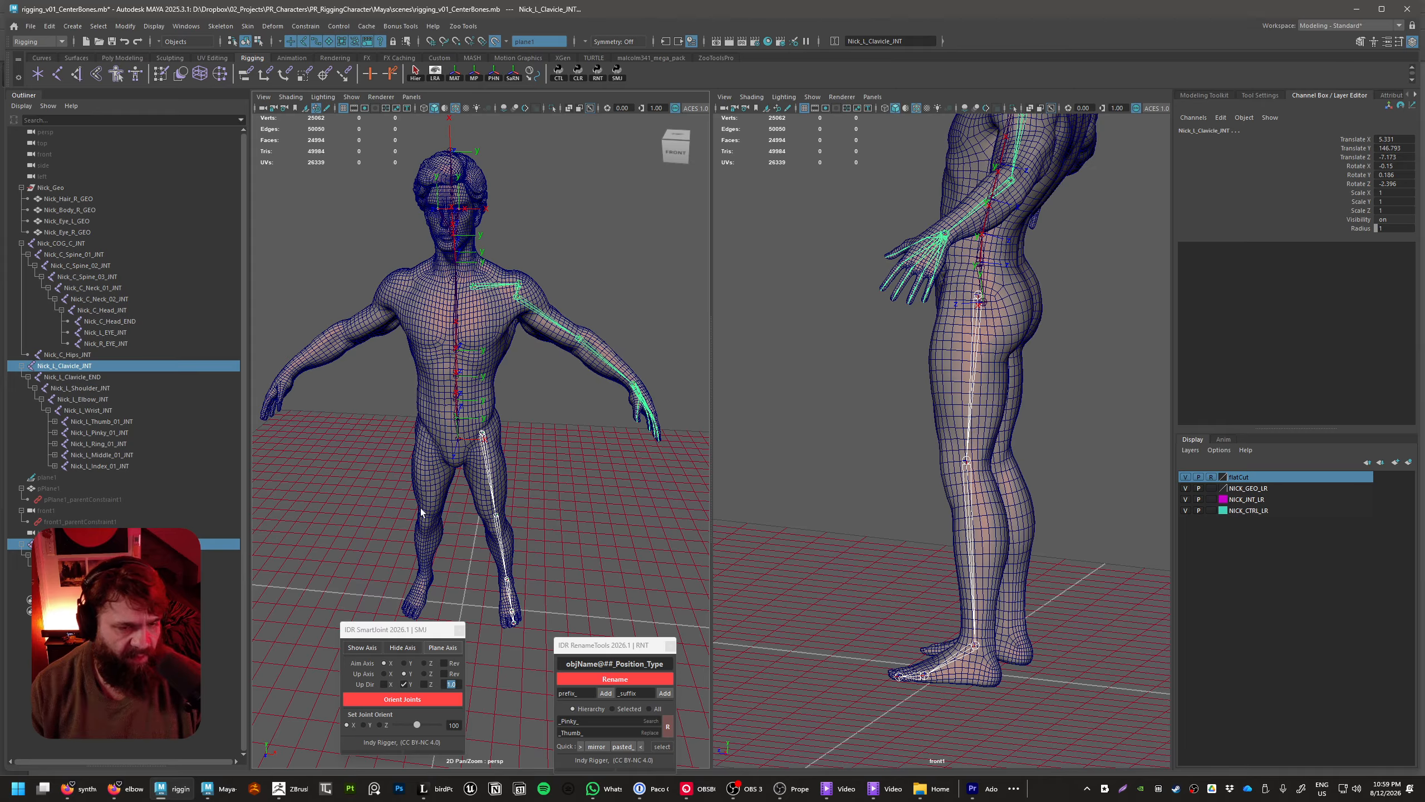
pyautogui.moveTo(524, 544)
pyautogui.keyDown('alt'); pyautogui.mouseDown()
pyautogui.moveTo(562, 532)
pyautogui.moveTo(550, 536)
pyautogui.mouseUp(); pyautogui.keyUp('alt')
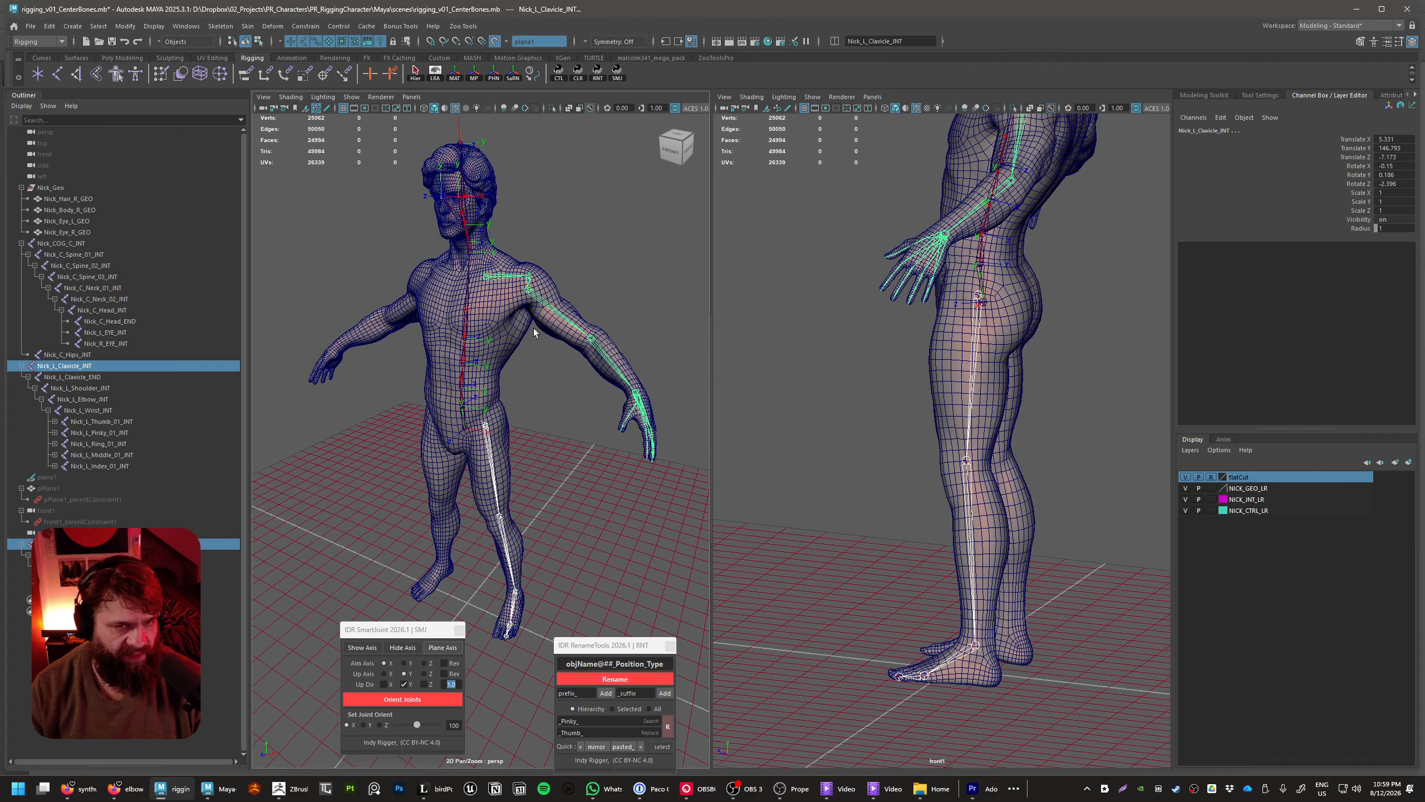
pyautogui.click(415, 73)
pyautogui.click(435, 74)
# Examine the axis orientation of the left thumb, finger, wrist and arm joints from several angles
pyautogui.keyDown('alt'); pyautogui.moveTo(504, 449); pyautogui.dragTo(526, 466); pyautogui.keyUp('alt')
pyautogui.keyDown('alt'); pyautogui.moveTo(526, 466); pyautogui.dragTo(595, 477, button='right'); pyautogui.keyUp('alt')
pyautogui.keyDown('alt'); pyautogui.moveTo(594, 477); pyautogui.dragTo(505, 426, button='middle'); pyautogui.keyUp('alt')
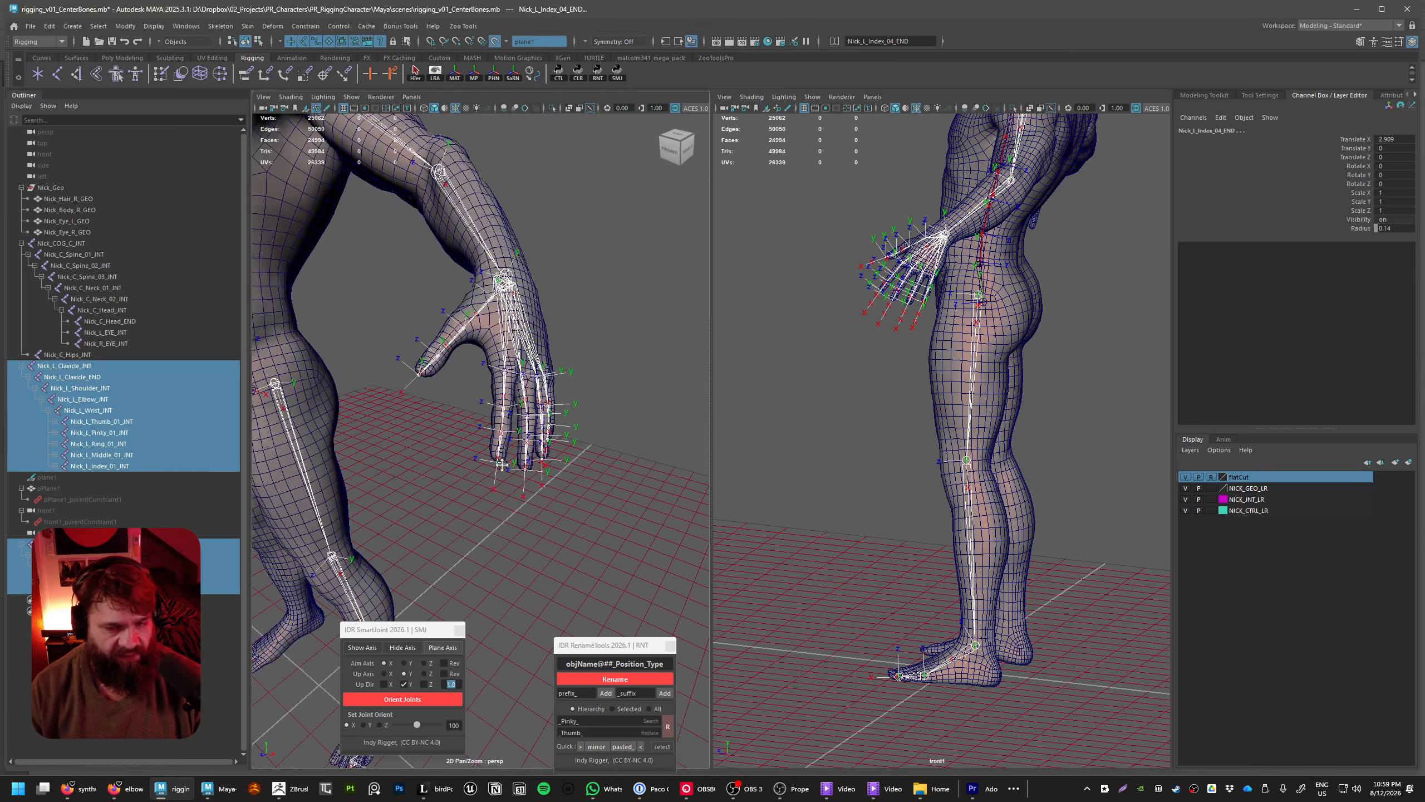
pyautogui.keyDown('alt'); pyautogui.moveTo(505, 426); pyautogui.dragTo(536, 396, button='right'); pyautogui.keyUp('alt')
pyautogui.keyDown('alt'); pyautogui.moveTo(536, 396); pyautogui.dragTo(544, 442, button='middle'); pyautogui.keyUp('alt')
pyautogui.keyDown('alt'); pyautogui.moveTo(543, 442); pyautogui.dragTo(424, 468); pyautogui.keyUp('alt')
pyautogui.keyDown('alt'); pyautogui.moveTo(389, 393); pyautogui.dragTo(457, 468, button='middle'); pyautogui.keyUp('alt')
pyautogui.keyDown('alt'); pyautogui.moveTo(393, 468); pyautogui.dragTo(494, 466, button='right'); pyautogui.keyUp('alt')
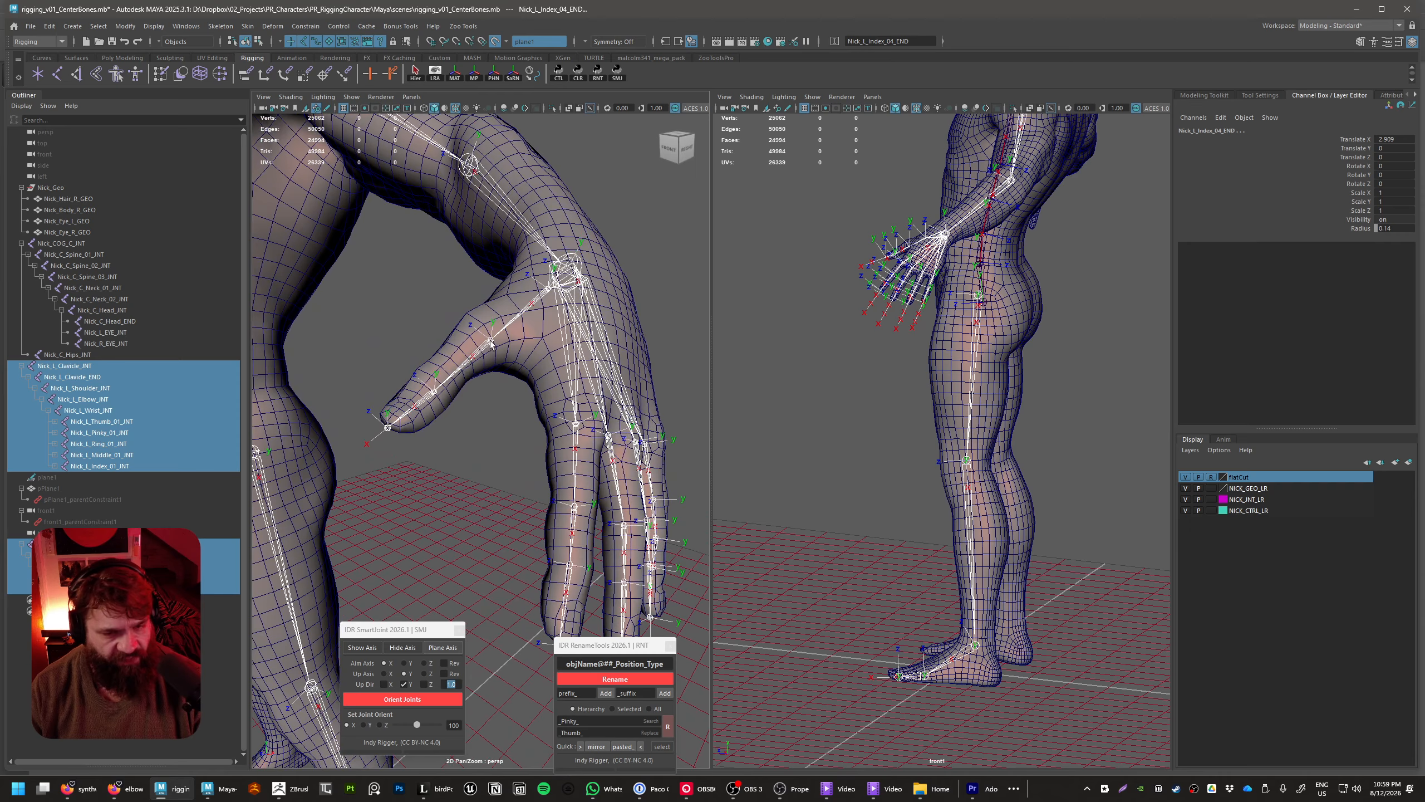
pyautogui.keyDown('alt'); pyautogui.moveTo(405, 427); pyautogui.dragTo(503, 477); pyautogui.keyUp('alt')
pyautogui.keyDown('alt'); pyautogui.moveTo(518, 488); pyautogui.dragTo(467, 449, button='middle'); pyautogui.keyUp('alt')
pyautogui.keyDown('alt'); pyautogui.moveTo(467, 448); pyautogui.dragTo(486, 469); pyautogui.keyUp('alt')
pyautogui.moveTo(405, 406)
pyautogui.keyDown('alt'); pyautogui.mouseDown()
pyautogui.moveTo(583, 496)
pyautogui.moveTo(507, 490)
pyautogui.moveTo(455, 412)
pyautogui.moveTo(449, 368)
pyautogui.moveTo(415, 399)
pyautogui.moveTo(431, 409)
pyautogui.mouseUp(); pyautogui.keyUp('alt')
pyautogui.keyDown('alt'); pyautogui.moveTo(431, 409); pyautogui.dragTo(473, 445, button='middle'); pyautogui.keyUp('alt')
pyautogui.keyDown('alt'); pyautogui.moveTo(473, 446); pyautogui.dragTo(640, 438); pyautogui.keyUp('alt')
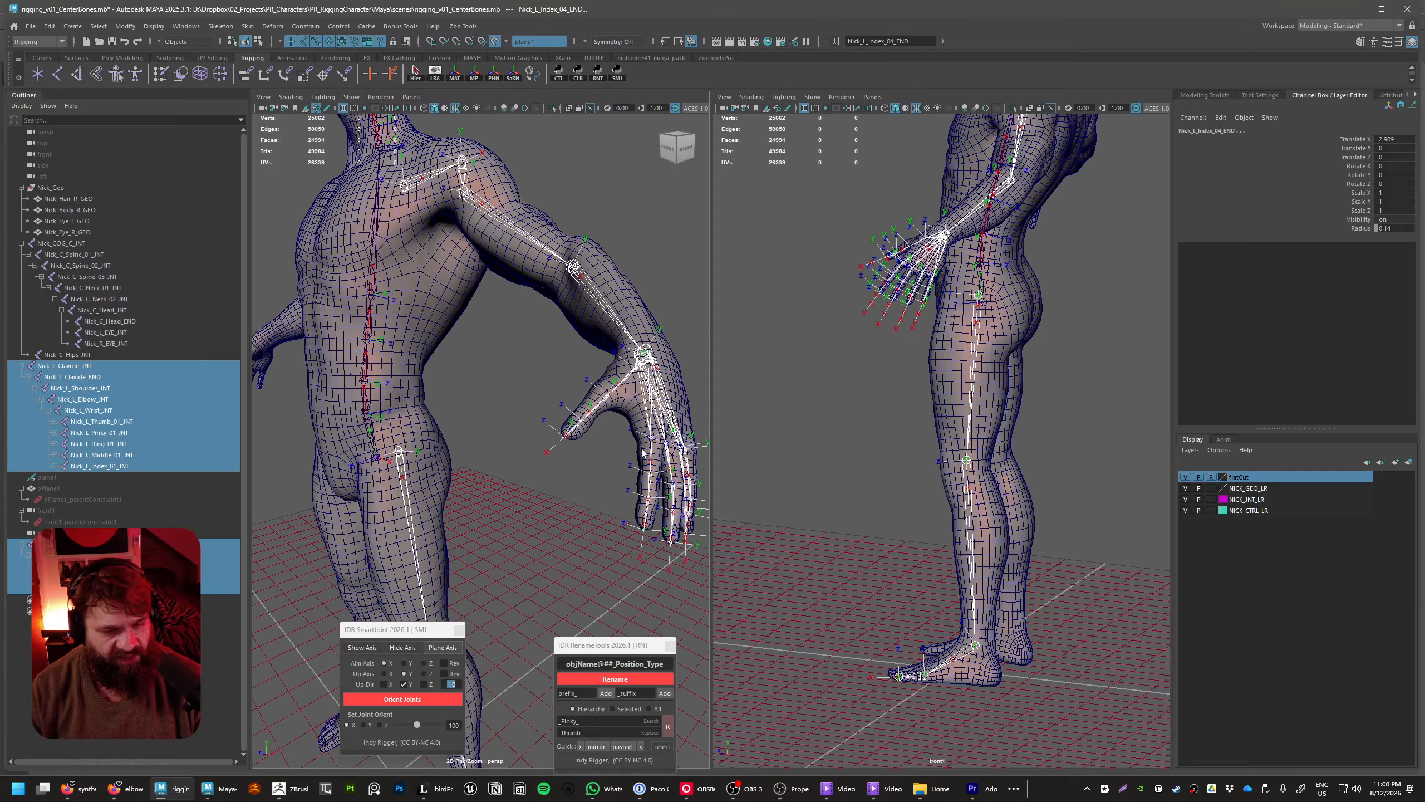
pyautogui.keyDown('alt'); pyautogui.moveTo(640, 438); pyautogui.dragTo(553, 452, button='middle'); pyautogui.keyUp('alt')
pyautogui.keyDown('alt'); pyautogui.moveTo(552, 452); pyautogui.dragTo(629, 467); pyautogui.keyUp('alt')
pyautogui.keyDown('alt'); pyautogui.moveTo(628, 467); pyautogui.dragTo(544, 514, button='middle'); pyautogui.keyUp('alt')
pyautogui.keyDown('alt'); pyautogui.moveTo(543, 513); pyautogui.dragTo(562, 375, button='right'); pyautogui.keyUp('alt')
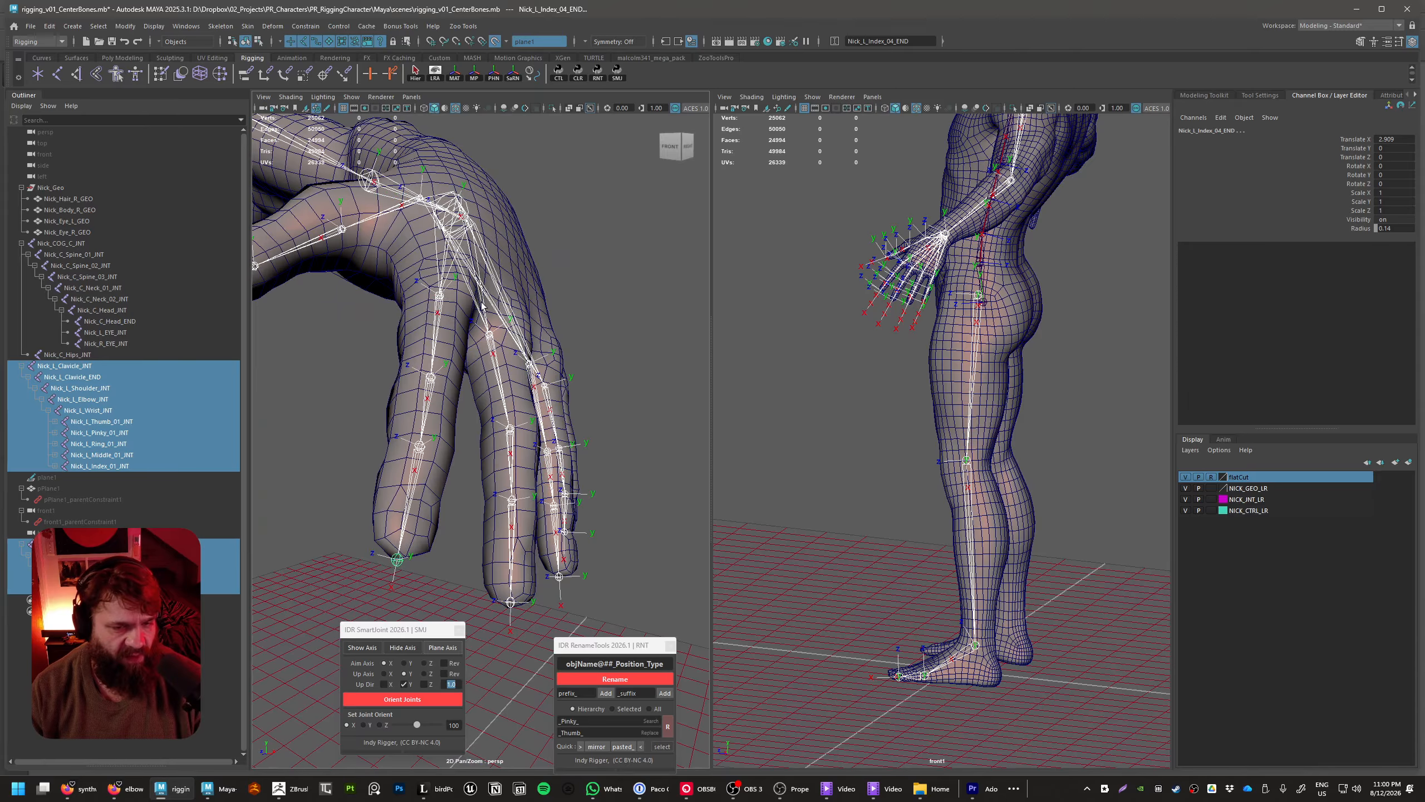
pyautogui.keyDown('alt'); pyautogui.moveTo(433, 302); pyautogui.dragTo(514, 400); pyautogui.keyUp('alt')
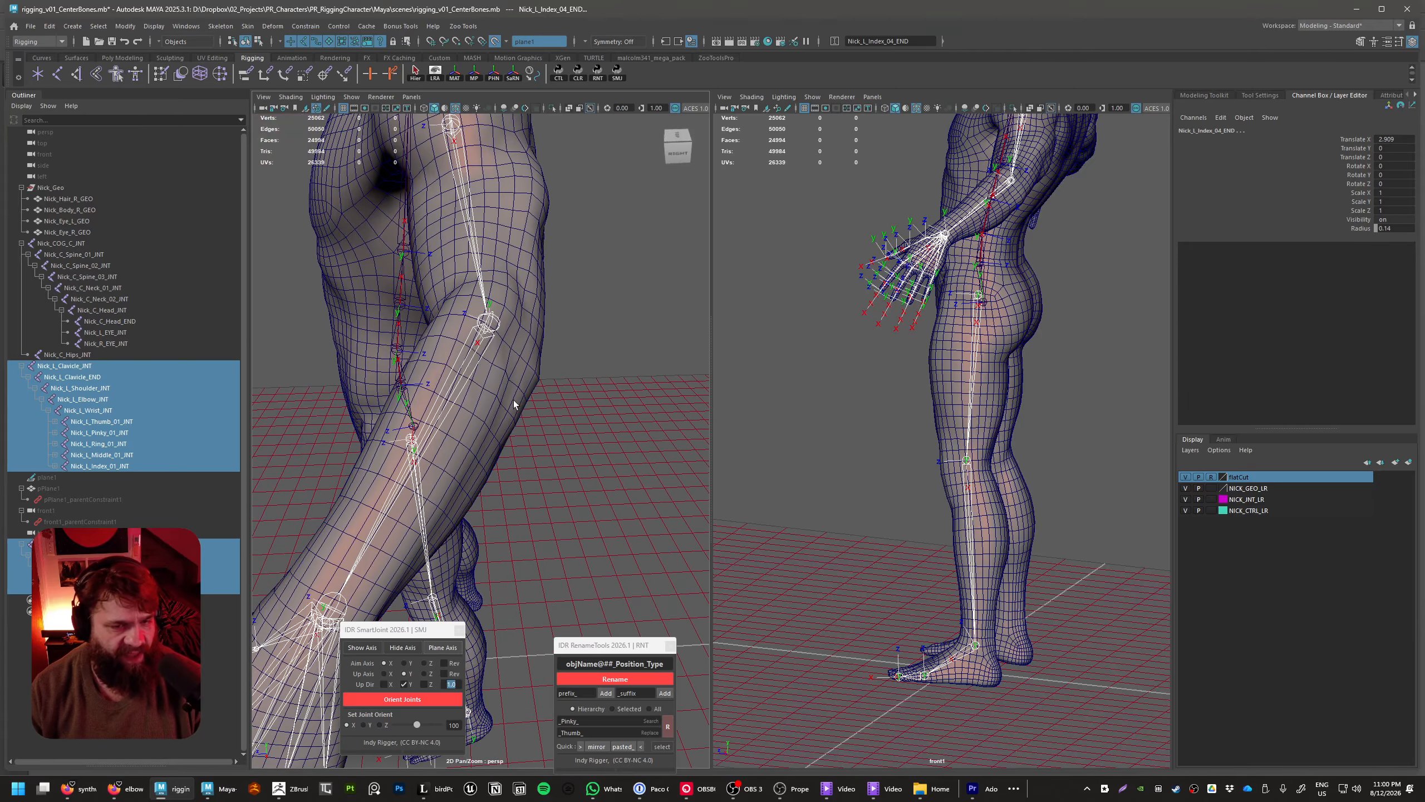
# Select Nick_L_Elbow_INT and set the SmartJoint joint-orient maximum range to 90 degrees
pyautogui.click(578, 374)
pyautogui.click(497, 323)
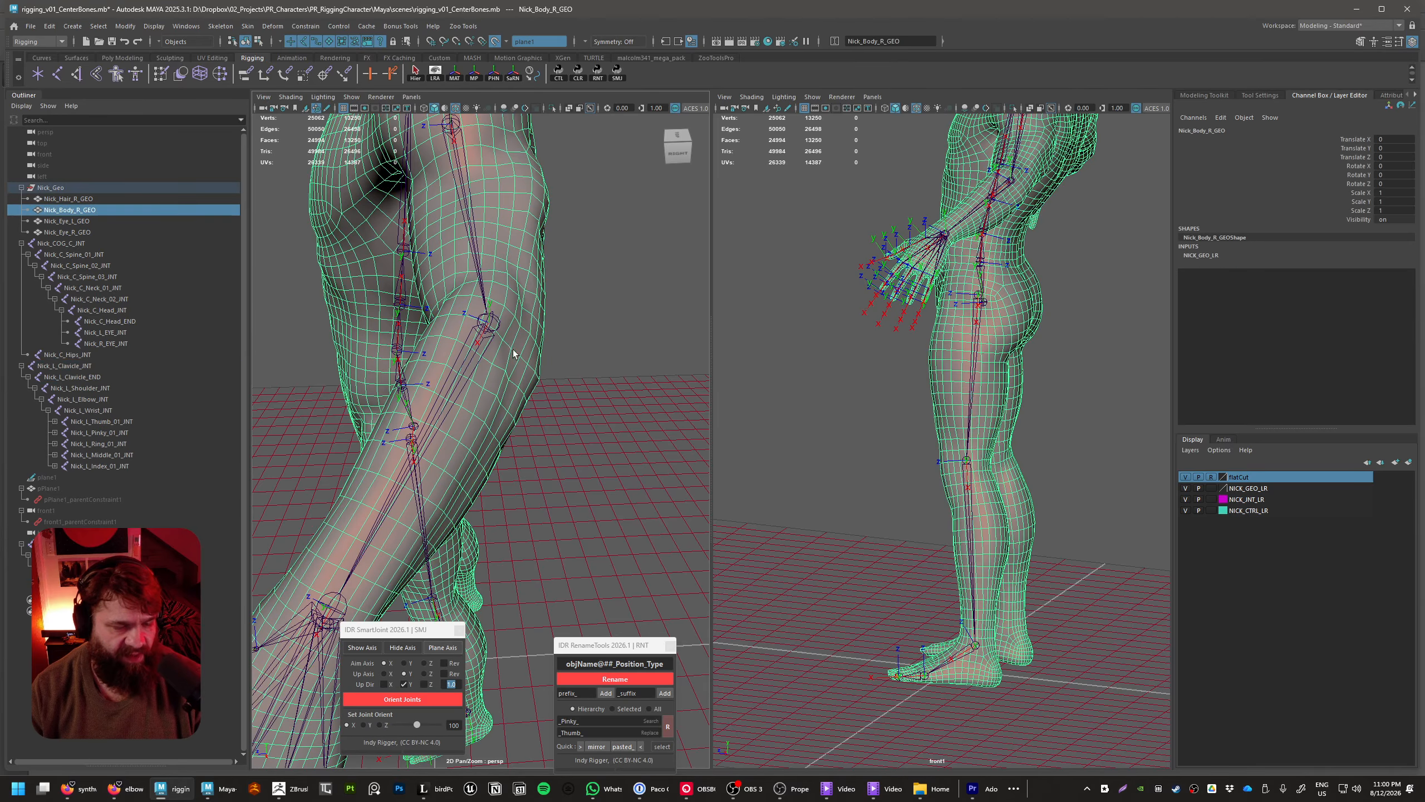
pyautogui.click(556, 378)
pyautogui.click(494, 317)
pyautogui.keyDown('alt'); pyautogui.moveTo(547, 419); pyautogui.dragTo(580, 422, button='middle'); pyautogui.keyUp('alt')
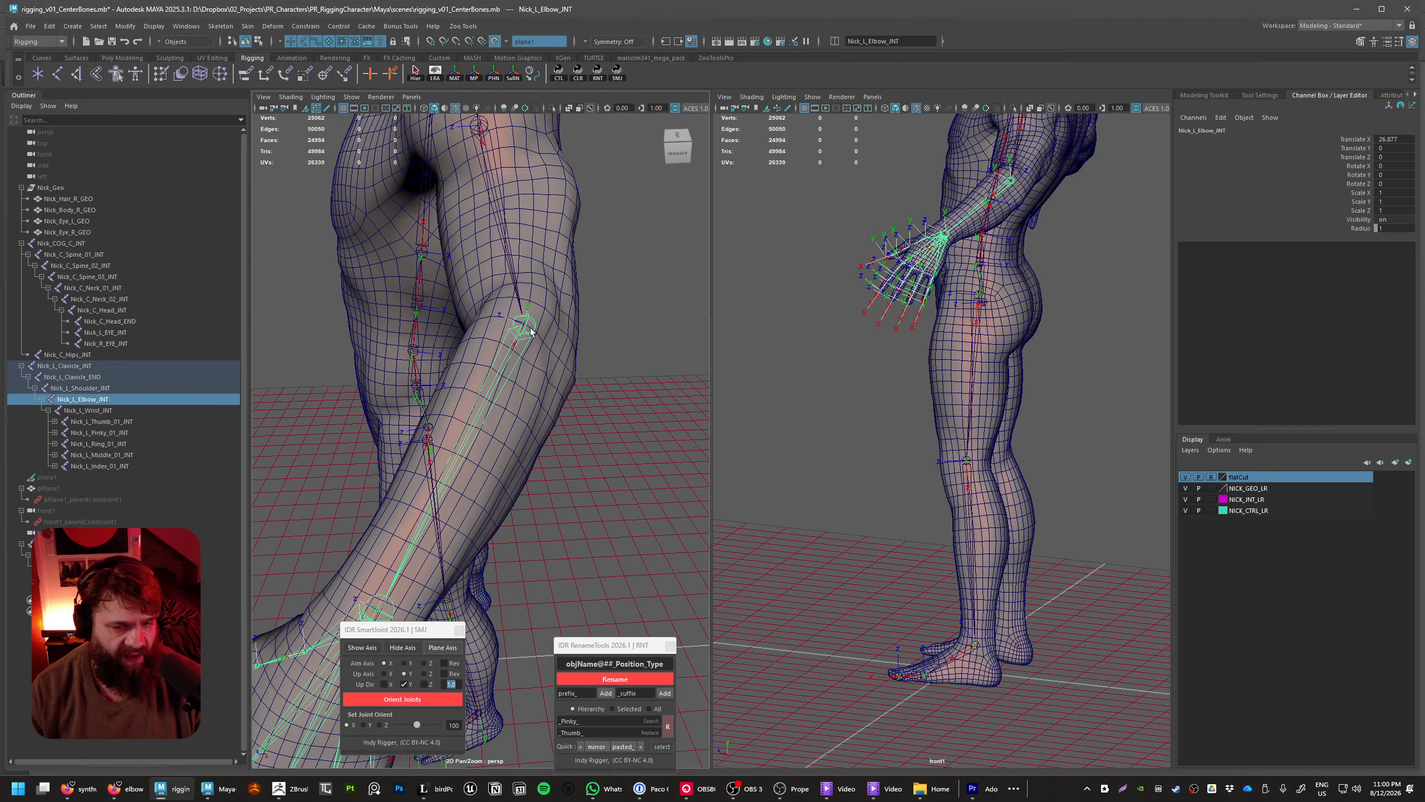
pyautogui.moveTo(594, 644); pyautogui.dragTo(604, 454)
pyautogui.moveTo(393, 632); pyautogui.dragTo(618, 317)
pyautogui.write('90')
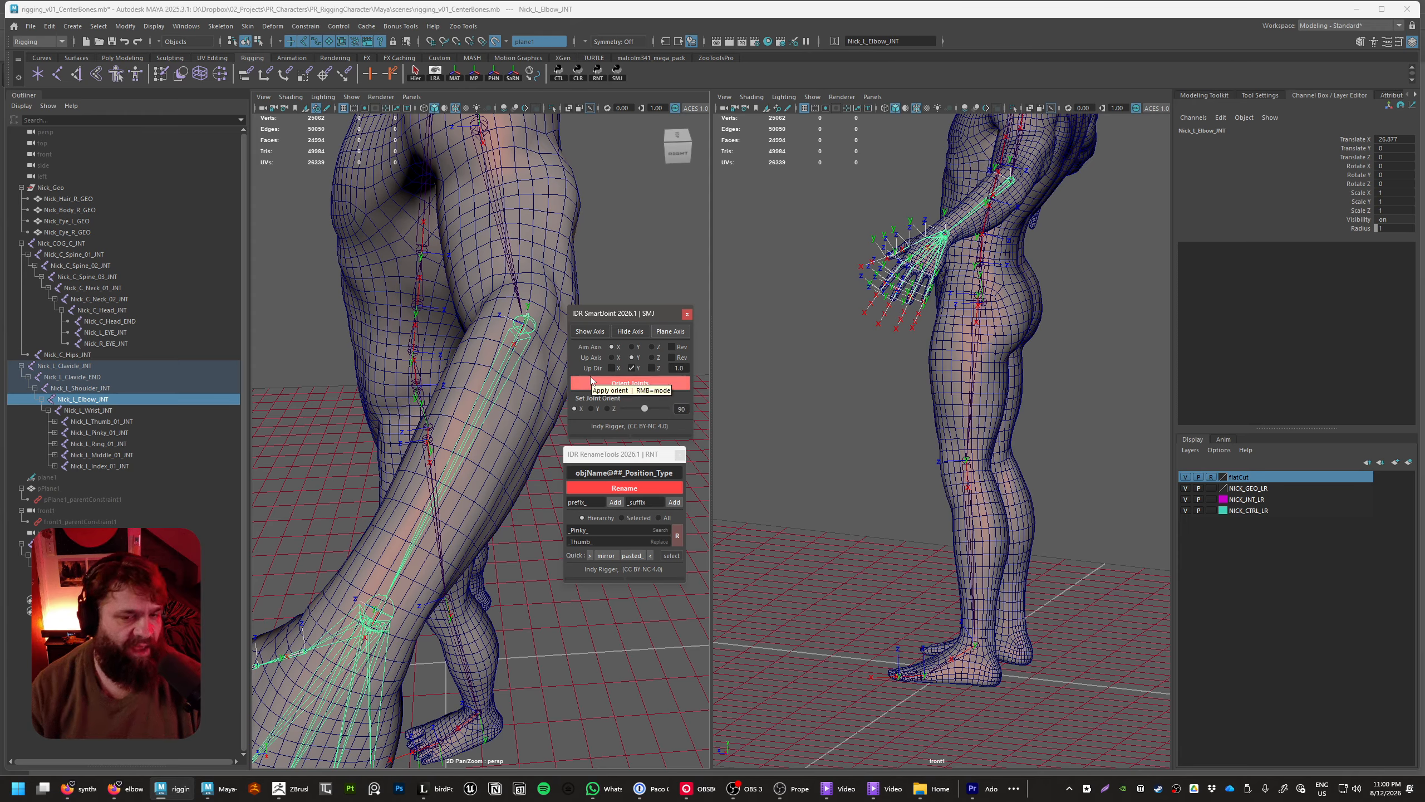
pyautogui.click(591, 382)
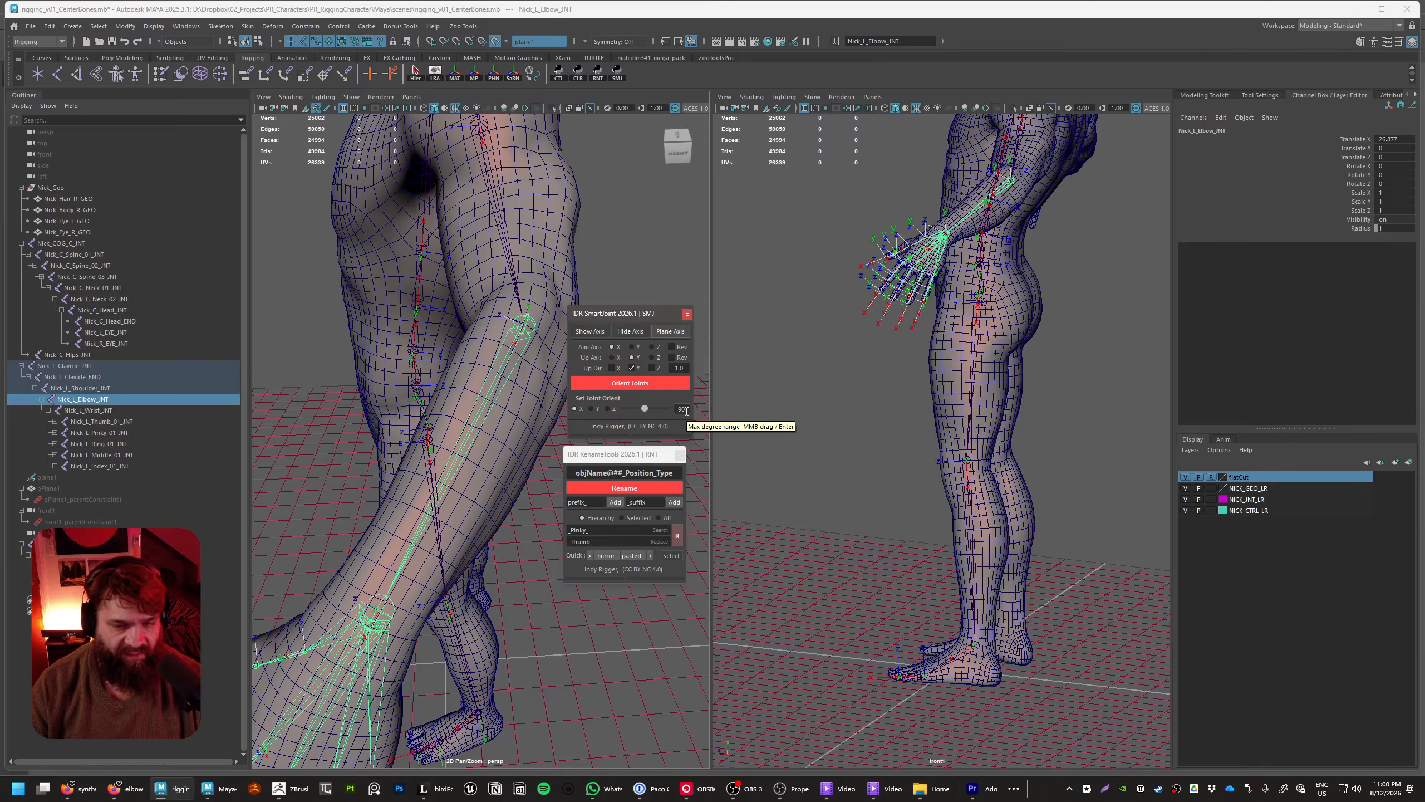
pyautogui.moveTo(644, 409); pyautogui.dragTo(679, 419)
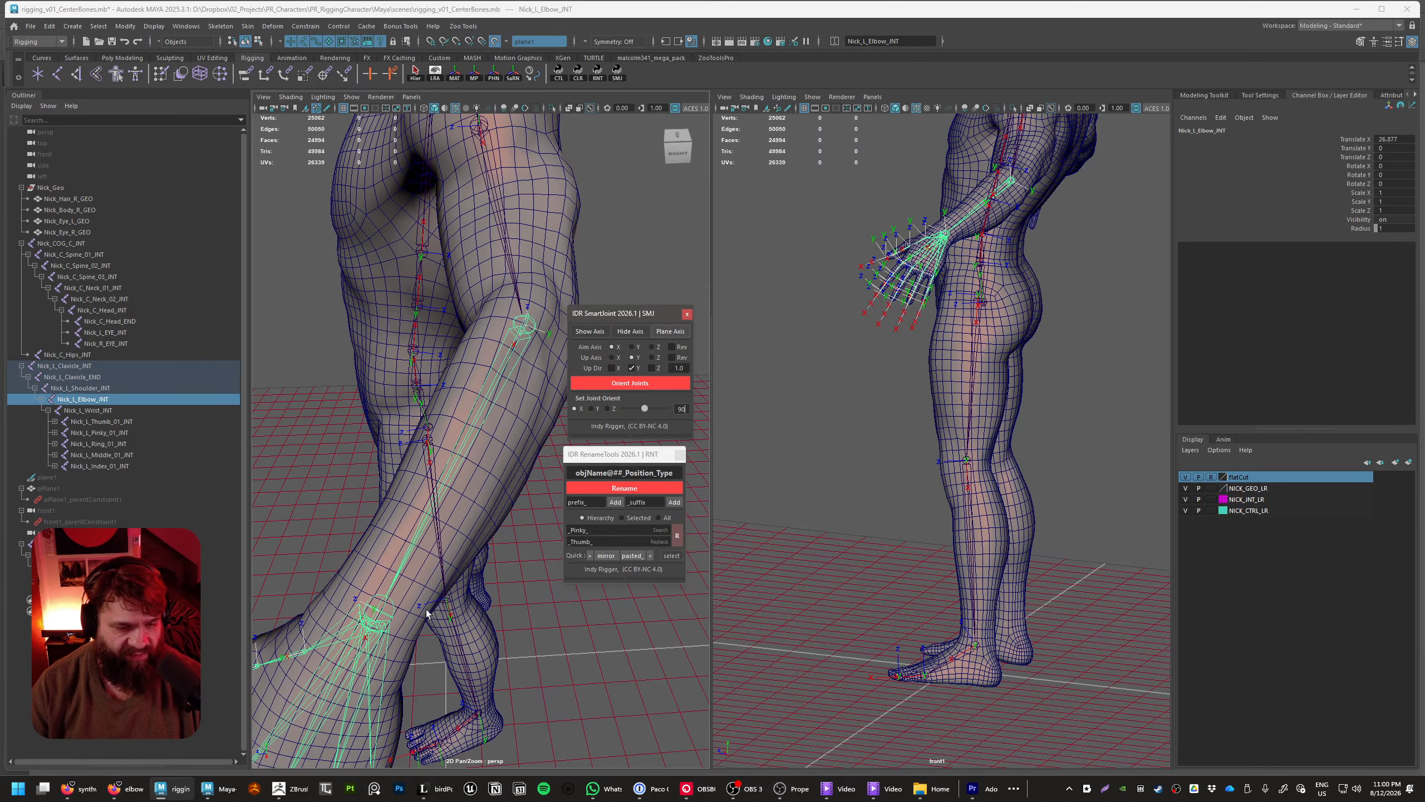
# Examine the axis directions at Nick_L_Wrist_INT and Nick_L_Elbow_INT relative to the rest of the left arm
pyautogui.keyDown('alt'); pyautogui.moveTo(430, 613); pyautogui.dragTo(435, 438); pyautogui.keyUp('alt')
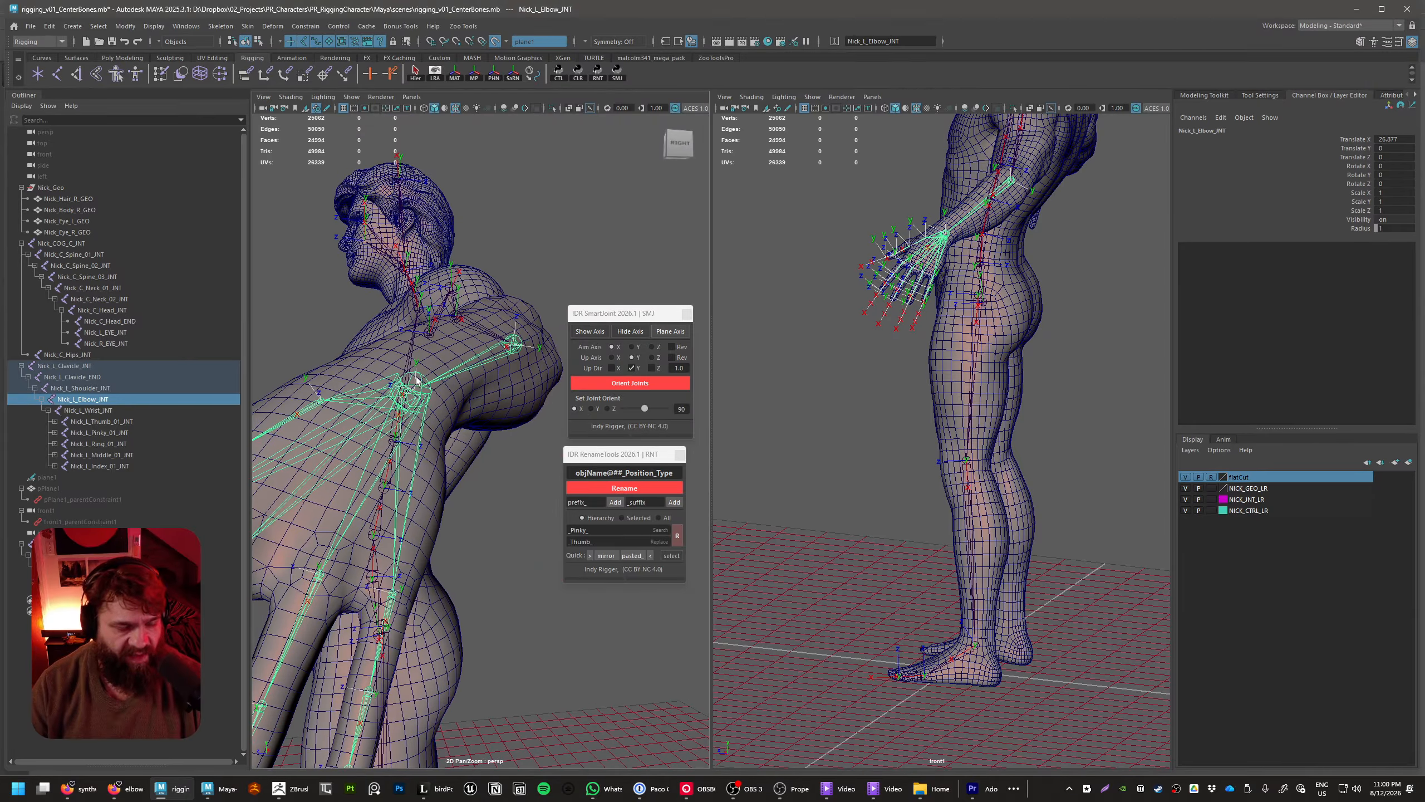
pyautogui.keyDown('alt'); pyautogui.moveTo(415, 380); pyautogui.dragTo(389, 453); pyautogui.keyUp('alt')
pyautogui.keyDown('alt'); pyautogui.moveTo(331, 508); pyautogui.dragTo(411, 427); pyautogui.keyUp('alt')
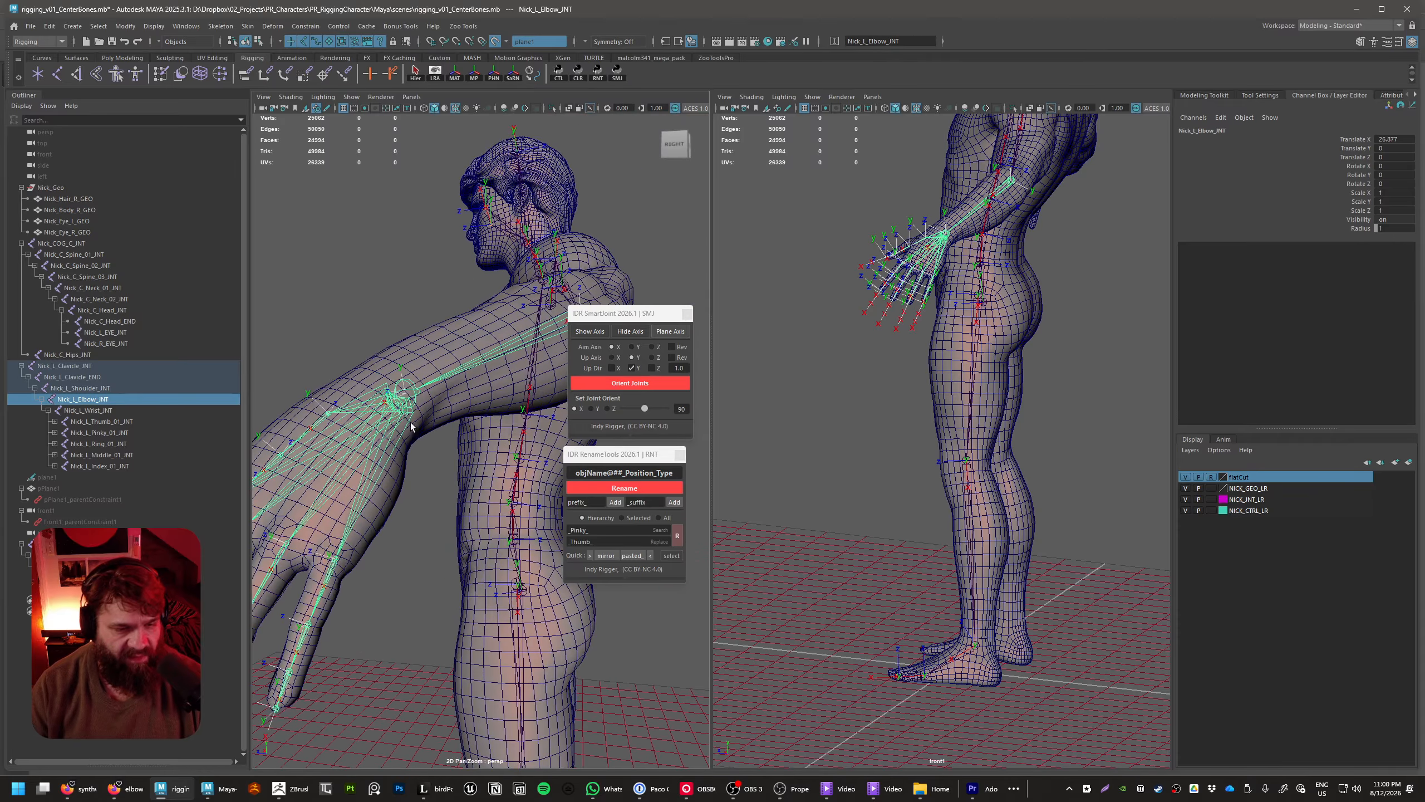
pyautogui.click(413, 391)
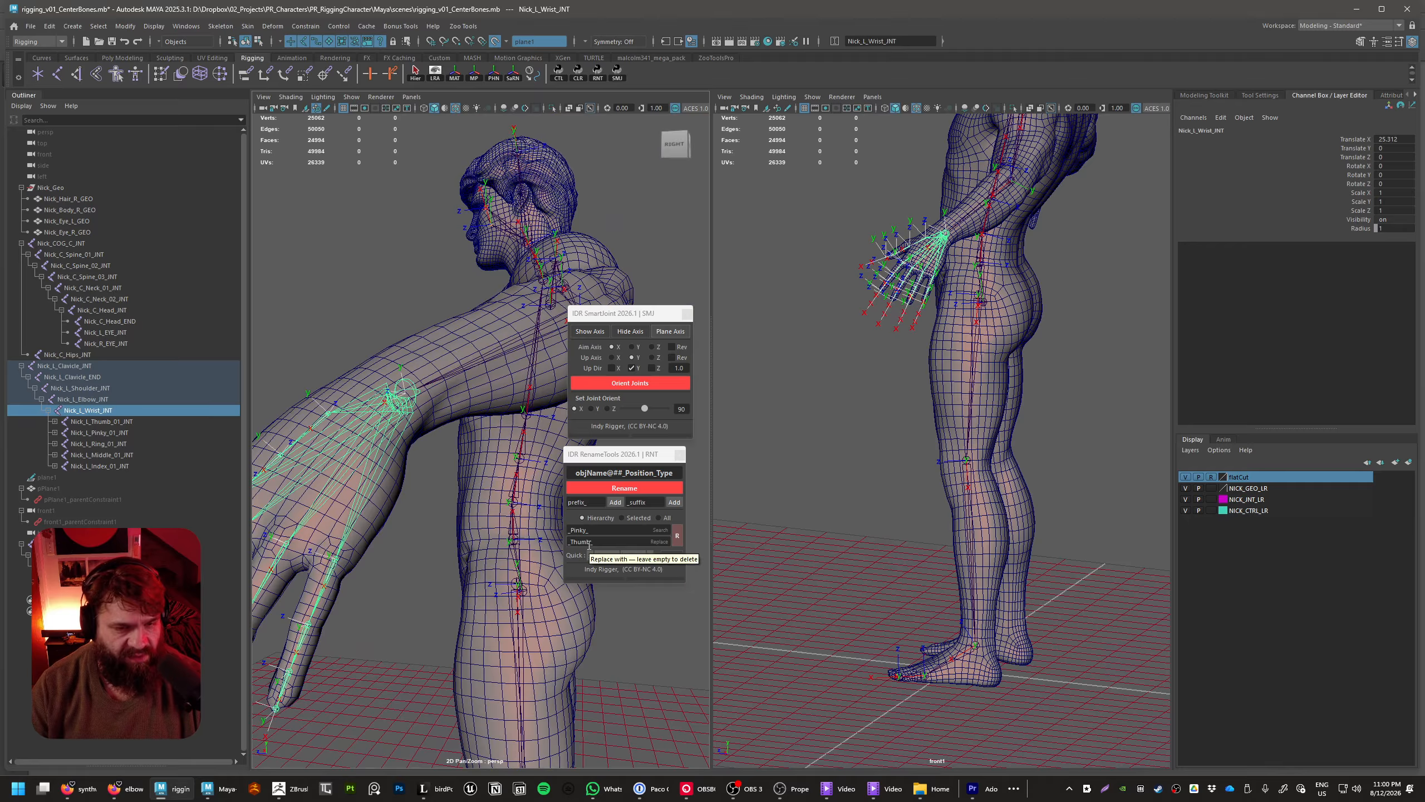
pyautogui.moveTo(484, 496)
pyautogui.keyDown('alt'); pyautogui.mouseDown()
pyautogui.moveTo(341, 621)
pyautogui.moveTo(388, 457)
pyautogui.moveTo(373, 508)
pyautogui.moveTo(468, 536)
pyautogui.moveTo(413, 496)
pyautogui.moveTo(421, 522)
pyautogui.moveTo(401, 529)
pyautogui.moveTo(465, 499)
pyautogui.mouseUp(); pyautogui.keyUp('alt')
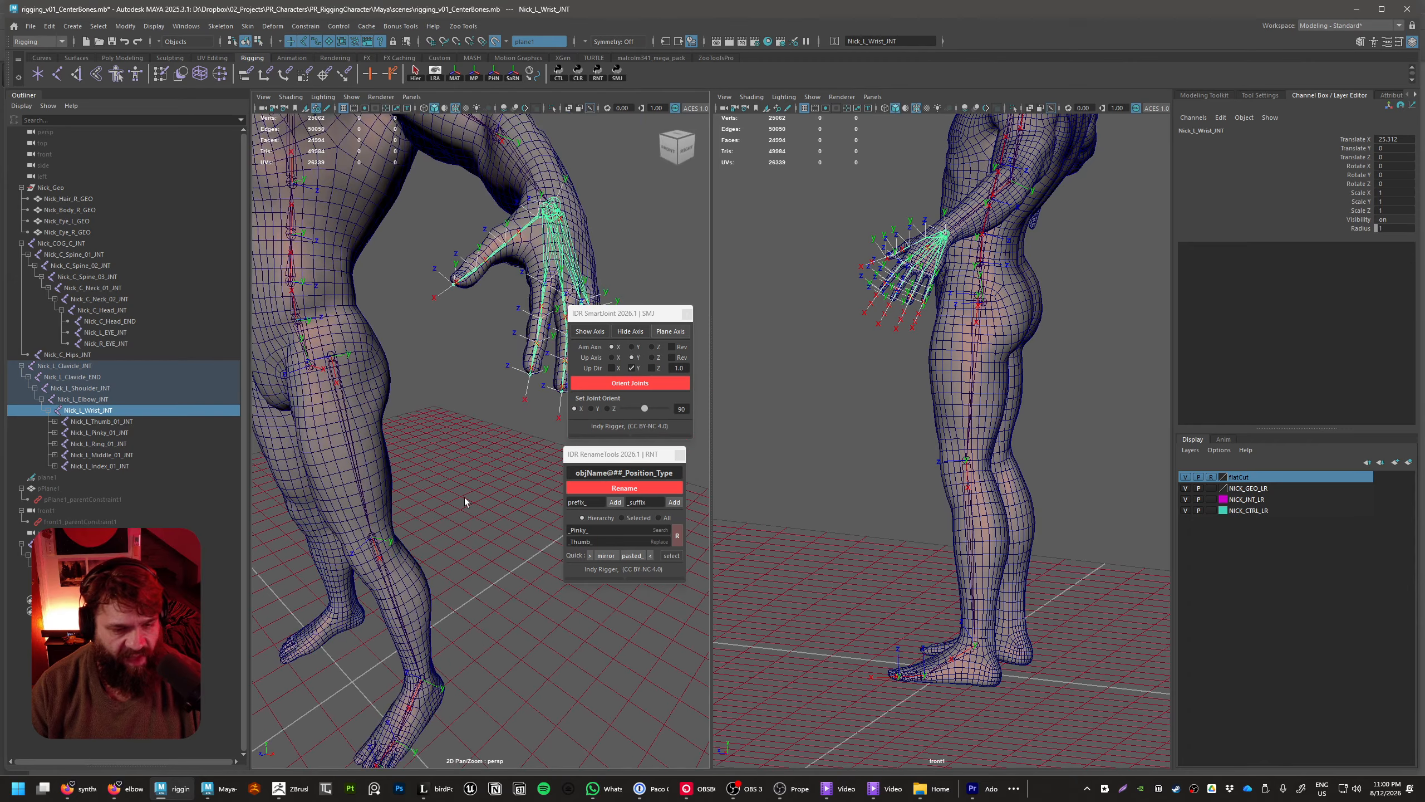
pyautogui.keyDown('alt'); pyautogui.moveTo(478, 279); pyautogui.dragTo(466, 351); pyautogui.keyUp('alt')
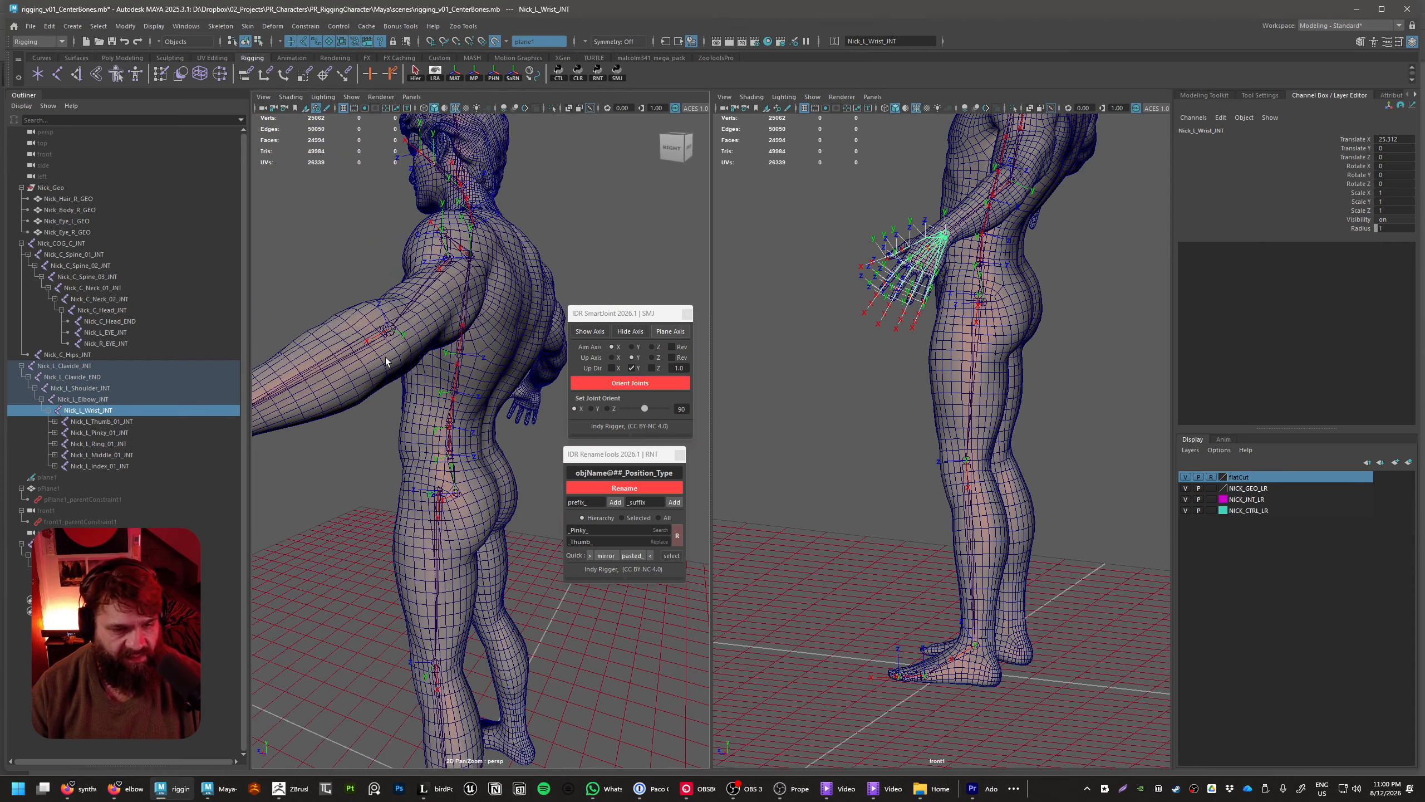
pyautogui.keyDown('alt'); pyautogui.moveTo(349, 416); pyautogui.dragTo(423, 461); pyautogui.keyUp('alt')
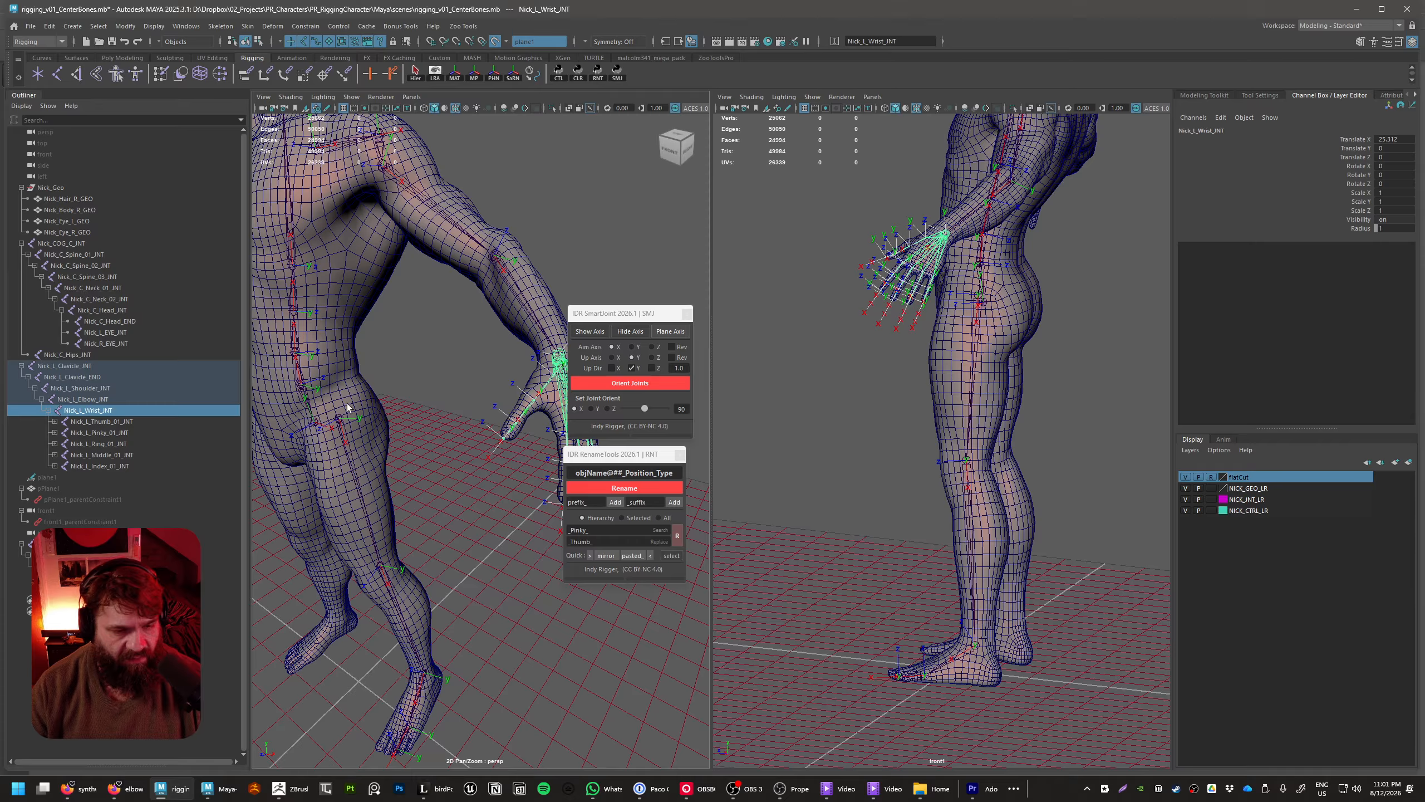
pyautogui.keyDown('alt'); pyautogui.moveTo(348, 408); pyautogui.dragTo(264, 402, button='middle'); pyautogui.keyUp('alt')
pyautogui.keyDown('alt'); pyautogui.moveTo(393, 393); pyautogui.dragTo(481, 382, button='right'); pyautogui.keyUp('alt')
pyautogui.keyDown('alt'); pyautogui.moveTo(482, 382); pyautogui.dragTo(498, 437, button='middle'); pyautogui.keyUp('alt')
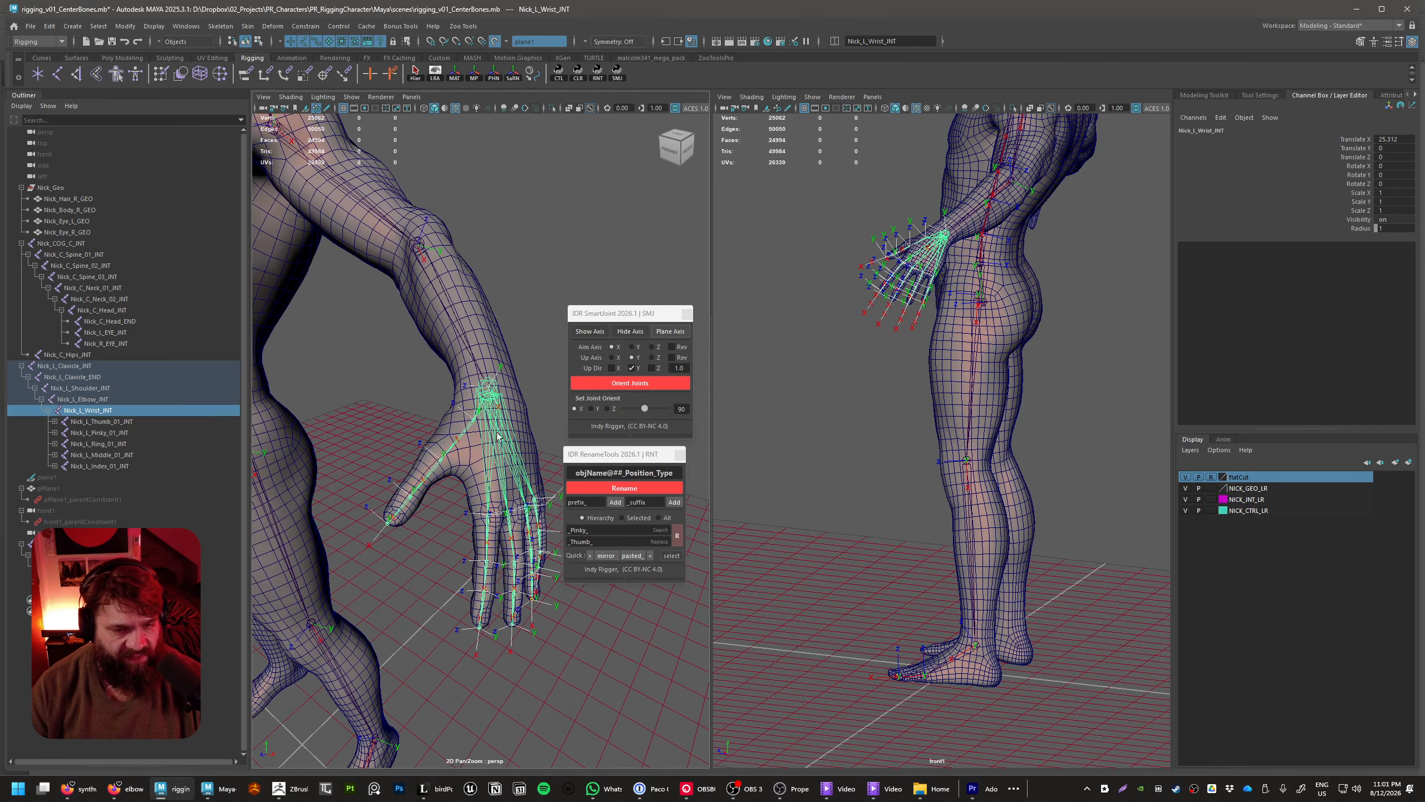
pyautogui.click(552, 429)
pyautogui.click(505, 435)
pyautogui.keyDown('alt'); pyautogui.moveTo(470, 523); pyautogui.dragTo(460, 504); pyautogui.keyUp('alt')
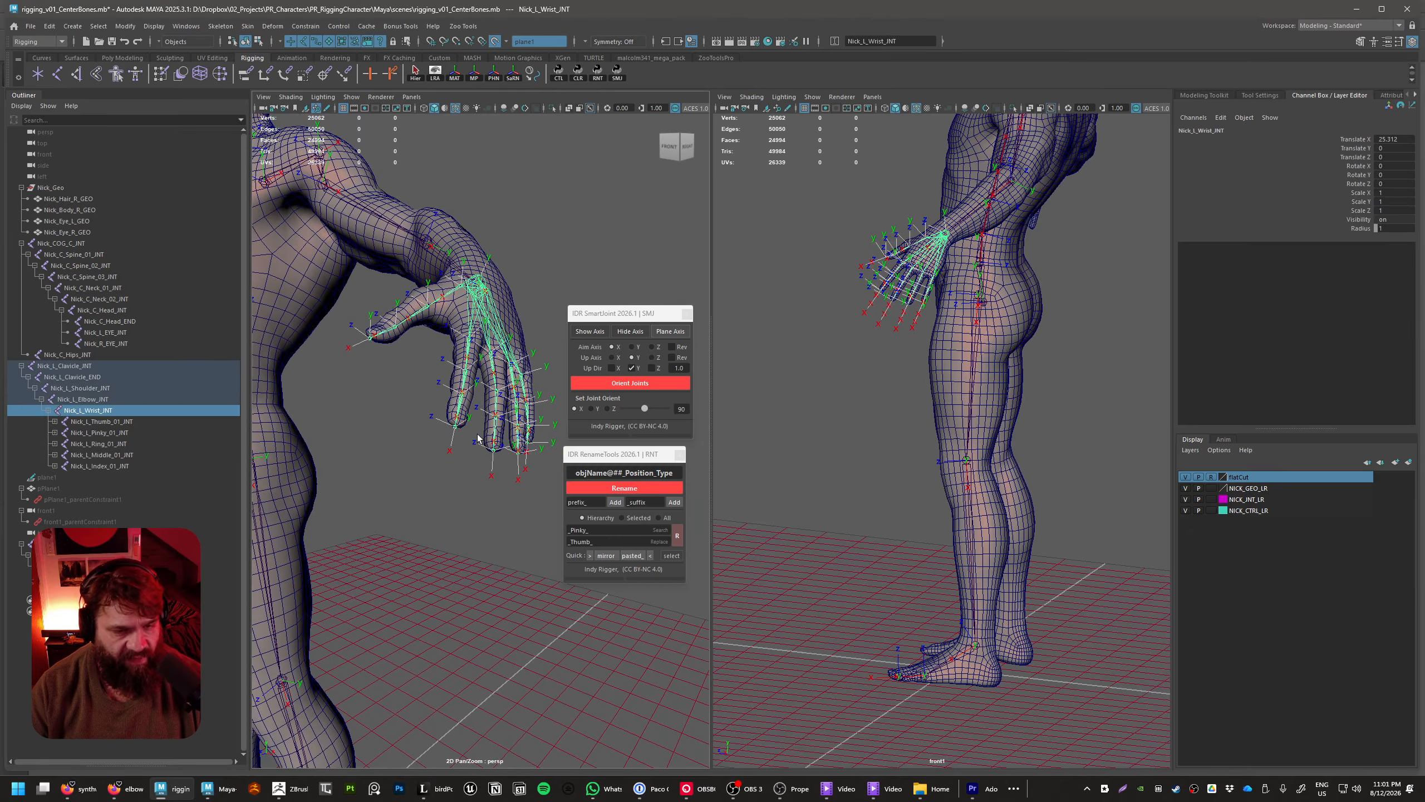
pyautogui.keyDown('alt'); pyautogui.moveTo(477, 438); pyautogui.dragTo(454, 408); pyautogui.keyUp('alt')
pyautogui.keyDown('alt'); pyautogui.moveTo(476, 374); pyautogui.dragTo(443, 408); pyautogui.keyUp('alt')
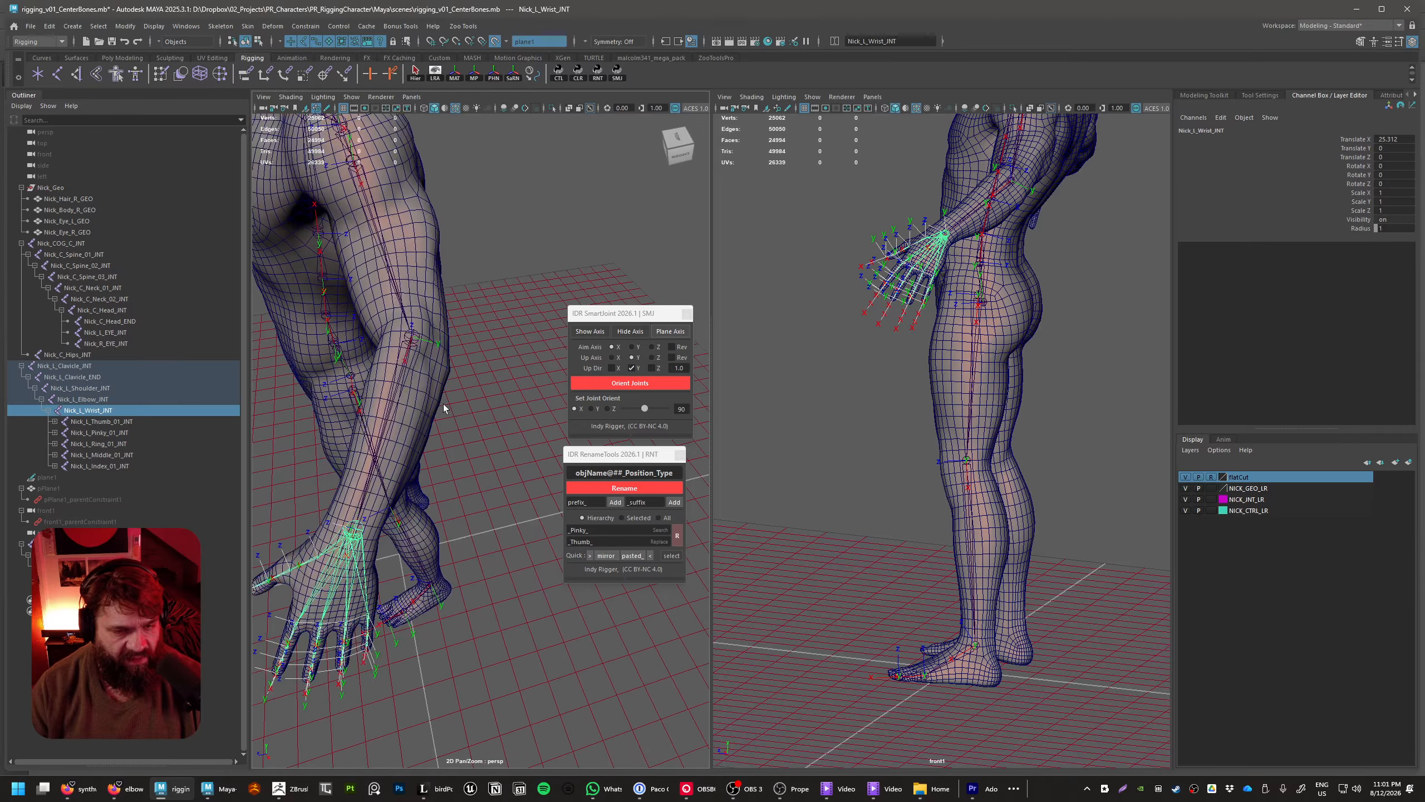
pyautogui.click(419, 345)
pyautogui.moveTo(455, 350)
pyautogui.keyDown('alt'); pyautogui.mouseDown()
pyautogui.moveTo(471, 382)
pyautogui.moveTo(455, 376)
pyautogui.mouseUp(); pyautogui.keyUp('alt')
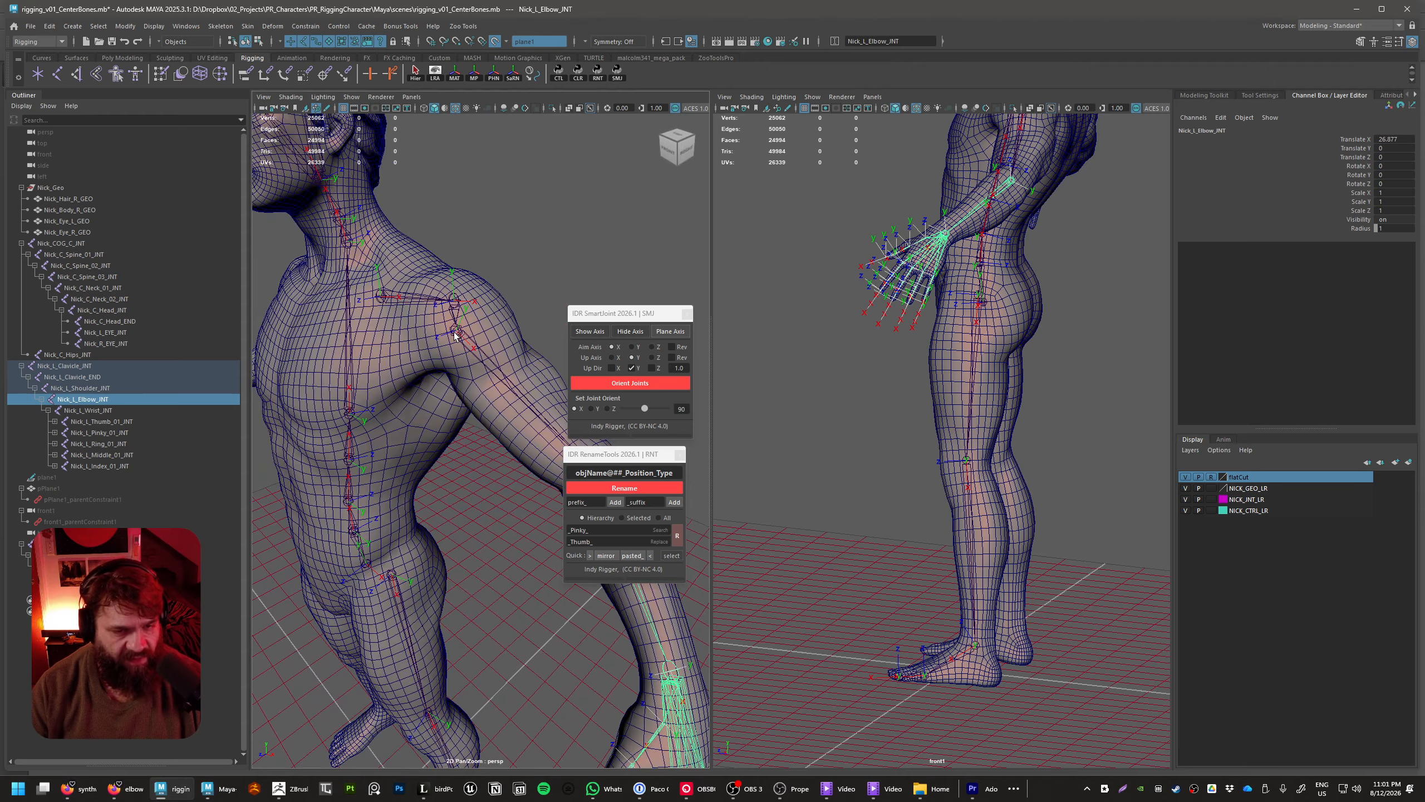
# Turn the joint orientation of the whole Nick_L_Clavicle_INT hierarchy 90 degrees about X
pyautogui.click(382, 297)
pyautogui.click(416, 74)
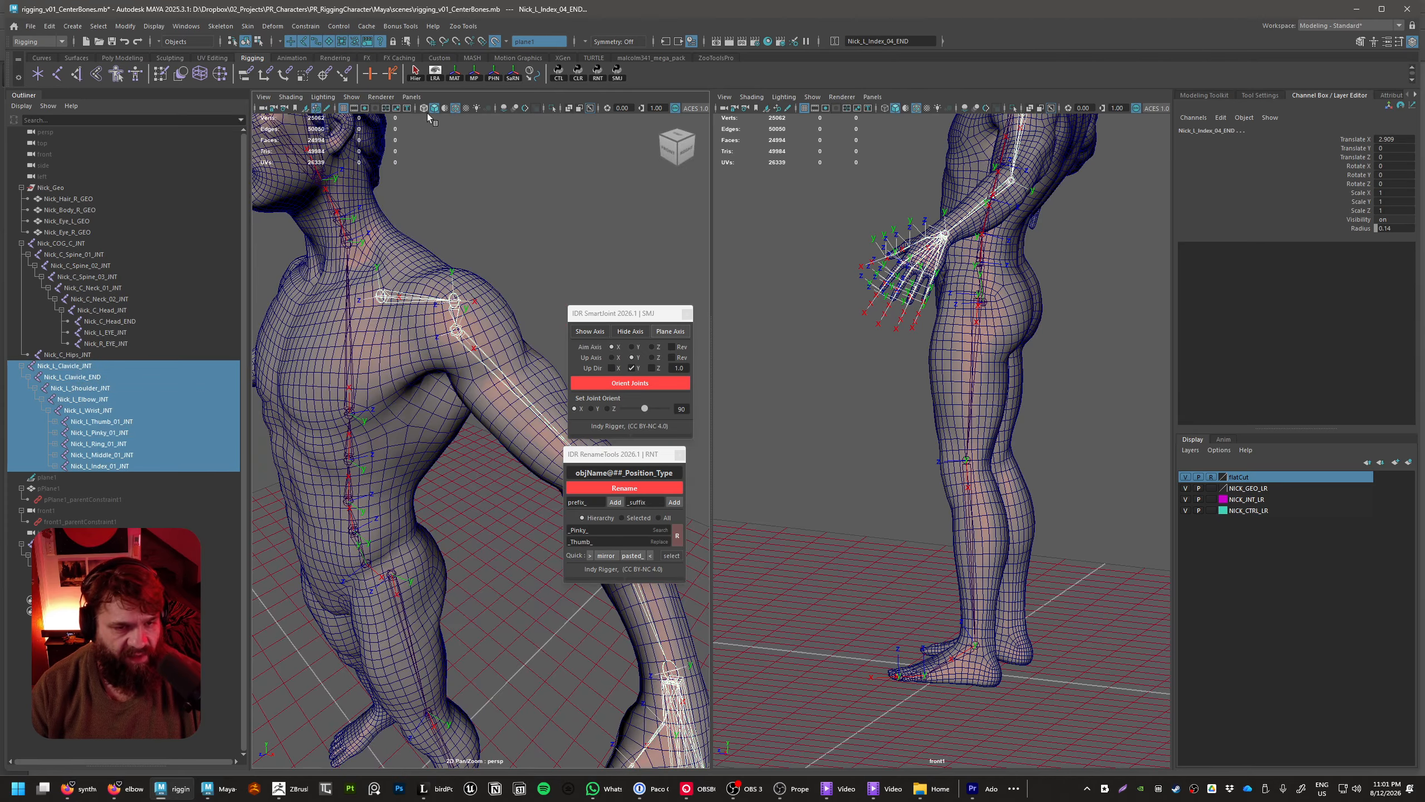
pyautogui.keyDown('alt'); pyautogui.moveTo(461, 486); pyautogui.dragTo(475, 487); pyautogui.keyUp('alt')
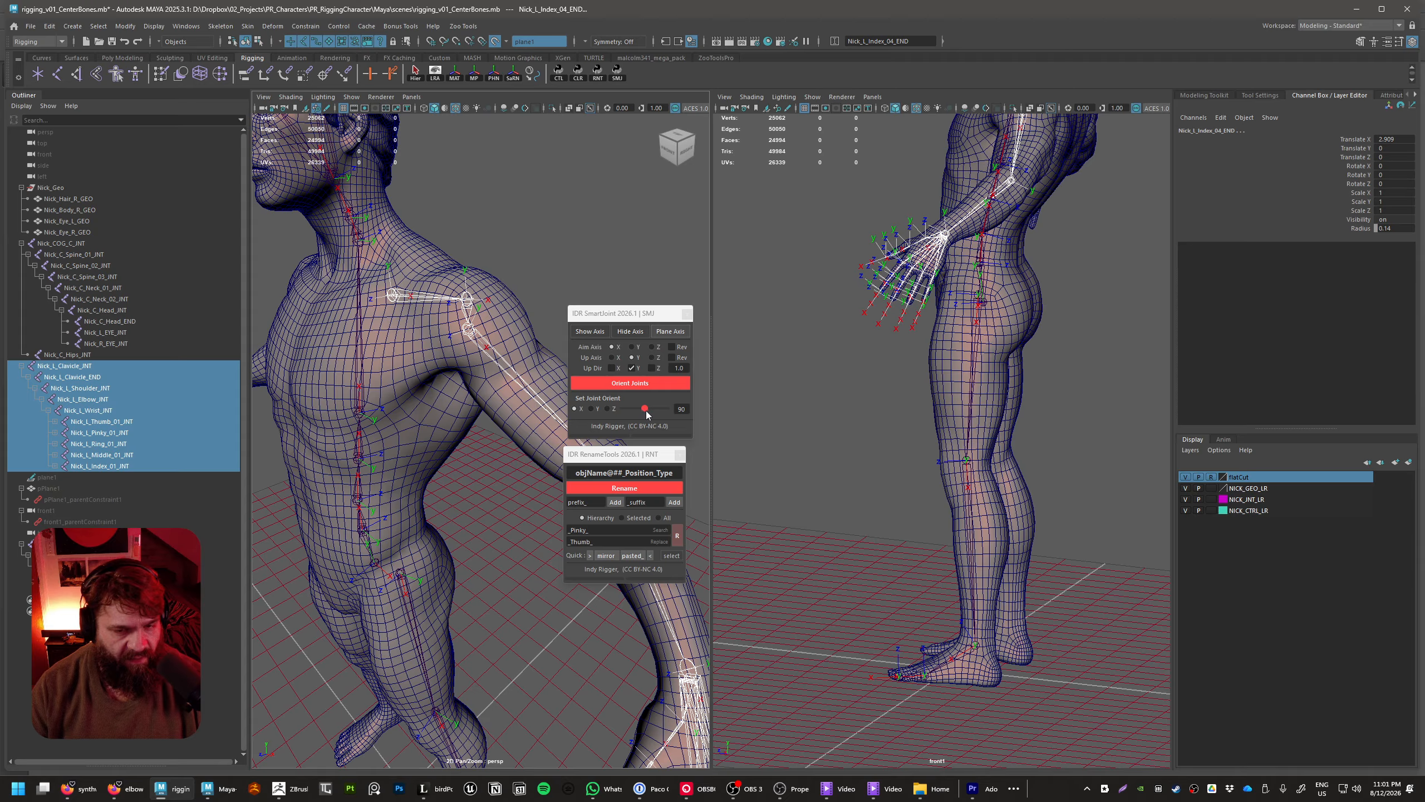
pyautogui.moveTo(647, 415); pyautogui.dragTo(682, 420)
pyautogui.keyDown('alt'); pyautogui.moveTo(566, 603); pyautogui.dragTo(544, 581); pyautogui.keyUp('alt')
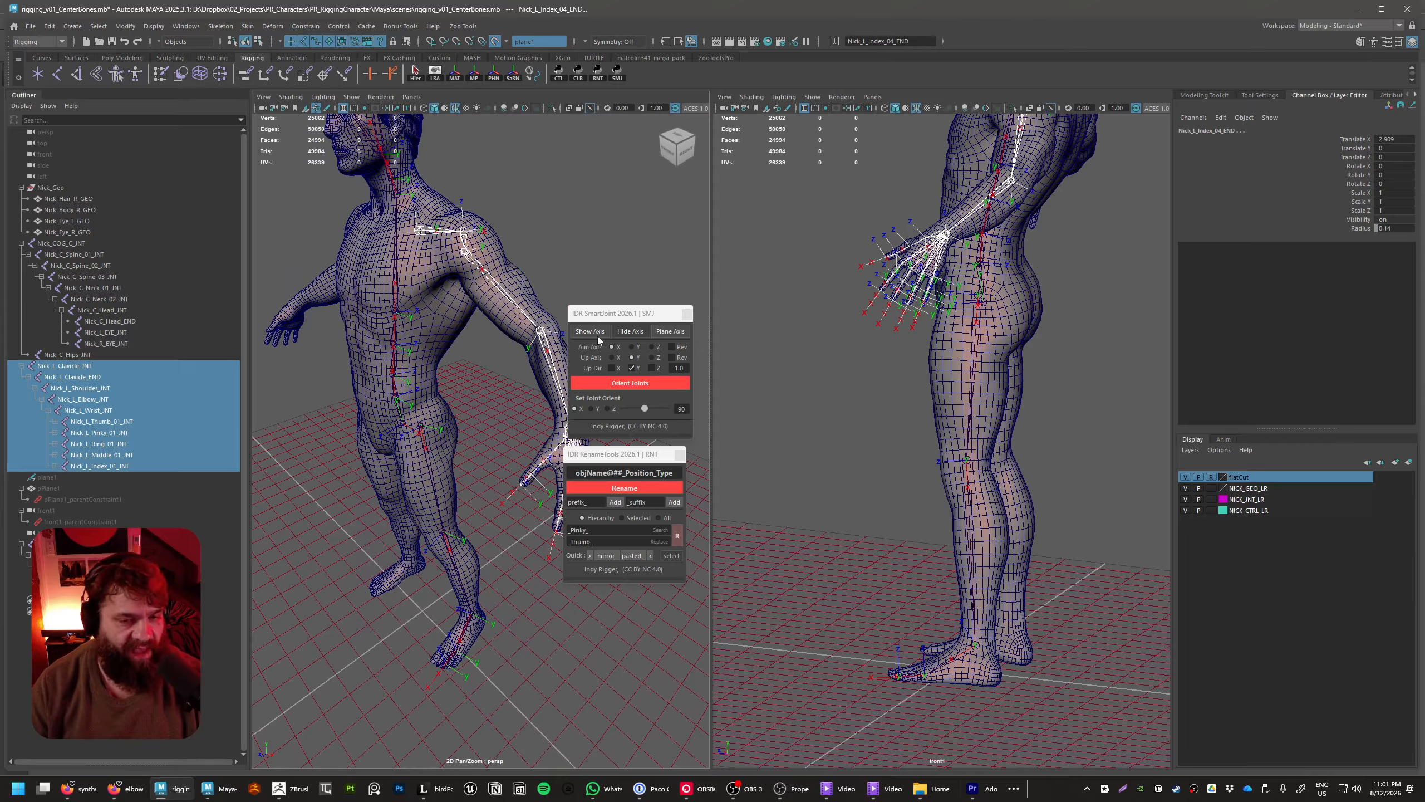
# Move the SmartJoint and RenameTools windows over the leg viewport, clear of the arm, and clear the selection
pyautogui.moveTo(602, 305); pyautogui.dragTo(782, 179)
pyautogui.moveTo(604, 459); pyautogui.dragTo(825, 421)
pyautogui.click(729, 492)
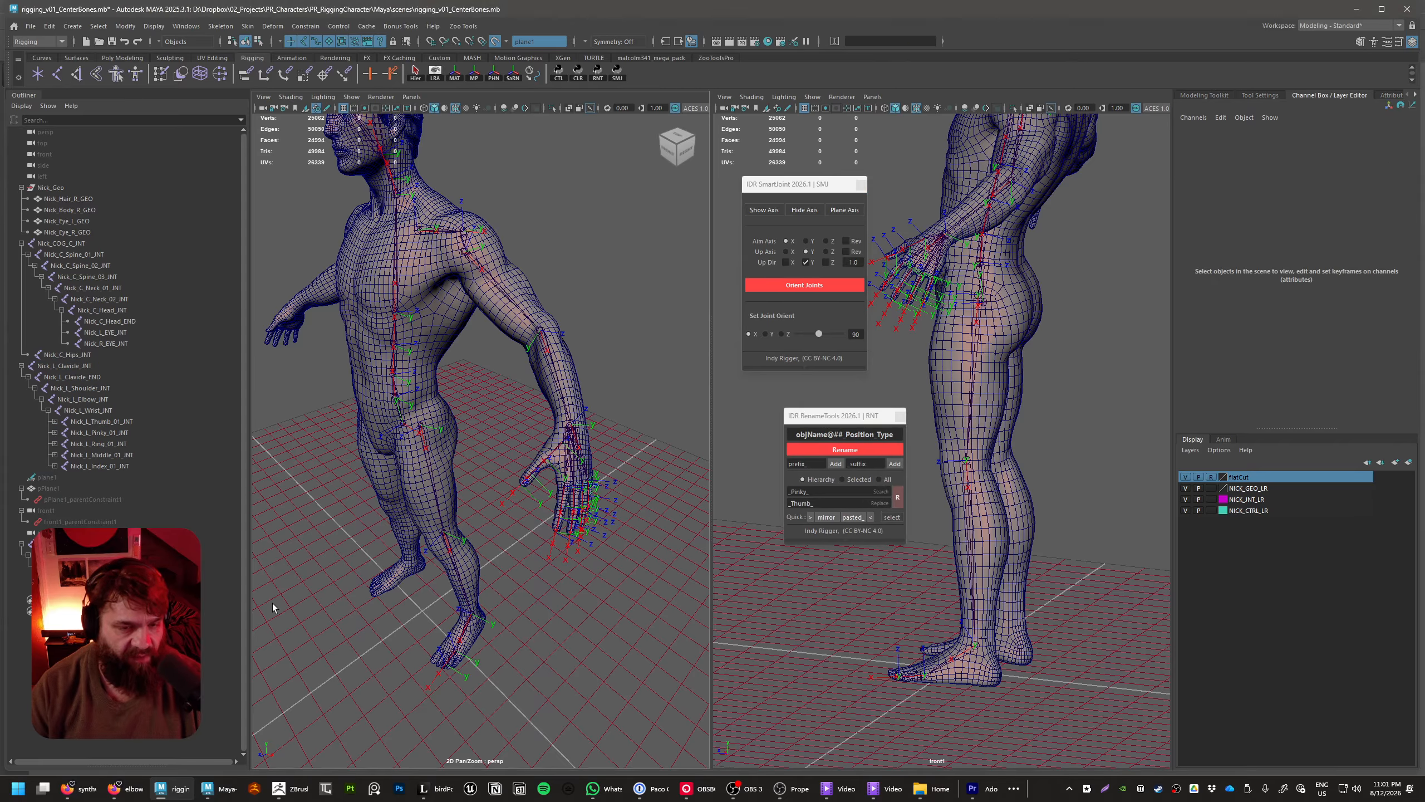
# Test the left arm's bending by rotating all joints from Nick_L_Clavicle_INT down about Y, and undo the rotation
pyautogui.keyDown('alt'); pyautogui.moveTo(454, 375); pyautogui.dragTo(475, 394); pyautogui.keyUp('alt')
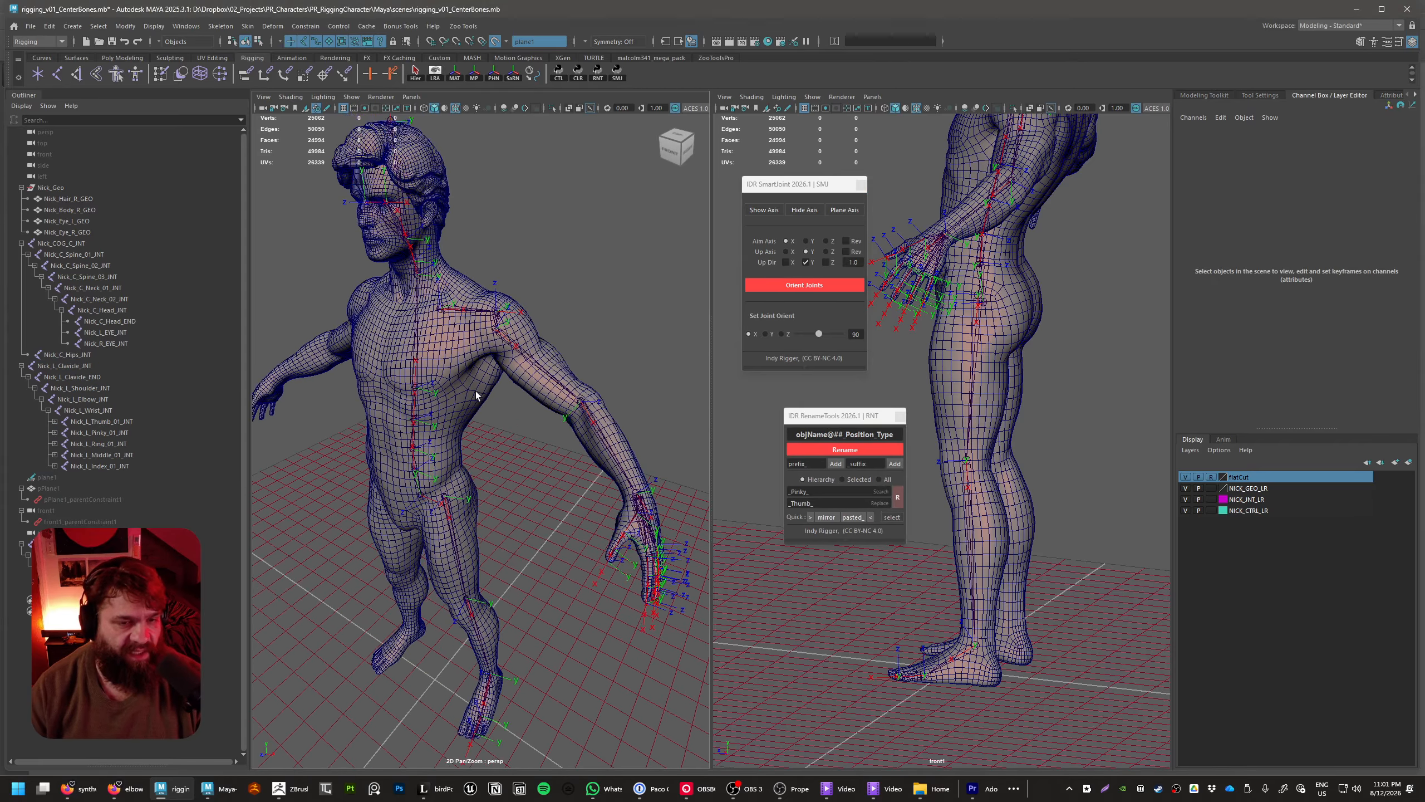
pyautogui.click(436, 312)
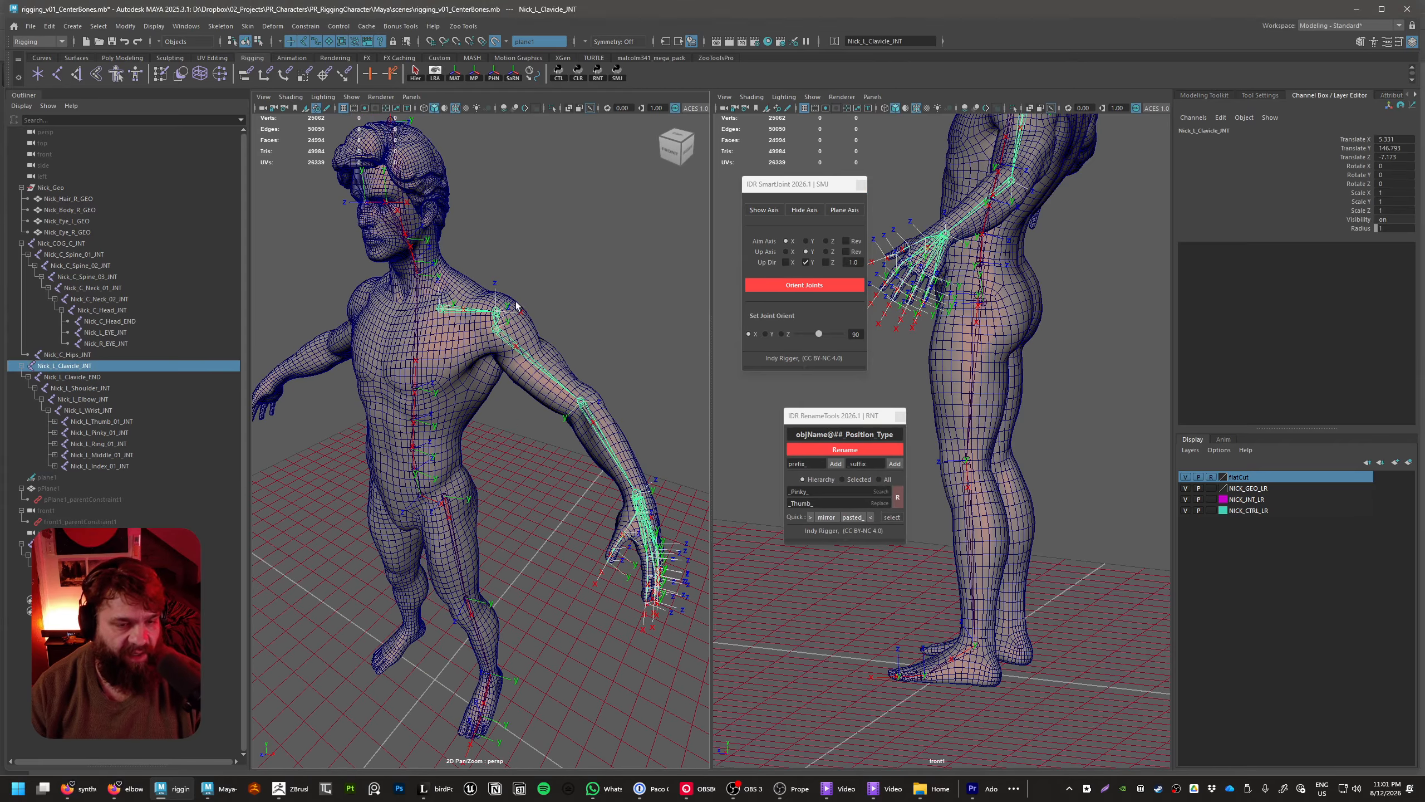
pyautogui.click(418, 76)
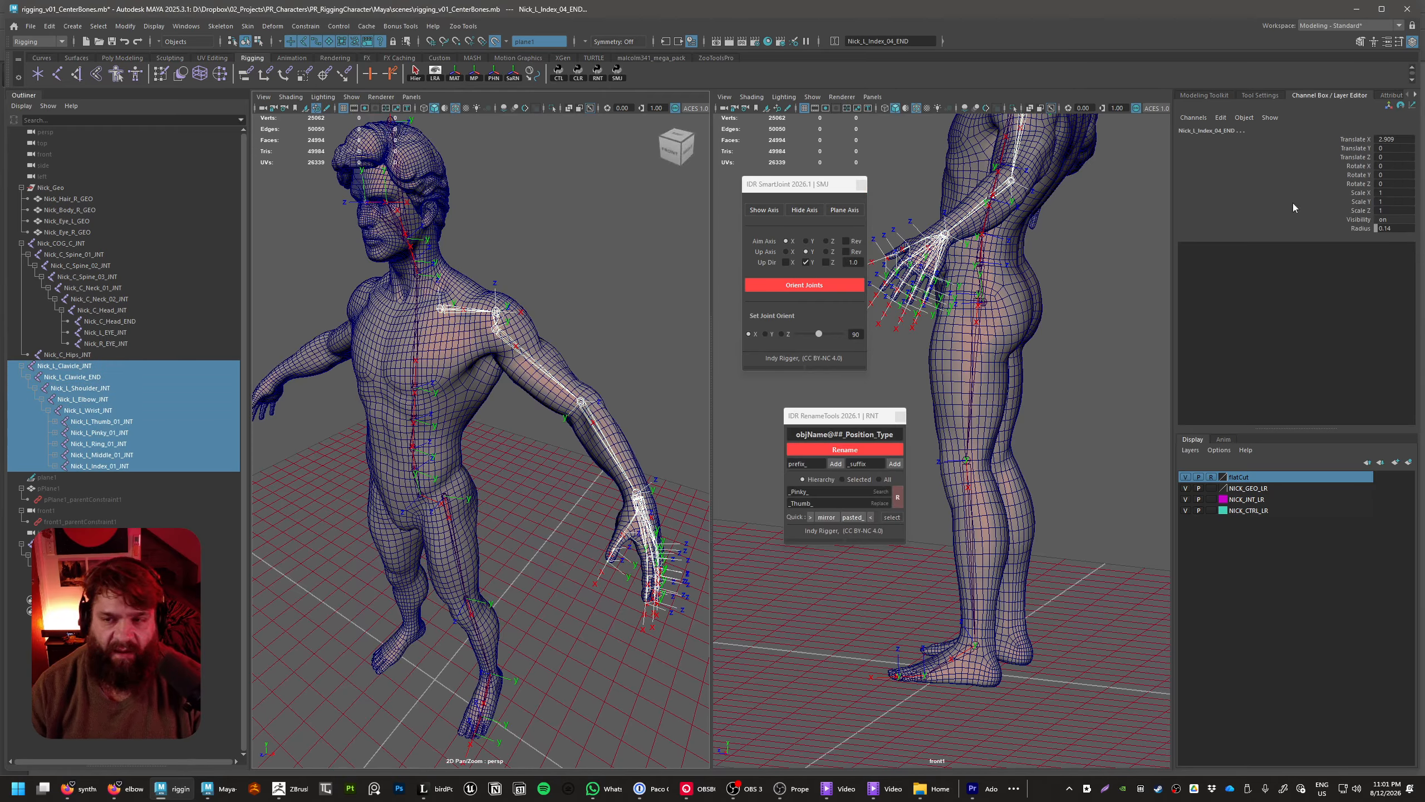
pyautogui.click(1353, 176)
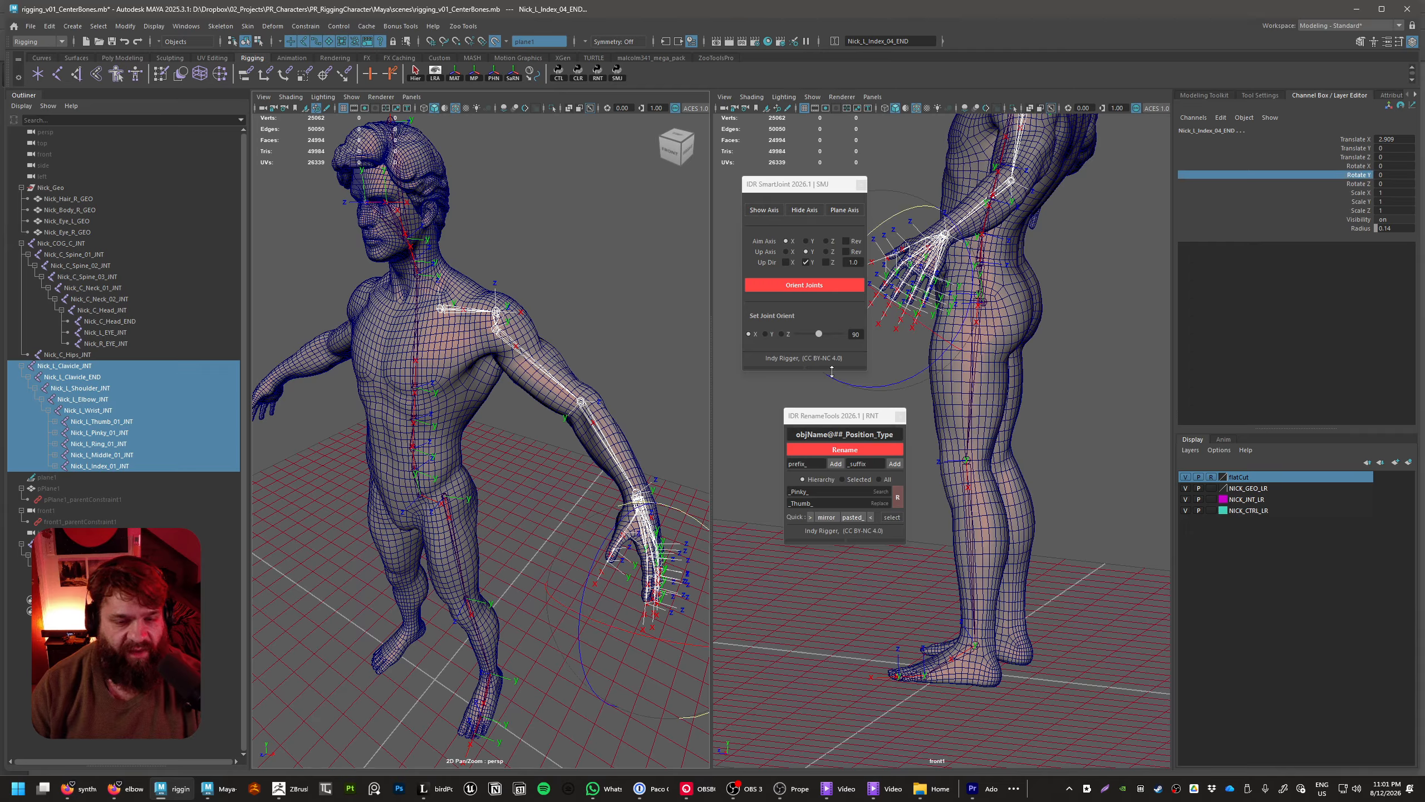
pyautogui.press('f')
pyautogui.moveTo(594, 451); pyautogui.dragTo(580, 477)
pyautogui.hotkey('ctrl', 'z')
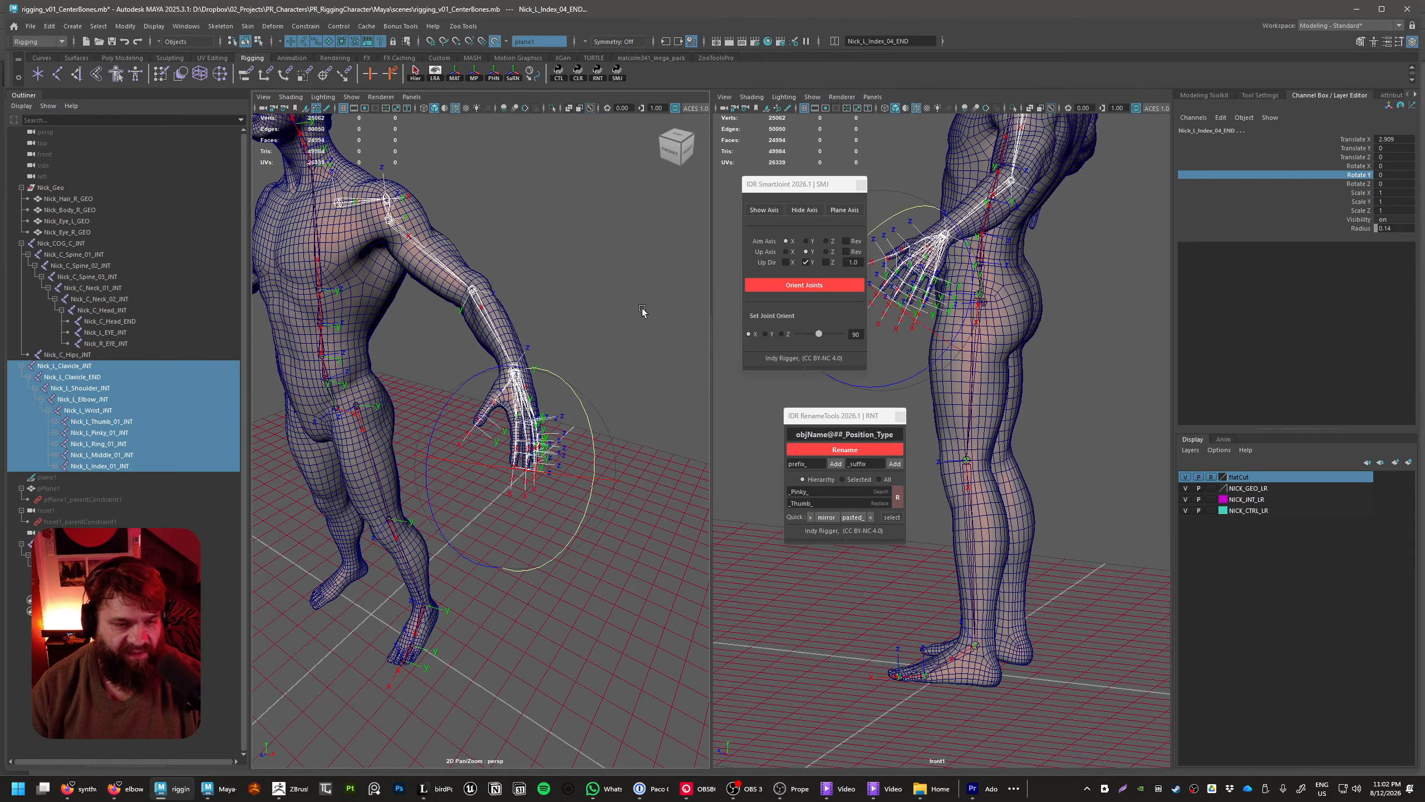
pyautogui.press('q')
pyautogui.click(642, 308)
# Test the left leg's bending by rotating all joints from Nick_L_Thigh_INT down about Y, undo the rotation and clear the selection
pyautogui.keyDown('alt'); pyautogui.moveTo(550, 455); pyautogui.dragTo(628, 408, button='middle'); pyautogui.keyUp('alt')
pyautogui.click(437, 373)
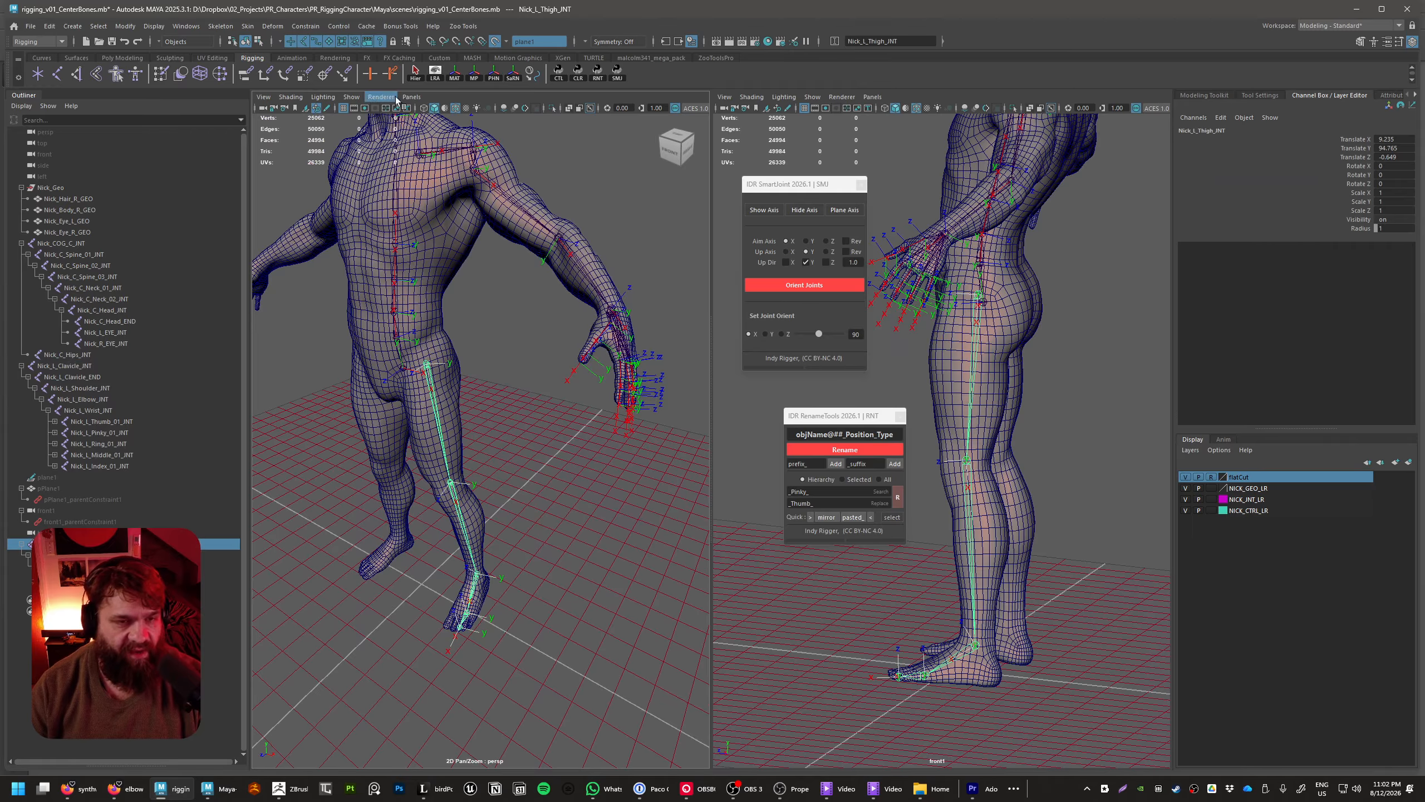
pyautogui.click(416, 76)
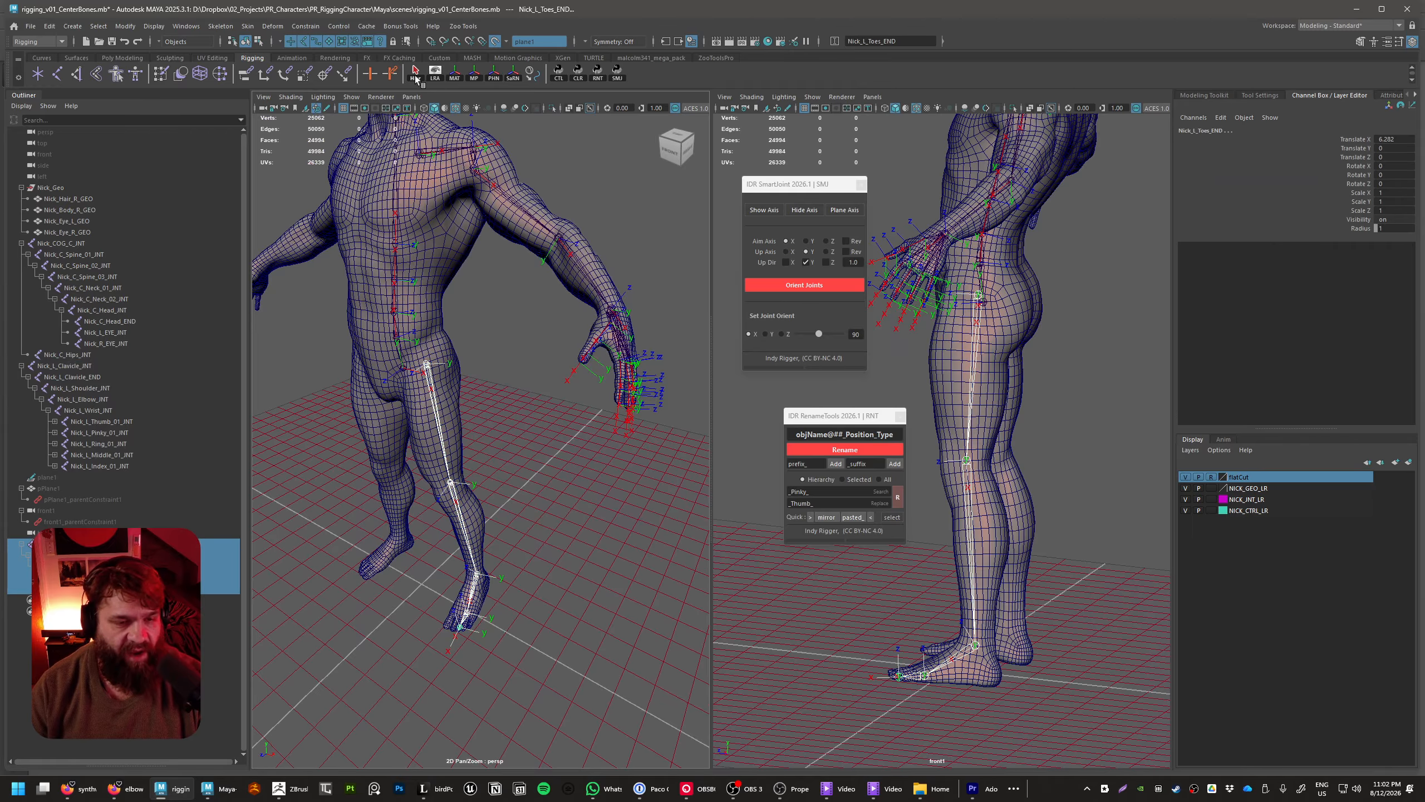
pyautogui.click(1358, 176)
pyautogui.moveTo(595, 516); pyautogui.dragTo(559, 520, button='middle')
pyautogui.hotkey('ctrl', 'z')
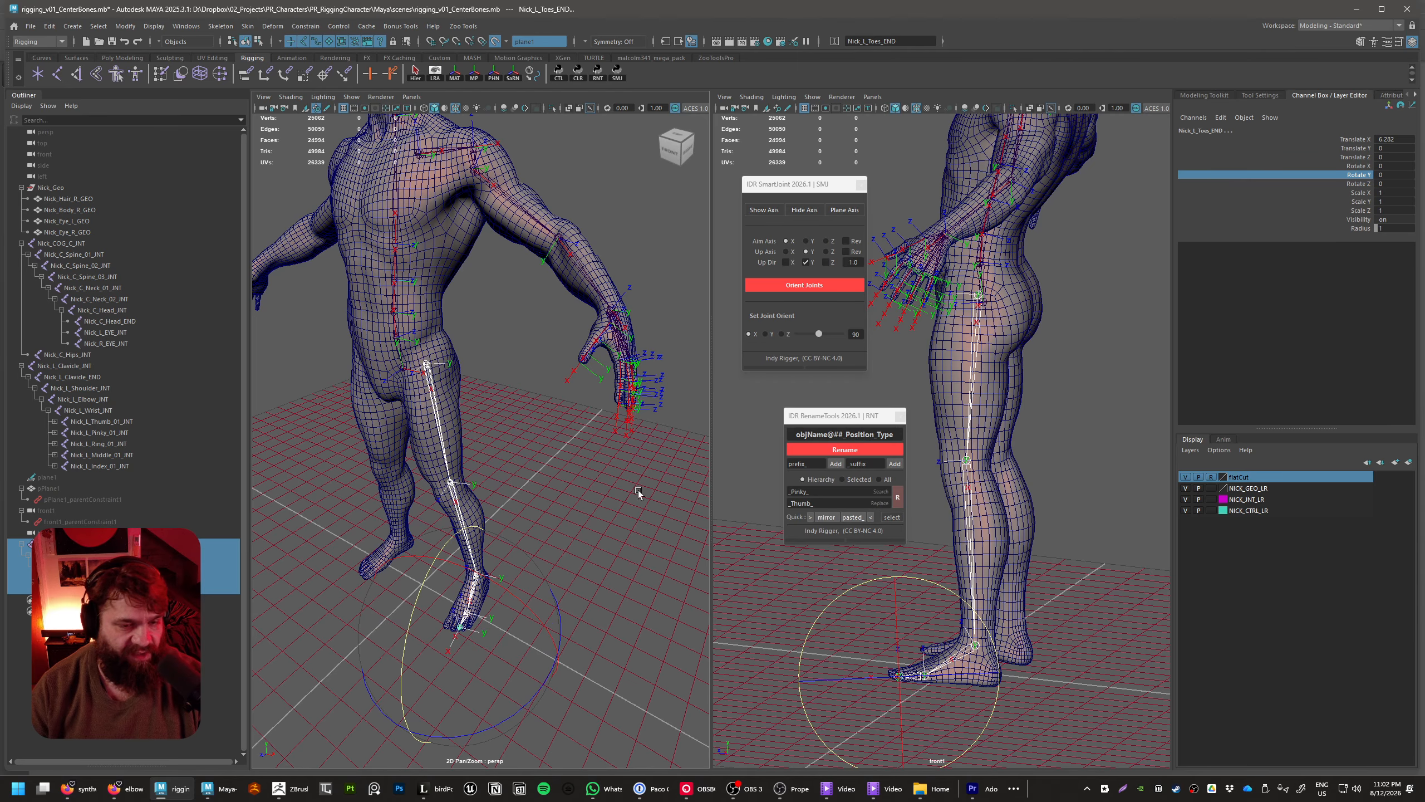
pyautogui.click(638, 489)
# Test the spine and head chain's bending by rotating the whole Nick_COG_C_INT hierarchy about Y, undo the rotation and clear the selection
pyautogui.keyDown('alt'); pyautogui.moveTo(623, 463); pyautogui.dragTo(670, 525, button='middle'); pyautogui.keyUp('alt')
pyautogui.keyDown('alt'); pyautogui.moveTo(670, 525); pyautogui.dragTo(608, 518); pyautogui.keyUp('alt')
pyautogui.keyDown('alt'); pyautogui.moveTo(607, 517); pyautogui.dragTo(645, 507, button='right'); pyautogui.keyUp('alt')
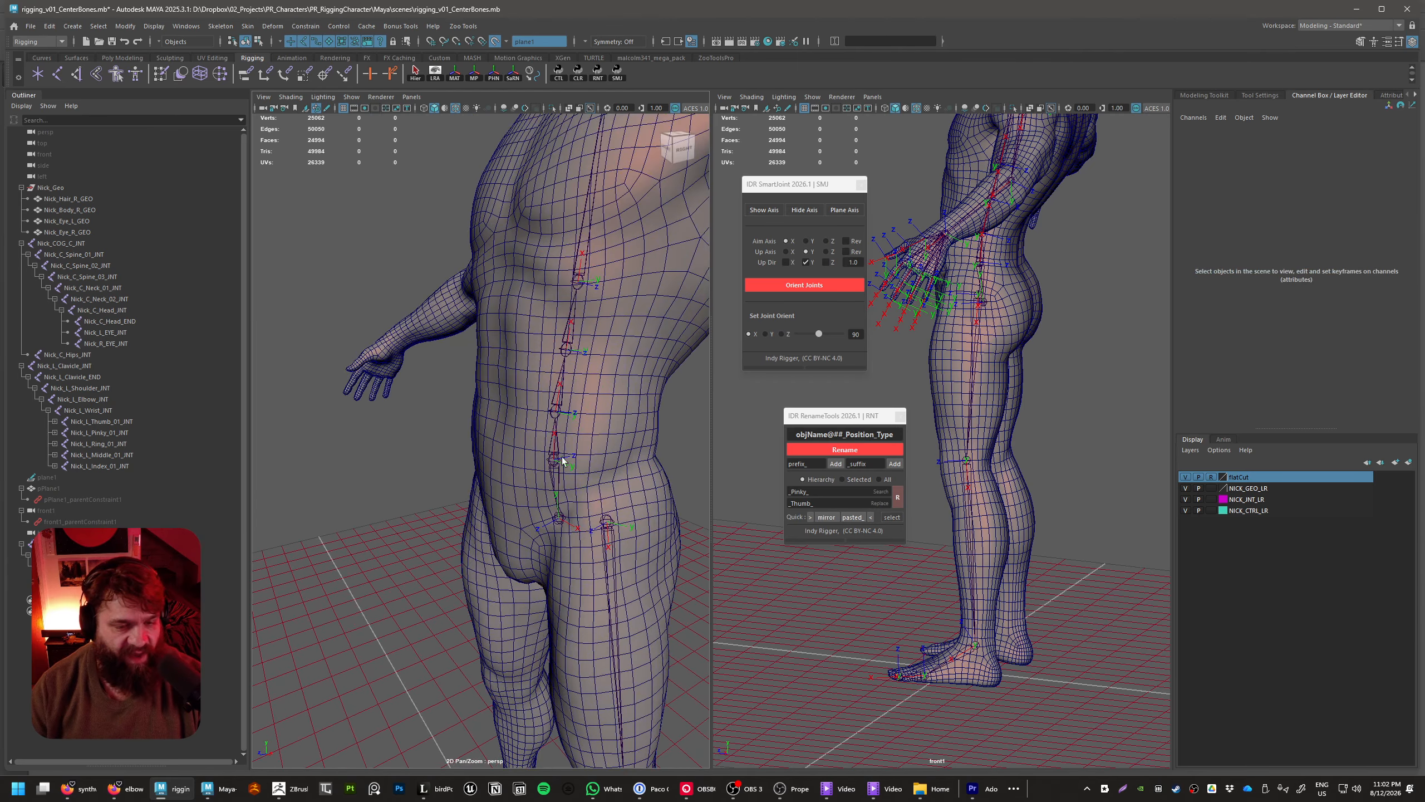
pyautogui.click(563, 463)
pyautogui.keyDown('alt'); pyautogui.moveTo(642, 497); pyautogui.dragTo(612, 545, button='middle'); pyautogui.keyUp('alt')
pyautogui.keyDown('alt'); pyautogui.moveTo(612, 544); pyautogui.dragTo(595, 520, button='right'); pyautogui.keyUp('alt')
pyautogui.keyDown('alt'); pyautogui.moveTo(595, 520); pyautogui.dragTo(620, 519); pyautogui.keyUp('alt')
pyautogui.keyDown('alt'); pyautogui.moveTo(620, 518); pyautogui.dragTo(585, 509, button='right'); pyautogui.keyUp('alt')
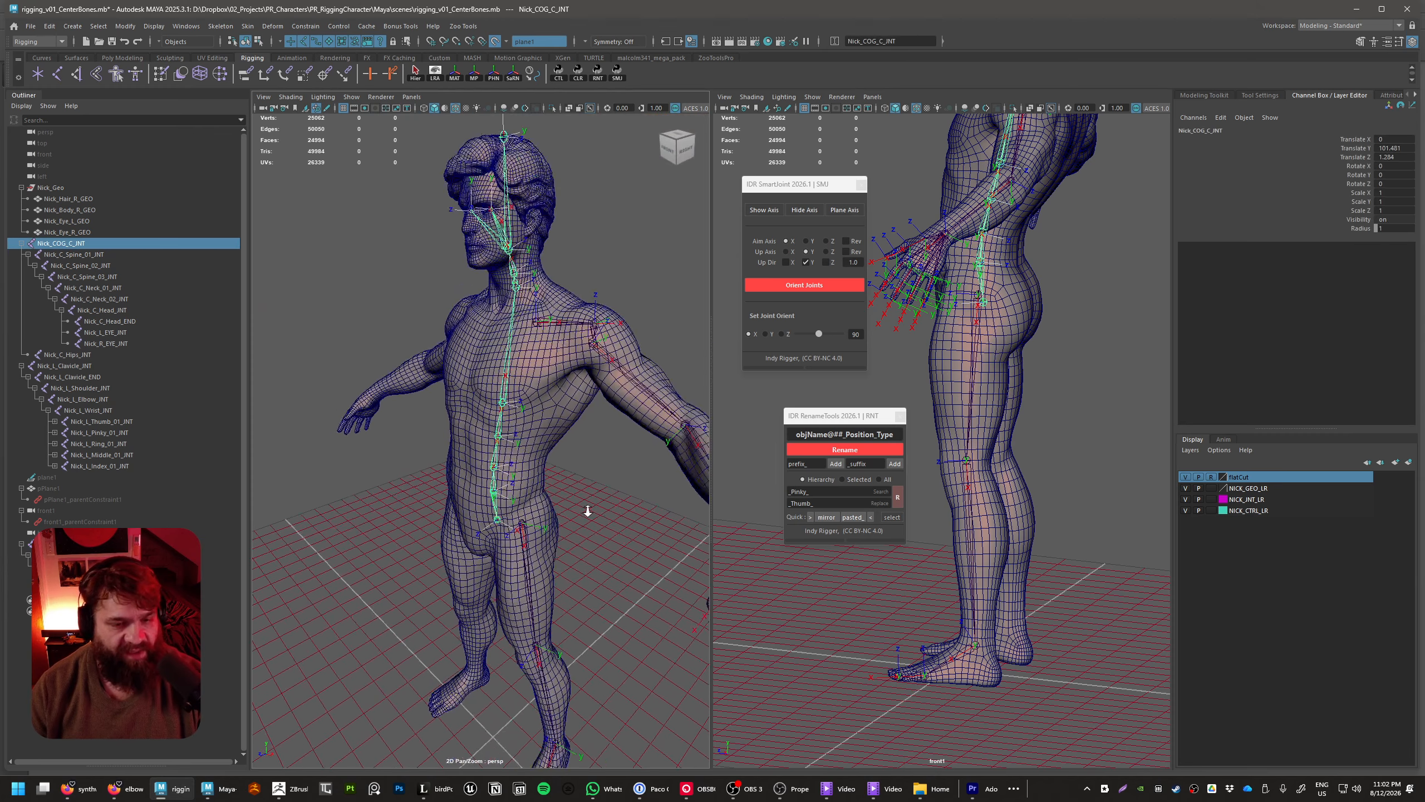
pyautogui.keyDown('alt'); pyautogui.moveTo(585, 509); pyautogui.dragTo(551, 526); pyautogui.keyUp('alt')
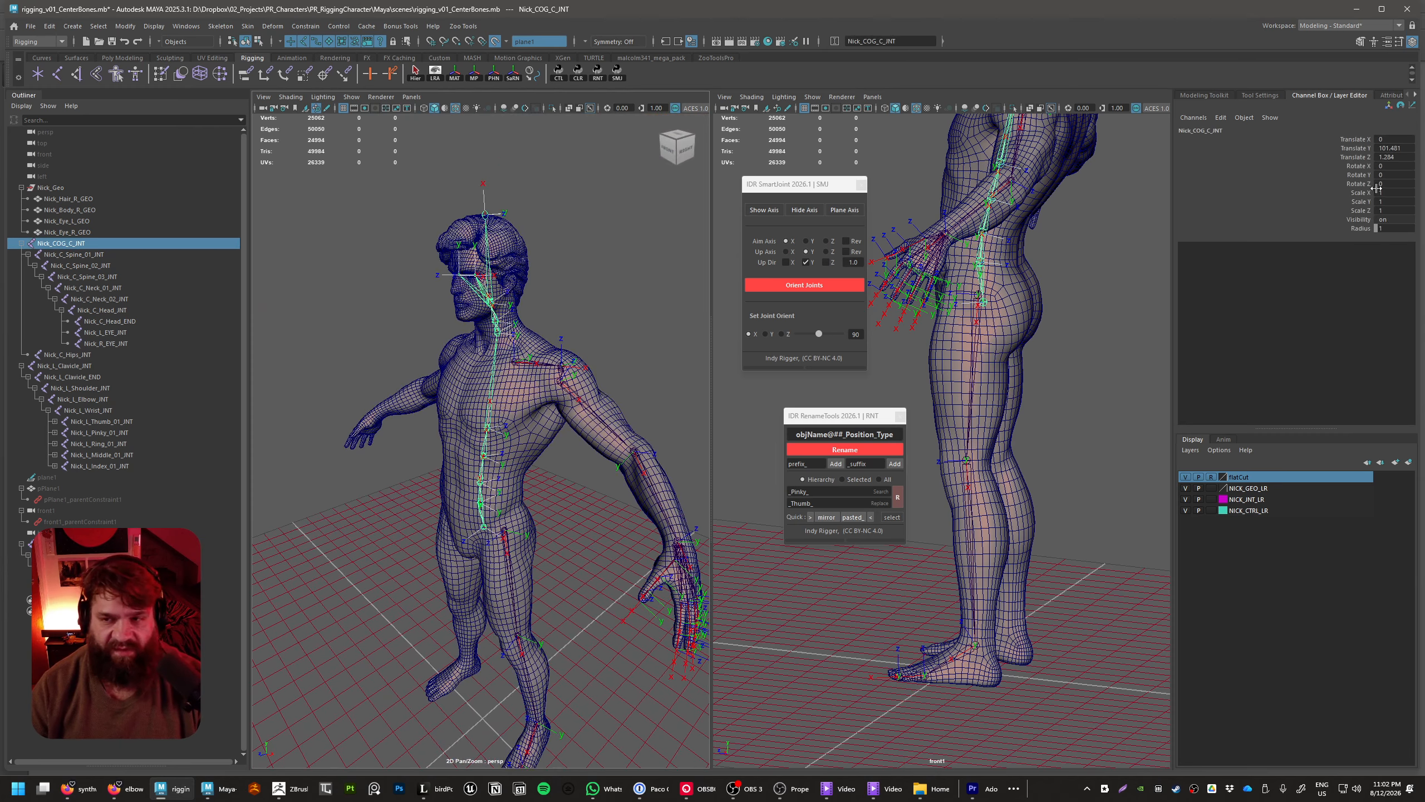
pyautogui.click(1358, 175)
pyautogui.moveTo(669, 487); pyautogui.dragTo(550, 206, button='middle')
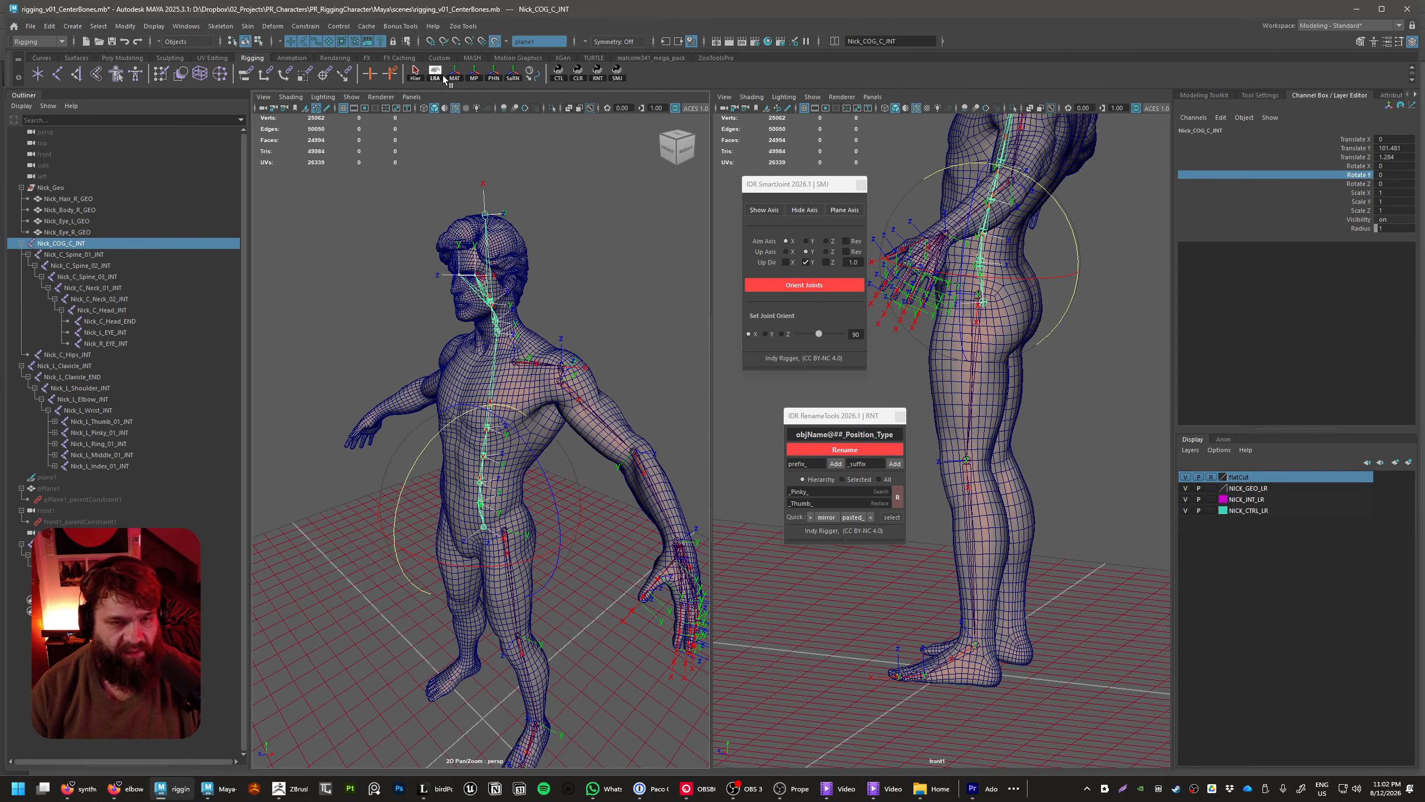
pyautogui.click(415, 73)
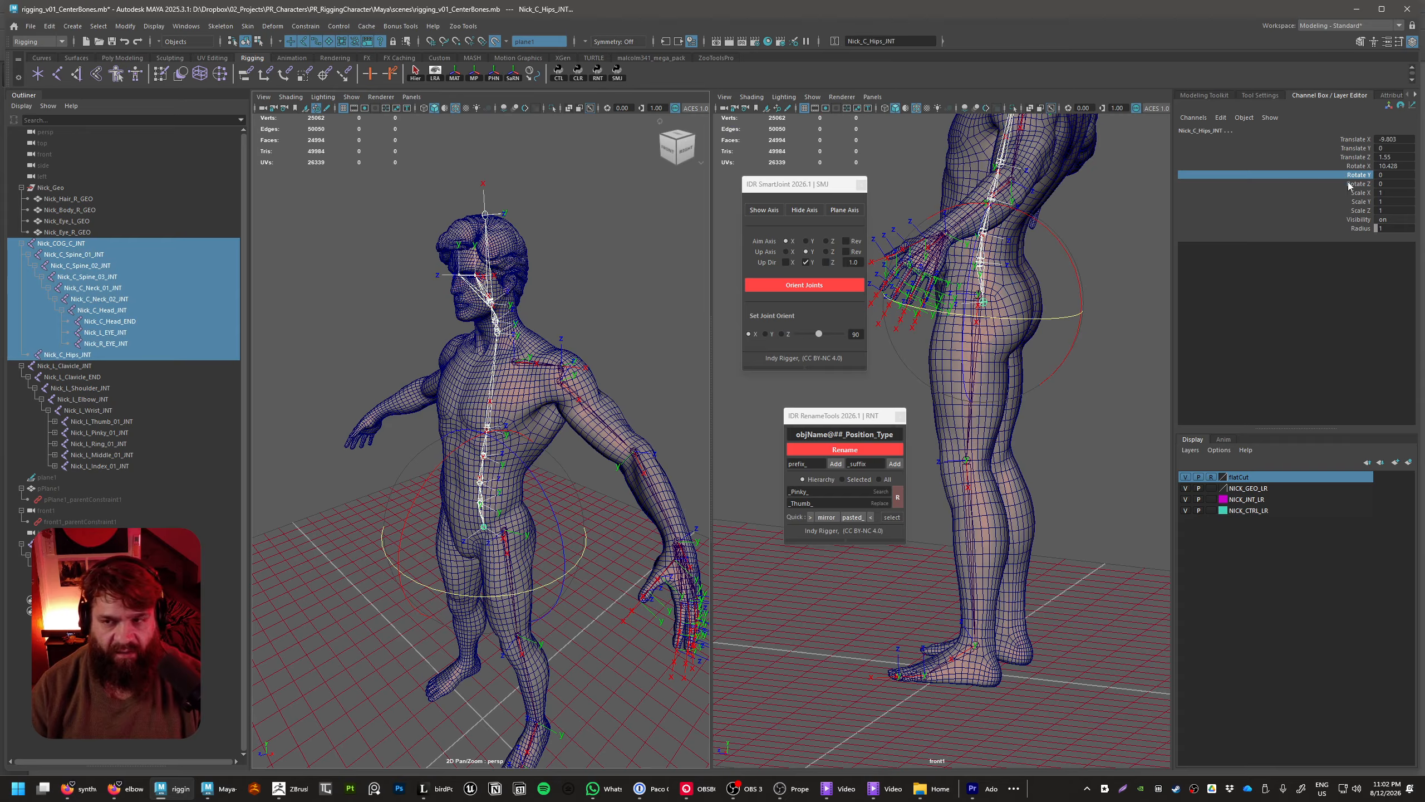
pyautogui.moveTo(696, 372); pyautogui.dragTo(626, 372, button='middle')
pyautogui.hotkey('ctrl', 'z')
pyautogui.click(646, 339)
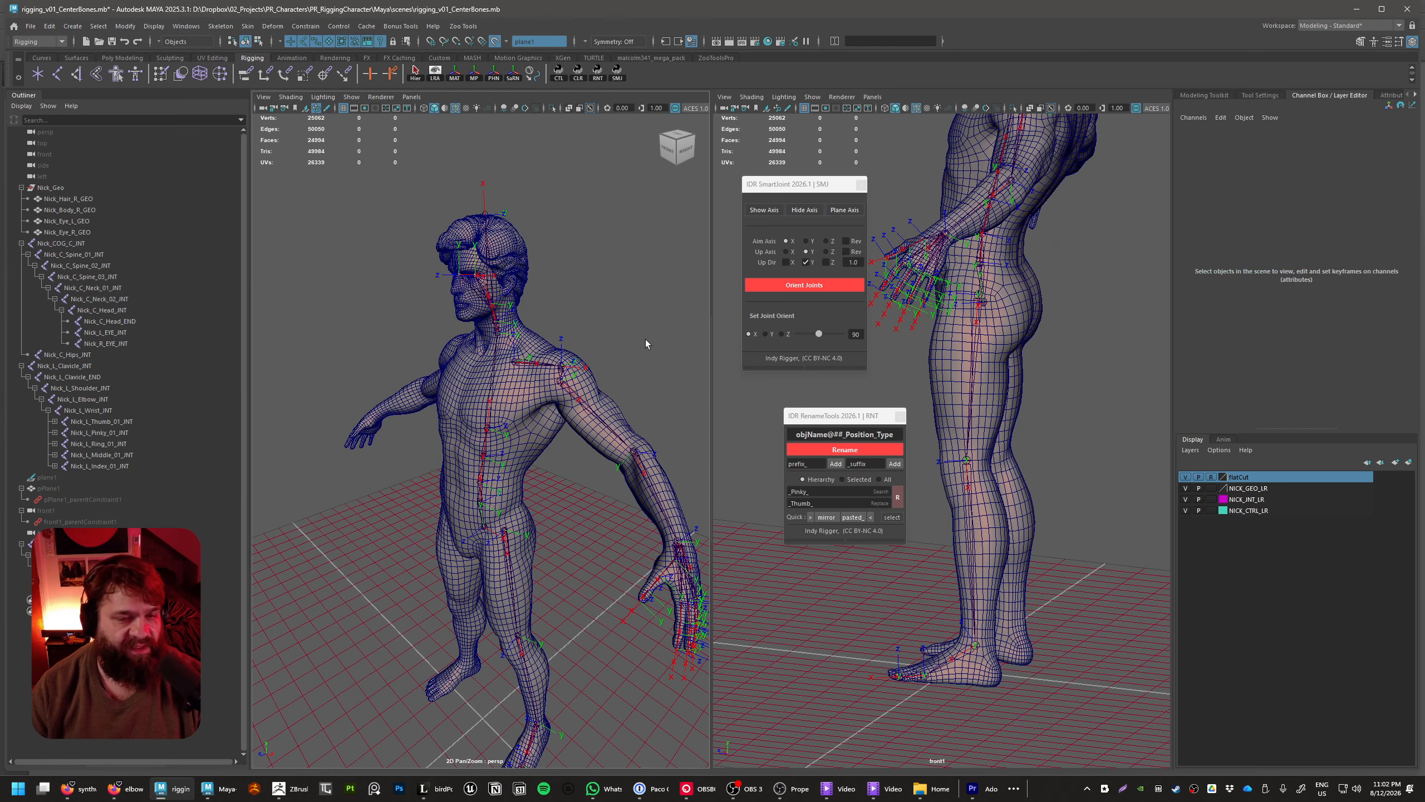
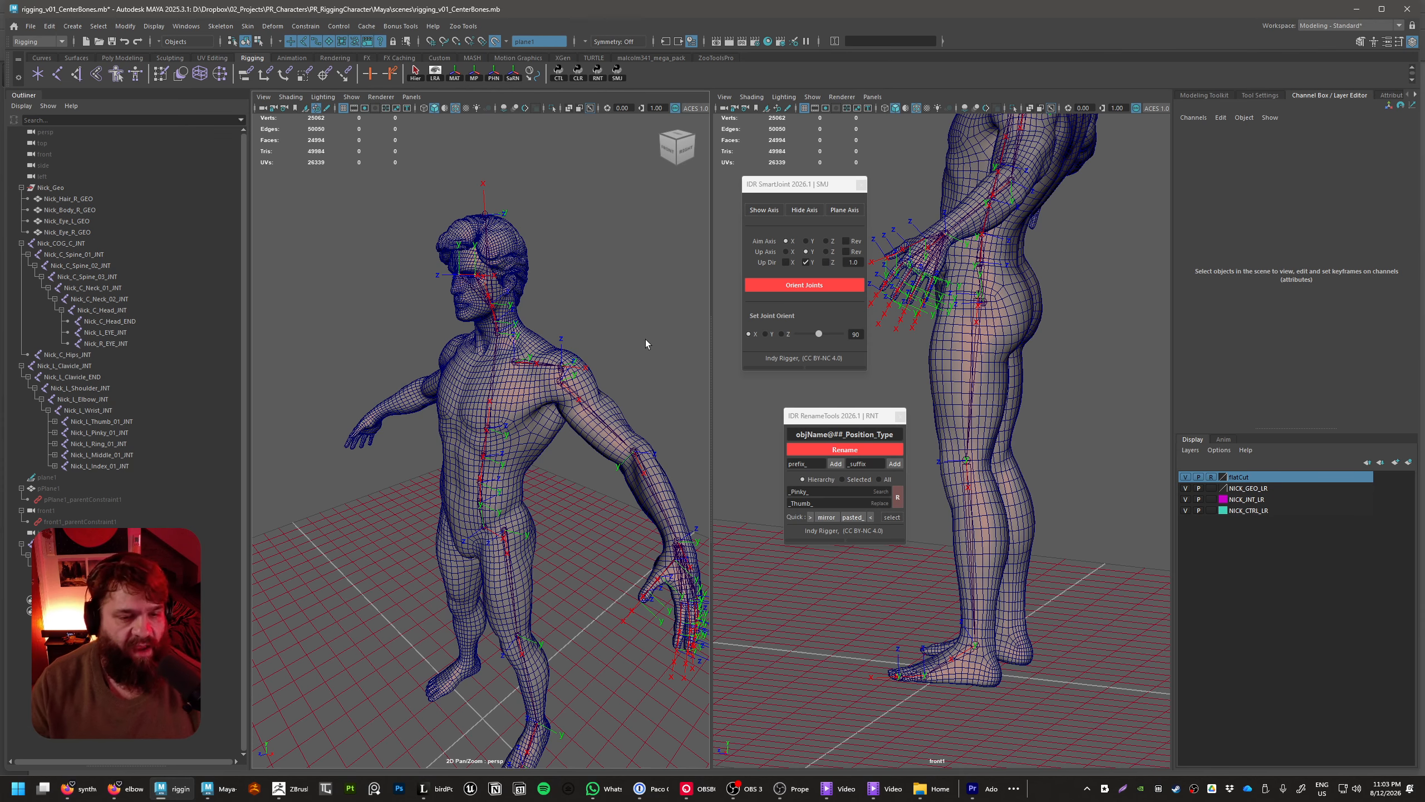
# Select the hips joint Nick_C_Hips_INT and adjust its joint orientation in 90-degree increments about X, Z and Y
pyautogui.keyDown('alt'); pyautogui.moveTo(567, 438); pyautogui.dragTo(533, 306, button='middle'); pyautogui.keyUp('alt')
pyautogui.keyDown('alt'); pyautogui.moveTo(532, 306); pyautogui.dragTo(589, 337); pyautogui.keyUp('alt')
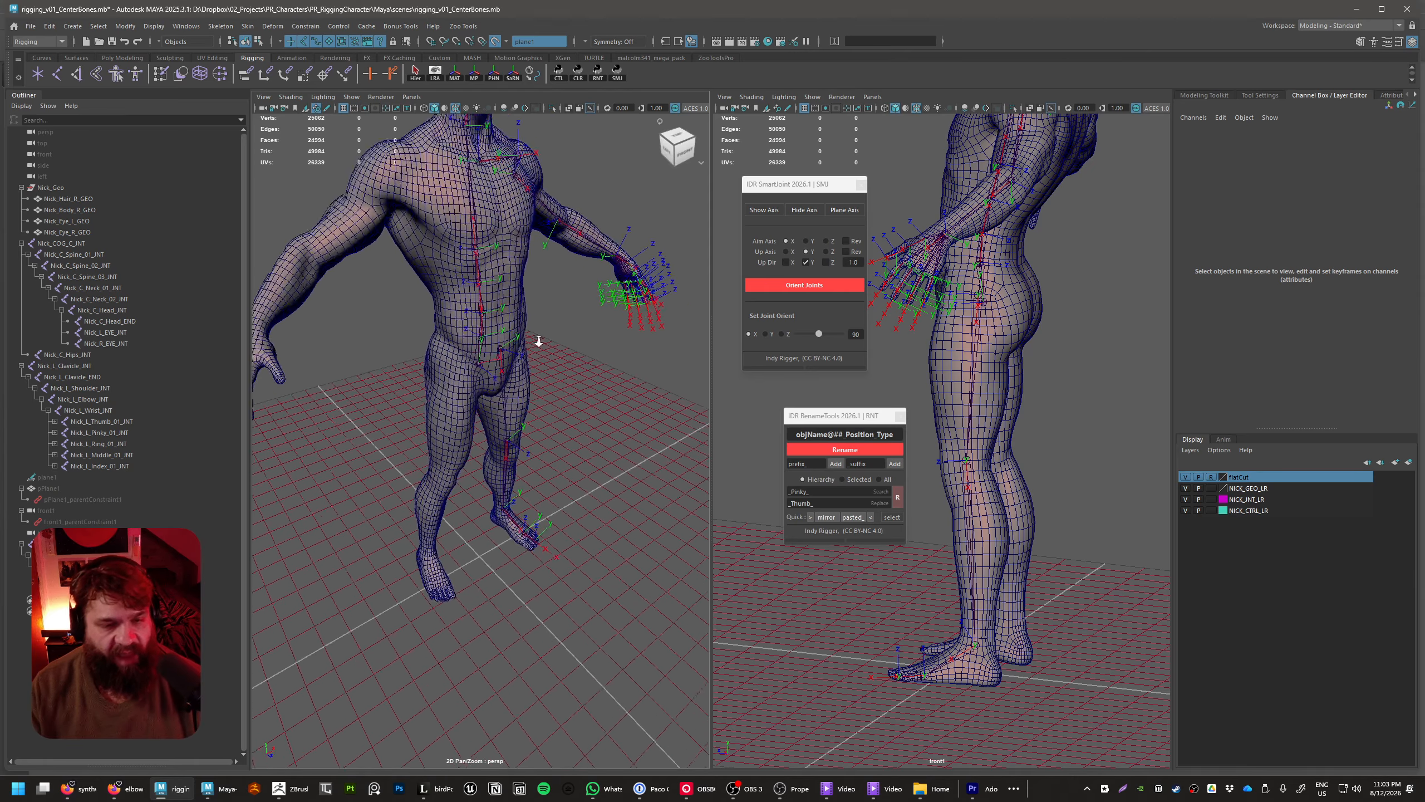
pyautogui.keyDown('alt'); pyautogui.moveTo(545, 339); pyautogui.dragTo(615, 351, button='right'); pyautogui.keyUp('alt')
pyautogui.keyDown('alt'); pyautogui.moveTo(488, 289); pyautogui.dragTo(561, 399, button='middle'); pyautogui.keyUp('alt')
pyautogui.keyDown('alt'); pyautogui.moveTo(561, 399); pyautogui.dragTo(454, 401); pyautogui.keyUp('alt')
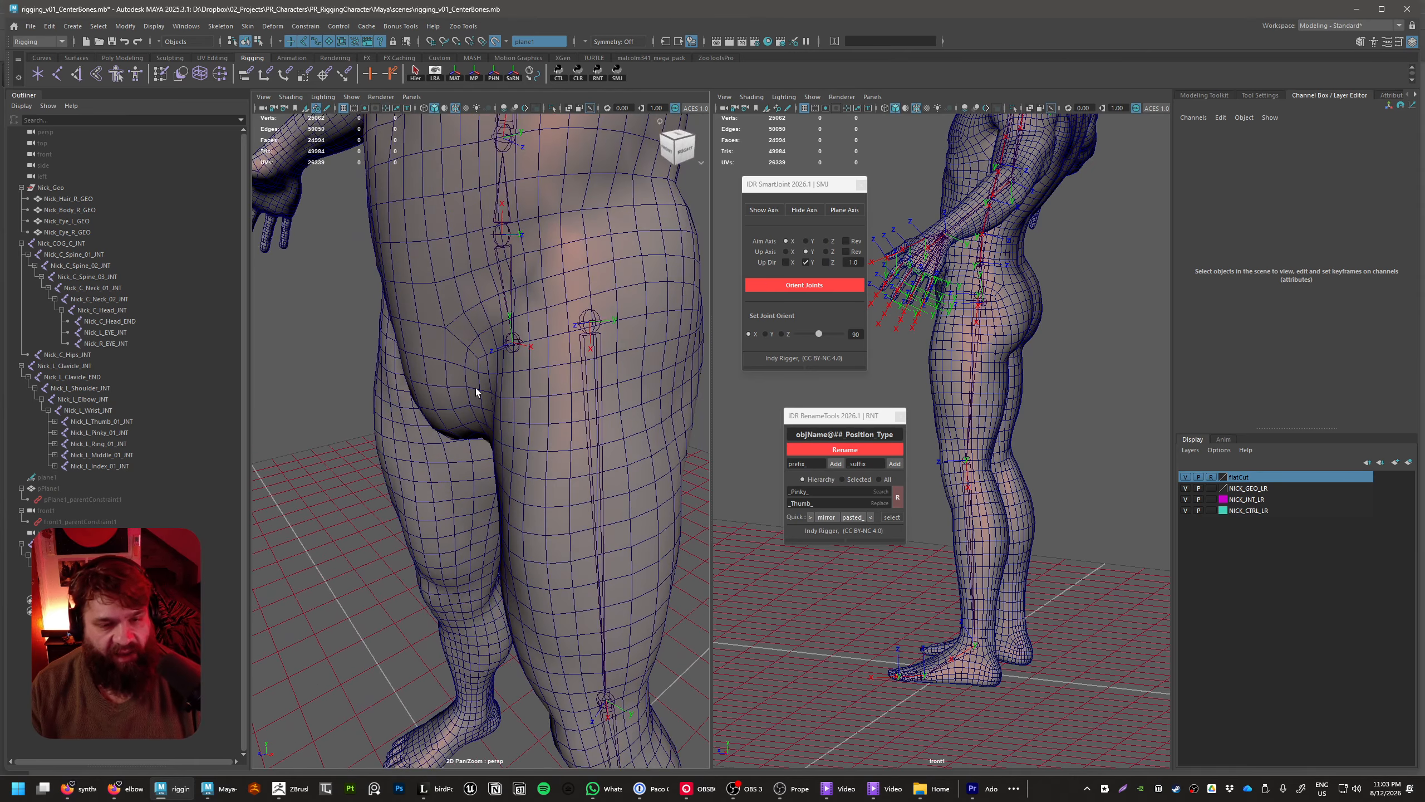
pyautogui.click(515, 340)
pyautogui.keyDown('alt'); pyautogui.moveTo(525, 375); pyautogui.dragTo(530, 480, button='middle'); pyautogui.keyUp('alt')
pyautogui.keyDown('alt'); pyautogui.moveTo(529, 480); pyautogui.dragTo(551, 536); pyautogui.keyUp('alt')
pyautogui.moveTo(818, 334); pyautogui.dragTo(795, 361)
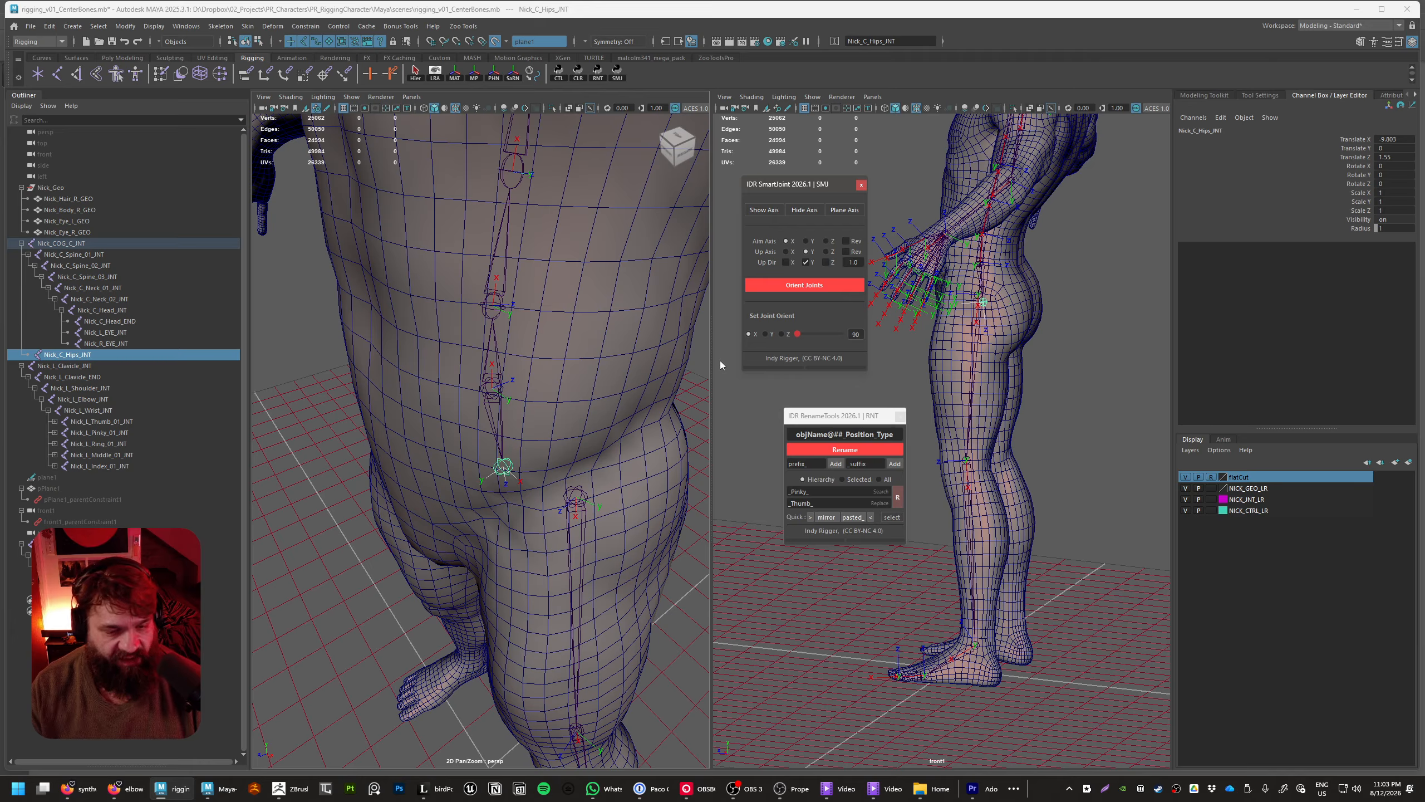
pyautogui.moveTo(822, 335); pyautogui.dragTo(736, 332)
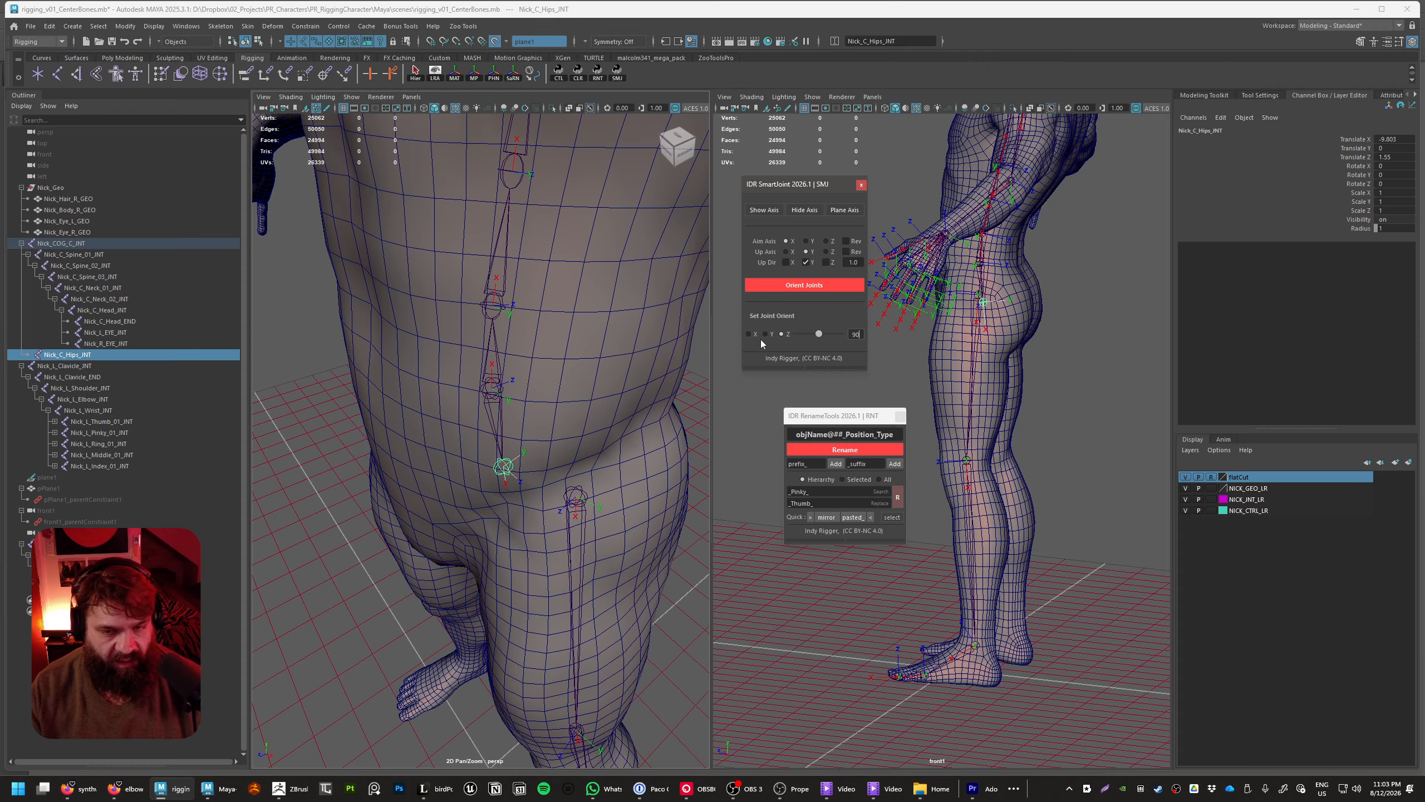
pyautogui.moveTo(818, 334)
pyautogui.mouseDown()
pyautogui.moveTo(831, 338)
pyautogui.moveTo(817, 340)
pyautogui.mouseUp()
pyautogui.write('90')
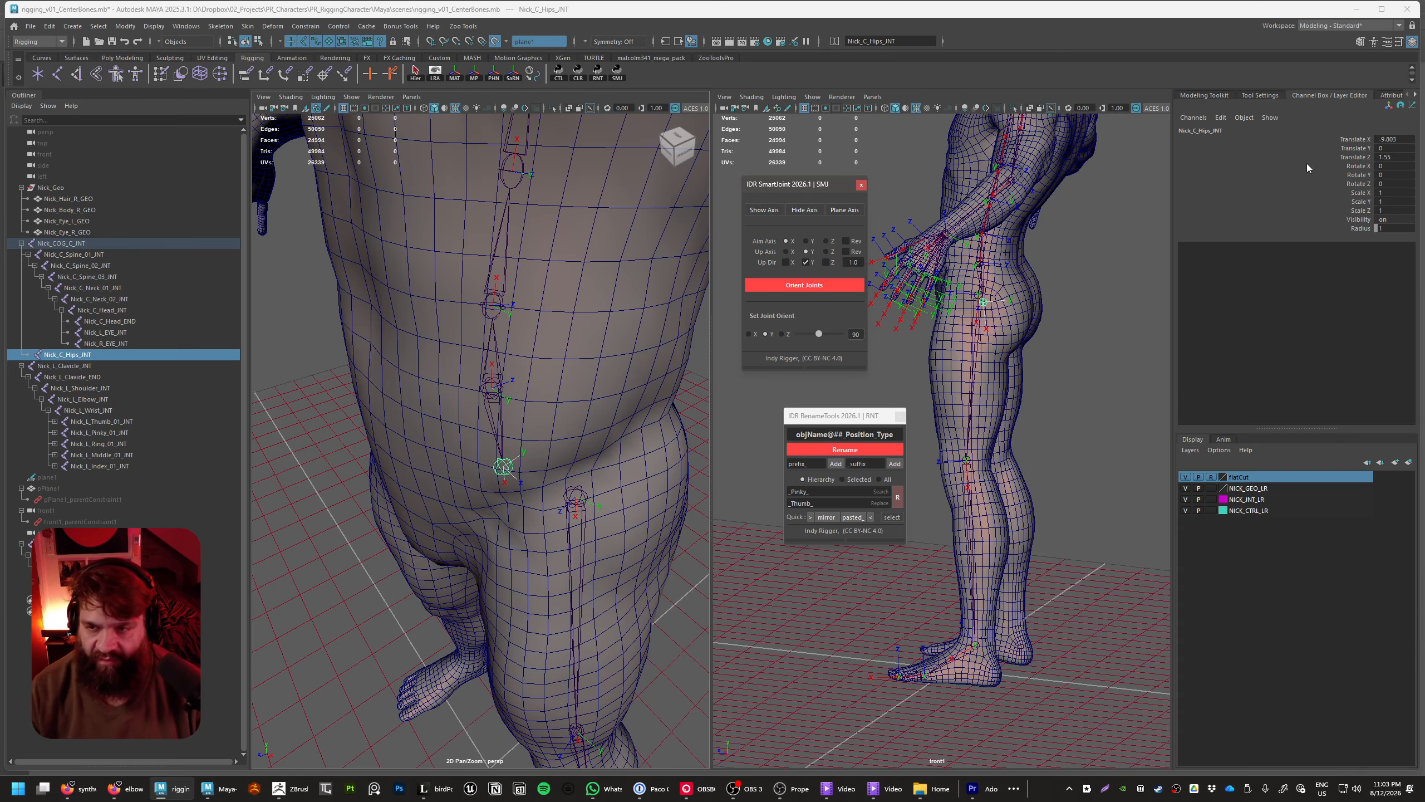
# Undo the last hips orientation change and reorient Nick_C_Hips_INT in 90-degree increments about X and Y
pyautogui.keyDown('alt'); pyautogui.moveTo(545, 420); pyautogui.dragTo(592, 442); pyautogui.keyUp('alt')
pyautogui.hotkey('ctrl', 'z')
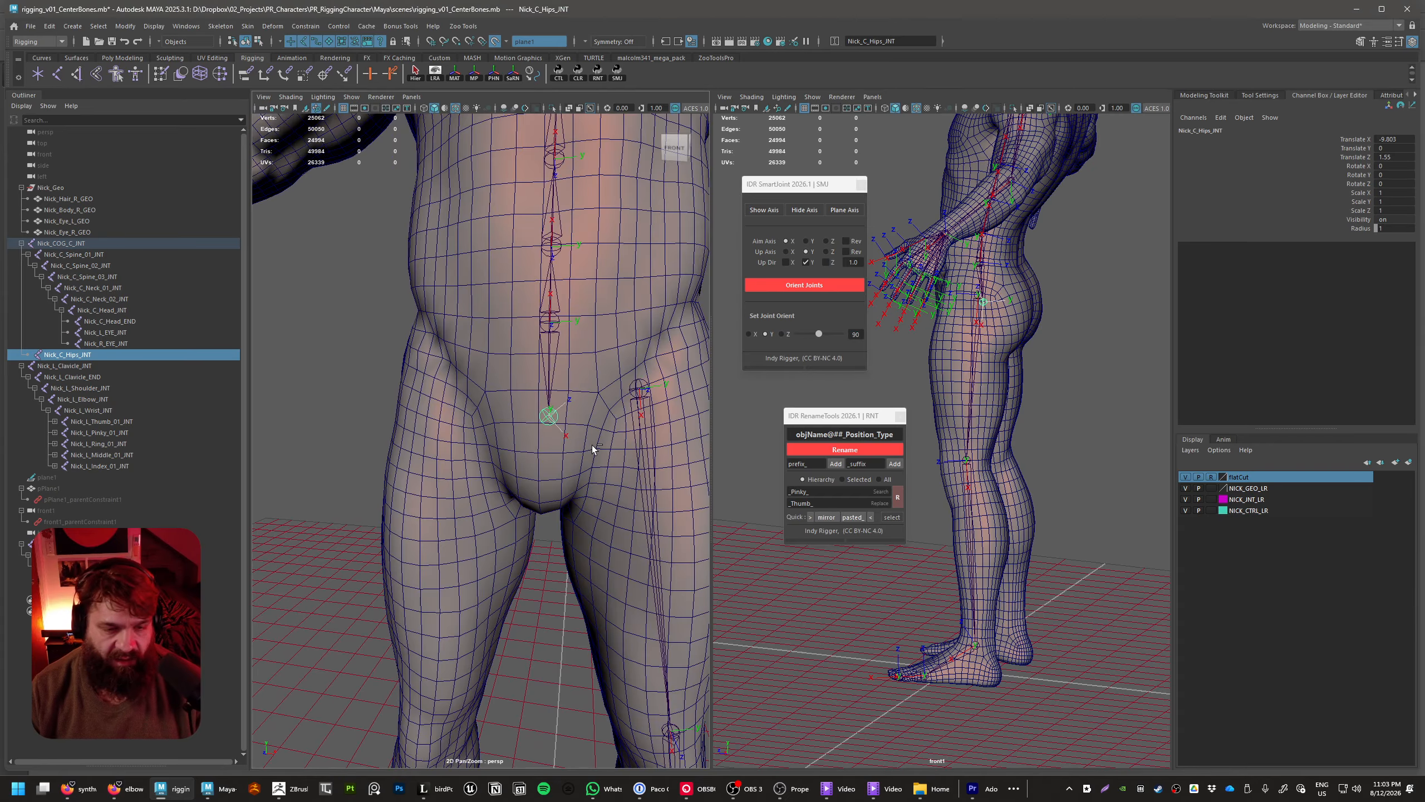
pyautogui.keyDown('alt'); pyautogui.moveTo(592, 445); pyautogui.dragTo(528, 449); pyautogui.keyUp('alt')
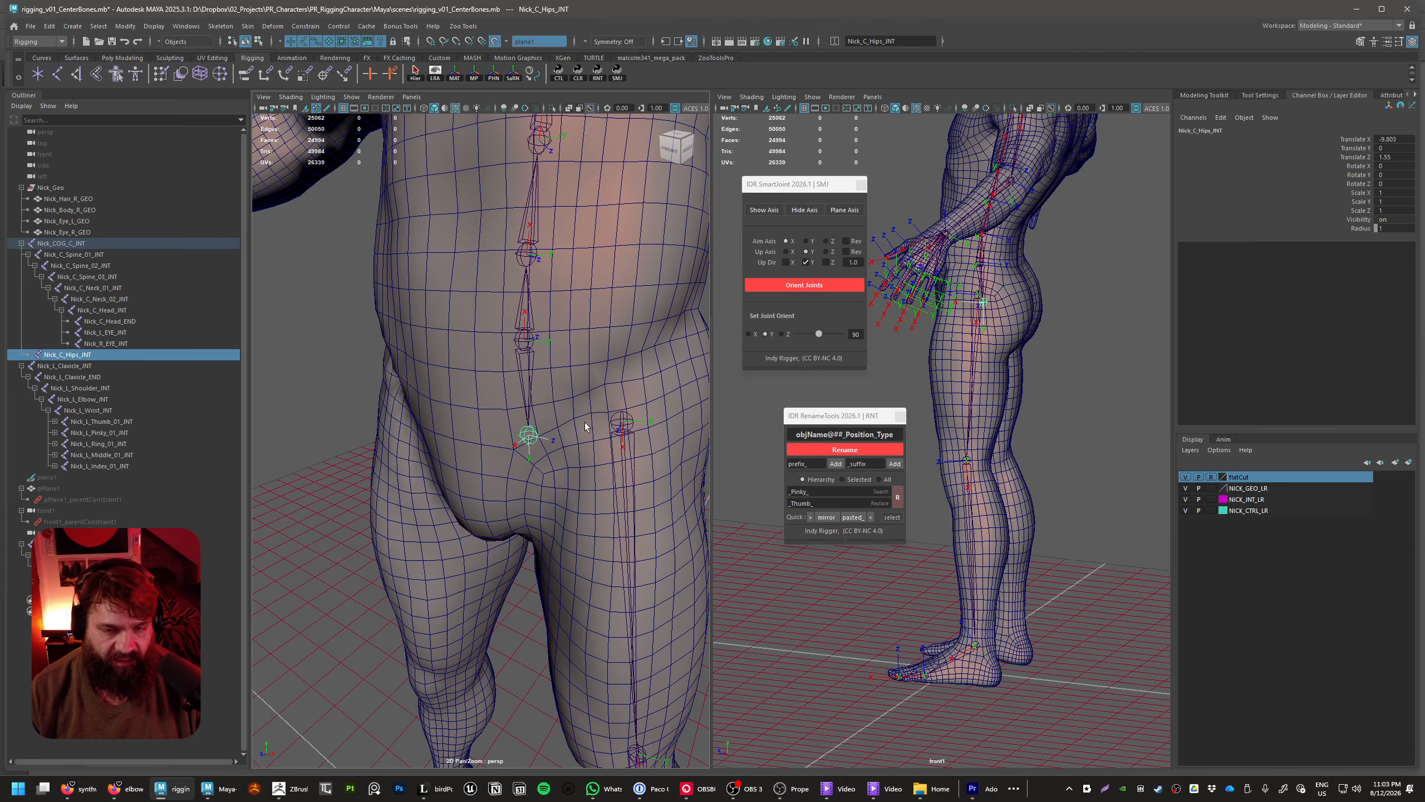
pyautogui.click(749, 334)
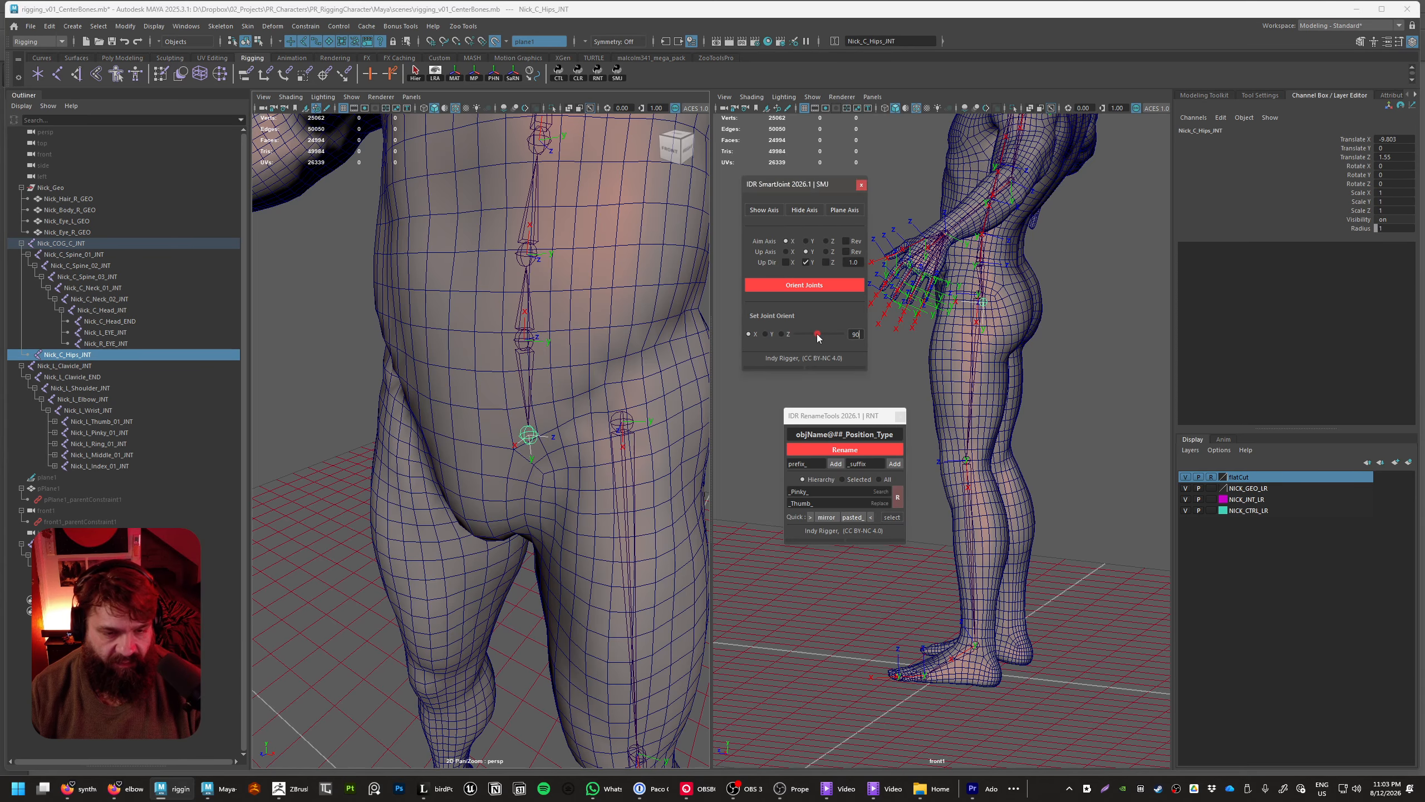
pyautogui.moveTo(815, 334)
pyautogui.mouseDown()
pyautogui.moveTo(780, 335)
pyautogui.moveTo(871, 350)
pyautogui.moveTo(831, 335)
pyautogui.mouseUp()
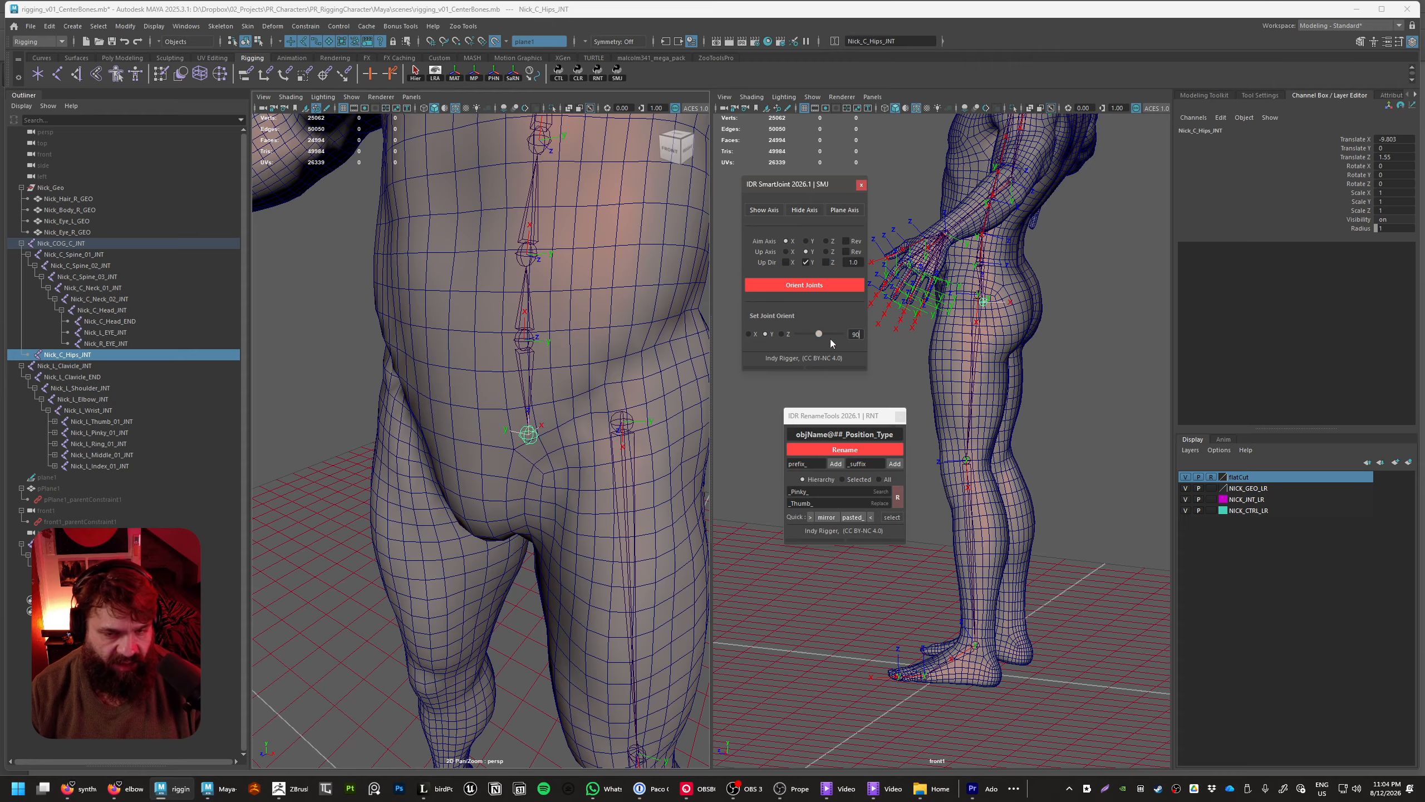
pyautogui.moveTo(876, 338); pyautogui.dragTo(877, 338)
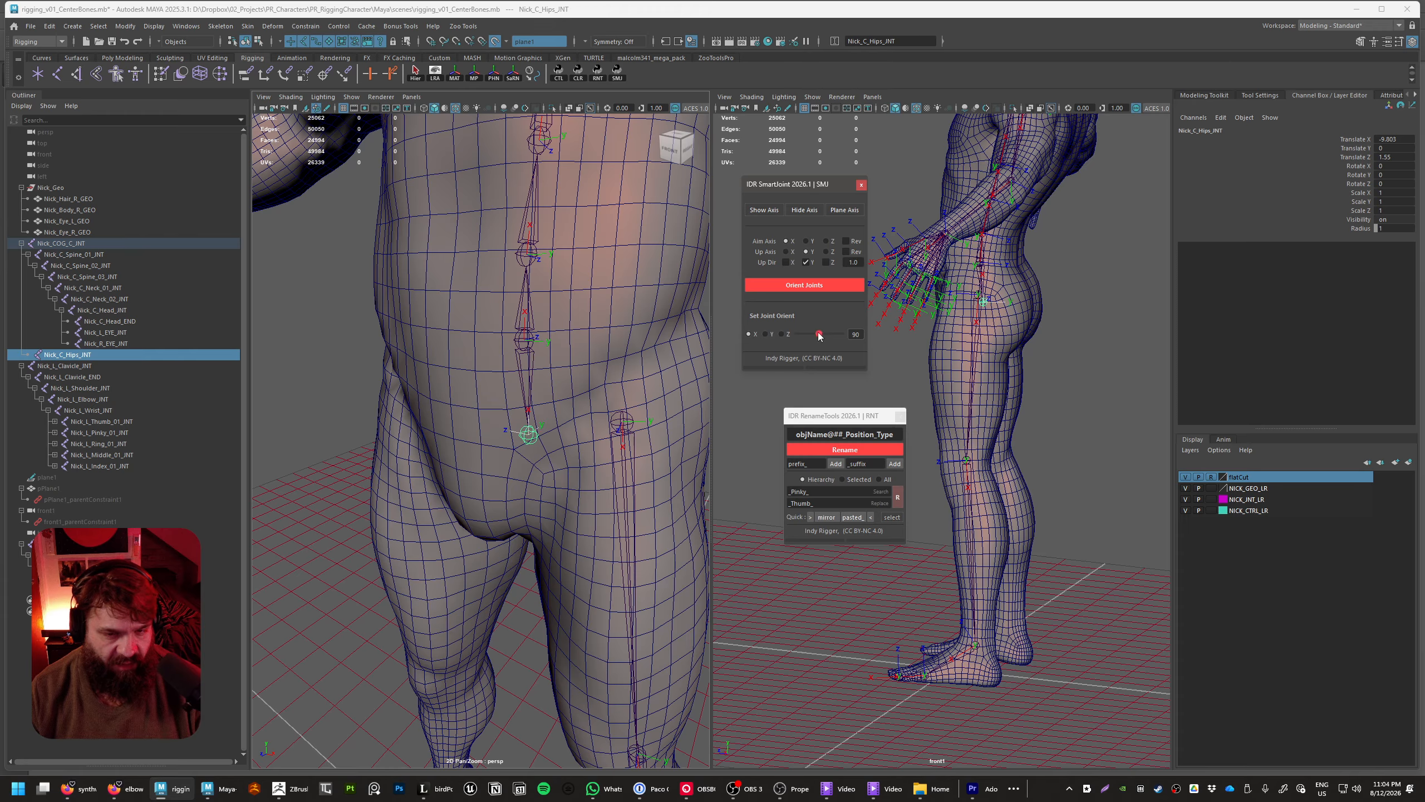
# Examine the axes of the hips joint up close, clear the selection and compare them with the whole skeleton
pyautogui.keyDown('alt'); pyautogui.moveTo(662, 472); pyautogui.dragTo(565, 481); pyautogui.keyUp('alt')
pyautogui.scroll(10, 529, 467)
pyautogui.scroll(5, 560, 493)
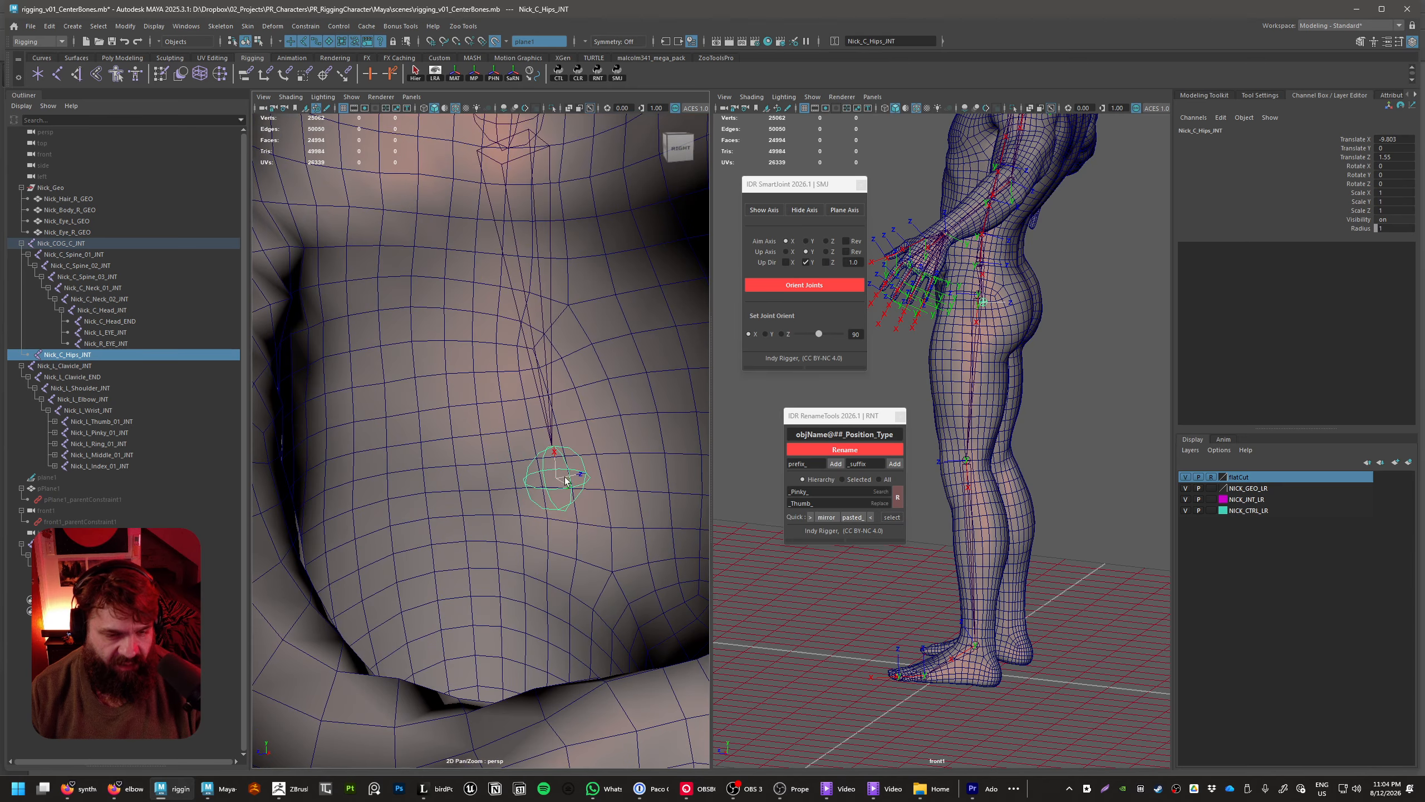
pyautogui.scroll(-10, 597, 370)
pyautogui.keyDown('alt'); pyautogui.moveTo(547, 401); pyautogui.dragTo(621, 445); pyautogui.keyUp('alt')
pyautogui.click(620, 445)
pyautogui.scroll(-6, 609, 461)
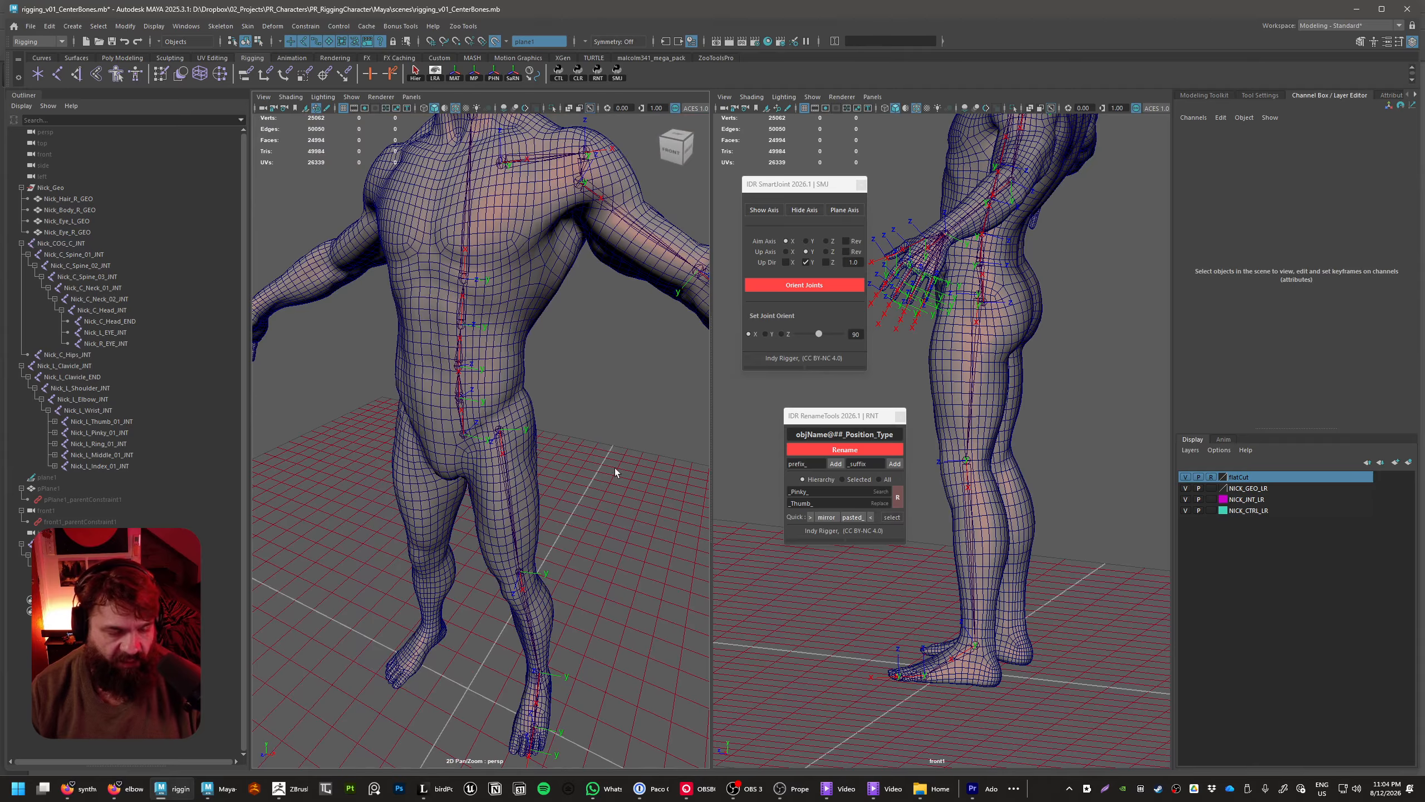
pyautogui.scroll(-7, 600, 464)
pyautogui.keyDown('alt'); pyautogui.moveTo(579, 456); pyautogui.dragTo(539, 471); pyautogui.keyUp('alt')
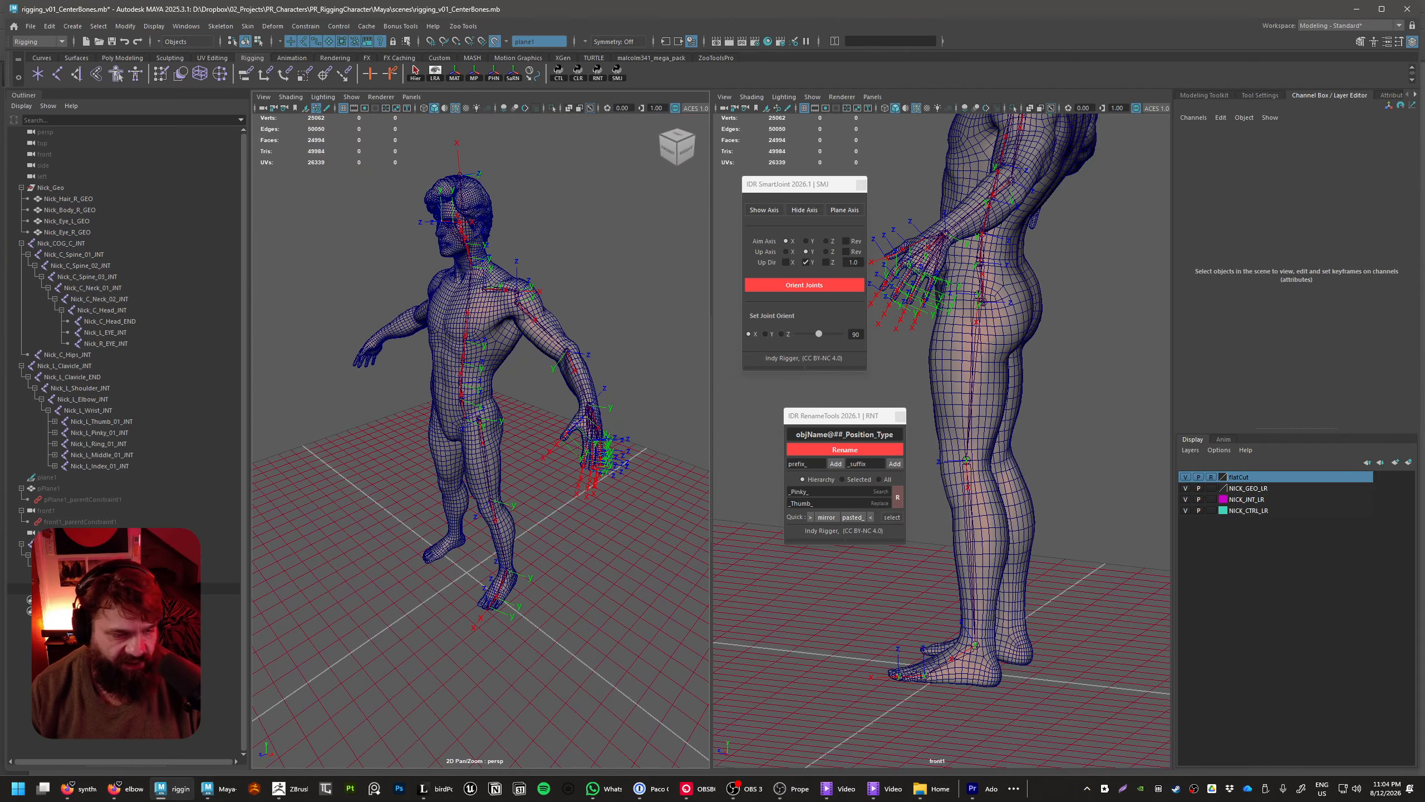
# Select the left thigh and clavicle roots and set Mirror Joints to mirror across YZ with Behavior, replacing _L_ with _R_
pyautogui.click(483, 430)
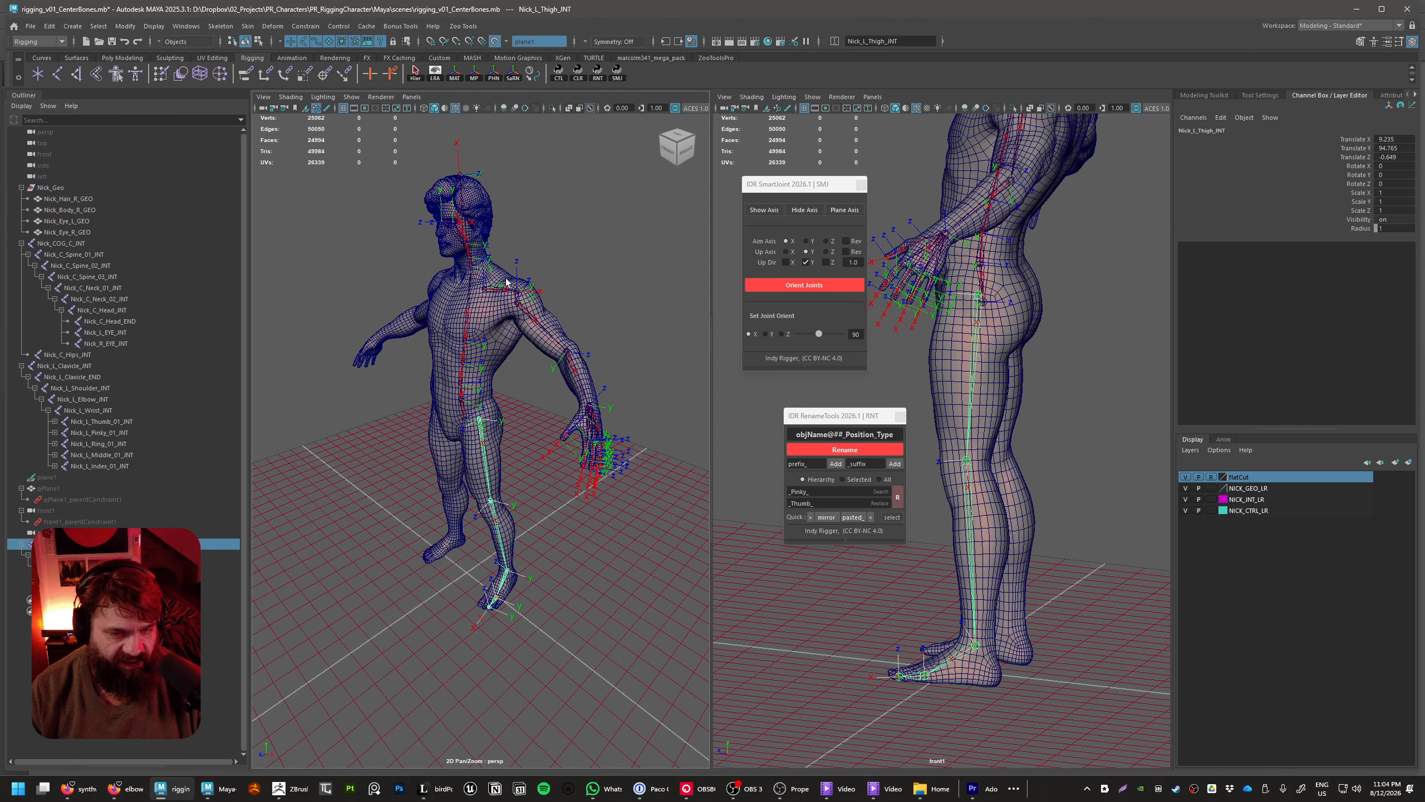
pyautogui.scroll(8, 533, 377)
pyautogui.click(505, 315)
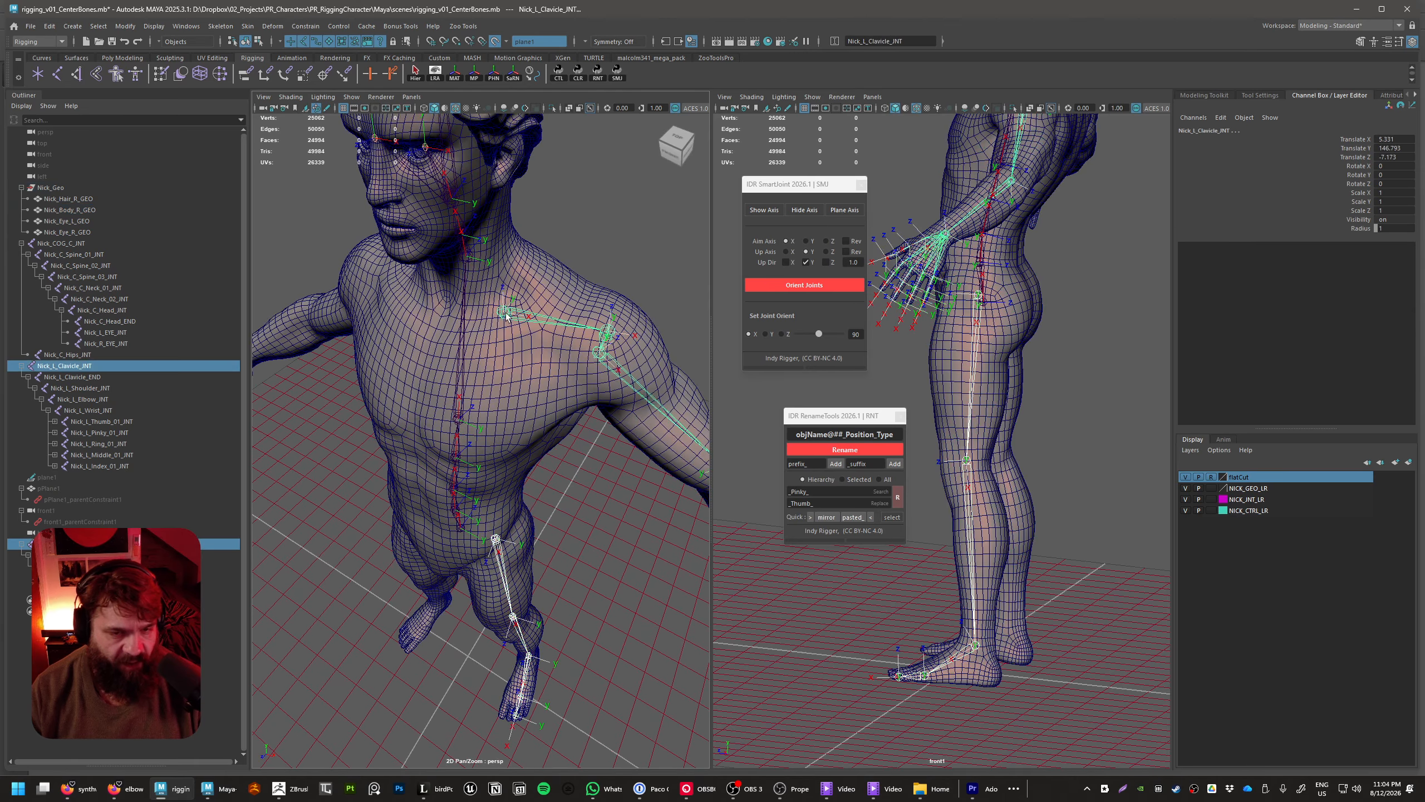
pyautogui.scroll(-8, 525, 461)
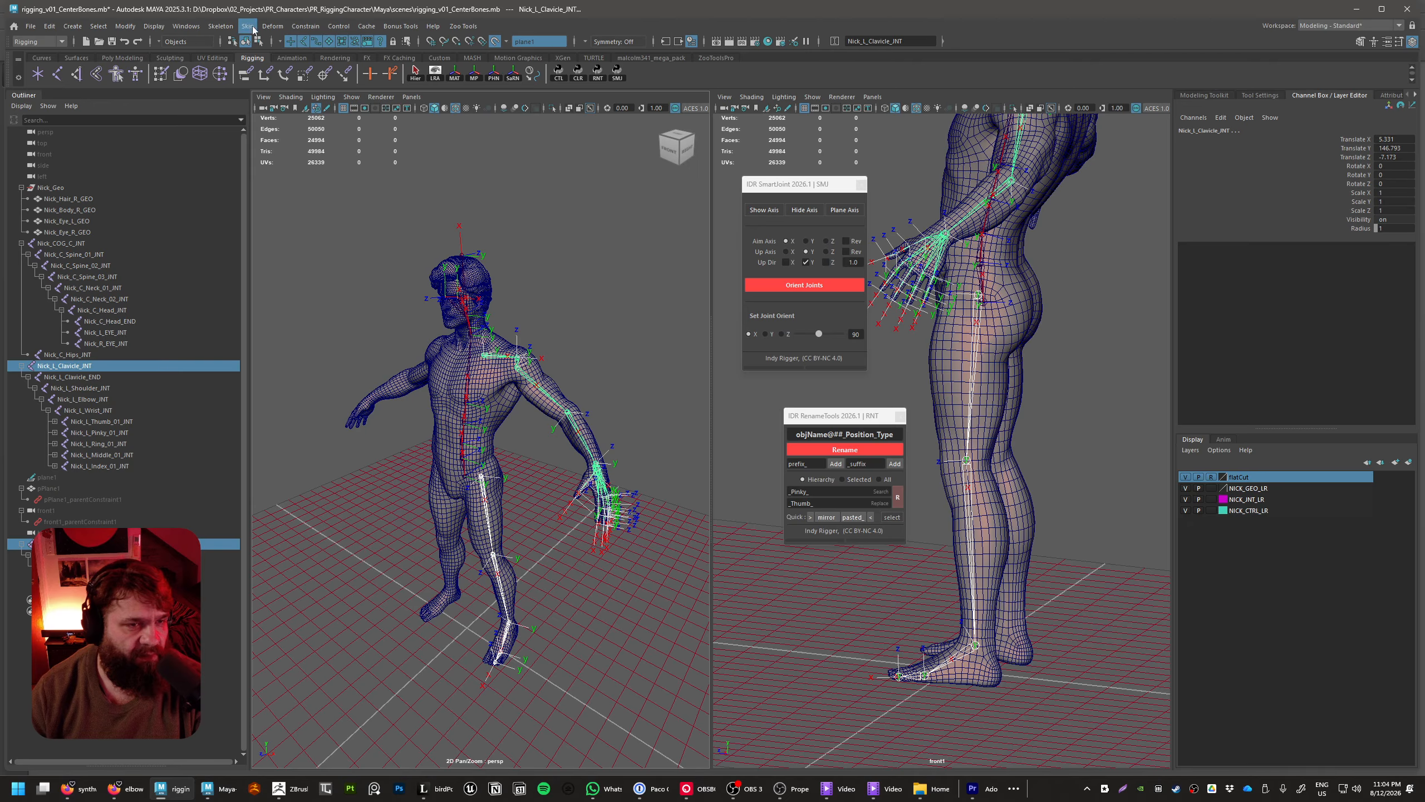
pyautogui.click(221, 27)
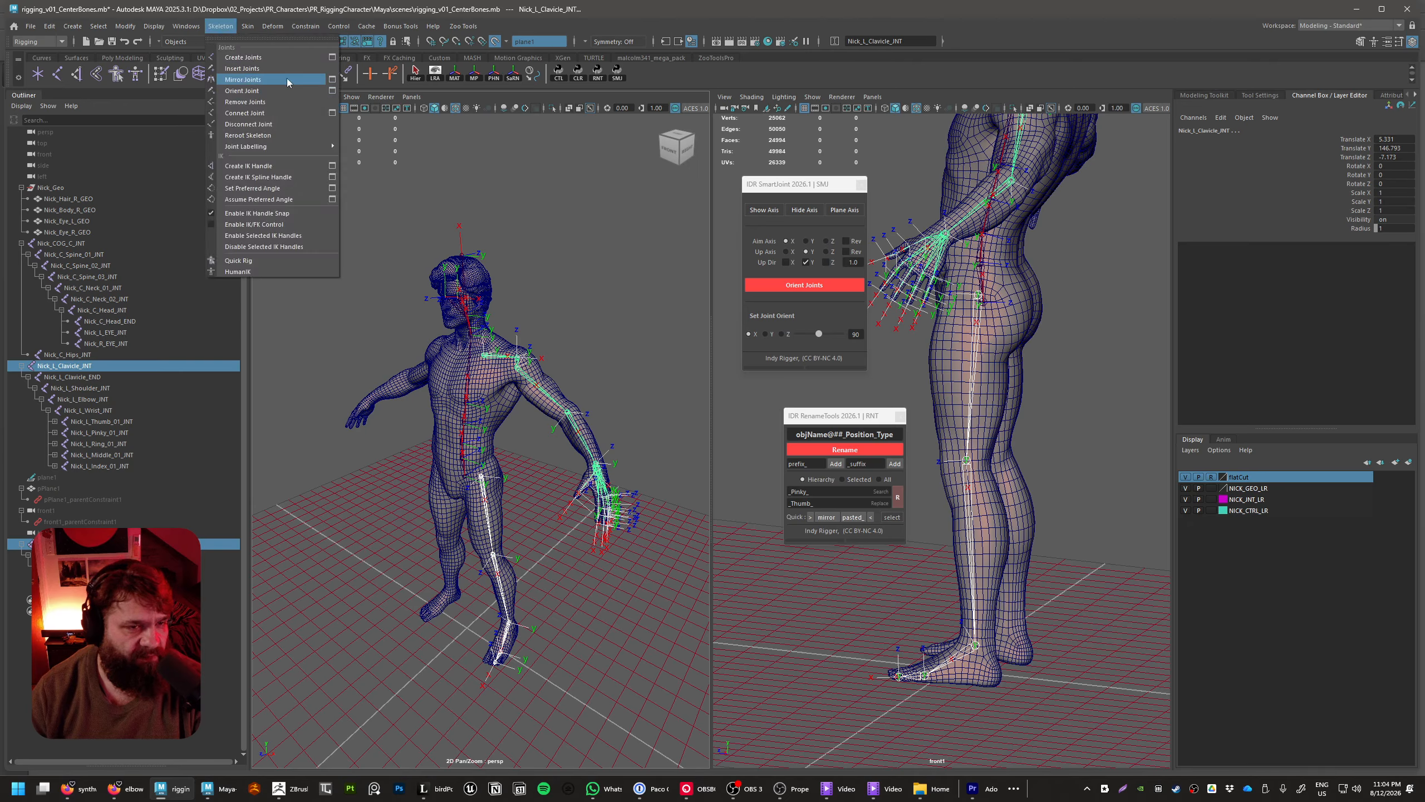
pyautogui.click(332, 79)
pyautogui.moveTo(884, 552); pyautogui.dragTo(639, 324)
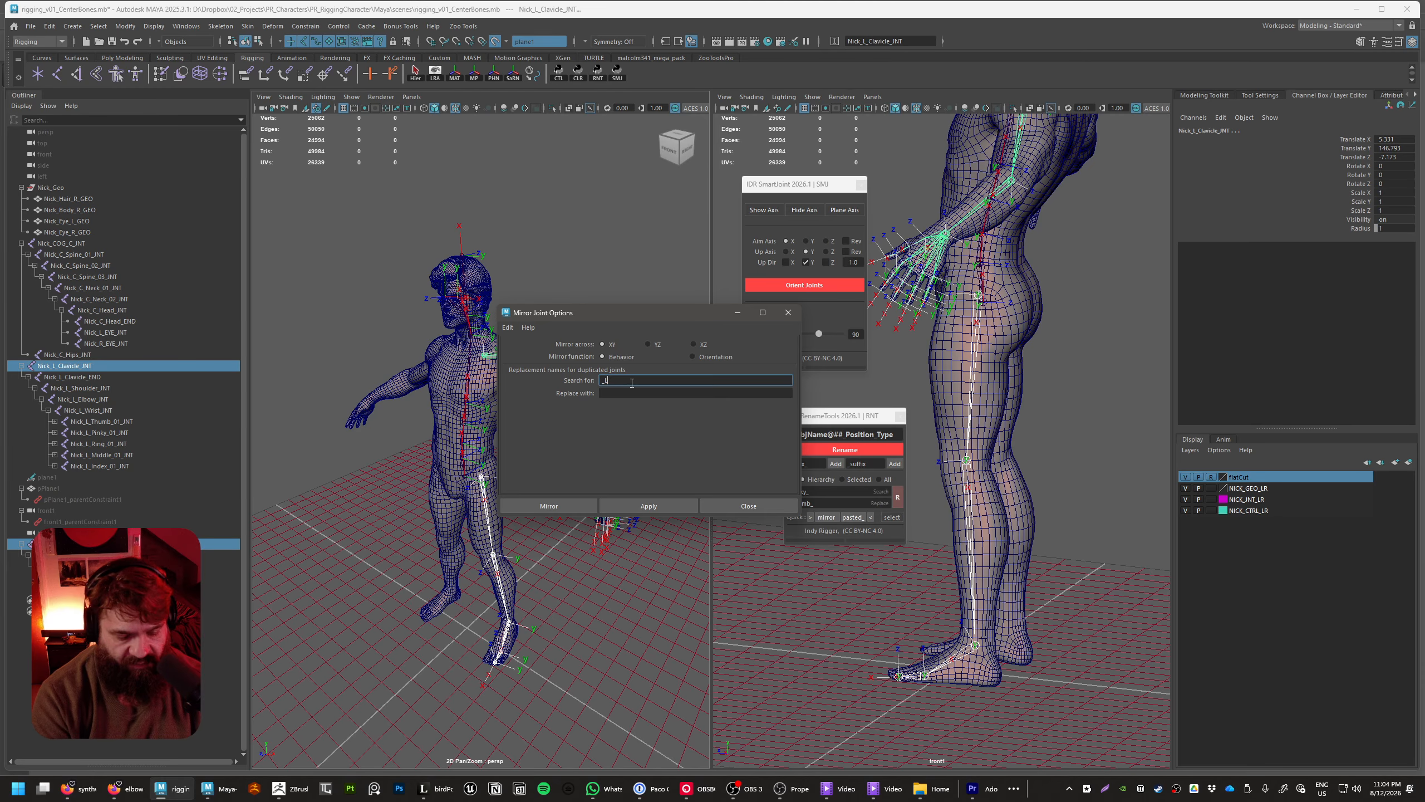
pyautogui.write('_L')
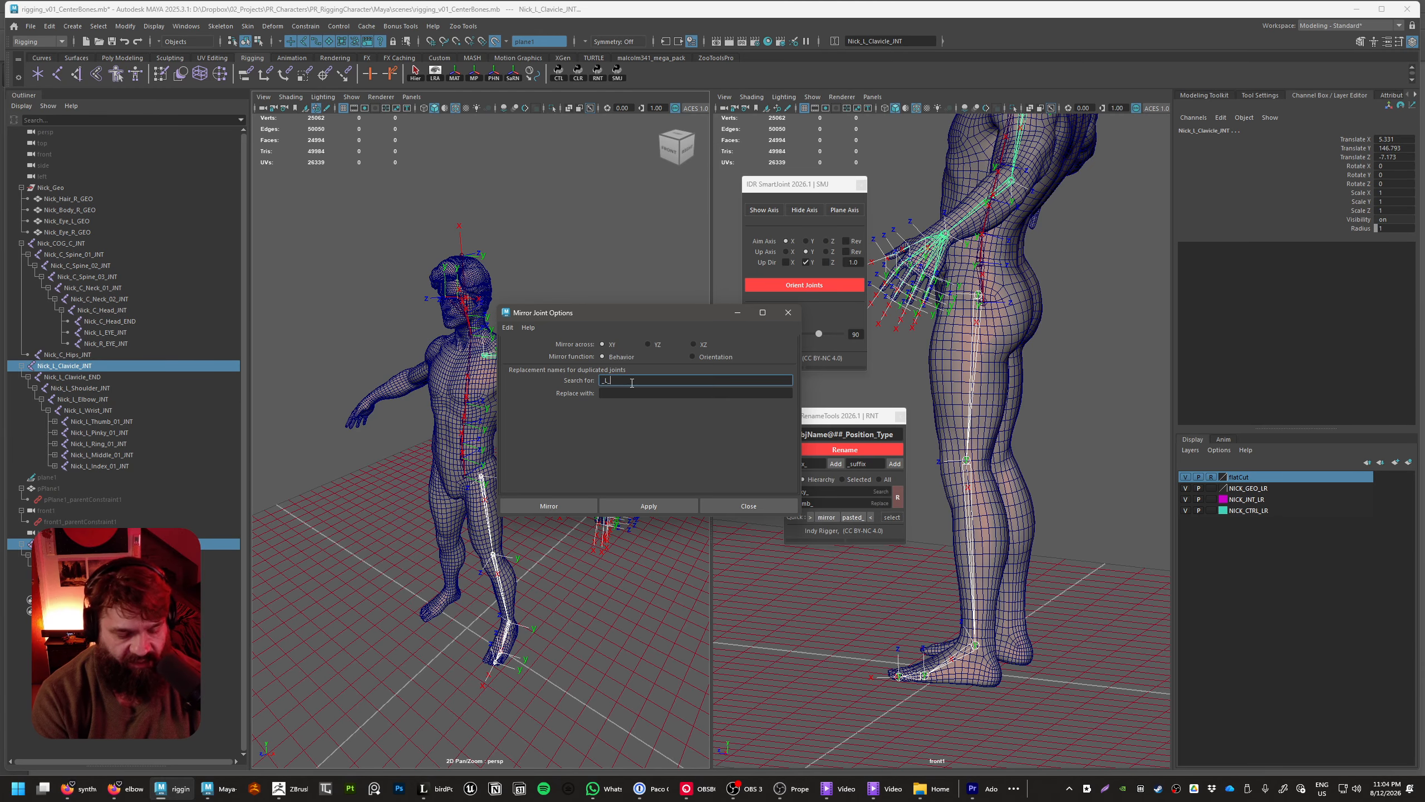
pyautogui.write('_')
pyautogui.press('Tab')
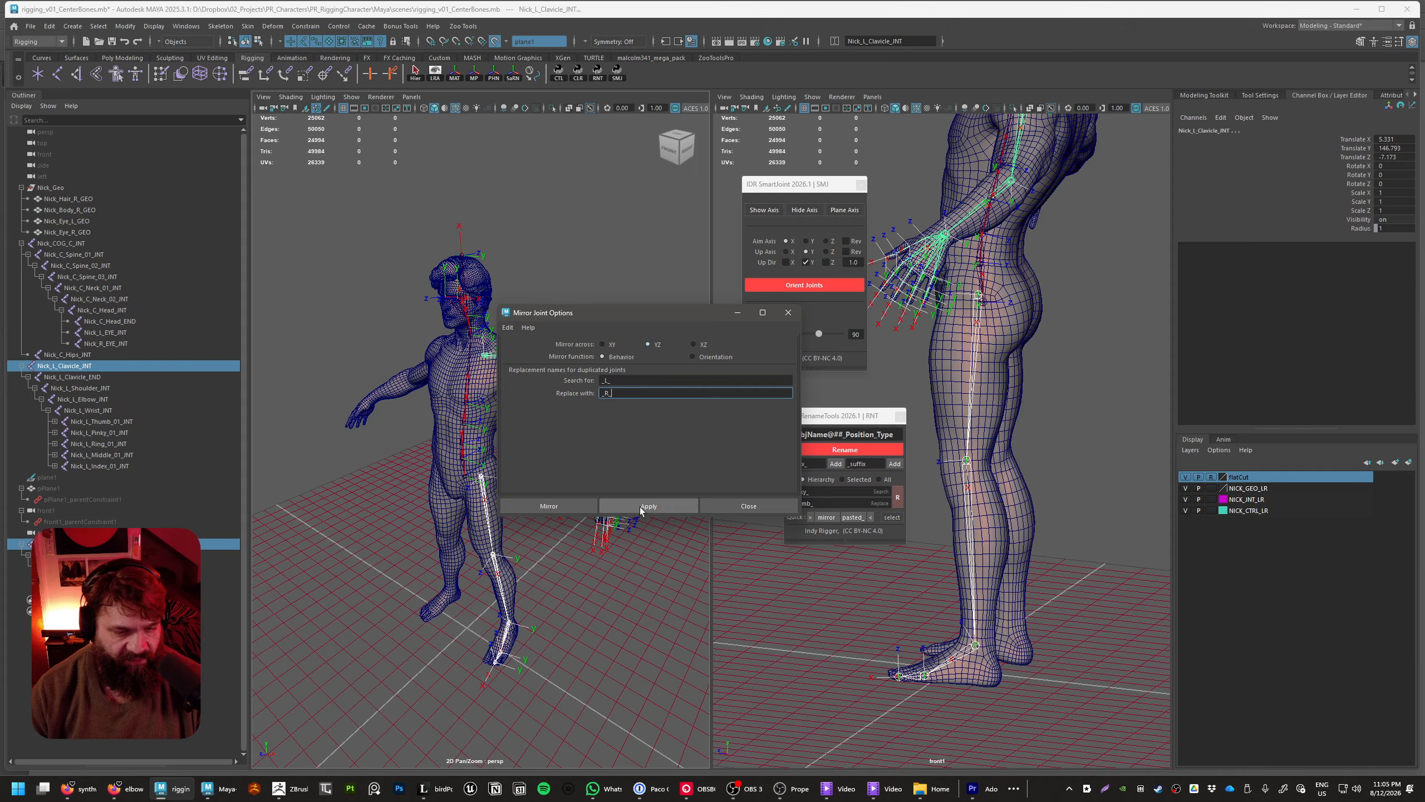
# Move the Mirror Joint Options window off the character and mirror the left arm chain from Nick_L_Clavicle_INT
pyautogui.moveTo(619, 315); pyautogui.dragTo(934, 202)
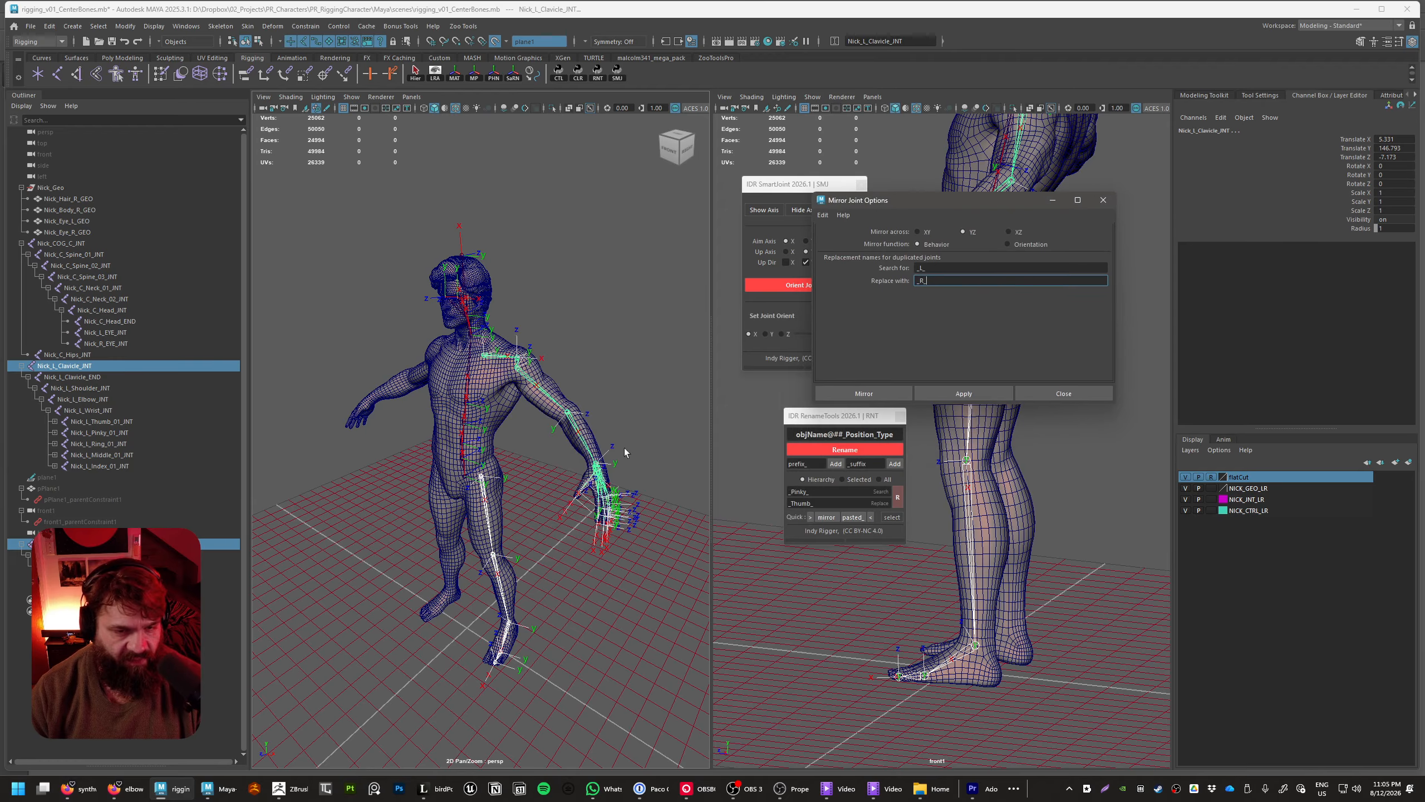
pyautogui.keyDown('alt'); pyautogui.moveTo(623, 449); pyautogui.dragTo(656, 505); pyautogui.keyUp('alt')
pyautogui.click(588, 565)
pyautogui.click(525, 384)
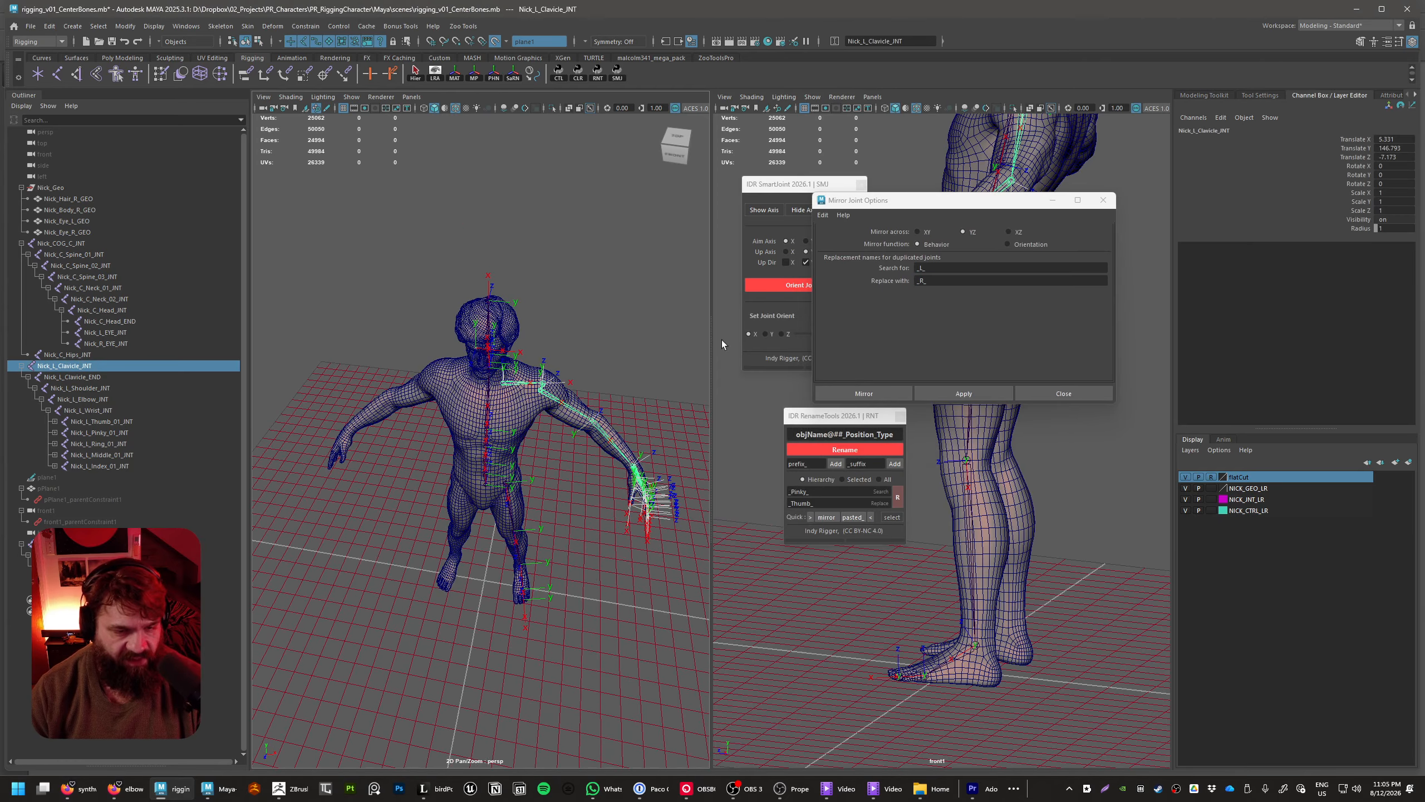
pyautogui.click(957, 393)
# Mirror the left leg chain from Nick_L_Thigh_INT to the right side and clear the selection
pyautogui.keyDown('alt'); pyautogui.moveTo(575, 563); pyautogui.dragTo(543, 442); pyautogui.keyUp('alt')
pyautogui.click(518, 511)
pyautogui.click(507, 491)
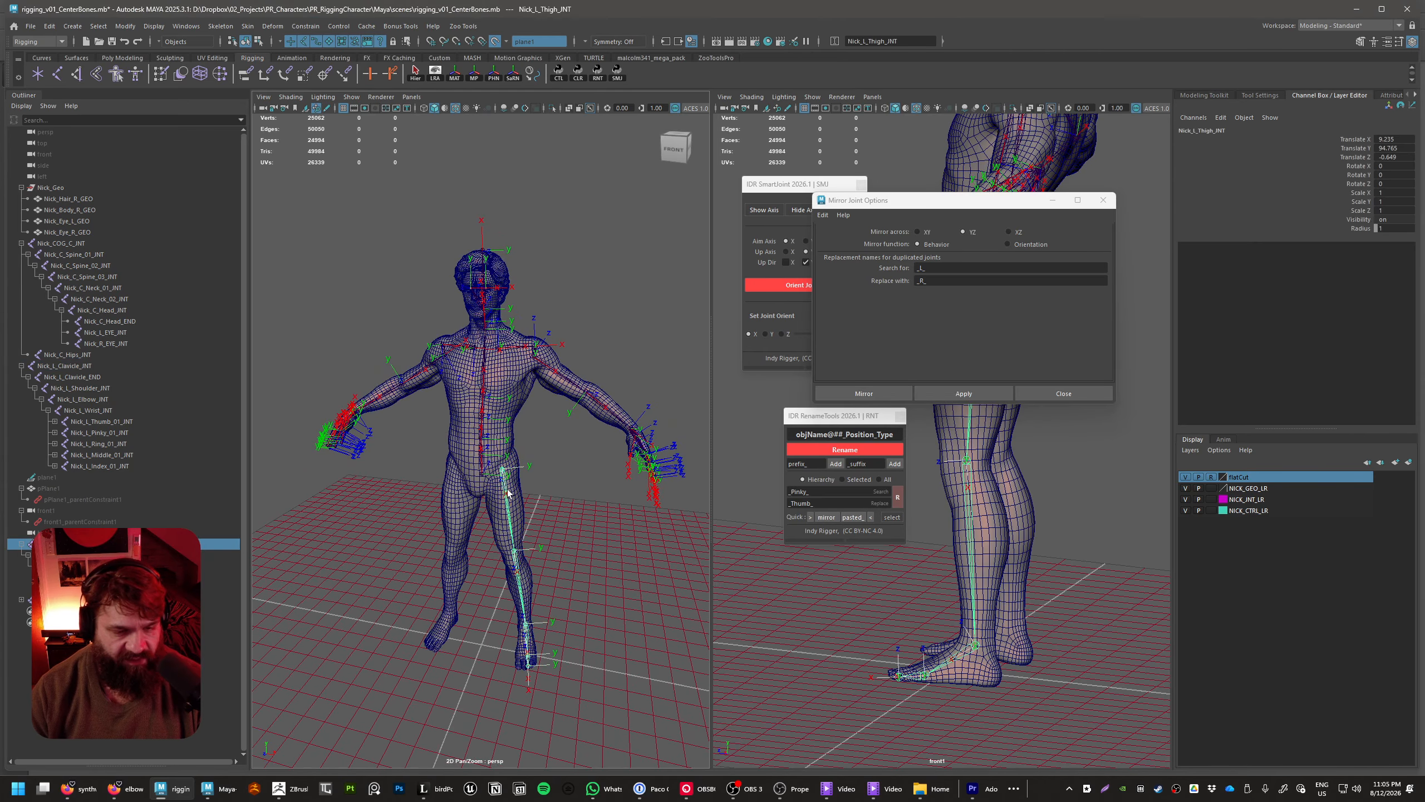
pyautogui.keyDown('alt'); pyautogui.moveTo(507, 493); pyautogui.dragTo(466, 493); pyautogui.keyUp('alt')
pyautogui.click(980, 395)
pyautogui.keyDown('alt'); pyautogui.moveTo(606, 628); pyautogui.dragTo(610, 550, button='middle'); pyautogui.keyUp('alt')
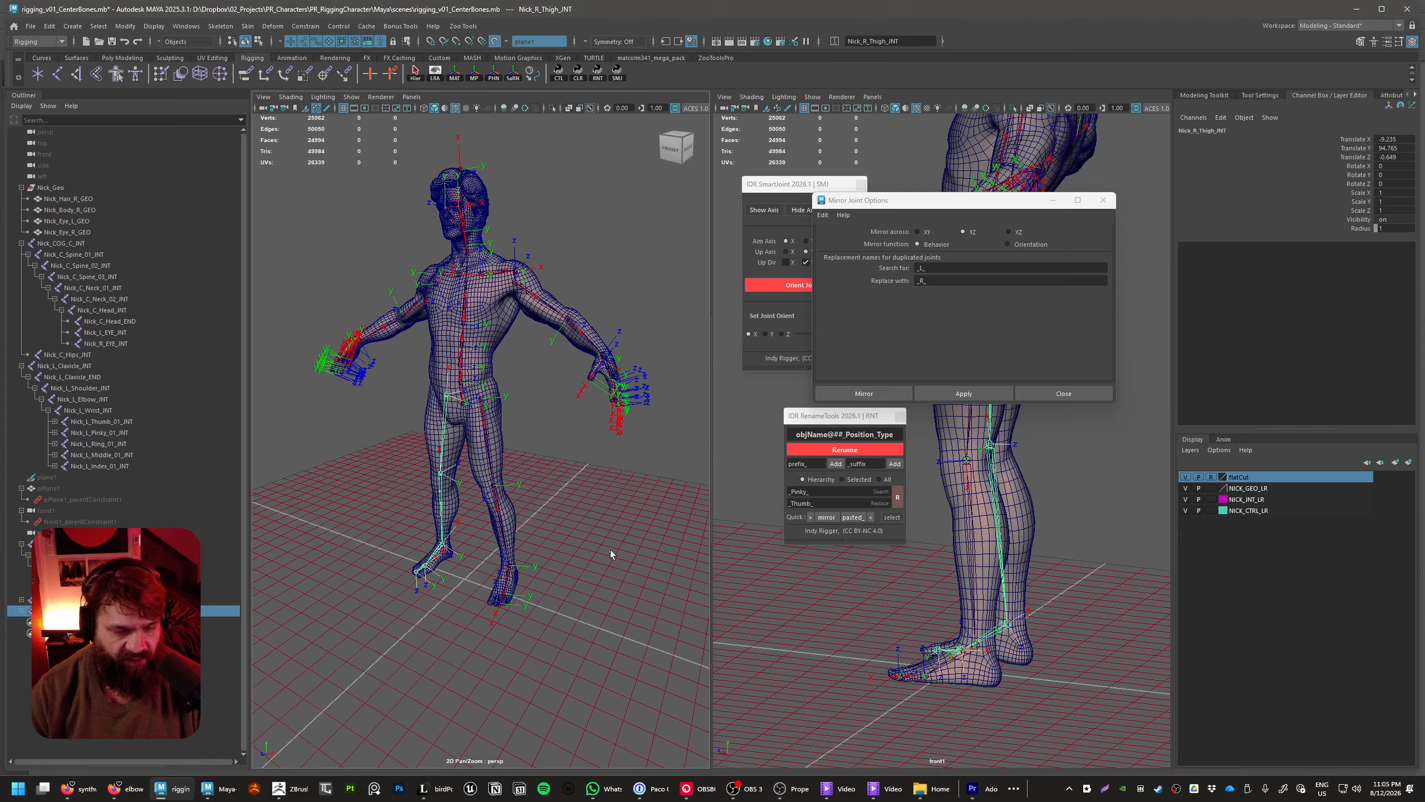
pyautogui.click(610, 550)
# Examine the mirrored right leg, arm and hand joints for correct placement and axes against the left side
pyautogui.moveTo(610, 550)
pyautogui.keyDown('alt'); pyautogui.mouseDown()
pyautogui.moveTo(656, 525)
pyautogui.moveTo(698, 532)
pyautogui.moveTo(576, 531)
pyautogui.moveTo(614, 531)
pyautogui.mouseUp(); pyautogui.keyUp('alt')
pyautogui.keyDown('alt'); pyautogui.moveTo(516, 541); pyautogui.dragTo(549, 545, button='right'); pyautogui.keyUp('alt')
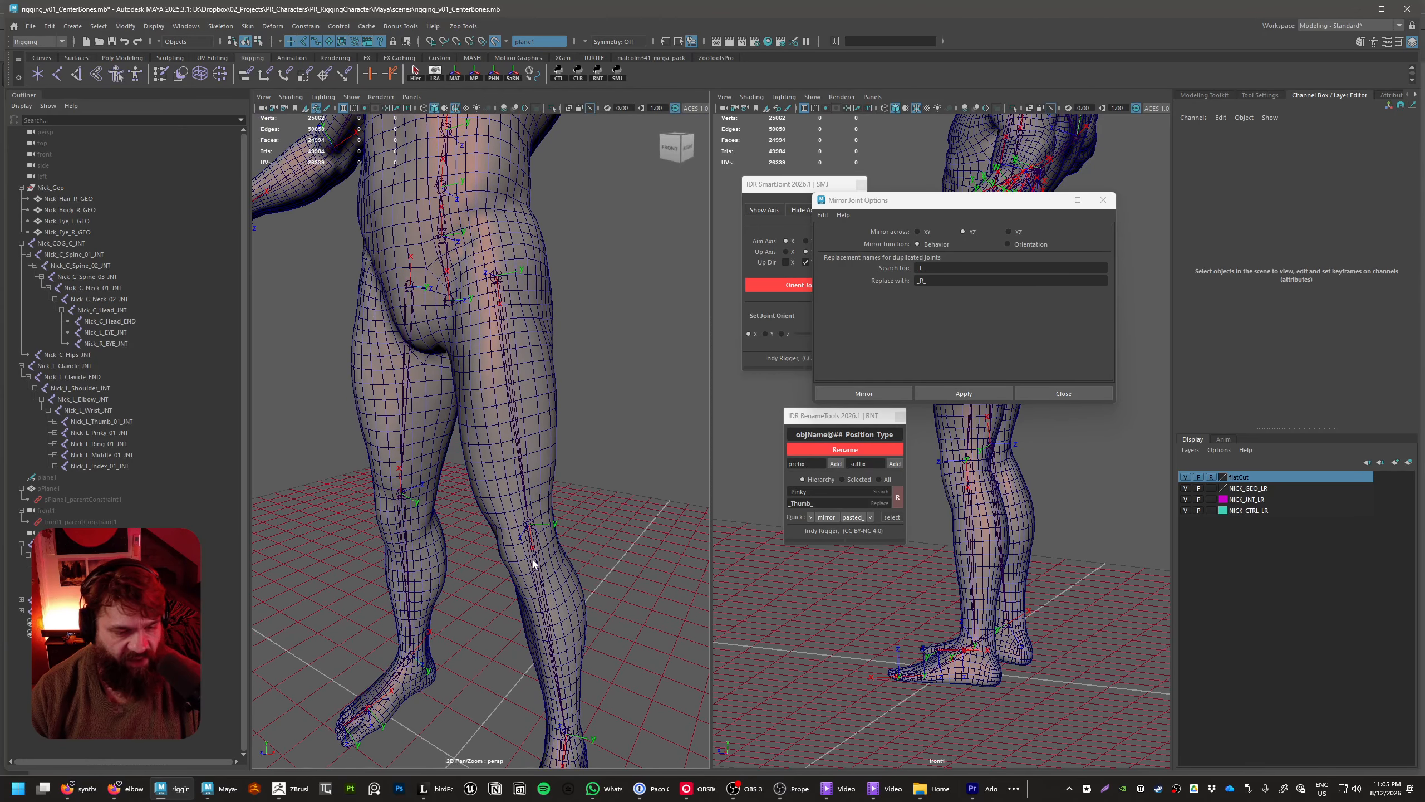
pyautogui.keyDown('alt'); pyautogui.moveTo(414, 487); pyautogui.dragTo(443, 423); pyautogui.keyUp('alt')
pyautogui.keyDown('alt'); pyautogui.moveTo(443, 423); pyautogui.dragTo(534, 491, button='middle'); pyautogui.keyUp('alt')
pyautogui.keyDown('alt'); pyautogui.moveTo(534, 491); pyautogui.dragTo(511, 429, button='right'); pyautogui.keyUp('alt')
pyautogui.keyDown('alt'); pyautogui.moveTo(512, 430); pyautogui.dragTo(483, 492); pyautogui.keyUp('alt')
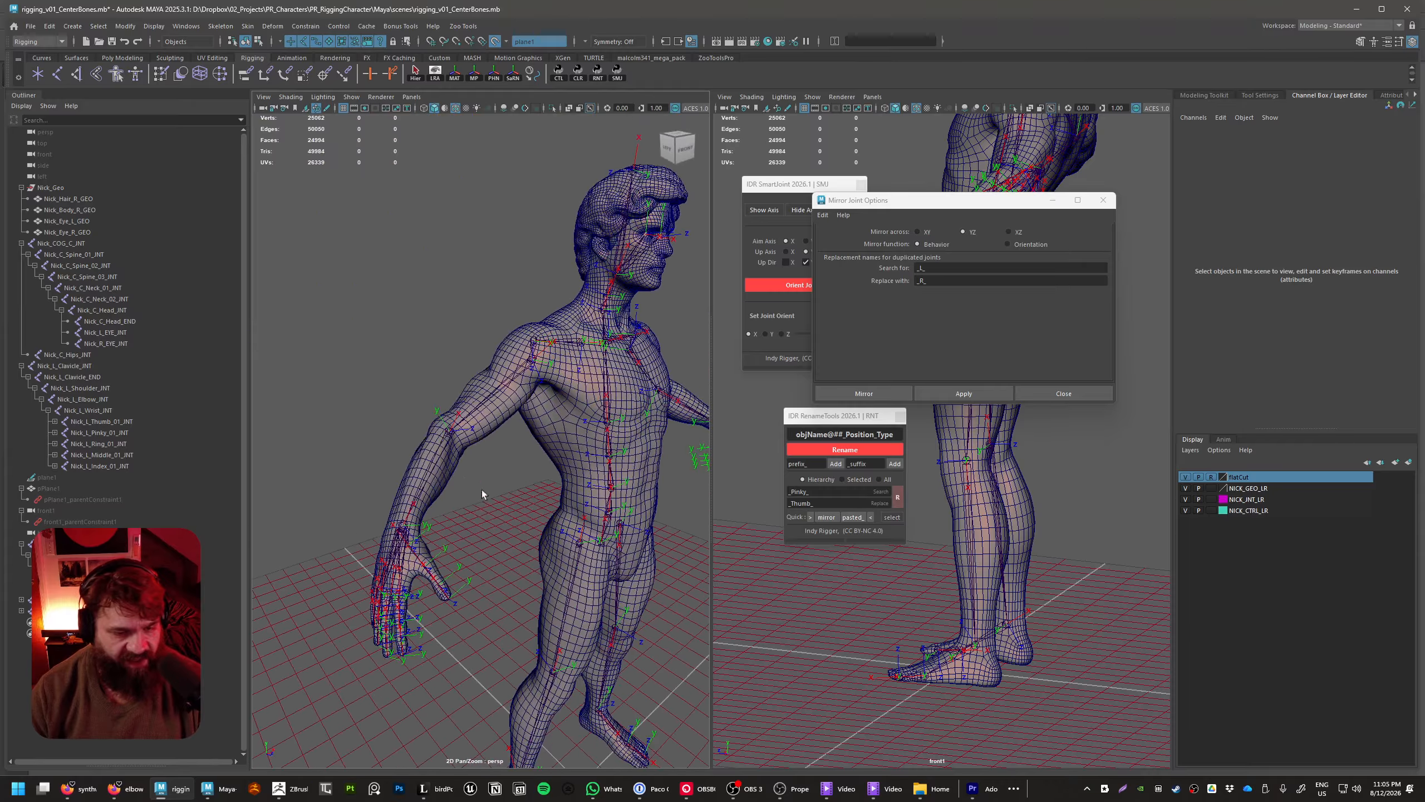
pyautogui.keyDown('alt'); pyautogui.moveTo(483, 492); pyautogui.dragTo(449, 475, button='middle'); pyautogui.keyUp('alt')
pyautogui.keyDown('alt'); pyautogui.moveTo(449, 474); pyautogui.dragTo(404, 512, button='right'); pyautogui.keyUp('alt')
pyautogui.keyDown('alt'); pyautogui.moveTo(404, 511); pyautogui.dragTo(458, 469); pyautogui.keyUp('alt')
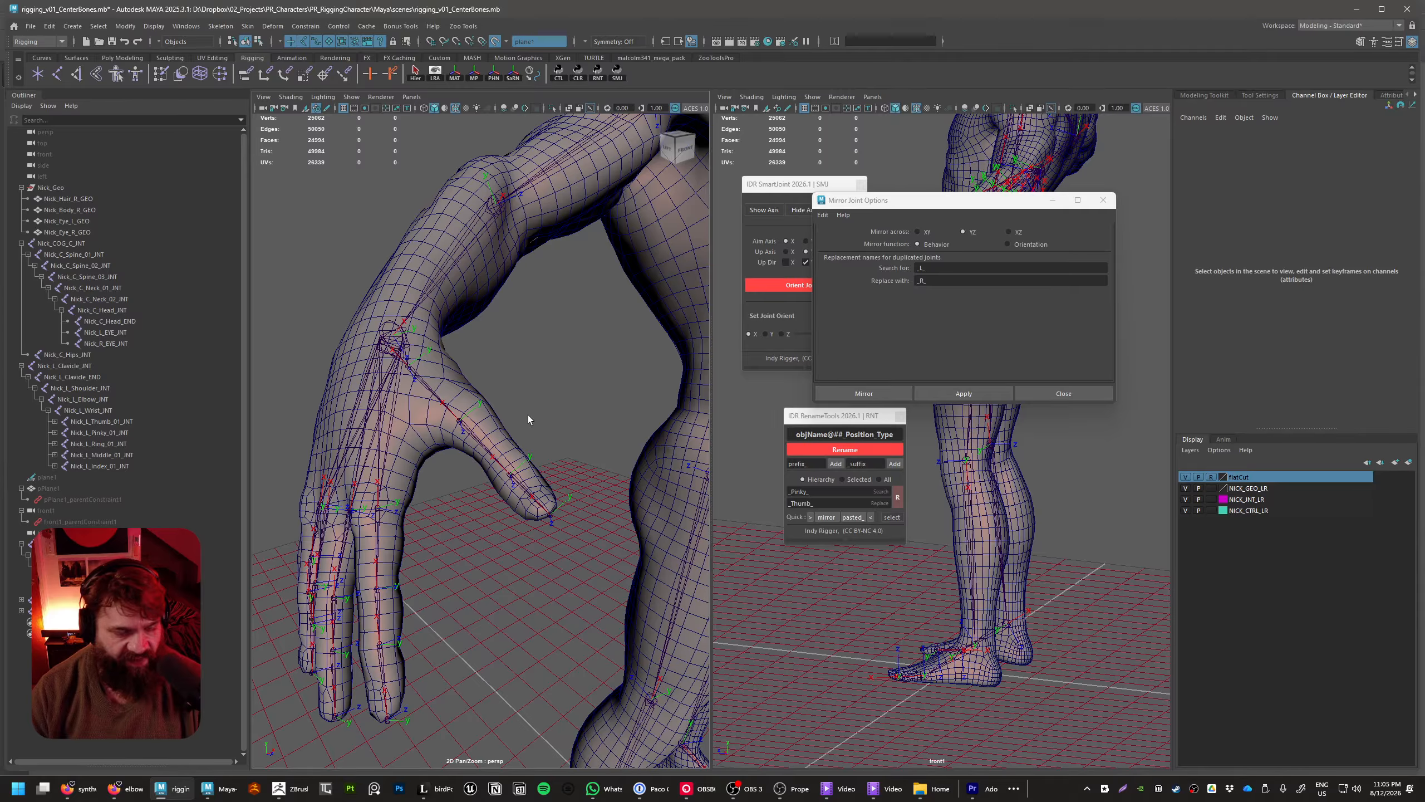
pyautogui.keyDown('alt'); pyautogui.moveTo(528, 419); pyautogui.dragTo(560, 341, button='right'); pyautogui.keyUp('alt')
pyautogui.keyDown('alt'); pyautogui.moveTo(560, 340); pyautogui.dragTo(639, 448); pyautogui.keyUp('alt')
pyautogui.keyDown('alt'); pyautogui.moveTo(639, 448); pyautogui.dragTo(585, 421, button='right'); pyautogui.keyUp('alt')
pyautogui.keyDown('alt'); pyautogui.moveTo(586, 421); pyautogui.dragTo(590, 483, button='middle'); pyautogui.keyUp('alt')
pyautogui.keyDown('alt'); pyautogui.moveTo(590, 483); pyautogui.dragTo(605, 510); pyautogui.keyUp('alt')
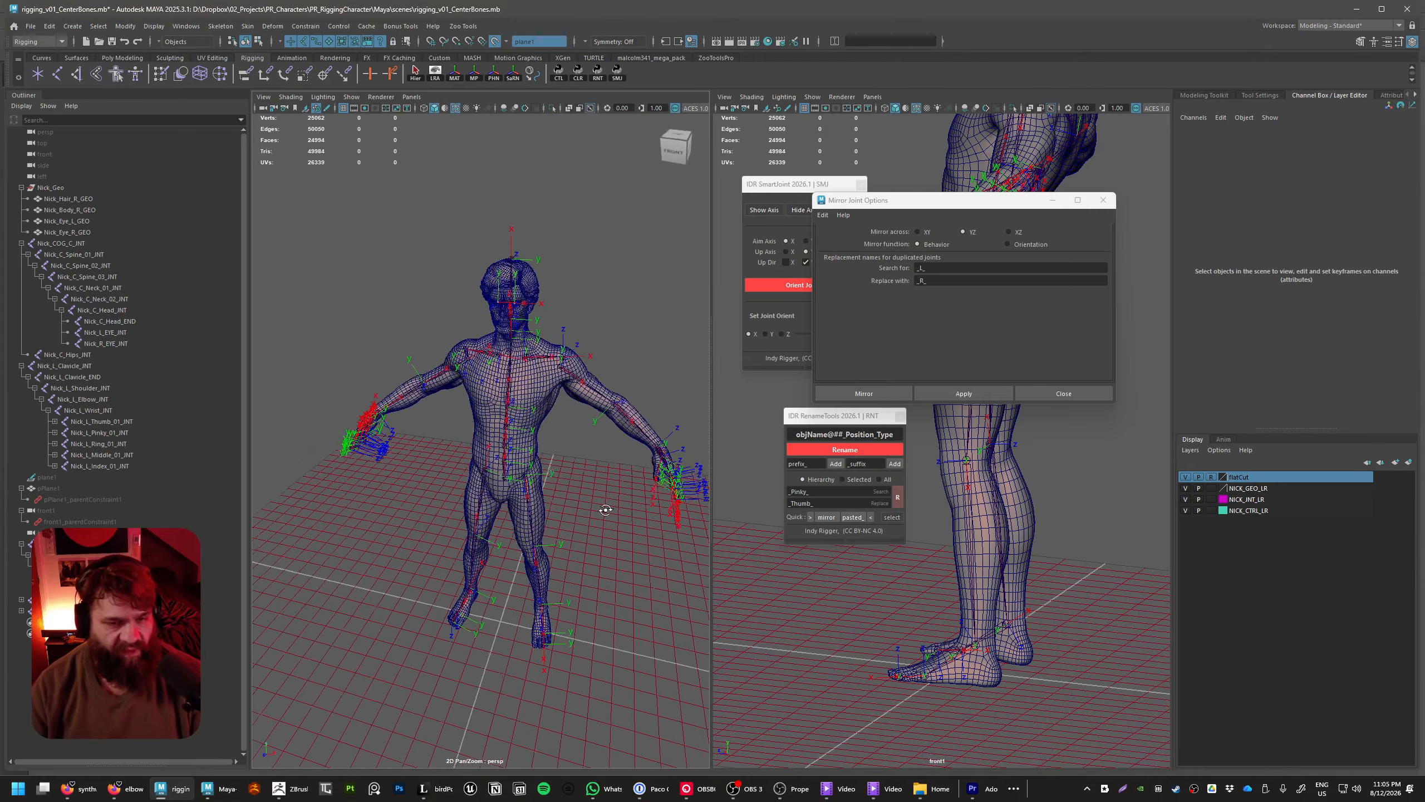
pyautogui.moveTo(605, 510)
pyautogui.keyDown('alt'); pyautogui.mouseDown(button='right')
pyautogui.moveTo(610, 439)
pyautogui.moveTo(599, 500)
pyautogui.mouseUp(button='right'); pyautogui.keyUp('alt')
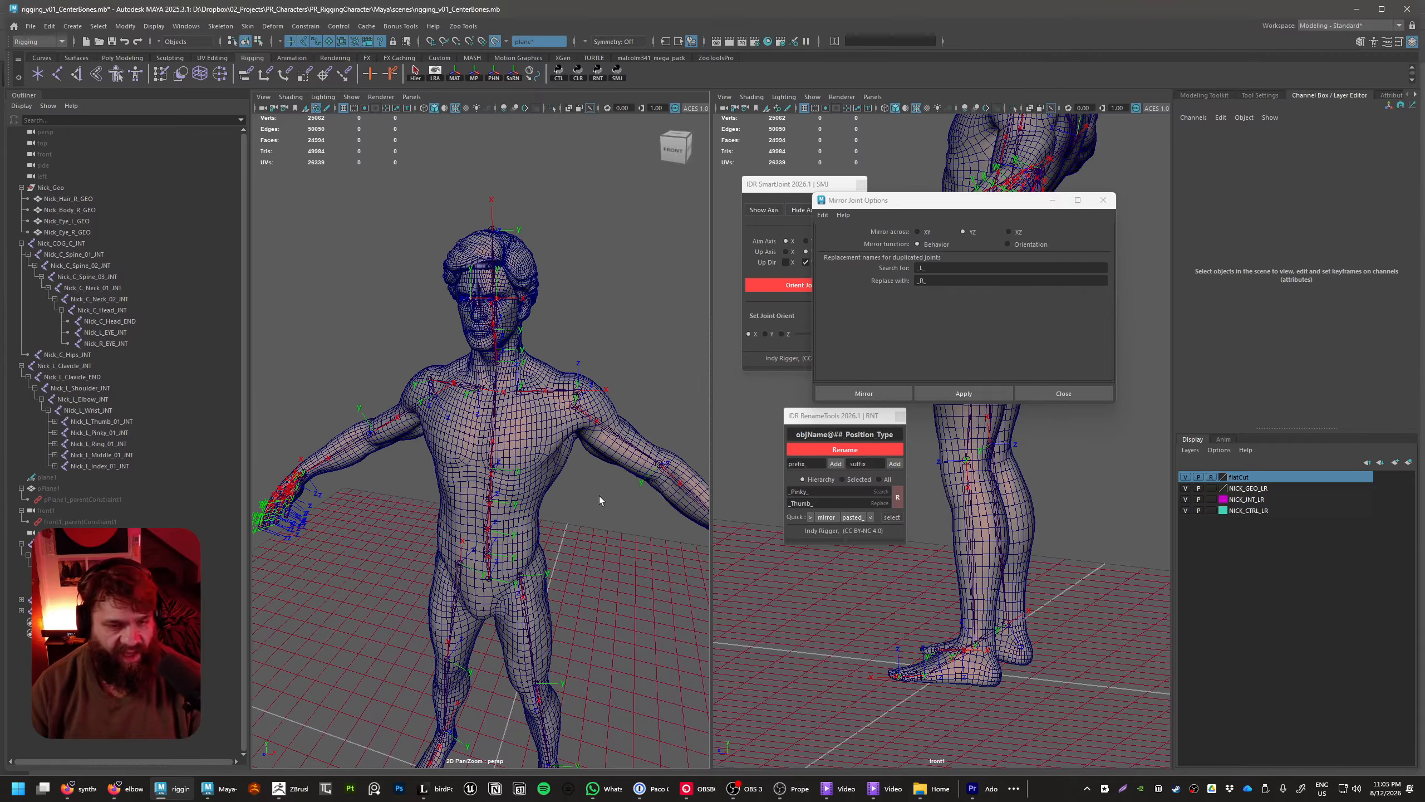
# Test both arms' mirrored bending by rotating all joints from the left and right shoulders down about Y, and undo the rotation
pyautogui.click(590, 446)
pyautogui.click(576, 405)
pyautogui.keyDown('alt'); pyautogui.moveTo(410, 413); pyautogui.dragTo(449, 432, button='middle'); pyautogui.keyUp('alt')
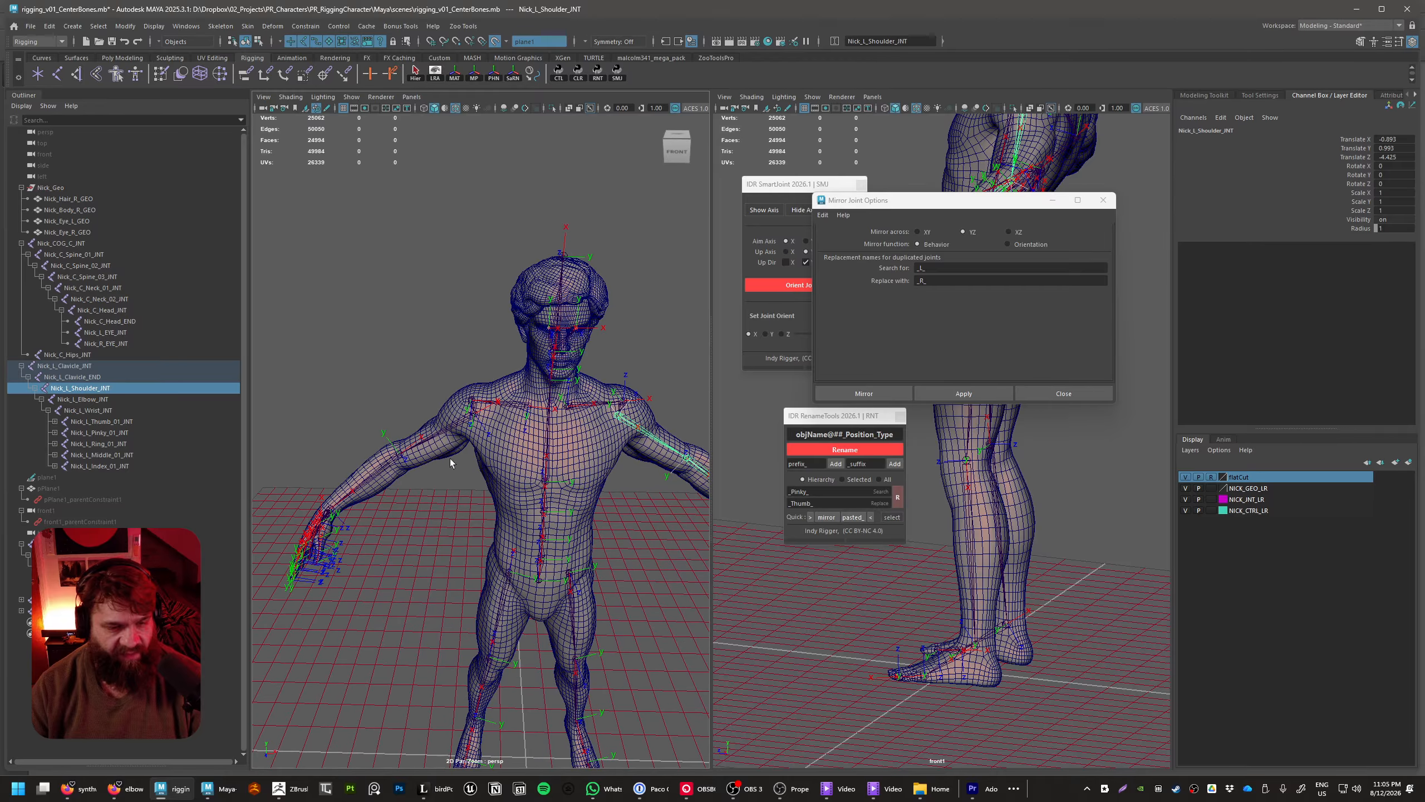
pyautogui.keyDown('shift'); pyautogui.click(474, 415); pyautogui.keyUp('shift')
pyautogui.keyDown('alt'); pyautogui.moveTo(553, 482); pyautogui.dragTo(539, 489, button='right'); pyautogui.keyUp('alt')
pyautogui.keyDown('alt'); pyautogui.moveTo(538, 490); pyautogui.dragTo(491, 117); pyautogui.keyUp('alt')
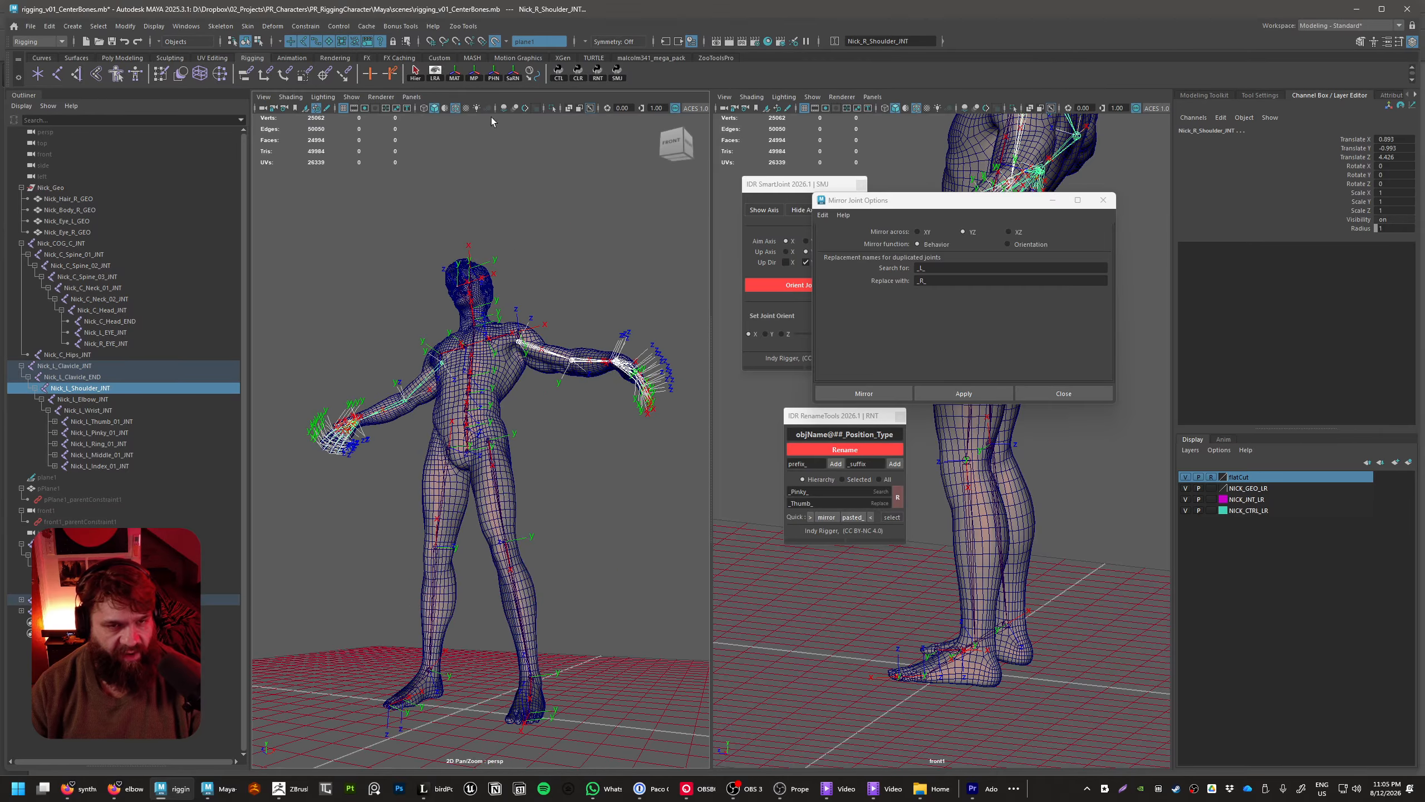
pyautogui.click(415, 74)
pyautogui.keyDown('alt'); pyautogui.moveTo(544, 414); pyautogui.dragTo(543, 429); pyautogui.keyUp('alt')
pyautogui.click(1363, 175)
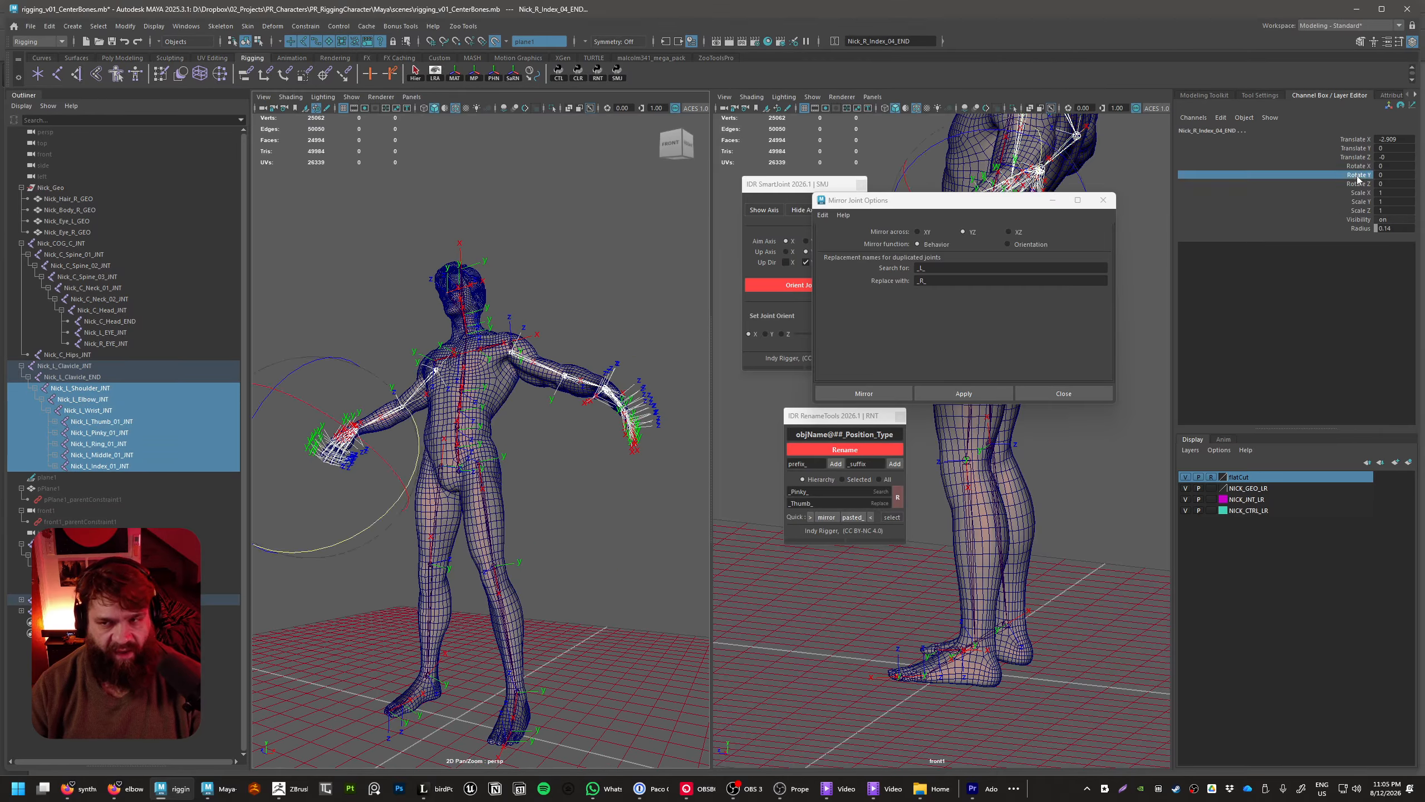
pyautogui.moveTo(609, 601); pyautogui.dragTo(554, 592, button='middle')
pyautogui.hotkey('ctrl', 'z')
# Test both legs' mirrored movement by rotating the left and right thigh joints about Y, undo the rotation and clear the selection
pyautogui.keyDown('alt'); pyautogui.moveTo(653, 609); pyautogui.dragTo(591, 549); pyautogui.keyUp('alt')
pyautogui.click(621, 503)
pyautogui.click(547, 484)
pyautogui.click(983, 393)
pyautogui.click(1361, 175)
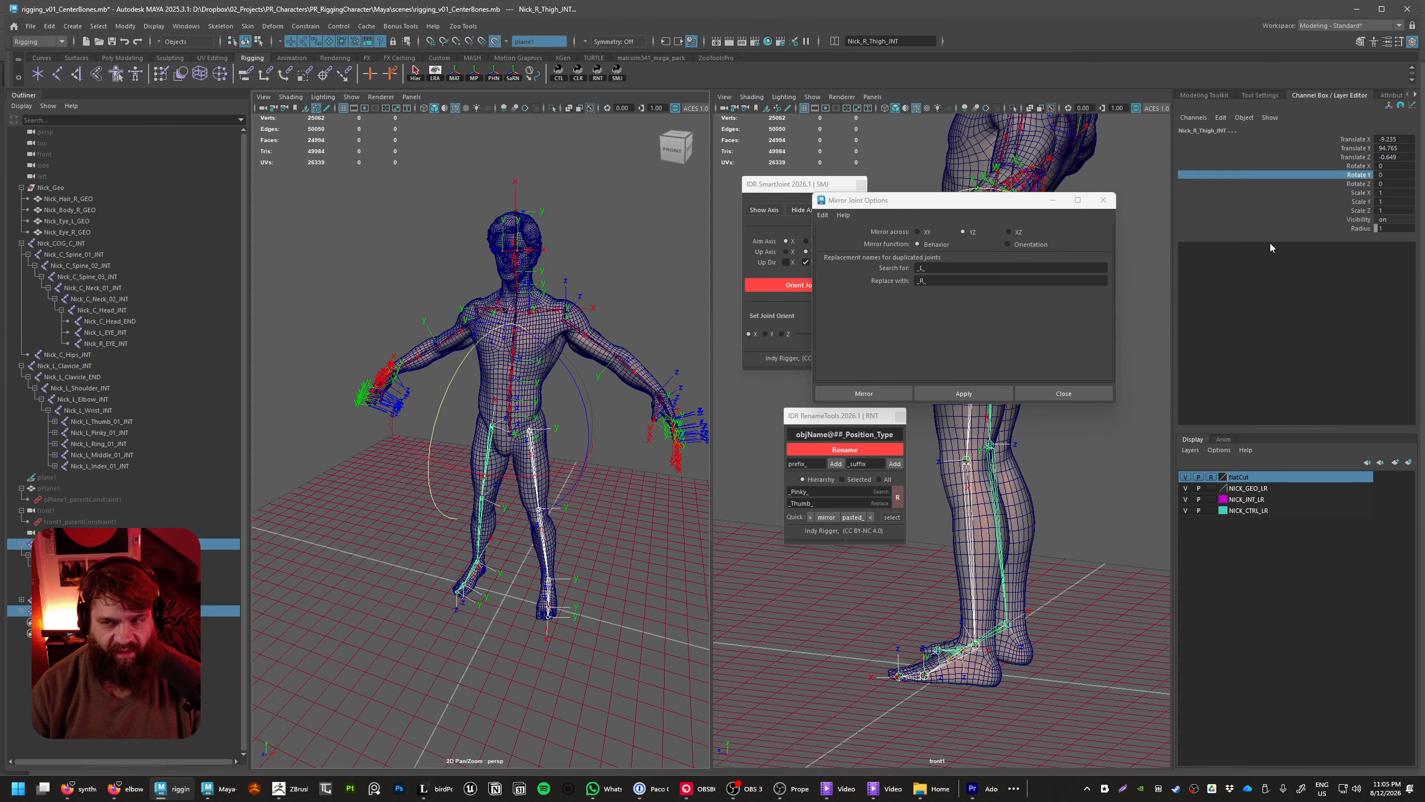
pyautogui.moveTo(774, 543); pyautogui.dragTo(661, 601, button='middle')
pyautogui.hotkey('ctrl', 'z')
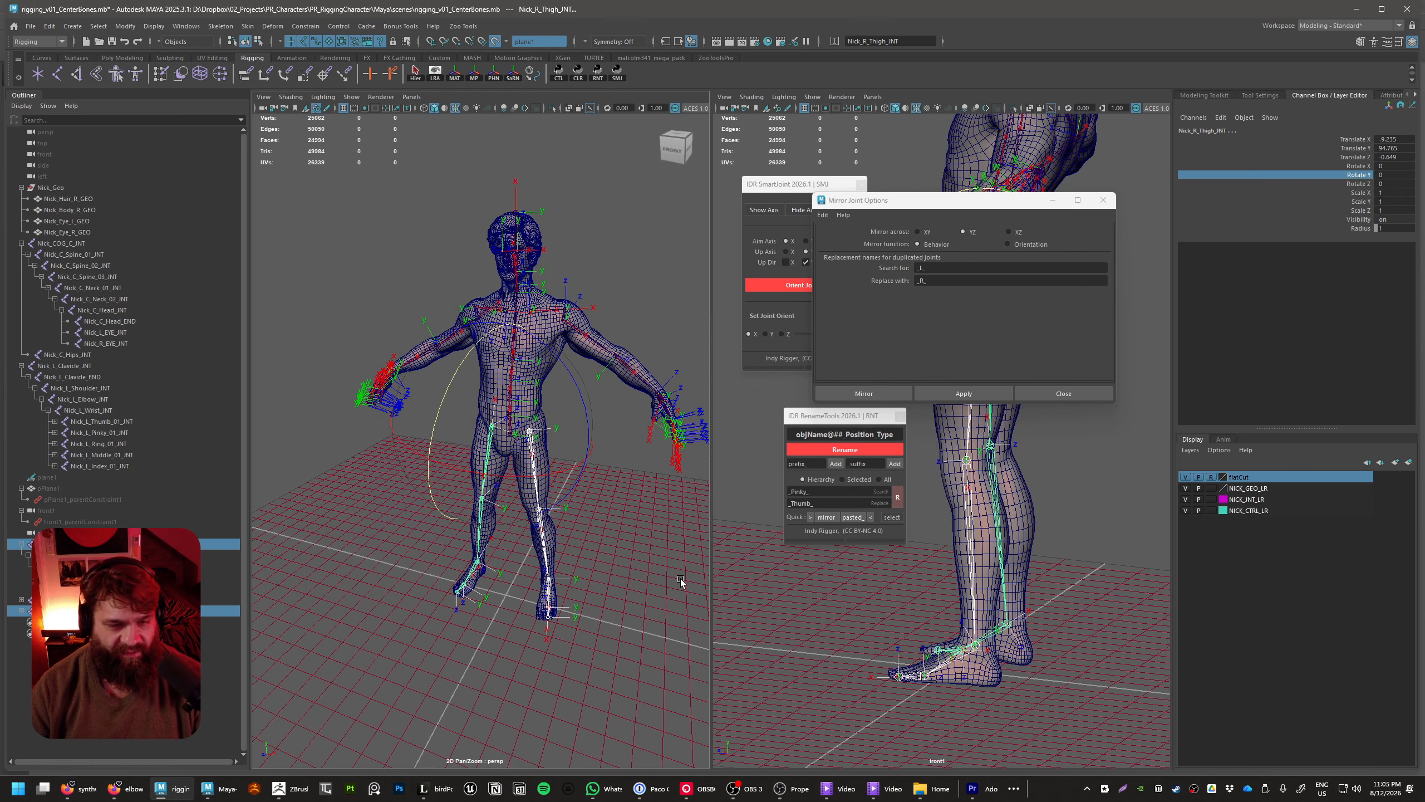
pyautogui.click(681, 580)
pyautogui.keyDown('alt'); pyautogui.moveTo(505, 556); pyautogui.dragTo(583, 564); pyautogui.keyUp('alt')
pyautogui.keyDown('alt'); pyautogui.moveTo(578, 563); pyautogui.dragTo(656, 555, button='right'); pyautogui.keyUp('alt')
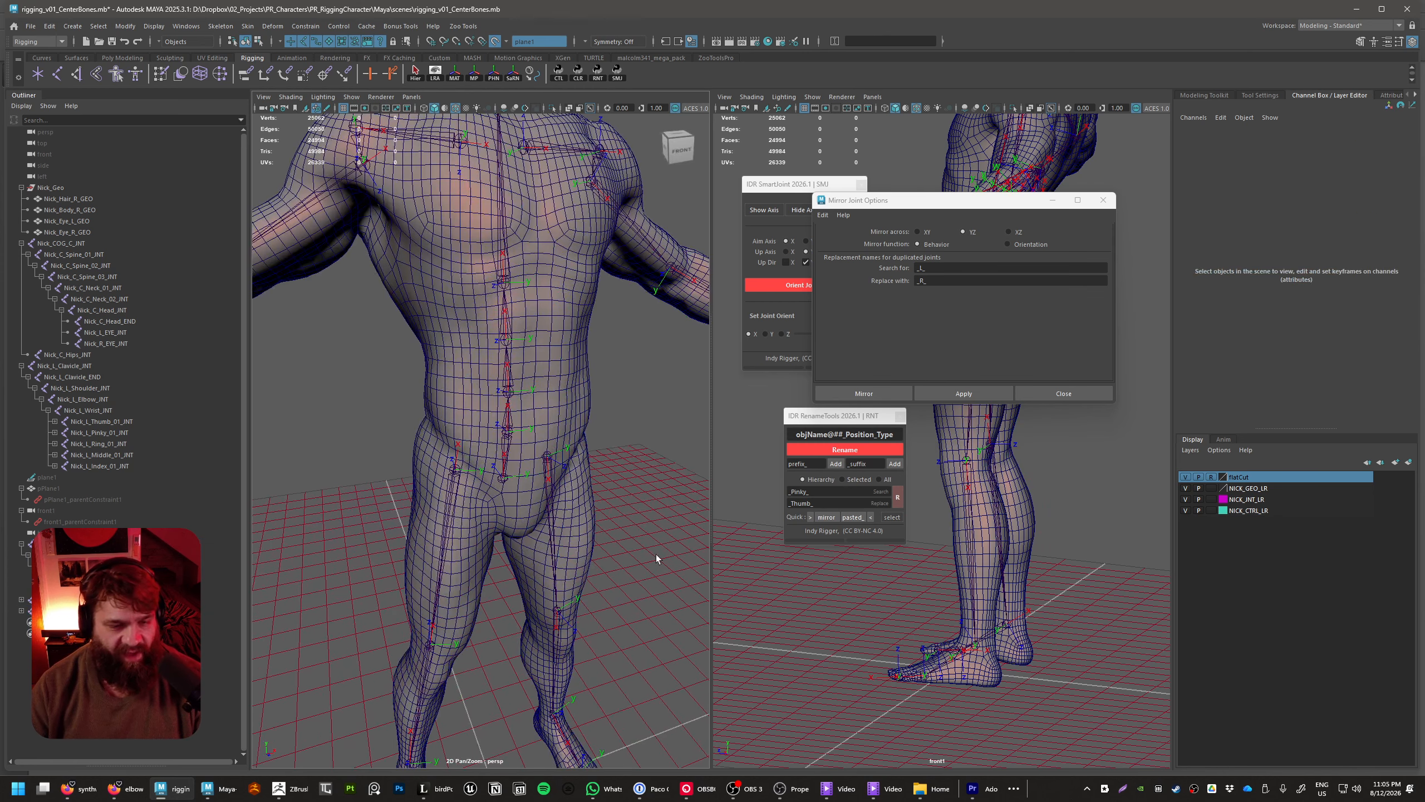
# Parent the left and right thigh joints under Nick_C_Hips_INT
pyautogui.click(552, 459)
pyautogui.click(453, 469)
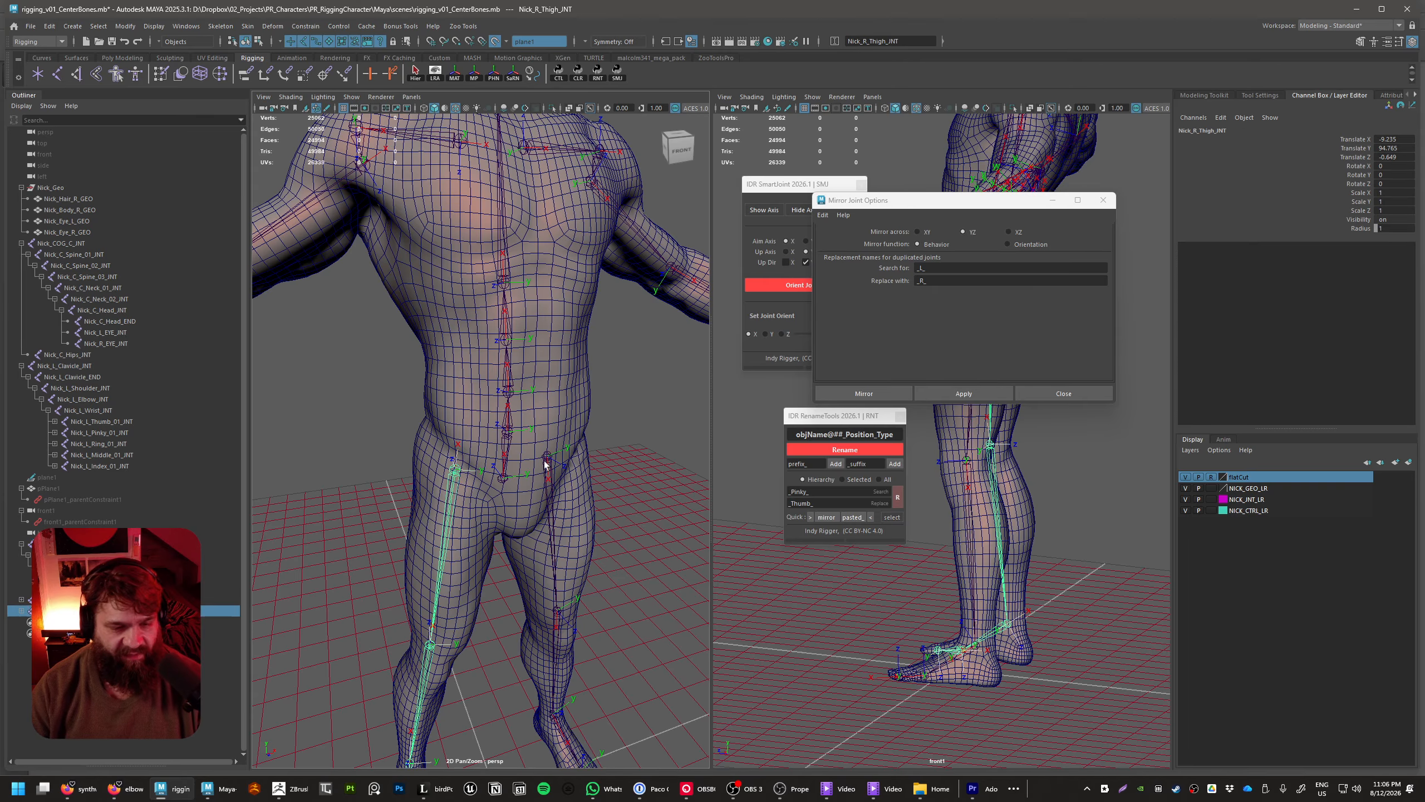
pyautogui.keyDown('shift'); pyautogui.click(547, 457); pyautogui.keyUp('shift')
pyautogui.keyDown('shift'); pyautogui.click(503, 480); pyautogui.keyUp('shift')
pyautogui.press('p')
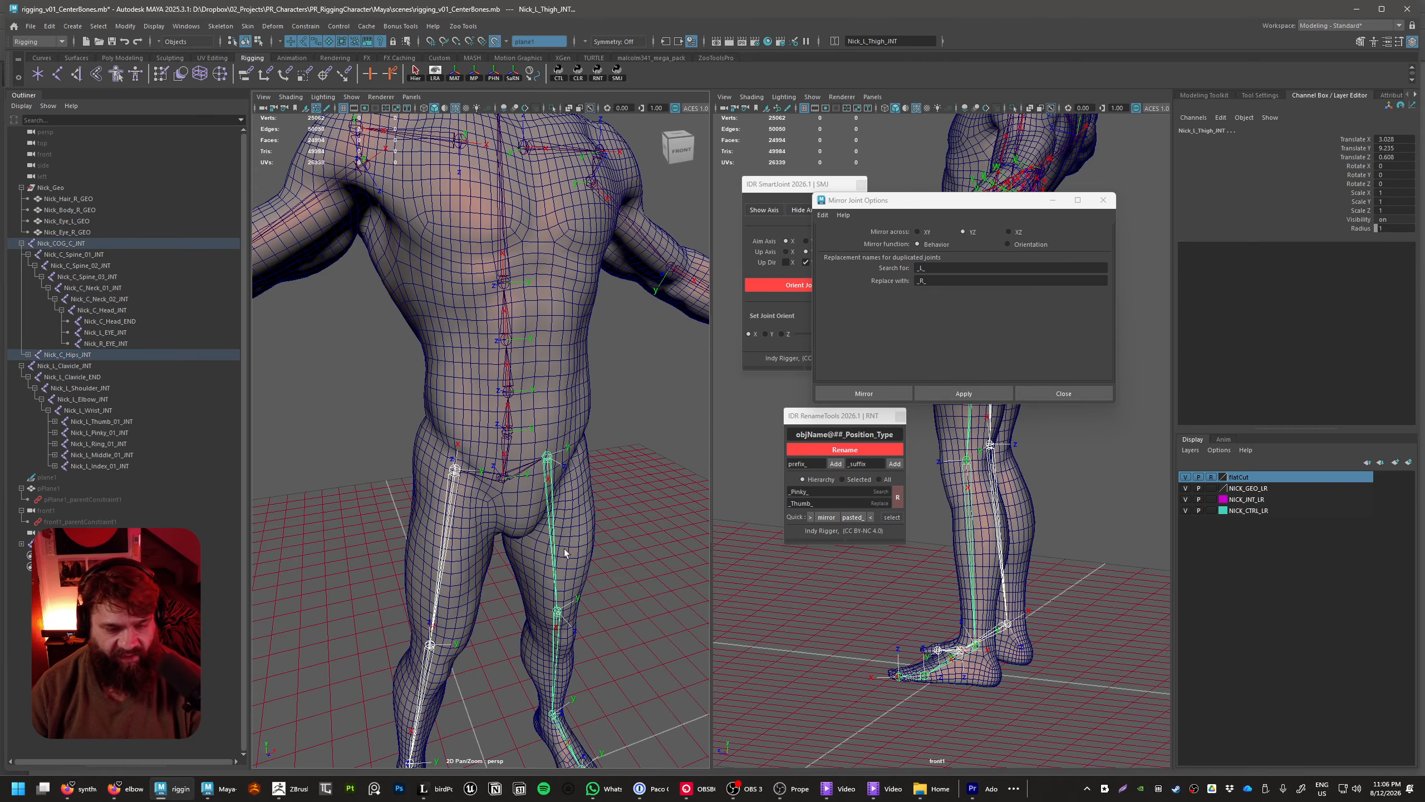
# Parent the left and right clavicle joints under Nick_C_Spine_03_INT
pyautogui.keyDown('alt'); pyautogui.moveTo(657, 528); pyautogui.dragTo(620, 570, button='right'); pyautogui.keyUp('alt')
pyautogui.click(620, 551)
pyautogui.keyDown('alt'); pyautogui.moveTo(620, 551); pyautogui.dragTo(514, 519); pyautogui.keyUp('alt')
pyautogui.keyDown('alt'); pyautogui.moveTo(513, 520); pyautogui.dragTo(561, 499, button='right'); pyautogui.keyUp('alt')
pyautogui.keyDown('alt'); pyautogui.moveTo(530, 432); pyautogui.dragTo(546, 457, button='middle'); pyautogui.keyUp('alt')
pyautogui.click(502, 387)
pyautogui.keyDown('shift'); pyautogui.click(382, 392); pyautogui.keyUp('shift')
pyautogui.keyDown('alt'); pyautogui.moveTo(488, 438); pyautogui.dragTo(485, 402); pyautogui.keyUp('alt')
pyautogui.keyDown('shift'); pyautogui.click(481, 559); pyautogui.keyUp('shift')
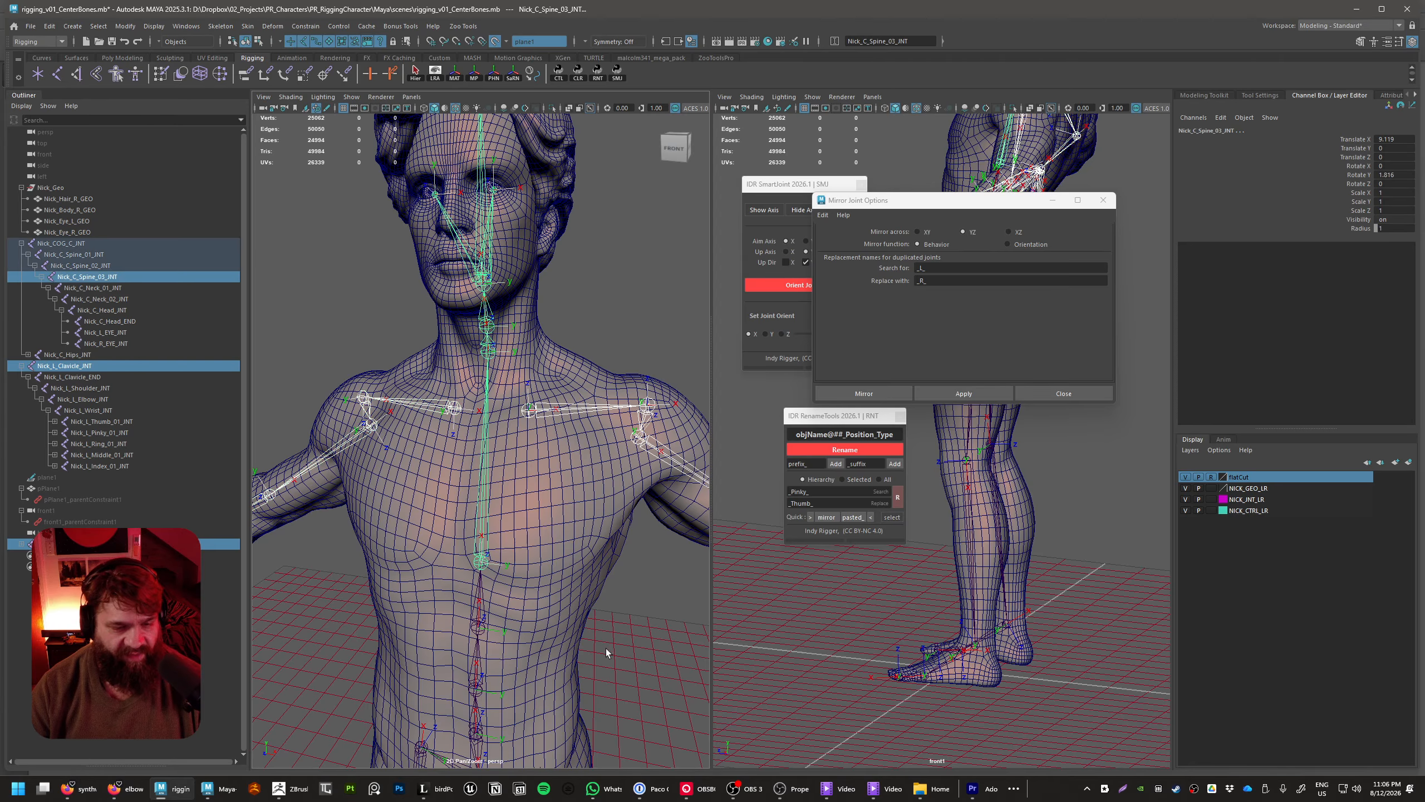
pyautogui.press('p')
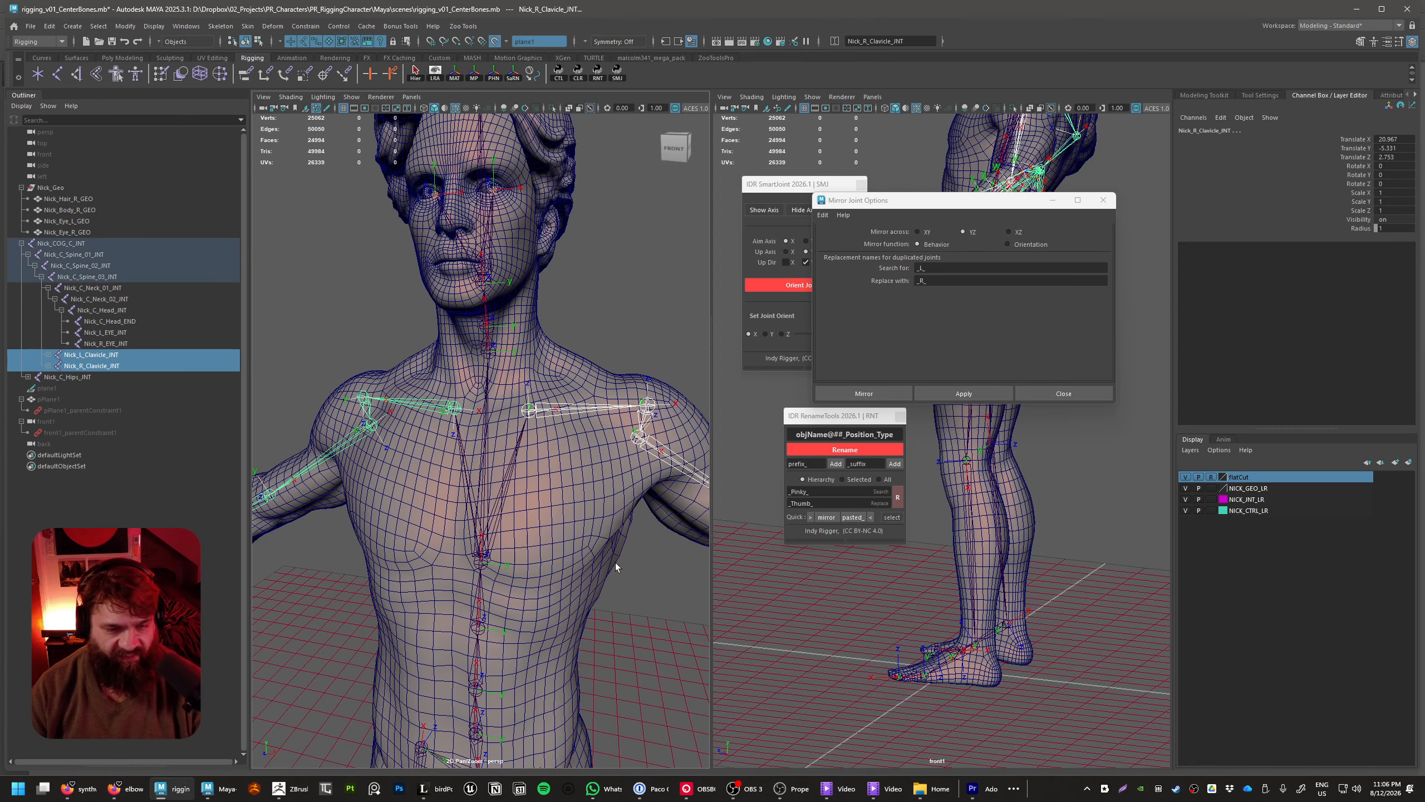
# Select Nick_C_Spine_03_INT and examine how the arm and leg chains connect to the body skeleton
pyautogui.click(691, 674)
pyautogui.scroll(-4, 616, 526)
pyautogui.click(483, 510)
pyautogui.keyDown('alt'); pyautogui.moveTo(595, 565); pyautogui.dragTo(539, 606); pyautogui.keyUp('alt')
pyautogui.scroll(-4, 539, 606)
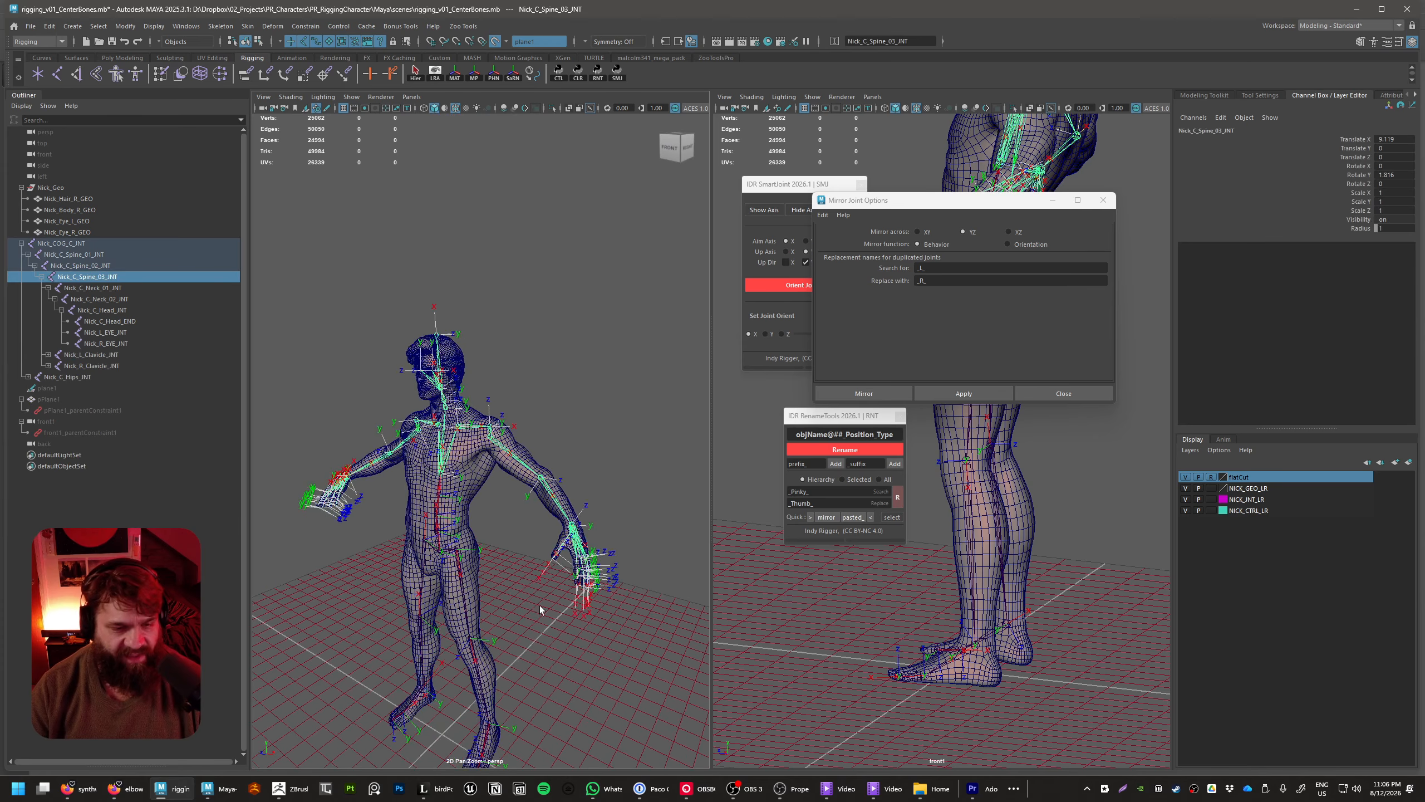
pyautogui.keyDown('alt'); pyautogui.moveTo(539, 606); pyautogui.dragTo(564, 546, button='middle'); pyautogui.keyUp('alt')
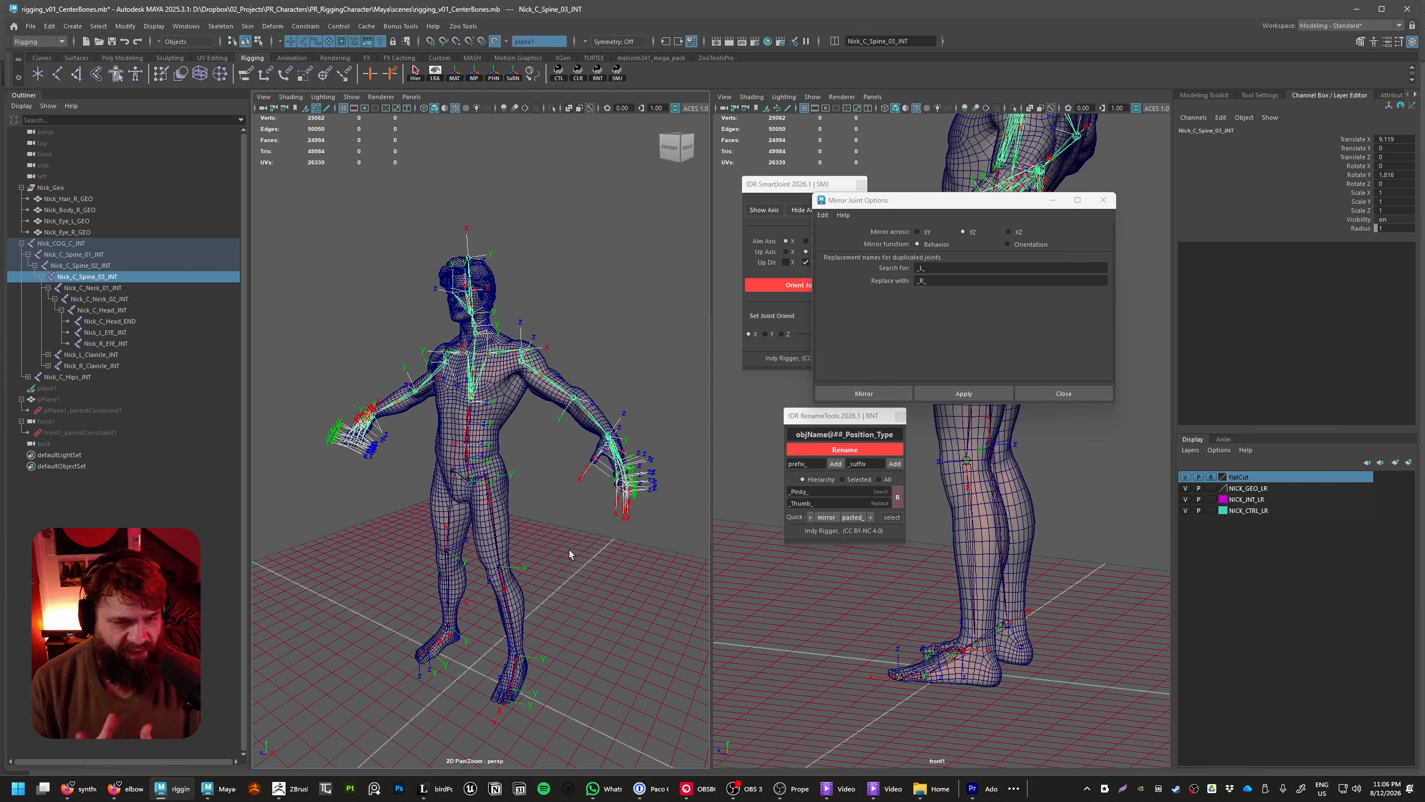
pyautogui.moveTo(569, 550)
pyautogui.keyDown('alt'); pyautogui.mouseDown()
pyautogui.moveTo(671, 585)
pyautogui.moveTo(569, 561)
pyautogui.mouseUp(); pyautogui.keyUp('alt')
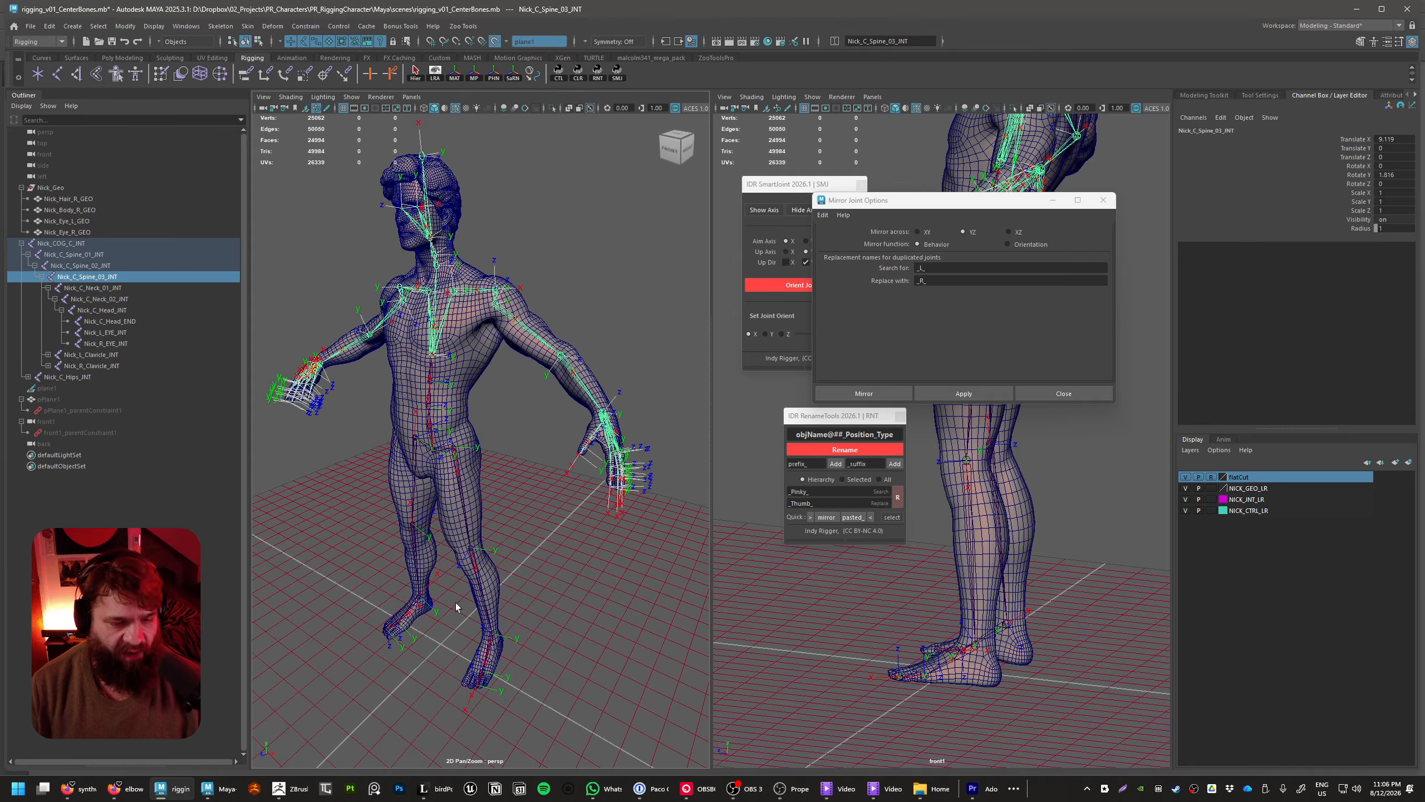
pyautogui.keyDown('alt'); pyautogui.moveTo(456, 606); pyautogui.dragTo(580, 494); pyautogui.keyUp('alt')
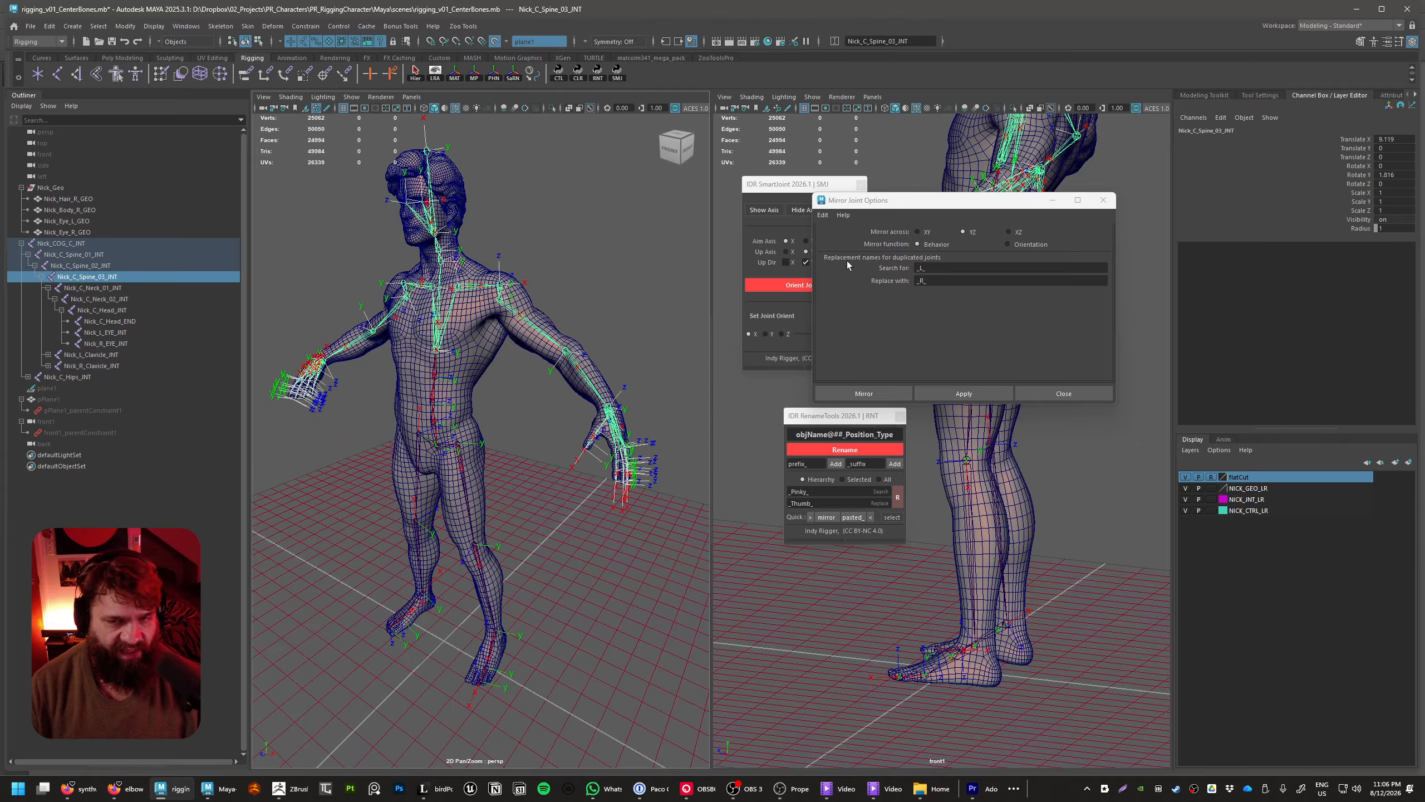
# Close the Mirror Joint options and hide the local axes on every joint in the Nick_COG_C_INT hierarchy, clearing the selection
pyautogui.moveTo(988, 201); pyautogui.dragTo(1090, 252)
pyautogui.click(1203, 252)
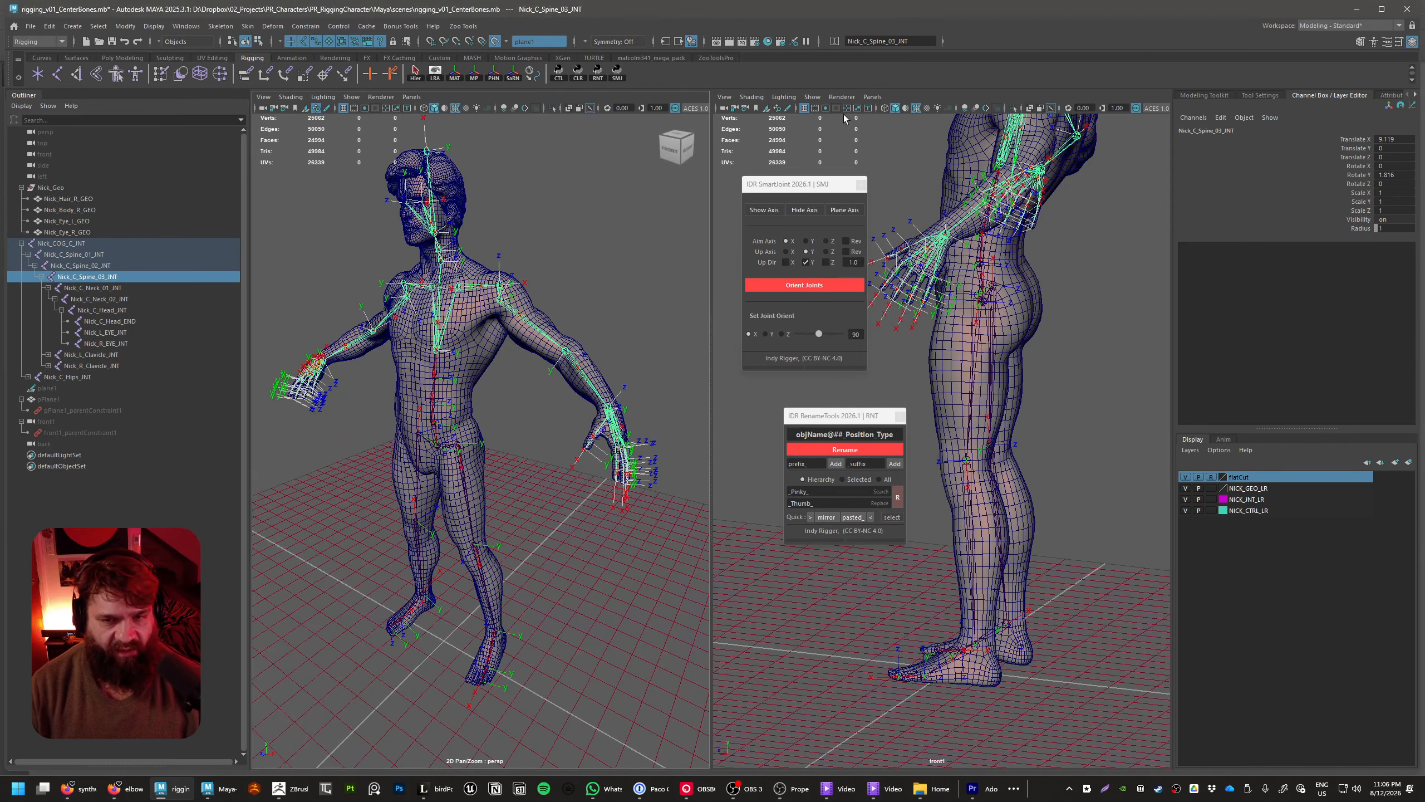
pyautogui.moveTo(789, 193); pyautogui.dragTo(823, 211)
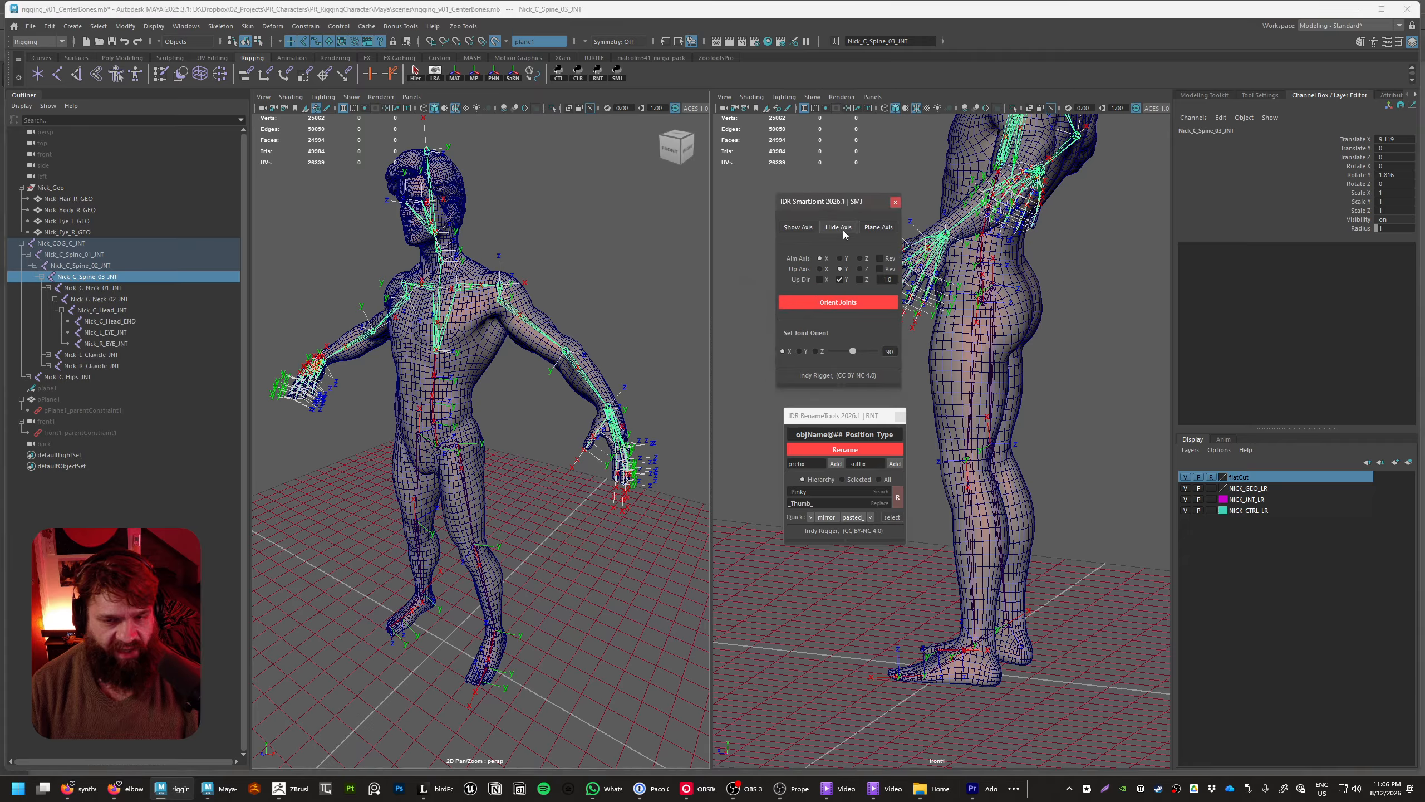
pyautogui.click(550, 237)
pyautogui.click(443, 342)
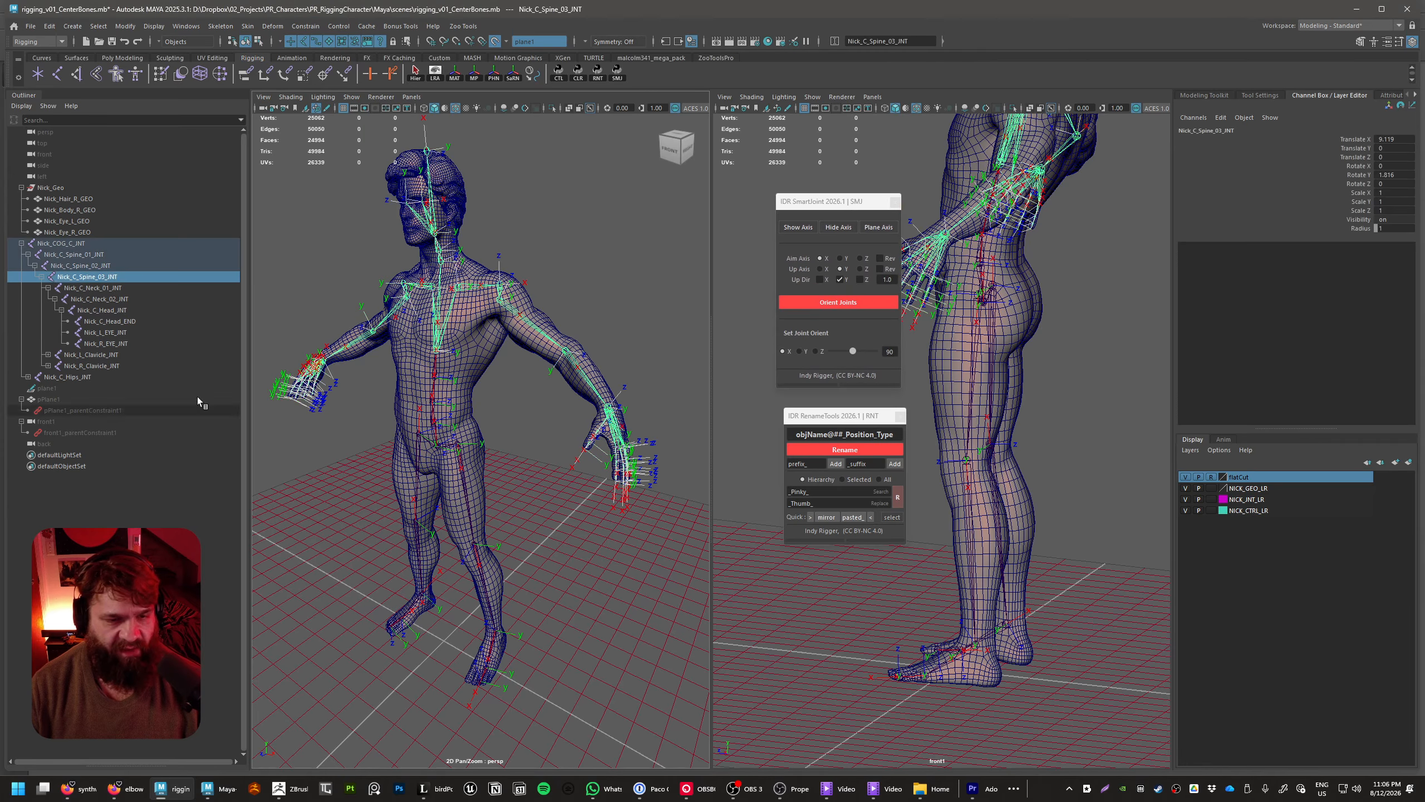
pyautogui.click(73, 243)
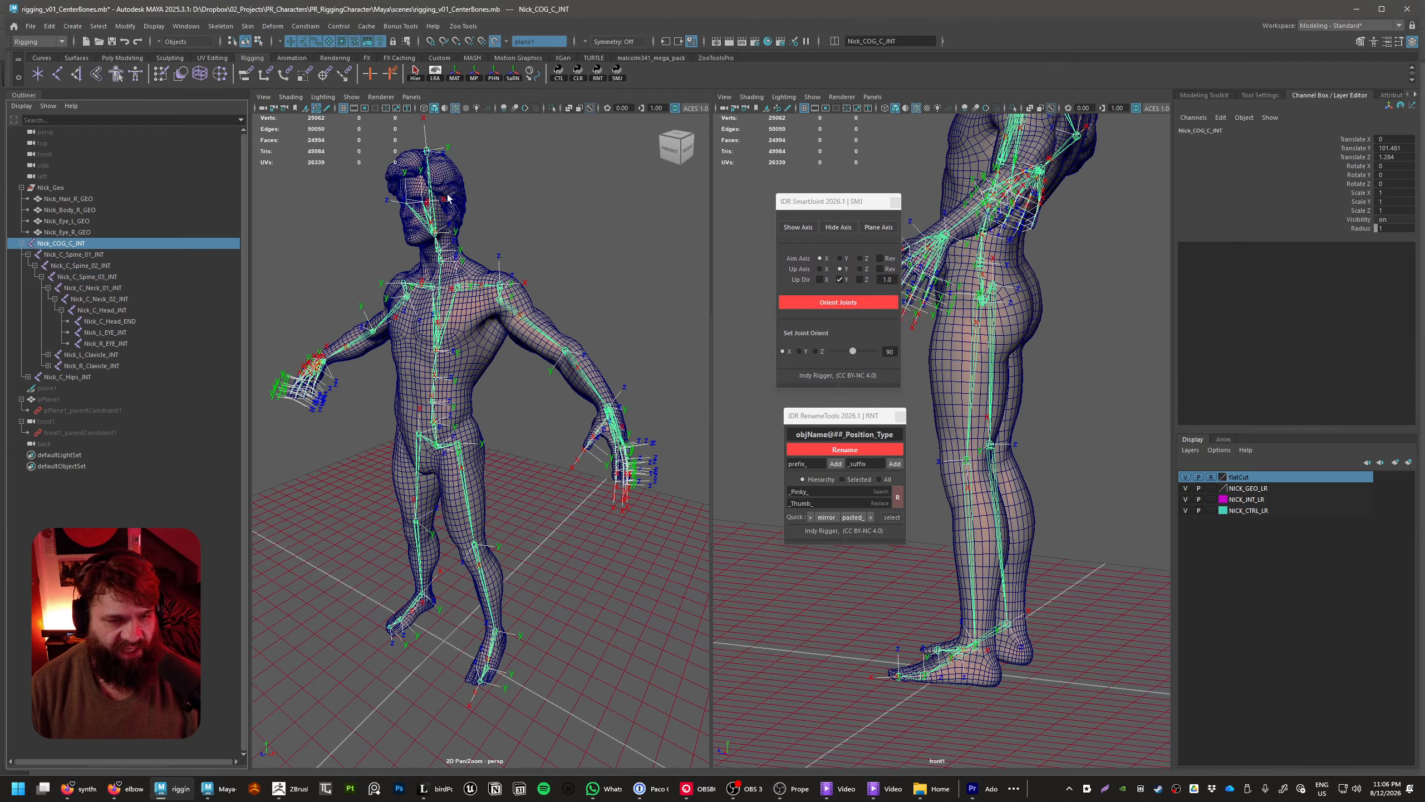
pyautogui.click(416, 74)
pyautogui.click(845, 233)
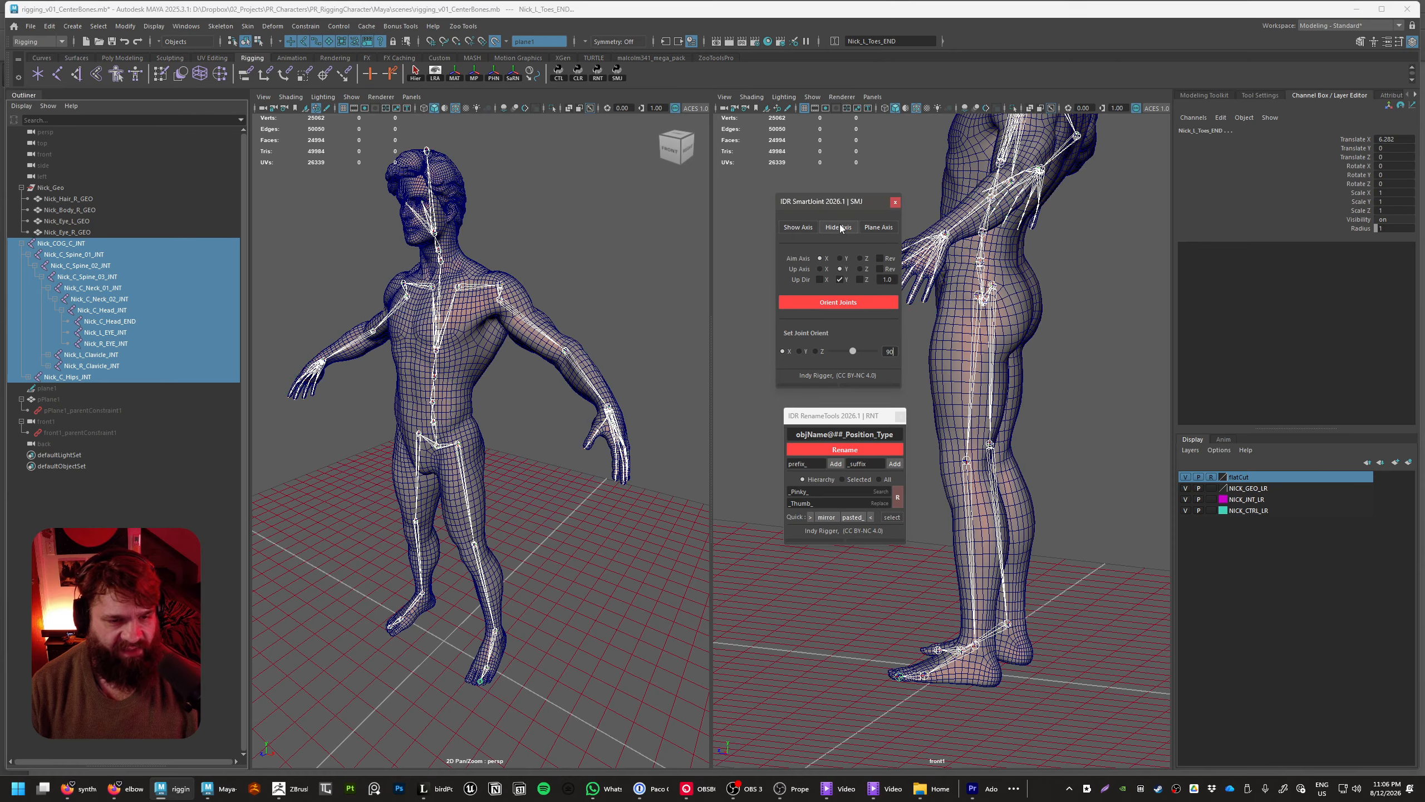
pyautogui.press('f')
pyautogui.click(631, 481)
# Start the Create Joints tool, try placing a joint on the ground between the feet, and undo the placement
pyautogui.keyDown('alt'); pyautogui.moveTo(630, 481); pyautogui.dragTo(588, 640); pyautogui.keyUp('alt')
pyautogui.keyDown('alt'); pyautogui.moveTo(589, 641); pyautogui.dragTo(532, 507, button='middle'); pyautogui.keyUp('alt')
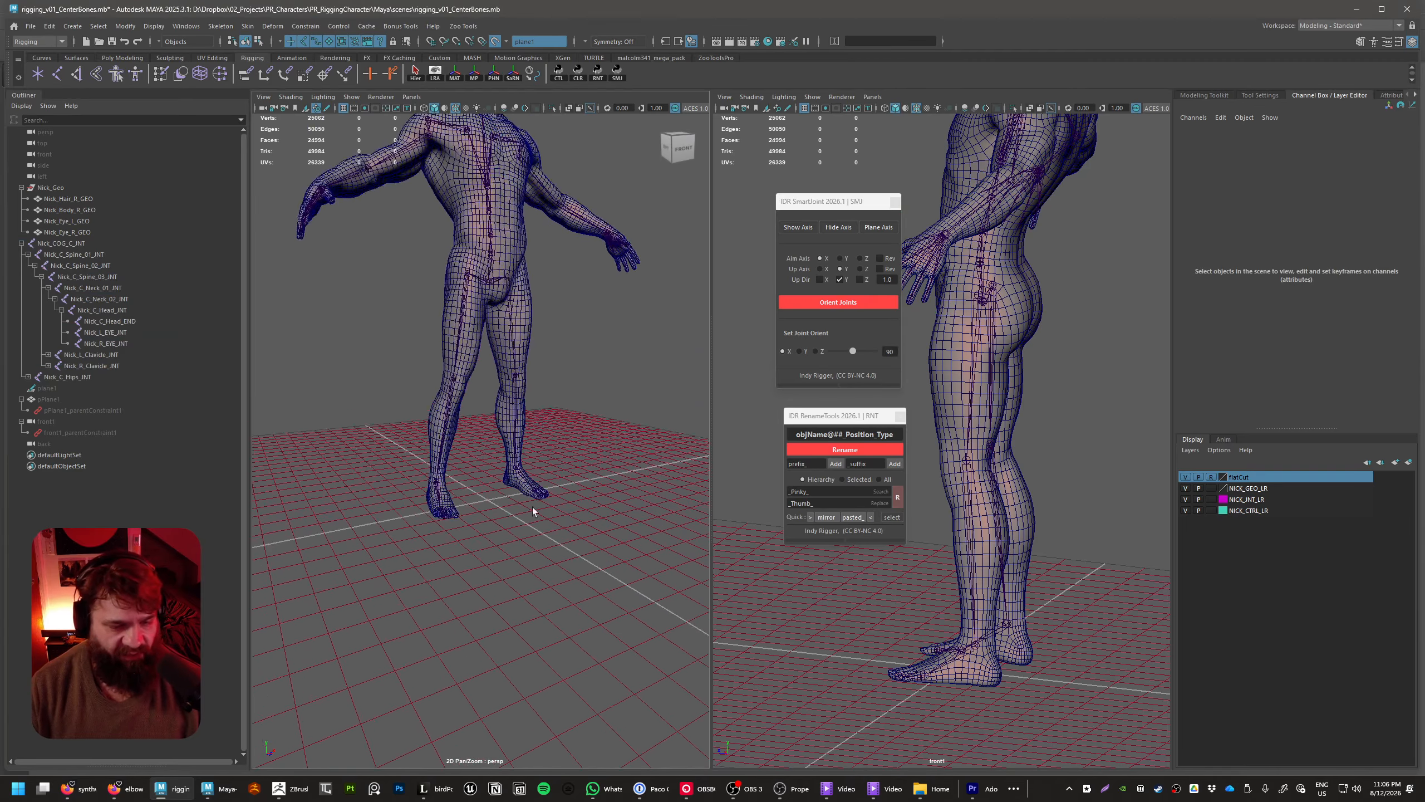
pyautogui.keyDown('alt'); pyautogui.moveTo(532, 507); pyautogui.dragTo(508, 564, button='right'); pyautogui.keyUp('alt')
pyautogui.keyDown('alt'); pyautogui.moveTo(561, 613); pyautogui.dragTo(552, 578); pyautogui.keyUp('alt')
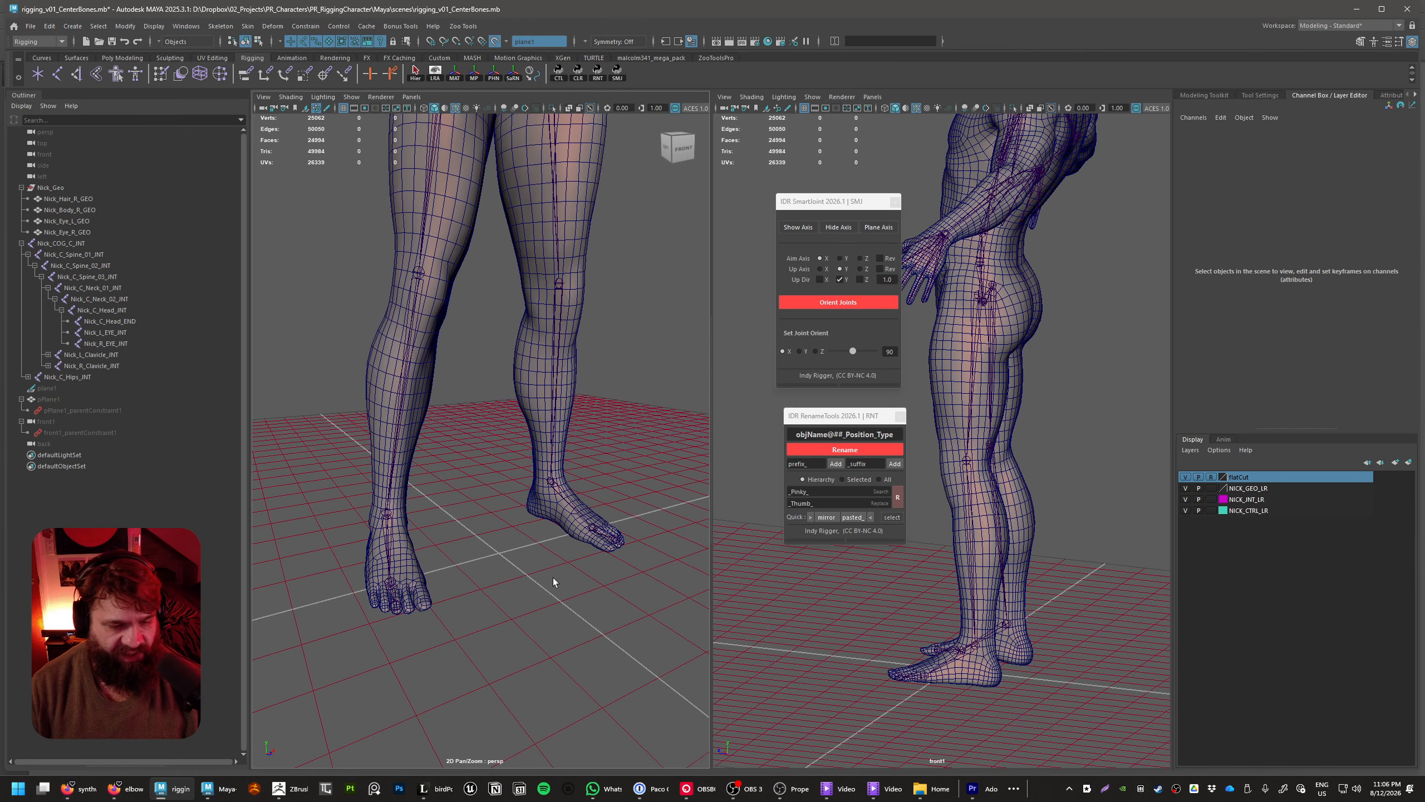
pyautogui.keyDown('shift'); pyautogui.rightClick(544, 534); pyautogui.keyUp('shift')
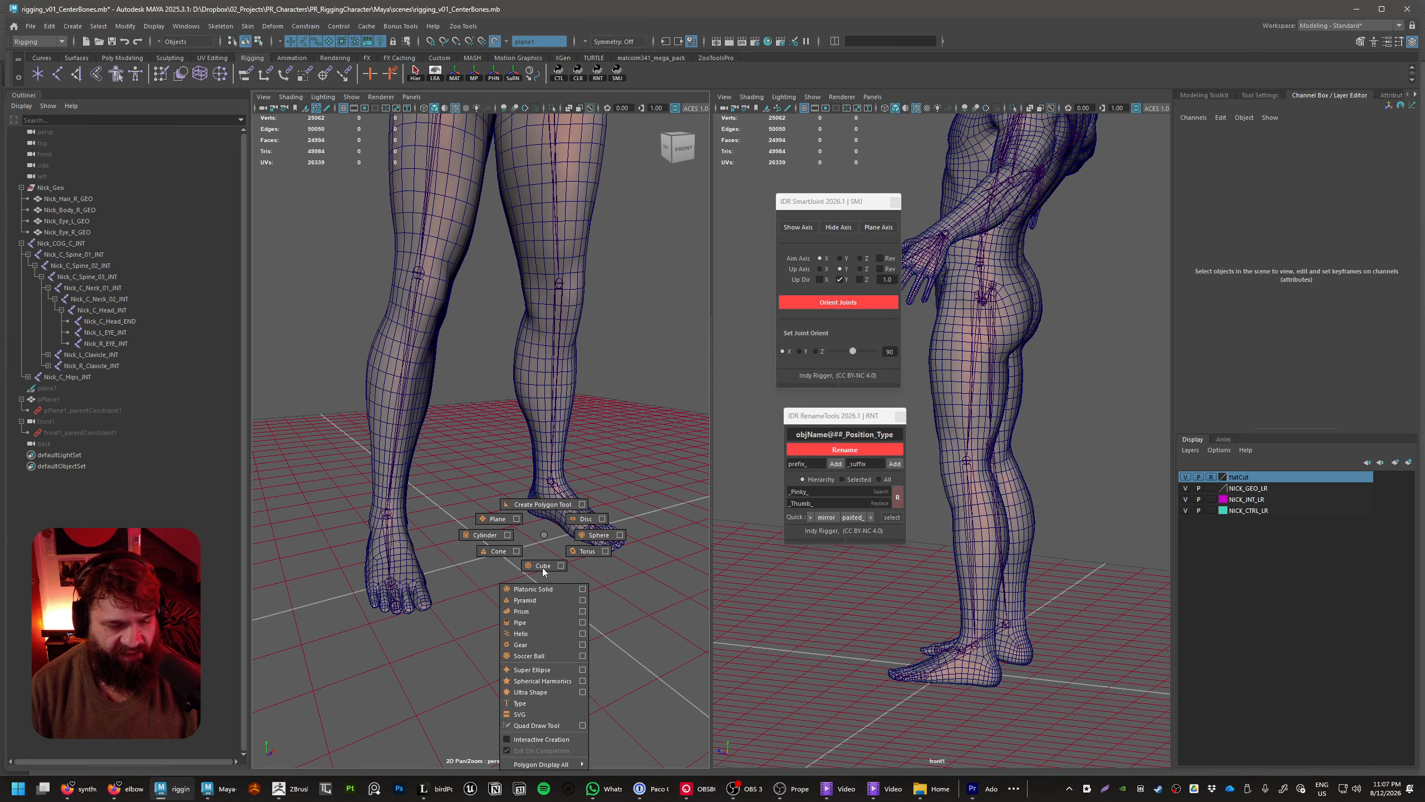
pyautogui.press('space')
pyautogui.click(481, 578)
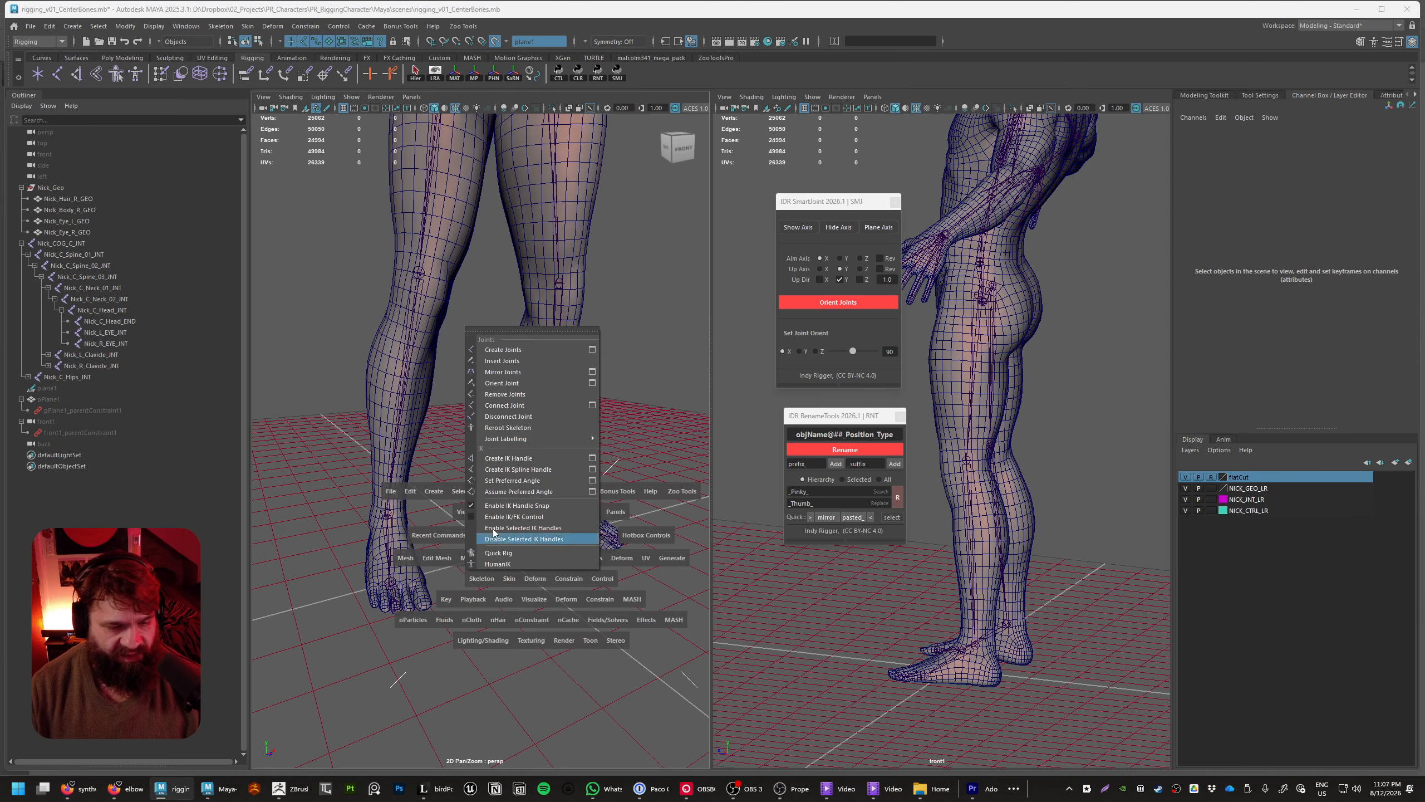
pyautogui.click(527, 348)
pyautogui.click(497, 554)
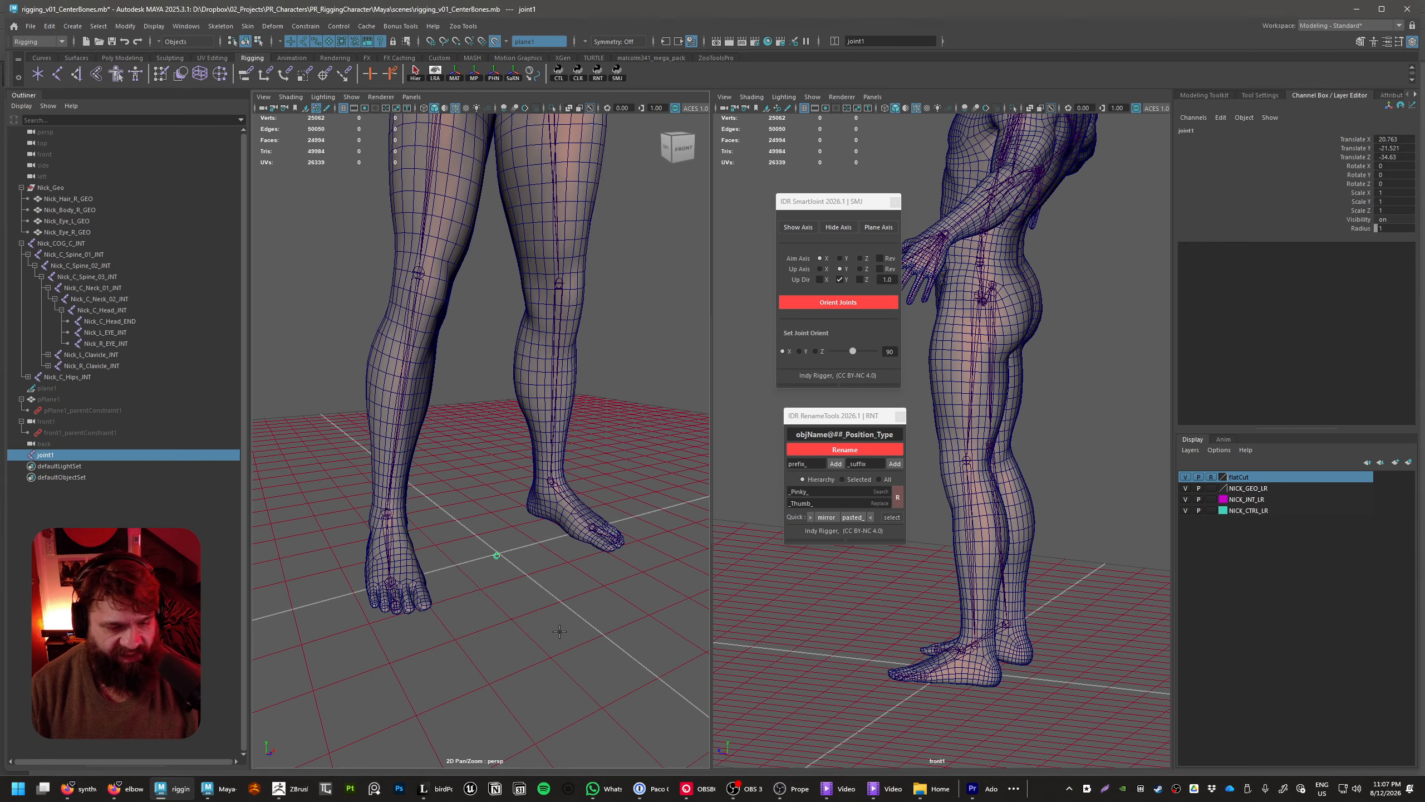
pyautogui.hotkey('ctrl', 'z')
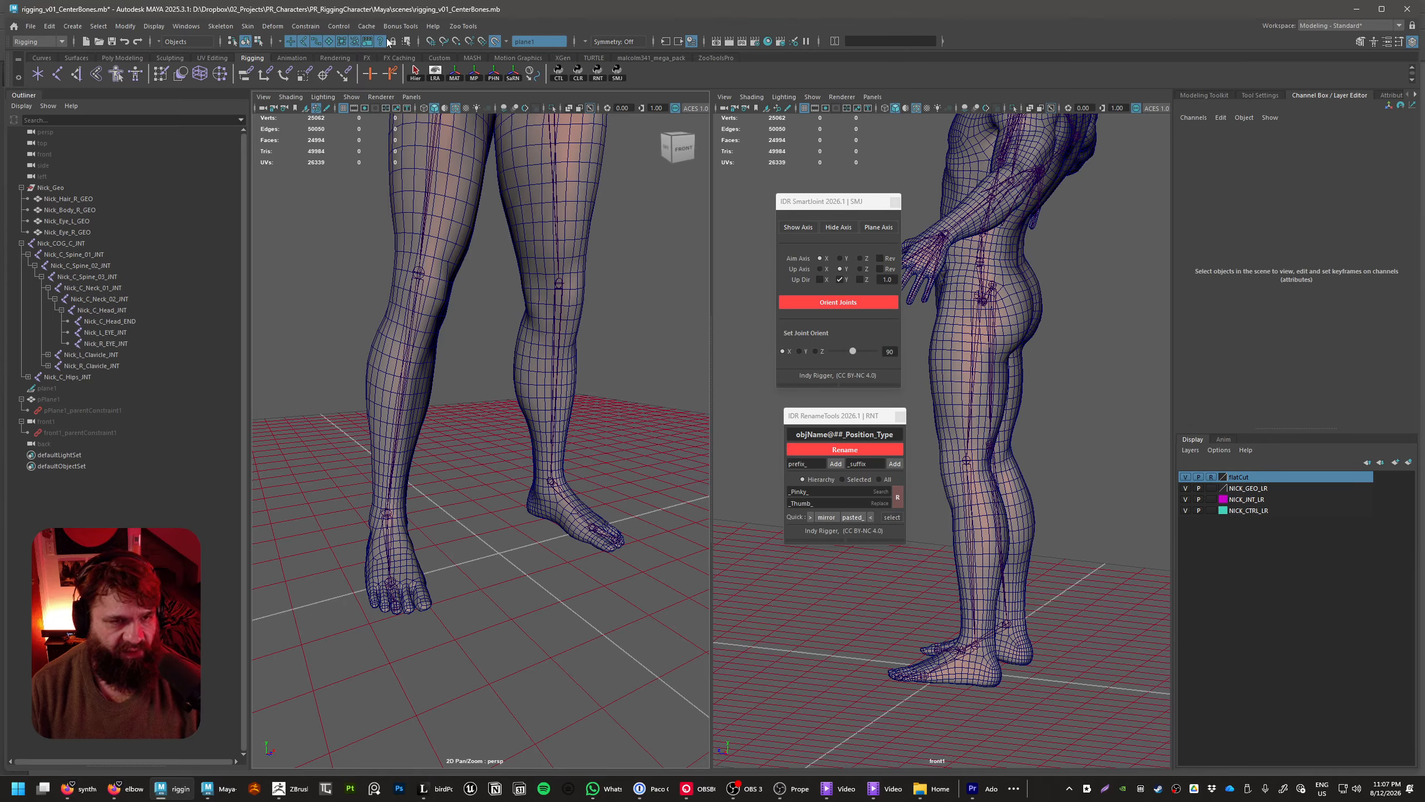
# Turn off the live surface, enable grid snapping, and place a single joint at the world origin
pyautogui.click(495, 41)
pyautogui.click(430, 41)
pyautogui.click(502, 576)
pyautogui.moveTo(503, 576); pyautogui.dragTo(496, 561)
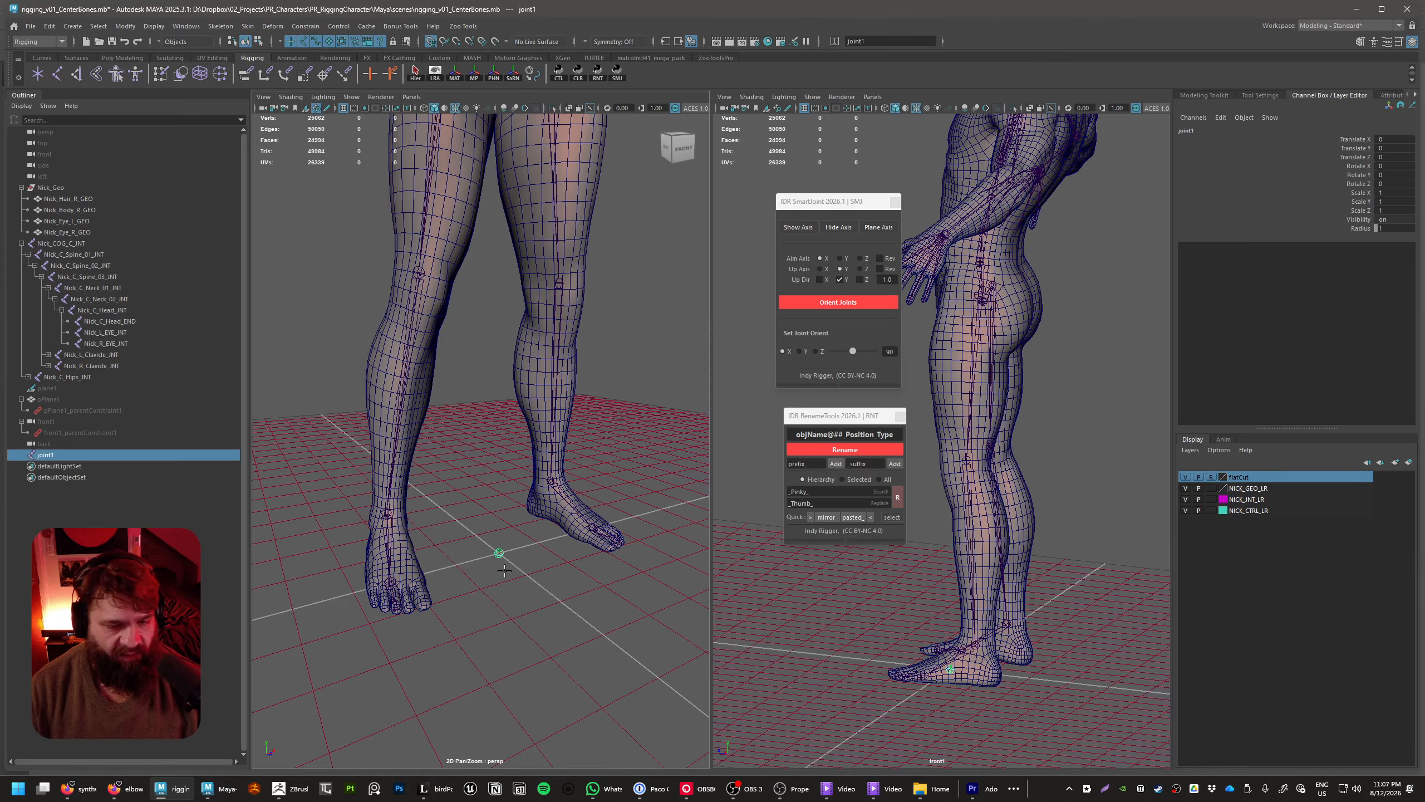
pyautogui.press('w')
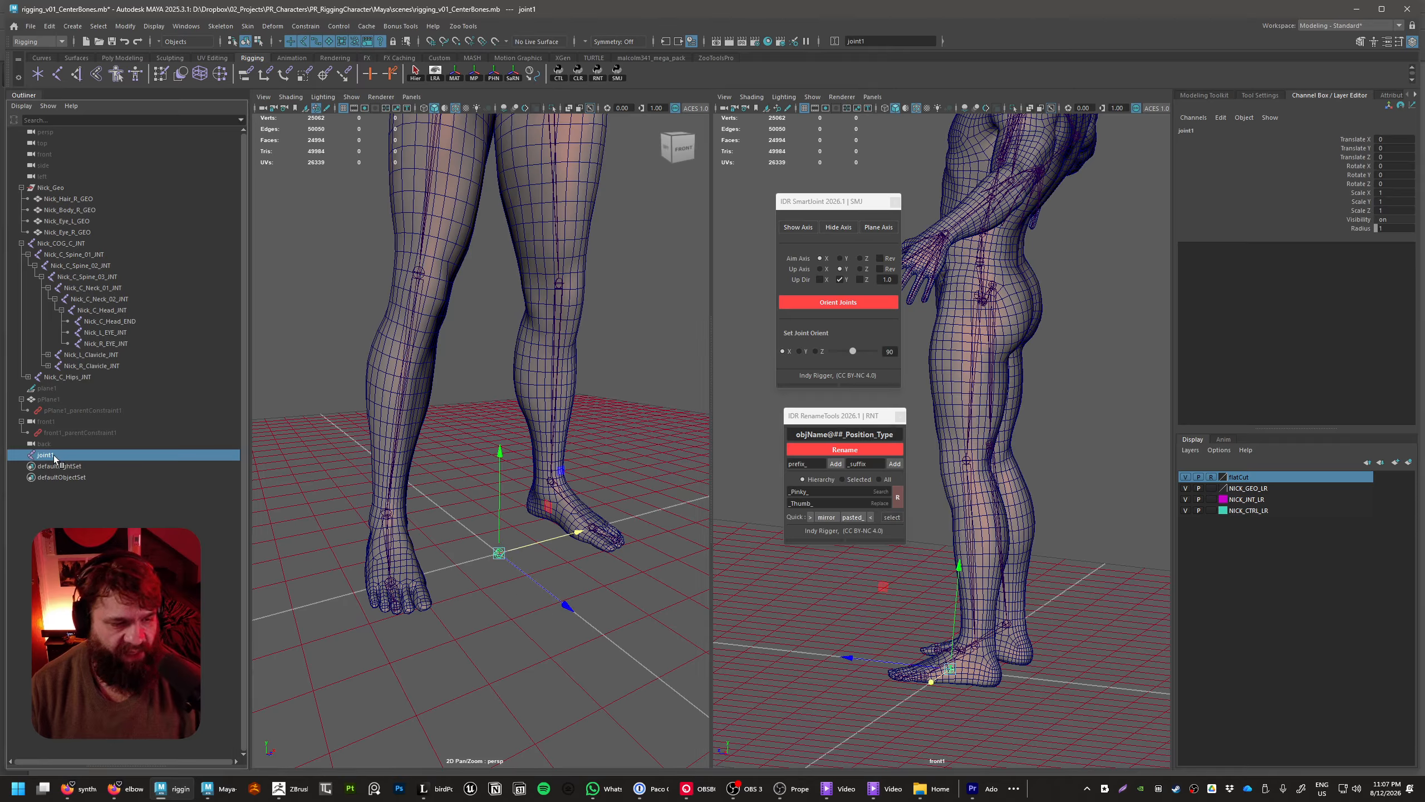
# Rename the new origin joint Nick_Root_C_INT, reusing the name of the COG joint as its base
pyautogui.click(77, 244)
pyautogui.doubleClick(77, 245)
pyautogui.hotkey('ctrl', 'c')
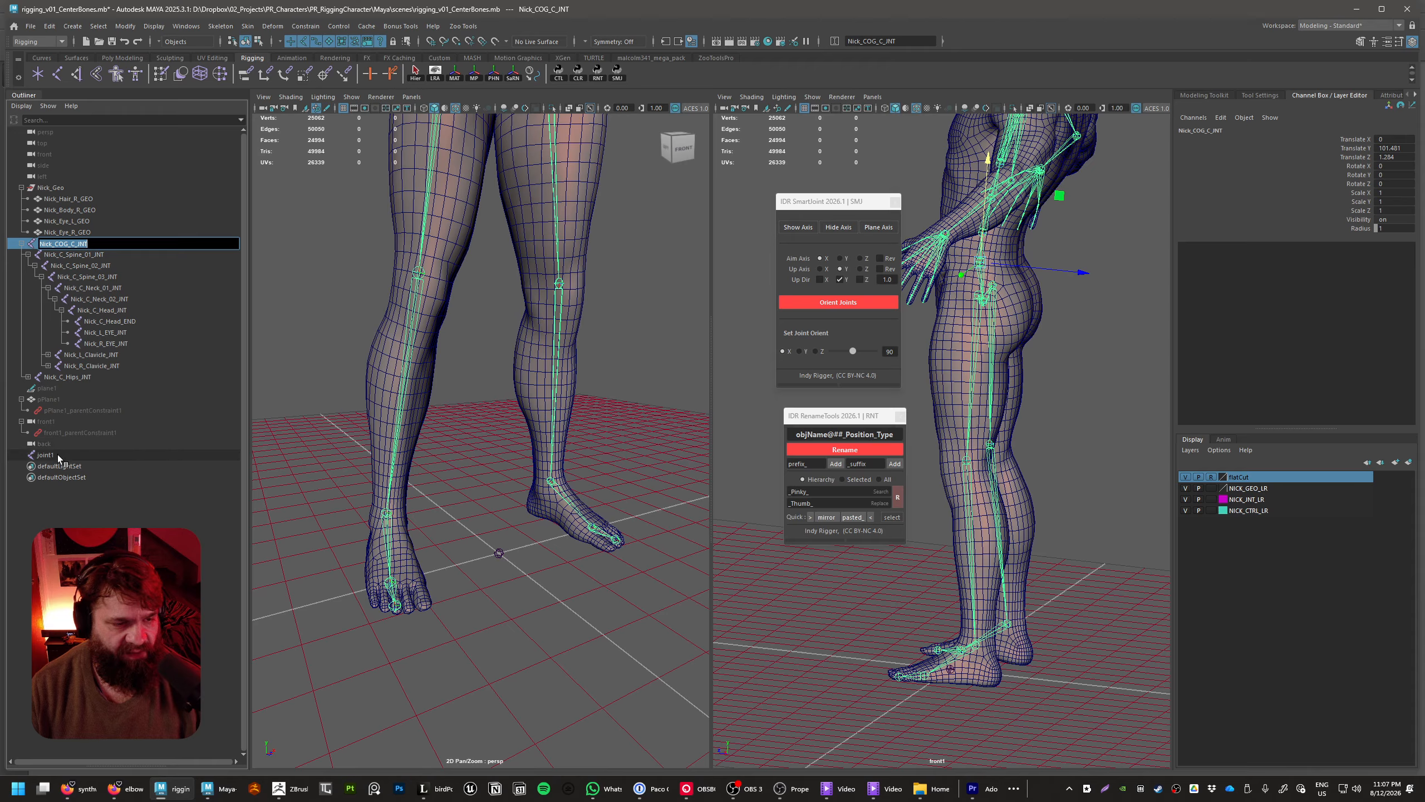
pyautogui.doubleClick(56, 455)
pyautogui.hotkey('ctrl', 'v')
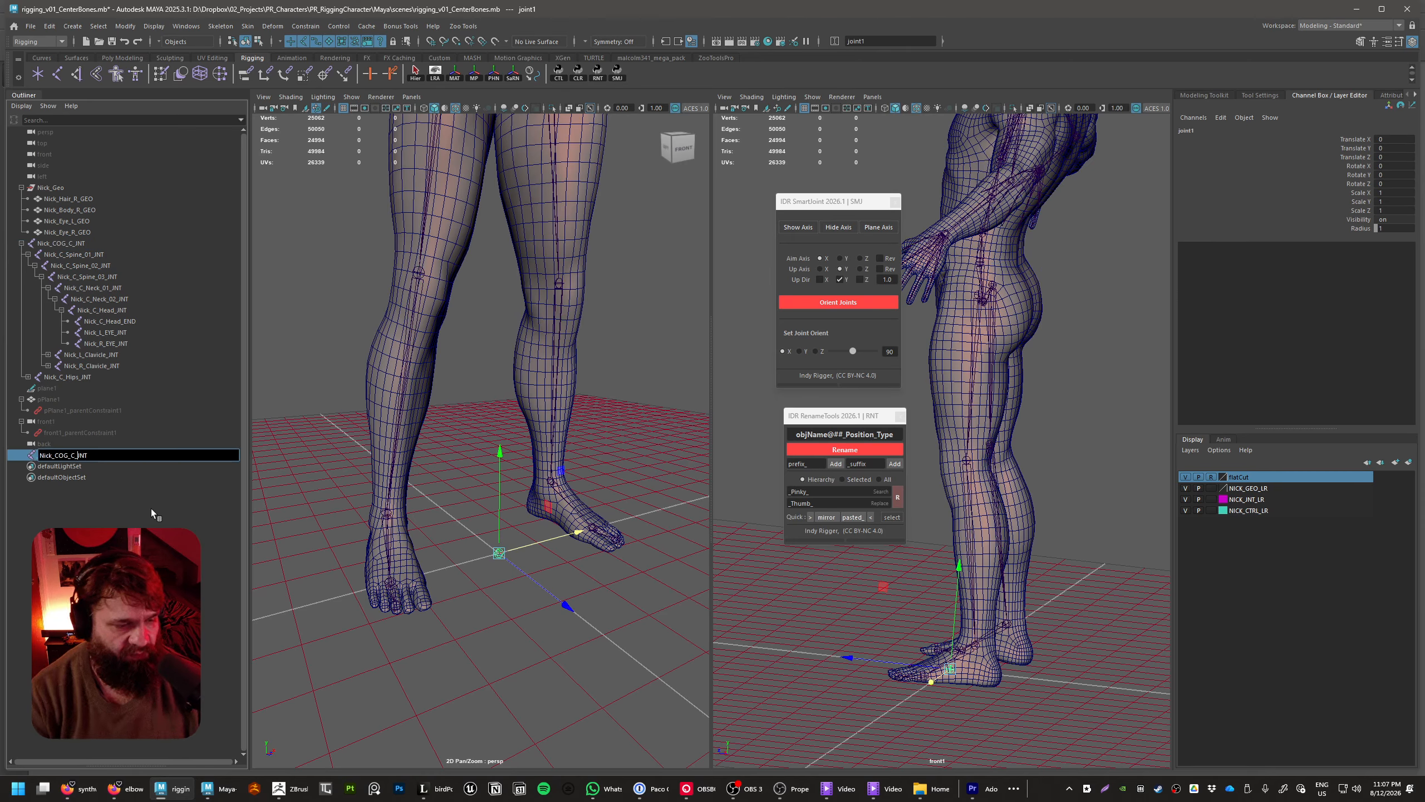
pyautogui.press('Left')
pyautogui.press('Left')
pyautogui.press('Left')
pyautogui.press('Left')
pyautogui.press('Left')
pyautogui.press('Left')
pyautogui.hotkey('shift', 'Left')
pyautogui.hotkey('shift', 'Left')
pyautogui.hotkey('shift', 'Left')
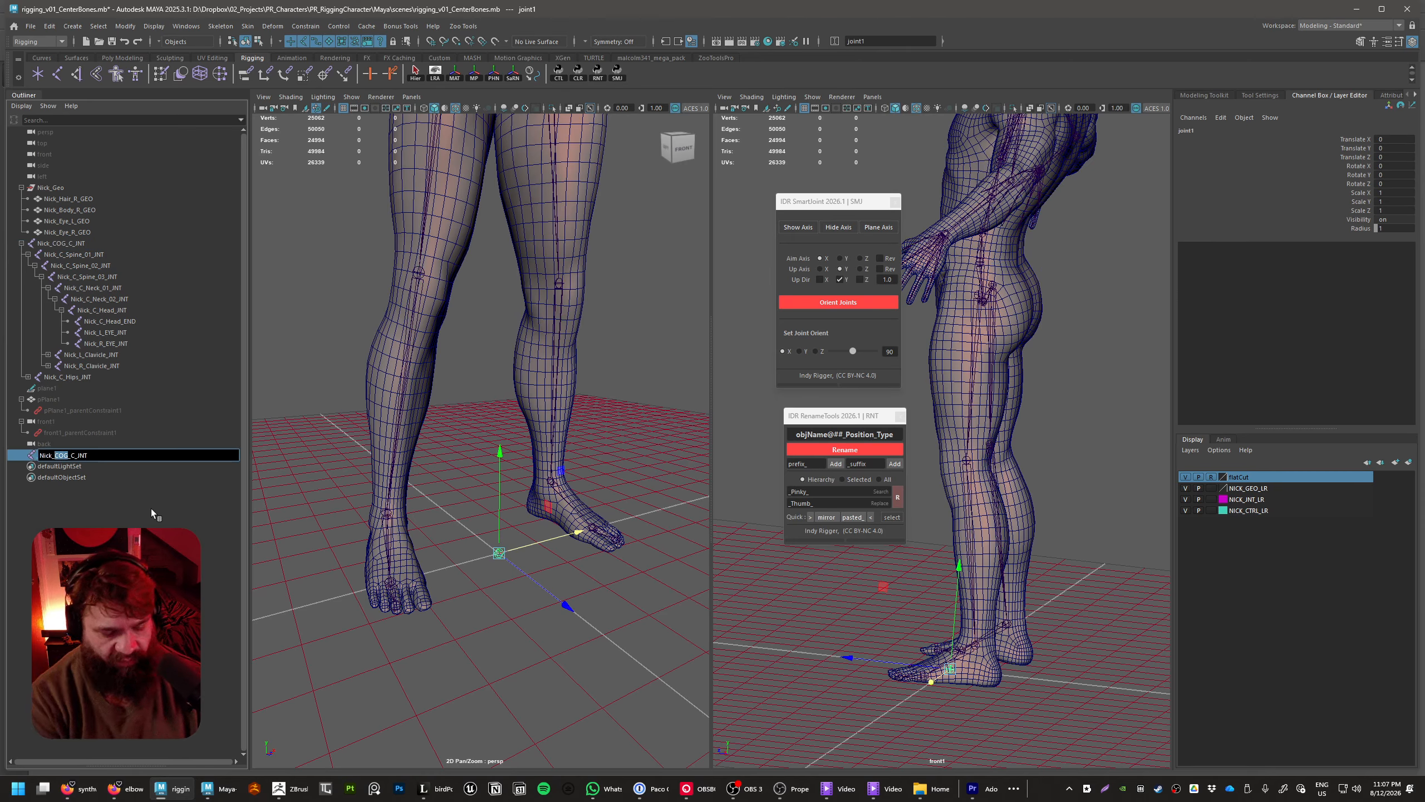
pyautogui.write('Root')
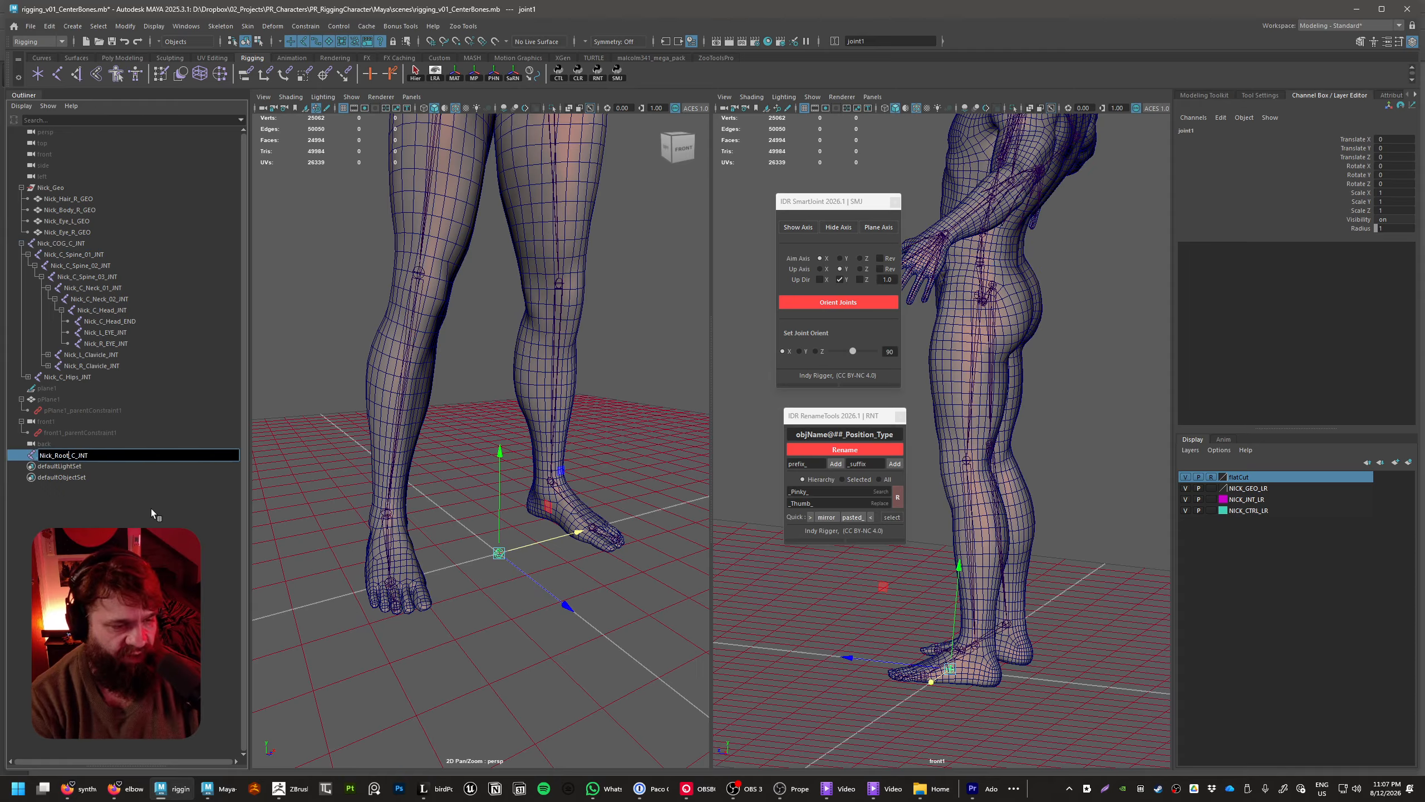
pyautogui.press('Return')
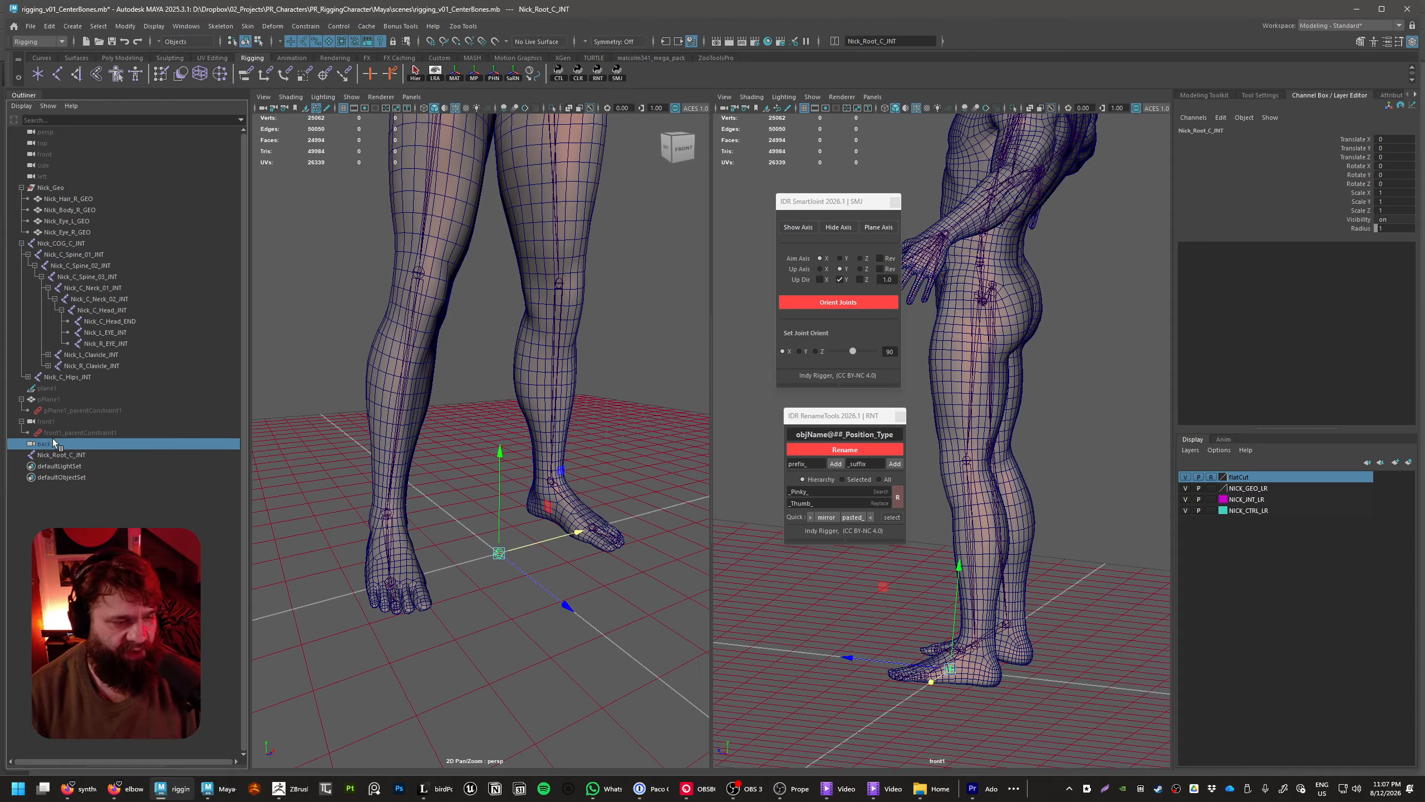
# Parent Nick_COG_C_INT under Nick_Root_C_INT and expand the root's hierarchy
pyautogui.moveTo(83, 248); pyautogui.dragTo(84, 456)
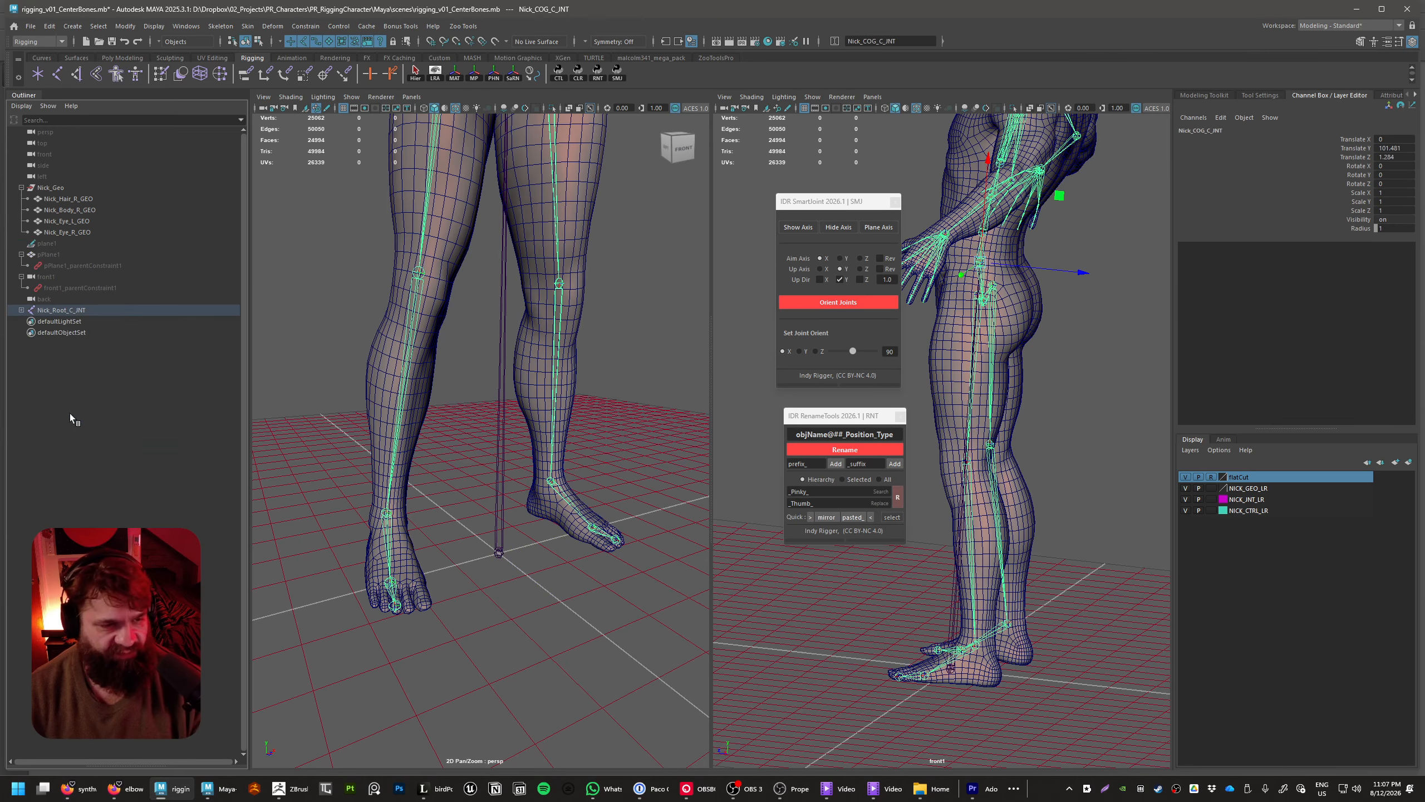
pyautogui.keyDown('shift'); pyautogui.click(21, 311); pyautogui.keyUp('shift')
pyautogui.keyDown('alt'); pyautogui.moveTo(485, 578); pyautogui.dragTo(480, 529, button='right'); pyautogui.keyUp('alt')
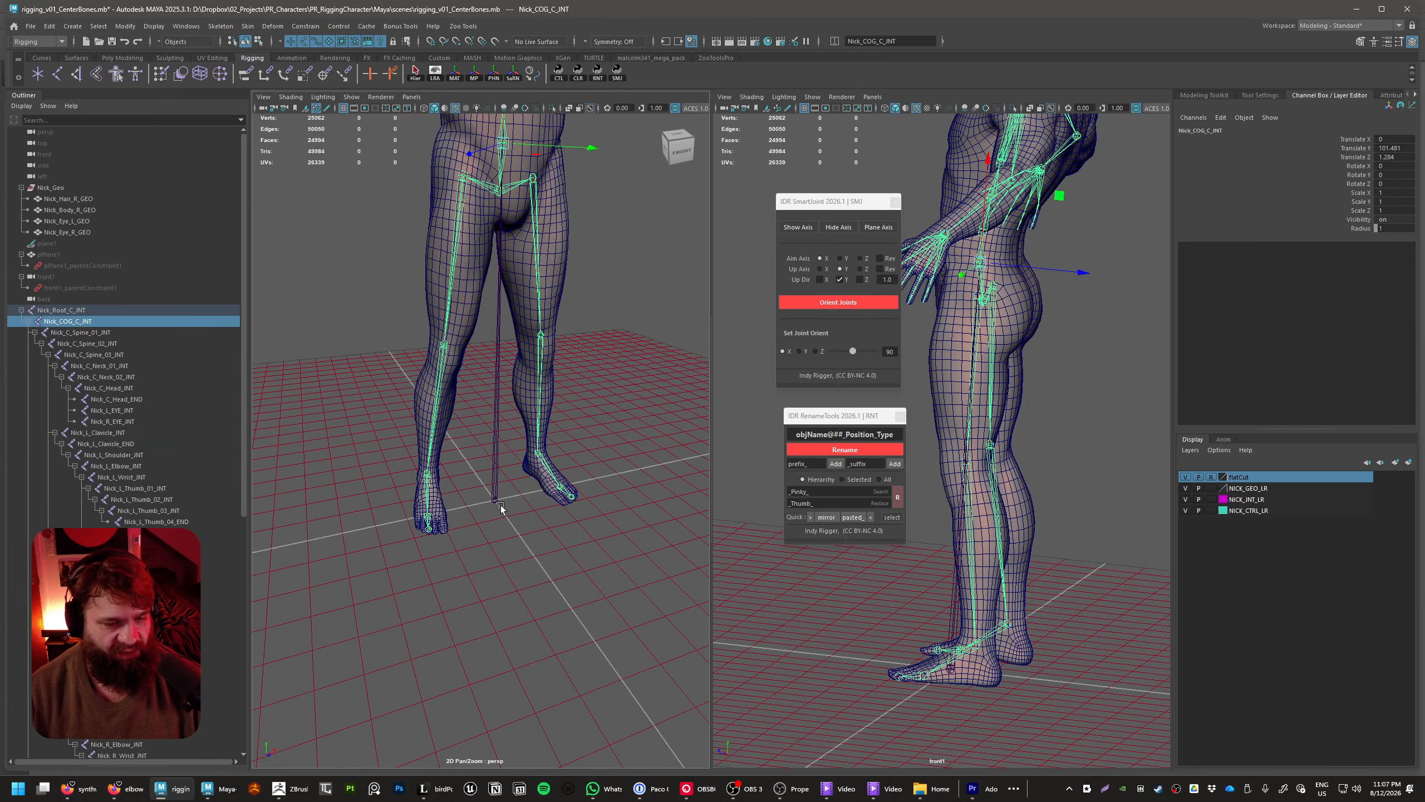
# Test that the whole skeleton follows Nick_Root_C_INT by moving it, undo each move, and clear the selection
pyautogui.click(498, 505)
pyautogui.keyDown('alt'); pyautogui.moveTo(551, 366); pyautogui.dragTo(609, 315); pyautogui.keyUp('alt')
pyautogui.keyDown('alt'); pyautogui.moveTo(609, 477); pyautogui.dragTo(533, 449, button='right'); pyautogui.keyUp('alt')
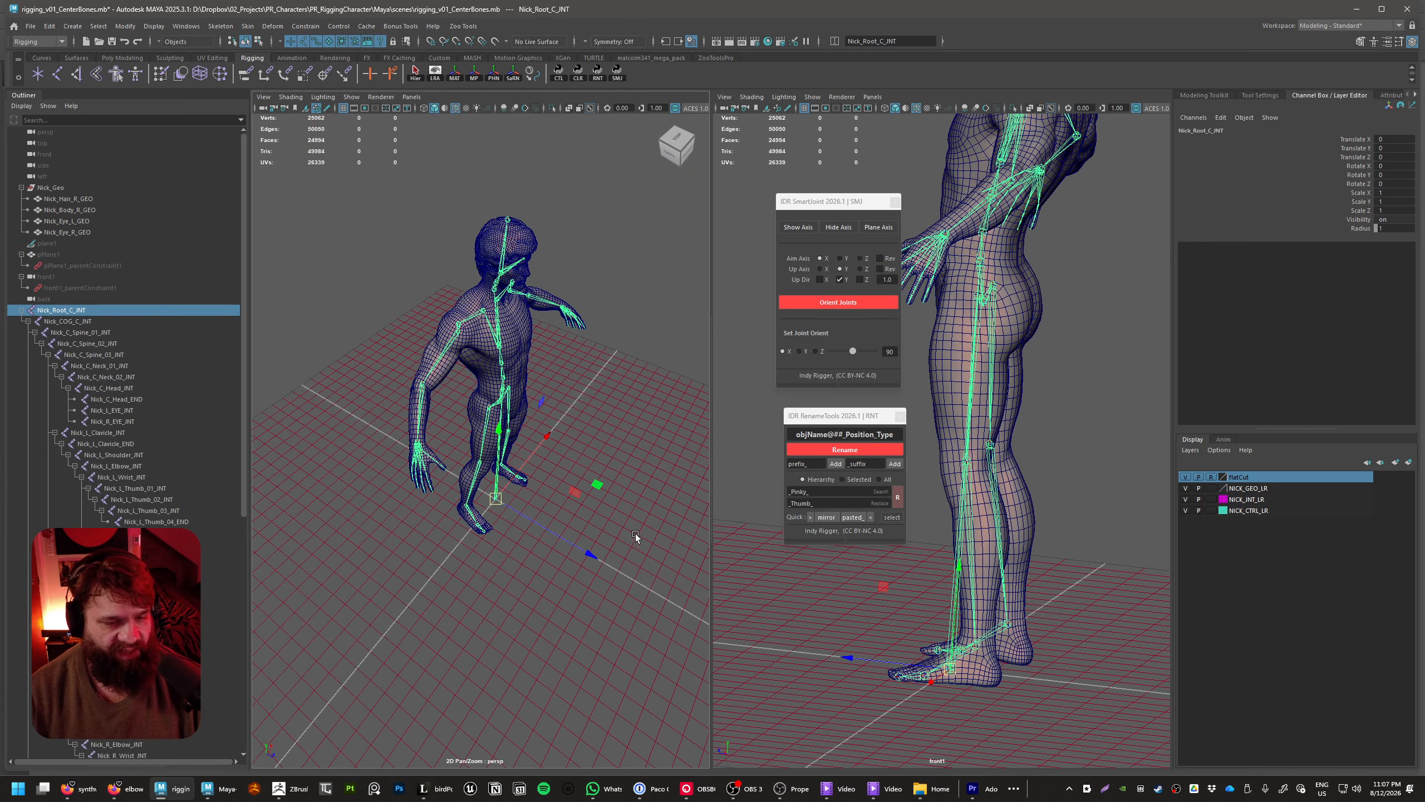
pyautogui.moveTo(598, 485); pyautogui.dragTo(601, 543)
pyautogui.hotkey('ctrl', 'z')
pyautogui.keyDown('alt'); pyautogui.moveTo(646, 610); pyautogui.dragTo(497, 596); pyautogui.keyUp('alt')
pyautogui.hotkey('ctrl', 'z')
pyautogui.keyDown('alt'); pyautogui.moveTo(540, 653); pyautogui.dragTo(575, 551); pyautogui.keyUp('alt')
pyautogui.click(648, 575)
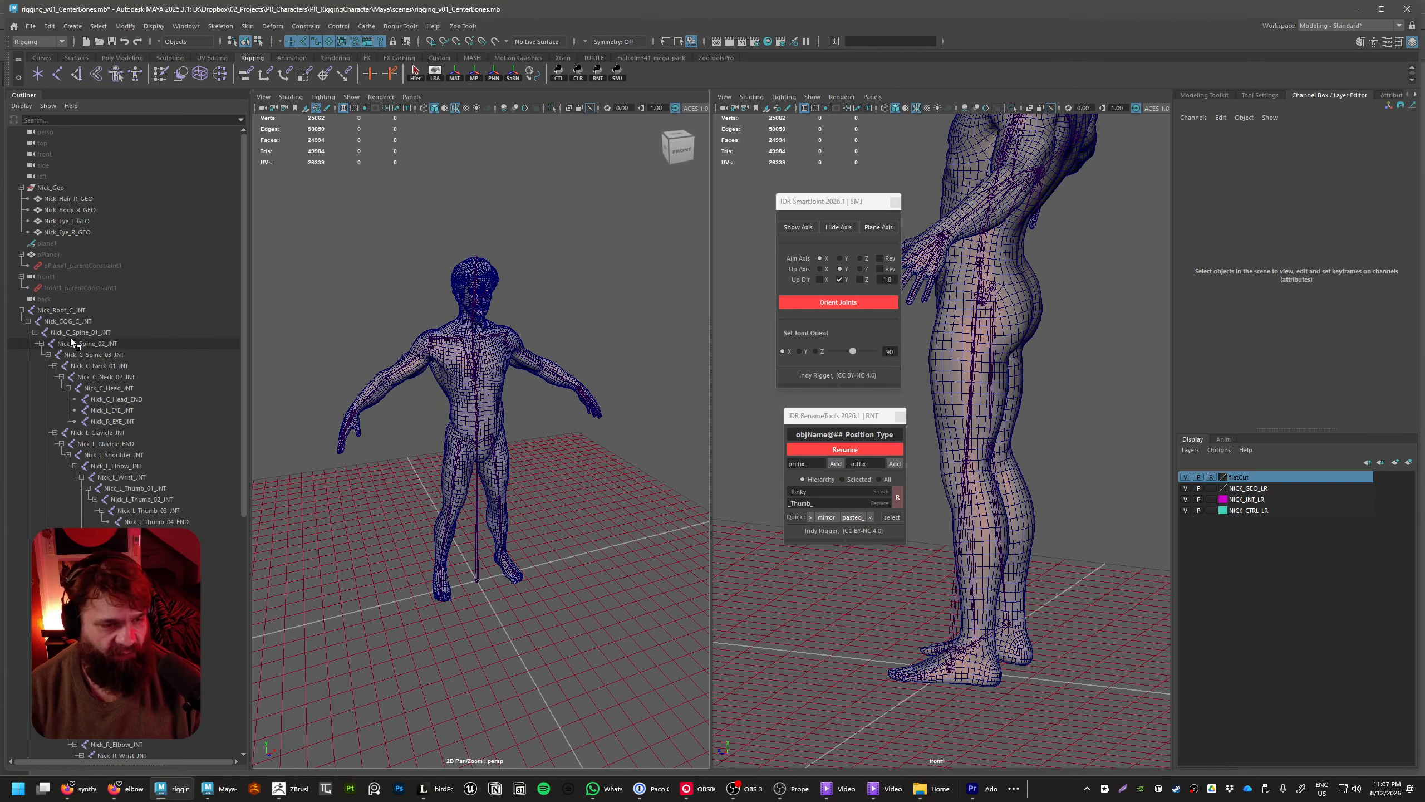
# Add all joints in the Nick_Root_C_INT hierarchy to the NICK_INT_LR display layer and check it by toggling the layer's visibility
pyautogui.click(89, 310)
pyautogui.click(416, 75)
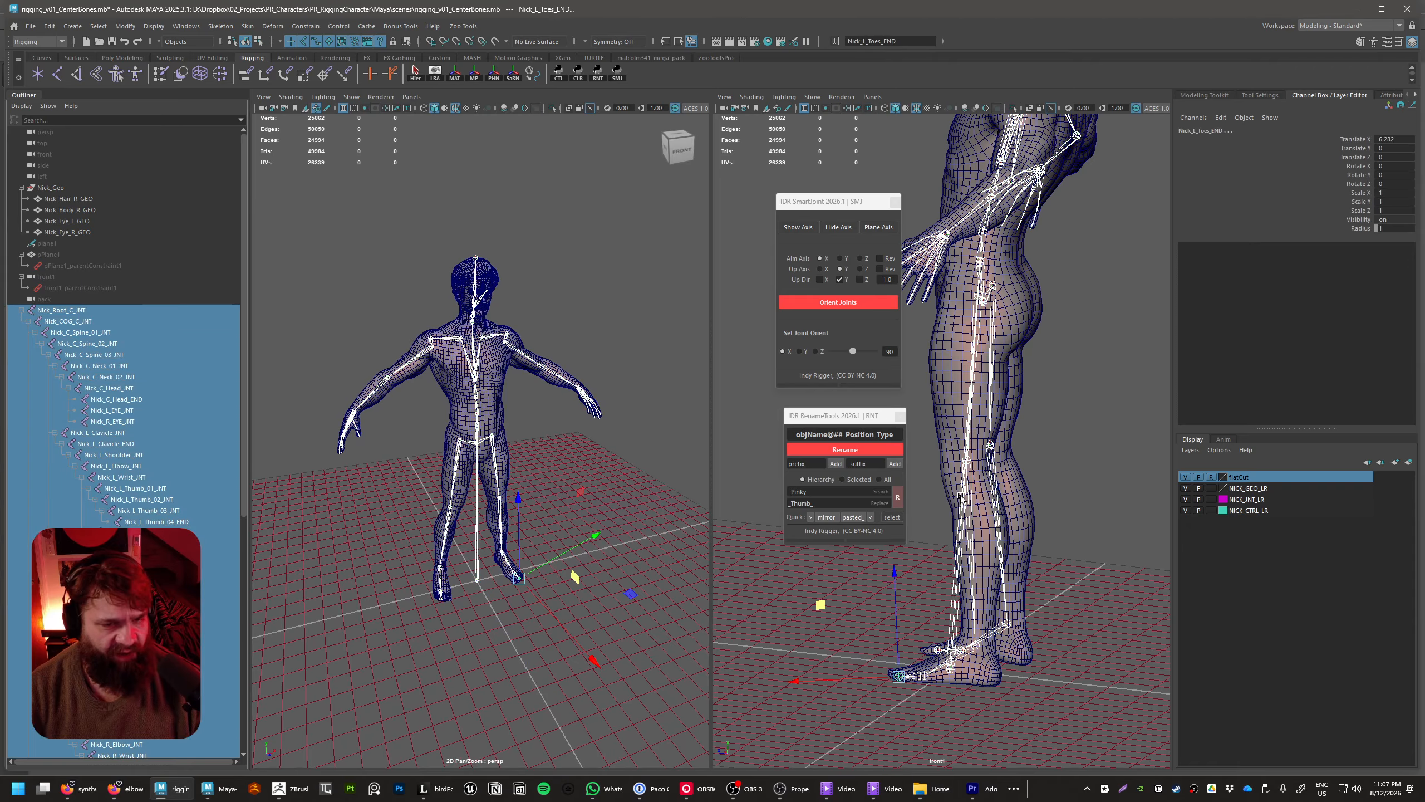
pyautogui.click(1258, 505)
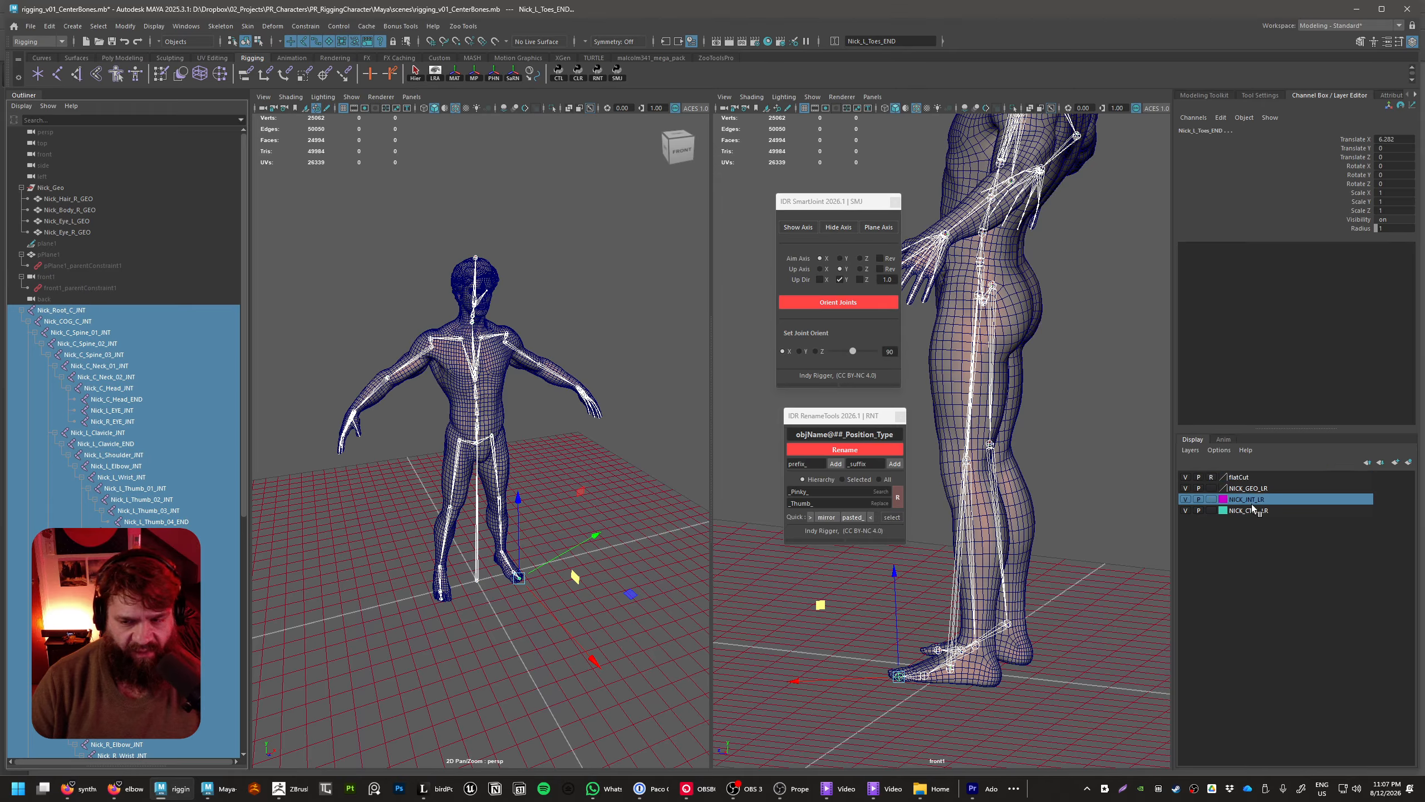
pyautogui.rightClick(1266, 502)
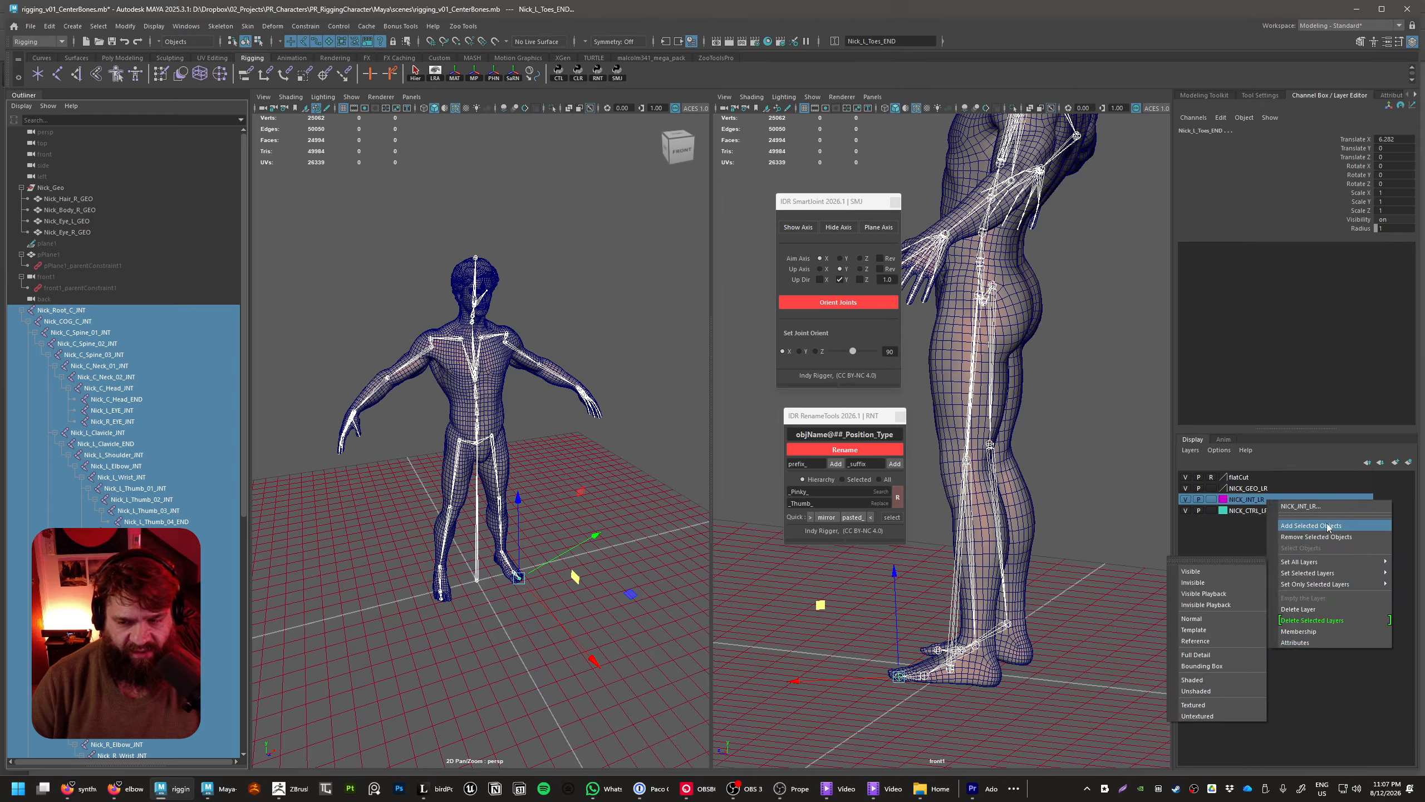
pyautogui.click(1313, 526)
pyautogui.click(1186, 500)
pyautogui.click(1187, 503)
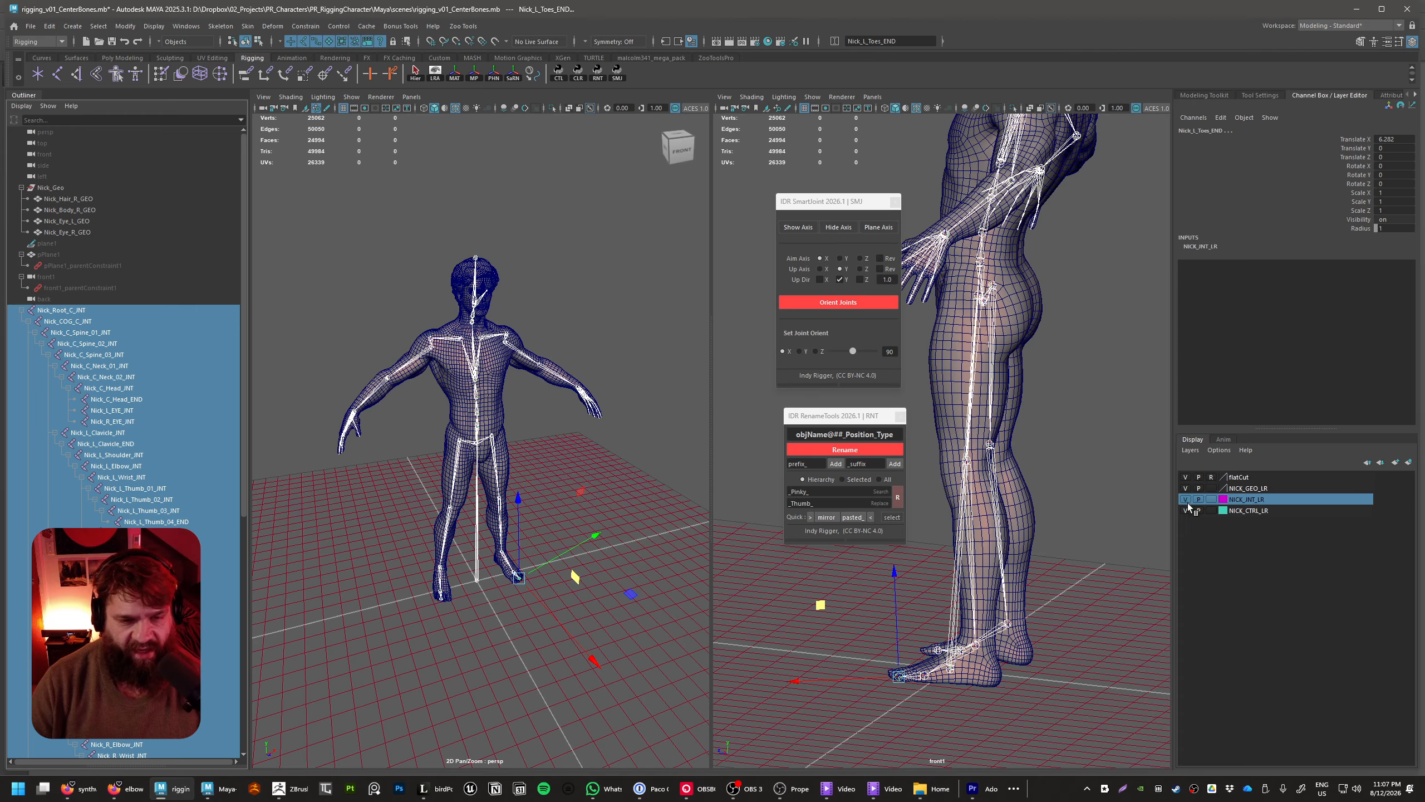
pyautogui.click(1186, 499)
pyautogui.click(1186, 500)
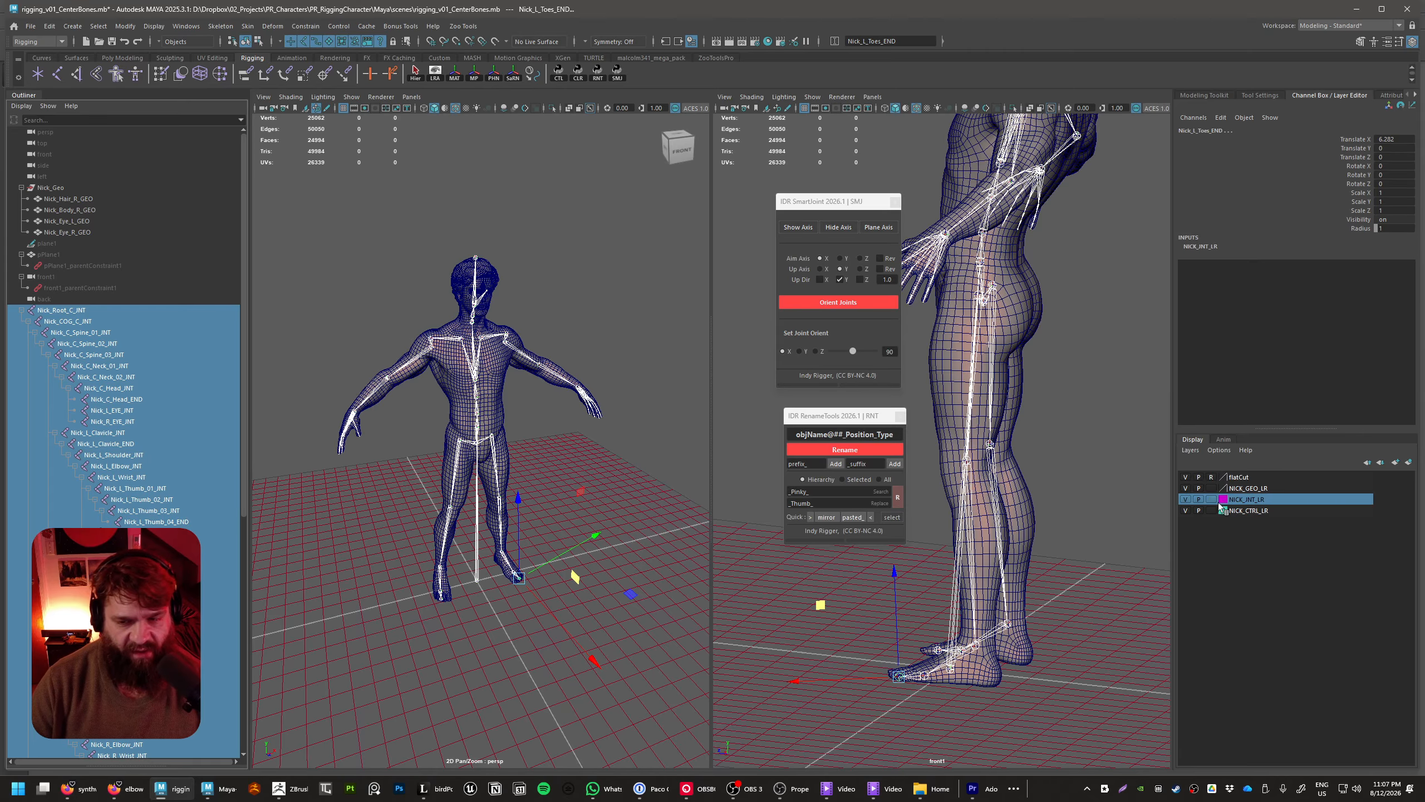
# Set the NICK_INT_LR display layer to Reference and test by selecting across the whole character in the perspective view
pyautogui.click(1211, 499)
pyautogui.click(1212, 500)
pyautogui.click(627, 604)
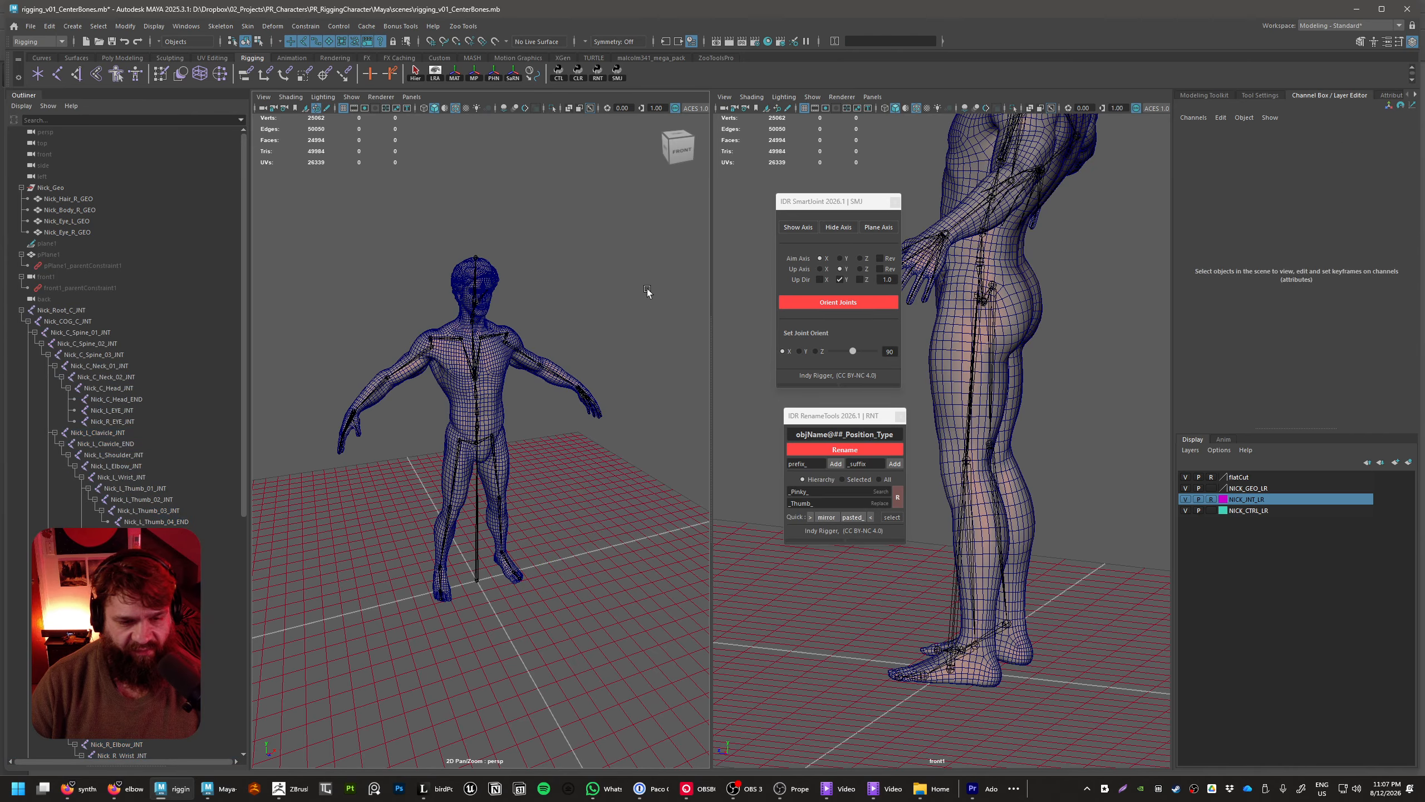
pyautogui.moveTo(651, 289); pyautogui.dragTo(427, 474)
pyautogui.click(641, 263)
pyautogui.moveTo(645, 239); pyautogui.dragTo(457, 429)
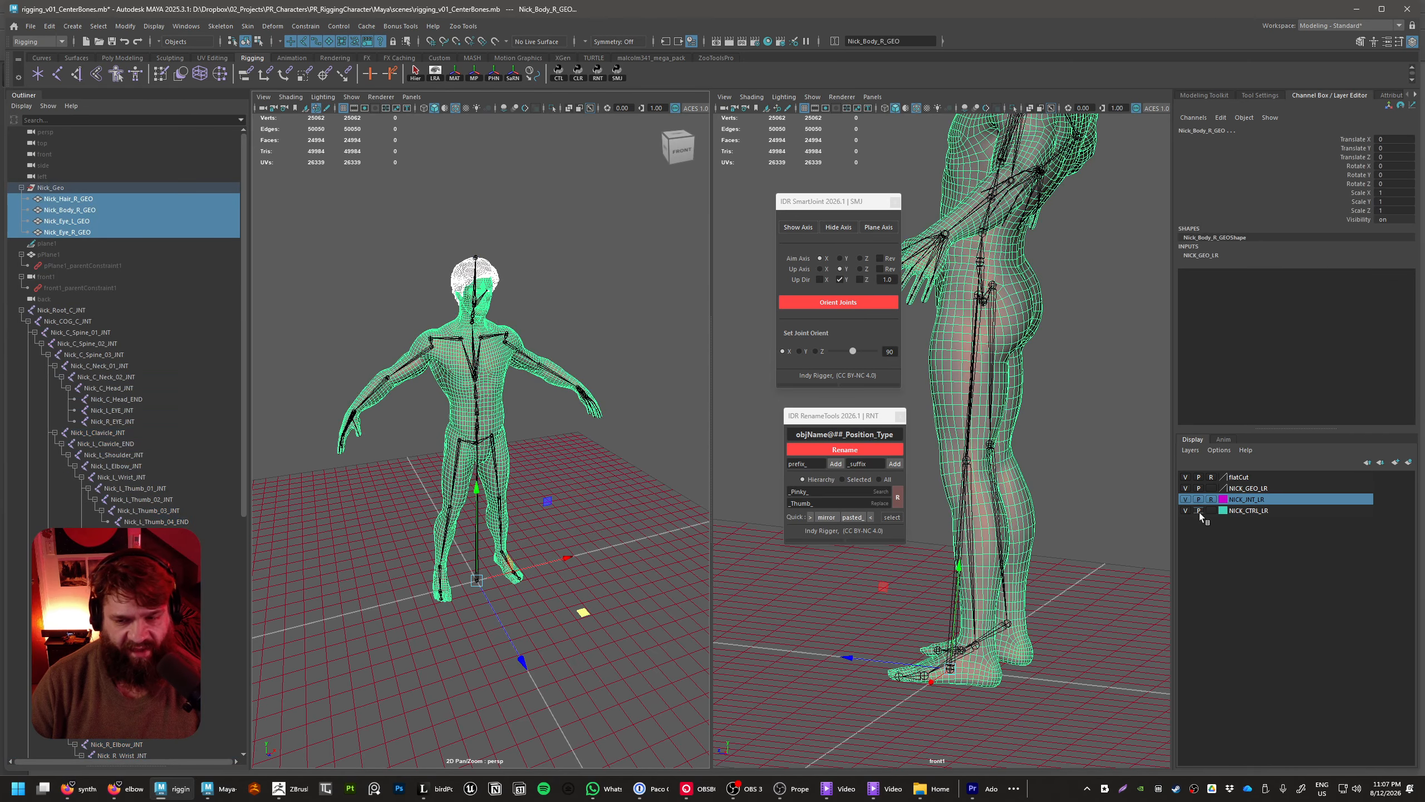
# Cycle the NICK_GEO_LR display layer through Template to Reference and test selecting across the character mesh
pyautogui.click(1214, 486)
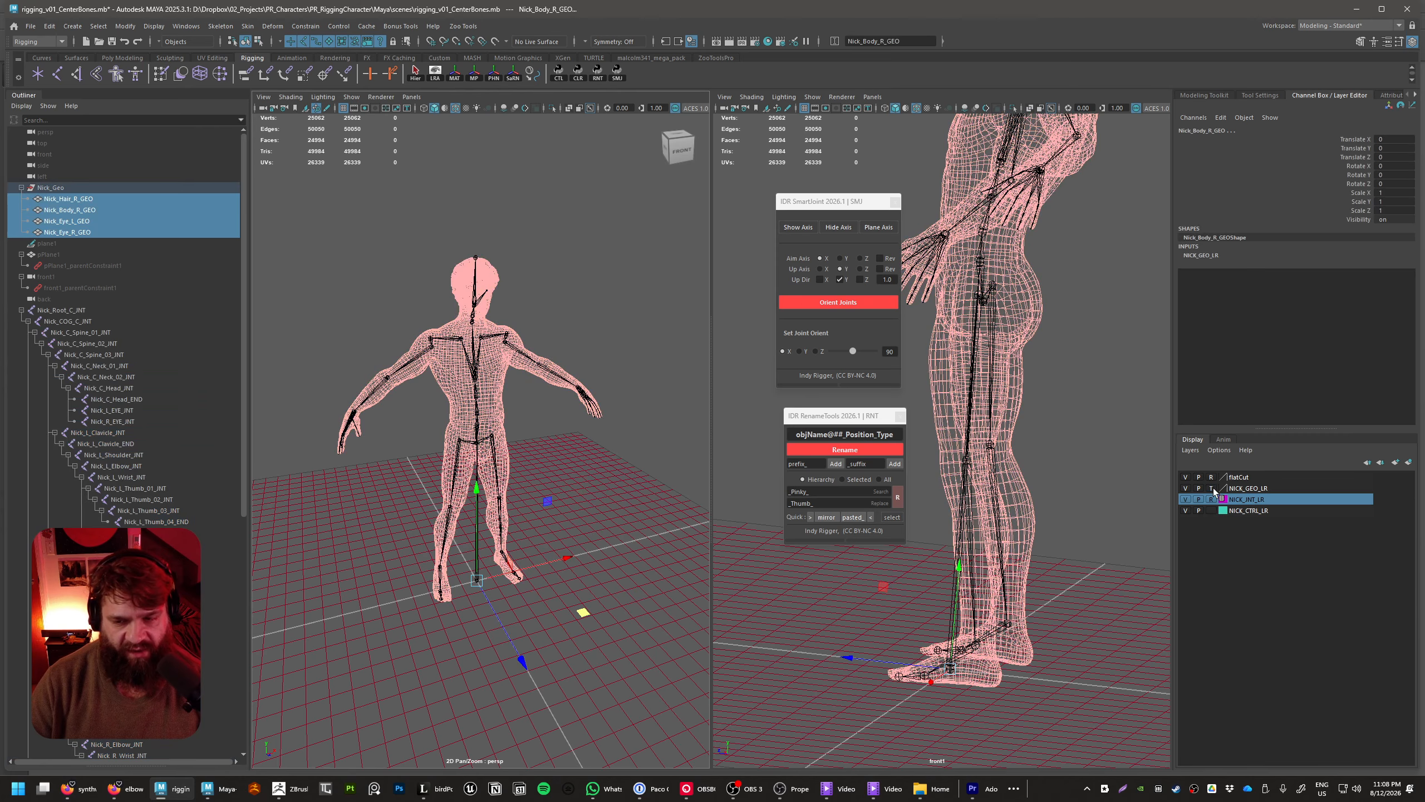
pyautogui.click(1214, 486)
pyautogui.click(666, 370)
pyautogui.moveTo(664, 254); pyautogui.dragTo(380, 352)
pyautogui.moveTo(563, 229); pyautogui.dragTo(513, 284)
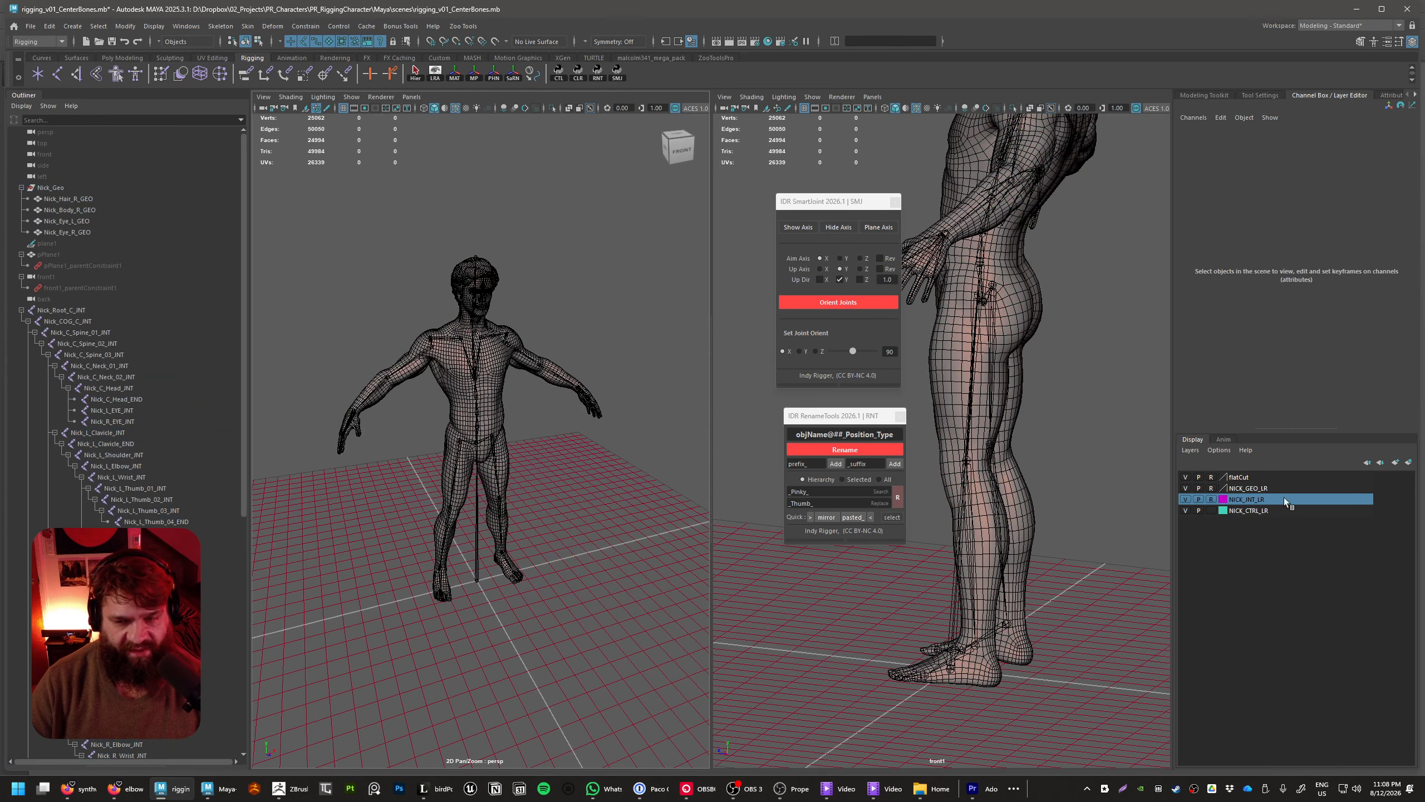
# Return the NICK_GEO_LR display layer to its normal selectable mode
pyautogui.click(1210, 488)
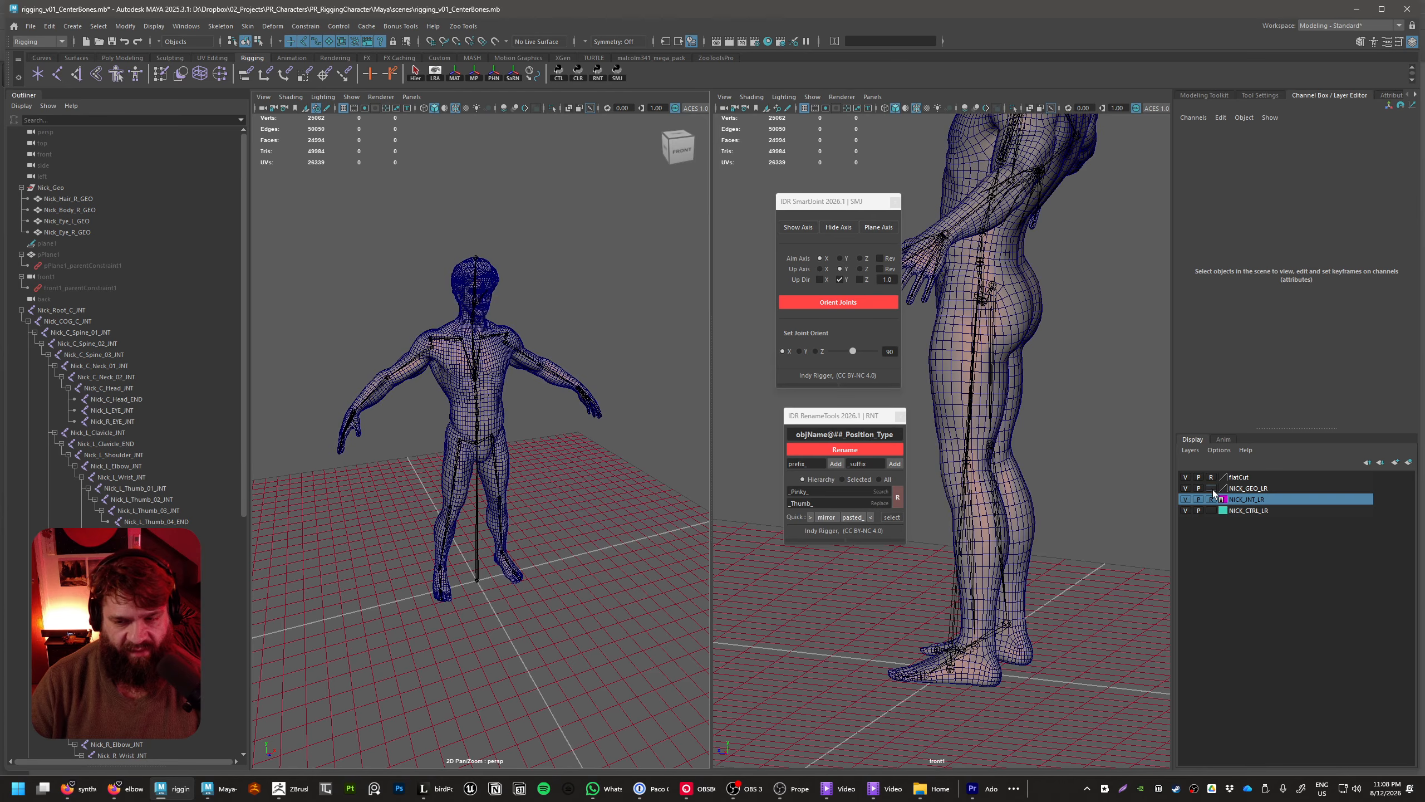
pyautogui.click(497, 371)
pyautogui.click(548, 458)
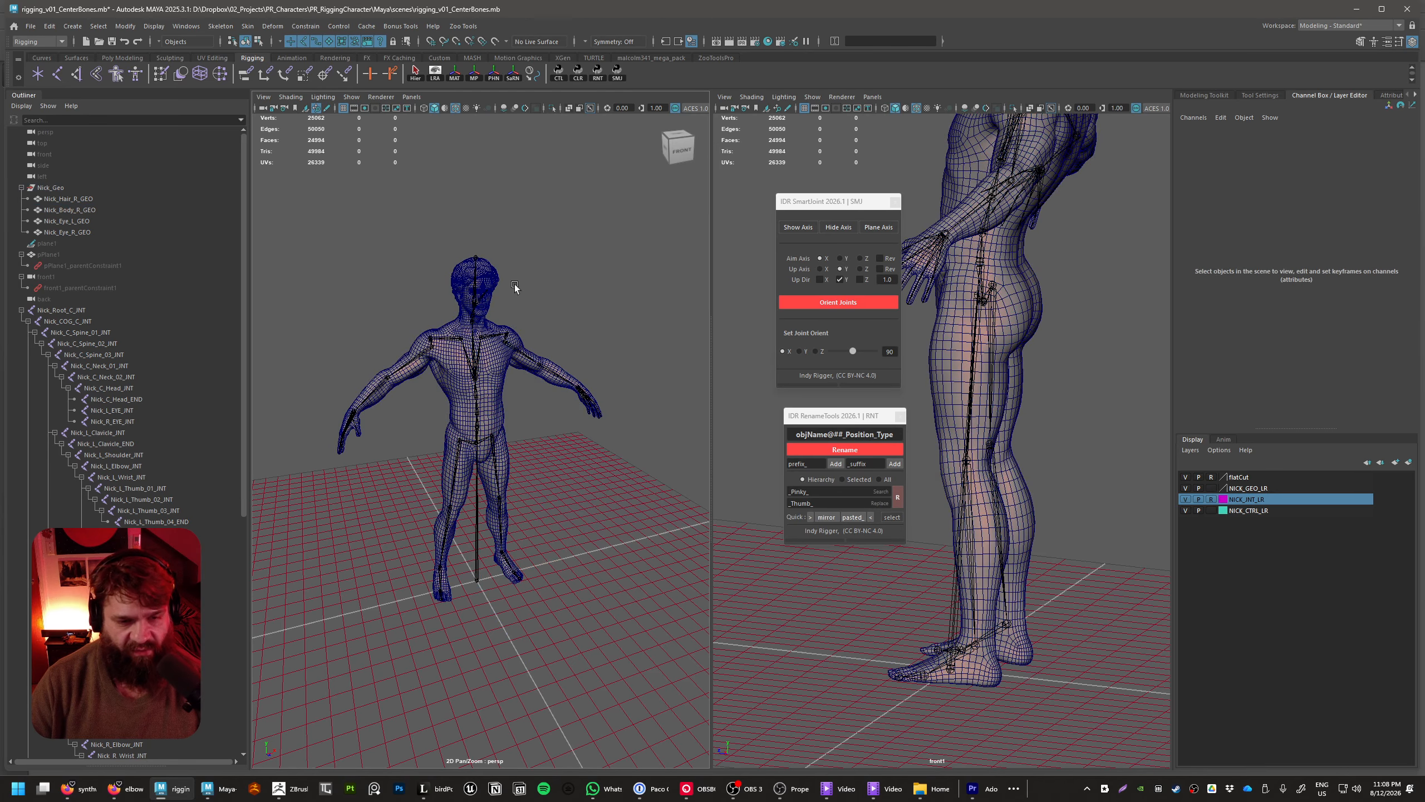
pyautogui.click(490, 282)
pyautogui.click(537, 309)
# Set the NICK_GEO_LR layer to Reference and return the NICK_INT_LR layer to its normal selectable mode
pyautogui.click(1211, 488)
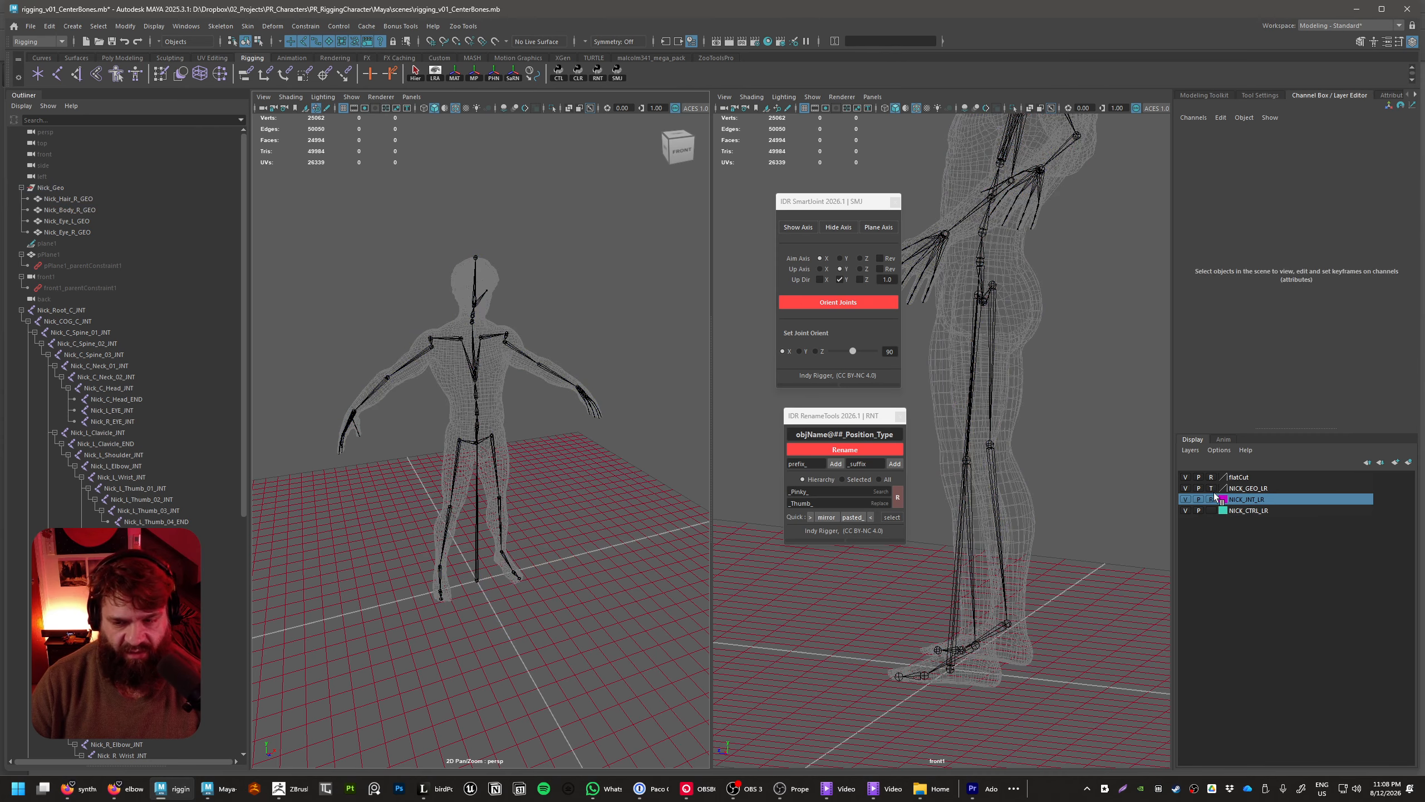
pyautogui.click(1211, 488)
pyautogui.click(1211, 498)
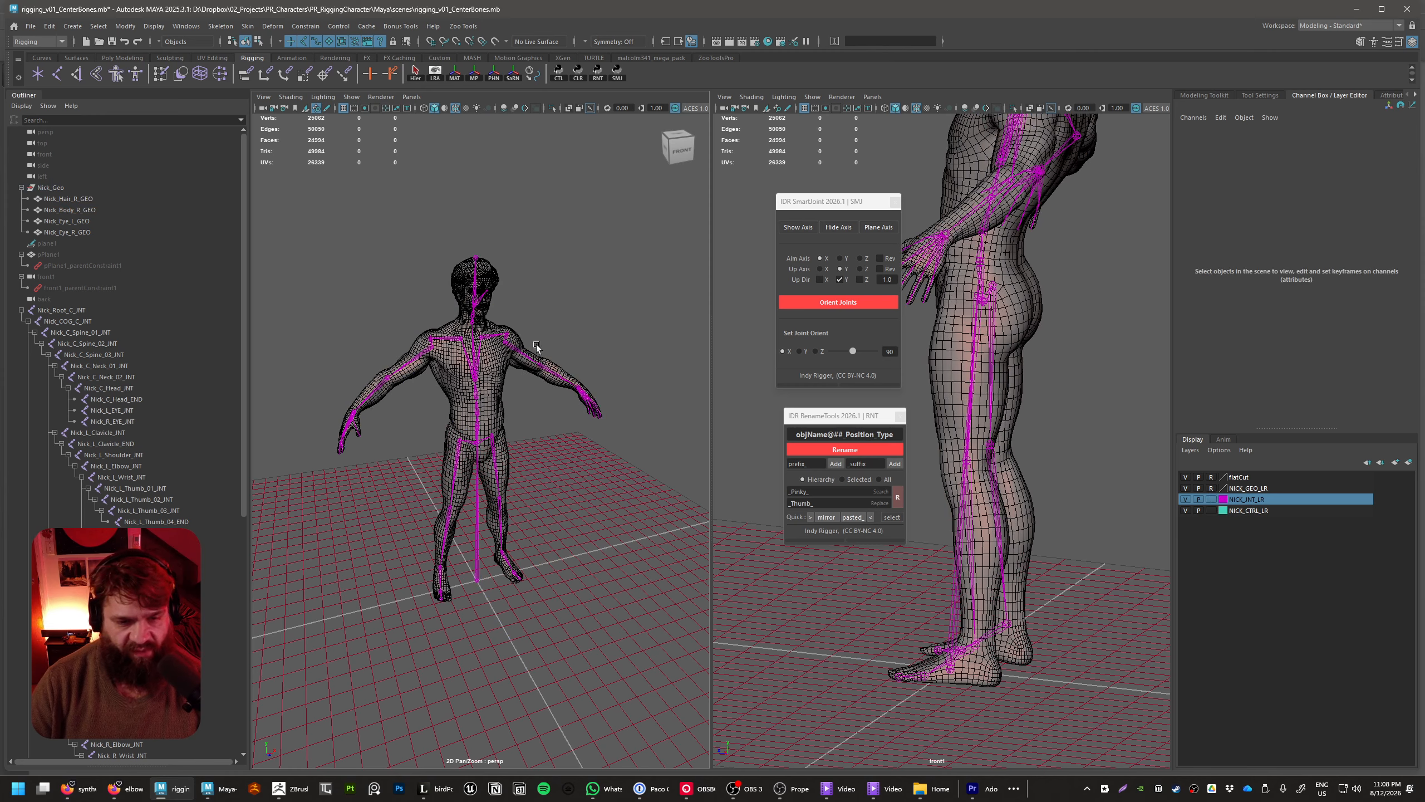
# Test joint selection through the referenced mesh by selecting Nick_L_Shoulder_INT in the perspective view, and clear the selection
pyautogui.moveTo(537, 344); pyautogui.dragTo(549, 450)
pyautogui.keyDown('alt'); pyautogui.moveTo(629, 432); pyautogui.dragTo(526, 483); pyautogui.keyUp('alt')
pyautogui.click(582, 481)
pyautogui.keyDown('alt'); pyautogui.moveTo(526, 484); pyautogui.dragTo(526, 397, button='right'); pyautogui.keyUp('alt')
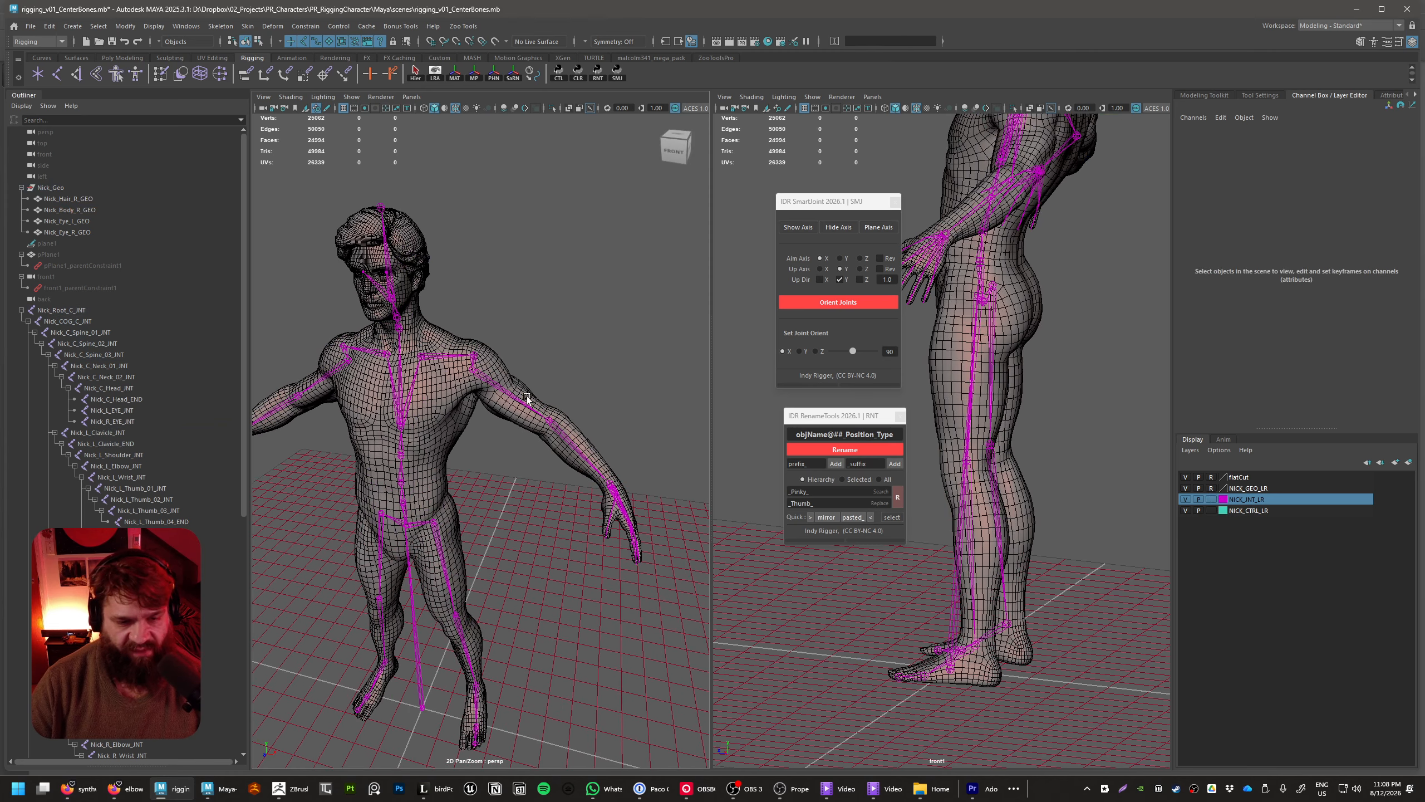
pyautogui.click(527, 397)
pyautogui.keyDown('alt'); pyautogui.moveTo(527, 397); pyautogui.dragTo(577, 508); pyautogui.keyUp('alt')
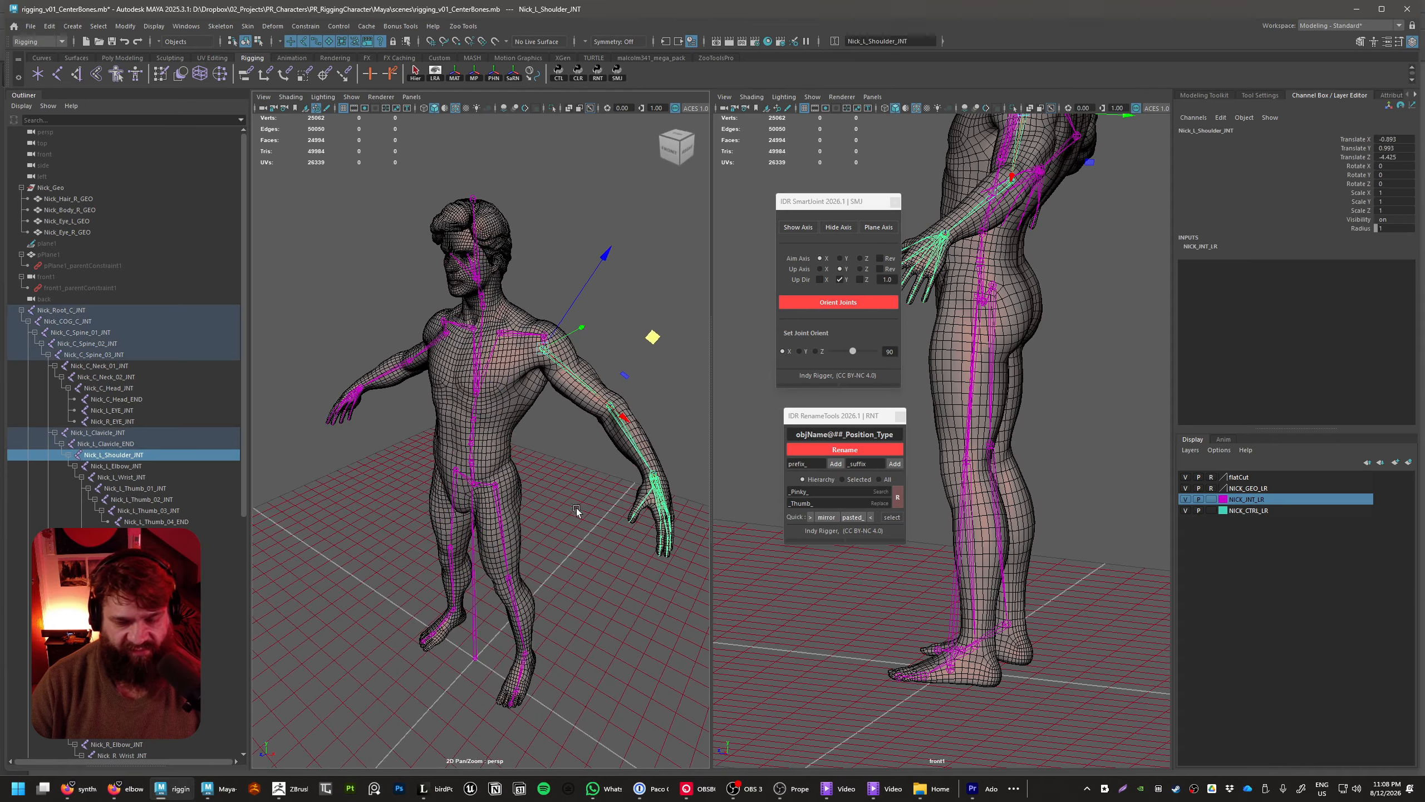
pyautogui.keyDown('alt'); pyautogui.moveTo(568, 443); pyautogui.dragTo(621, 469); pyautogui.keyUp('alt')
pyautogui.click(621, 470)
pyautogui.keyDown('alt'); pyautogui.moveTo(621, 469); pyautogui.dragTo(599, 539, button='right'); pyautogui.keyUp('alt')
pyautogui.moveTo(599, 538)
pyautogui.keyDown('alt'); pyautogui.mouseDown()
pyautogui.moveTo(639, 509)
pyautogui.moveTo(485, 568)
pyautogui.moveTo(393, 527)
pyautogui.moveTo(643, 541)
pyautogui.moveTo(625, 568)
pyautogui.moveTo(630, 538)
pyautogui.moveTo(604, 528)
pyautogui.mouseUp(); pyautogui.keyUp('alt')
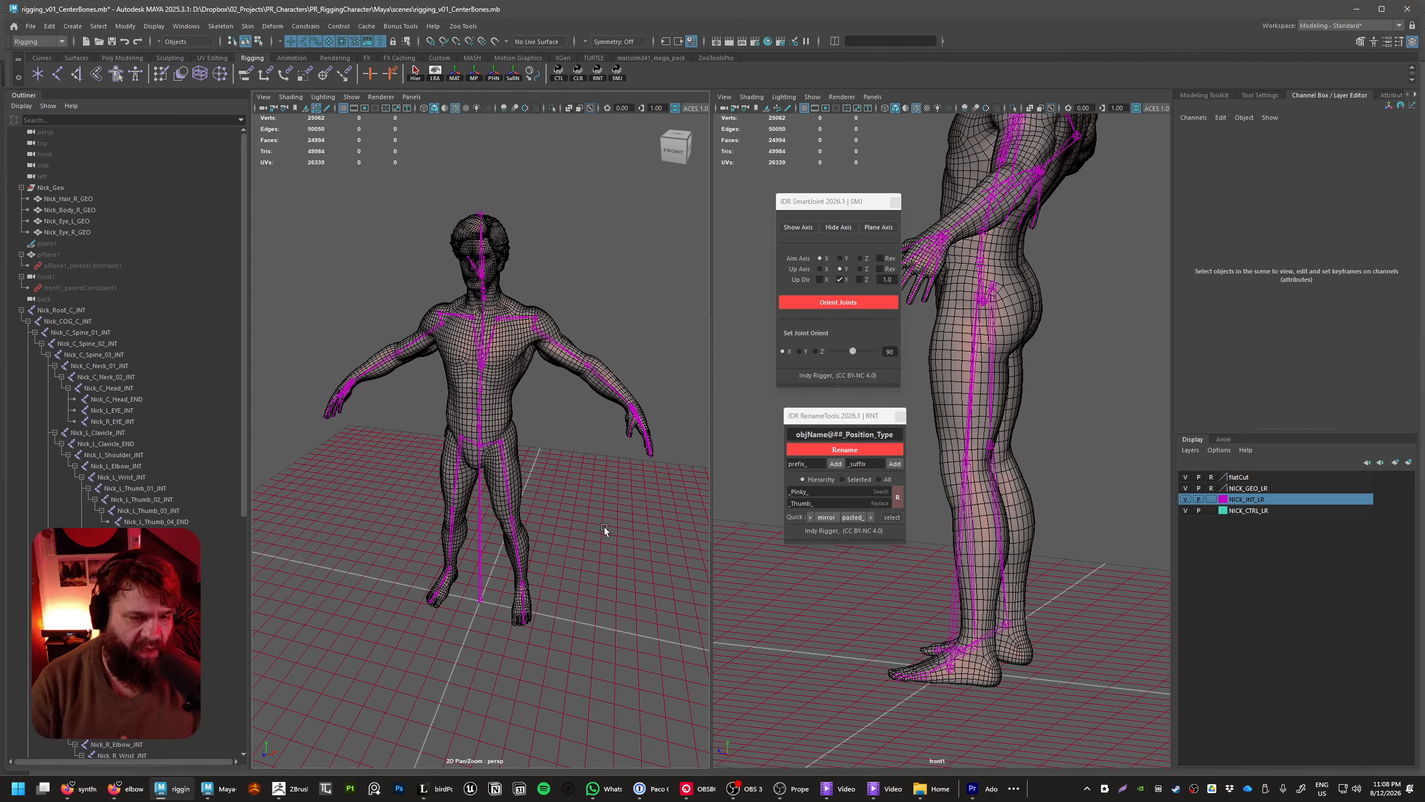